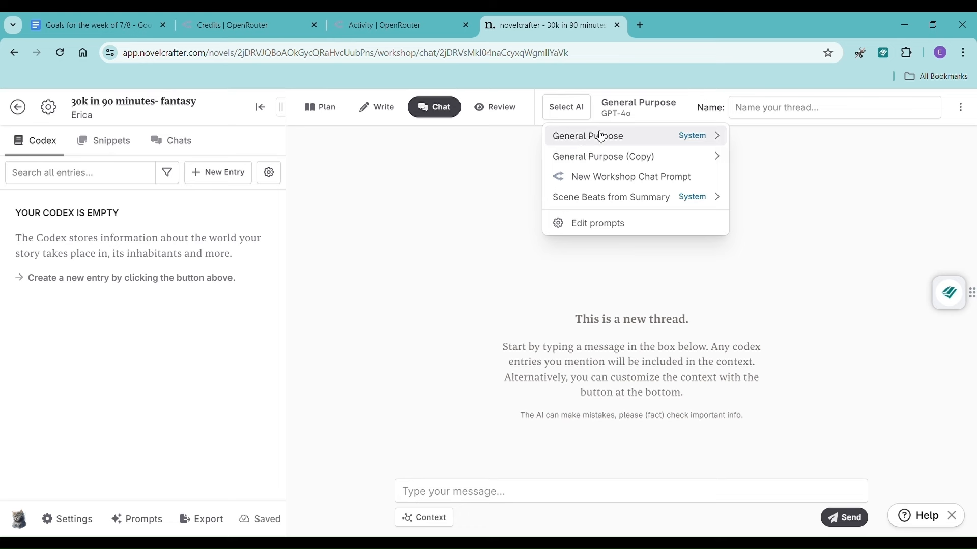
- Set the chat's AI to General Purpose with the Claude 3.5 - Sonnet model
{"action": "mouse_move", "coordinate": [601, 135]}
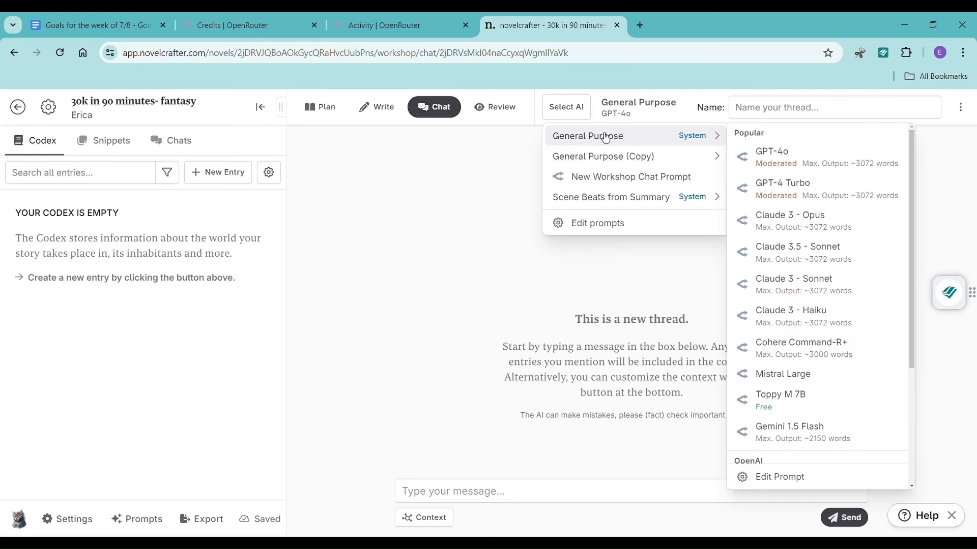
{"action": "left_click", "coordinate": [801, 266]}
- Begin the chat message with "Can I get a novella outline with 15 chapters and it should be for a fantasy, maybe a dark fantasy"
{"action": "left_click", "coordinate": [511, 499]}
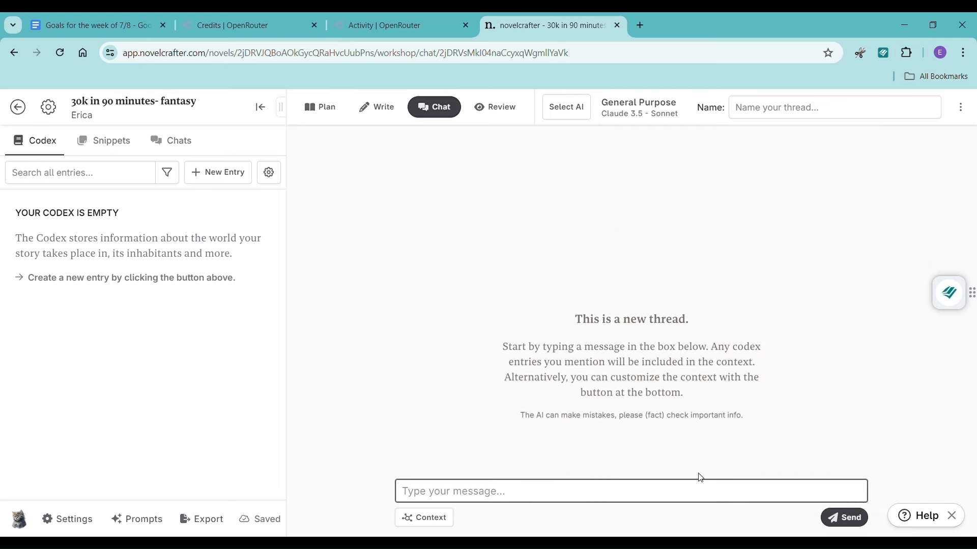
{"action": "type", "text": "Can I get a "}
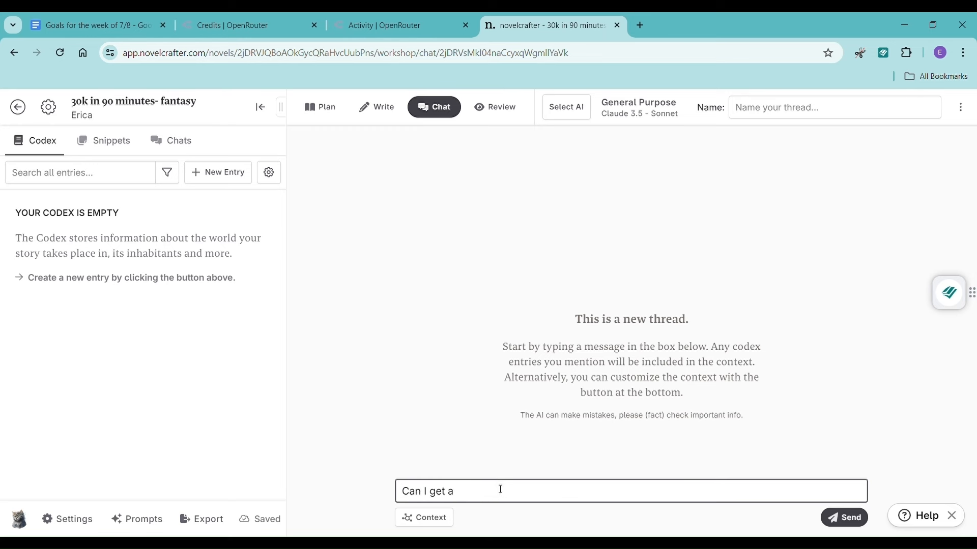
{"action": "type", "text": "novella outline with "}
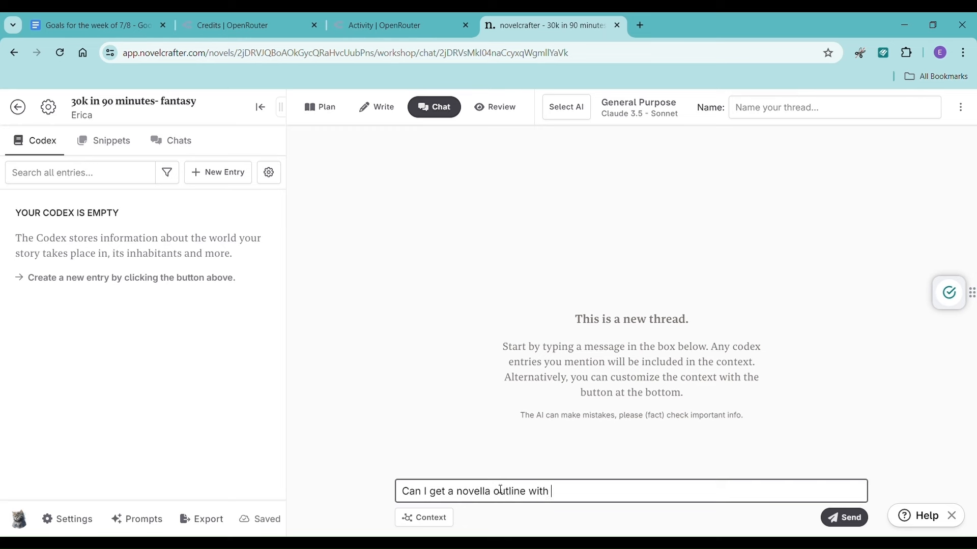
{"action": "type", "text": "15 chapter "}
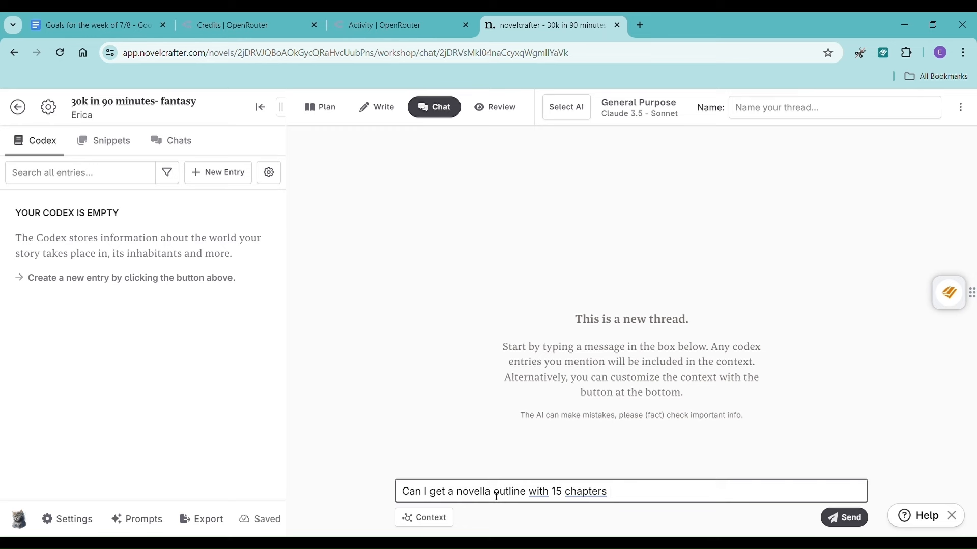
{"action": "type", "text": " and it should be fo"}
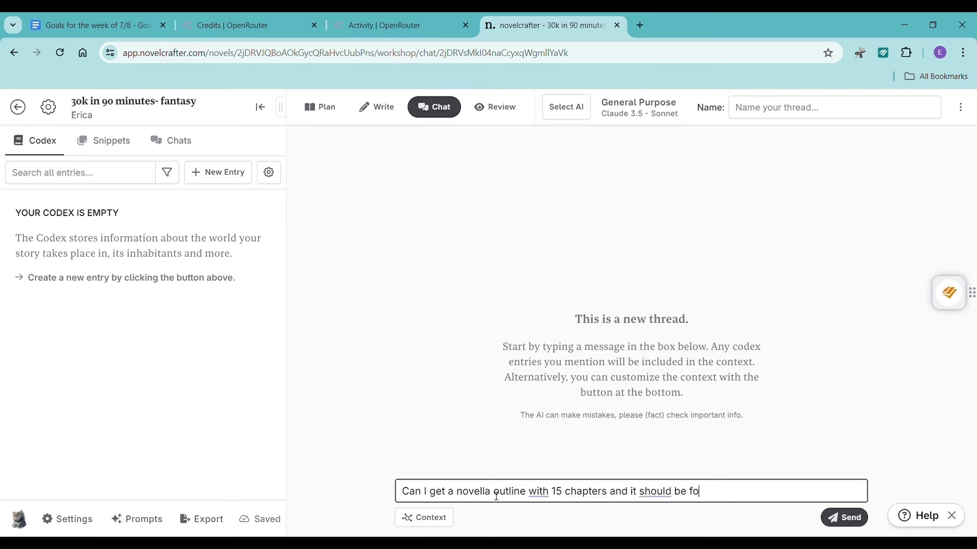
{"action": "type", "text": "r a fantasy, mayb"}
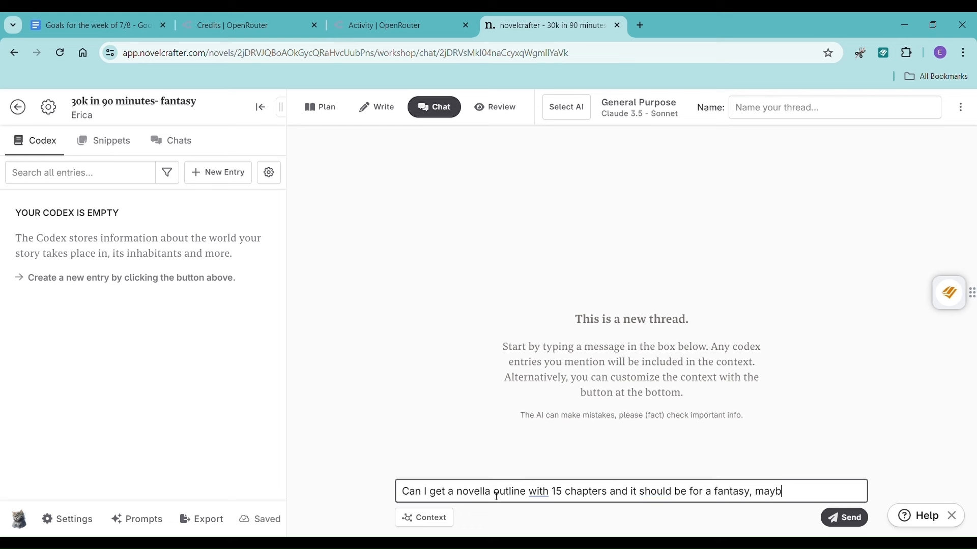
{"action": "type", "text": "e a dark fantasy"}
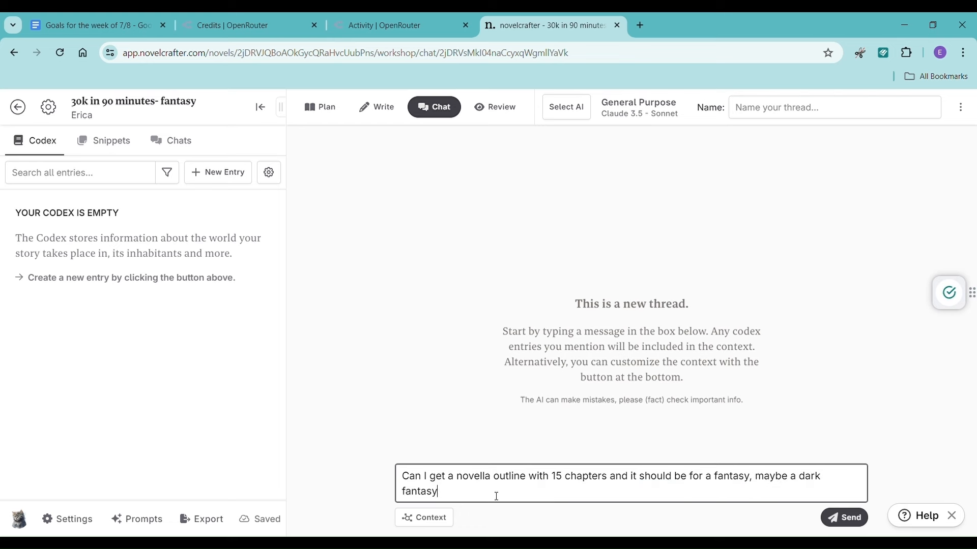
- Continue with ", with little or no romance, something different, fun, exciting, dangerous. Please make the outline as detailed as possible." and send the message
{"action": "type", "text": ", with little or no romance"}
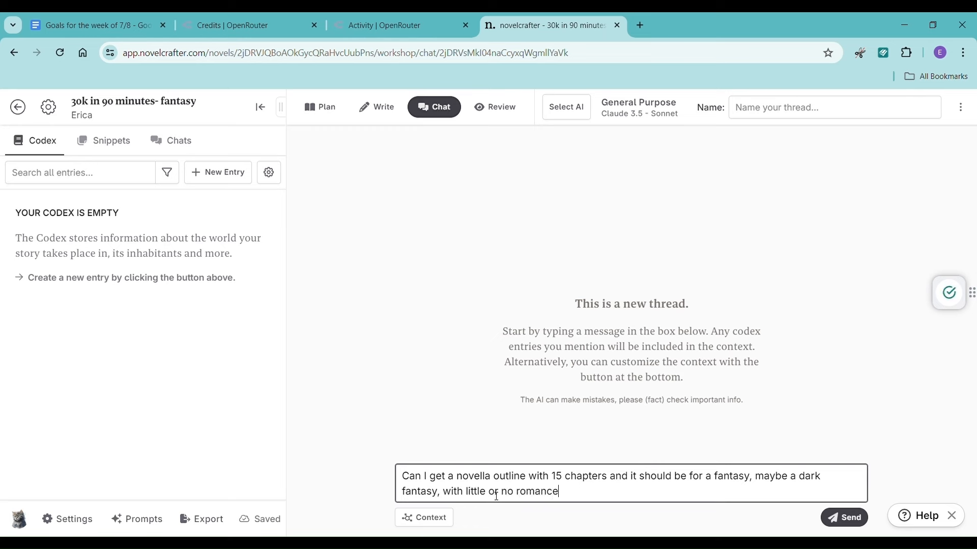
{"action": "type", "text": ", something different"}
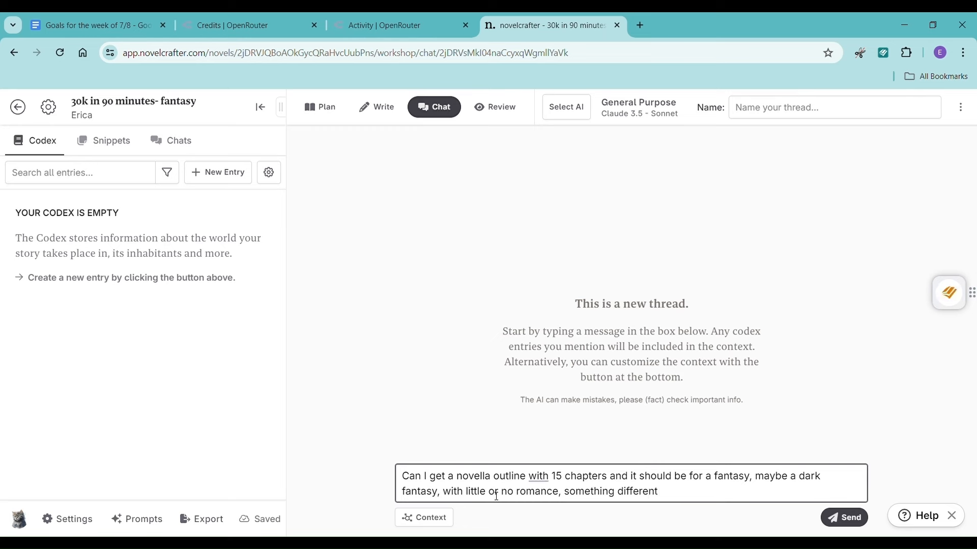
{"action": "type", "text": ", fun, exciting, dangerous."}
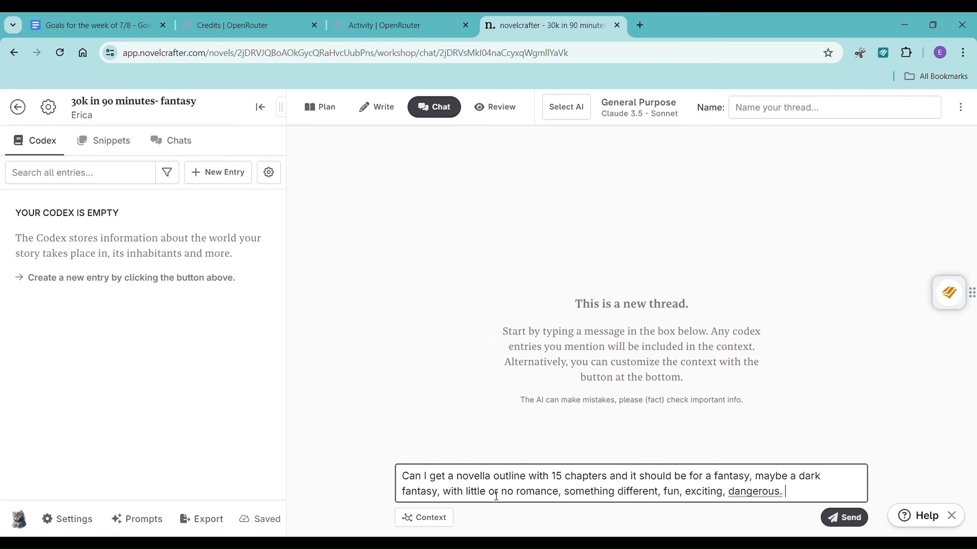
{"action": "type", "text": "Please make the out"}
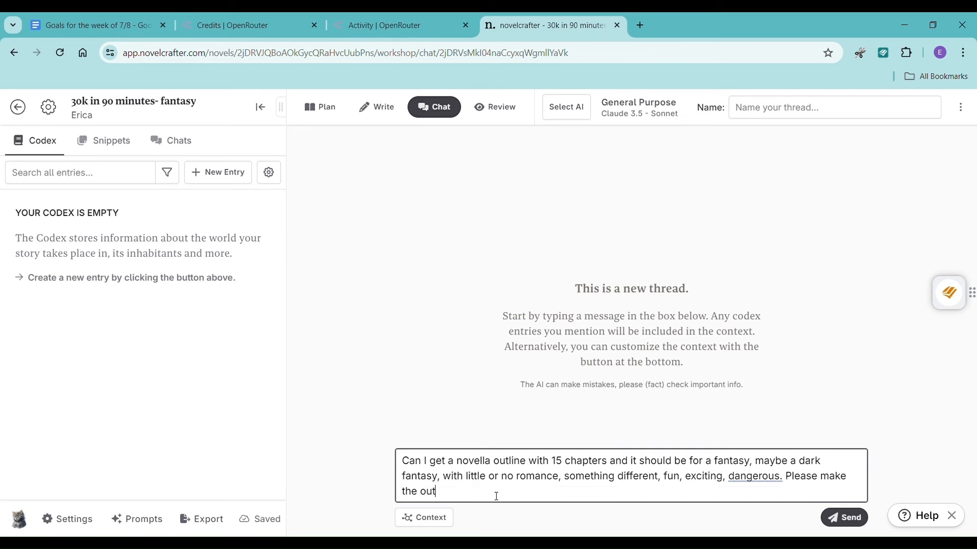
{"action": "type", "text": "line as detailed a sposs"}
{"action": "key", "text": "BackSpace"}
{"action": "key", "text": "BackSpace"}
{"action": "key", "text": "BackSpace"}
{"action": "key", "text": "BackSpace"}
{"action": "type", "text": "possible."}
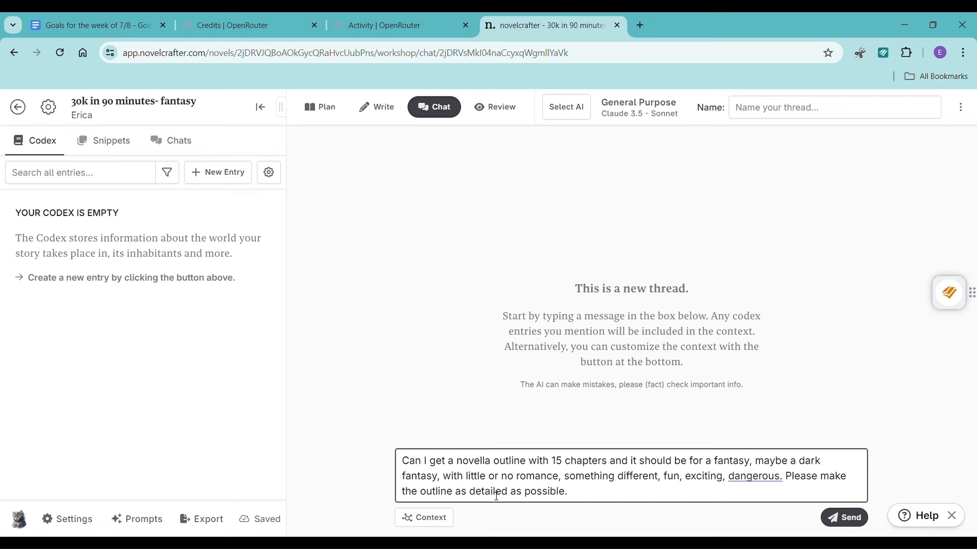
{"action": "key", "text": "Return"}
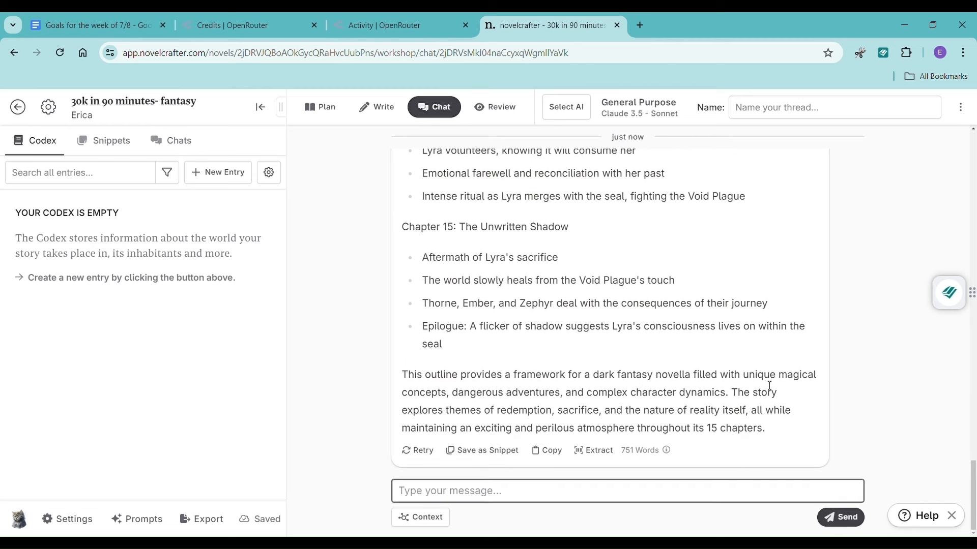
- Look over the generated outline and send the follow-up request "please rename lyra to anything else and remove flashbacks"
{"action": "scroll", "coordinate": [777, 417], "scroll_direction": "up", "scroll_amount": 20}
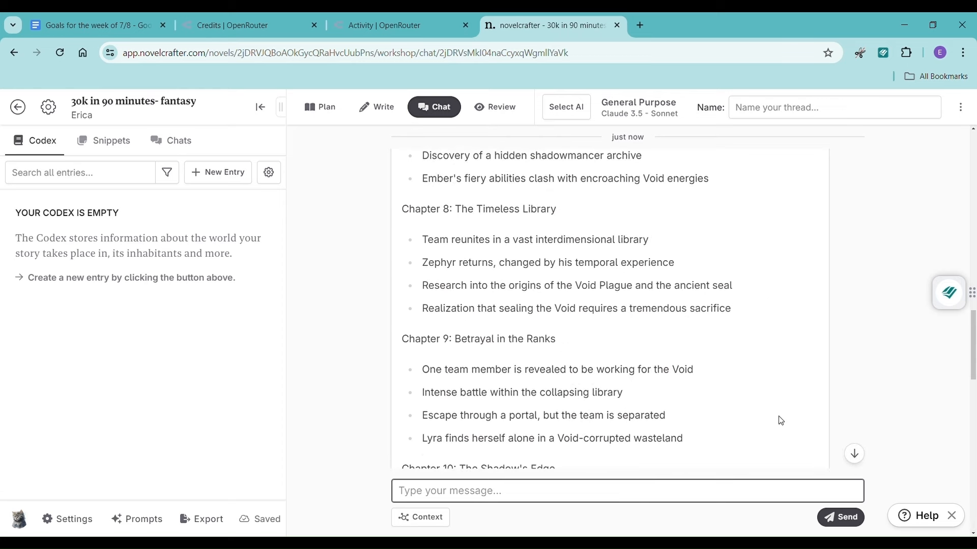
{"action": "scroll", "coordinate": [781, 421], "scroll_direction": "up", "scroll_amount": 9}
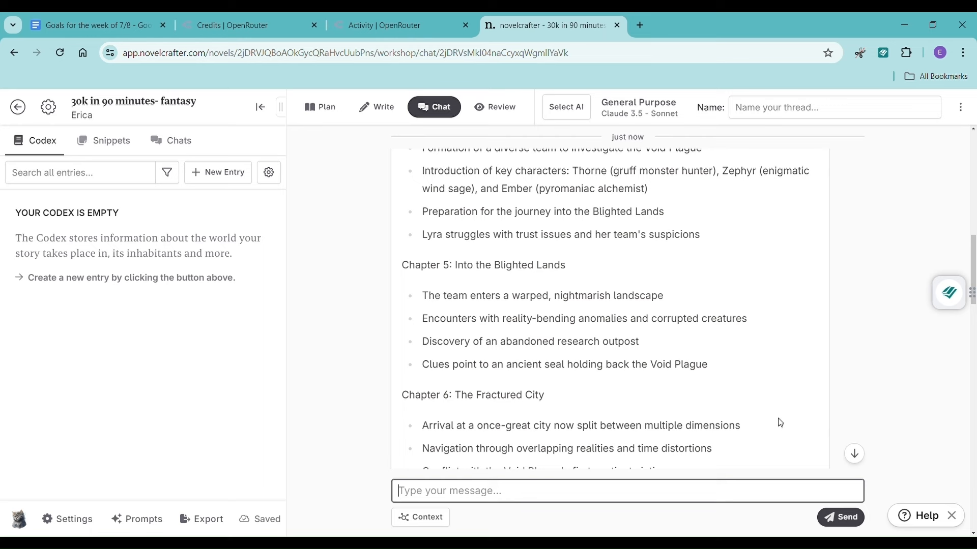
{"action": "scroll", "coordinate": [782, 423], "scroll_direction": "up", "scroll_amount": 4}
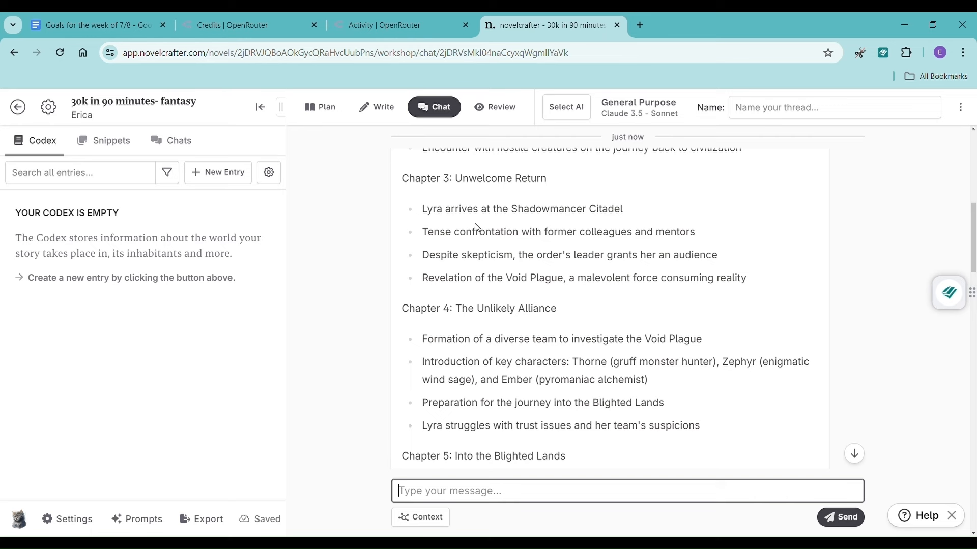
{"action": "scroll", "coordinate": [605, 272], "scroll_direction": "up", "scroll_amount": 3}
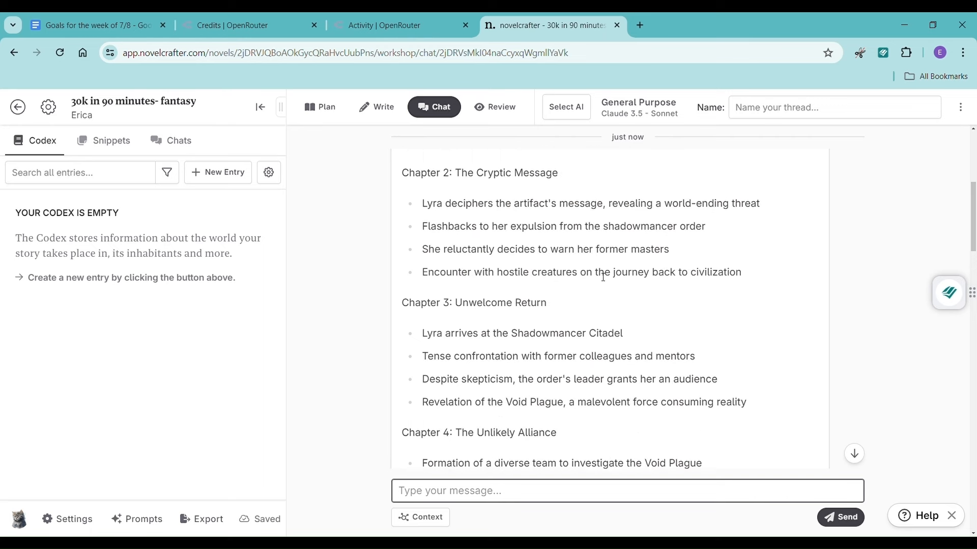
{"action": "scroll", "coordinate": [600, 282], "scroll_direction": "up", "scroll_amount": 2}
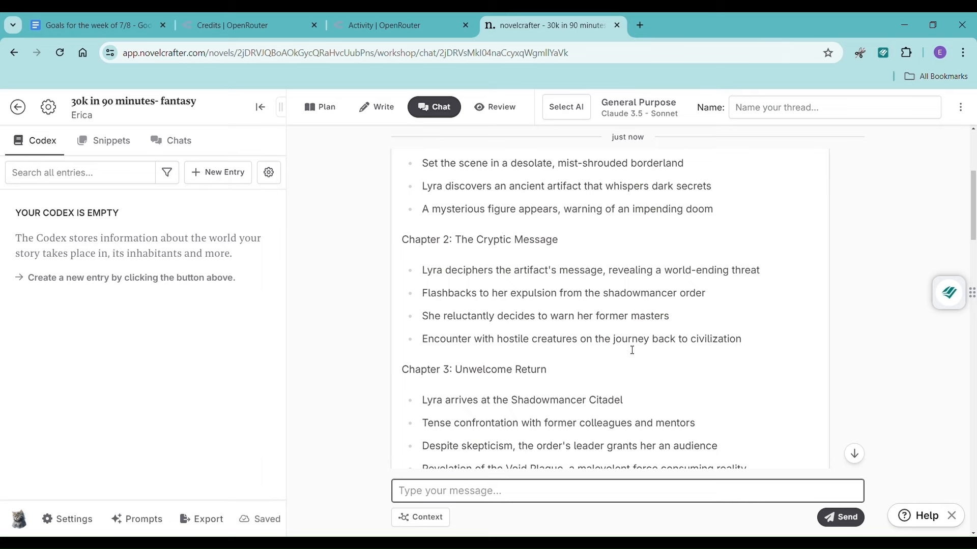
{"action": "scroll", "coordinate": [631, 350], "scroll_direction": "down", "scroll_amount": 20}
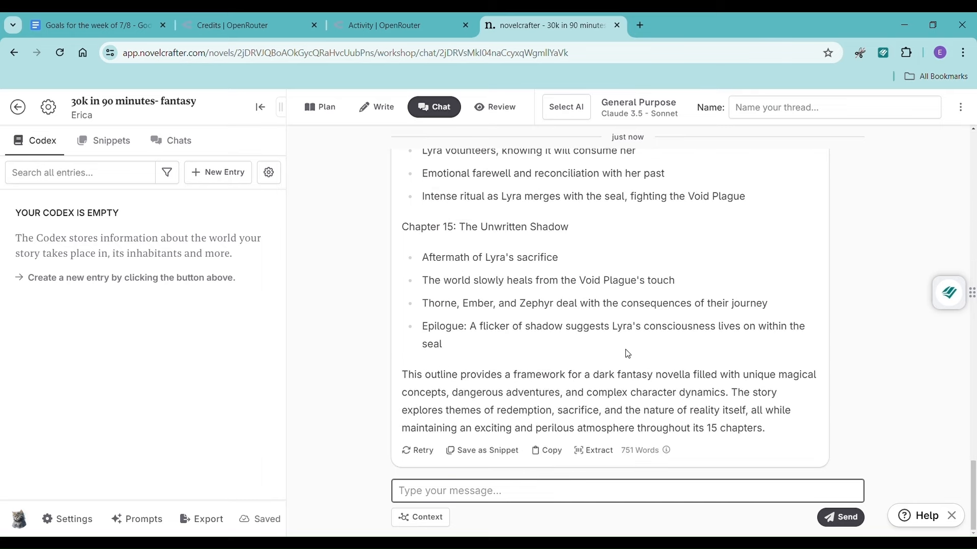
{"action": "type", "text": "please rename l"}
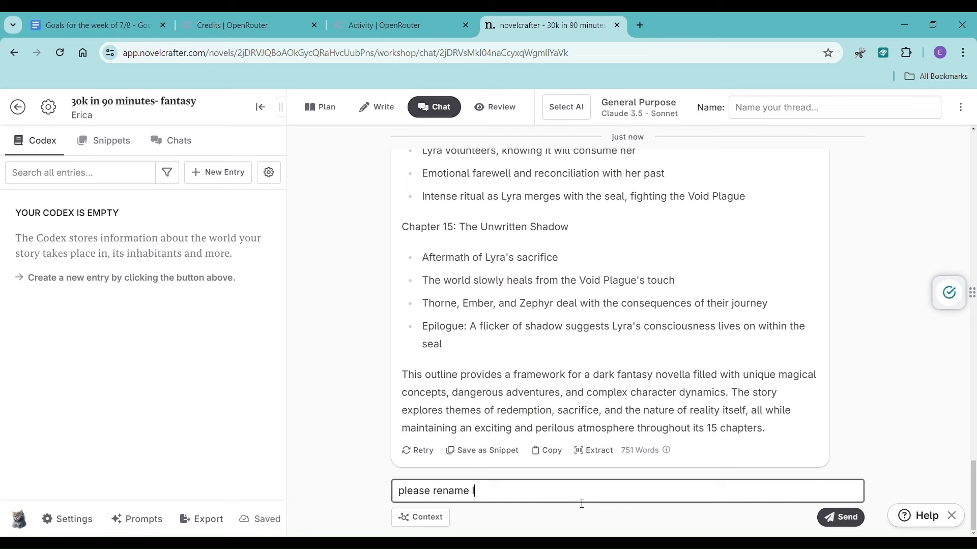
{"action": "type", "text": "yra to annything else and remove"}
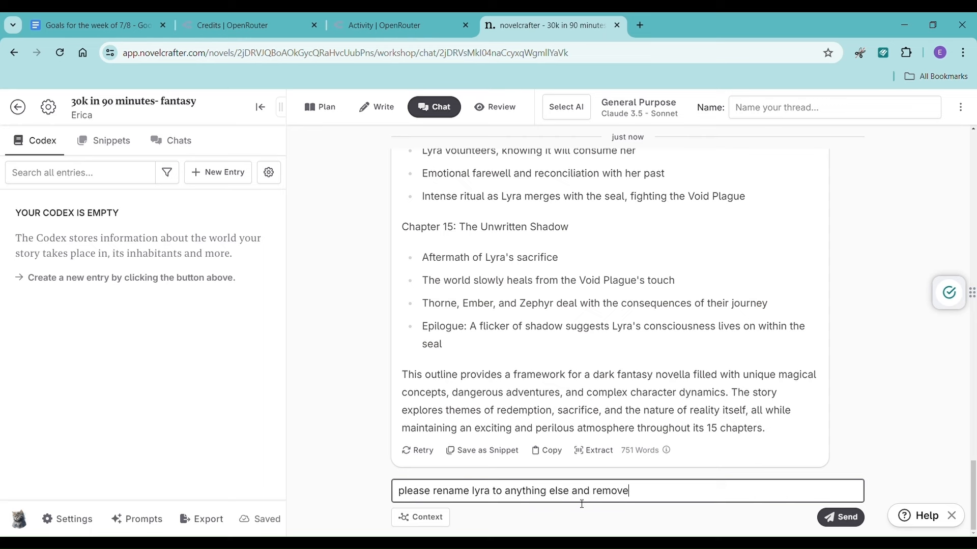
{"action": "type", "text": " flashbacks"}
{"action": "key", "text": "shift+Return"}
{"action": "key", "text": "Return"}
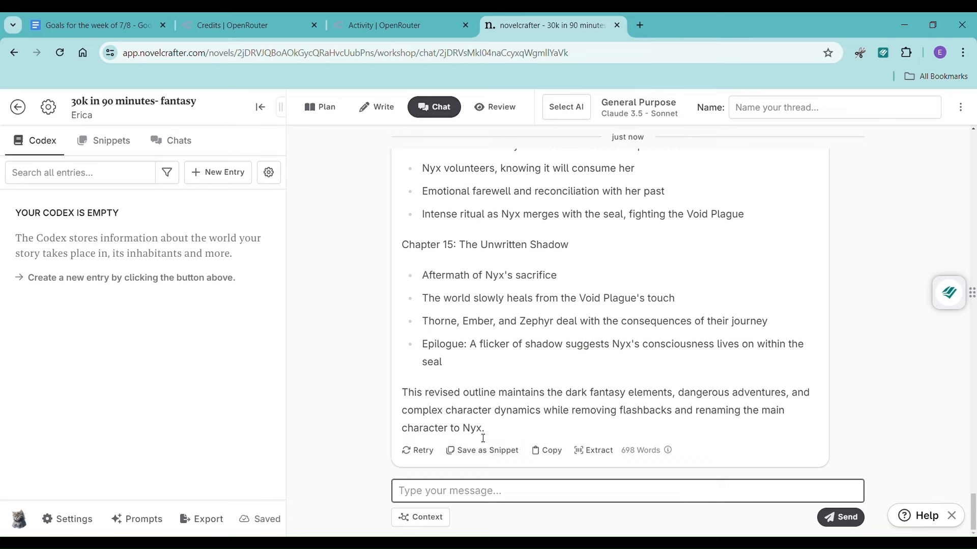
- Read through the revised outline in the chat, from Chapter 1 to Chapter 15
{"action": "scroll", "coordinate": [592, 373], "scroll_direction": "up", "scroll_amount": 20}
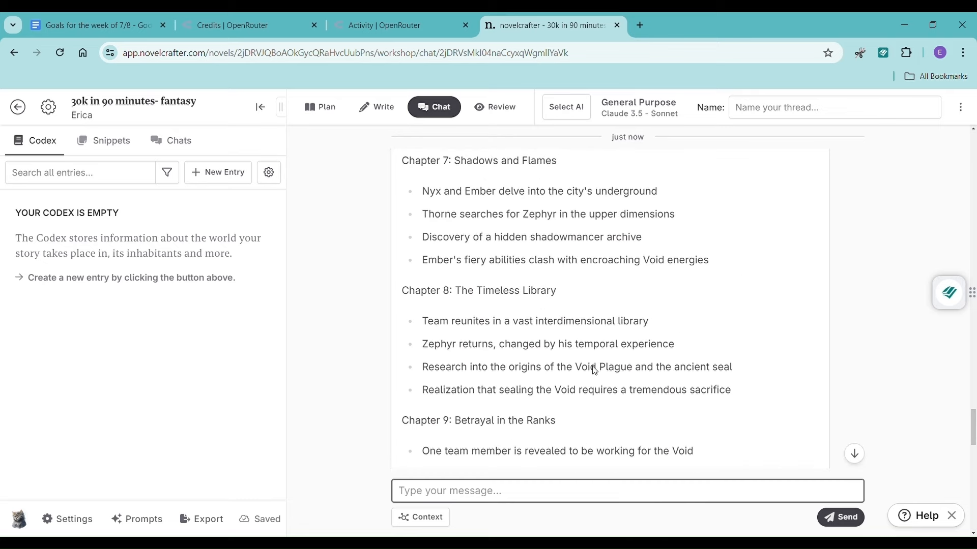
{"action": "scroll", "coordinate": [591, 377], "scroll_direction": "up", "scroll_amount": 5}
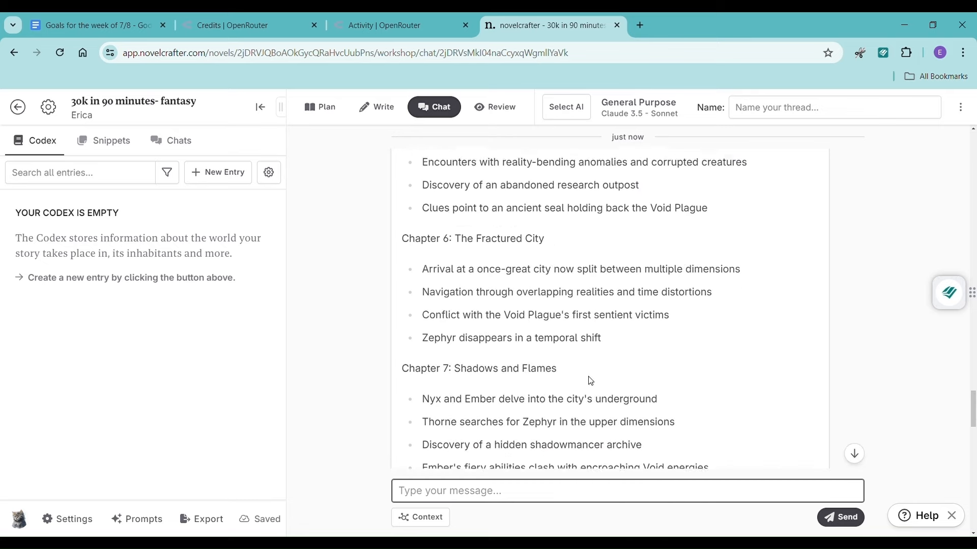
{"action": "scroll", "coordinate": [735, 383], "scroll_direction": "up", "scroll_amount": 6}
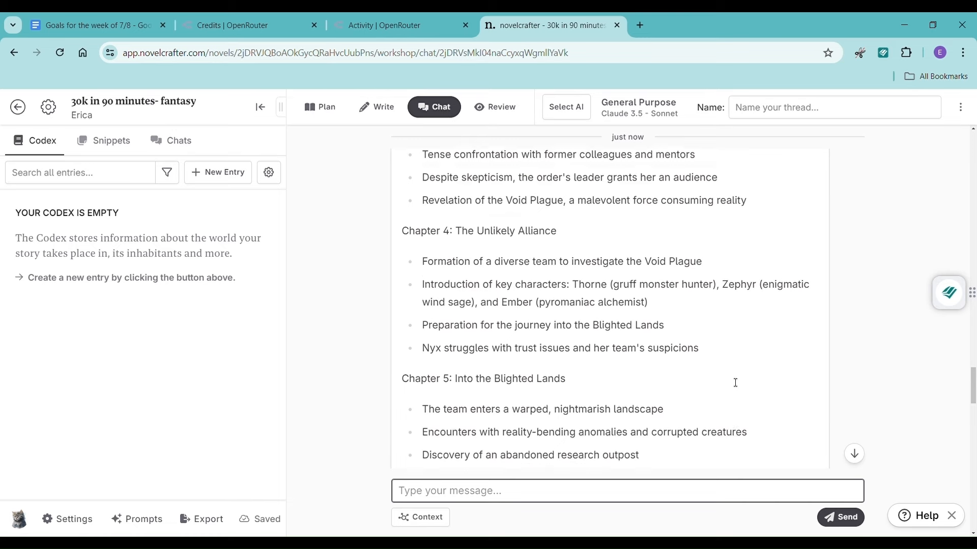
{"action": "scroll", "coordinate": [735, 383], "scroll_direction": "up", "scroll_amount": 1}
{"action": "scroll", "coordinate": [733, 383], "scroll_direction": "up", "scroll_amount": 5}
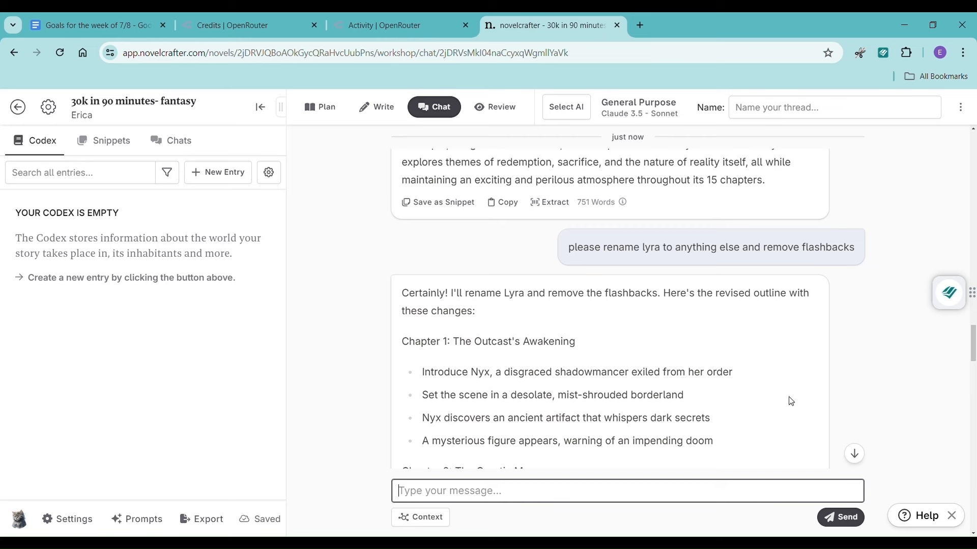
{"action": "scroll", "coordinate": [790, 401], "scroll_direction": "down", "scroll_amount": 2}
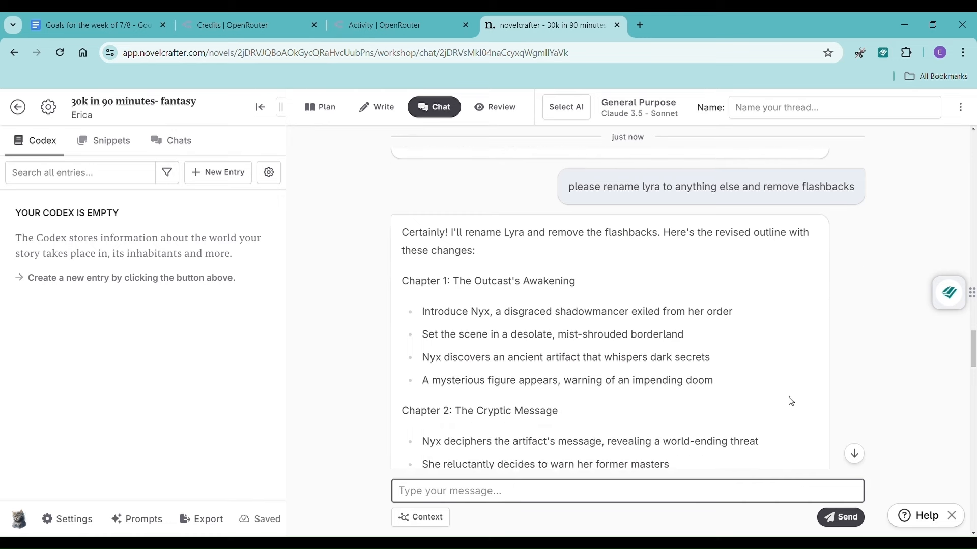
{"action": "scroll", "coordinate": [790, 401], "scroll_direction": "down", "scroll_amount": 2}
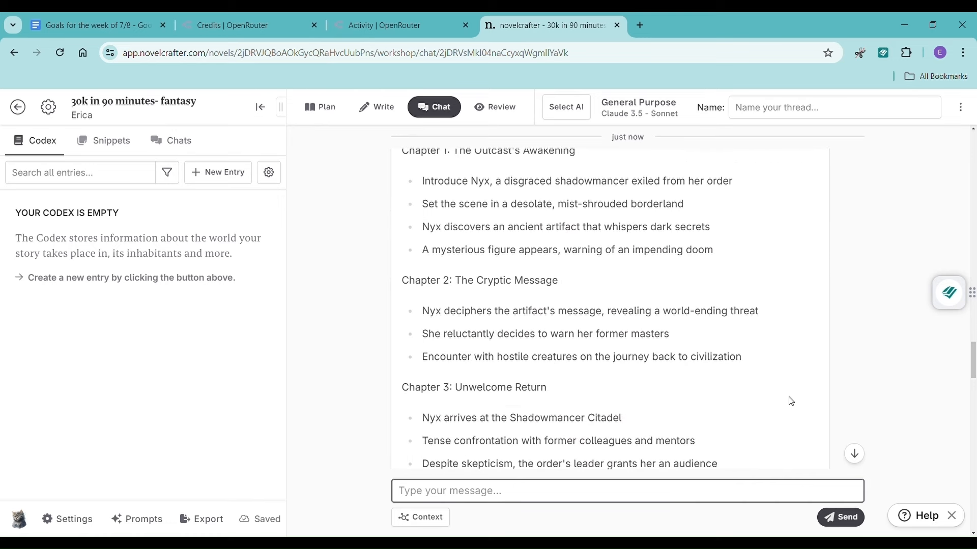
{"action": "scroll", "coordinate": [791, 402], "scroll_direction": "down", "scroll_amount": 2}
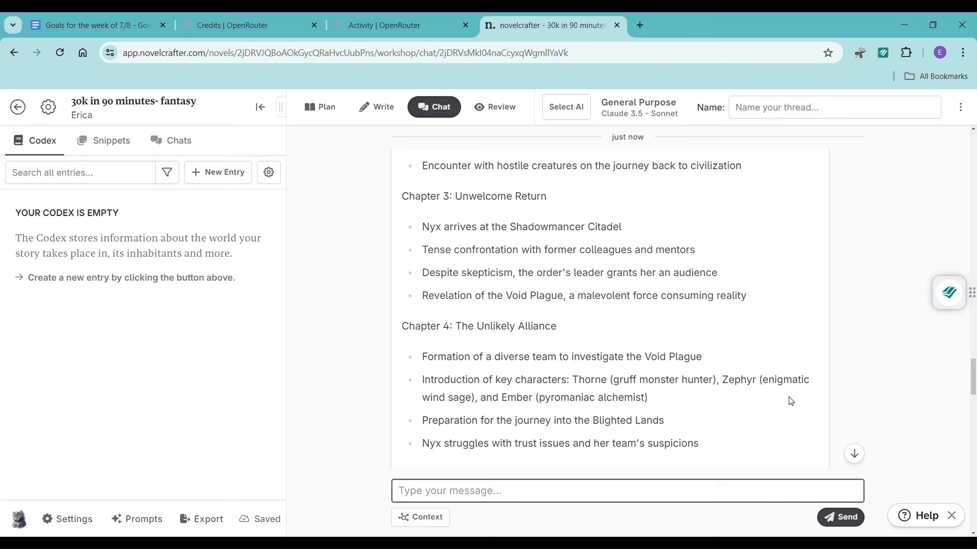
{"action": "scroll", "coordinate": [790, 405], "scroll_direction": "down", "scroll_amount": 4}
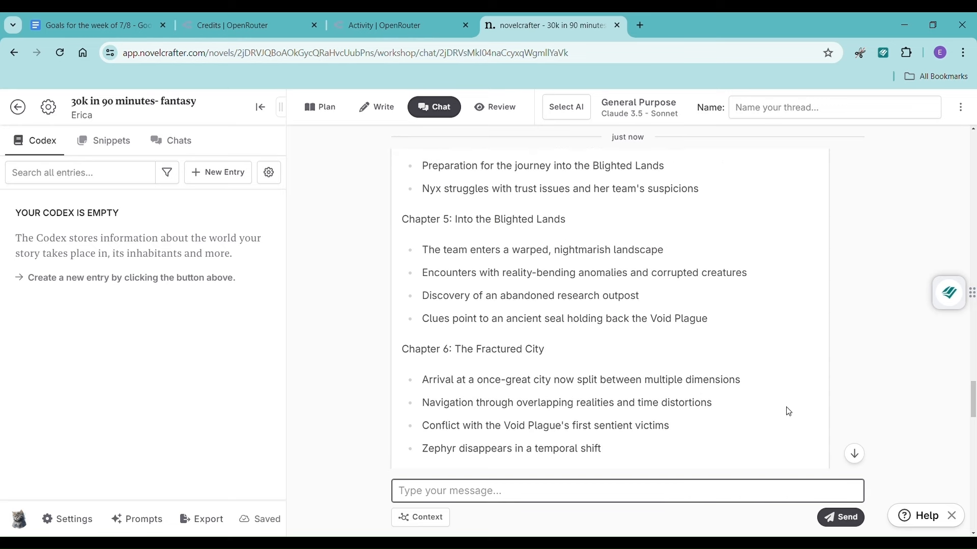
{"action": "scroll", "coordinate": [788, 411], "scroll_direction": "down", "scroll_amount": 4}
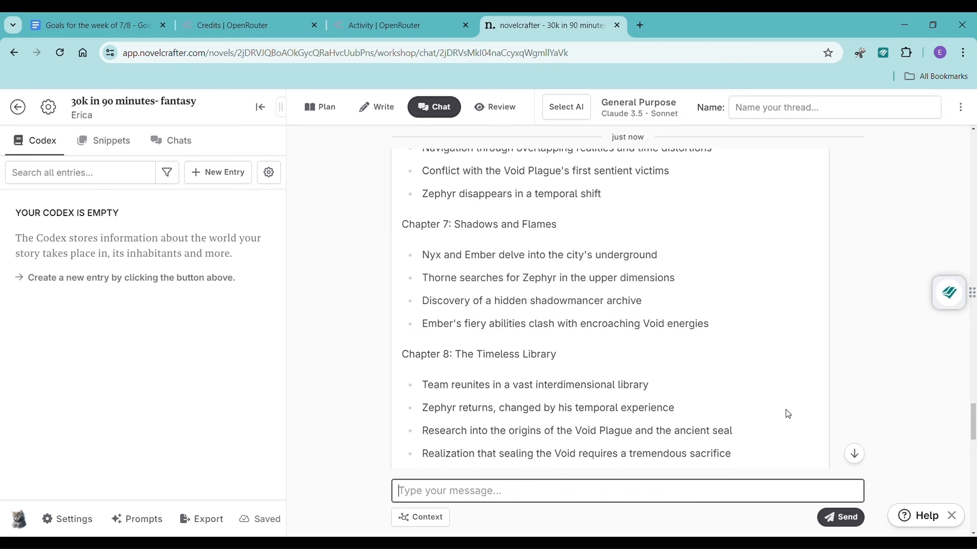
{"action": "scroll", "coordinate": [788, 414], "scroll_direction": "down", "scroll_amount": 3}
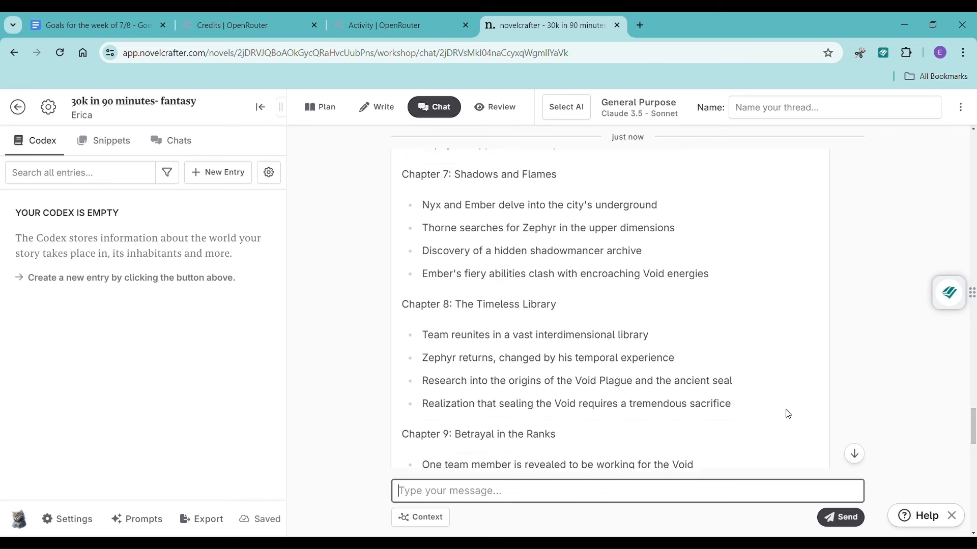
{"action": "scroll", "coordinate": [787, 415], "scroll_direction": "down", "scroll_amount": 1}
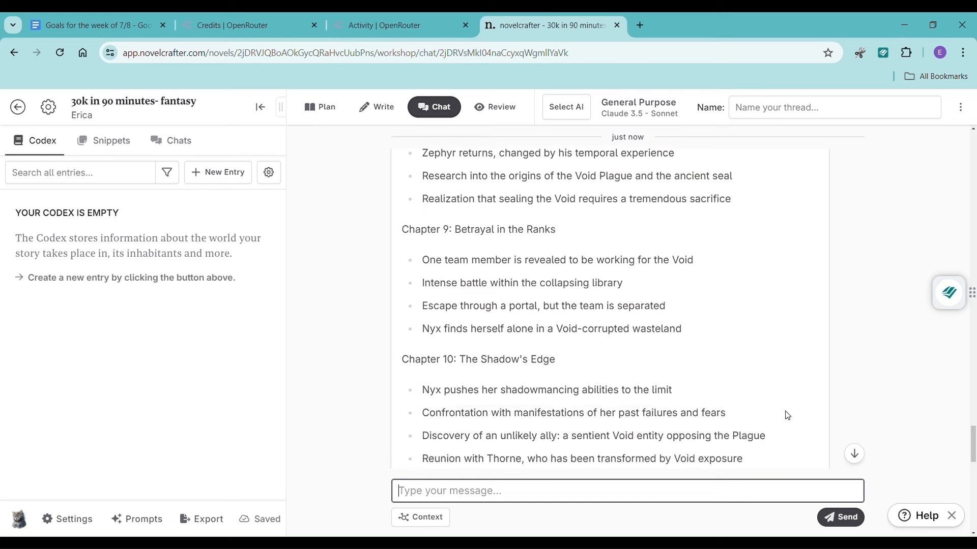
{"action": "scroll", "coordinate": [787, 415], "scroll_direction": "down", "scroll_amount": 4}
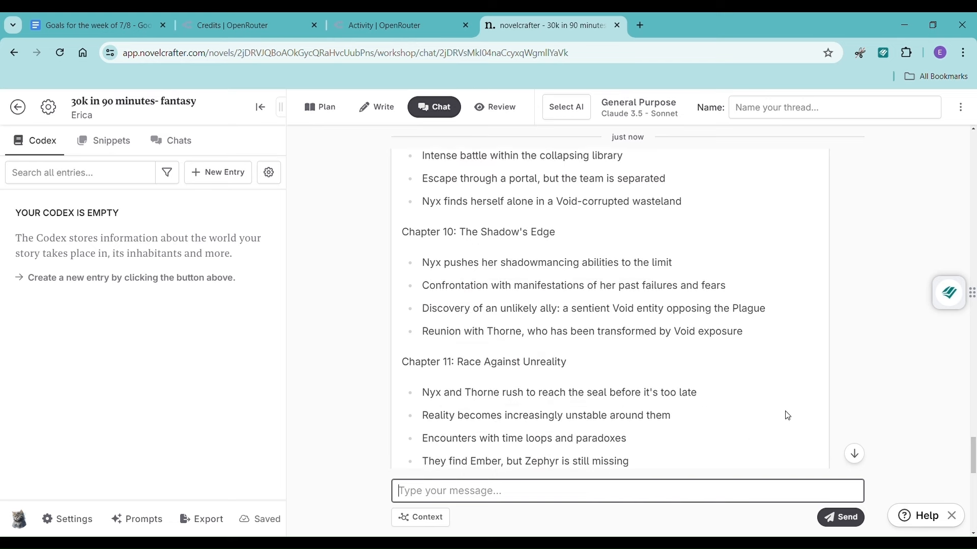
{"action": "scroll", "coordinate": [787, 415], "scroll_direction": "down", "scroll_amount": 3}
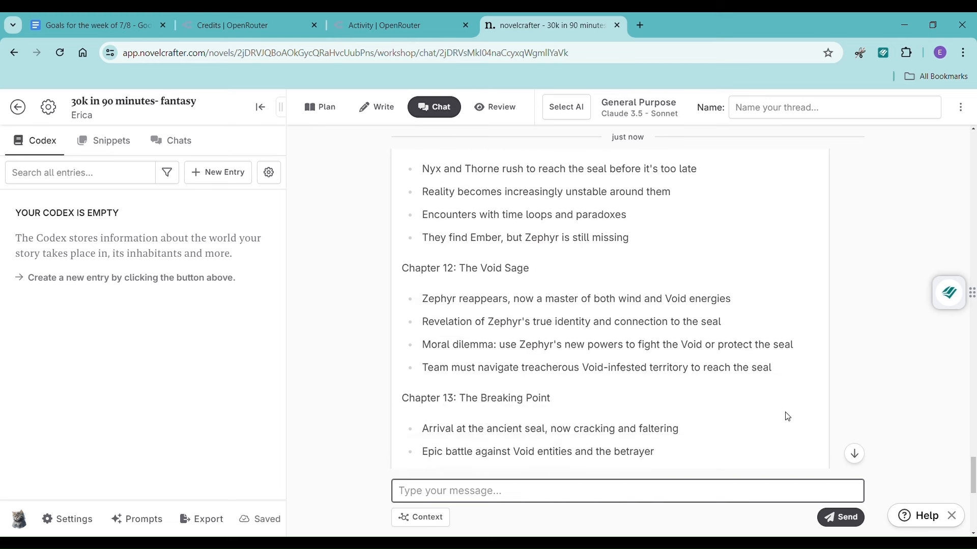
{"action": "scroll", "coordinate": [787, 416], "scroll_direction": "down", "scroll_amount": 4}
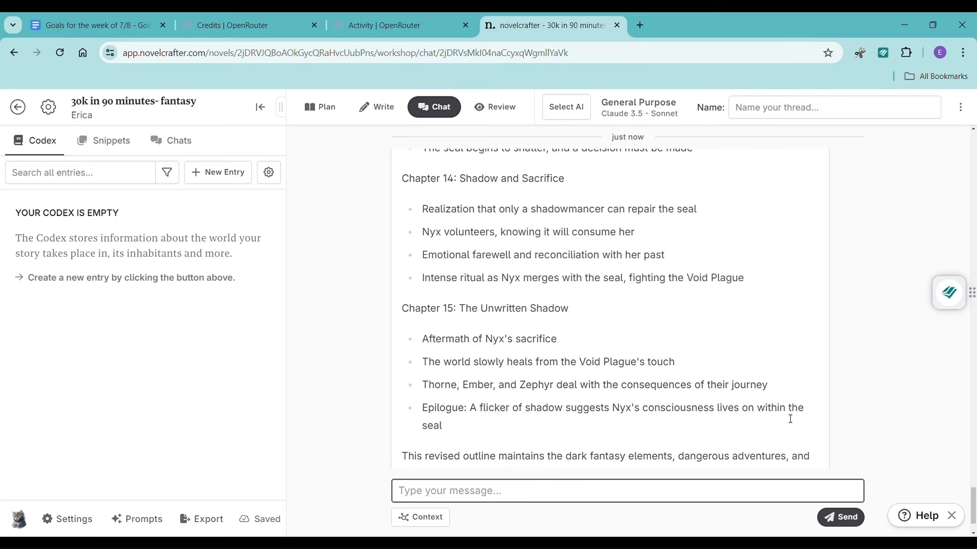
{"action": "scroll", "coordinate": [787, 418], "scroll_direction": "down", "scroll_amount": 1}
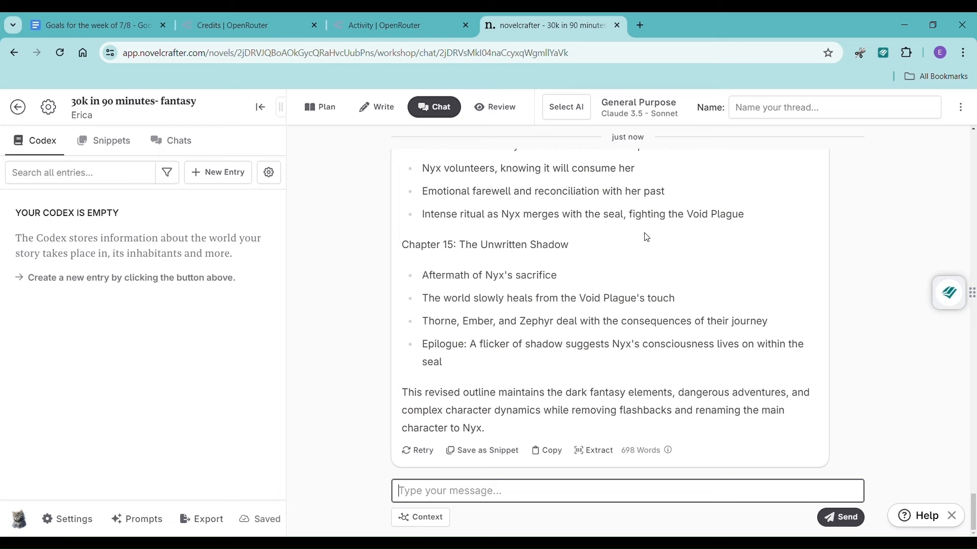
{"action": "scroll", "coordinate": [734, 325], "scroll_direction": "up", "scroll_amount": 10}
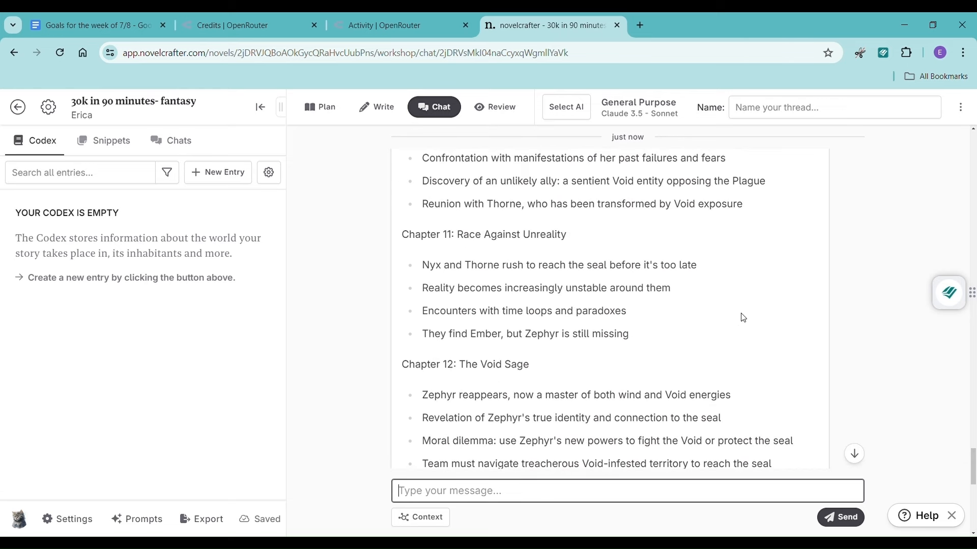
{"action": "scroll", "coordinate": [743, 287], "scroll_direction": "down", "scroll_amount": 5}
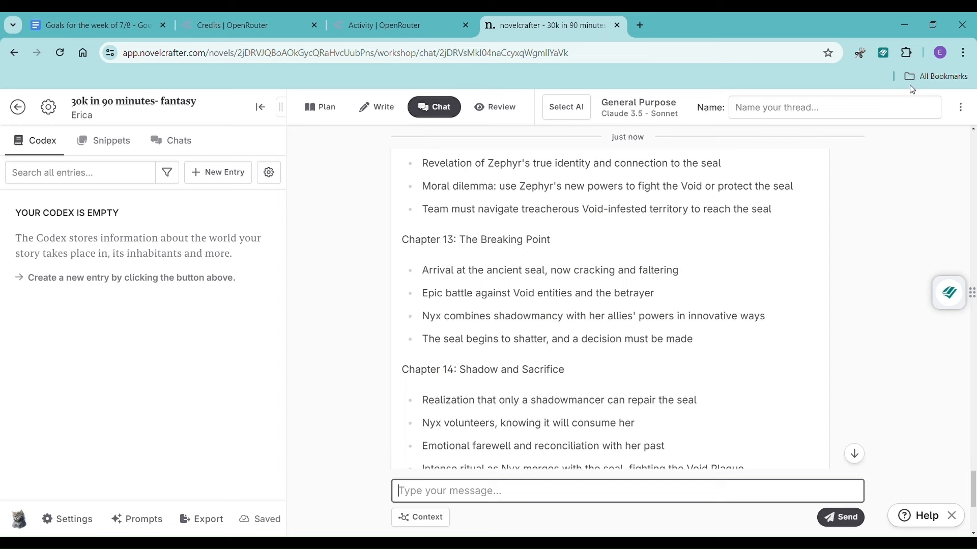
- Send the chat message "please describe all majors characters and locations"
{"action": "left_click", "coordinate": [792, 188]}
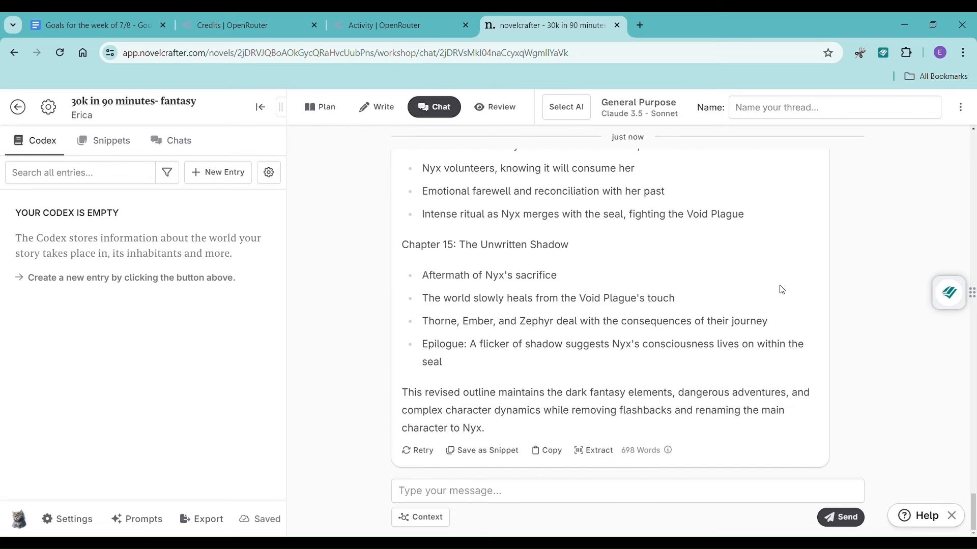
{"action": "left_click", "coordinate": [629, 507]}
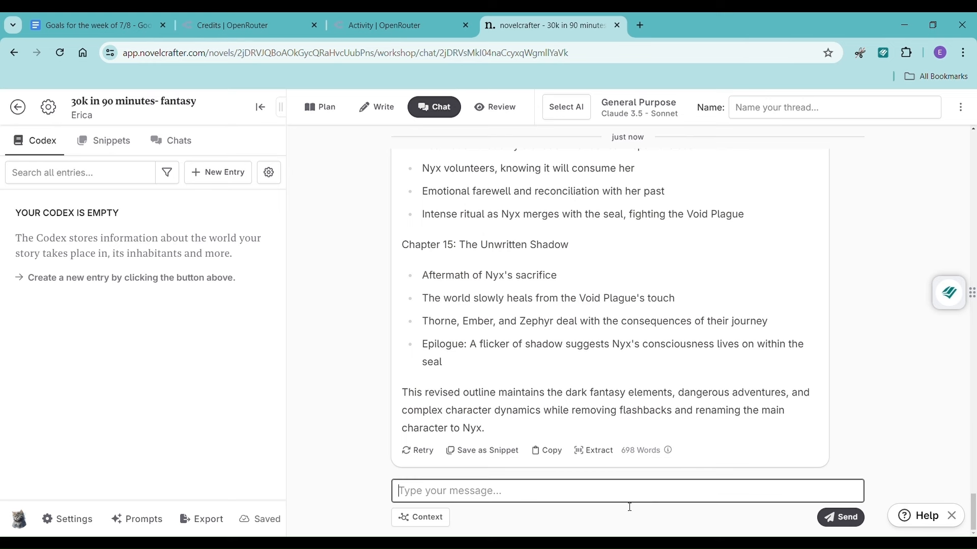
{"action": "type", "text": "please"}
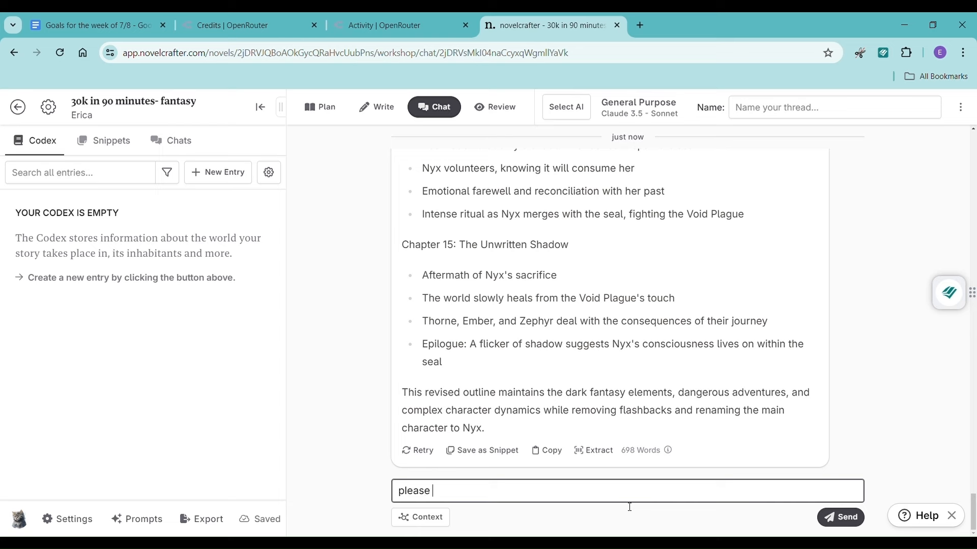
{"action": "type", "text": " describe all major"}
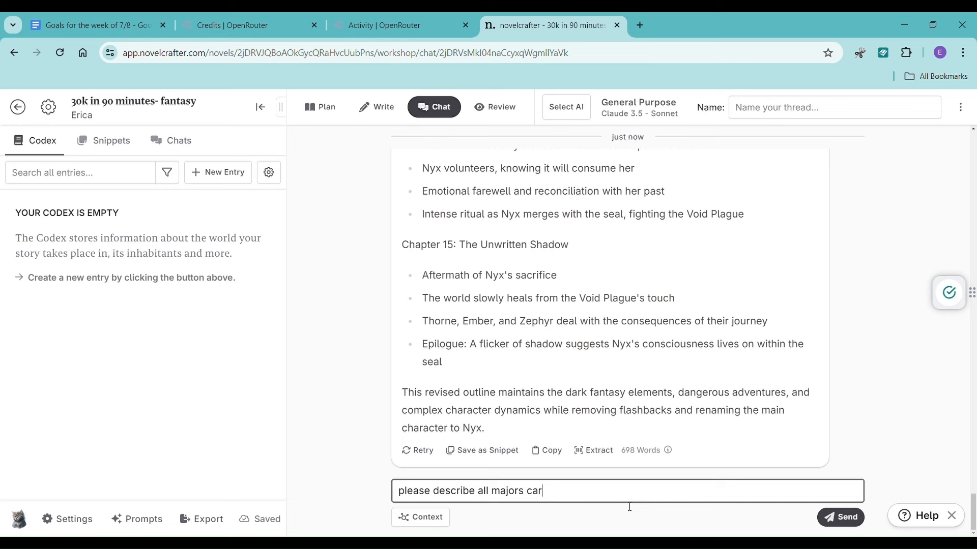
{"action": "type", "text": "s characters and locations"}
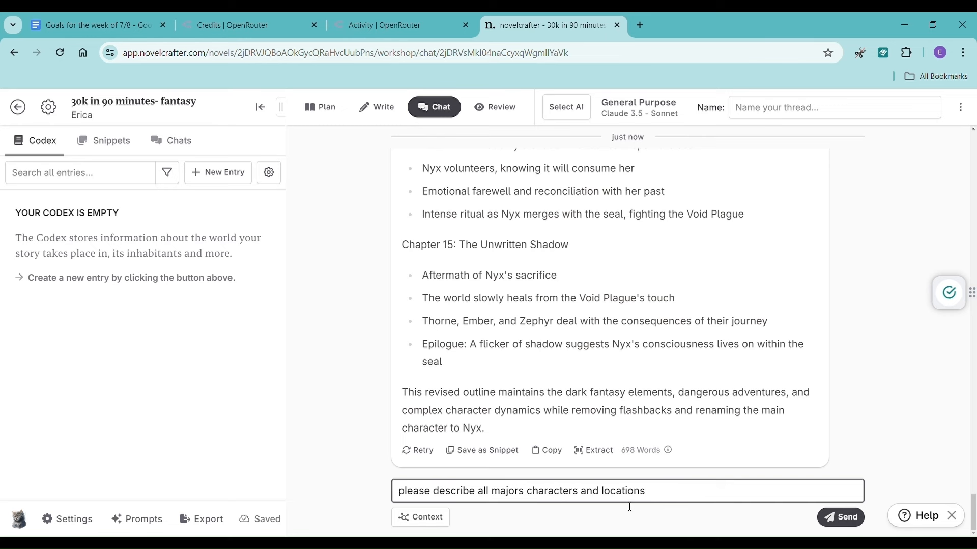
{"action": "key", "text": "Return"}
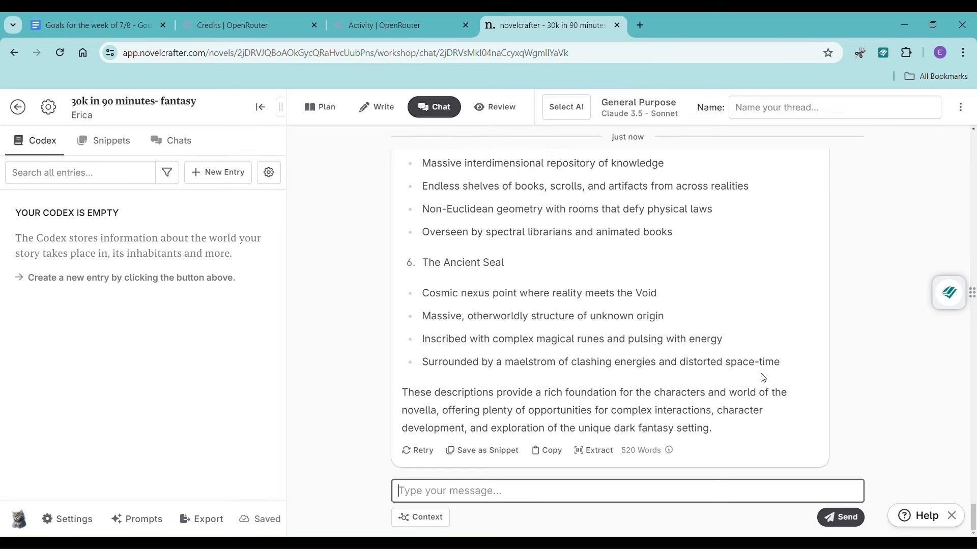
- Go back to the revised outline in the chat and copy its text from Chapter 1 through the Chapter 15 epilogue
{"action": "scroll", "coordinate": [763, 377], "scroll_direction": "up", "scroll_amount": 15}
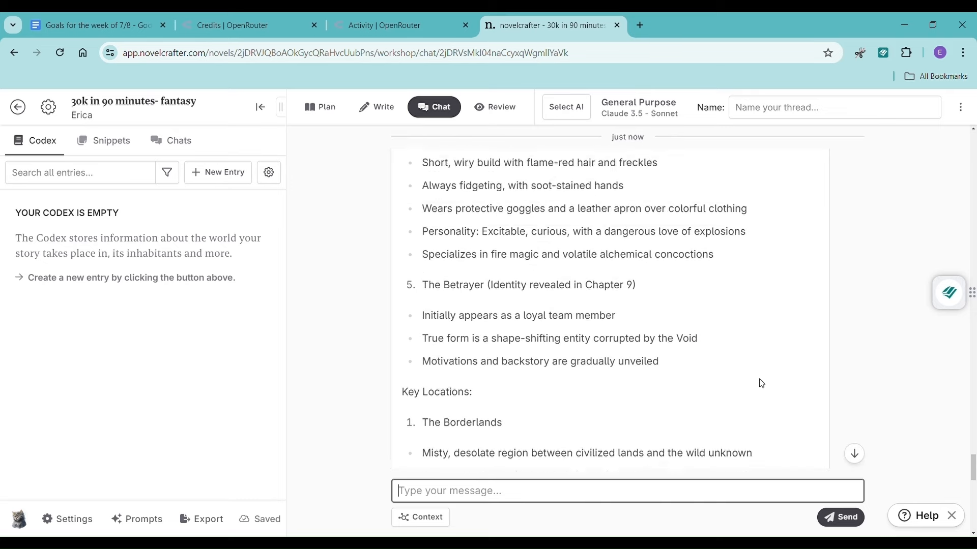
{"action": "scroll", "coordinate": [762, 384], "scroll_direction": "up", "scroll_amount": 15}
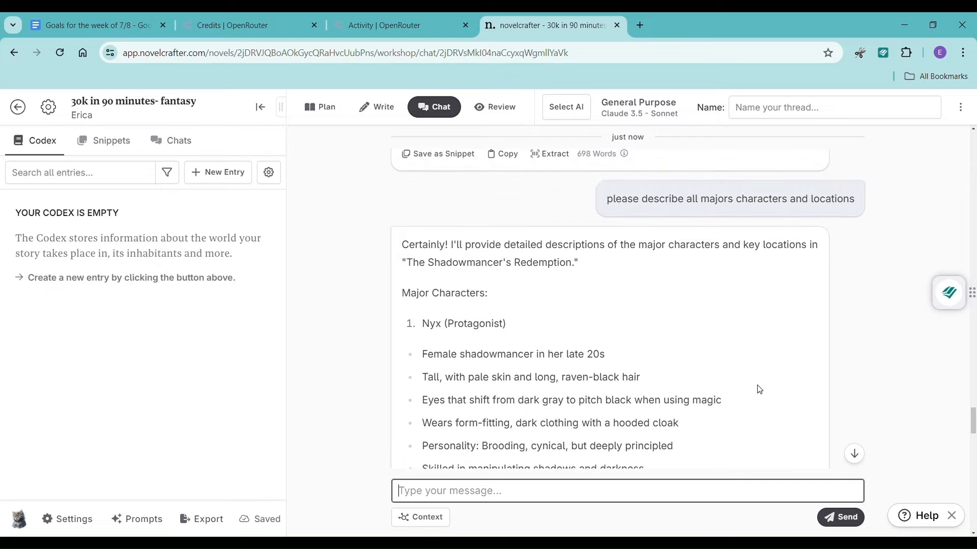
{"action": "scroll", "coordinate": [759, 390], "scroll_direction": "up", "scroll_amount": 15}
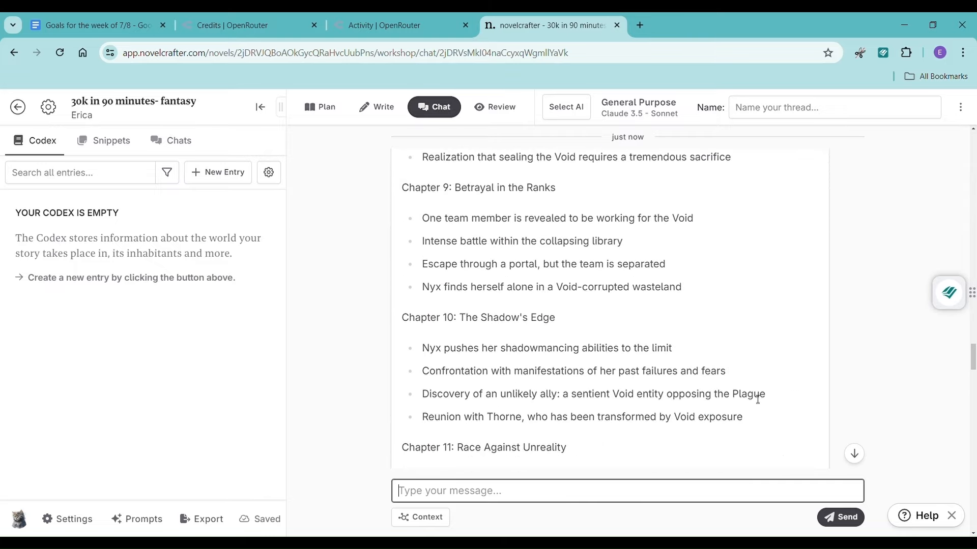
{"action": "scroll", "coordinate": [758, 399], "scroll_direction": "up", "scroll_amount": 15}
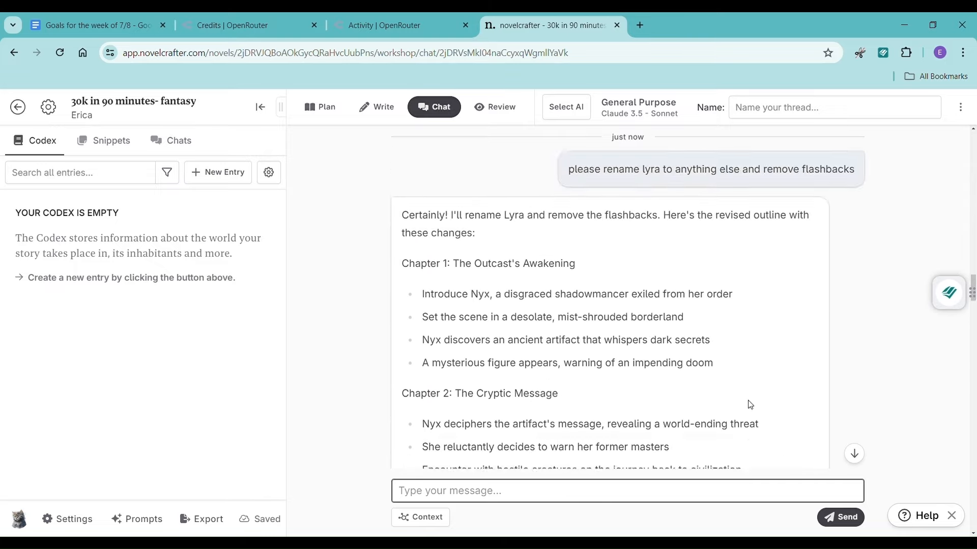
{"action": "scroll", "coordinate": [749, 404], "scroll_direction": "up", "scroll_amount": 1}
{"action": "left_click_drag", "start_coordinate": [407, 304], "coordinate": [664, 383]}
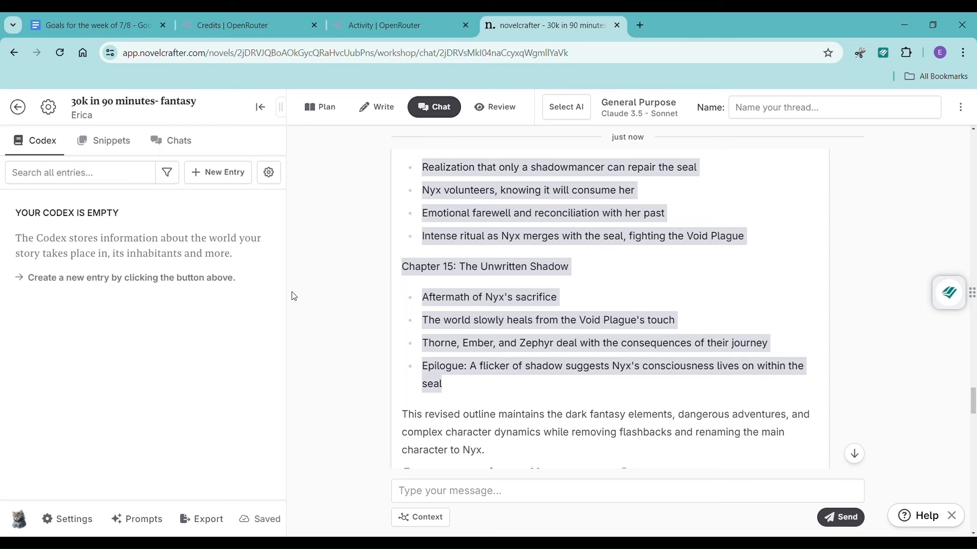
- Create the novel's plan from an outline, using the copied 15-chapter text
{"action": "left_click", "coordinate": [321, 108]}
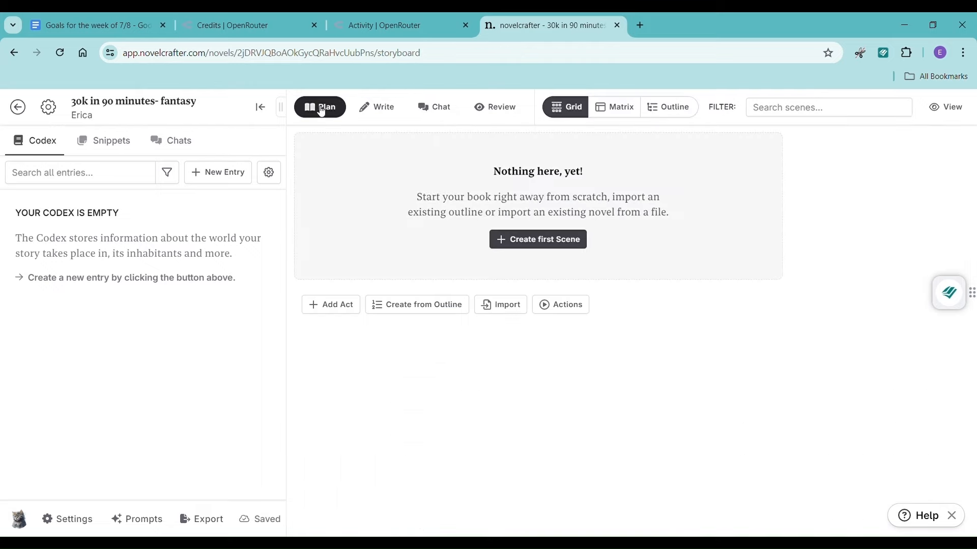
{"action": "left_click", "coordinate": [392, 305]}
{"action": "left_click", "coordinate": [404, 305]}
{"action": "key", "text": "ctrl+v"}
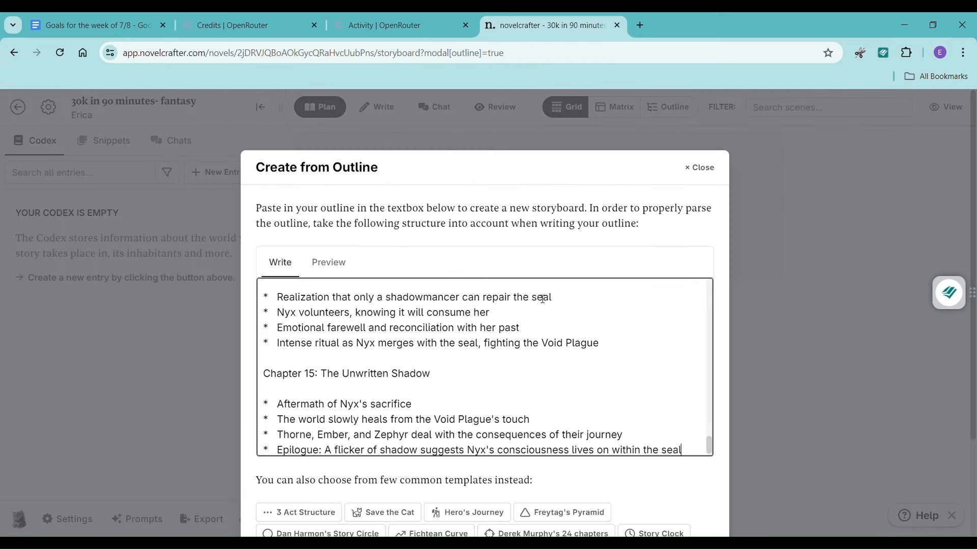
{"action": "scroll", "coordinate": [835, 378], "scroll_direction": "down", "scroll_amount": 3}
{"action": "left_click", "coordinate": [702, 460]}
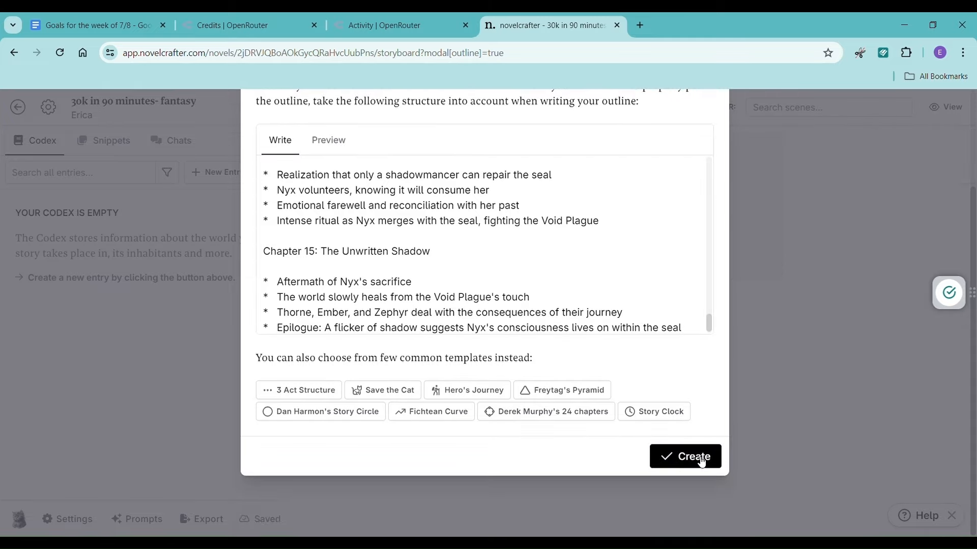
- Look over the chapter and scene cards in the plan's grid and return to the chat workspace
{"action": "scroll", "coordinate": [757, 284], "scroll_direction": "down", "scroll_amount": 15}
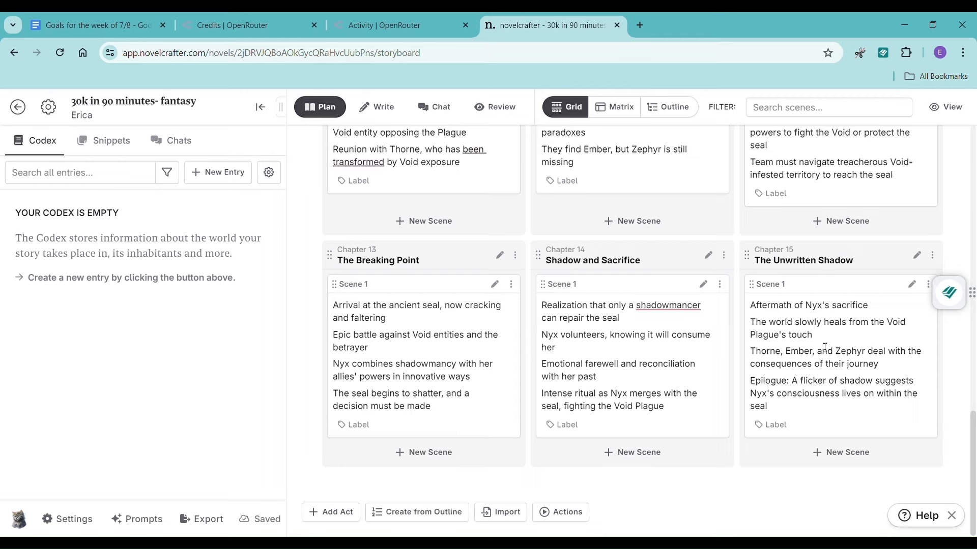
{"action": "scroll", "coordinate": [799, 367], "scroll_direction": "up", "scroll_amount": 1}
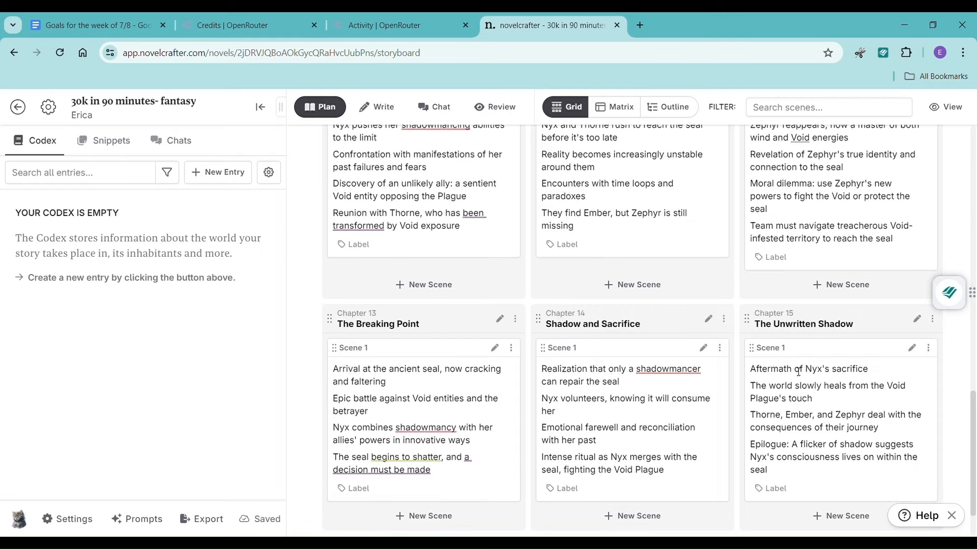
{"action": "scroll", "coordinate": [798, 372], "scroll_direction": "up", "scroll_amount": 15}
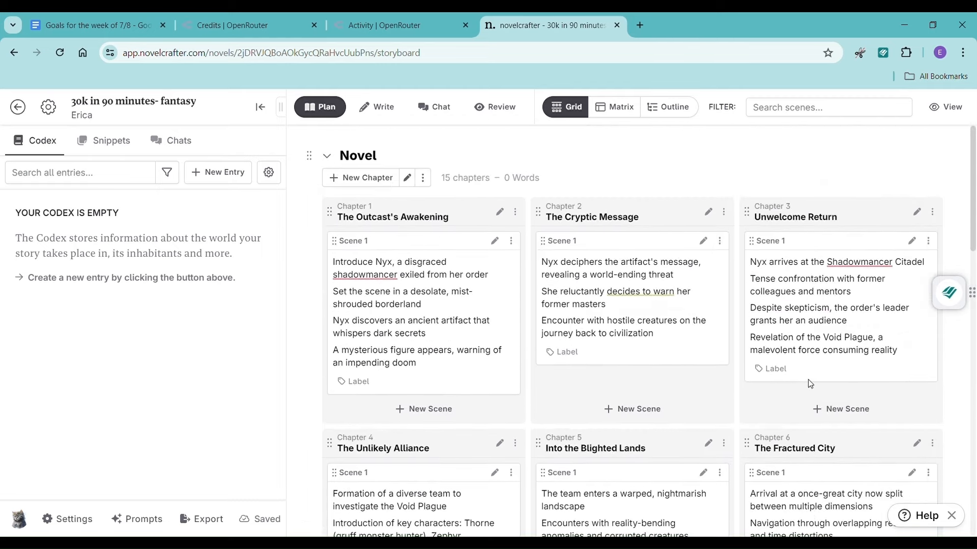
{"action": "left_click", "coordinate": [448, 114]}
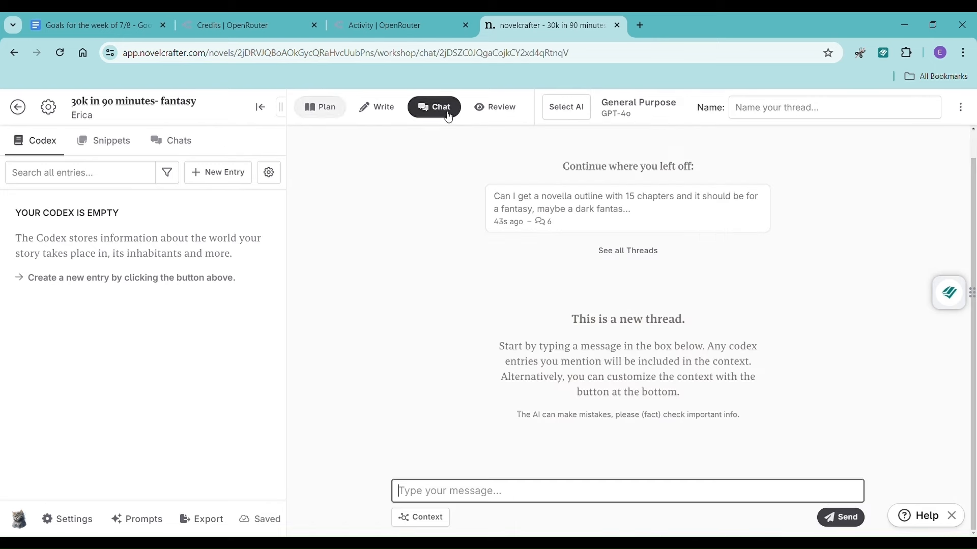
- Reopen the dark fantasy novella outline thread and locate the start of the major character descriptions
{"action": "left_click", "coordinate": [606, 220]}
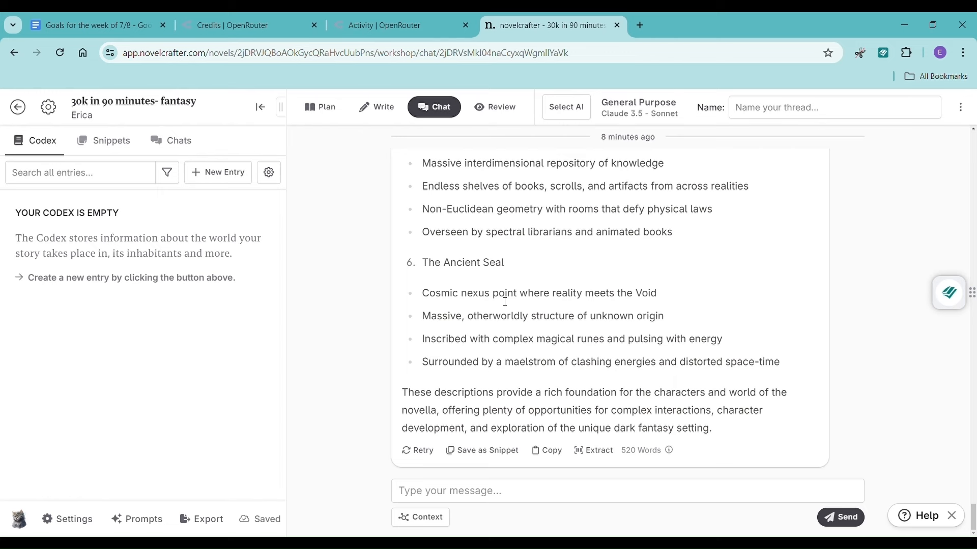
{"action": "scroll", "coordinate": [503, 301], "scroll_direction": "up", "scroll_amount": 5}
{"action": "scroll", "coordinate": [502, 301], "scroll_direction": "down", "scroll_amount": 5}
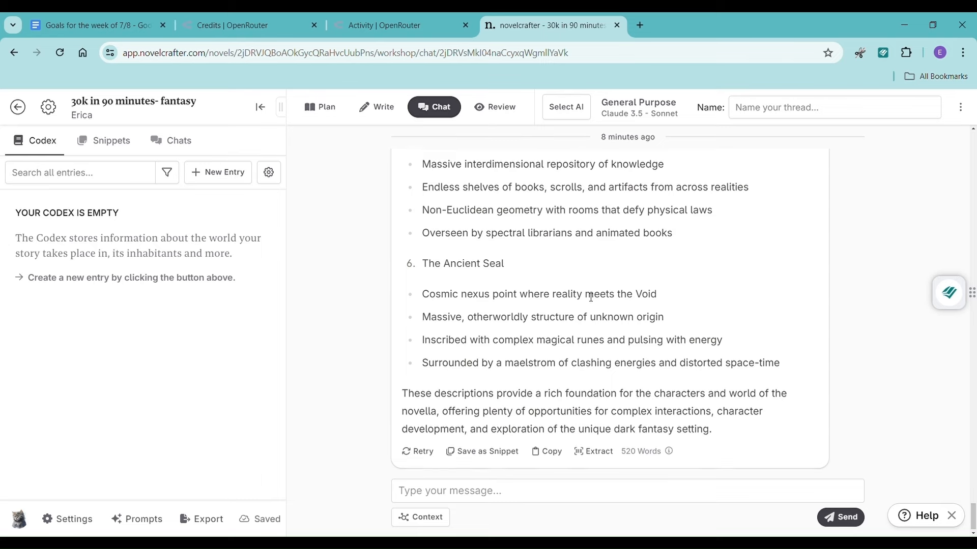
{"action": "scroll", "coordinate": [559, 301], "scroll_direction": "up", "scroll_amount": 15}
{"action": "scroll", "coordinate": [590, 310], "scroll_direction": "up", "scroll_amount": 7}
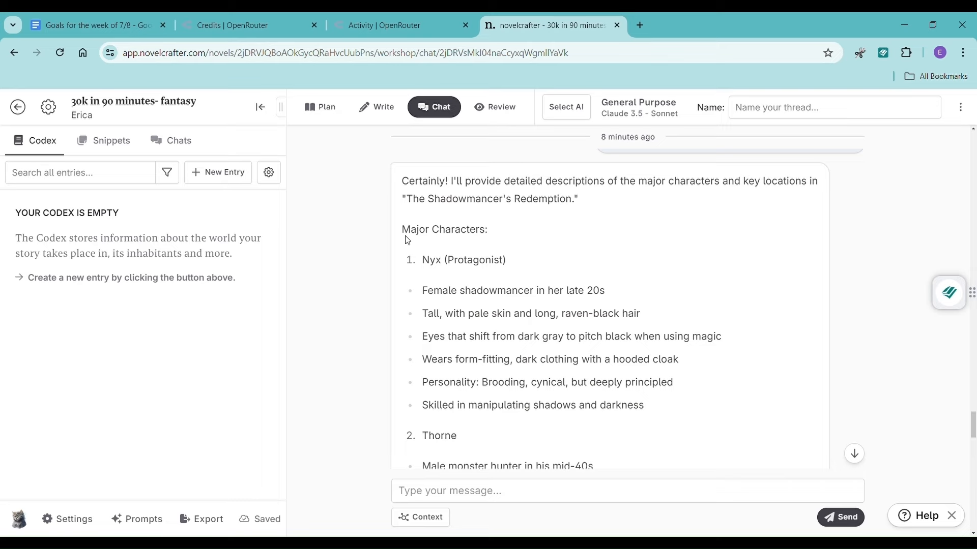
{"action": "left_click_drag", "start_coordinate": [402, 231], "coordinate": [838, 369]}
{"action": "scroll", "coordinate": [559, 297], "scroll_direction": "down", "scroll_amount": 12}
{"action": "scroll", "coordinate": [575, 343], "scroll_direction": "down", "scroll_amount": 15}
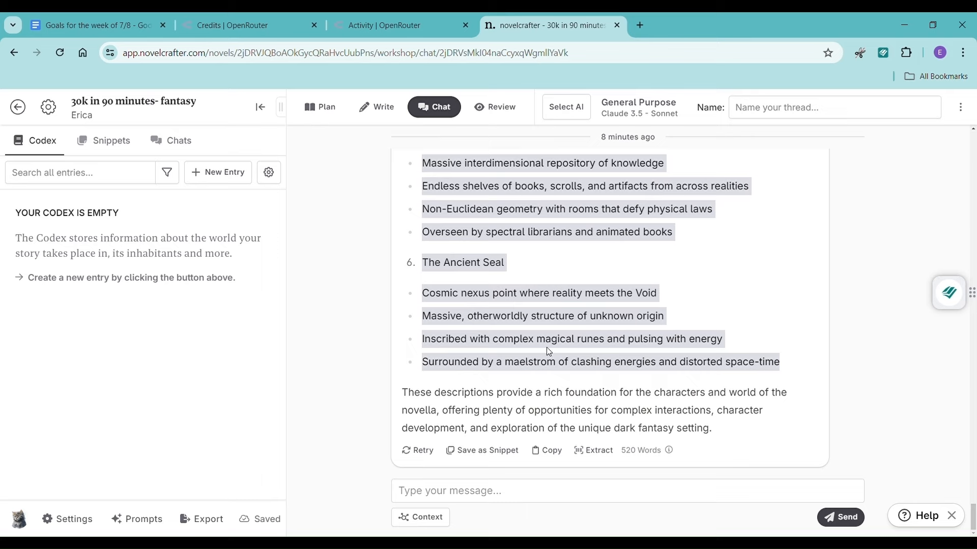
{"action": "scroll", "coordinate": [505, 350], "scroll_direction": "up", "scroll_amount": 20}
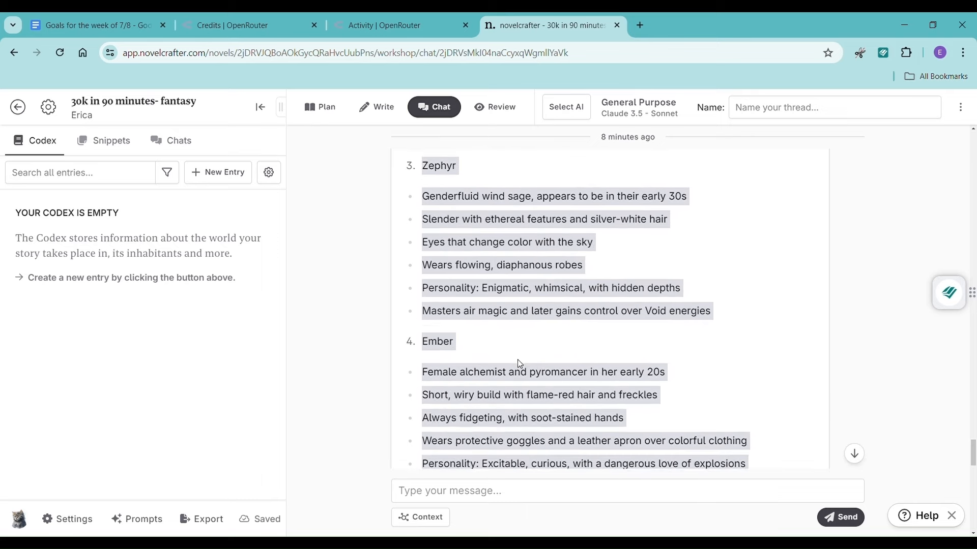
{"action": "scroll", "coordinate": [524, 370], "scroll_direction": "up", "scroll_amount": 3}
{"action": "scroll", "coordinate": [528, 372], "scroll_direction": "up", "scroll_amount": 3}
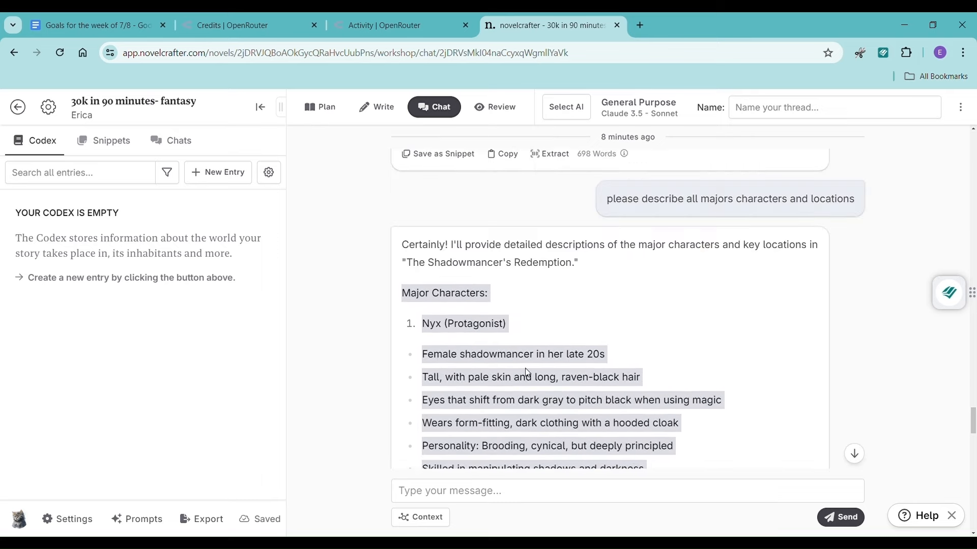
{"action": "left_click", "coordinate": [528, 371]}
- Create a Character entry in the Codex with the Nyx (Protagonist) text copied from the chat as its description
{"action": "scroll", "coordinate": [543, 341], "scroll_direction": "down", "scroll_amount": 3}
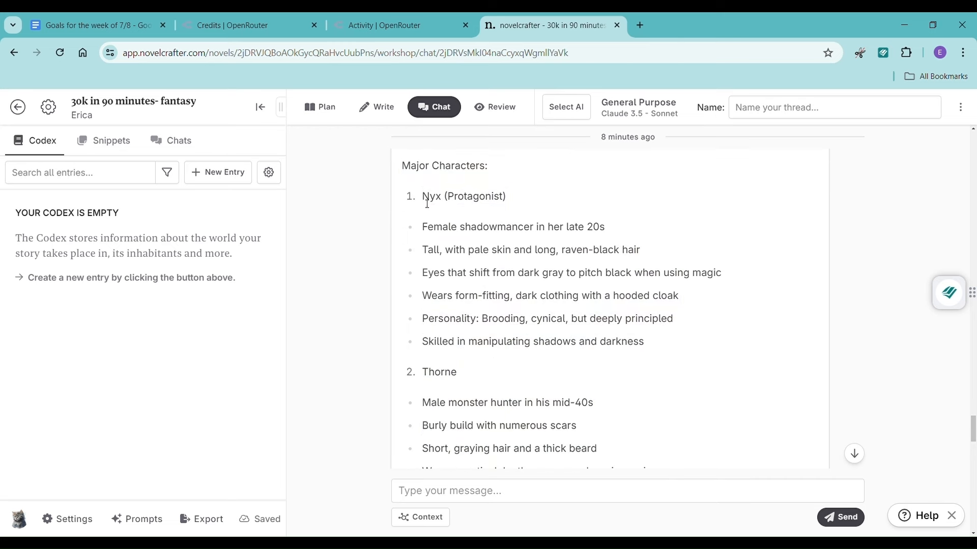
{"action": "left_click_drag", "start_coordinate": [427, 204], "coordinate": [695, 340]}
{"action": "key", "text": "ctrl+c"}
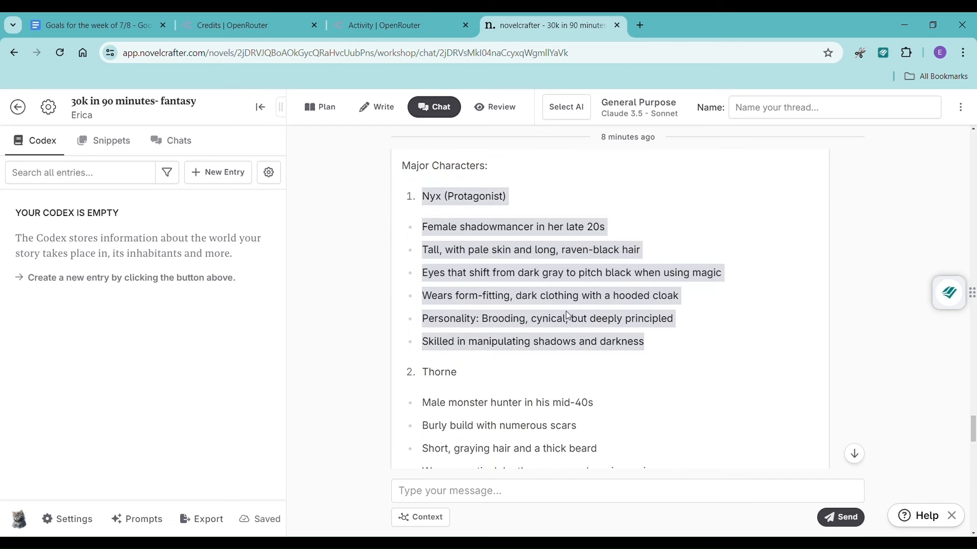
{"action": "left_click", "coordinate": [217, 178]}
{"action": "left_click", "coordinate": [234, 203]}
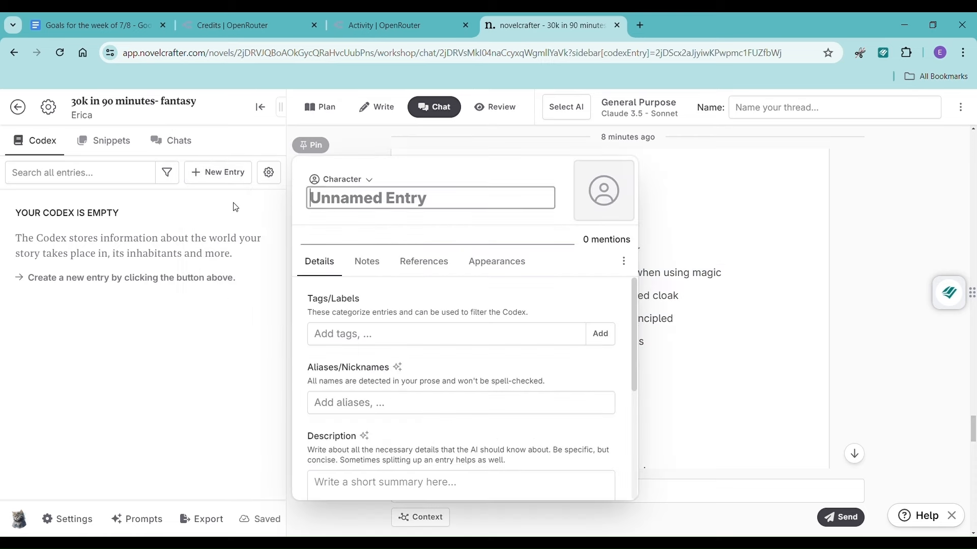
{"action": "scroll", "coordinate": [362, 420], "scroll_direction": "down", "scroll_amount": 1}
{"action": "left_click", "coordinate": [362, 441]}
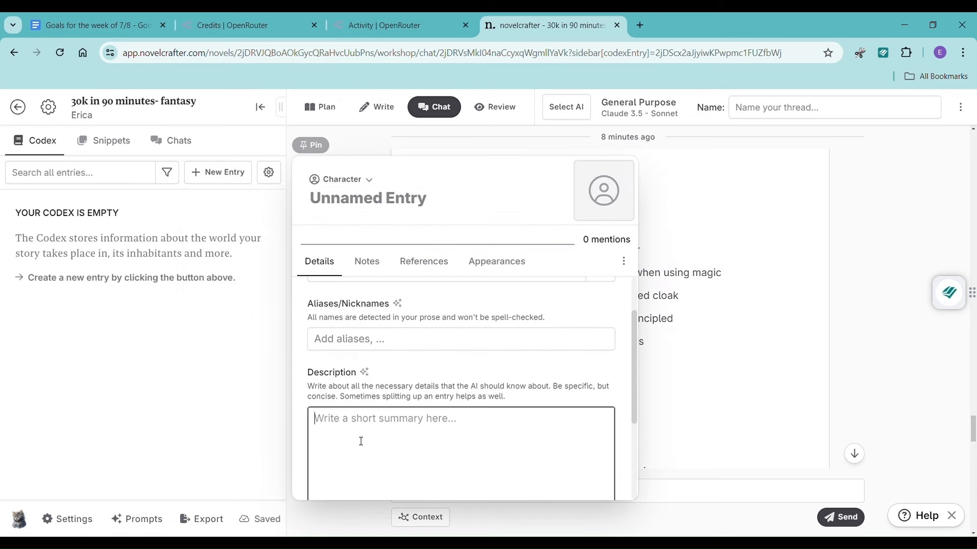
{"action": "key", "text": "ctrl+v"}
- Name the new character entry Nyx, copying the name from its description, and close the entry
{"action": "left_click_drag", "start_coordinate": [335, 362], "coordinate": [318, 369]}
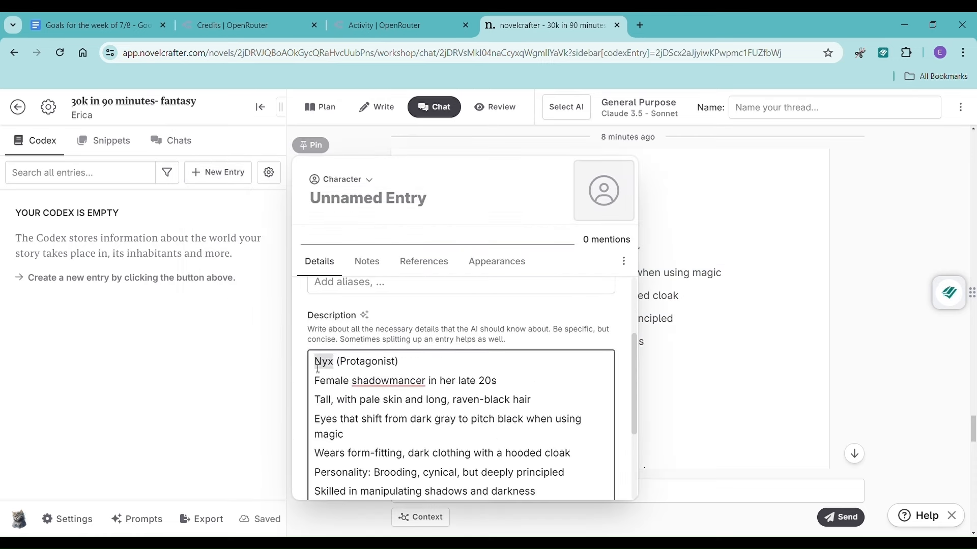
{"action": "key", "text": "ctrl+c"}
{"action": "left_click", "coordinate": [368, 197]}
{"action": "key", "text": "ctrl+v"}
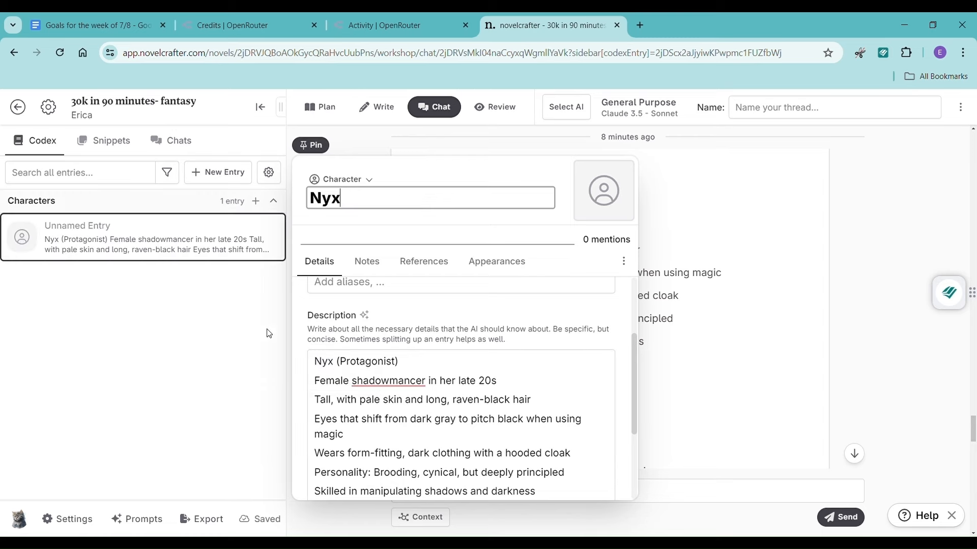
{"action": "left_click", "coordinate": [223, 349]}
{"action": "left_click", "coordinate": [759, 319]}
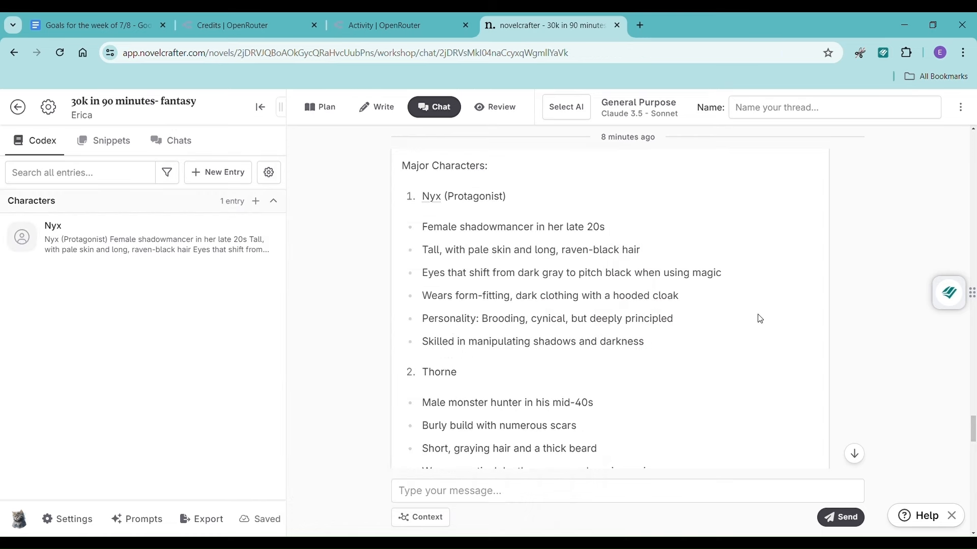
- Create another Character entry in the Codex with Thorne's heading and traits from the chat as its description
{"action": "scroll", "coordinate": [476, 348], "scroll_direction": "down", "scroll_amount": 3}
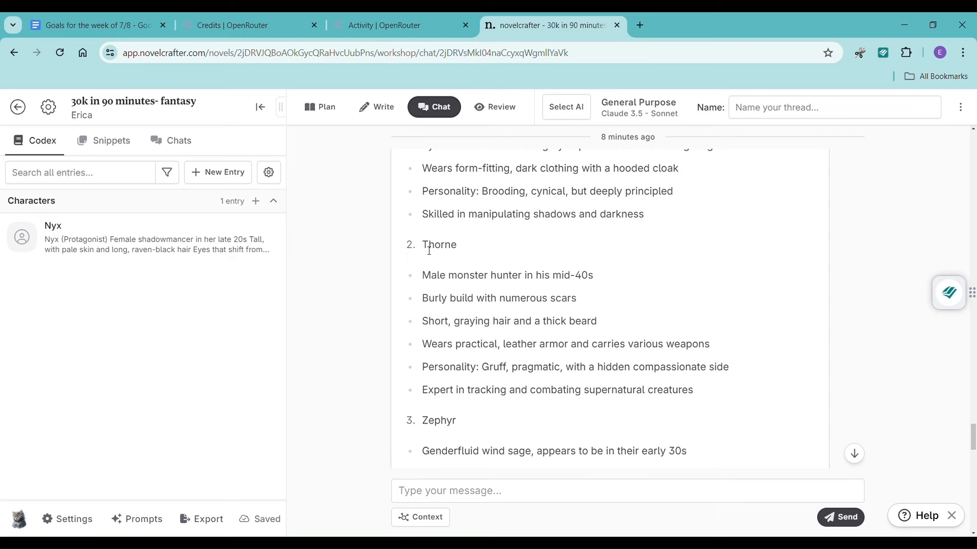
{"action": "left_click_drag", "start_coordinate": [429, 251], "coordinate": [709, 393]}
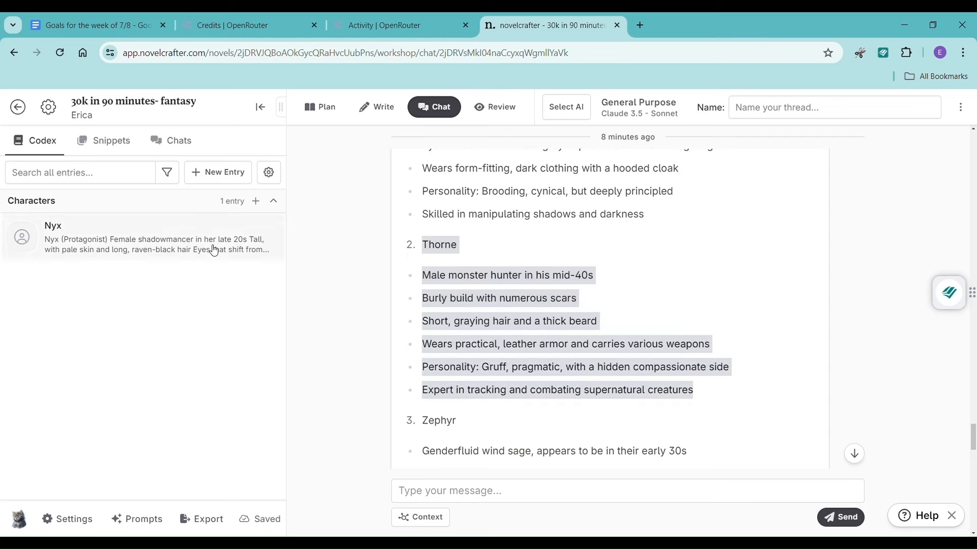
{"action": "left_click", "coordinate": [224, 172]}
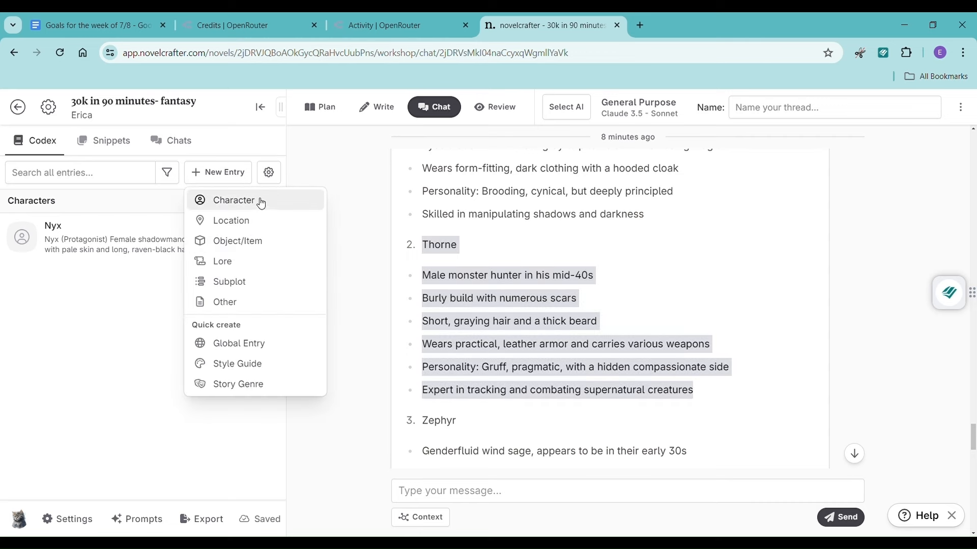
{"action": "left_click", "coordinate": [261, 202]}
{"action": "left_click", "coordinate": [353, 496]}
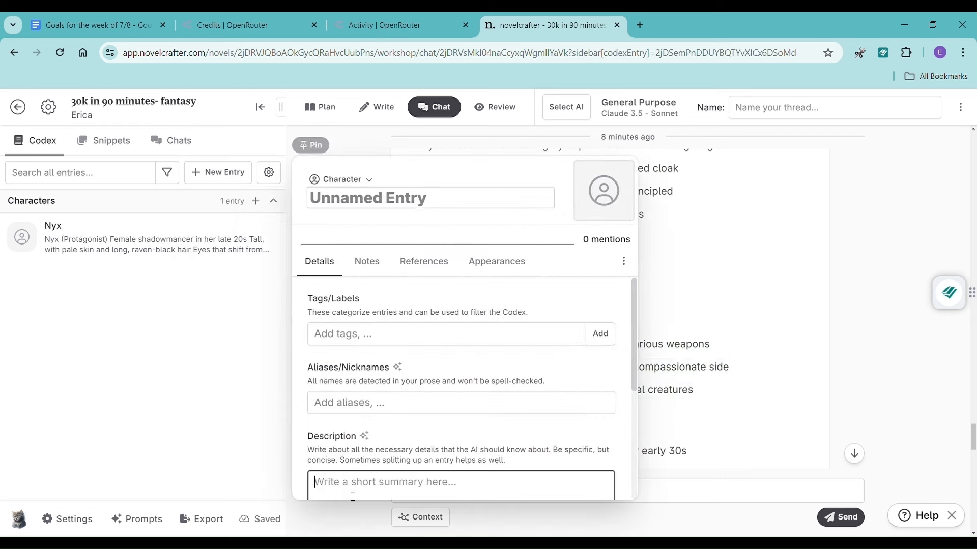
{"action": "key", "text": "ctrl+v"}
- Name the new character entry Thorne, copying the name from its description, and close the entry
{"action": "left_click_drag", "start_coordinate": [360, 364], "coordinate": [313, 365]}
{"action": "left_click", "coordinate": [360, 364]}
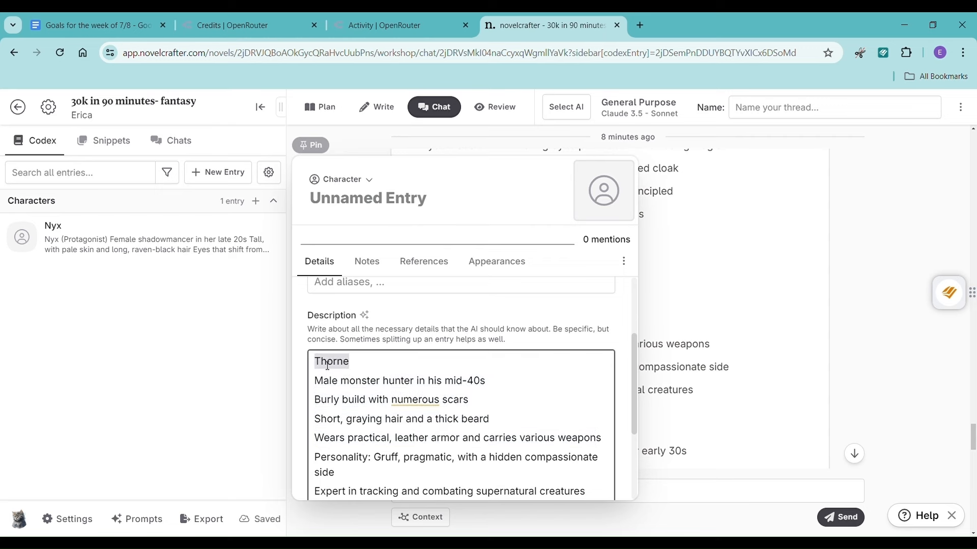
{"action": "key", "text": "ctrl+c"}
{"action": "left_click", "coordinate": [380, 201]}
{"action": "key", "text": "ctrl+v"}
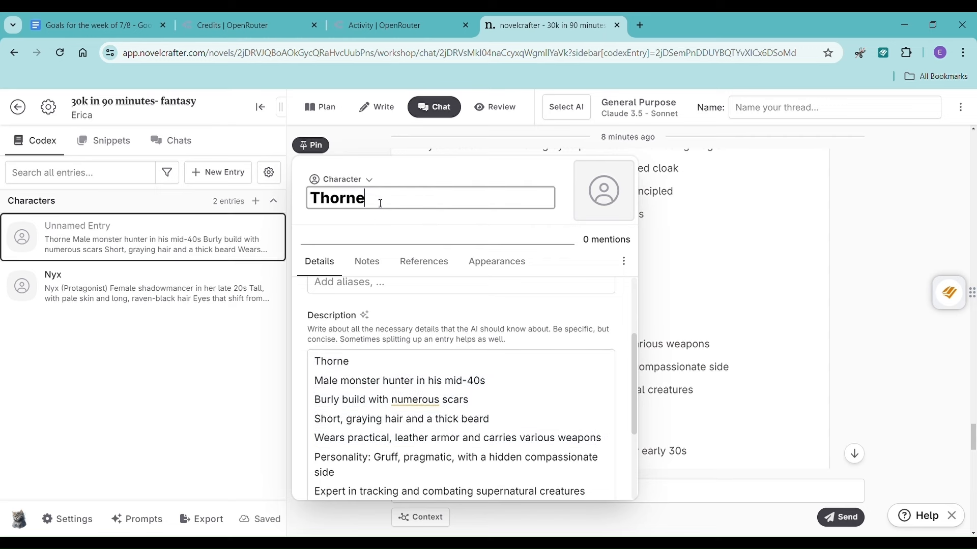
{"action": "left_click", "coordinate": [672, 251]}
- Create a Character entry in the Codex and fill its description with Zephyr's heading and traits from the chat
{"action": "scroll", "coordinate": [610, 279], "scroll_direction": "down", "scroll_amount": 4}
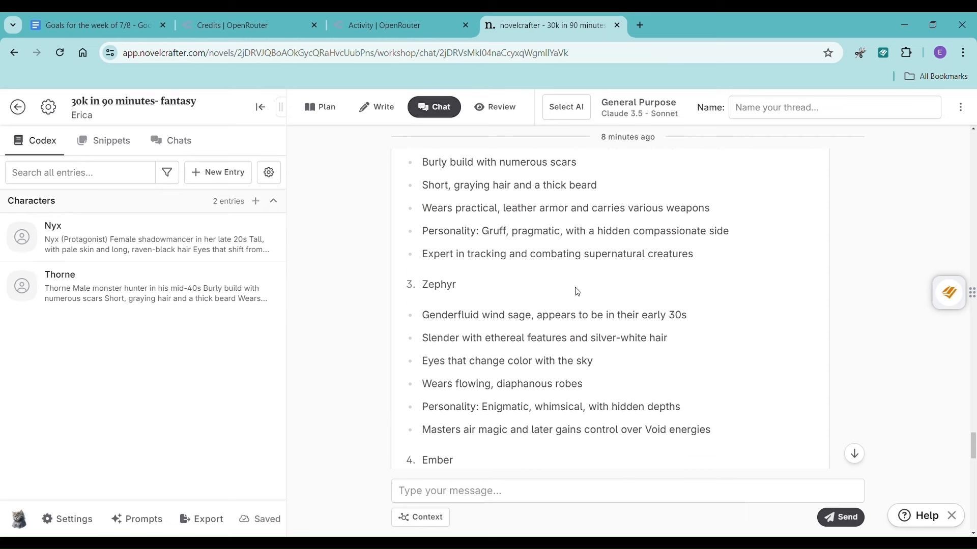
{"action": "scroll", "coordinate": [577, 292], "scroll_direction": "down", "scroll_amount": 1}
{"action": "left_click_drag", "start_coordinate": [422, 232], "coordinate": [735, 383]}
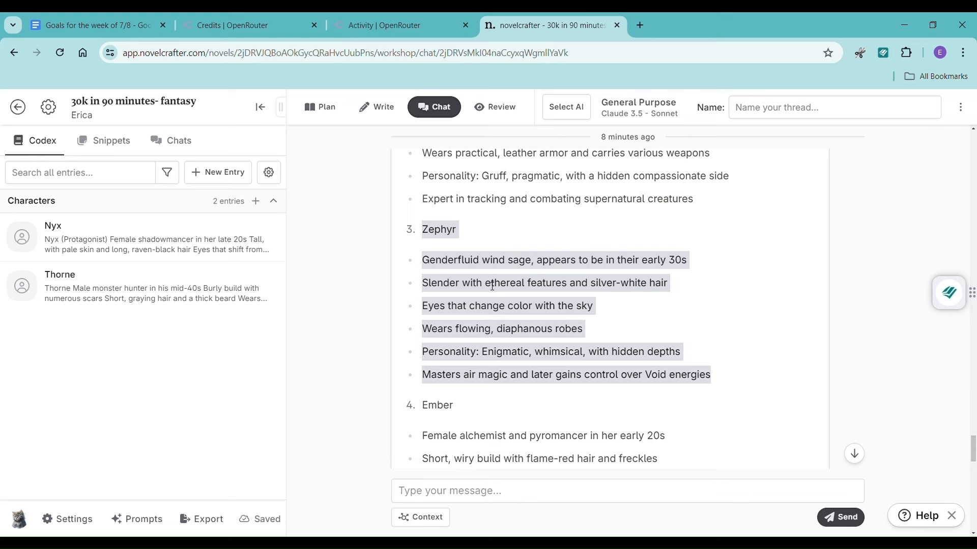
{"action": "left_click", "coordinate": [423, 233]}
{"action": "left_click_drag", "start_coordinate": [424, 233], "coordinate": [721, 367]}
{"action": "left_click", "coordinate": [219, 174]}
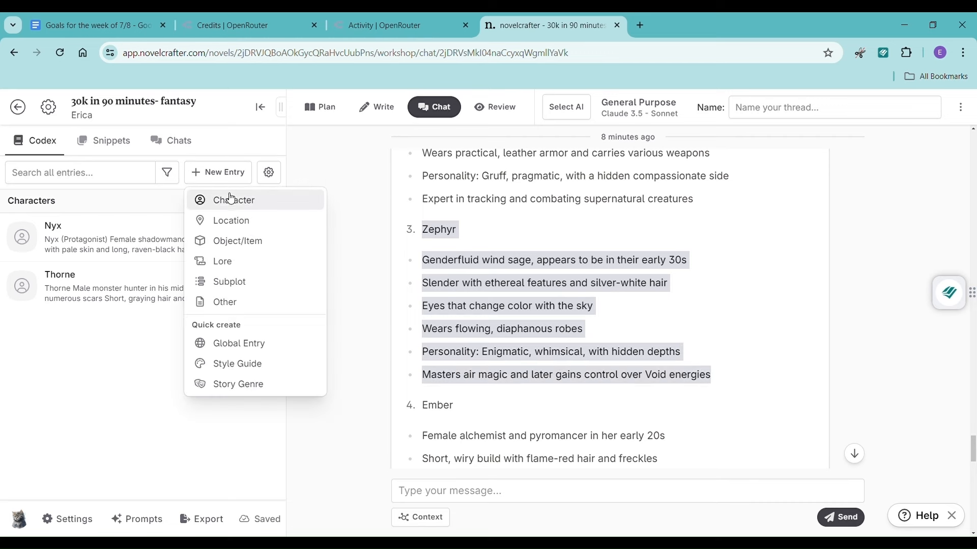
{"action": "left_click", "coordinate": [230, 199]}
{"action": "left_click", "coordinate": [379, 482]}
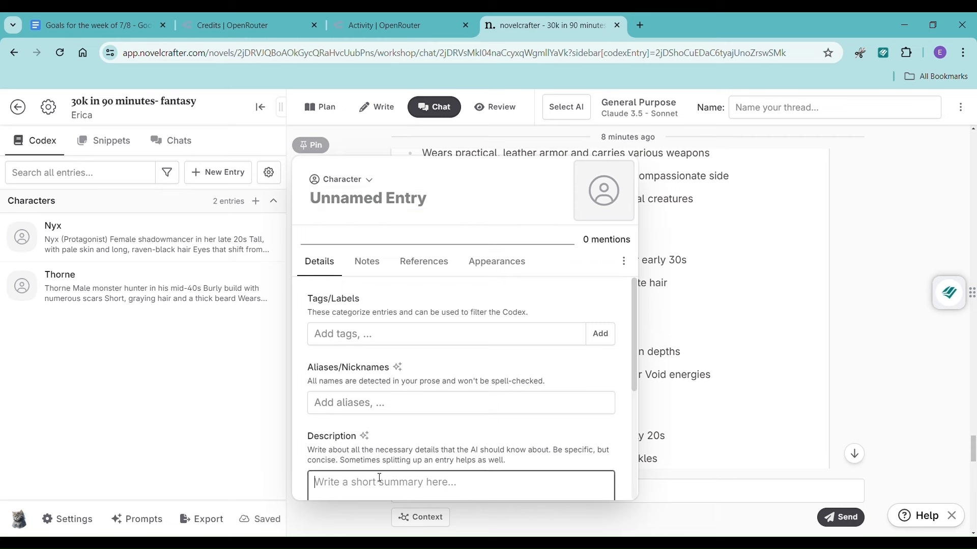
{"action": "key", "text": "ctrl+v"}
- Name the new character entry Zephyr, copying the name from its description, and close the entry
{"action": "left_click_drag", "start_coordinate": [368, 382], "coordinate": [314, 377]}
{"action": "left_click", "coordinate": [340, 378]}
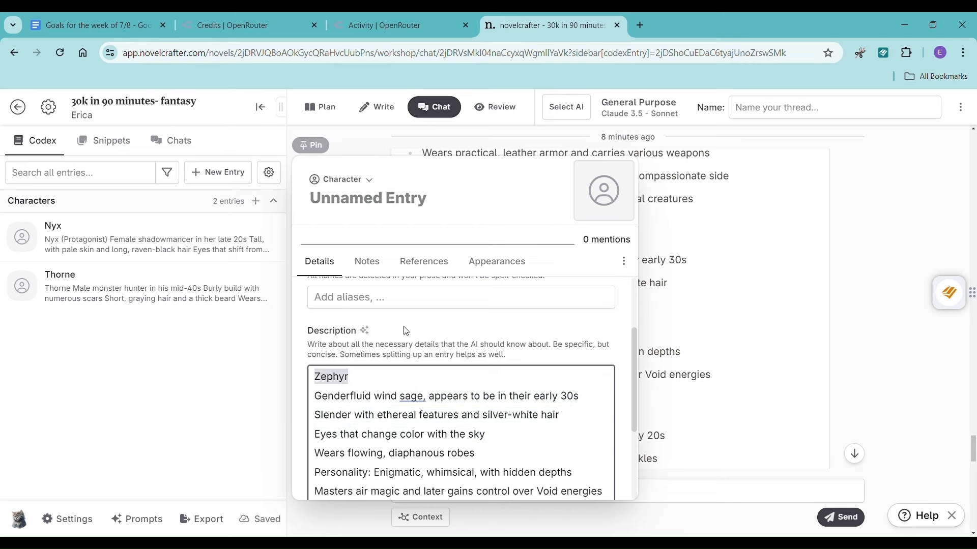
{"action": "left_click", "coordinate": [388, 201]}
{"action": "key", "text": "ctrl+v"}
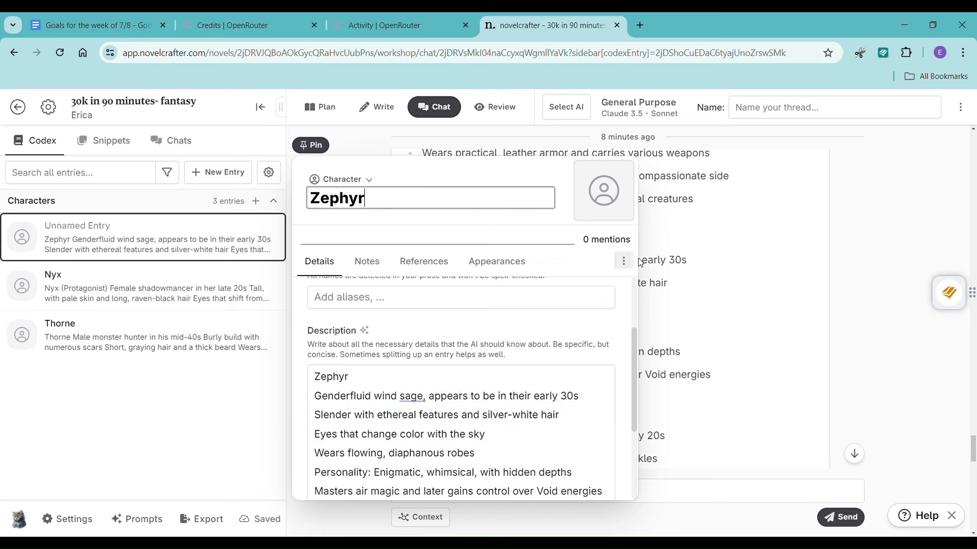
{"action": "left_click", "coordinate": [703, 275]}
- Create a Character entry in the Codex and fill its description with Ember's heading and traits from the chat
{"action": "scroll", "coordinate": [702, 281], "scroll_direction": "down", "scroll_amount": 4}
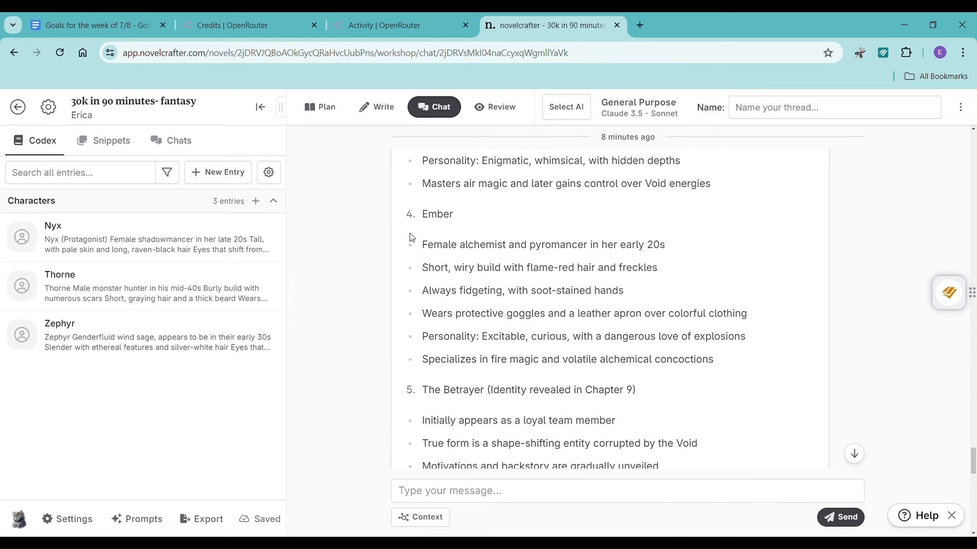
{"action": "left_click_drag", "start_coordinate": [428, 219], "coordinate": [740, 358]}
{"action": "key", "text": "ctrl+c"}
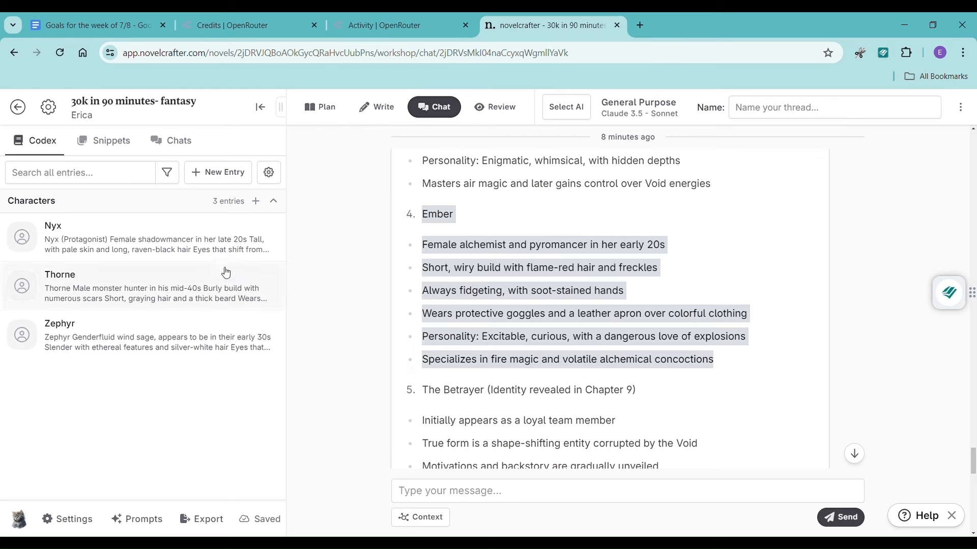
{"action": "left_click", "coordinate": [214, 181]}
{"action": "left_click", "coordinate": [205, 199]}
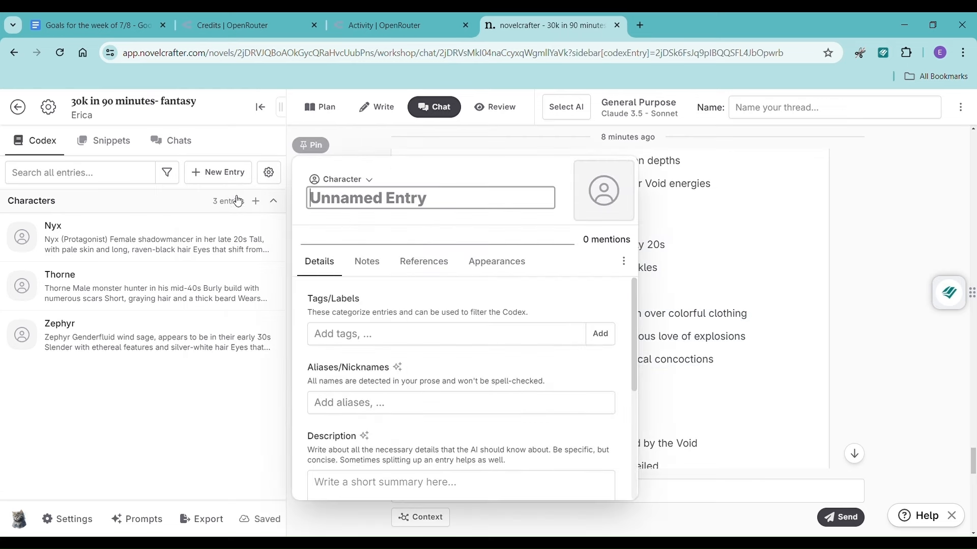
{"action": "left_click", "coordinate": [395, 473]}
{"action": "key", "text": "ctrl+v"}
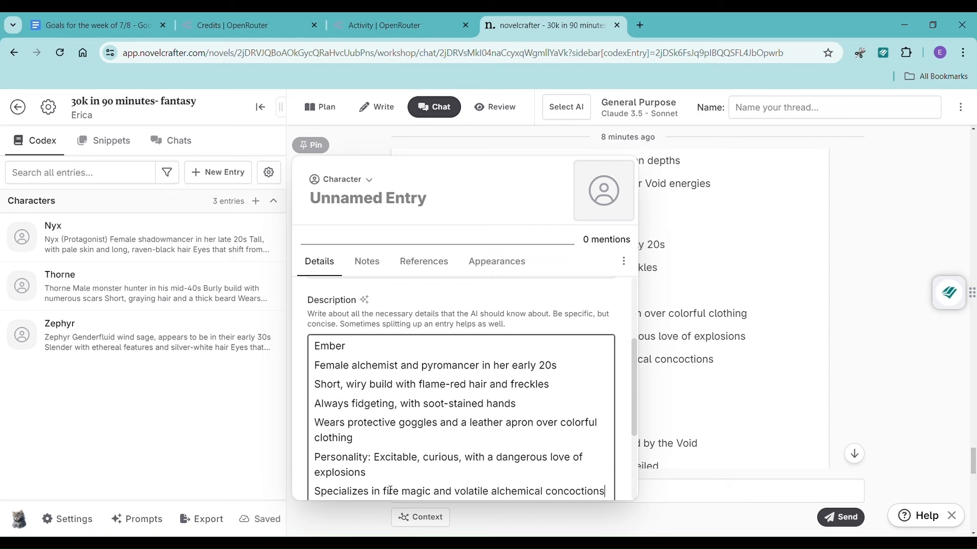
- Name the new character entry Ember, copying the name from its description, and close the entry
{"action": "double_click", "coordinate": [333, 346]}
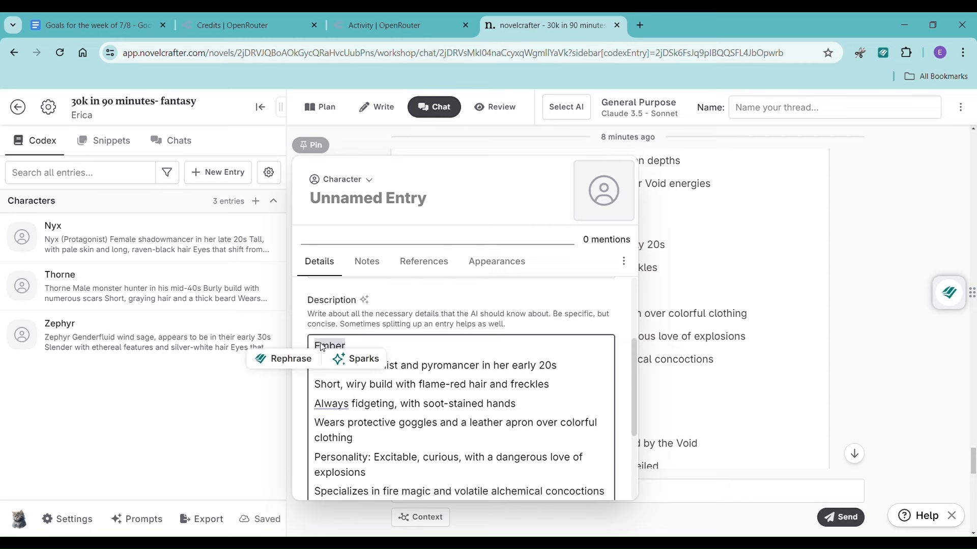
{"action": "key", "text": "ctrl+c"}
{"action": "left_click", "coordinate": [362, 203]}
{"action": "key", "text": "ctrl+v"}
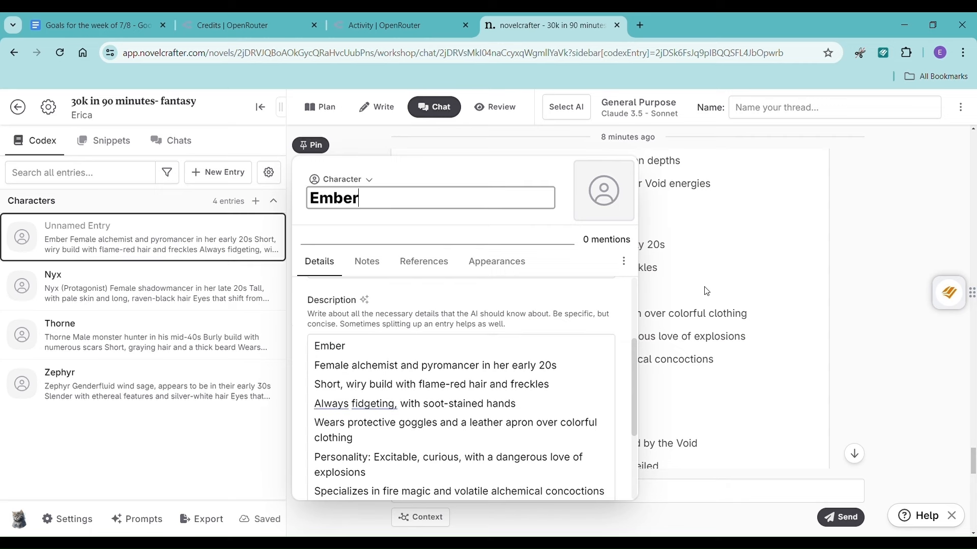
{"action": "left_click", "coordinate": [695, 296]}
- Create a Character entry in the Codex and fill its description with The Betrayer's heading and traits from the chat
{"action": "scroll", "coordinate": [685, 289], "scroll_direction": "down", "scroll_amount": 3}
{"action": "scroll", "coordinate": [683, 297], "scroll_direction": "up", "scroll_amount": 1}
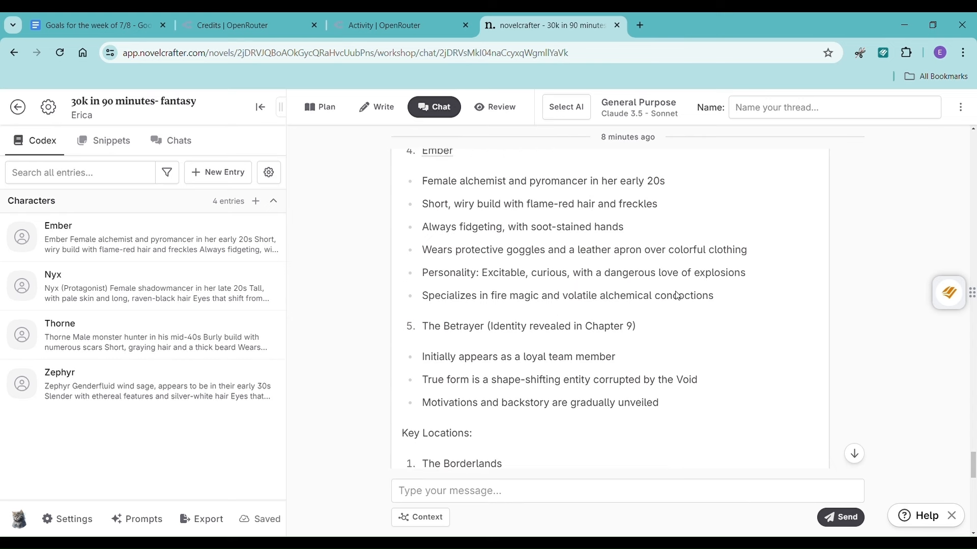
{"action": "scroll", "coordinate": [647, 306], "scroll_direction": "up", "scroll_amount": 1}
{"action": "scroll", "coordinate": [443, 275], "scroll_direction": "down", "scroll_amount": 3}
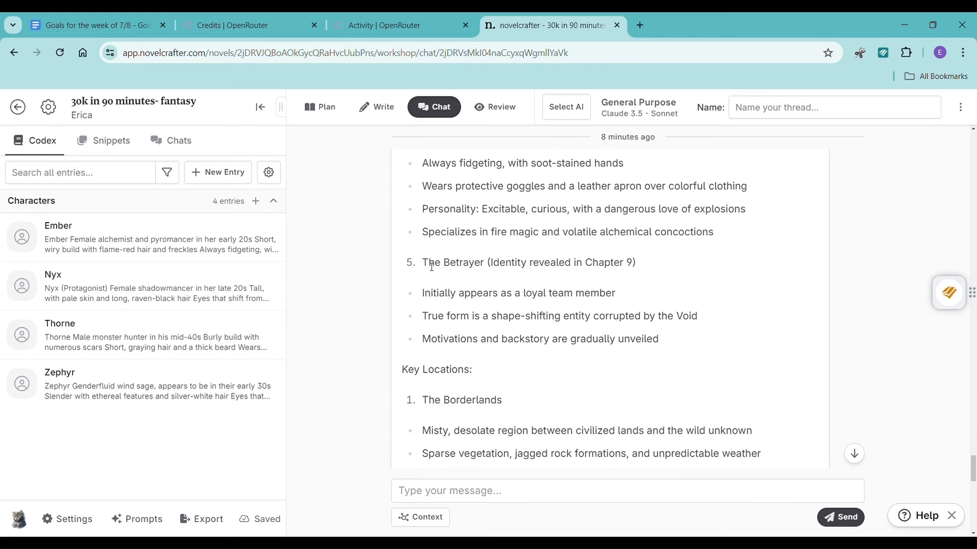
{"action": "left_click_drag", "start_coordinate": [431, 266], "coordinate": [692, 331]}
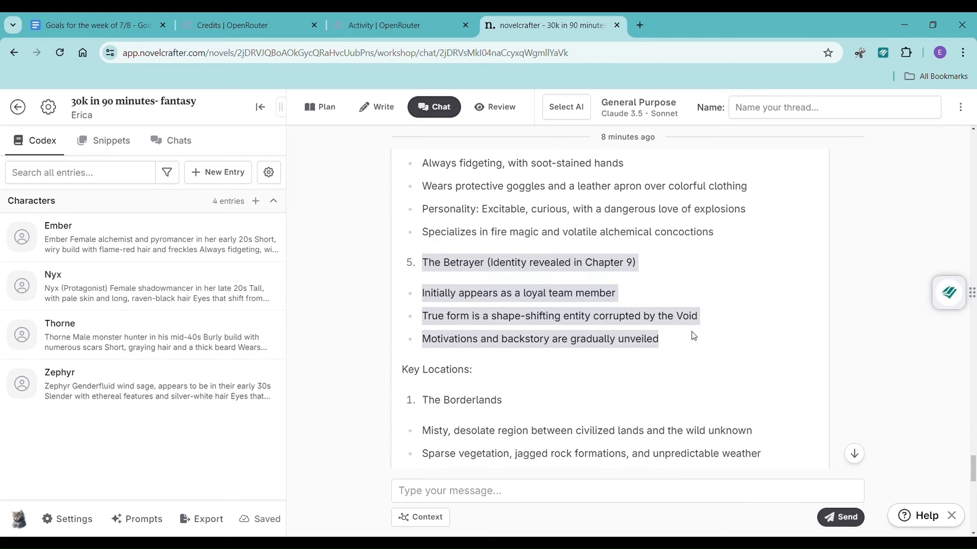
{"action": "left_click", "coordinate": [218, 172]}
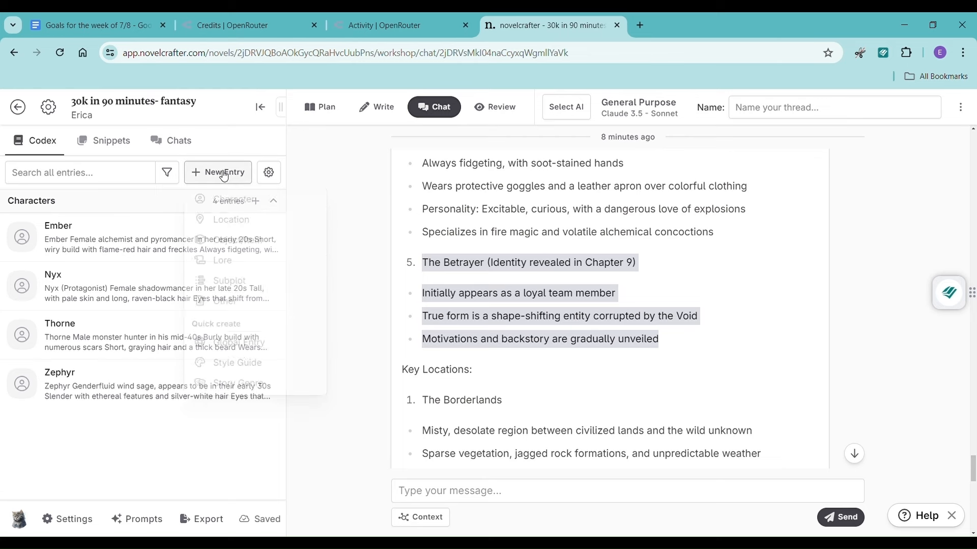
{"action": "left_click", "coordinate": [232, 200]}
{"action": "left_click", "coordinate": [373, 489]}
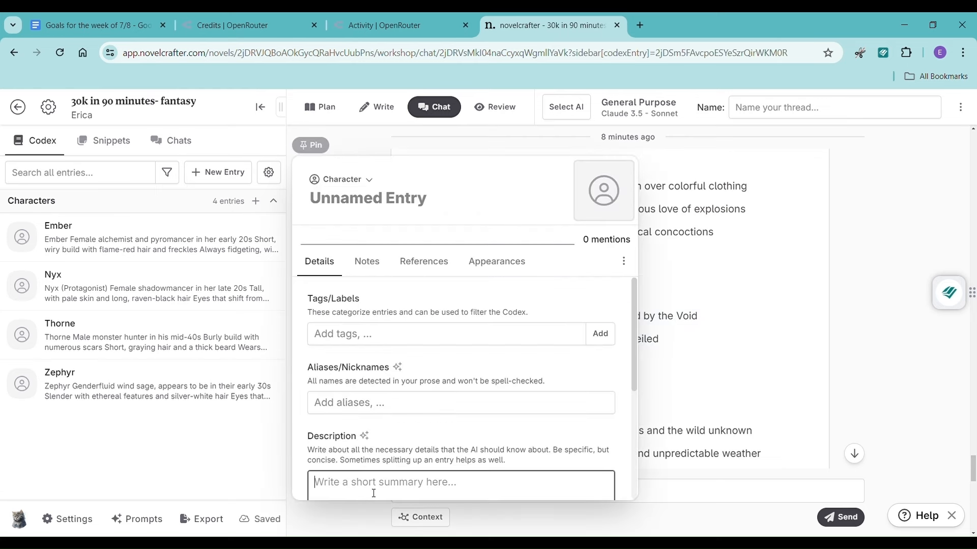
{"action": "key", "text": "ctrl+v"}
- Name the new character entry "The Betrayer (Identity revealed in Chapter 9)", copying the heading from its description, and close the entry
{"action": "left_click_drag", "start_coordinate": [315, 432], "coordinate": [562, 441]}
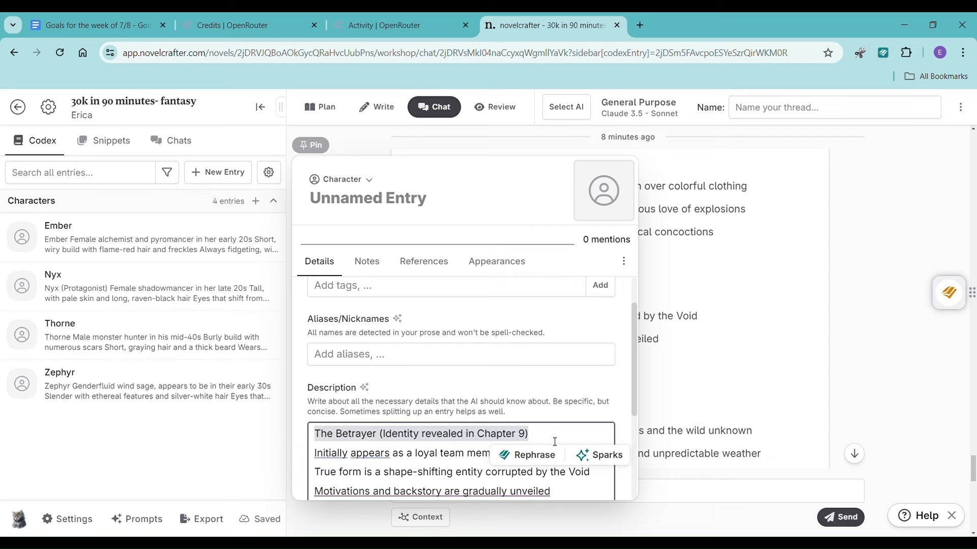
{"action": "left_click", "coordinate": [311, 198]}
{"action": "key", "text": "ctrl+v"}
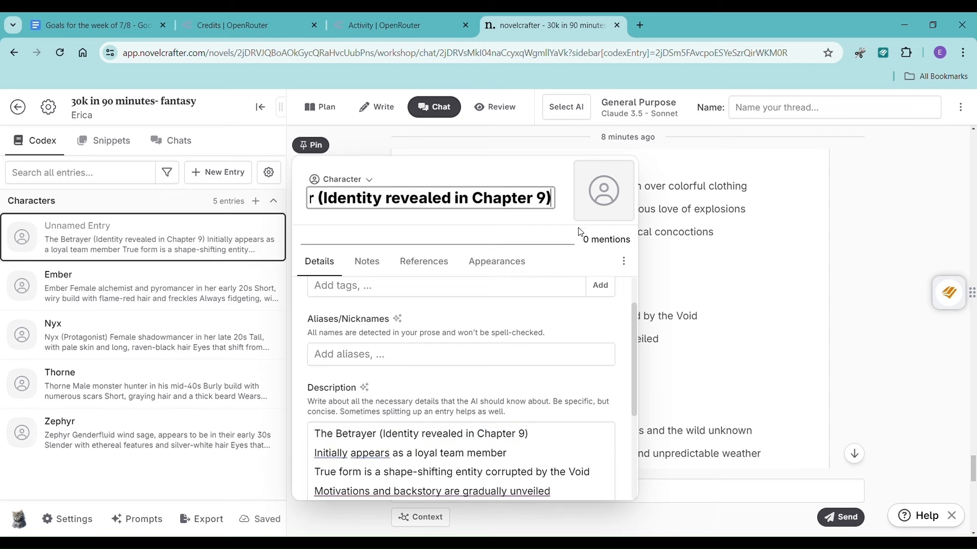
{"action": "left_click", "coordinate": [711, 262]}
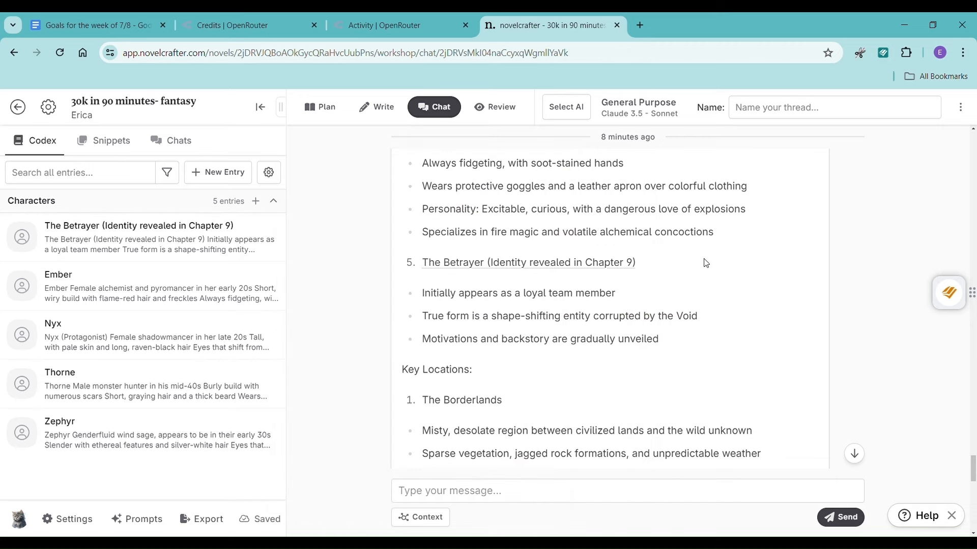
{"action": "scroll", "coordinate": [706, 263], "scroll_direction": "down", "scroll_amount": 4}
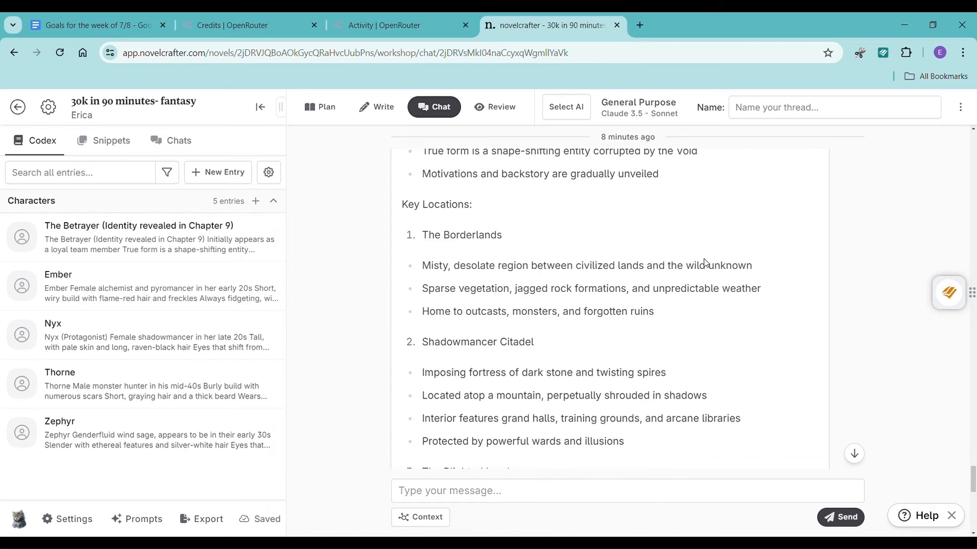
{"action": "left_click", "coordinate": [218, 180]}
{"action": "left_click", "coordinate": [233, 221]}
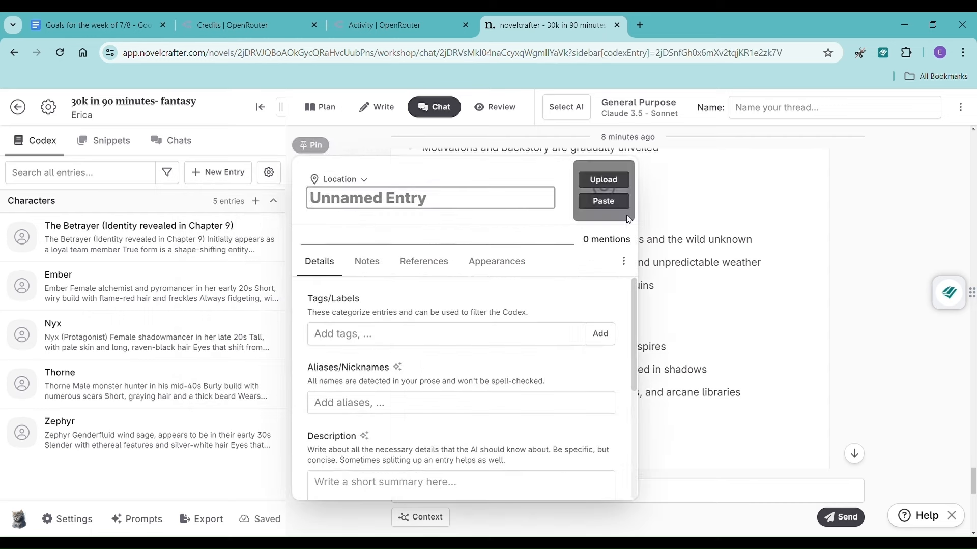
{"action": "key", "text": "Escape"}
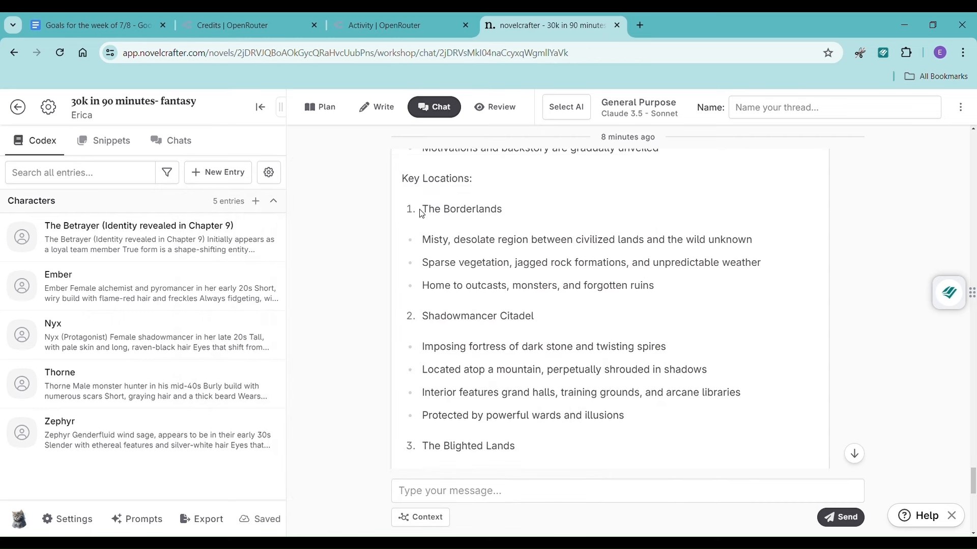
- Create a Location entry in the Codex, fill its description with The Borderlands' heading and details from the chat, and close it
{"action": "left_click_drag", "start_coordinate": [427, 209], "coordinate": [685, 281]}
{"action": "key", "text": "ctrl+c"}
{"action": "left_click", "coordinate": [224, 180]}
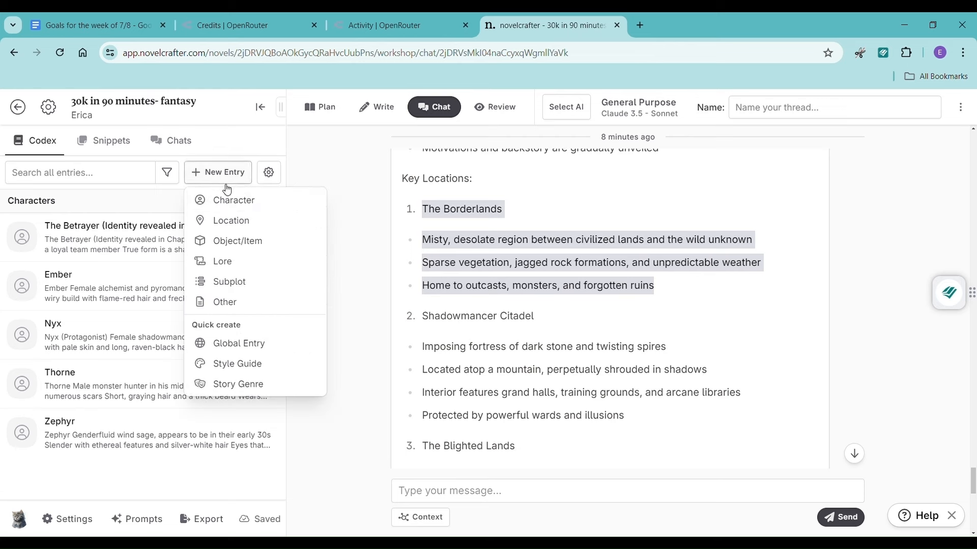
{"action": "left_click", "coordinate": [257, 222]}
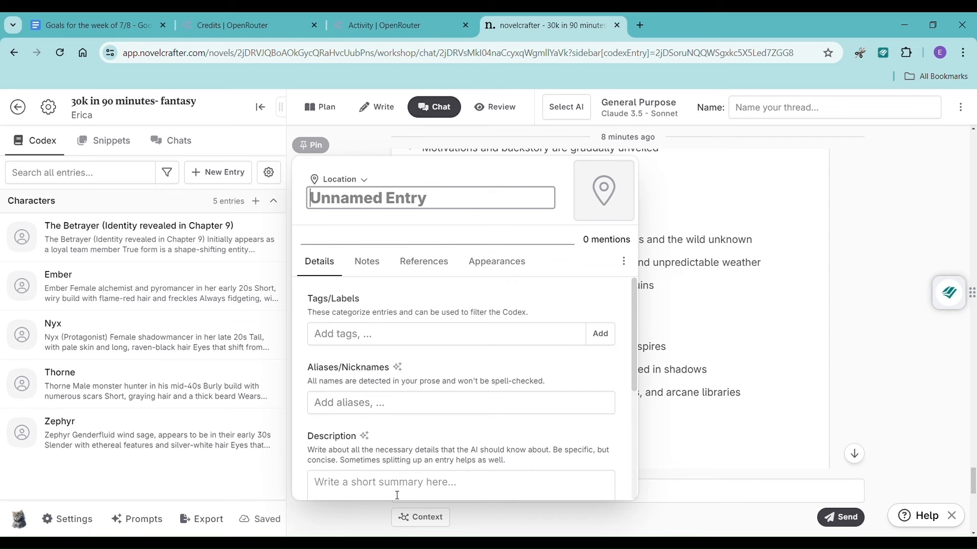
{"action": "left_click", "coordinate": [397, 495]}
{"action": "key", "text": "ctrl+v"}
{"action": "left_click_drag", "start_coordinate": [398, 405], "coordinate": [314, 404]}
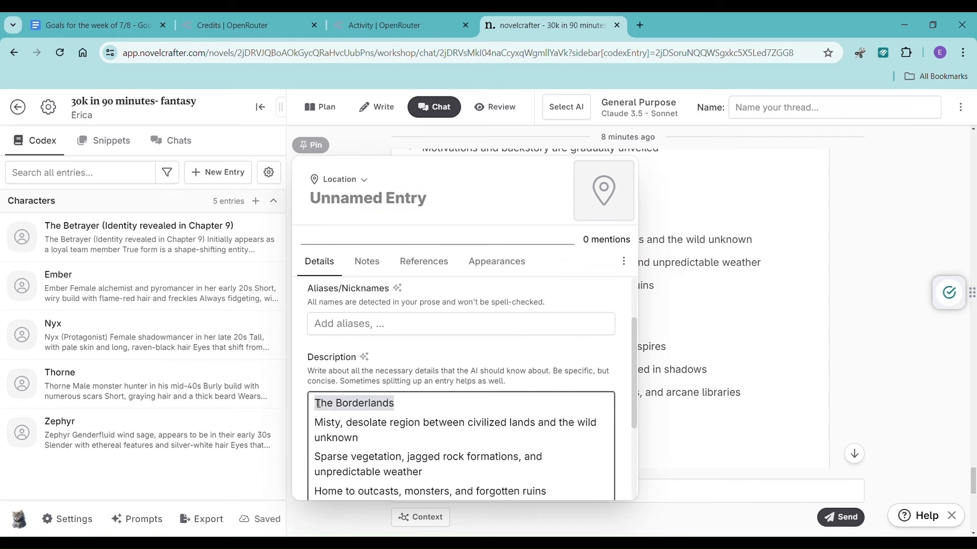
{"action": "key", "text": "Escape"}
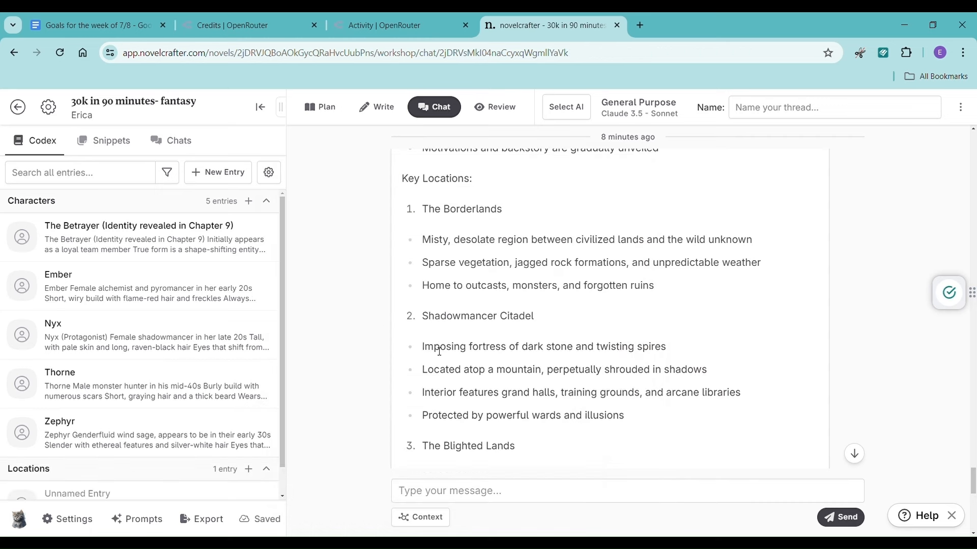
- Reopen the unnamed location entry, name it The Borderlands by copying the heading from its description, and close it
{"action": "scroll", "coordinate": [128, 284], "scroll_direction": "down", "scroll_amount": 1}
{"action": "scroll", "coordinate": [142, 311], "scroll_direction": "down", "scroll_amount": 1}
{"action": "left_click", "coordinate": [112, 483]}
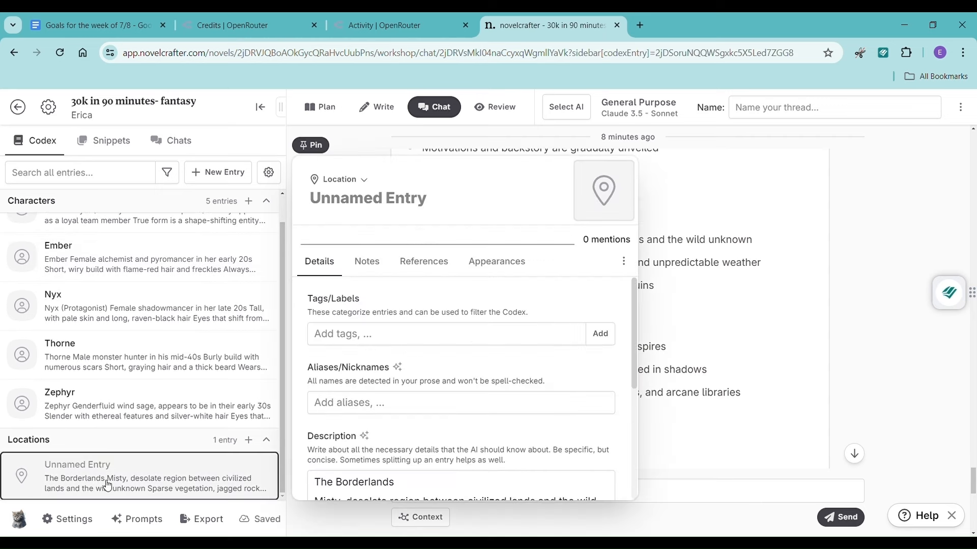
{"action": "left_click_drag", "start_coordinate": [408, 490], "coordinate": [315, 482]}
{"action": "key", "text": "ctrl+c"}
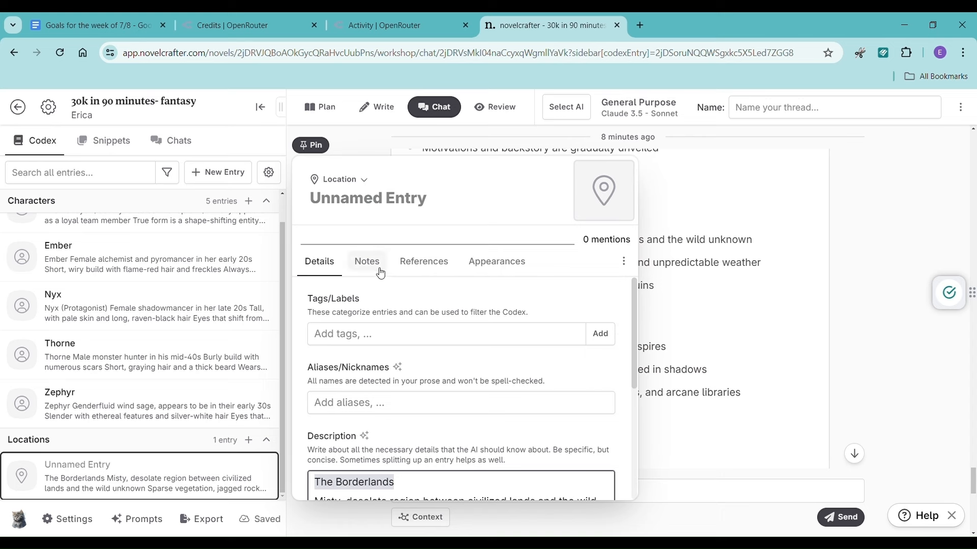
{"action": "left_click", "coordinate": [379, 210]}
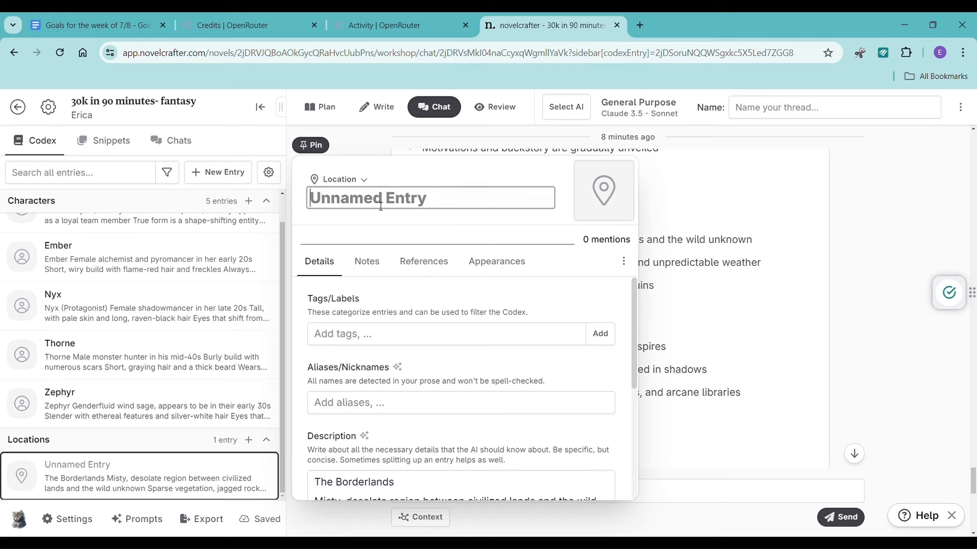
{"action": "key", "text": "ctrl+v"}
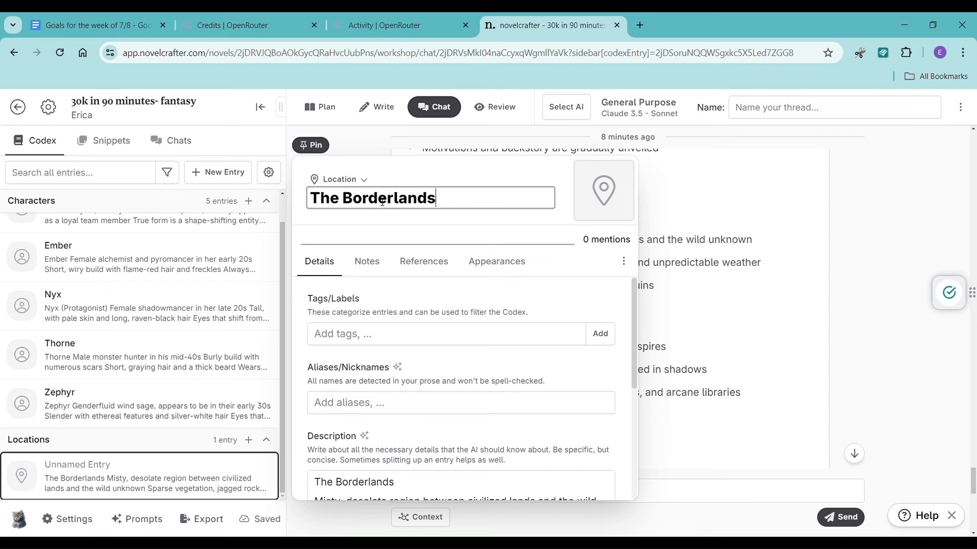
{"action": "left_click", "coordinate": [675, 253]}
{"action": "left_click", "coordinate": [713, 241]}
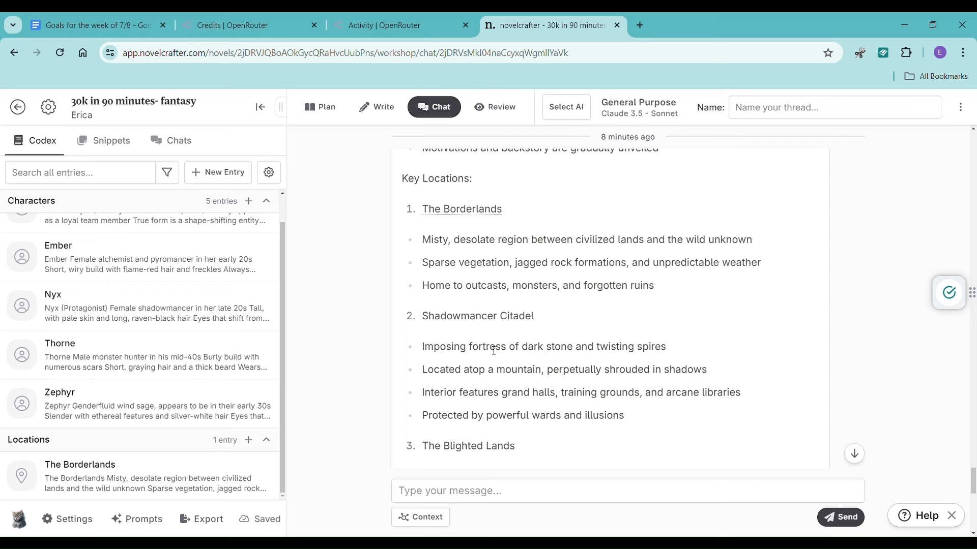
- Create a Location entry in the Codex and fill its description with Shadowmancer Citadel's heading and details from the chat
{"action": "left_click_drag", "start_coordinate": [424, 320], "coordinate": [672, 414]}
{"action": "key", "text": "ctrl+c"}
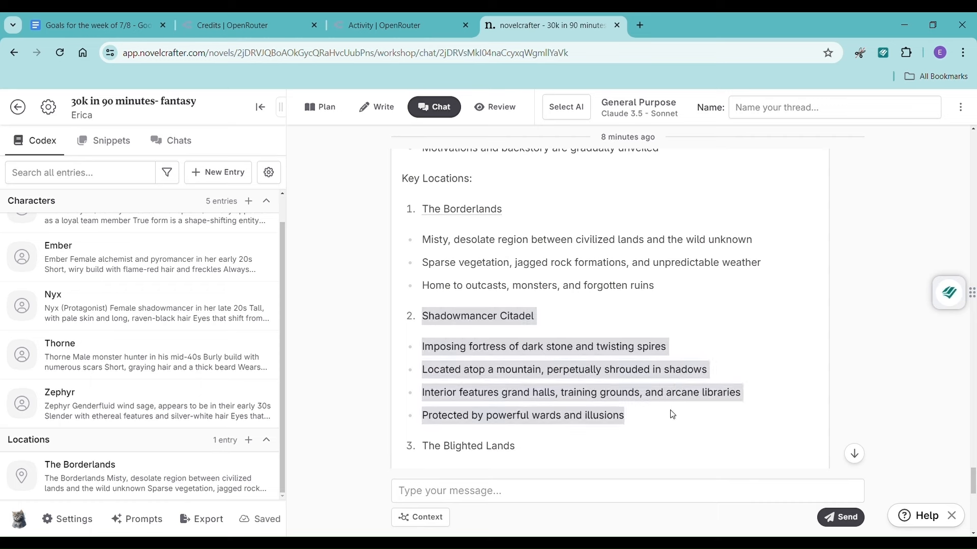
{"action": "left_click", "coordinate": [209, 173]}
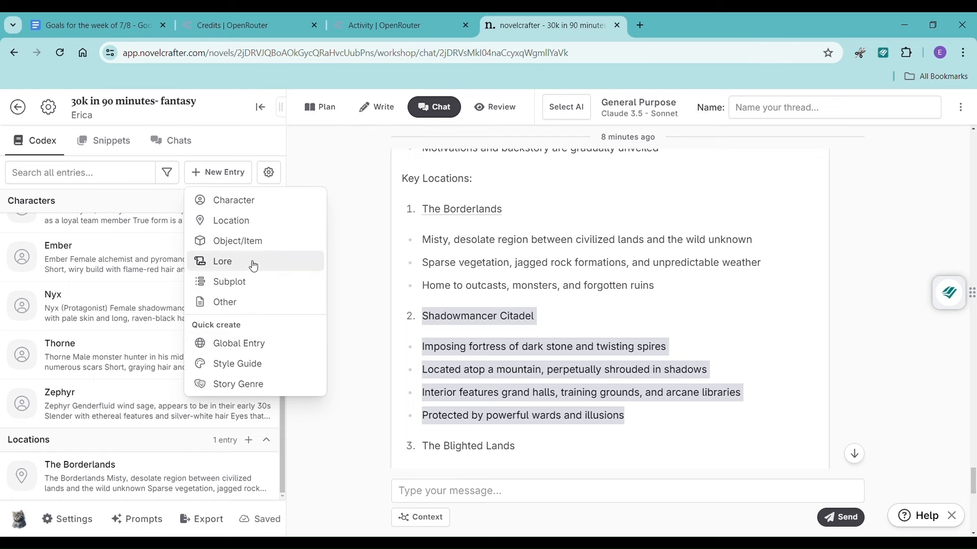
{"action": "left_click", "coordinate": [257, 220]}
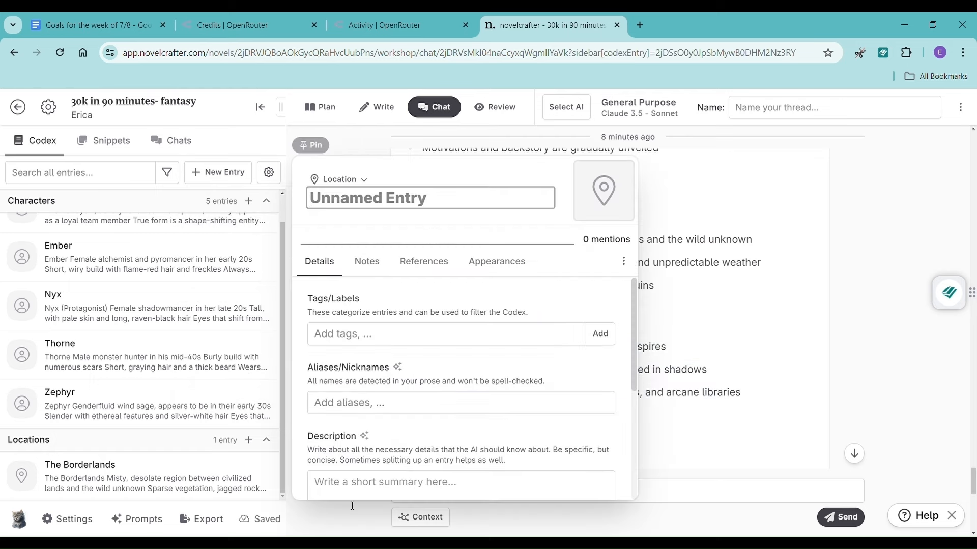
{"action": "left_click", "coordinate": [359, 491]}
{"action": "key", "text": "ctrl+v"}
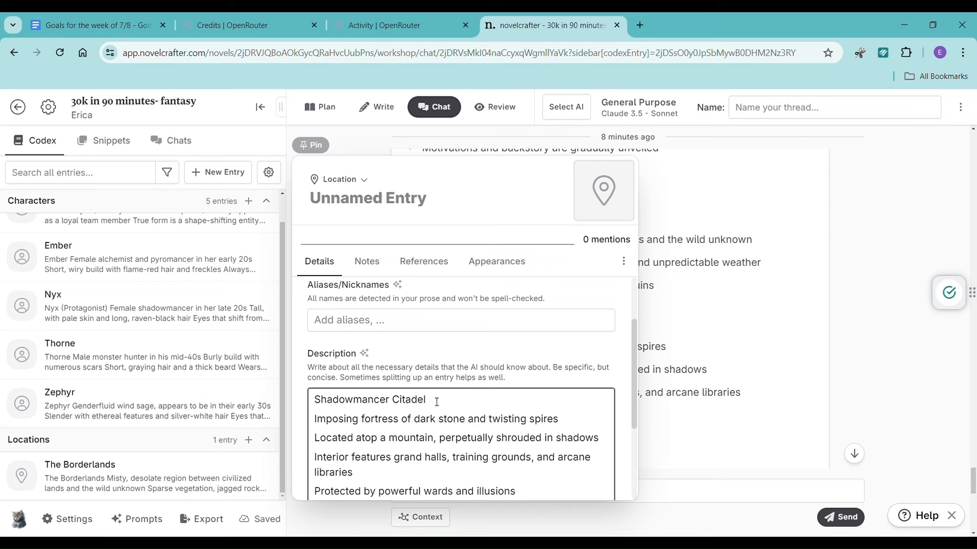
- Name the new location entry Shadowmancer Citadel, copying the name from its description, and close the entry
{"action": "left_click_drag", "start_coordinate": [427, 400], "coordinate": [321, 410]}
{"action": "key", "text": "ctrl+c"}
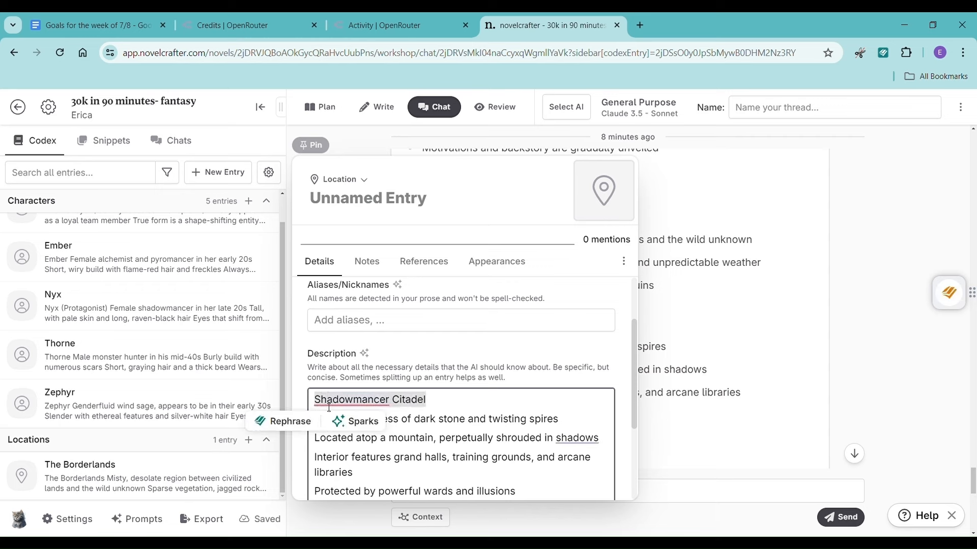
{"action": "left_click", "coordinate": [362, 210]}
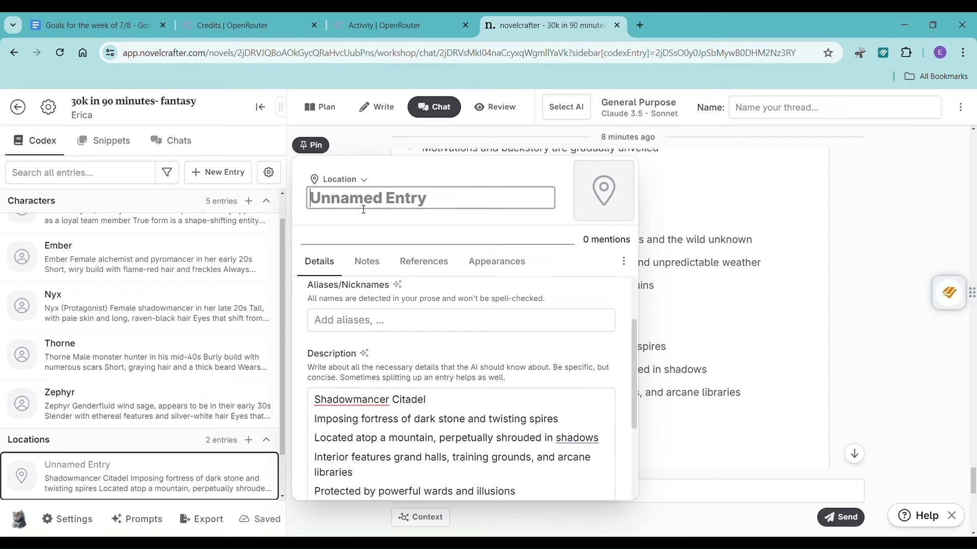
{"action": "key", "text": "ctrl+v"}
{"action": "left_click", "coordinate": [677, 280]}
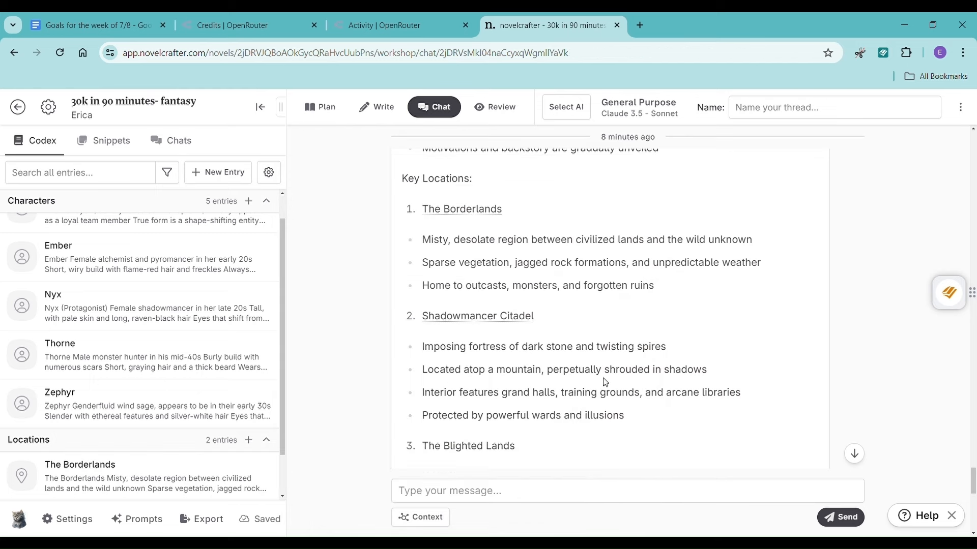
- Create a Location entry in the Codex and fill its description with The Blighted Lands' heading and details from the chat
{"action": "scroll", "coordinate": [479, 372], "scroll_direction": "down", "scroll_amount": 3}
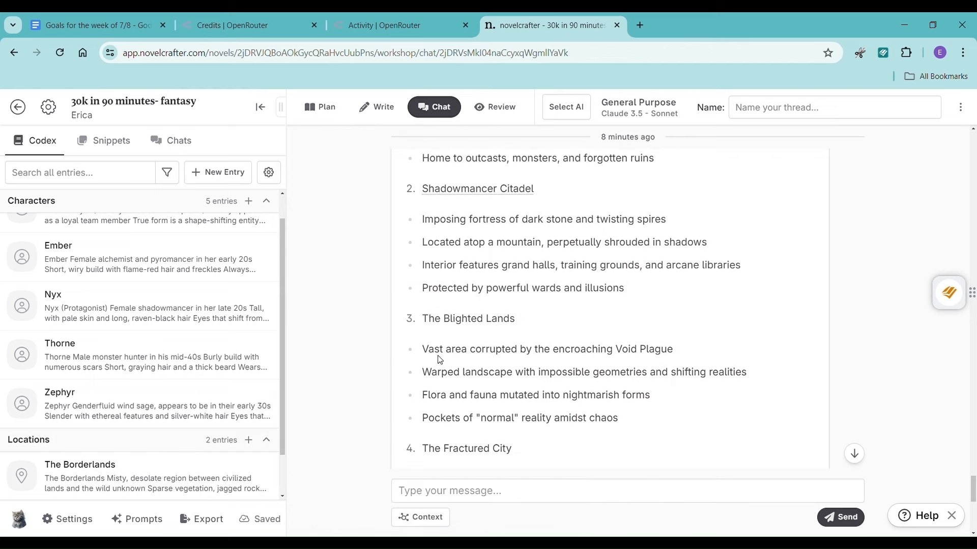
{"action": "left_click_drag", "start_coordinate": [430, 322], "coordinate": [593, 399]}
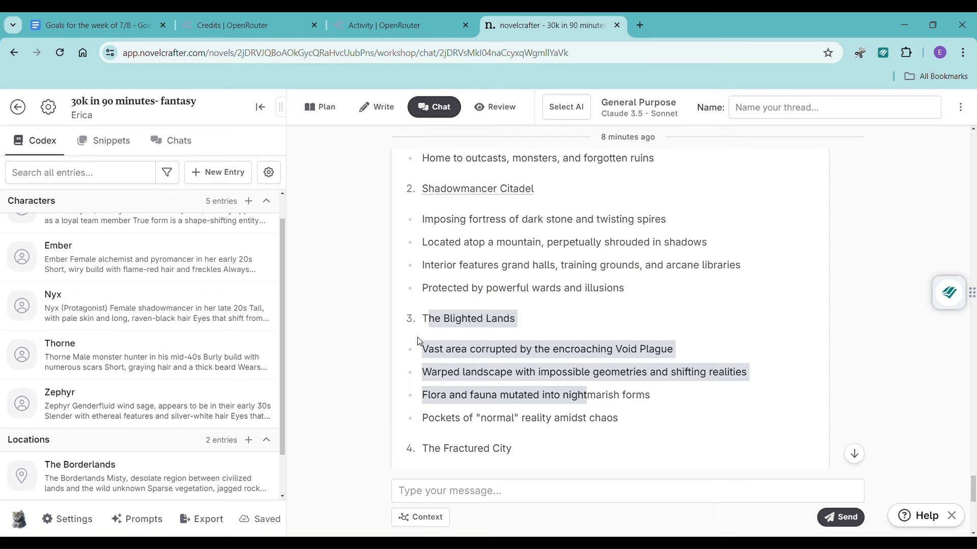
{"action": "left_click_drag", "start_coordinate": [419, 321], "coordinate": [637, 416]}
{"action": "key", "text": "ctrl+c"}
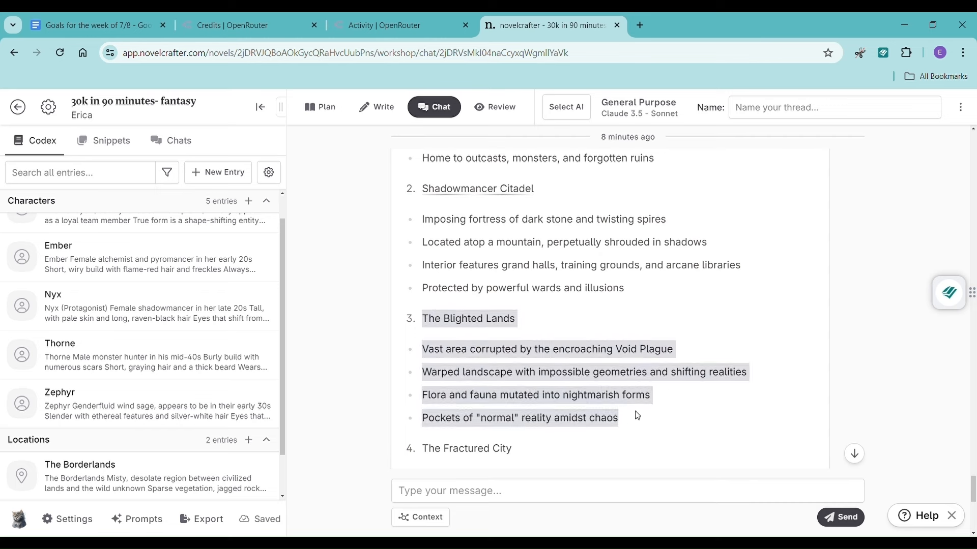
{"action": "left_click", "coordinate": [238, 174]}
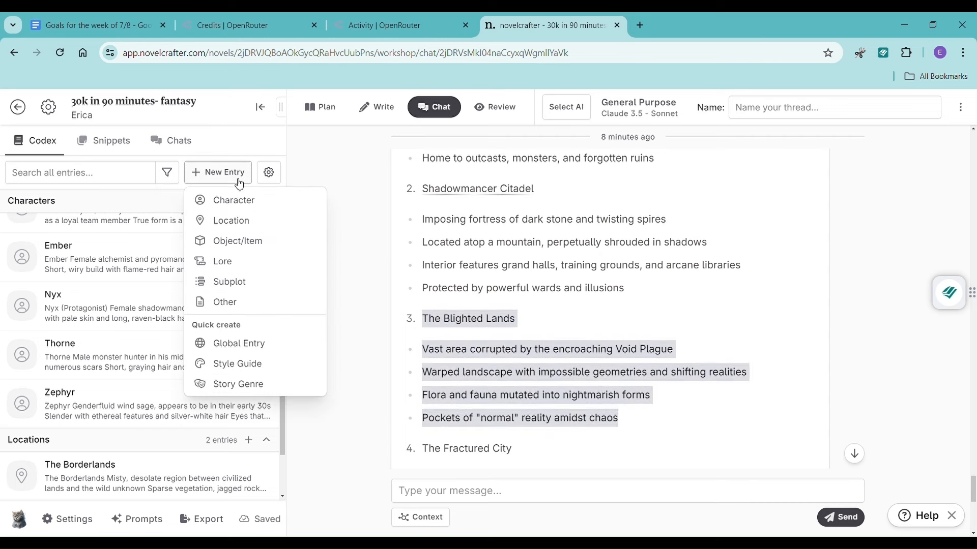
{"action": "left_click", "coordinate": [229, 224]}
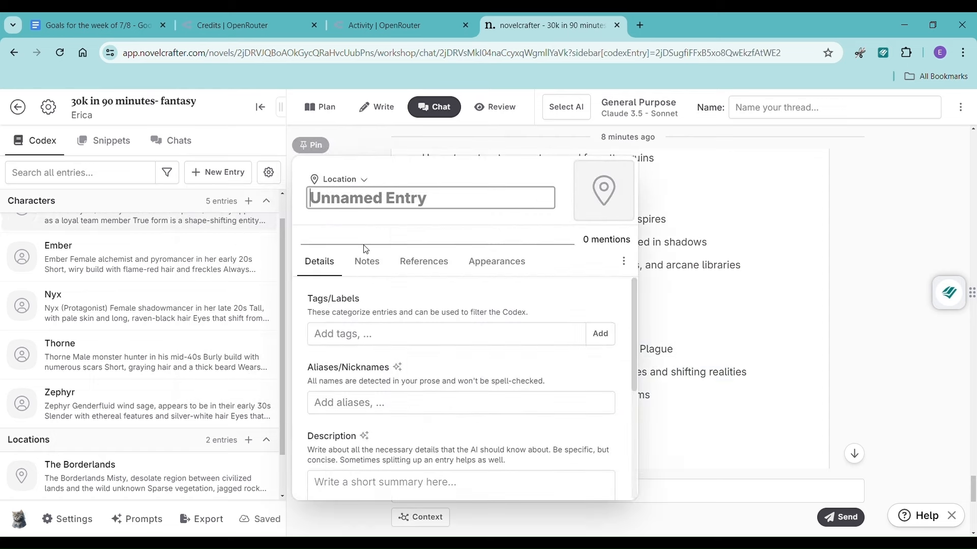
{"action": "left_click", "coordinate": [409, 481]}
{"action": "key", "text": "ctrl+v"}
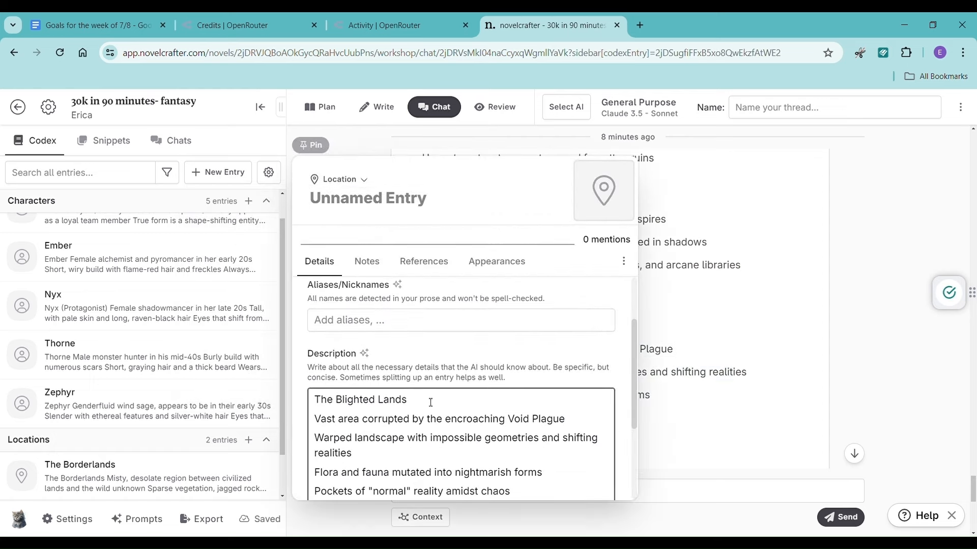
- Name the new location entry The Blighted Lands, copying the name from its description, and close the entry
{"action": "left_click_drag", "start_coordinate": [429, 402], "coordinate": [316, 401]}
{"action": "key", "text": "ctrl+c"}
{"action": "left_click", "coordinate": [366, 198]}
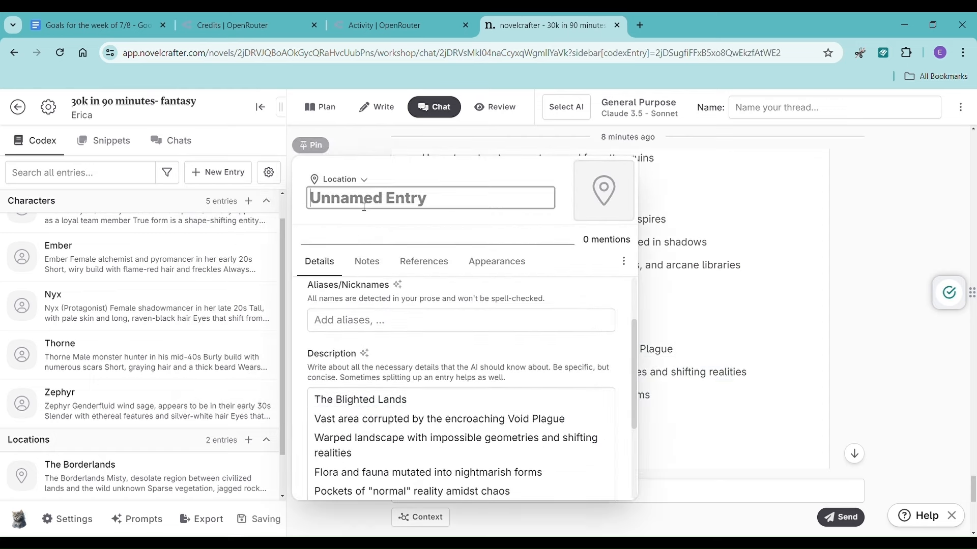
{"action": "key", "text": "ctrl+v"}
{"action": "left_click", "coordinate": [727, 282]}
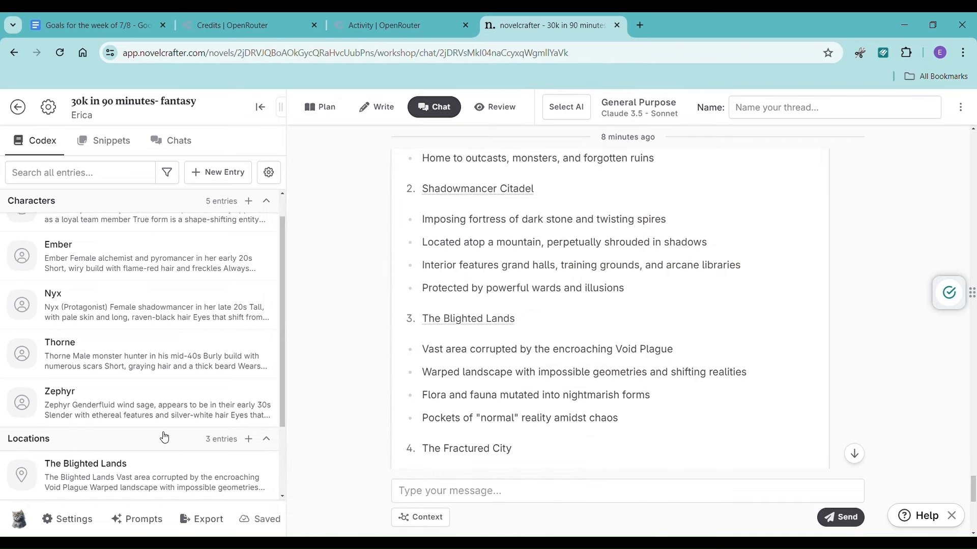
- Create a Location entry in the Codex and fill its description with The Fractured City's heading and details from the chat
{"action": "scroll", "coordinate": [163, 435], "scroll_direction": "down", "scroll_amount": 2}
{"action": "scroll", "coordinate": [533, 411], "scroll_direction": "down", "scroll_amount": 5}
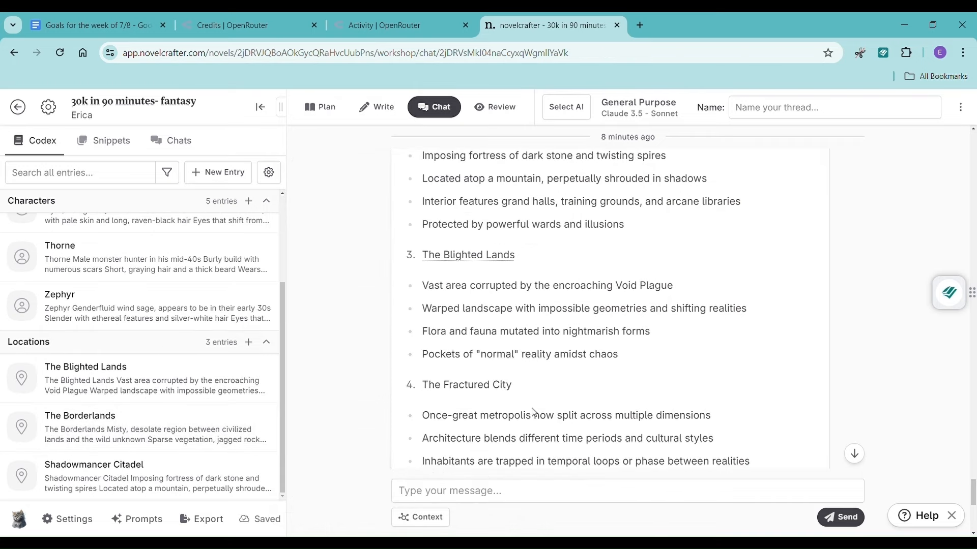
{"action": "scroll", "coordinate": [535, 411], "scroll_direction": "up", "scroll_amount": 1}
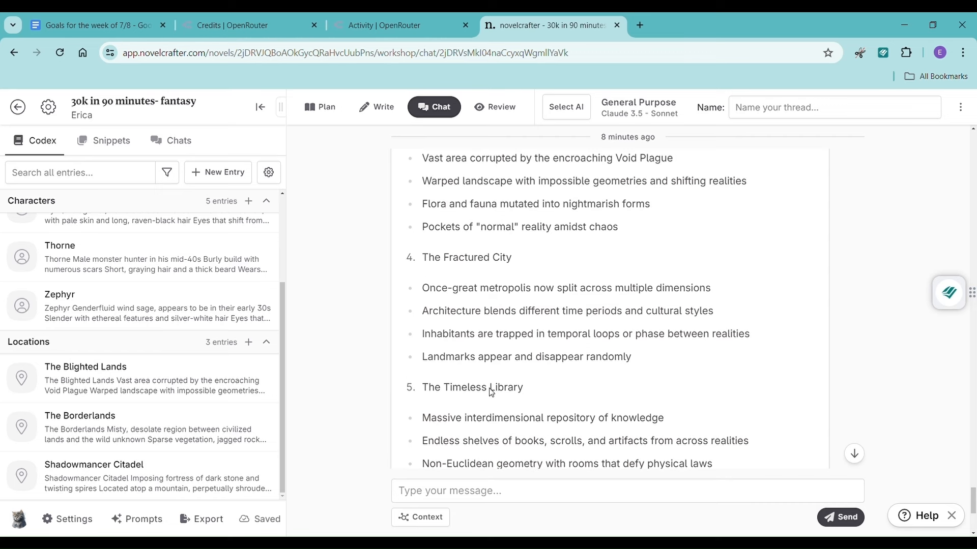
{"action": "left_click_drag", "start_coordinate": [430, 261], "coordinate": [660, 364]}
{"action": "left_click", "coordinate": [219, 174]}
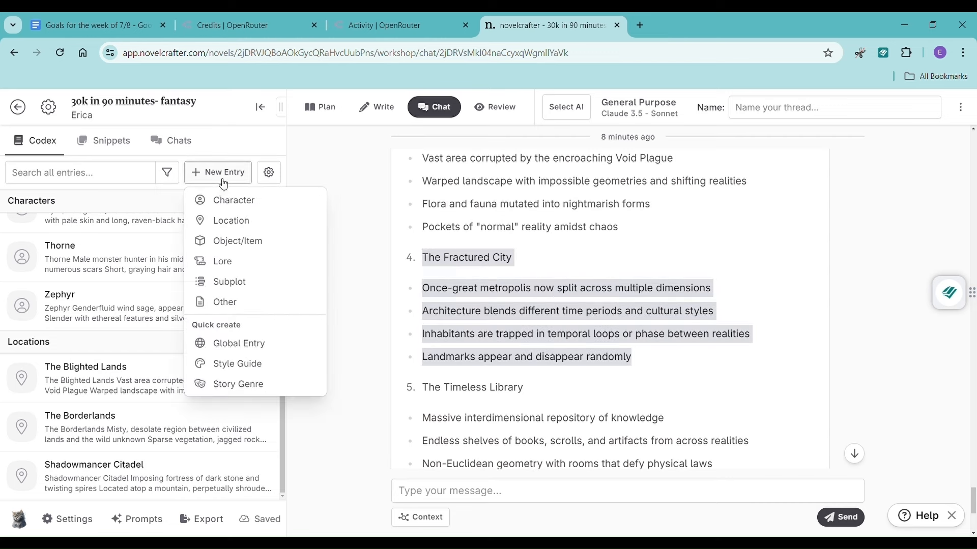
{"action": "left_click", "coordinate": [241, 232]}
{"action": "left_click", "coordinate": [382, 482]}
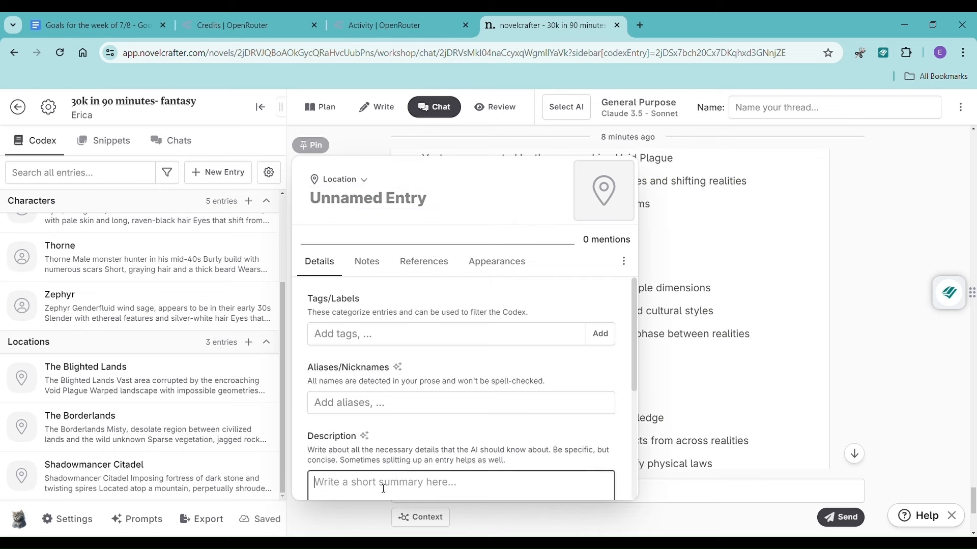
{"action": "key", "text": "ctrl+v"}
- Name the new location entry The Fractured City, copying the name from its description, and close the entry
{"action": "left_click_drag", "start_coordinate": [413, 405], "coordinate": [299, 401]}
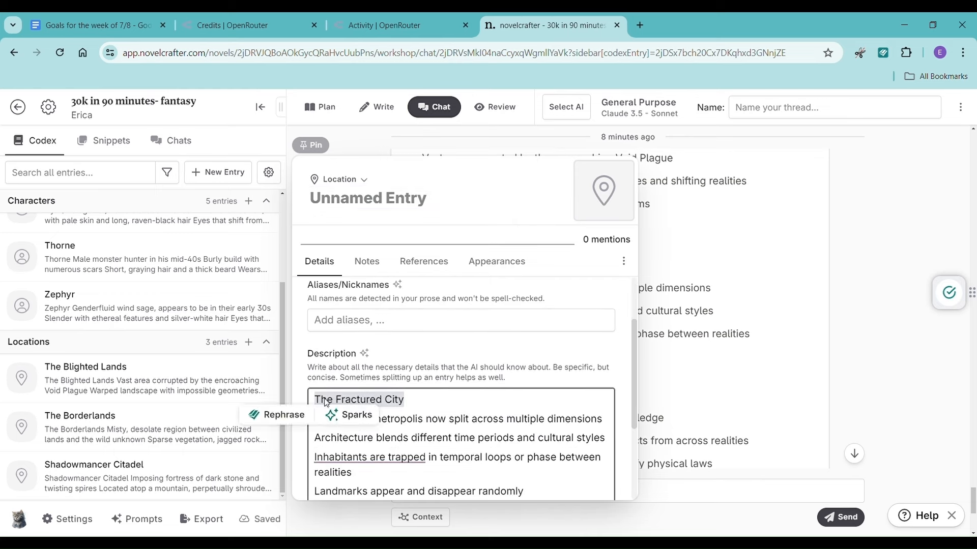
{"action": "left_click", "coordinate": [392, 212]}
{"action": "key", "text": "ctrl+v"}
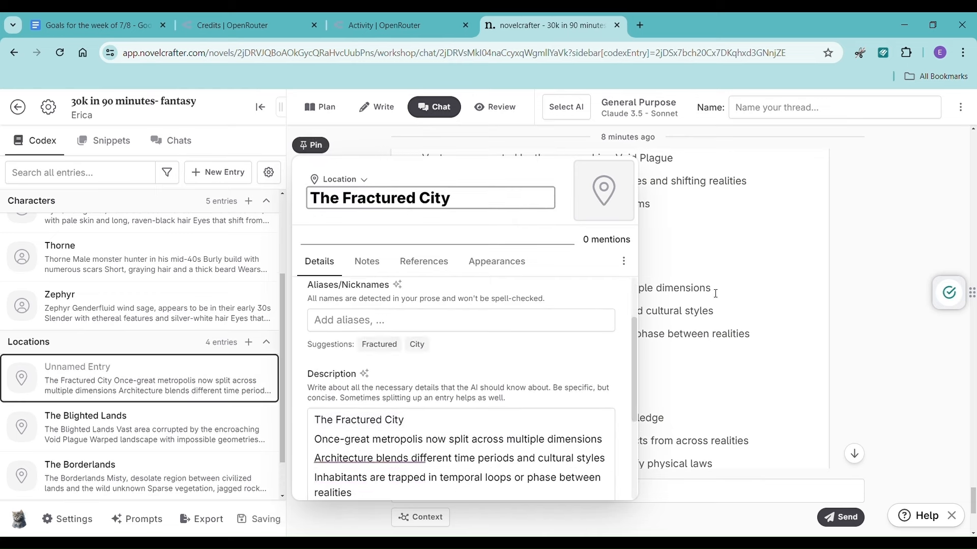
{"action": "left_click", "coordinate": [715, 294]}
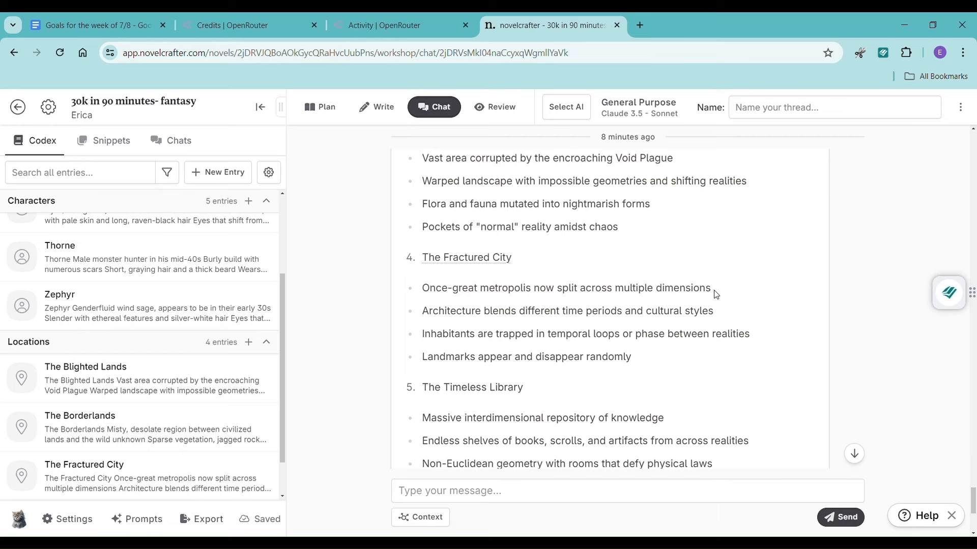
- Create a Location entry in the Codex and fill its description with The Timeless Library's heading and details from the chat
{"action": "scroll", "coordinate": [168, 434], "scroll_direction": "down", "scroll_amount": 1}
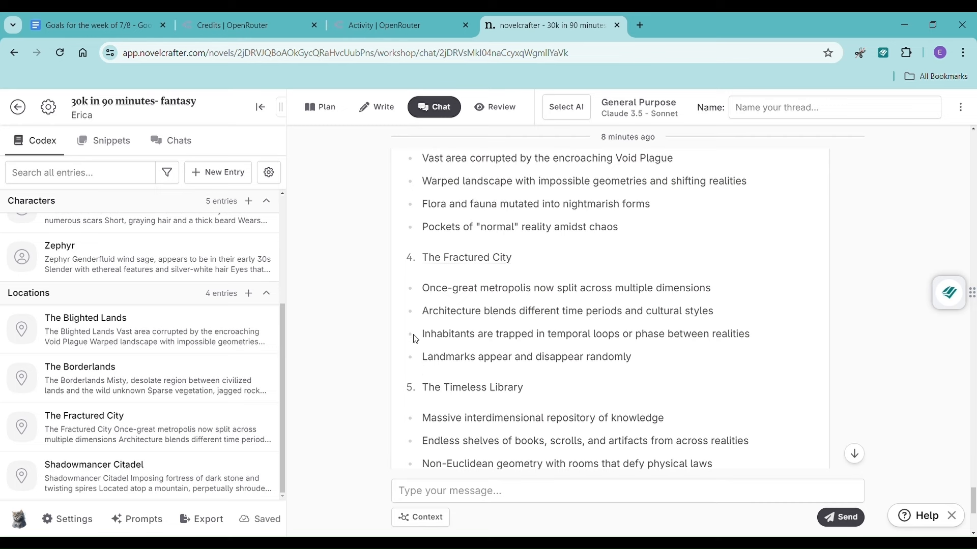
{"action": "scroll", "coordinate": [418, 381], "scroll_direction": "down", "scroll_amount": 1}
{"action": "left_click_drag", "start_coordinate": [423, 327], "coordinate": [738, 417]}
{"action": "key", "text": "ctrl+c"}
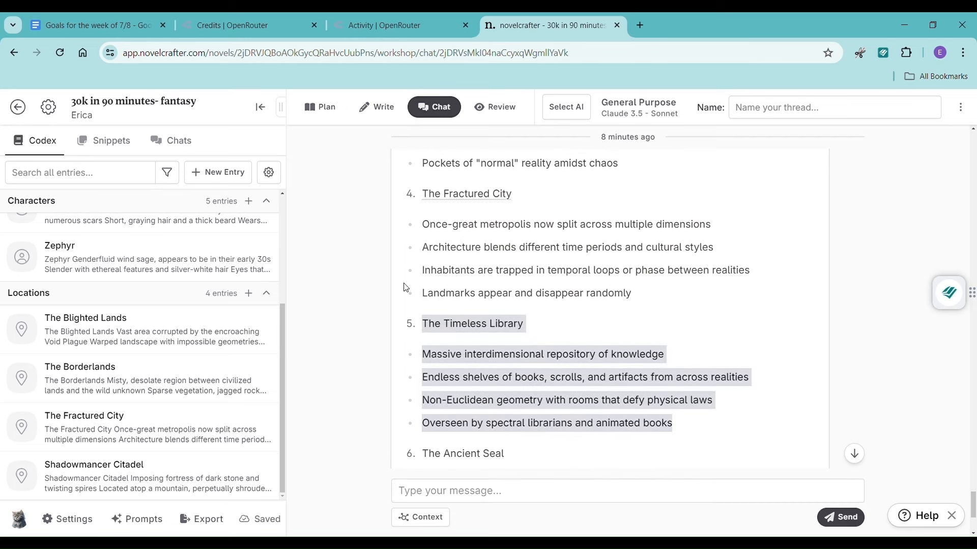
{"action": "left_click", "coordinate": [225, 172]}
{"action": "left_click", "coordinate": [229, 226]}
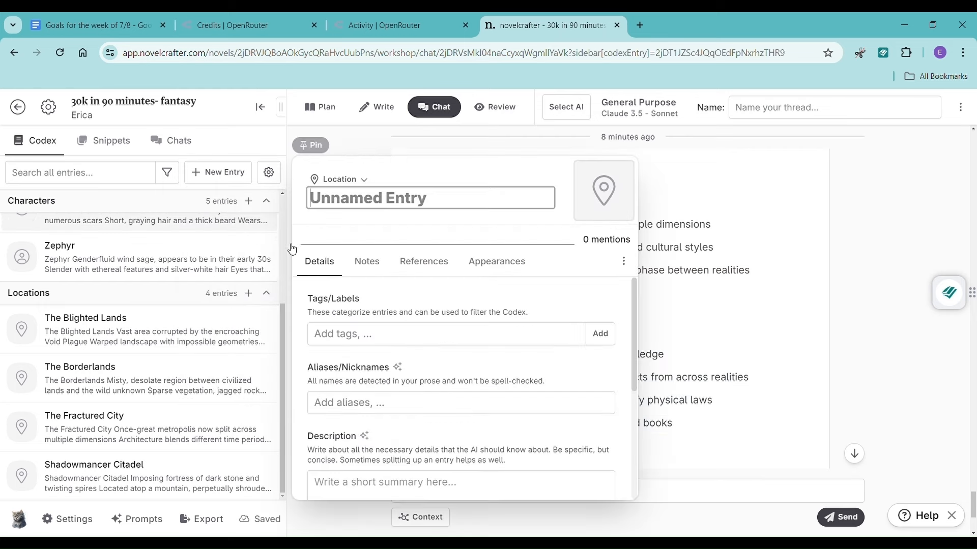
{"action": "left_click", "coordinate": [400, 484]}
{"action": "key", "text": "ctrl+v"}
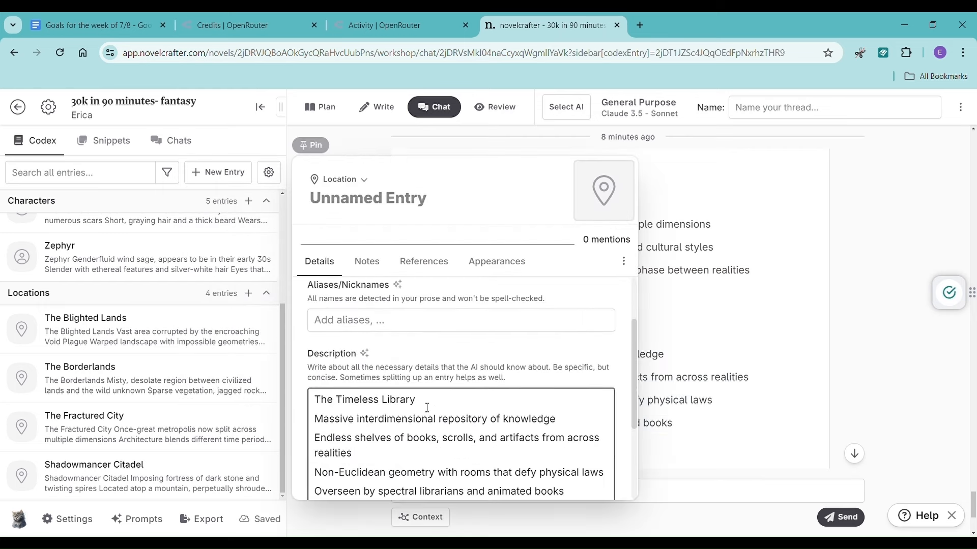
- Name the new location entry The Timeless Library, copying the name from its description, and close the entry
{"action": "left_click_drag", "start_coordinate": [426, 402], "coordinate": [321, 407]}
{"action": "key", "text": "ctrl+c"}
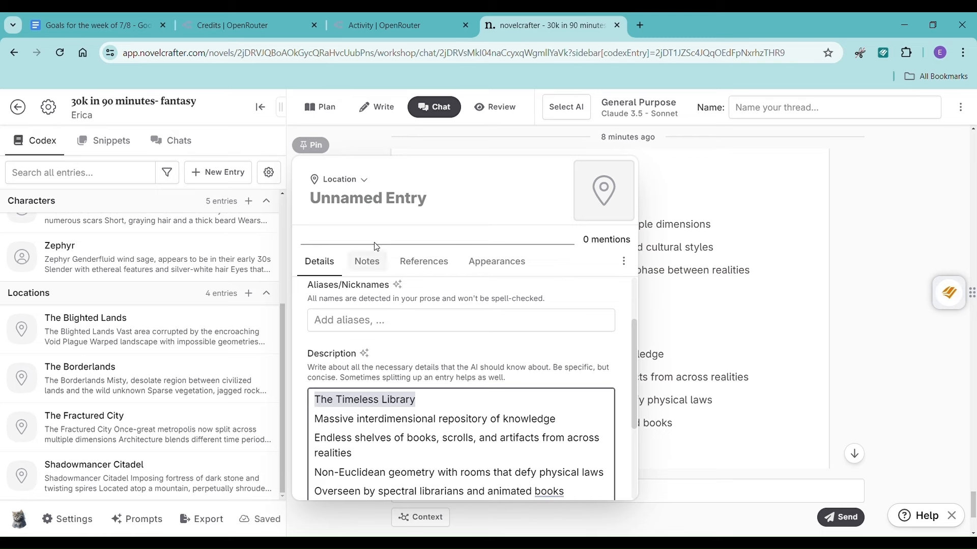
{"action": "left_click", "coordinate": [379, 201]}
{"action": "key", "text": "ctrl+v"}
{"action": "left_click", "coordinate": [763, 297]}
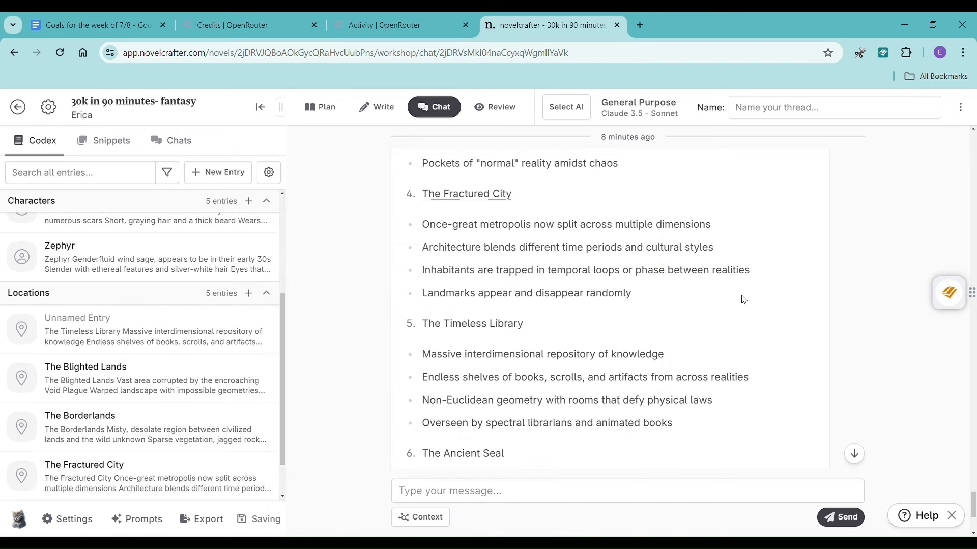
- Create a Location entry in the Codex and fill its description with The Ancient Seal's heading and details from the chat
{"action": "scroll", "coordinate": [675, 346], "scroll_direction": "down", "scroll_amount": 2}
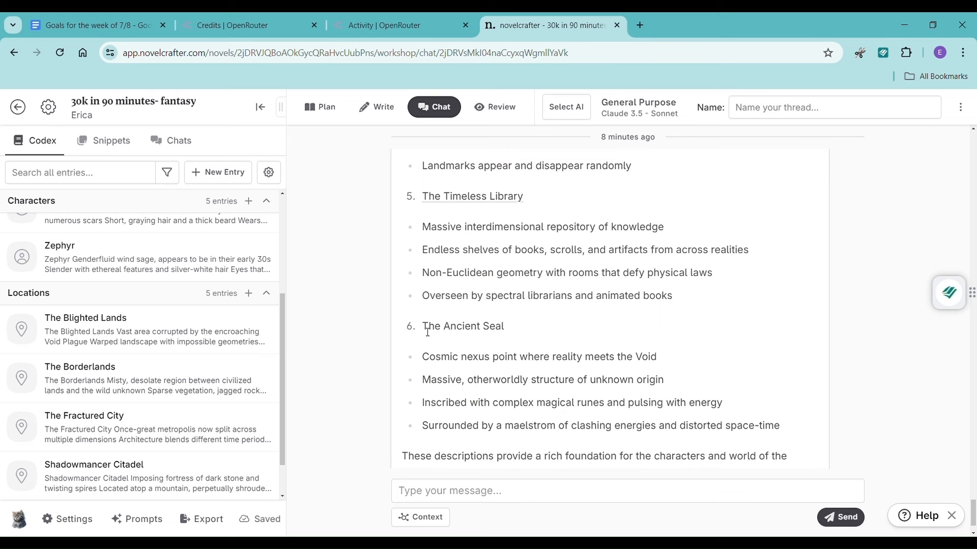
{"action": "left_click_drag", "start_coordinate": [428, 332], "coordinate": [802, 433]}
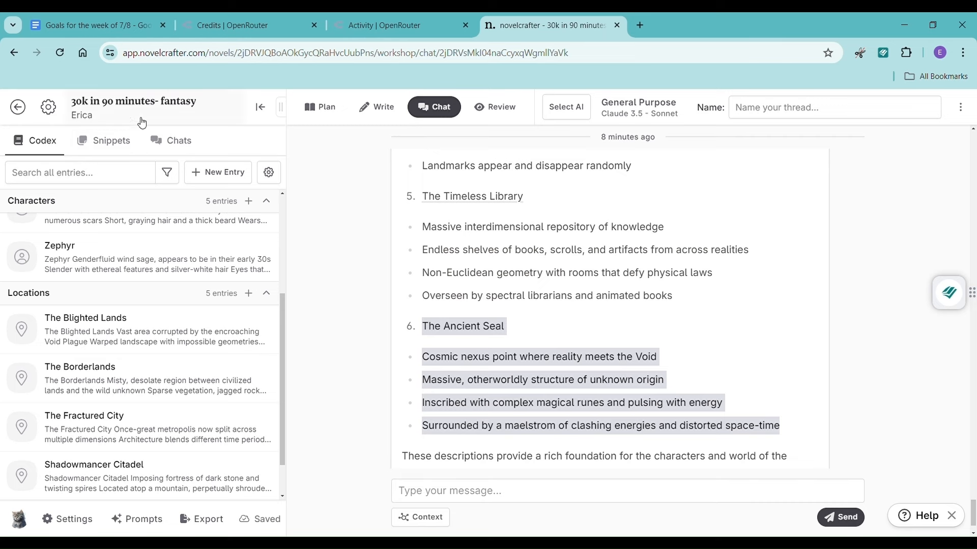
{"action": "left_click", "coordinate": [212, 173]}
{"action": "left_click", "coordinate": [222, 222]}
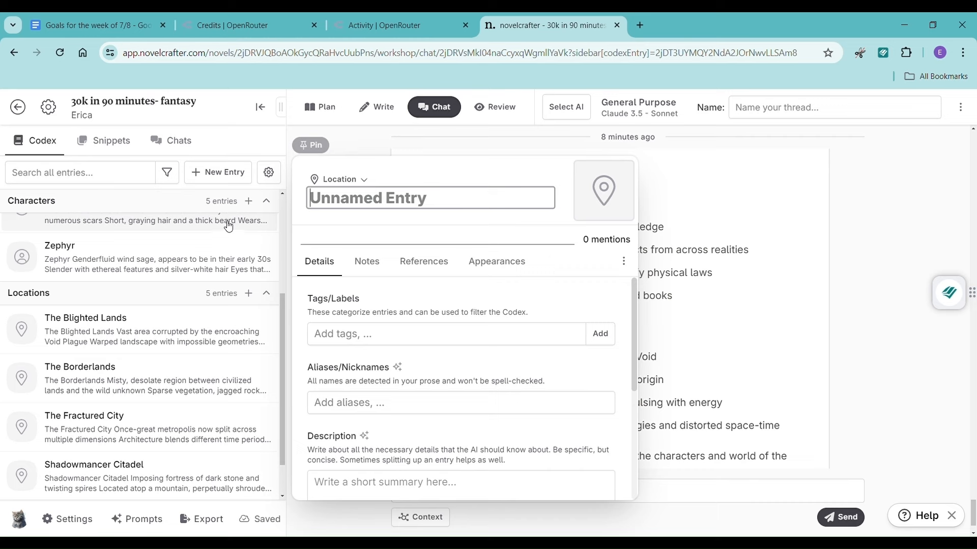
{"action": "left_click", "coordinate": [364, 483]}
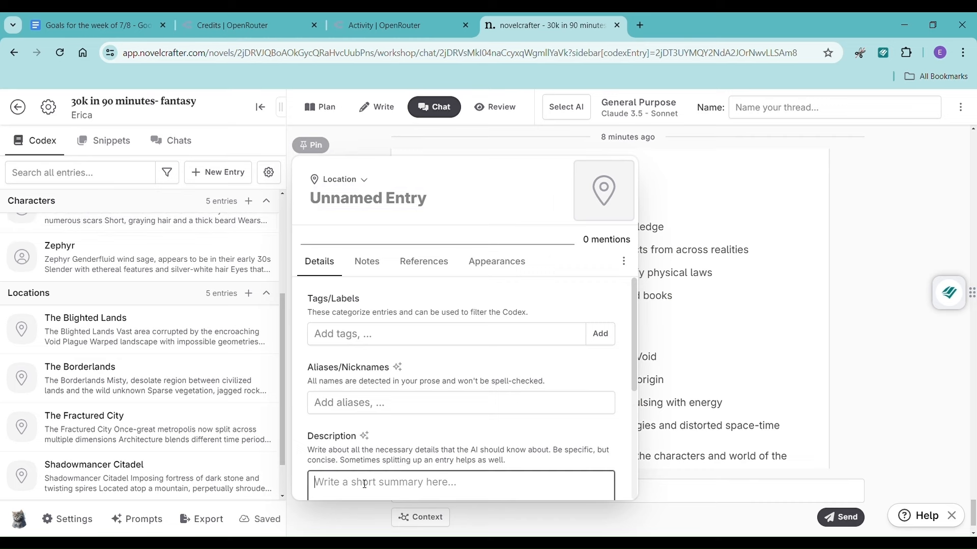
{"action": "key", "text": "ctrl+v"}
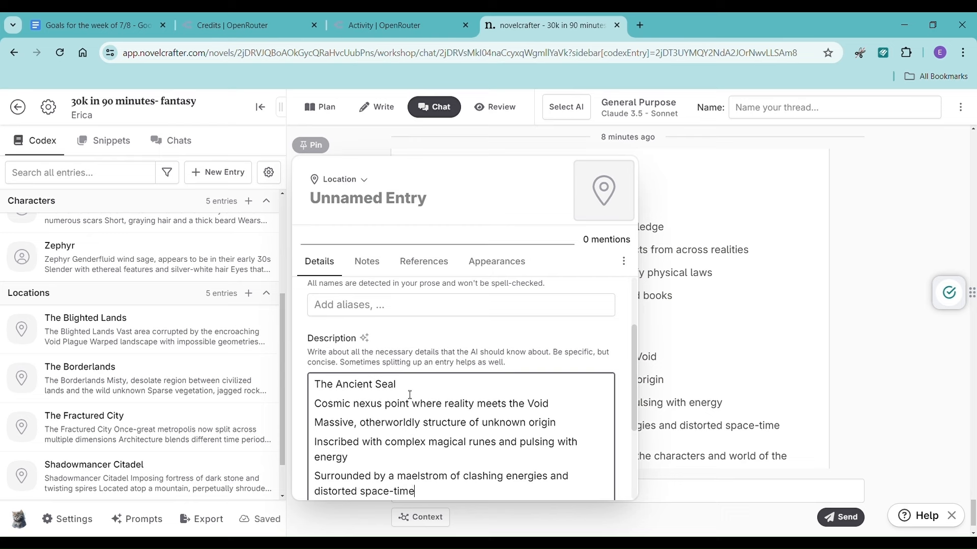
- Name the new location entry The Ancient Seal, copying the name from its description, and close the entry
{"action": "left_click_drag", "start_coordinate": [410, 394], "coordinate": [316, 385]}
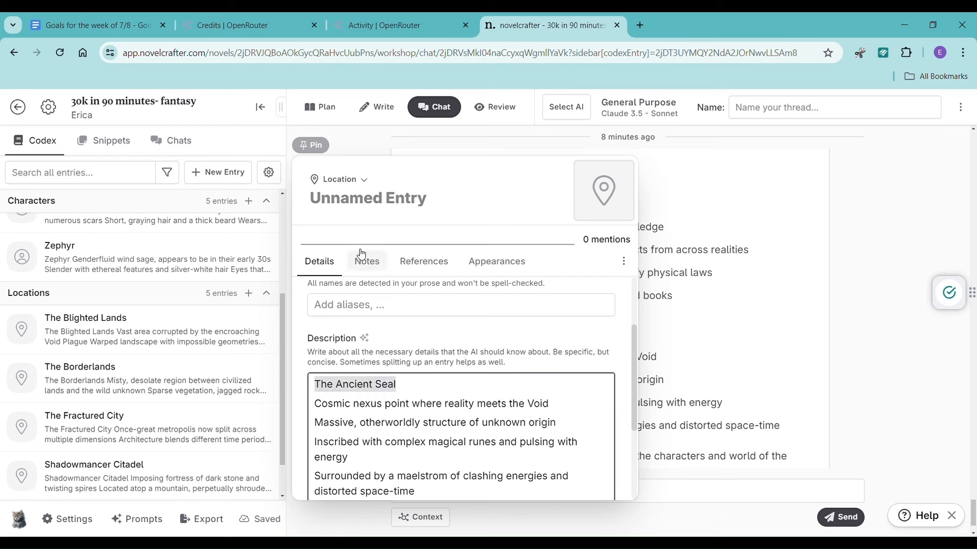
{"action": "key", "text": "ctrl+c"}
{"action": "left_click", "coordinate": [368, 198]}
{"action": "key", "text": "ctrl+v"}
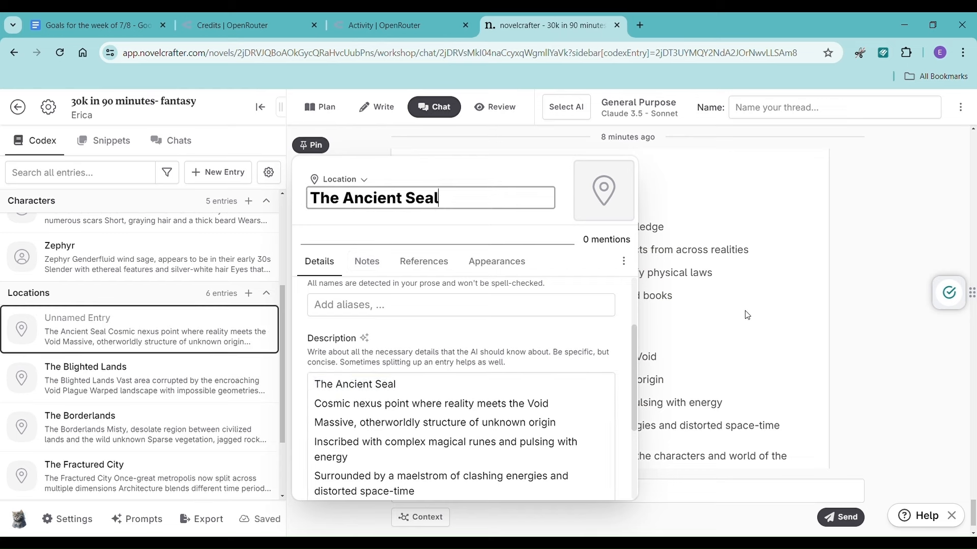
{"action": "left_click", "coordinate": [747, 315]}
- Look over the Codex's character and location entries and the opening of the manuscript at Chapter 1
{"action": "scroll", "coordinate": [649, 370], "scroll_direction": "down", "scroll_amount": 2}
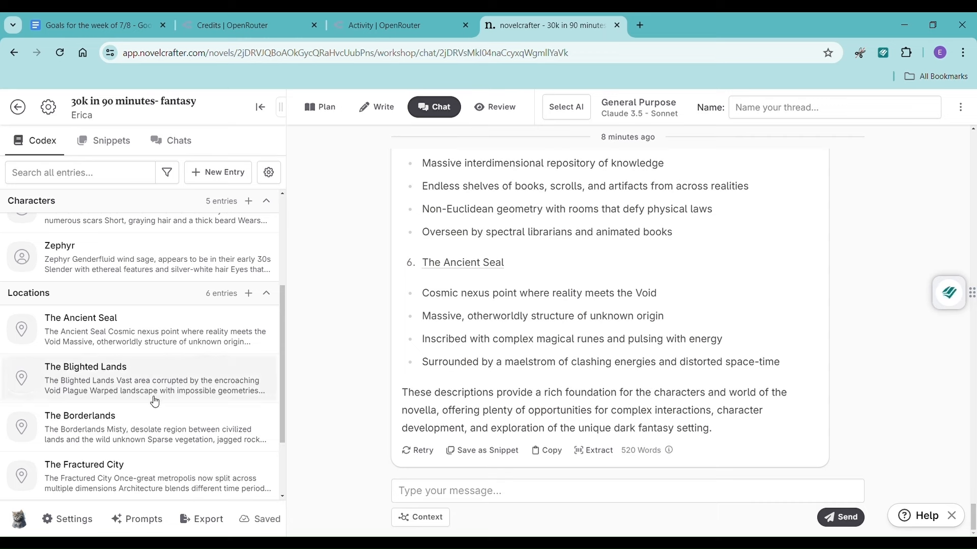
{"action": "scroll", "coordinate": [154, 402], "scroll_direction": "down", "scroll_amount": 3}
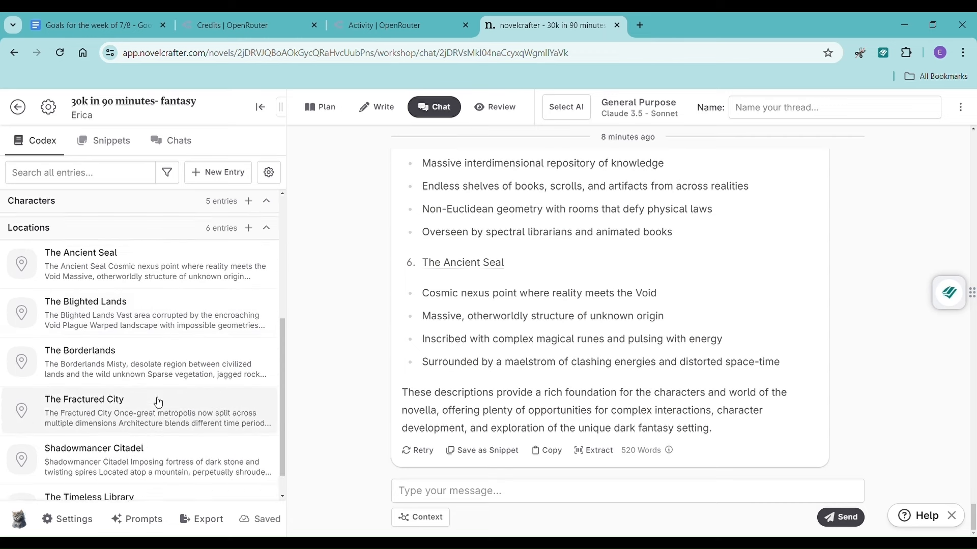
{"action": "scroll", "coordinate": [158, 402], "scroll_direction": "up", "scroll_amount": 5}
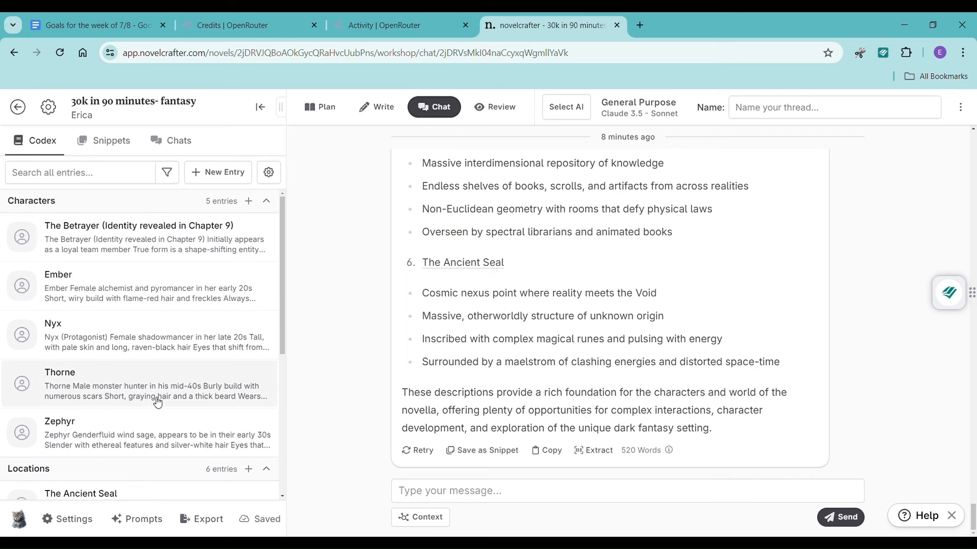
{"action": "left_click", "coordinate": [381, 109]}
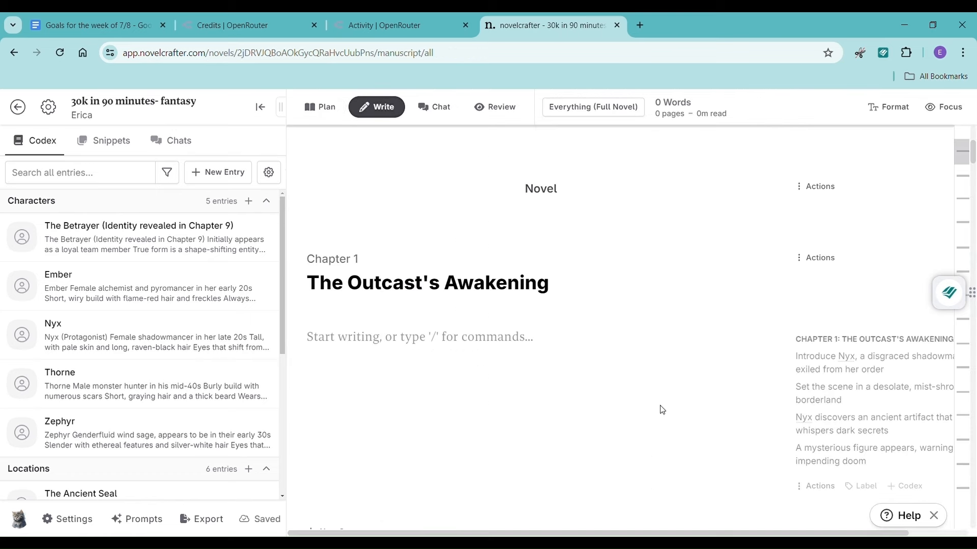
{"action": "scroll", "coordinate": [662, 409], "scroll_direction": "down", "scroll_amount": 2}
{"action": "scroll", "coordinate": [662, 410], "scroll_direction": "up", "scroll_amount": 3}
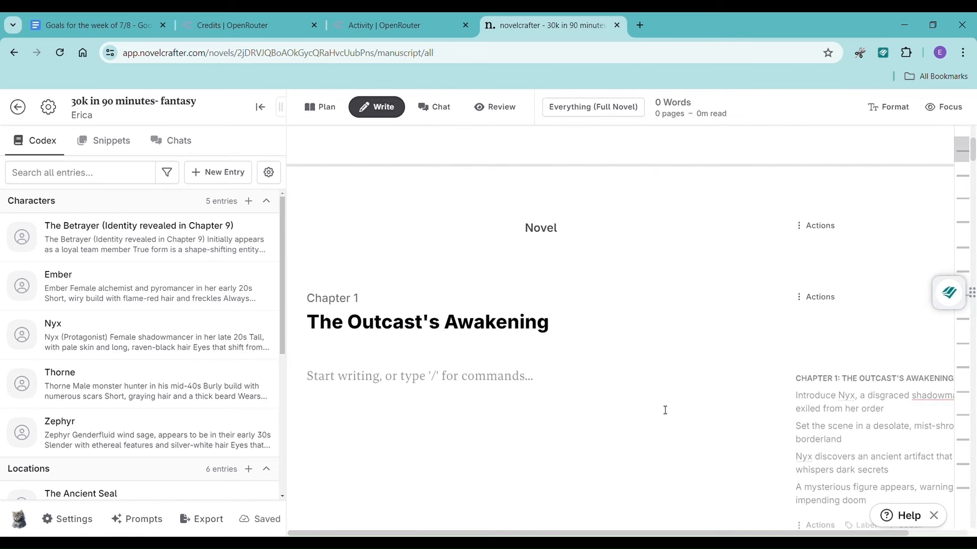
- Reopen the chat thread with the 15-chapter novella outline and ask the AI "first person or third for this book?"
{"action": "left_click", "coordinate": [435, 112]}
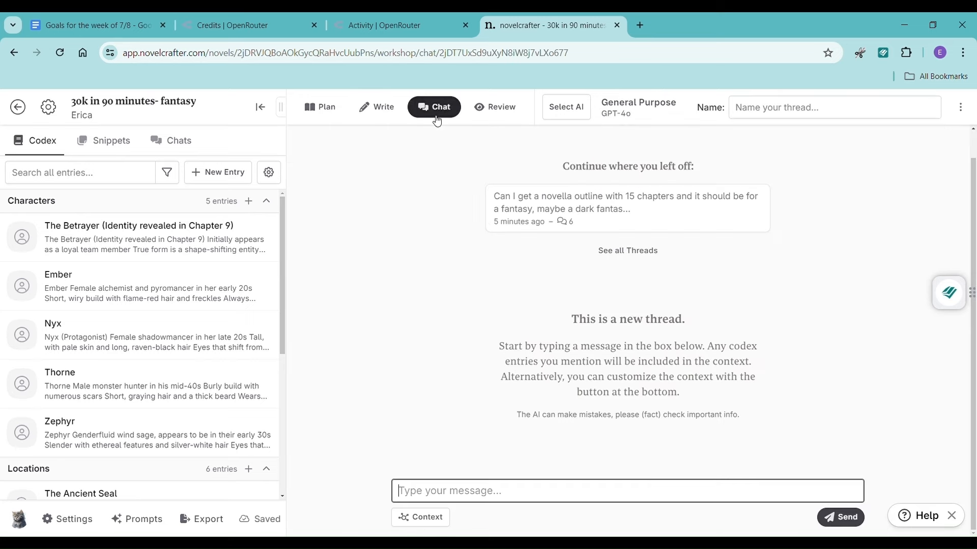
{"action": "left_click", "coordinate": [608, 218]}
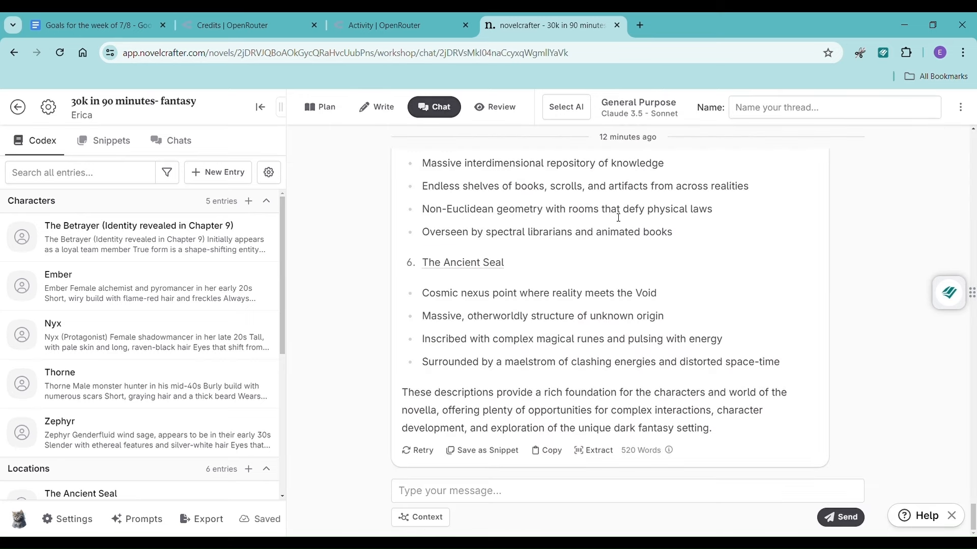
{"action": "left_click", "coordinate": [573, 493]}
{"action": "type", "text": "first "}
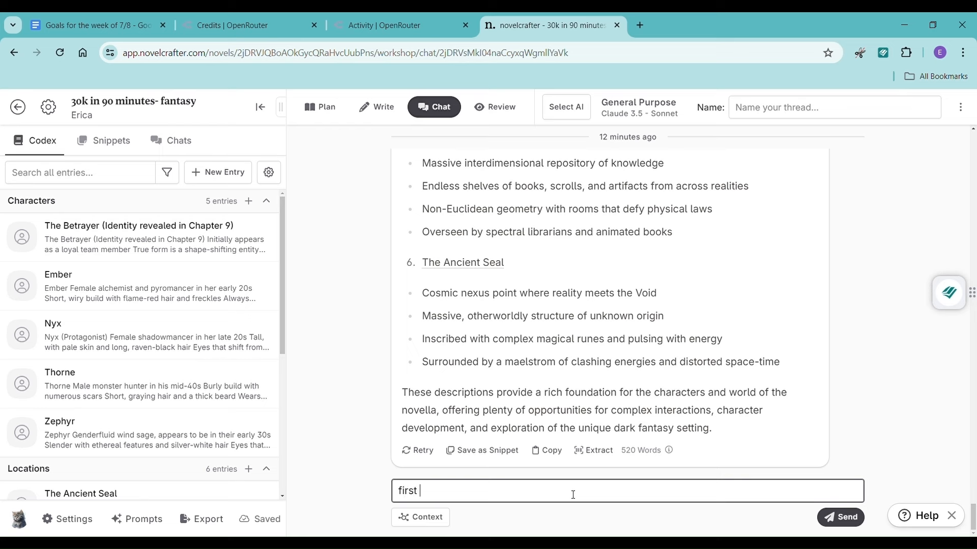
{"action": "type", "text": "person or"}
{"action": "type", "text": "third for this b"}
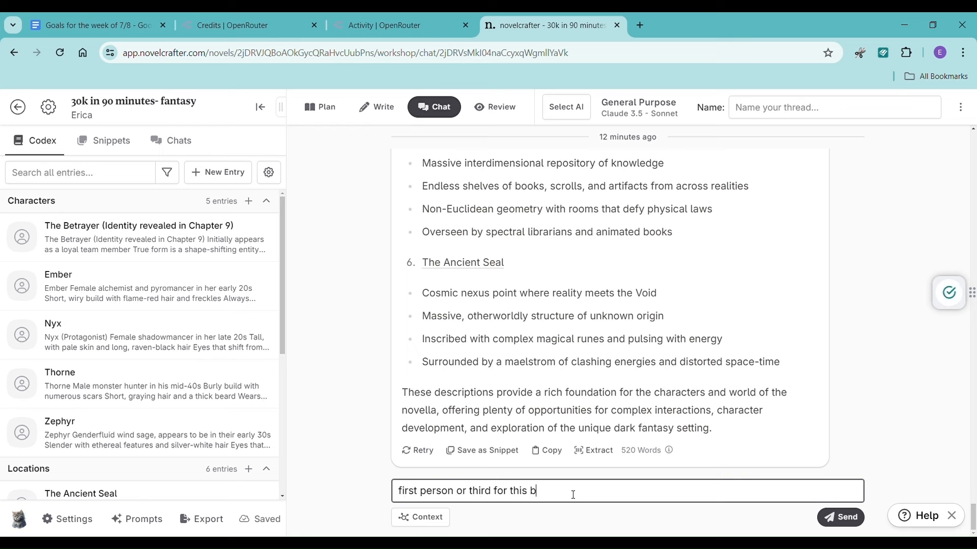
{"action": "type", "text": "ook?"}
{"action": "key", "text": "Return"}
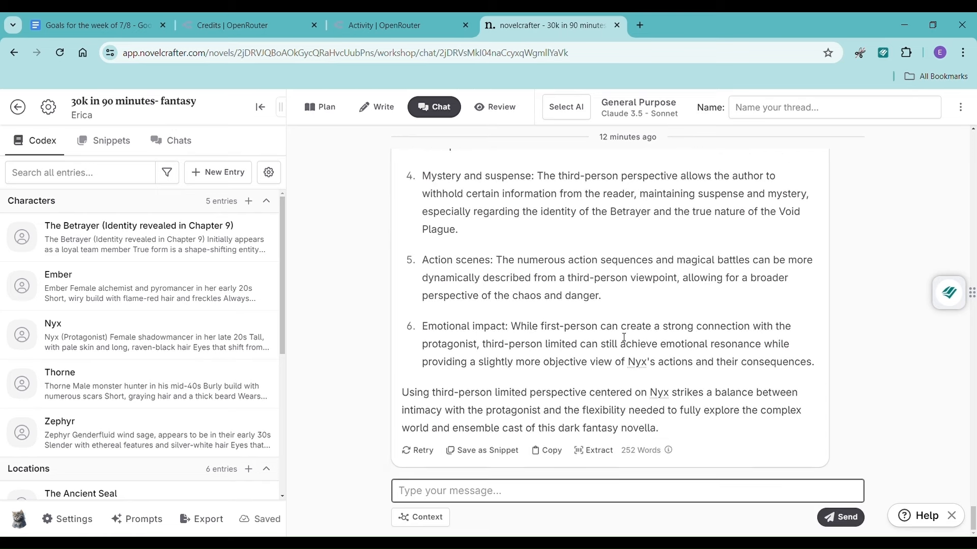
- Read the AI's recommendation on narrative perspective and return to the empty first scene of Chapter 1 in the manuscript
{"action": "scroll", "coordinate": [697, 334], "scroll_direction": "up", "scroll_amount": 9}
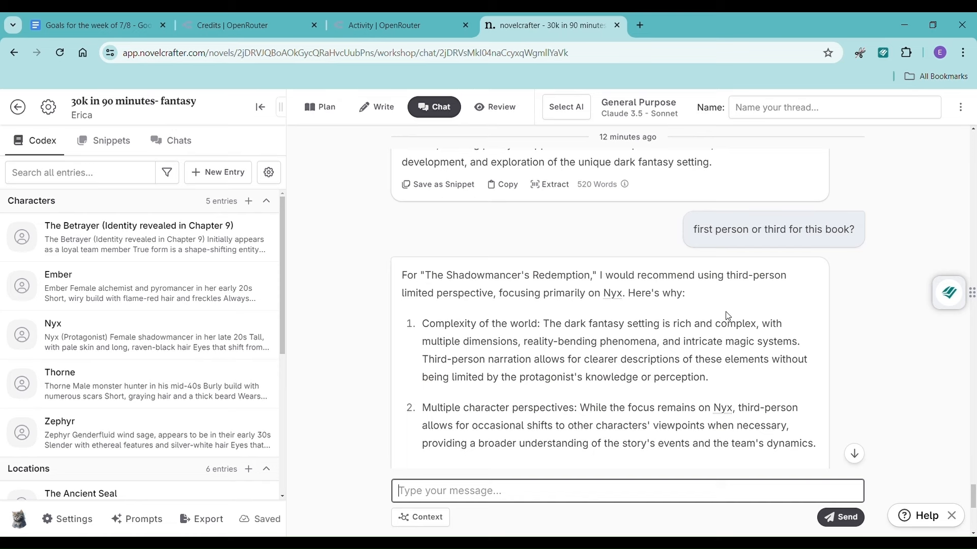
{"action": "scroll", "coordinate": [727, 315], "scroll_direction": "down", "scroll_amount": 4}
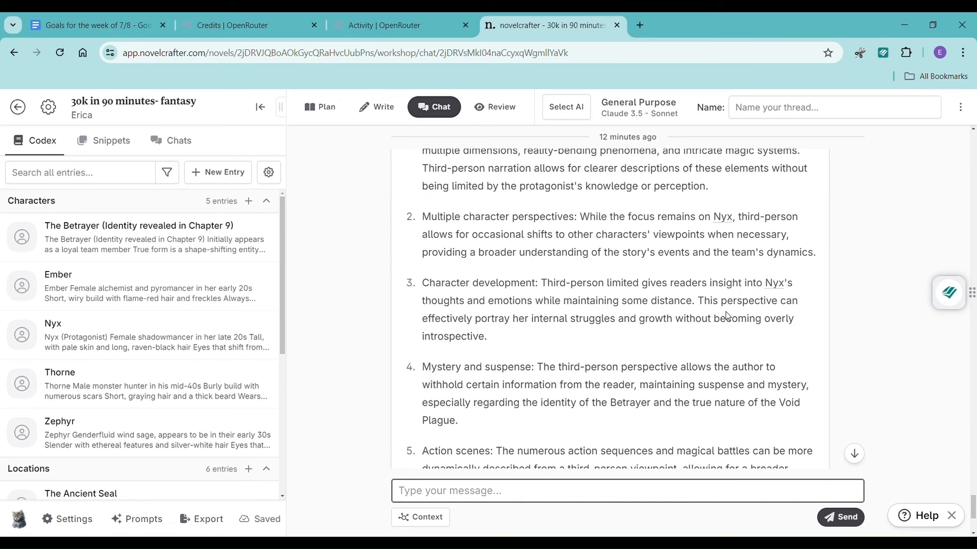
{"action": "scroll", "coordinate": [727, 316], "scroll_direction": "up", "scroll_amount": 3}
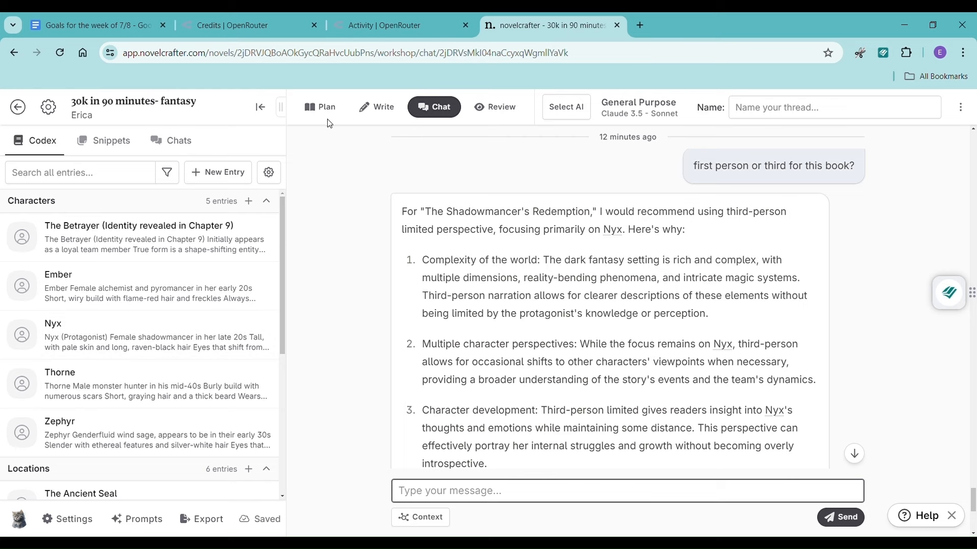
{"action": "left_click", "coordinate": [374, 110]}
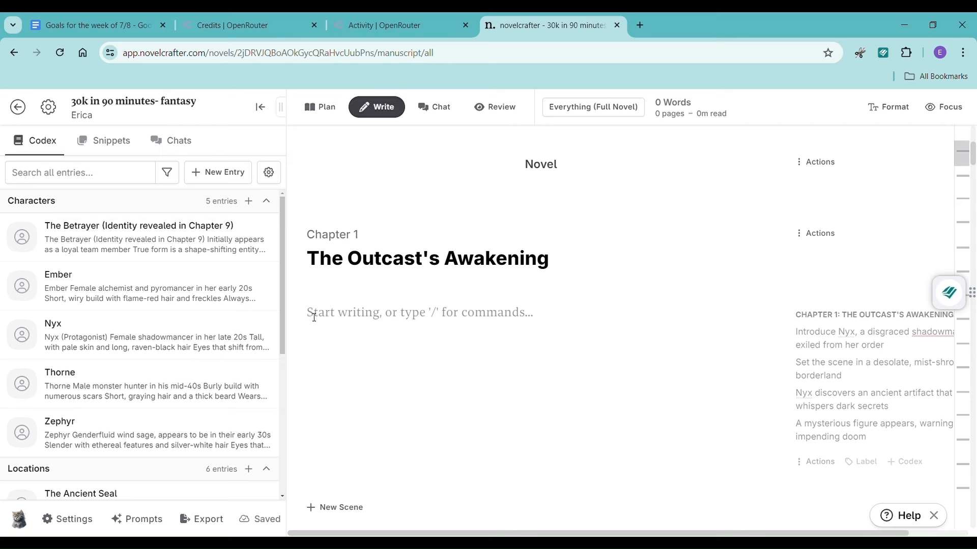
{"action": "left_click", "coordinate": [314, 317]}
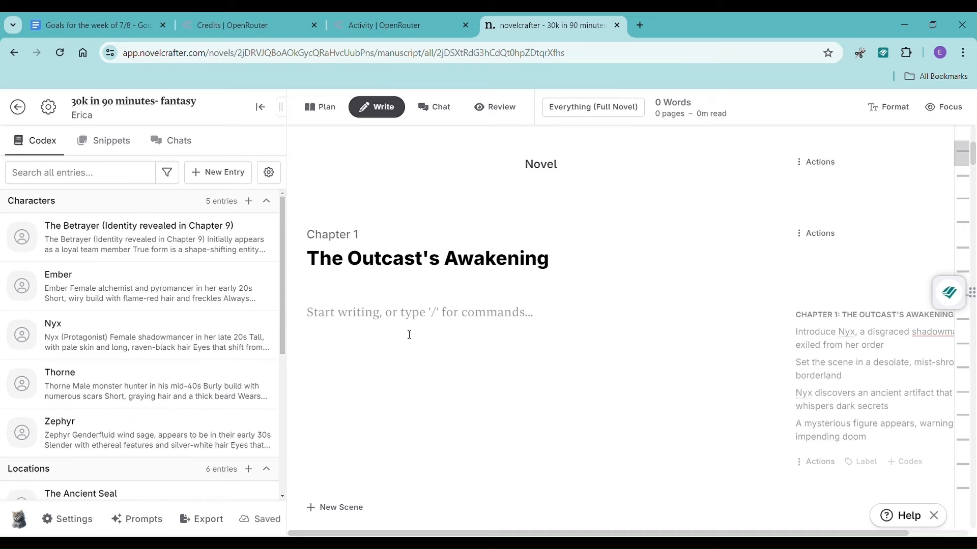
- Prefix the novel's title with "The Shadowmancer's Redemption- ", copying the name from the AI's perspective answer in the outline chat
{"action": "left_click", "coordinate": [438, 106]}
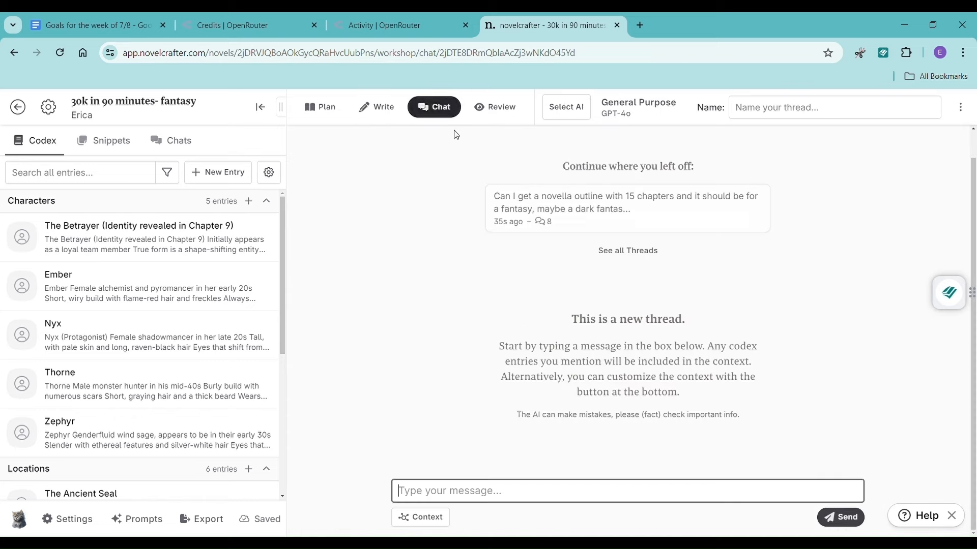
{"action": "left_click", "coordinate": [631, 208]}
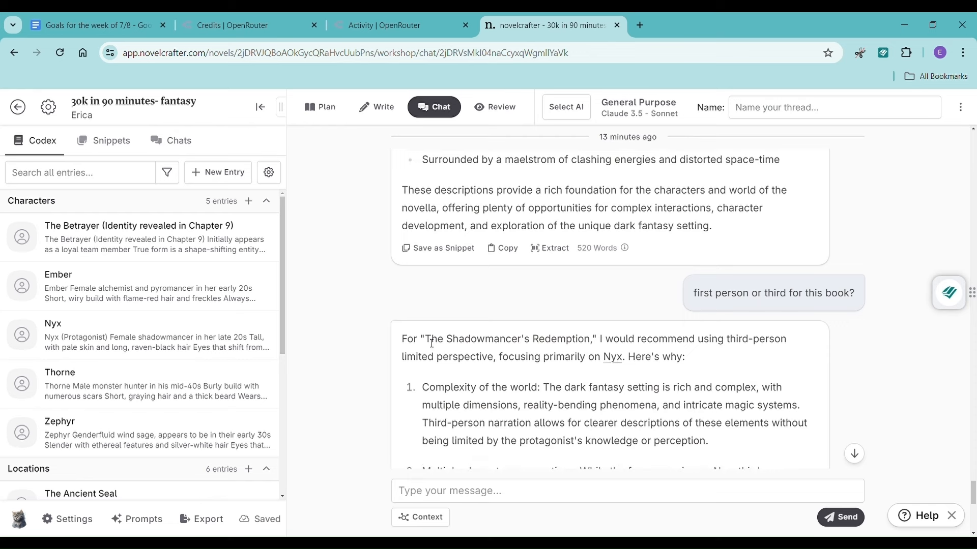
{"action": "left_click_drag", "start_coordinate": [426, 340], "coordinate": [592, 352]}
{"action": "key", "text": "ctrl+c"}
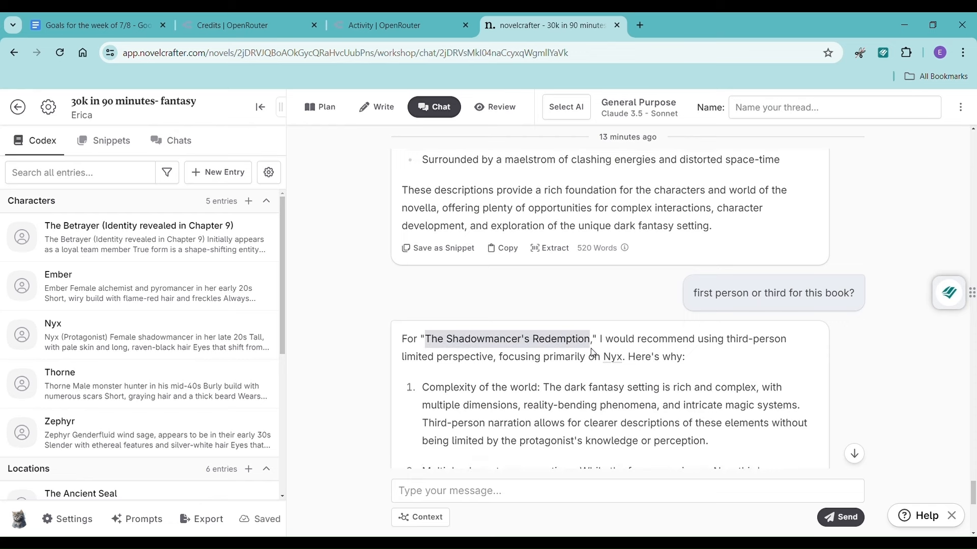
{"action": "left_click", "coordinate": [118, 108]}
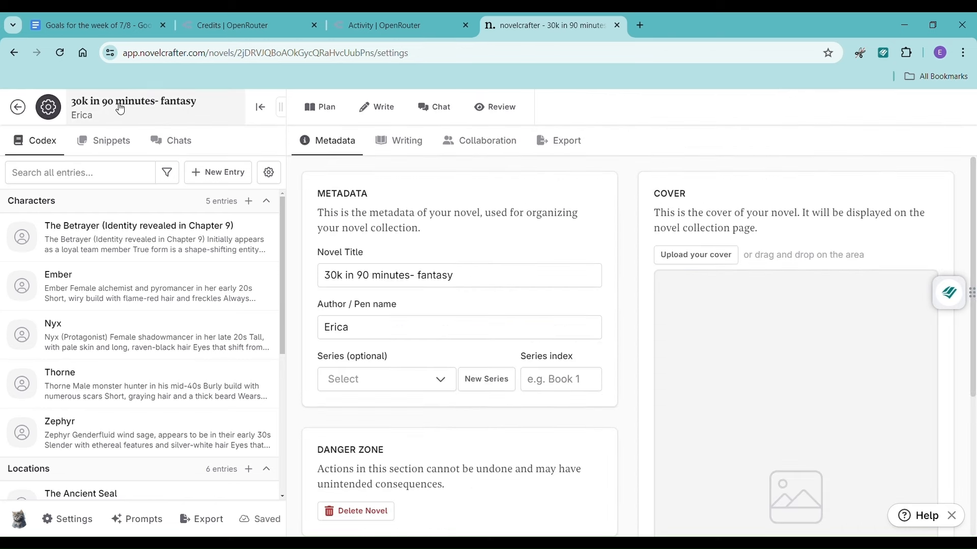
{"action": "left_click", "coordinate": [325, 279]}
{"action": "key", "text": "ctrl+v"}
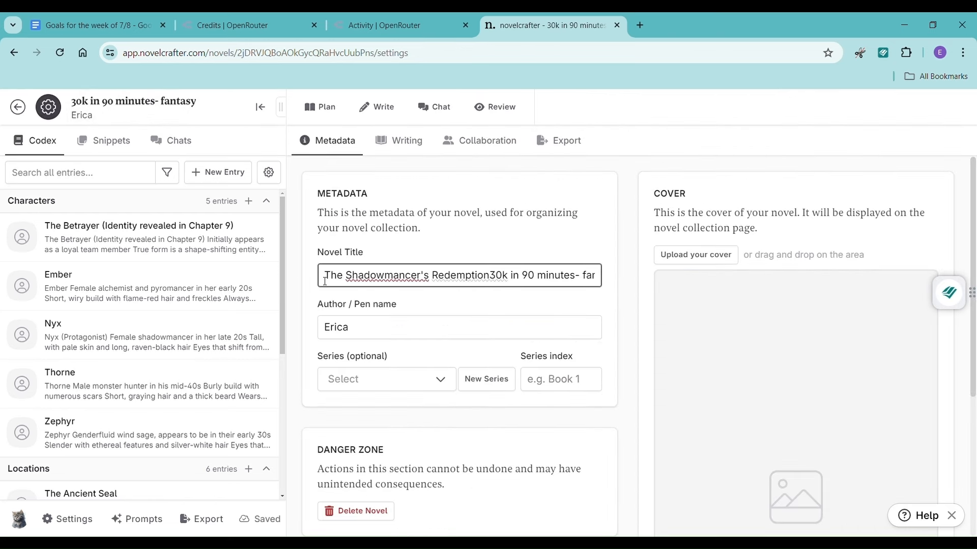
{"action": "type", "text": "-"}
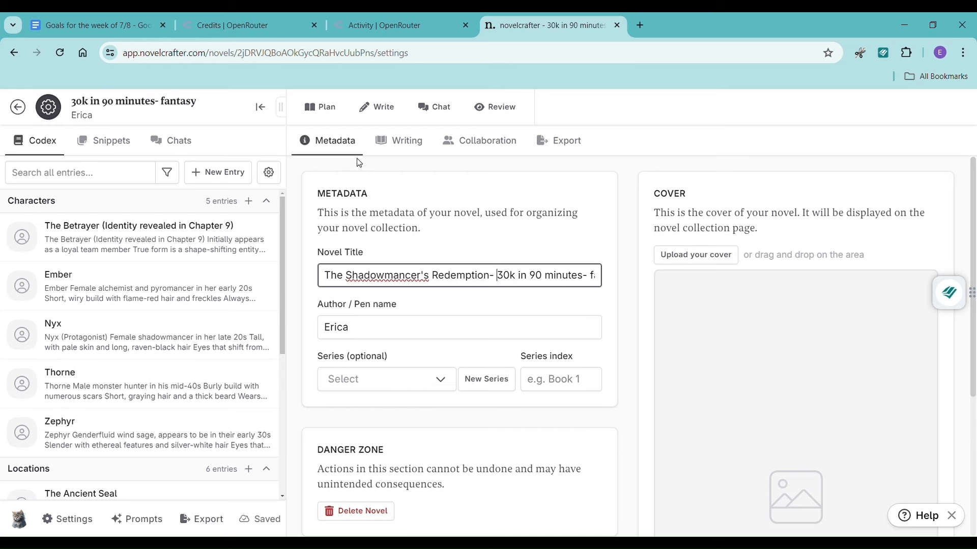
- Start a chat about Chapter 1's scene from the manuscript and choose the General Purpose prompt with Claude 3.5 - Sonnet
{"action": "left_click", "coordinate": [376, 106]}
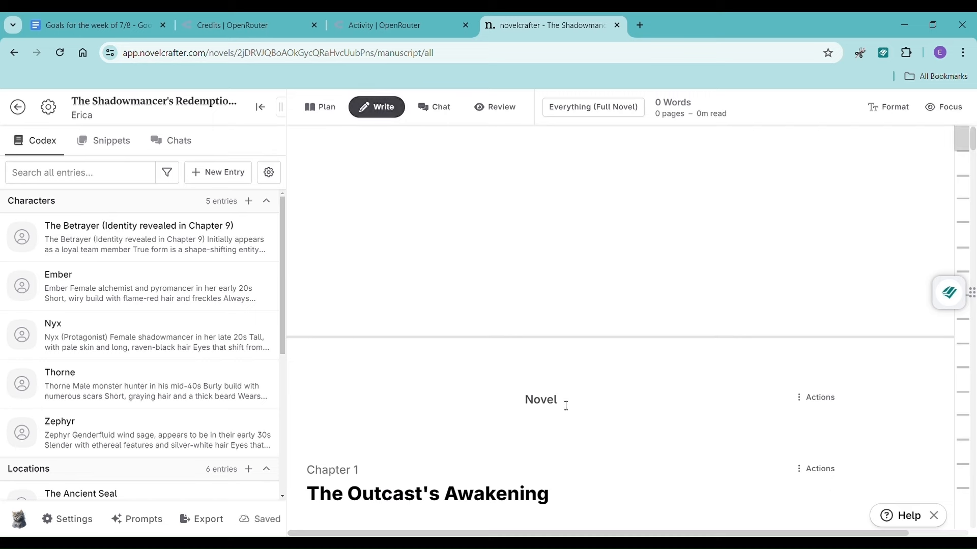
{"action": "scroll", "coordinate": [566, 405], "scroll_direction": "down", "scroll_amount": 5}
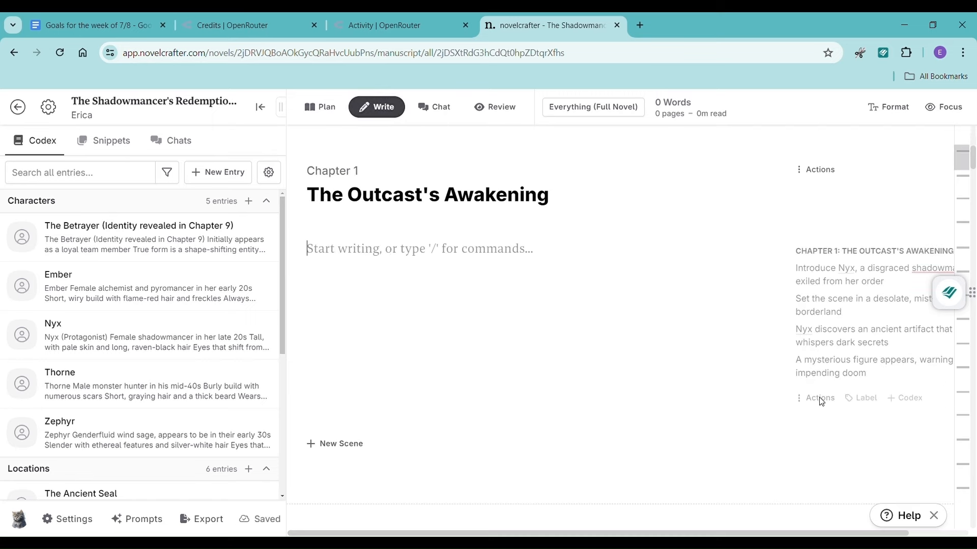
{"action": "left_click", "coordinate": [803, 402]}
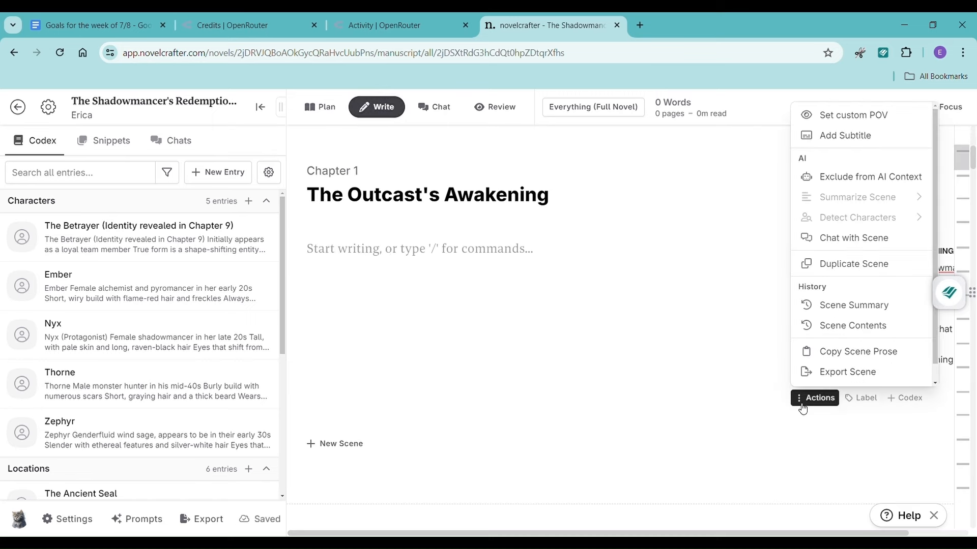
{"action": "left_click", "coordinate": [834, 238]}
{"action": "left_click", "coordinate": [397, 456]}
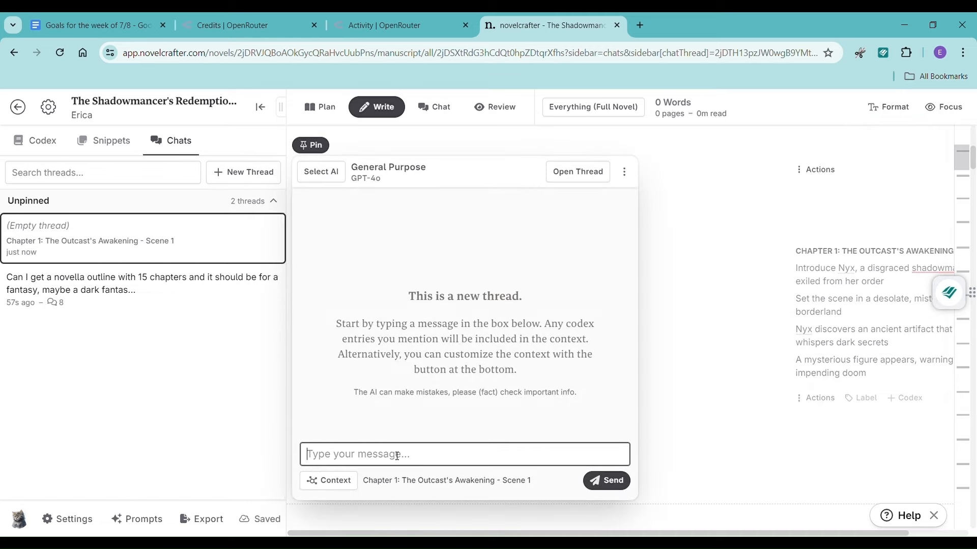
{"action": "left_click", "coordinate": [332, 176]}
{"action": "mouse_move", "coordinate": [328, 198]}
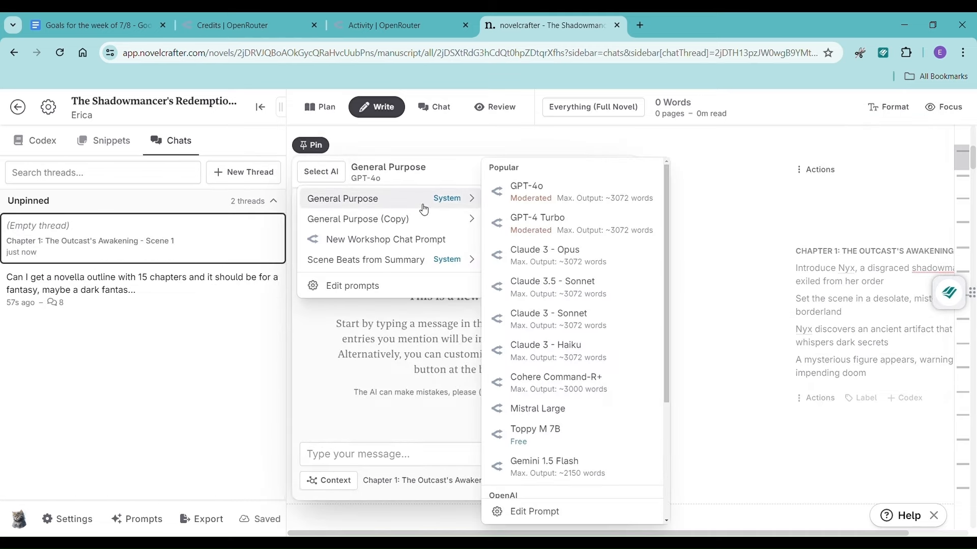
{"action": "left_click", "coordinate": [524, 291]}
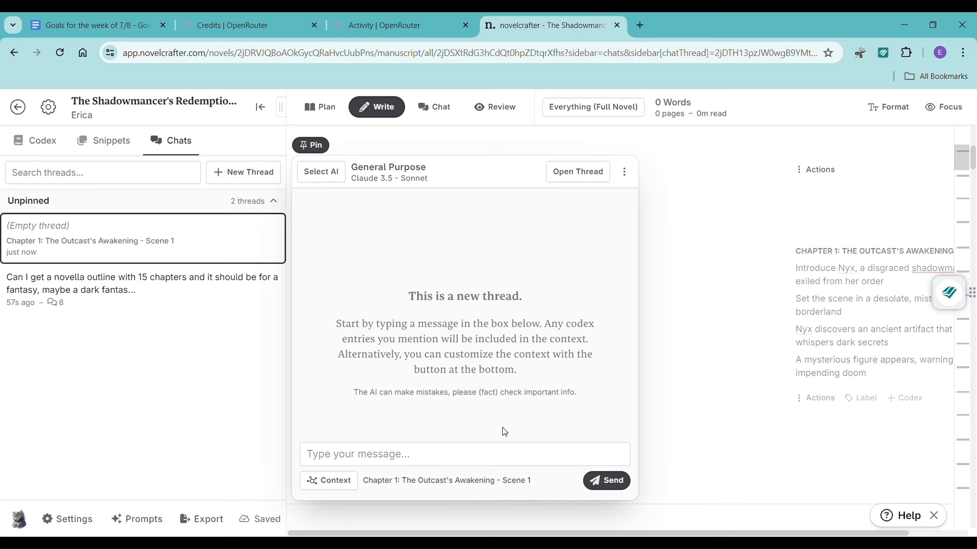
- Begin the message with "how would you start this" and set the chat context to Full Novel Text, clearing the scene selection
{"action": "left_click", "coordinate": [463, 464]}
{"action": "type", "text": "how"}
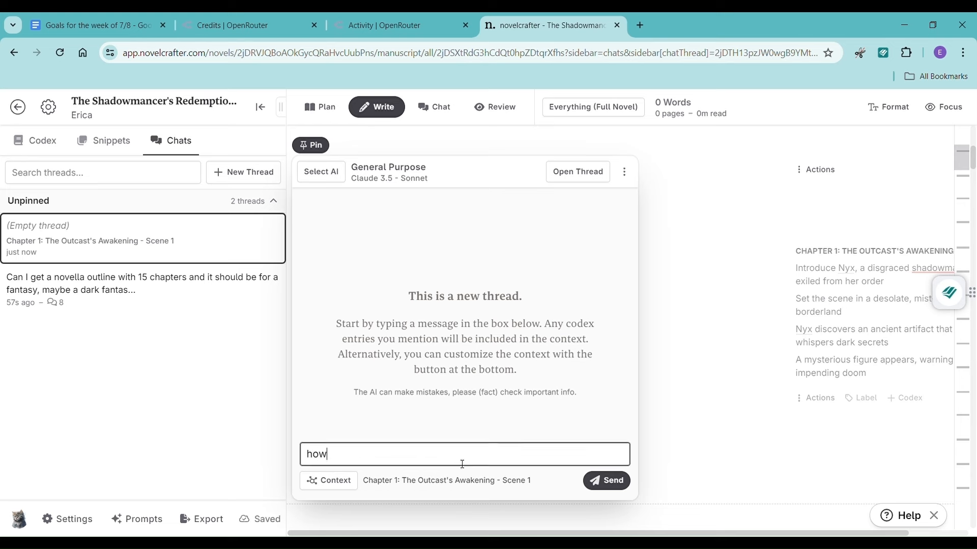
{"action": "type", "text": " would you start this"}
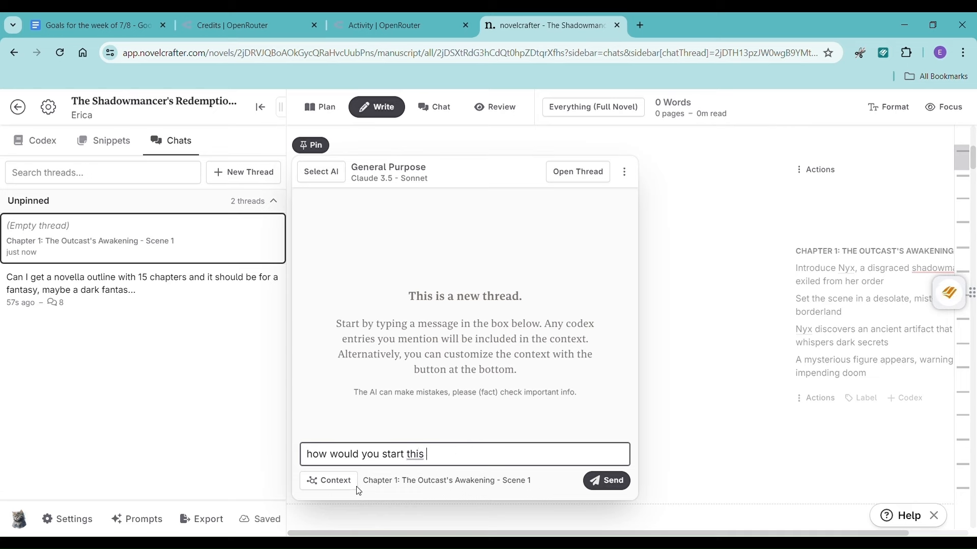
{"action": "left_click", "coordinate": [329, 481]}
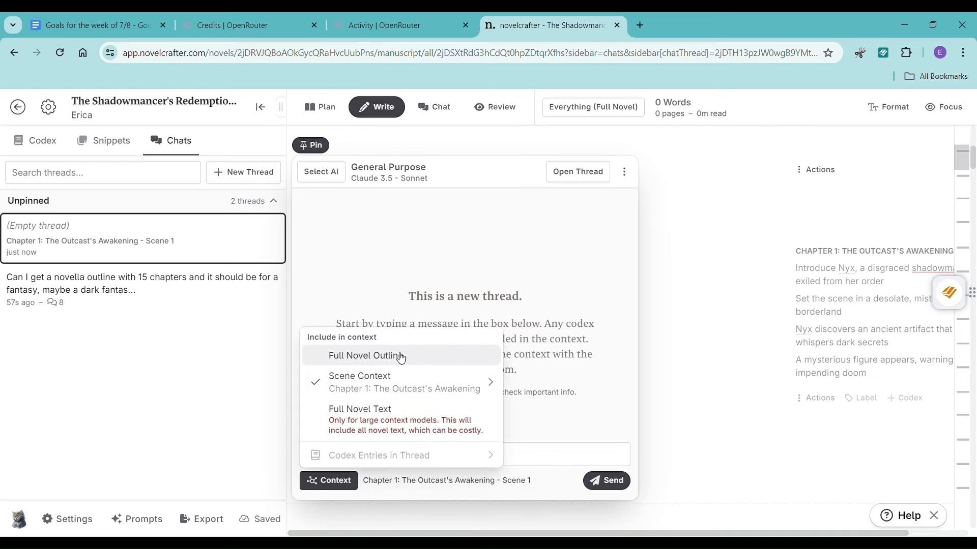
{"action": "left_click", "coordinate": [398, 417]}
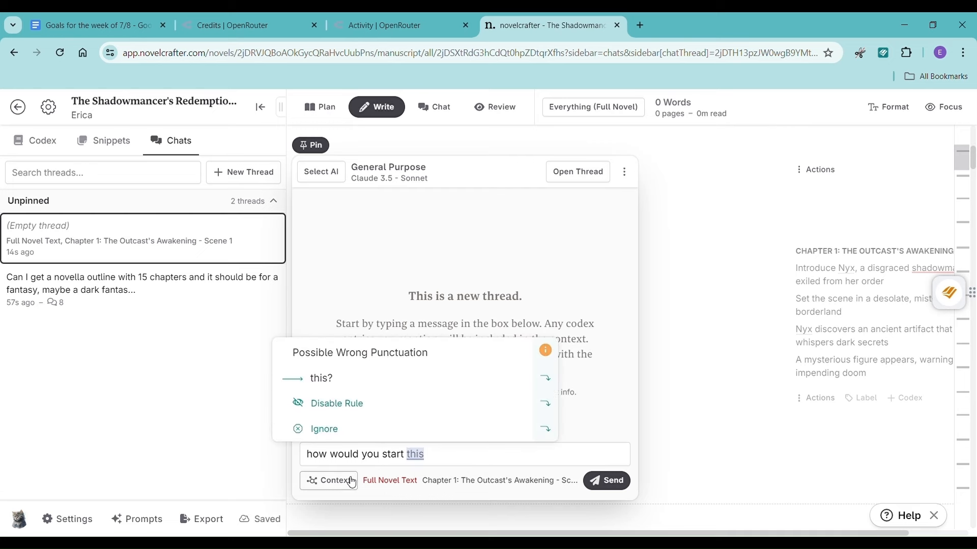
{"action": "left_click", "coordinate": [336, 487]}
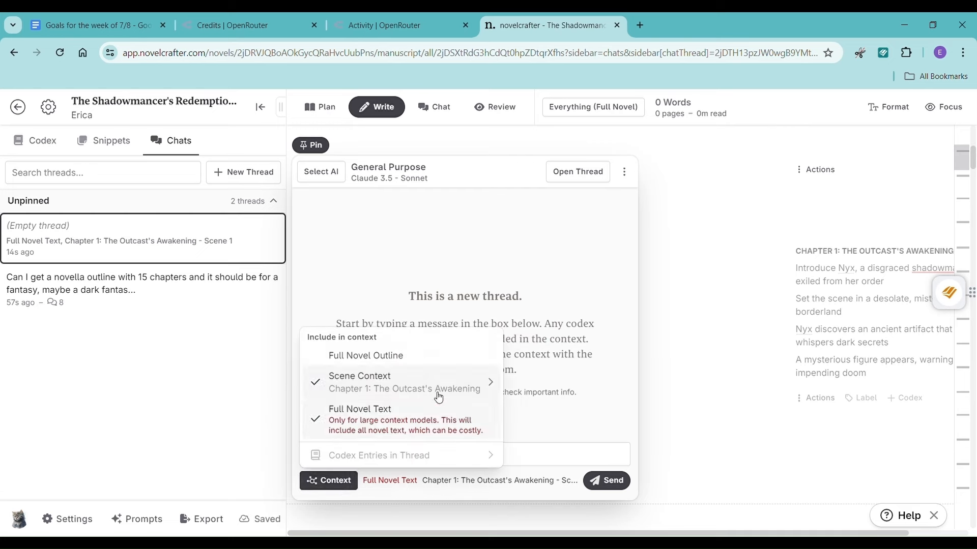
{"action": "mouse_move", "coordinate": [469, 390]}
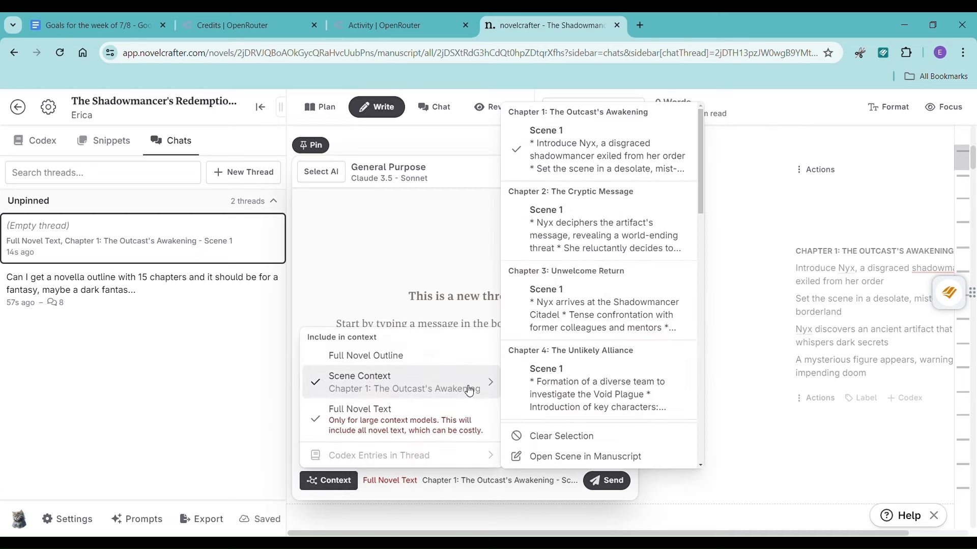
{"action": "left_click", "coordinate": [536, 436]}
{"action": "left_click", "coordinate": [480, 460]}
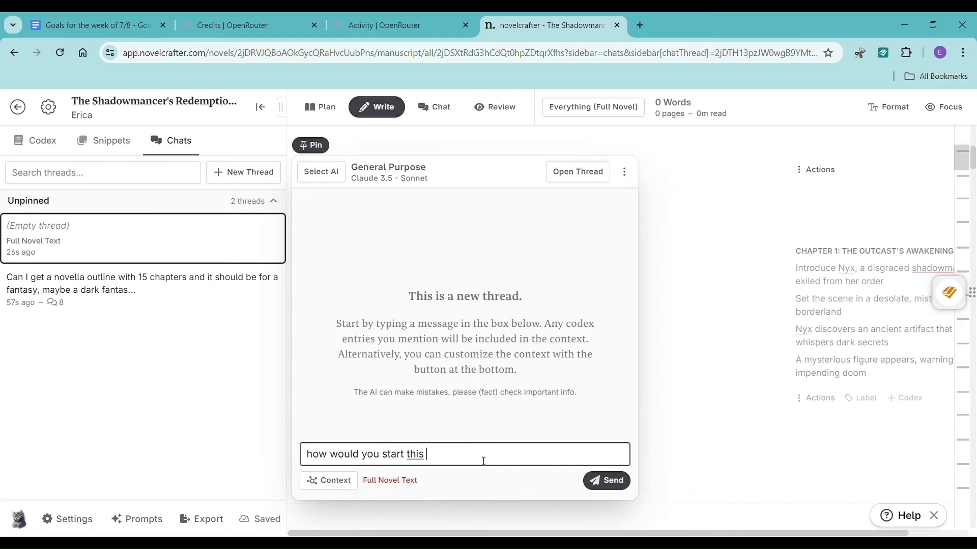
- Complete the message with "novella? third person, please use very little flowery language but plenty of descriptors and dialogue.", add the theme, and send it
{"action": "type", "text": "novella? third person"}
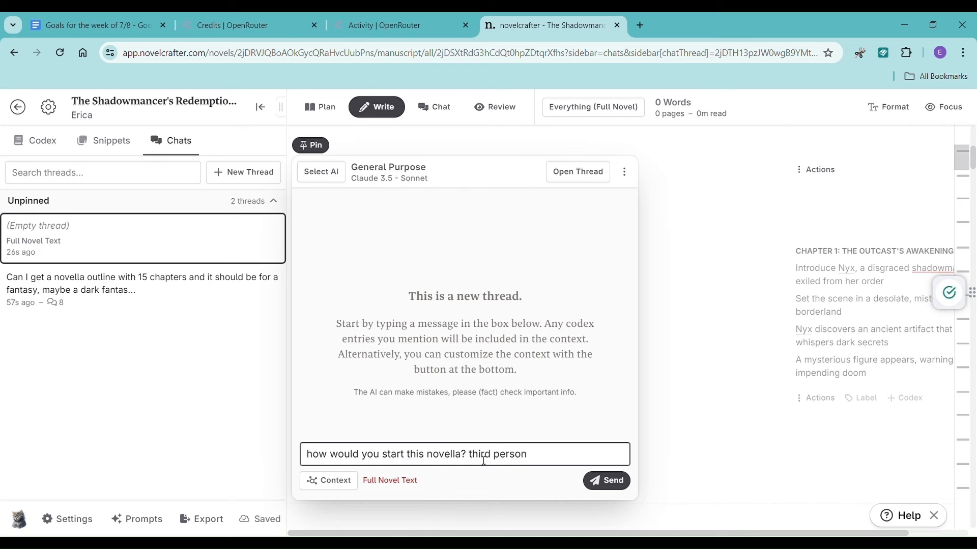
{"action": "type", "text": ", please use little to no"}
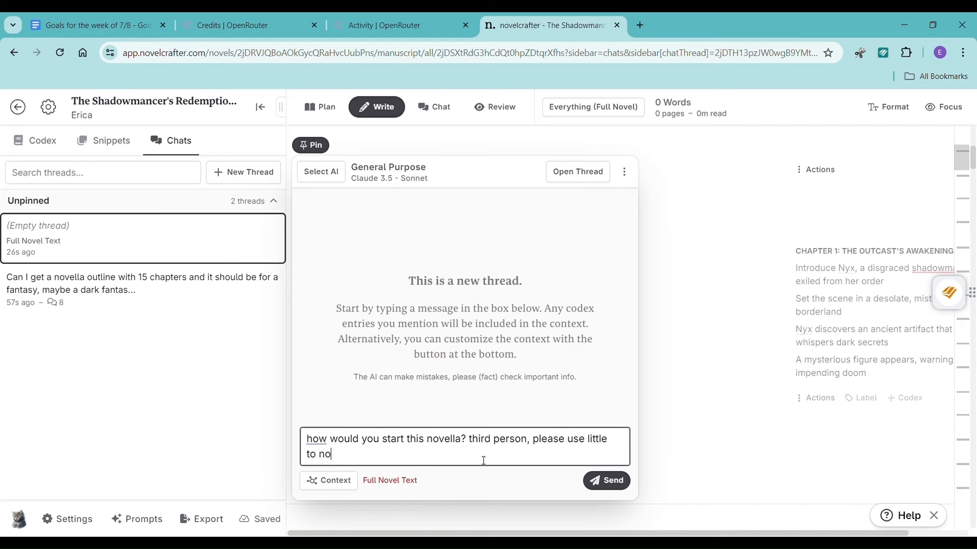
{"action": "key", "text": "BackSpace"}
{"action": "key", "text": "BackSpace"}
{"action": "key", "text": "BackSpace"}
{"action": "key", "text": "BackSpace"}
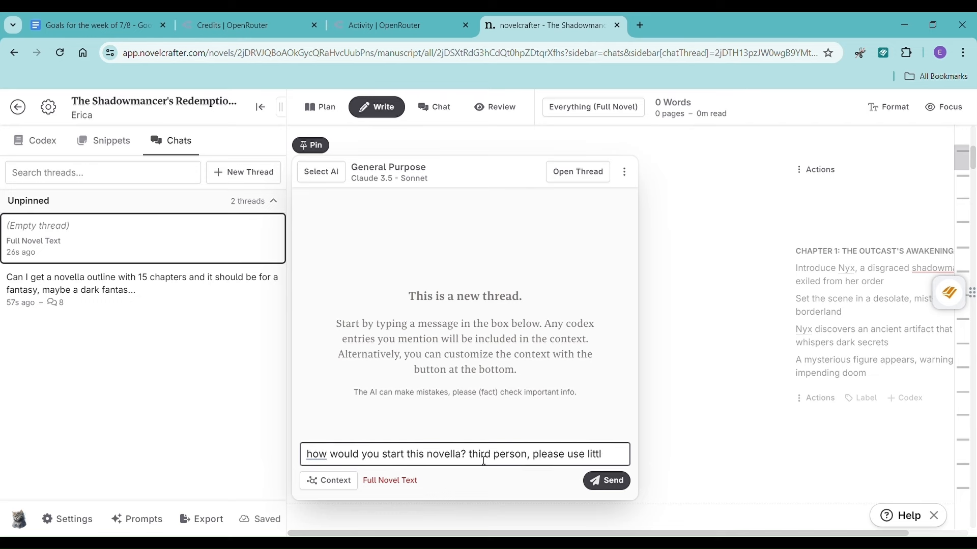
{"action": "key", "text": "BackSpace"}
{"action": "key", "text": "BackSpace"}
{"action": "key", "text": "BackSpace"}
{"action": "type", "text": "very li"}
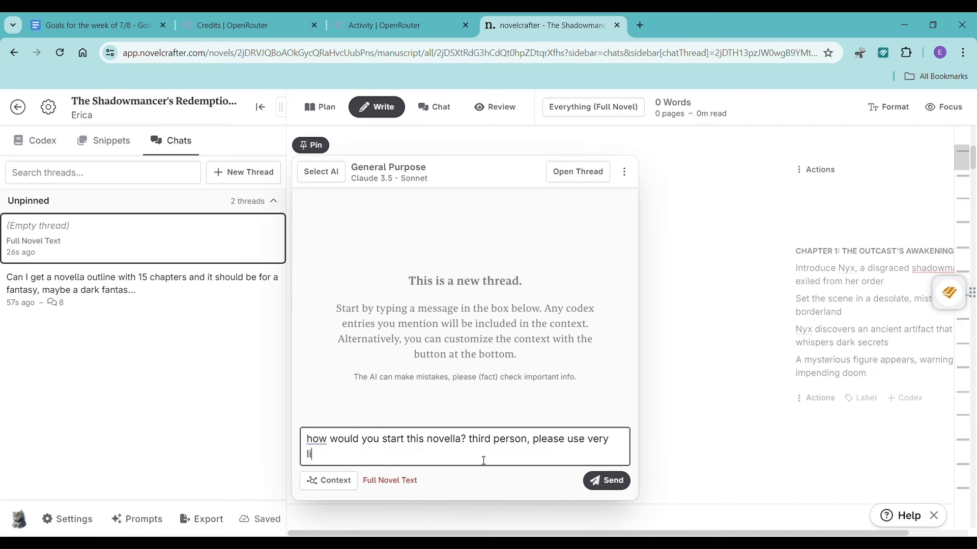
{"action": "type", "text": "ttle flowery language but plenty of descriptors and dialogue. "}
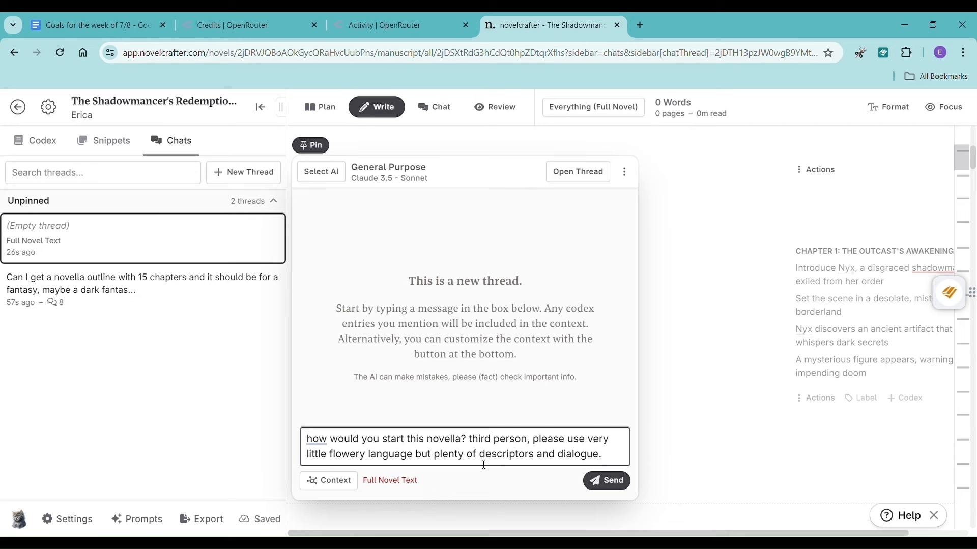
{"action": "type", "text": "The theme"}
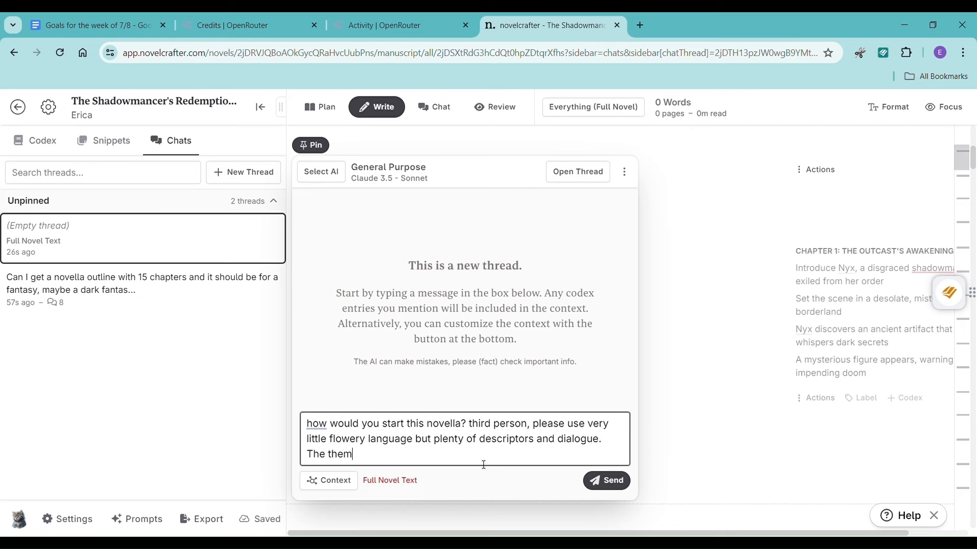
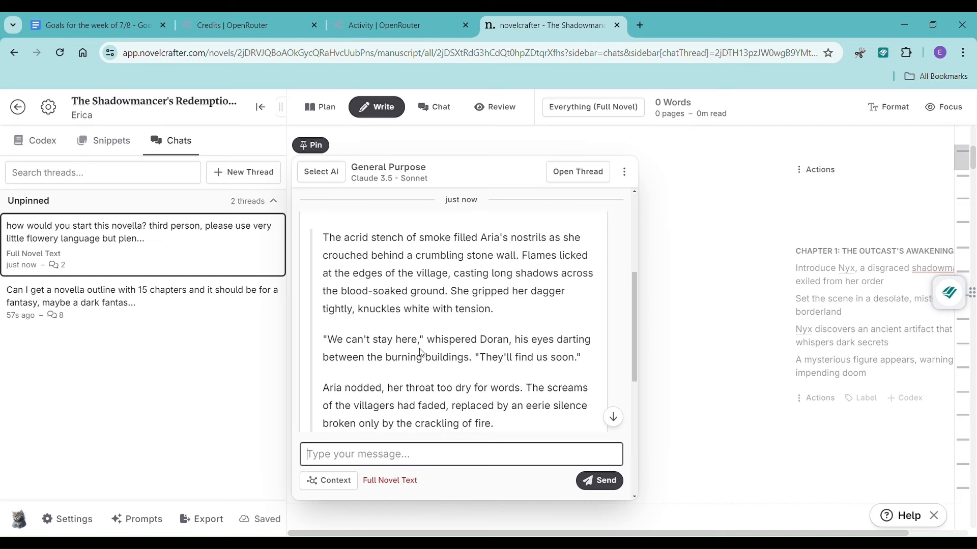
- Read through the AI's suggested novella opening and its explanation
{"action": "scroll", "coordinate": [421, 352], "scroll_direction": "up", "scroll_amount": 1}
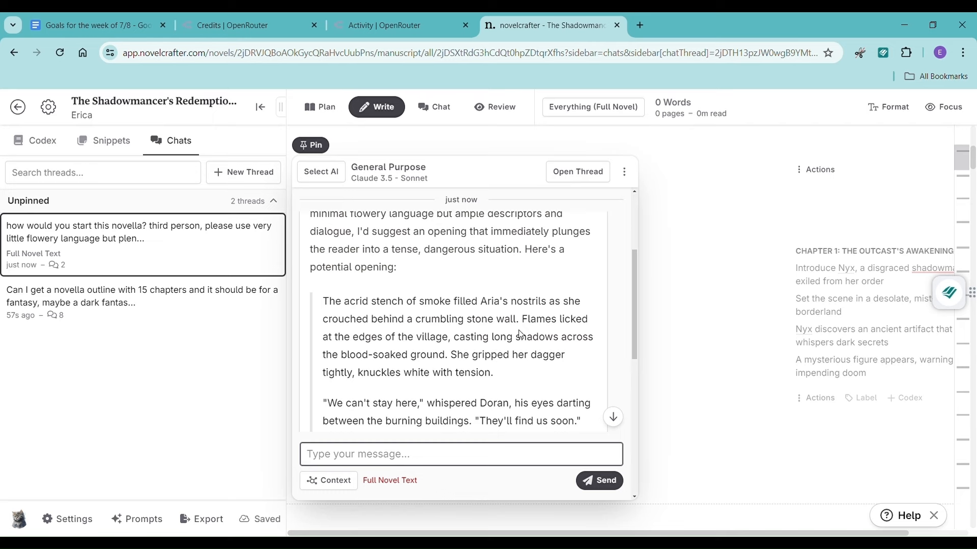
{"action": "scroll", "coordinate": [521, 334], "scroll_direction": "up", "scroll_amount": 1}
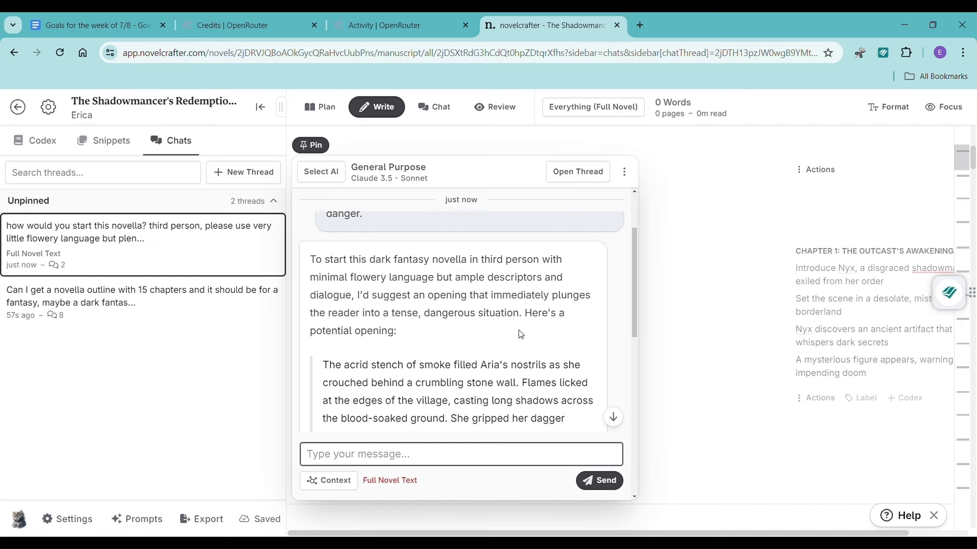
{"action": "scroll", "coordinate": [521, 334], "scroll_direction": "down", "scroll_amount": 5}
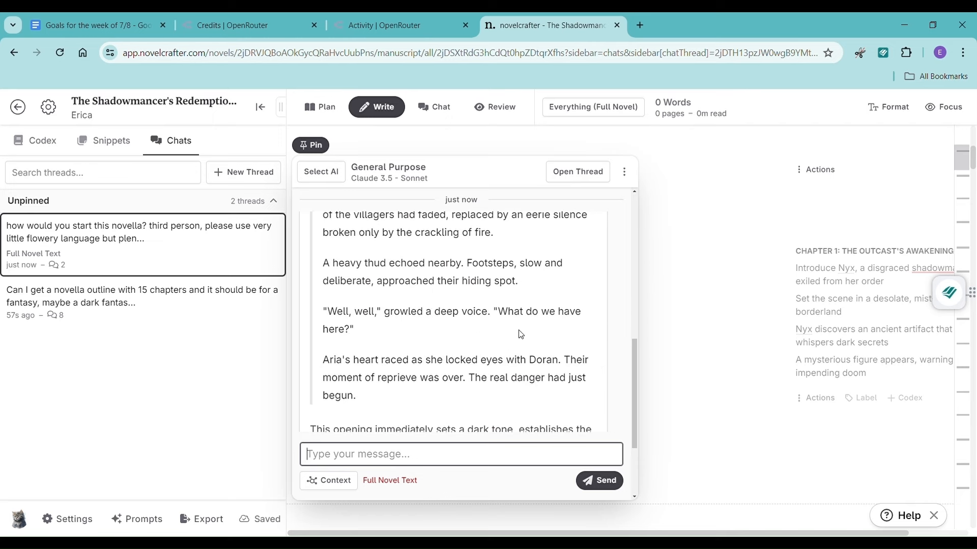
{"action": "scroll", "coordinate": [521, 335], "scroll_direction": "down", "scroll_amount": 2}
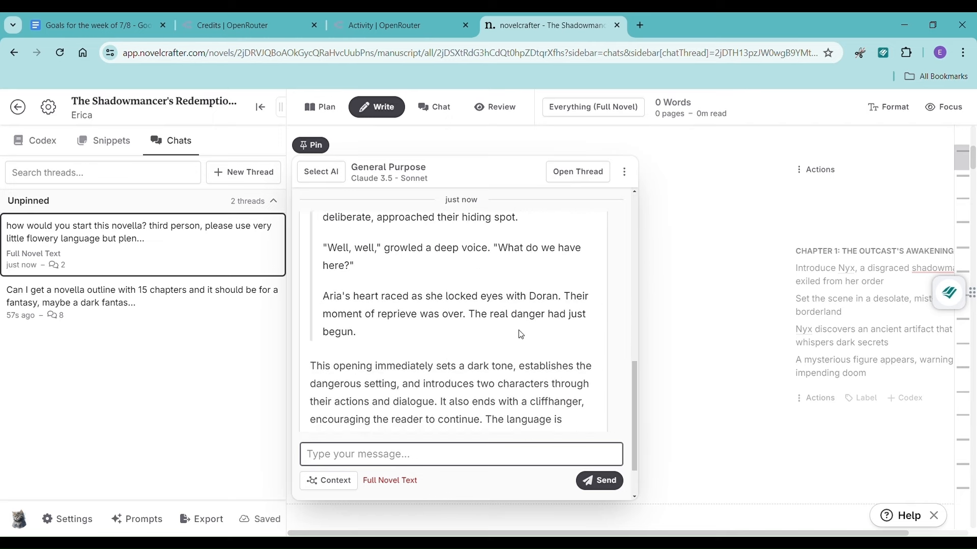
- Leave the chat thread and look through the character and location entries in the Codex
{"action": "left_click", "coordinate": [728, 335]}
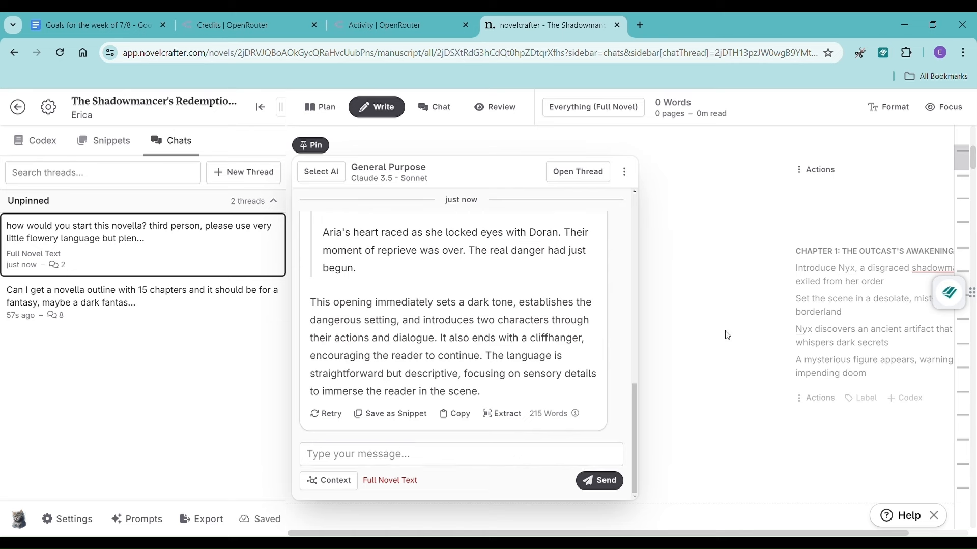
{"action": "left_click", "coordinate": [36, 147]}
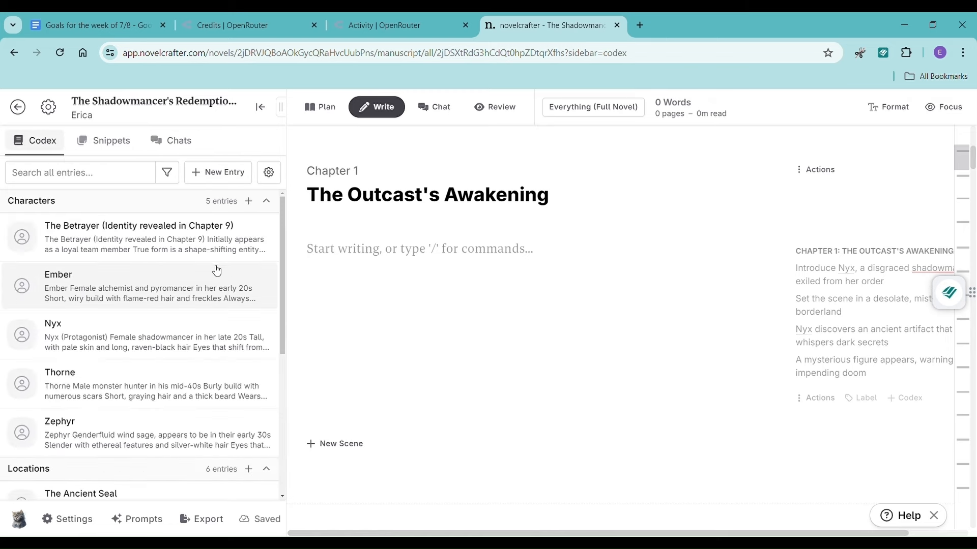
{"action": "scroll", "coordinate": [216, 270], "scroll_direction": "down", "scroll_amount": 3}
{"action": "scroll", "coordinate": [224, 270], "scroll_direction": "up", "scroll_amount": 3}
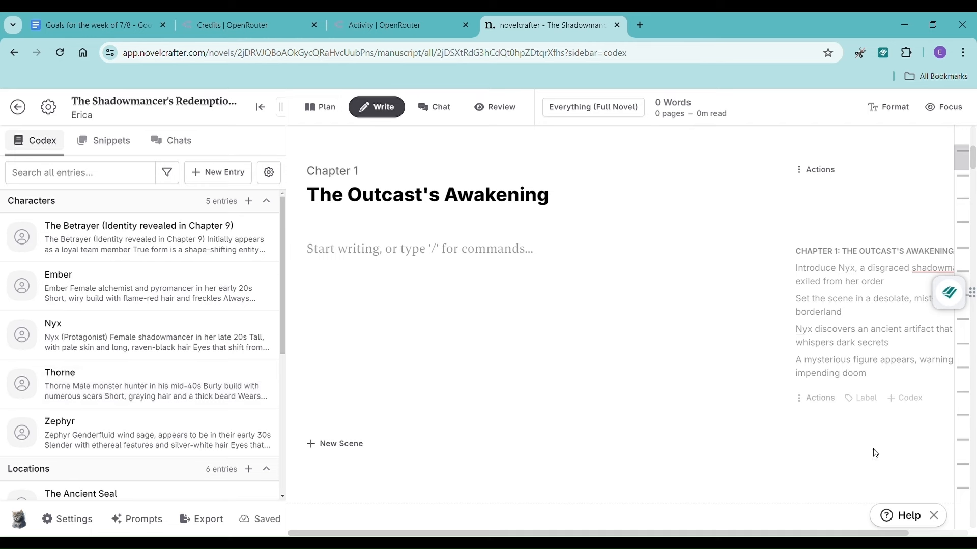
- Reopen the novella-opening chat thread and send "who are those people? is the person talking to them Nyx?"
{"action": "left_click", "coordinate": [161, 141]}
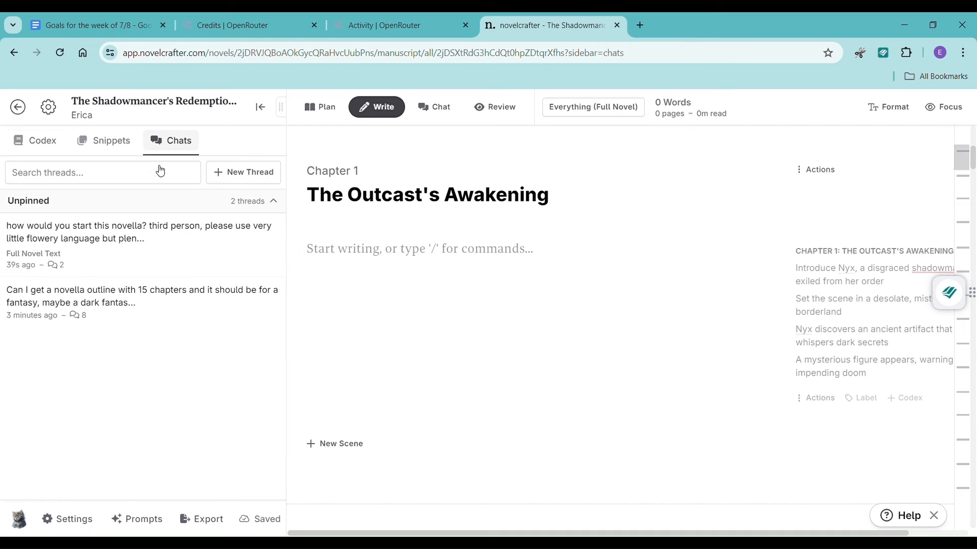
{"action": "left_click", "coordinate": [120, 232]}
{"action": "type", "text": "who are thsoe peo"}
{"action": "key", "text": "BackSpace"}
{"action": "key", "text": "BackSpace"}
{"action": "key", "text": "BackSpace"}
{"action": "key", "text": "BackSpace"}
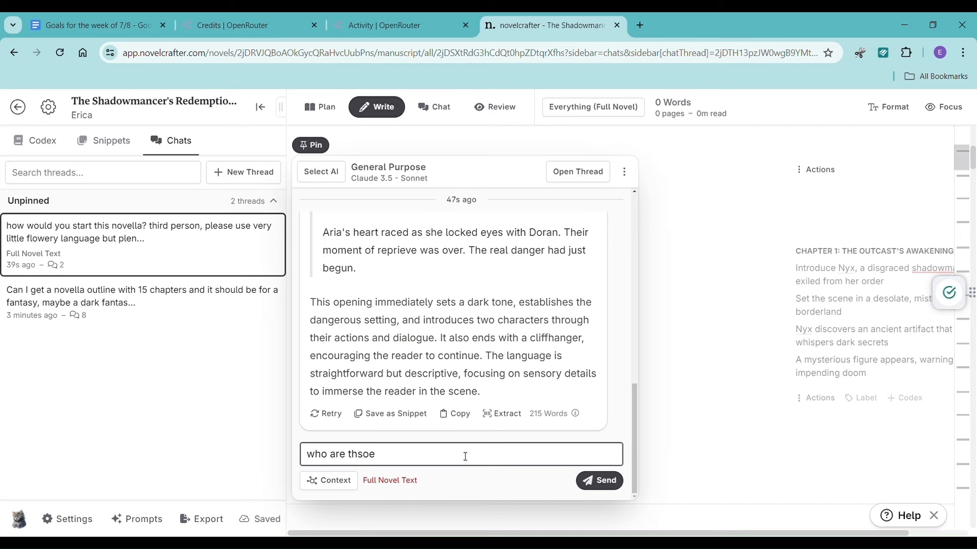
{"action": "key", "text": "BackSpace"}
{"action": "key", "text": "BackSpace"}
{"action": "key", "text": "BackSpace"}
{"action": "type", "text": "ose people? is the person"}
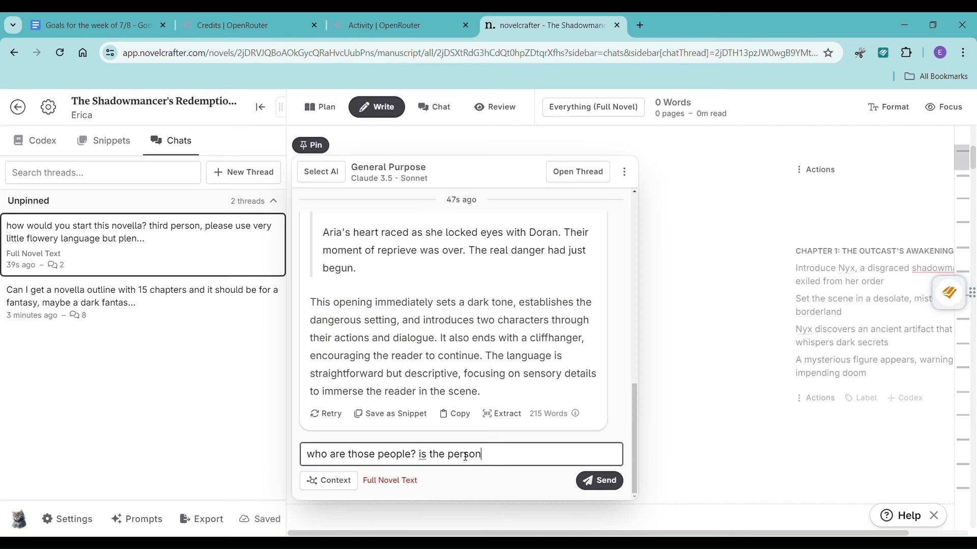
{"action": "type", "text": " talking to them Nyx?"}
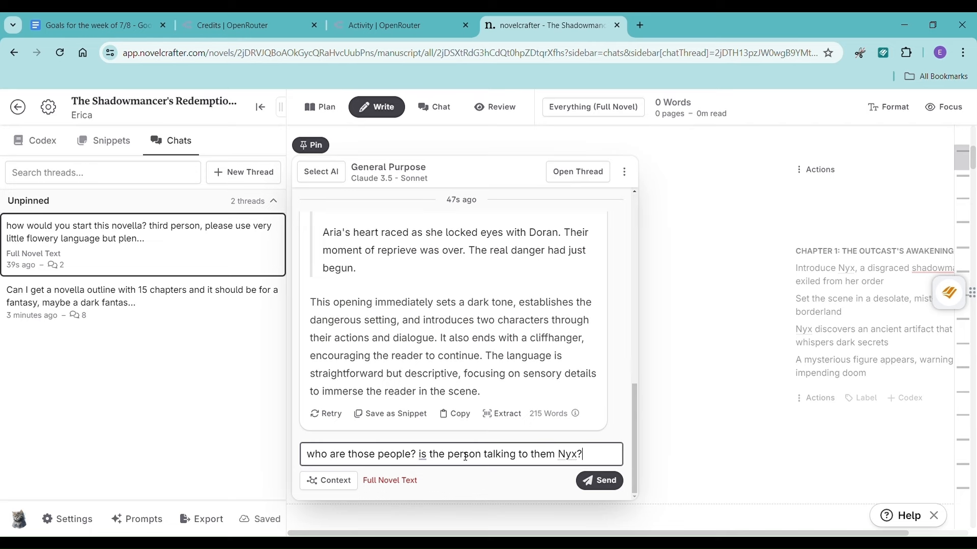
{"action": "key", "text": "Return"}
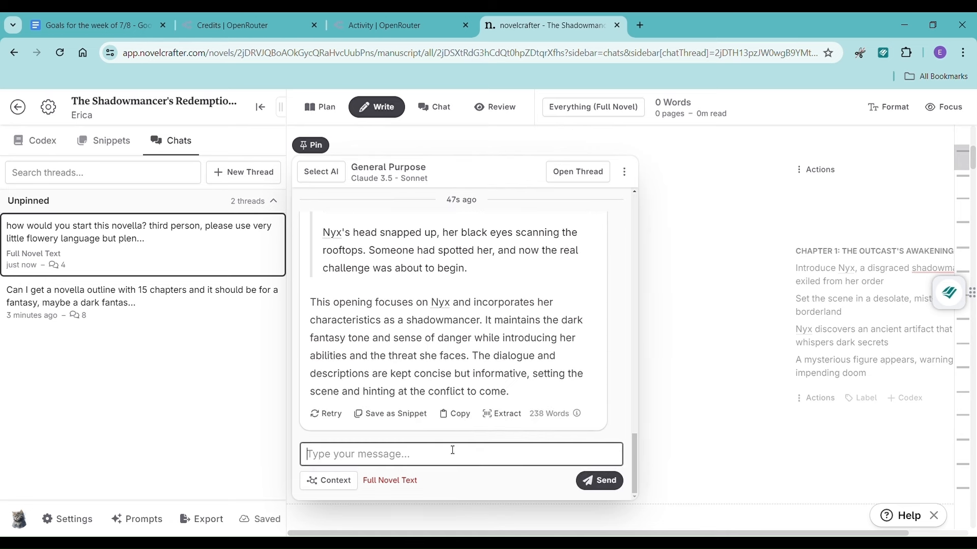
- Copy only the story passage of the AI's revised Nyx opening into Chapter 1's empty scene and start a new paragraph after it
{"action": "scroll", "coordinate": [469, 359], "scroll_direction": "up", "scroll_amount": 10}
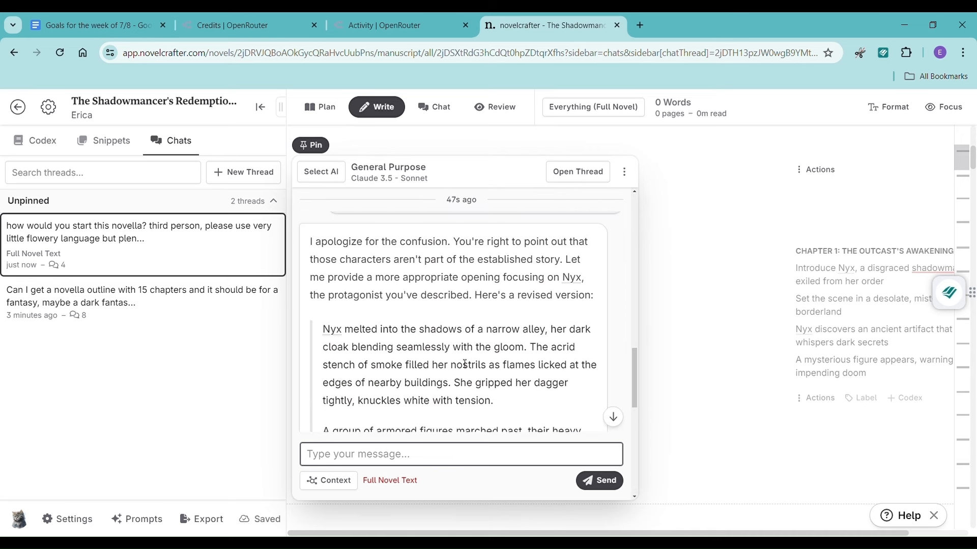
{"action": "scroll", "coordinate": [465, 364], "scroll_direction": "up", "scroll_amount": 1}
{"action": "scroll", "coordinate": [465, 364], "scroll_direction": "down", "scroll_amount": 1}
{"action": "left_click", "coordinate": [336, 331]}
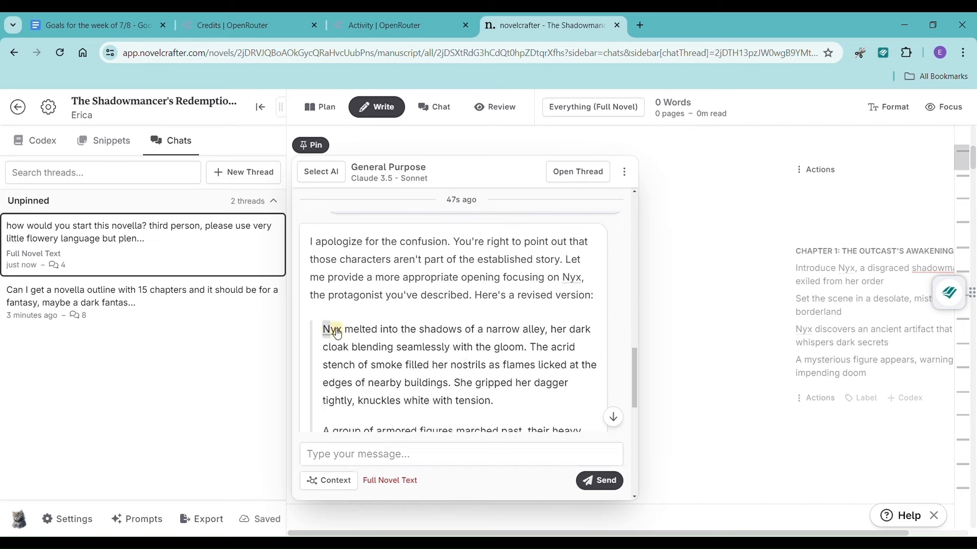
{"action": "left_click_drag", "start_coordinate": [337, 334], "coordinate": [587, 341]}
{"action": "scroll", "coordinate": [585, 397], "scroll_direction": "down", "scroll_amount": 1}
{"action": "scroll", "coordinate": [582, 405], "scroll_direction": "down", "scroll_amount": 1}
{"action": "scroll", "coordinate": [579, 410], "scroll_direction": "down", "scroll_amount": 1}
{"action": "scroll", "coordinate": [571, 415], "scroll_direction": "down", "scroll_amount": 1}
{"action": "scroll", "coordinate": [570, 415], "scroll_direction": "down", "scroll_amount": 1}
{"action": "scroll", "coordinate": [570, 422], "scroll_direction": "down", "scroll_amount": 1}
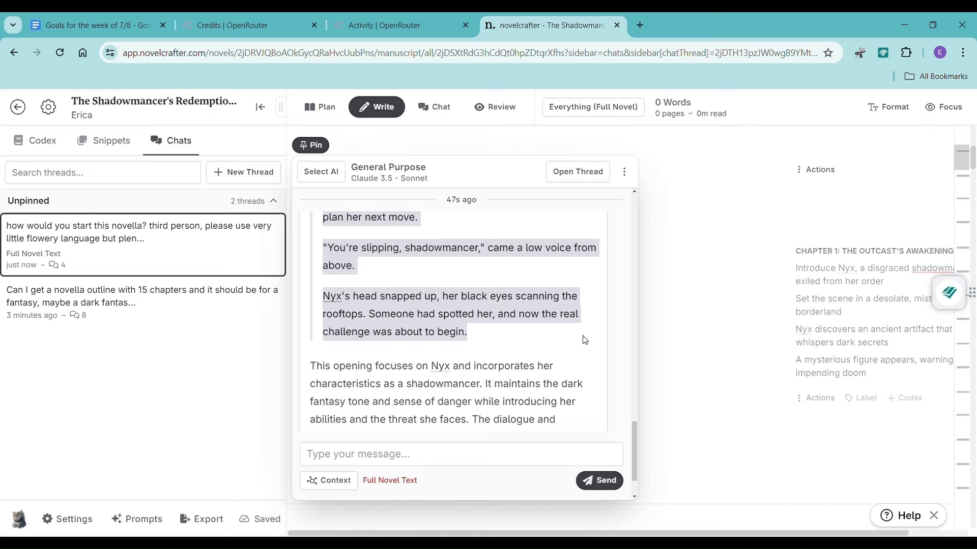
{"action": "left_click", "coordinate": [726, 384]}
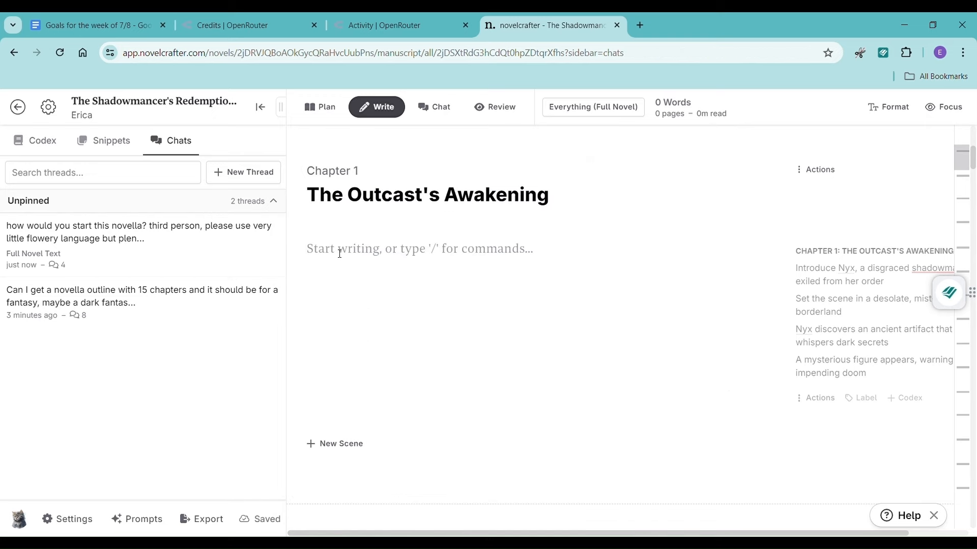
{"action": "left_click", "coordinate": [340, 253]}
{"action": "type", "text": "Nyx melted into the shadows of a narrow alley, her dark cloak blending seamlessly with the gloom. The acrid stench of smoke filled her nostrils as flames licked at the edges of nearby buildings. She gripped her dagger tightly, knuckles white with tension. A group of armored figures marched past, their heavy footsteps echoing off the stone walls. Nyx held her breath, her eyes shifting from dark gray to pitch black as she called upon her shadowmancing abilities. \"Find the witch,\" growled one of the soldiers. \"She can't have gone far.\" As they moved on, Nyx allowed herself a small sigh of relief. The danger wasn't over, but she had a moment to plan her next move. \"You're slipping, shadowmancer,\" came a low voice from above. Nyx's head snapped up, her black eyes scanning the rooftops. Someone had spotted her, and now the real challenge was about to begin."}
{"action": "scroll", "coordinate": [353, 269], "scroll_direction": "down", "scroll_amount": 3}
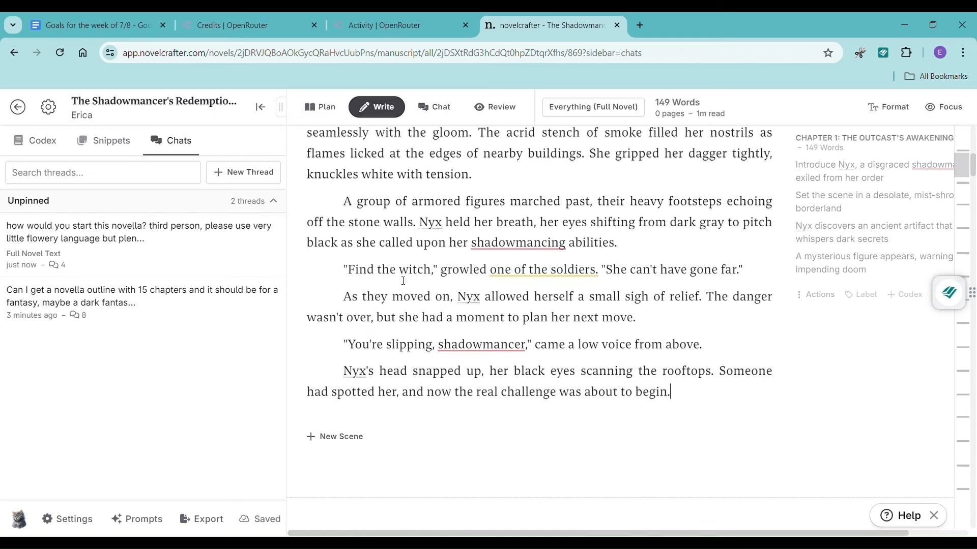
{"action": "key", "text": "Return"}
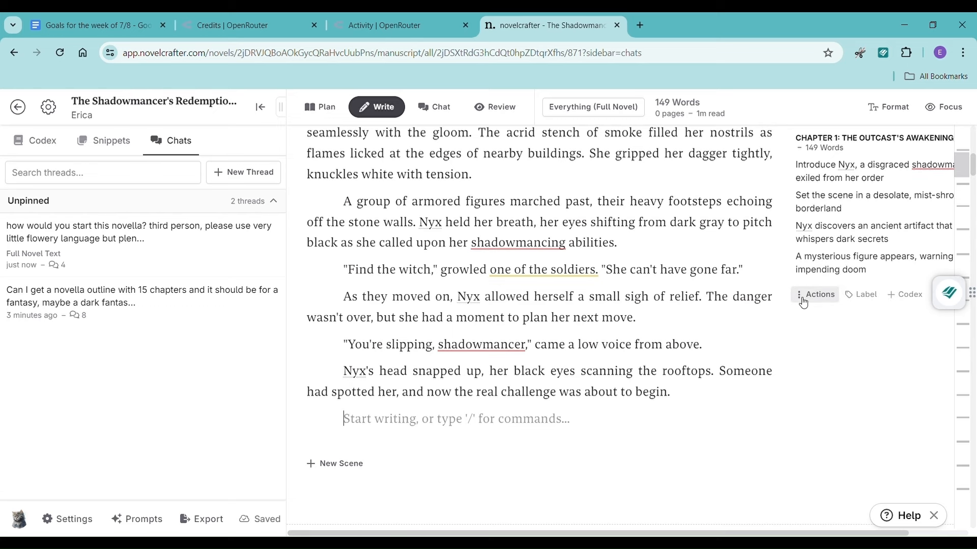
- Return to the novella-opening chat thread and send "how would you continue from here?"
{"action": "left_click", "coordinate": [143, 239]}
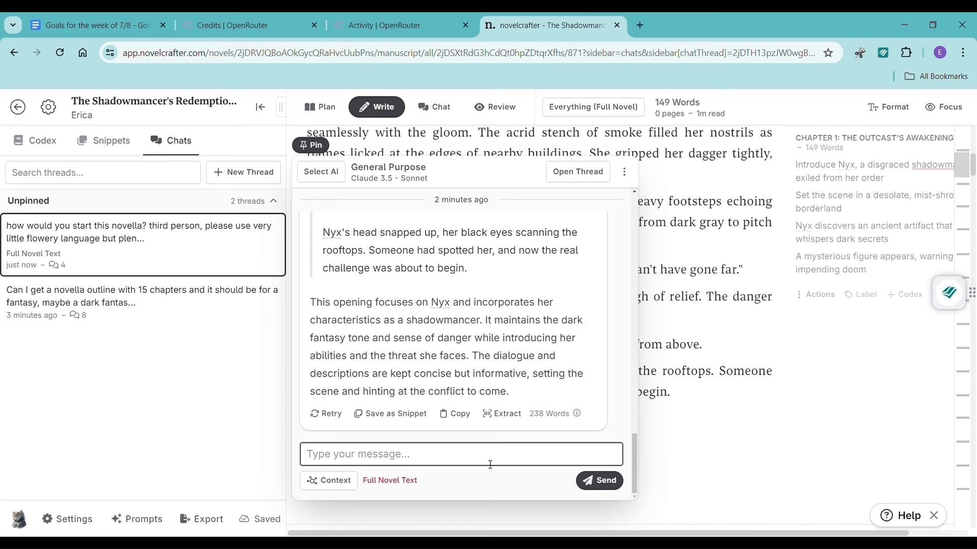
{"action": "type", "text": "how would you"}
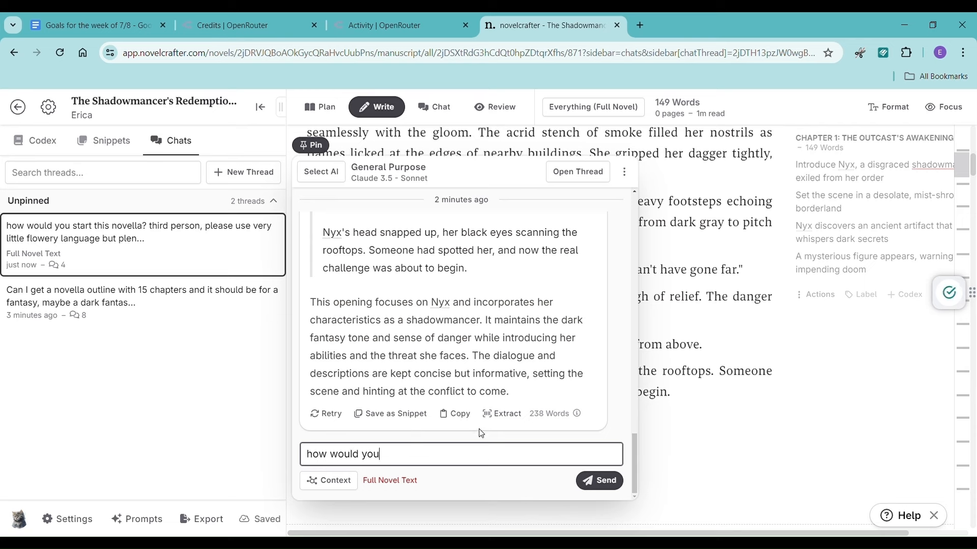
{"action": "type", "text": " continue from here?"}
{"action": "key", "text": "Return"}
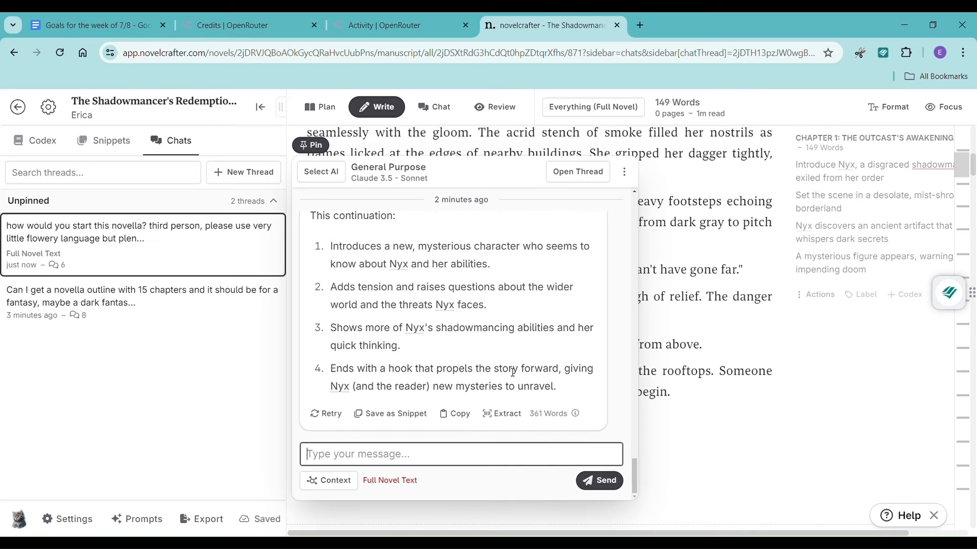
- Copy the story passage of the AI's continuation to the end of Chapter 1's scene and add a new empty paragraph
{"action": "scroll", "coordinate": [511, 371], "scroll_direction": "up", "scroll_amount": 12}
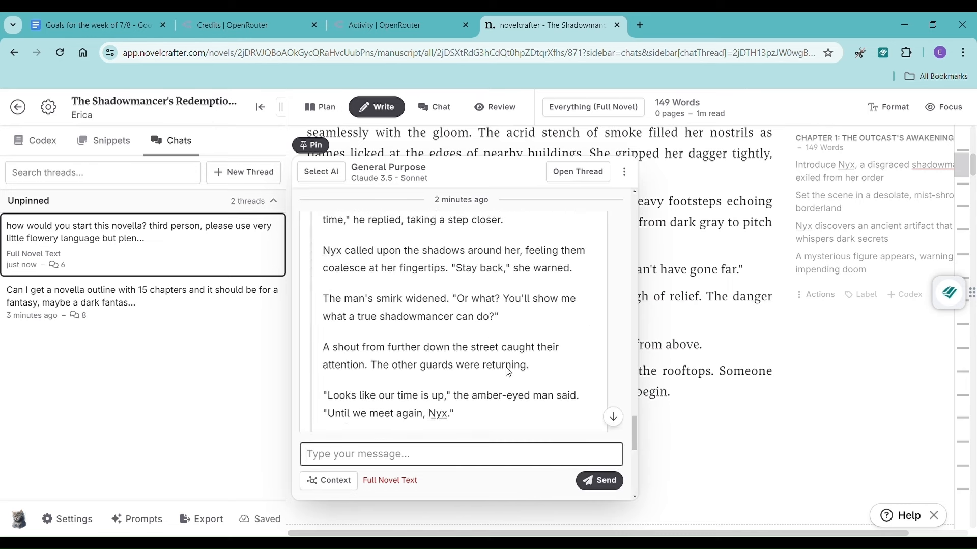
{"action": "scroll", "coordinate": [507, 372], "scroll_direction": "up", "scroll_amount": 3}
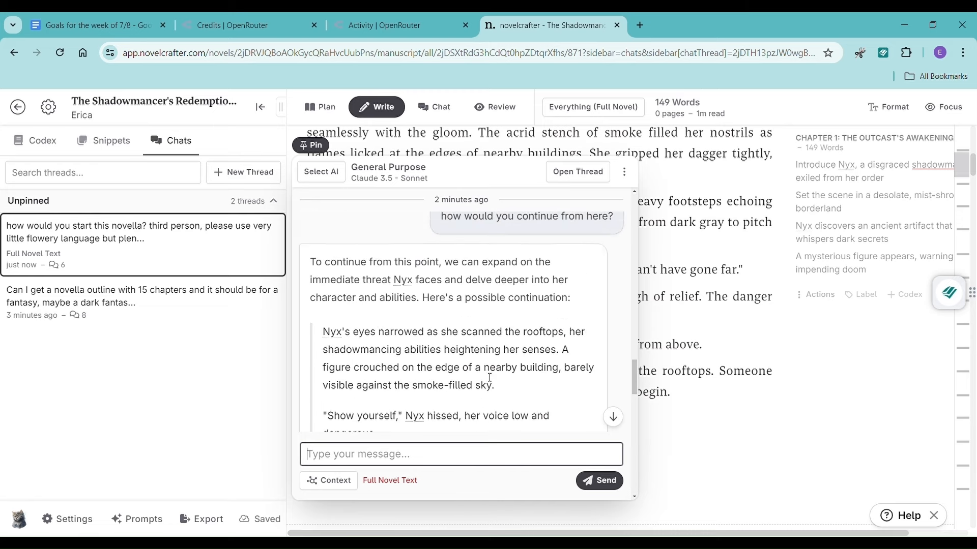
{"action": "left_click", "coordinate": [327, 338]}
{"action": "left_click_drag", "start_coordinate": [327, 338], "coordinate": [567, 321]}
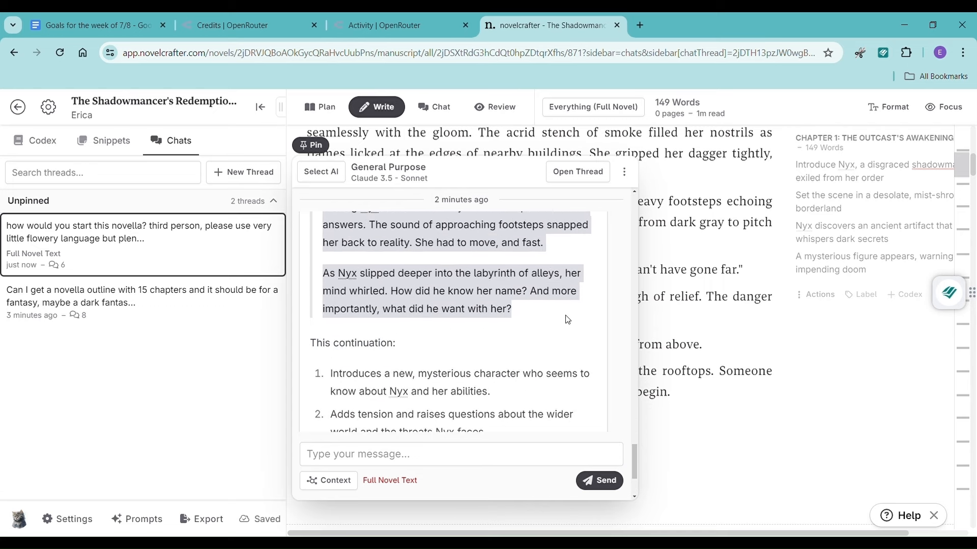
{"action": "left_click", "coordinate": [728, 390]}
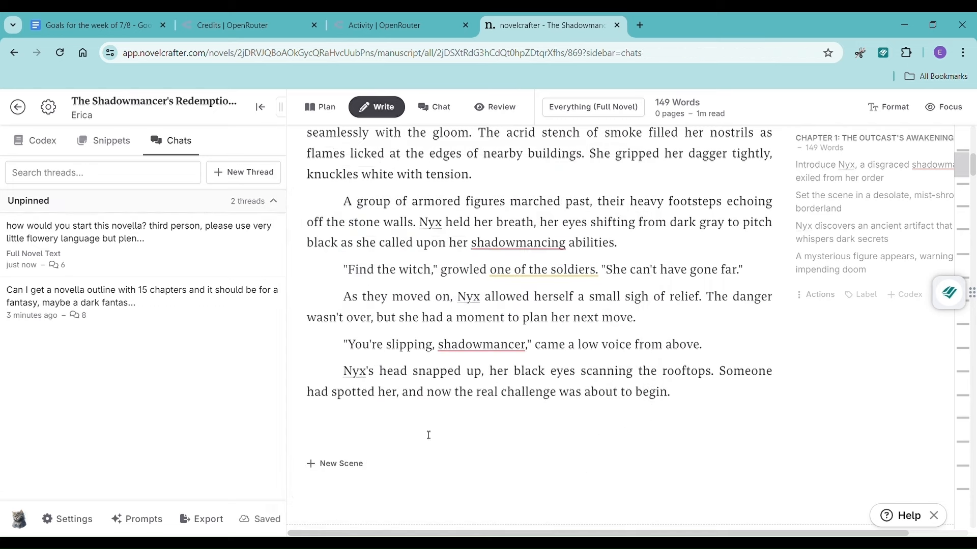
{"action": "key", "text": "Return"}
{"action": "key", "text": "ctrl+v"}
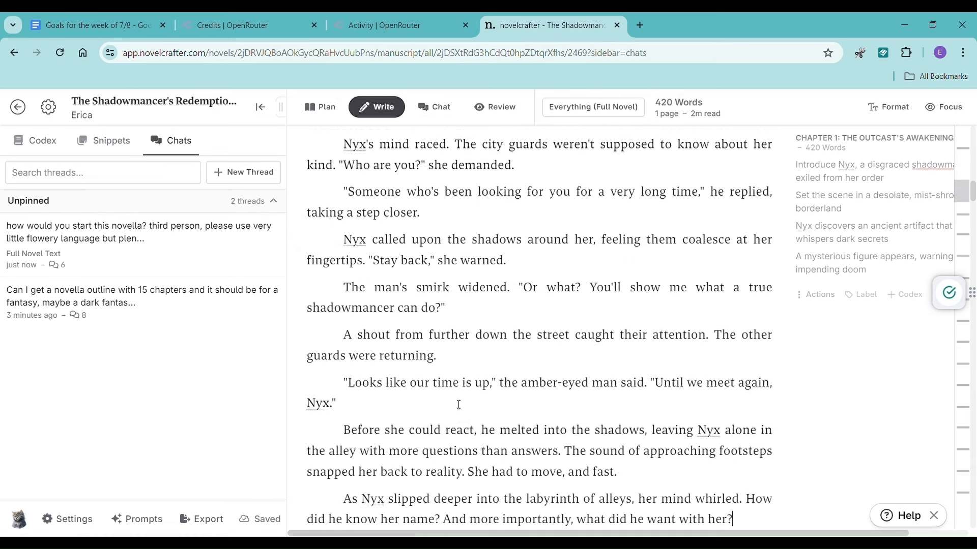
{"action": "scroll", "coordinate": [560, 384], "scroll_direction": "down", "scroll_amount": 3}
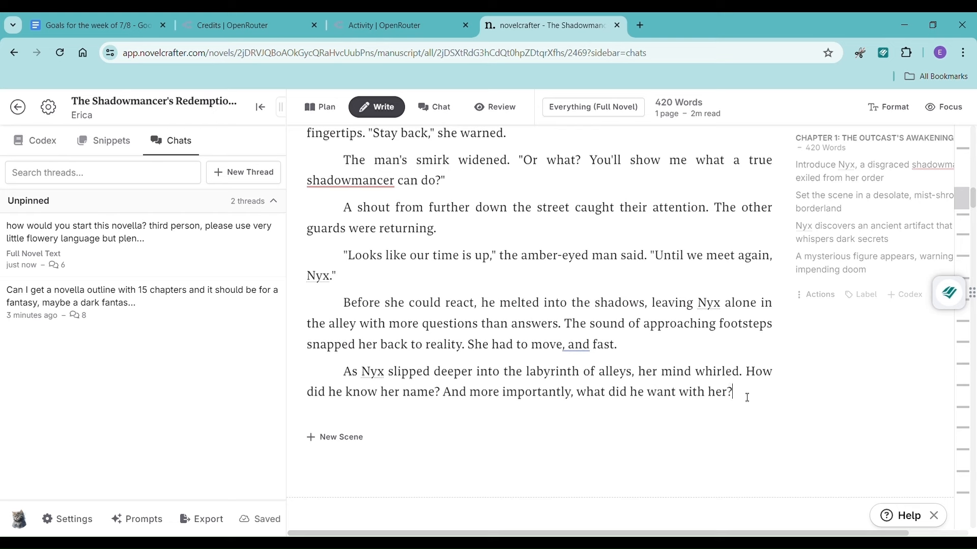
{"action": "key", "text": "Return"}
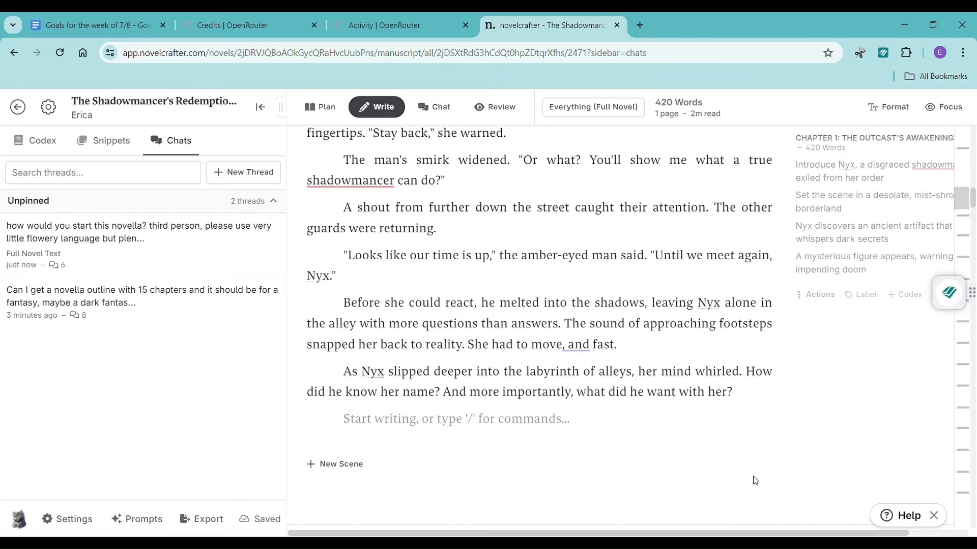
- Skim the Chapter 1 draft, then switch to OpenRouter's activity page and refresh it to check the latest request costs
{"action": "scroll", "coordinate": [728, 417], "scroll_direction": "up", "scroll_amount": 8}
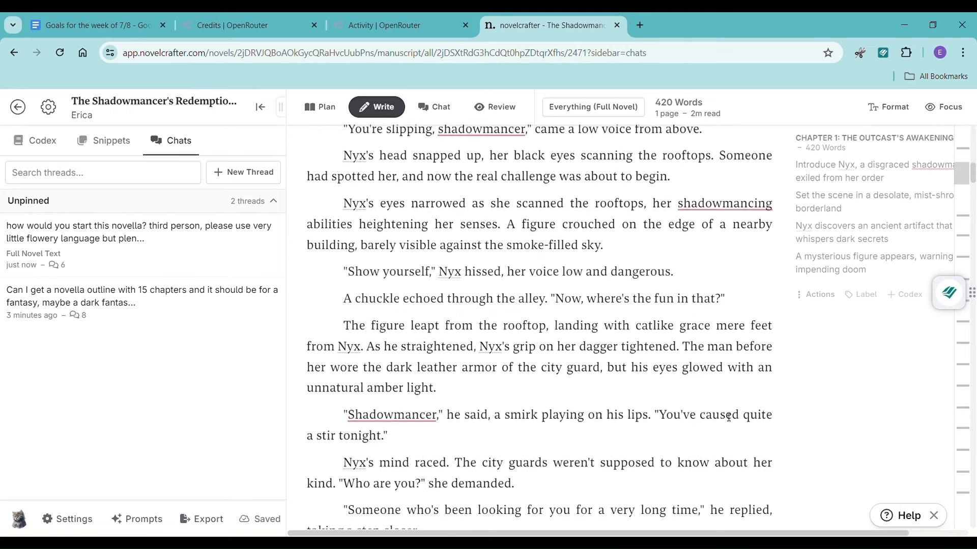
{"action": "scroll", "coordinate": [728, 417], "scroll_direction": "down", "scroll_amount": 10}
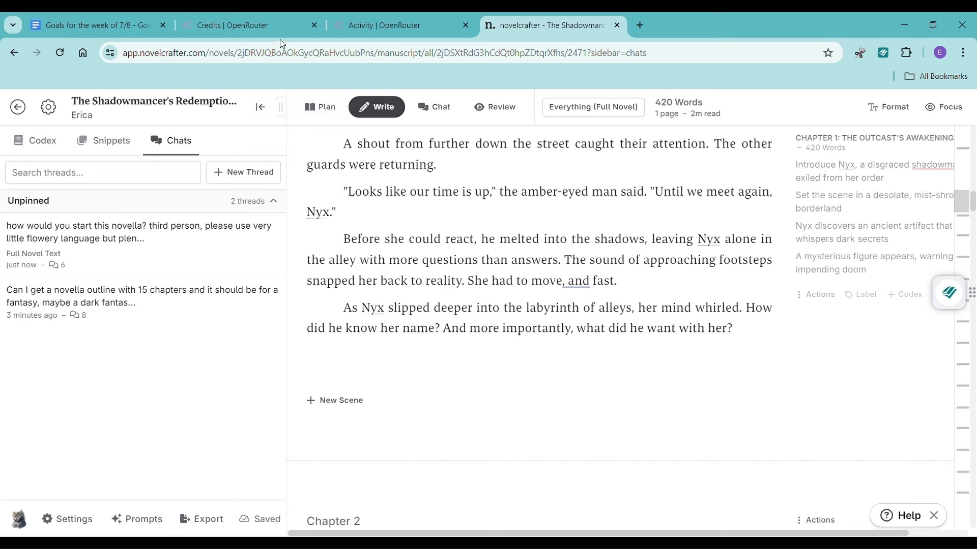
{"action": "left_click", "coordinate": [342, 28]}
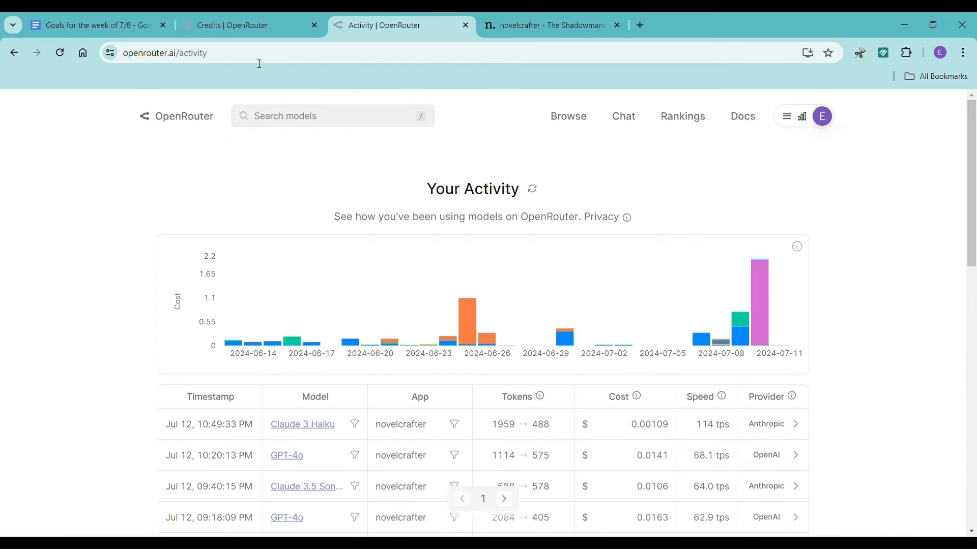
{"action": "left_click", "coordinate": [59, 53]}
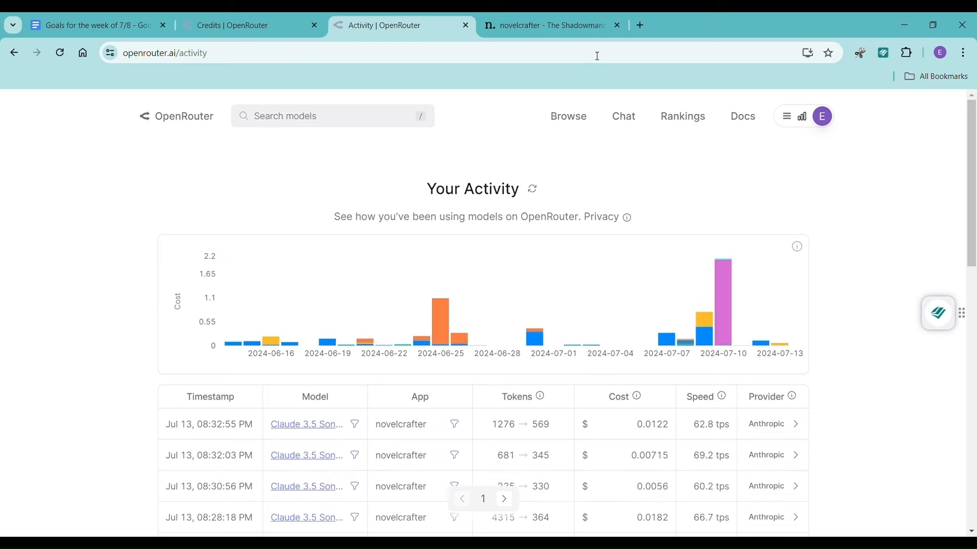
- Switch back to the novelcrafter manuscript and copy the full summary of Chapter 1's scene
{"action": "left_click", "coordinate": [572, 26]}
{"action": "left_click", "coordinate": [384, 357]}
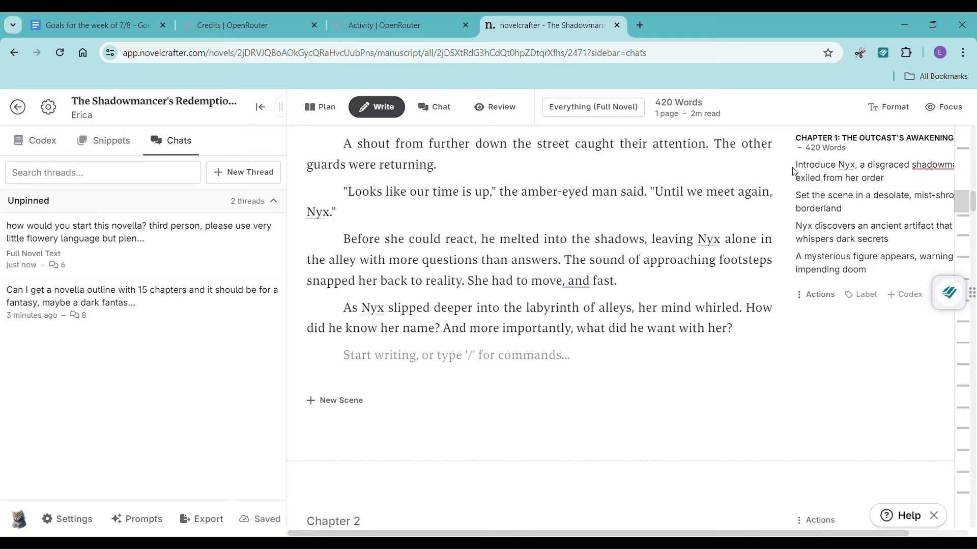
{"action": "left_click_drag", "start_coordinate": [795, 166], "coordinate": [919, 275]}
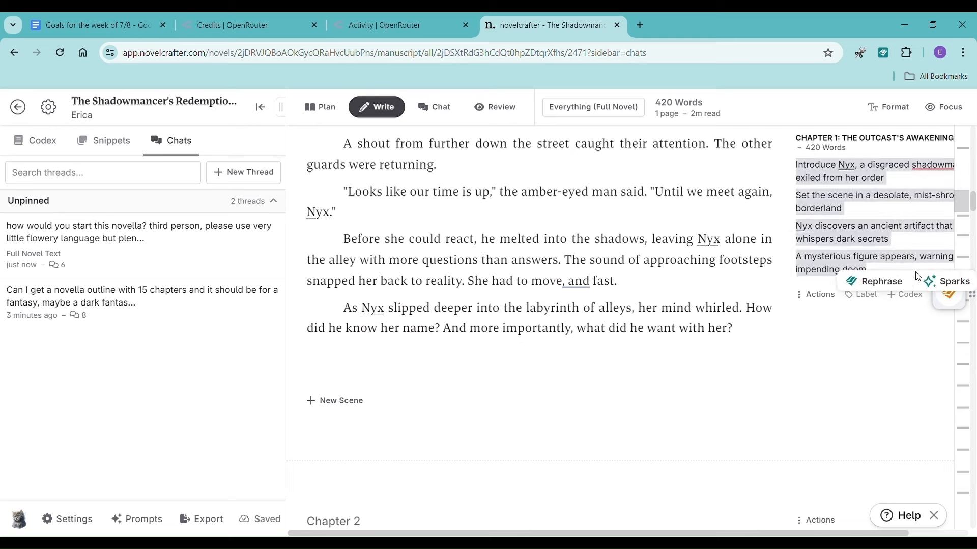
- In the novella-opening thread, send "can i get an outline for this chapter? here is the synopsis of the chapter-" followed by the copied scene summary
{"action": "left_click", "coordinate": [194, 235]}
{"action": "type", "text": "ca"}
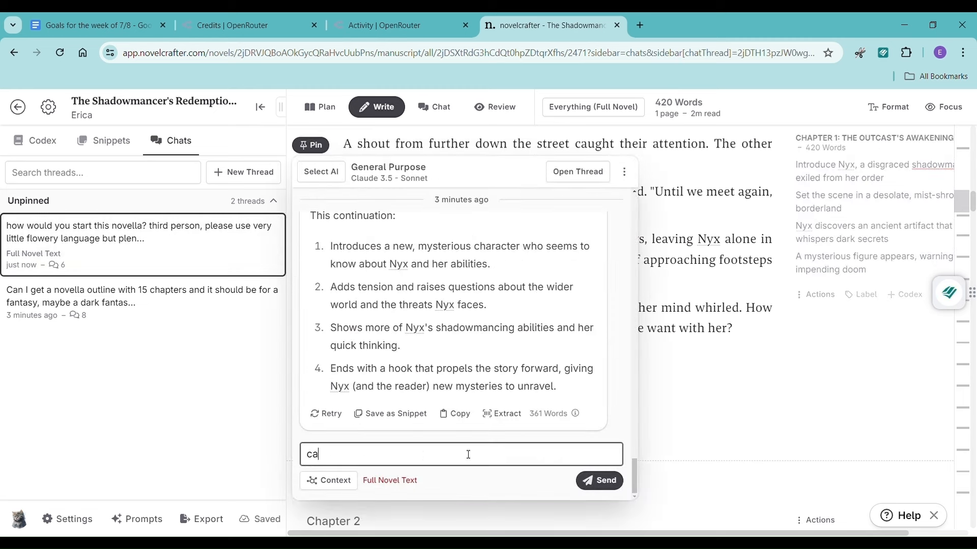
{"action": "type", "text": "n i get an outline for this"}
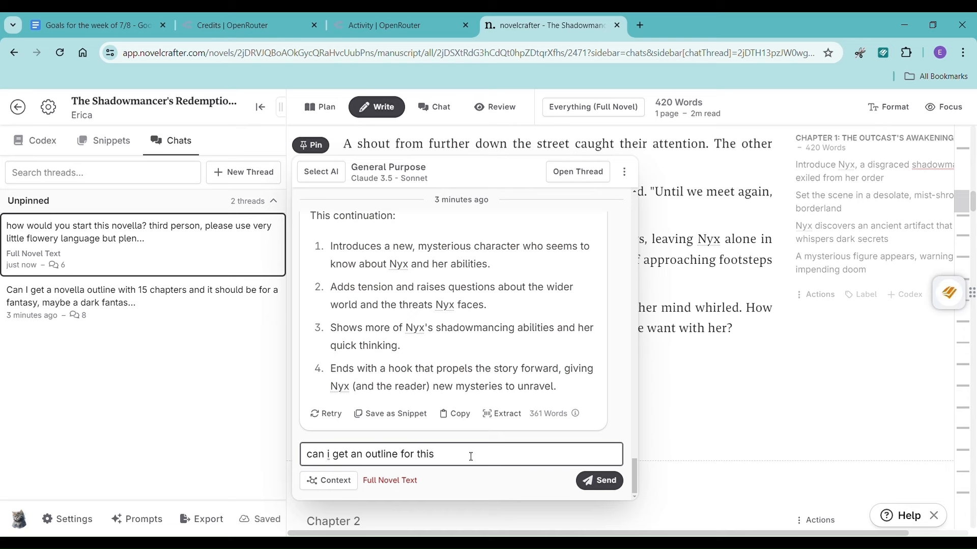
{"action": "type", "text": "? here is the synopiss"}
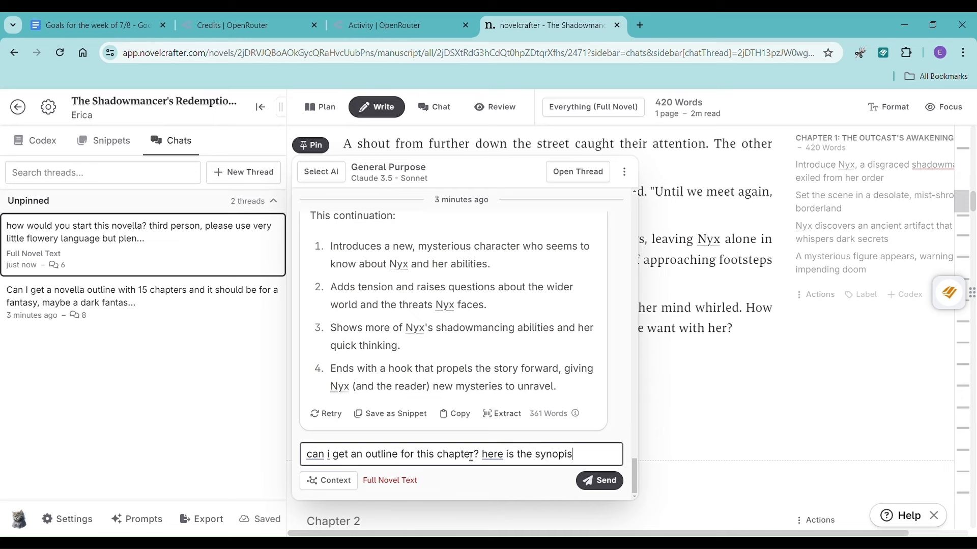
{"action": "key", "text": "BackSpace"}
{"action": "key", "text": "BackSpace"}
{"action": "type", "text": "sis of the chapter-"}
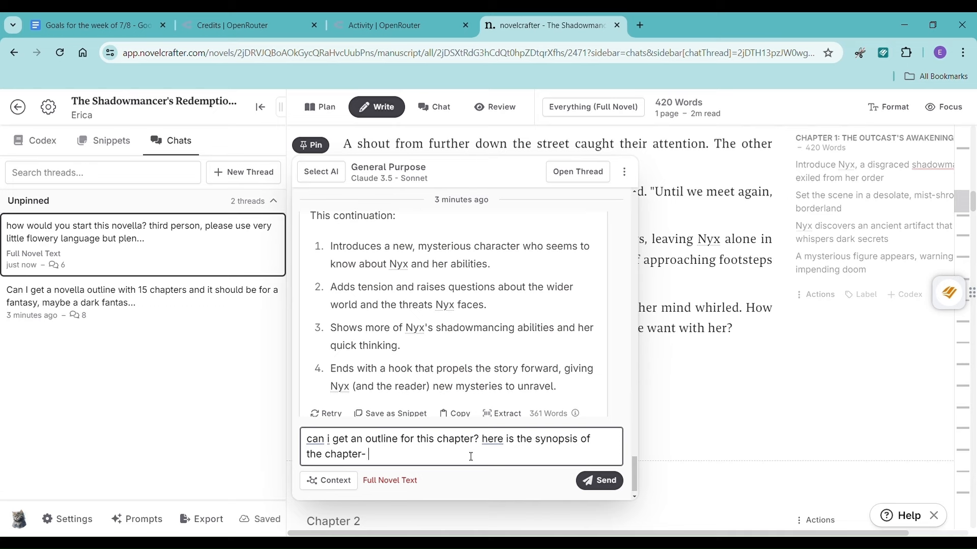
{"action": "type", "text": "Introduce Nyx, a disgraced shadowmancer exiled from her order Set the scene in a desolate, mist-shrouded borderland Nyx discovers an ancient artifact that whispers dark secrets A mysterious figure appears, warning of an impending doom"}
{"action": "key", "text": "Return"}
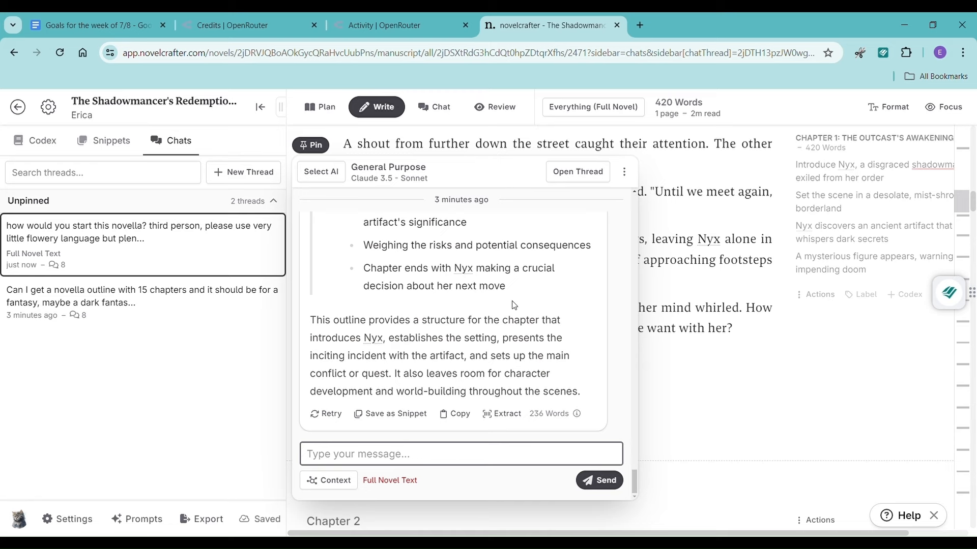
- Read through the AI's outline of Chapter 1 in the chat and return to the empty paragraph ending Chapter 1's scene
{"action": "scroll", "coordinate": [517, 306], "scroll_direction": "up", "scroll_amount": 5}
{"action": "scroll", "coordinate": [521, 293], "scroll_direction": "up", "scroll_amount": 8}
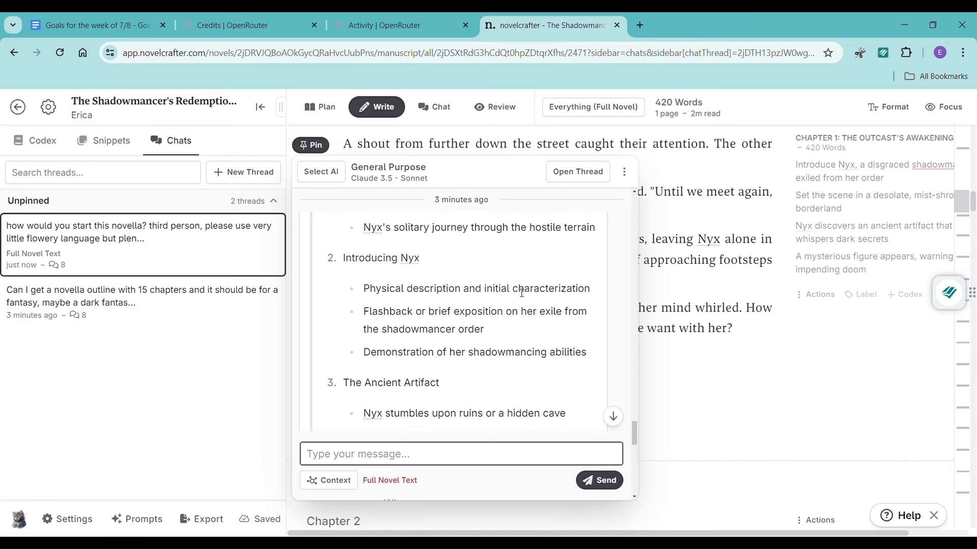
{"action": "scroll", "coordinate": [521, 293], "scroll_direction": "down", "scroll_amount": 7}
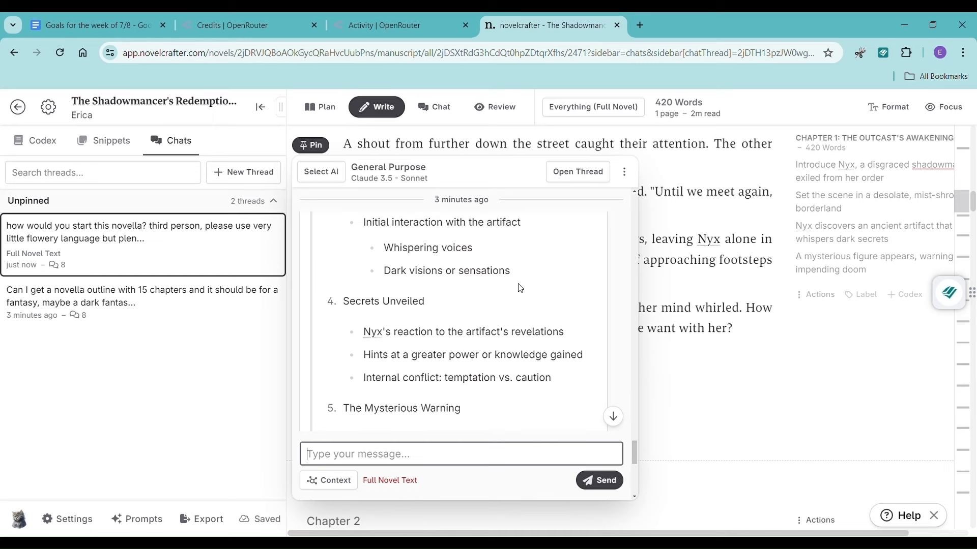
{"action": "scroll", "coordinate": [520, 288], "scroll_direction": "down", "scroll_amount": 3}
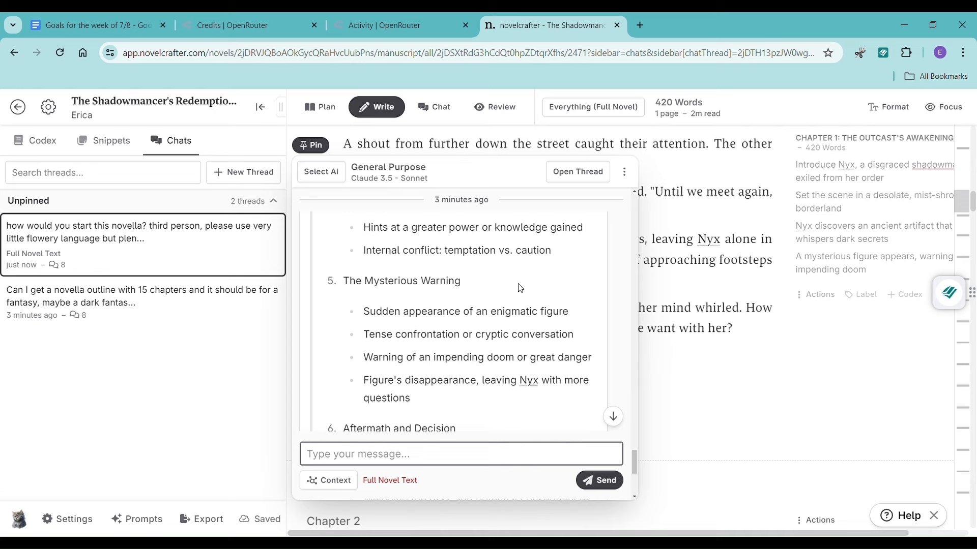
{"action": "scroll", "coordinate": [860, 340], "scroll_direction": "down", "scroll_amount": 4}
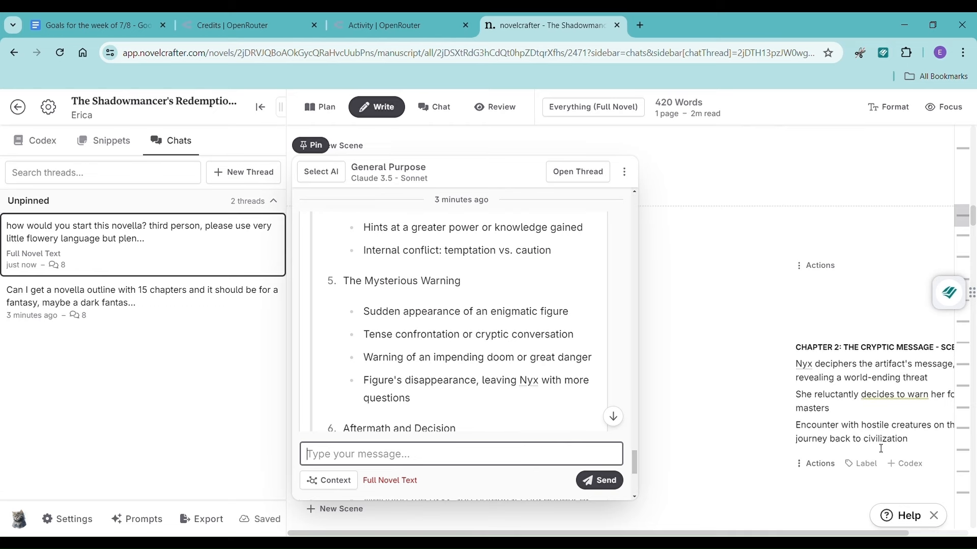
{"action": "scroll", "coordinate": [503, 361], "scroll_direction": "down", "scroll_amount": 3}
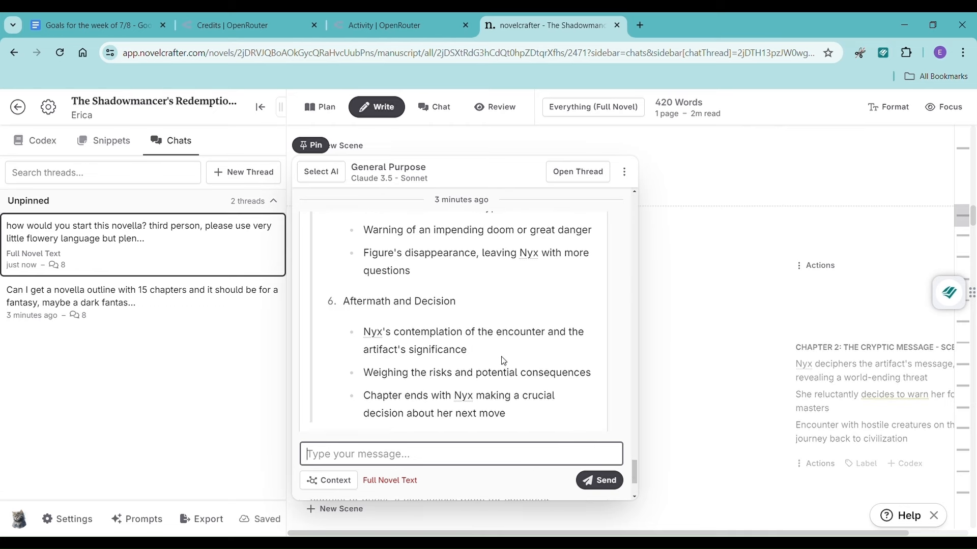
{"action": "scroll", "coordinate": [504, 361], "scroll_direction": "down", "scroll_amount": 3}
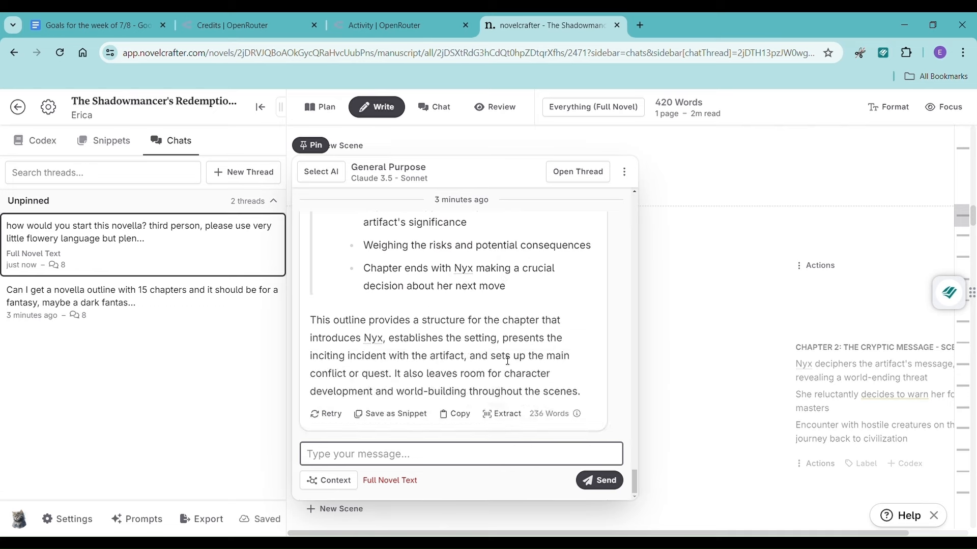
{"action": "scroll", "coordinate": [806, 396], "scroll_direction": "up", "scroll_amount": 5}
{"action": "scroll", "coordinate": [806, 396], "scroll_direction": "down", "scroll_amount": 3}
{"action": "left_click", "coordinate": [754, 403]}
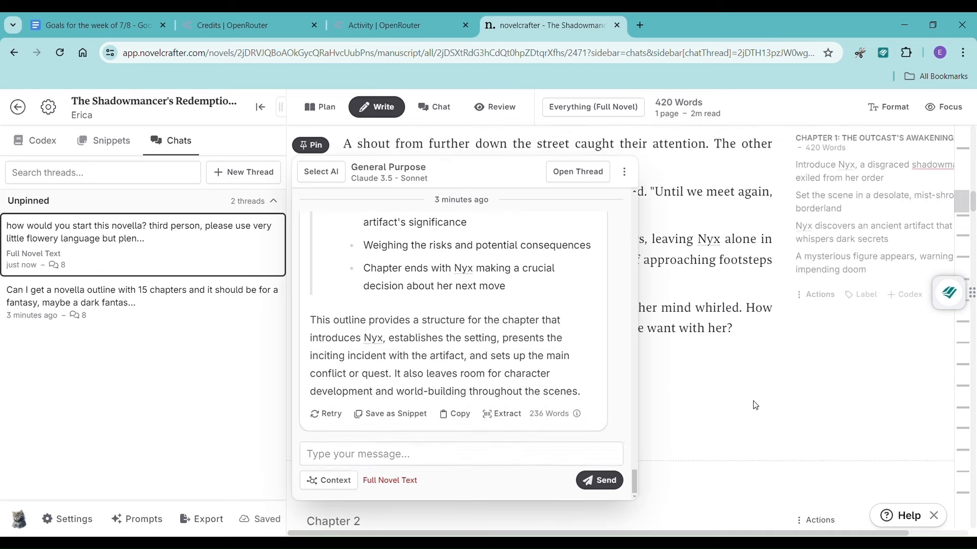
{"action": "left_click", "coordinate": [459, 363]}
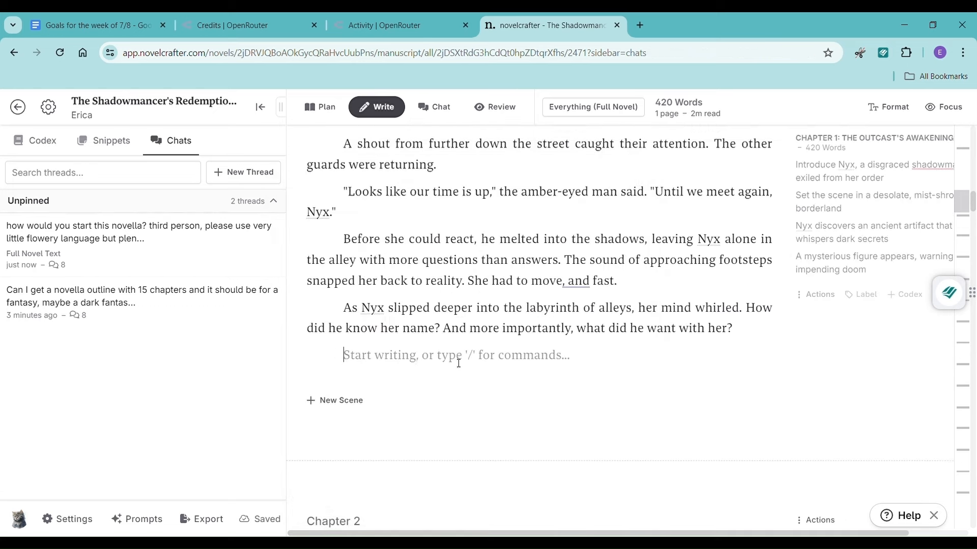
- In the novella-opening thread, send "please continue the chapter, you can just give the prose, not the explanation, thank you"
{"action": "left_click", "coordinate": [163, 253]}
{"action": "type", "text": "please tocn"}
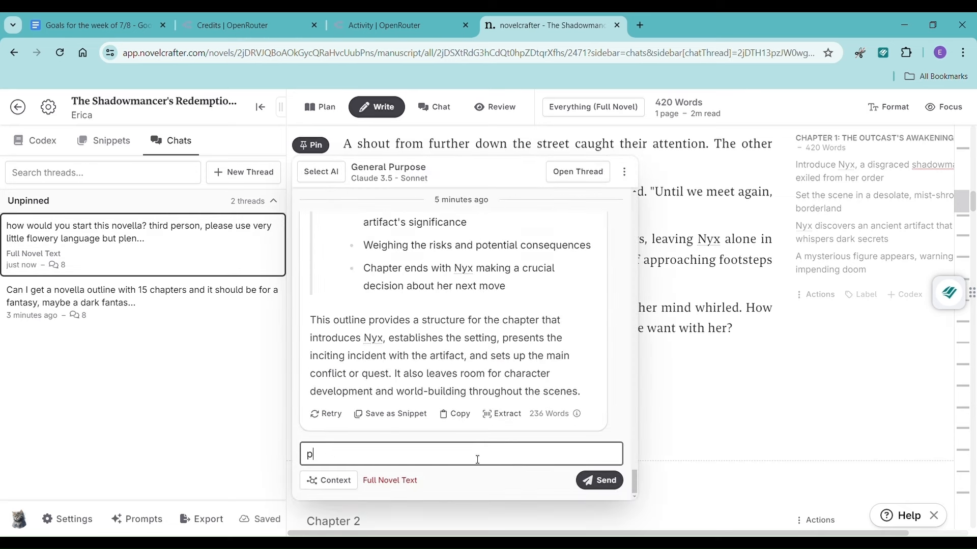
{"action": "key", "text": "BackSpace"}
{"action": "key", "text": "BackSpace"}
{"action": "key", "text": "BackSpace"}
{"action": "key", "text": "BackSpace"}
{"action": "type", "text": "continue the cha"}
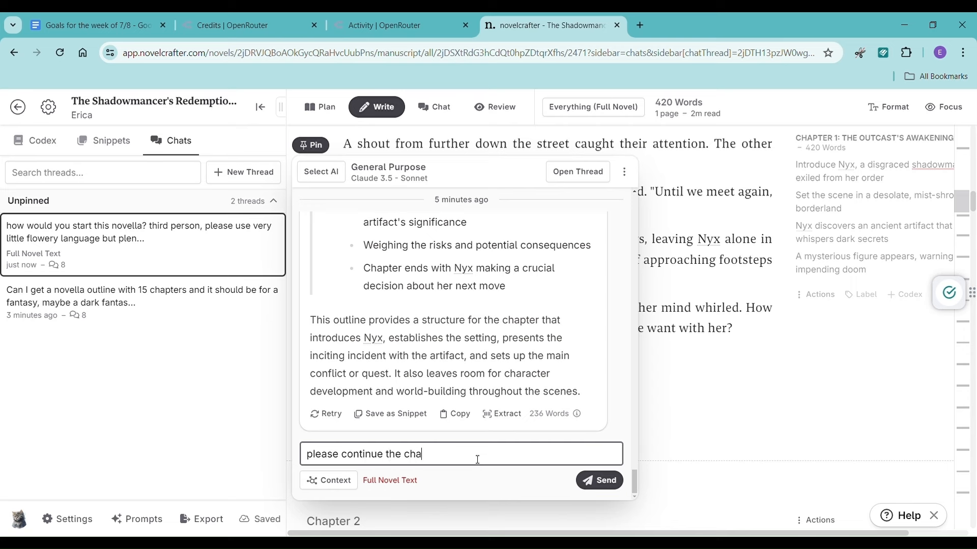
{"action": "type", "text": "pter, you can just give the prose,"}
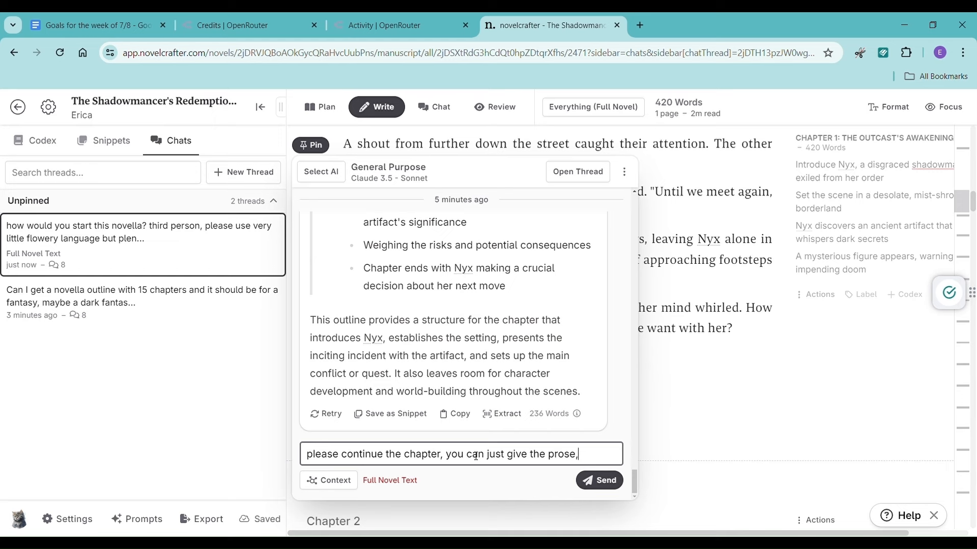
{"action": "type", "text": " not the explana"}
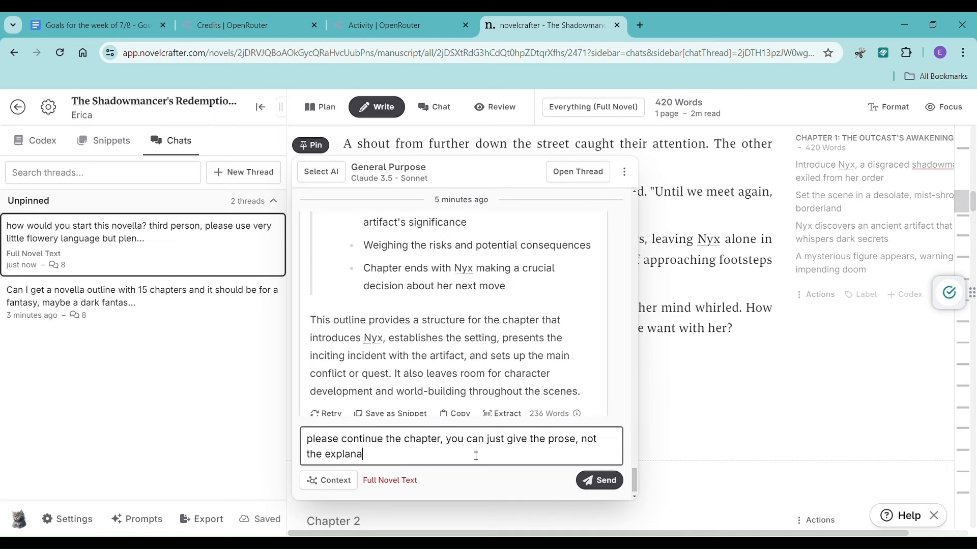
{"action": "type", "text": "tion, thank you"}
{"action": "key", "text": "Return"}
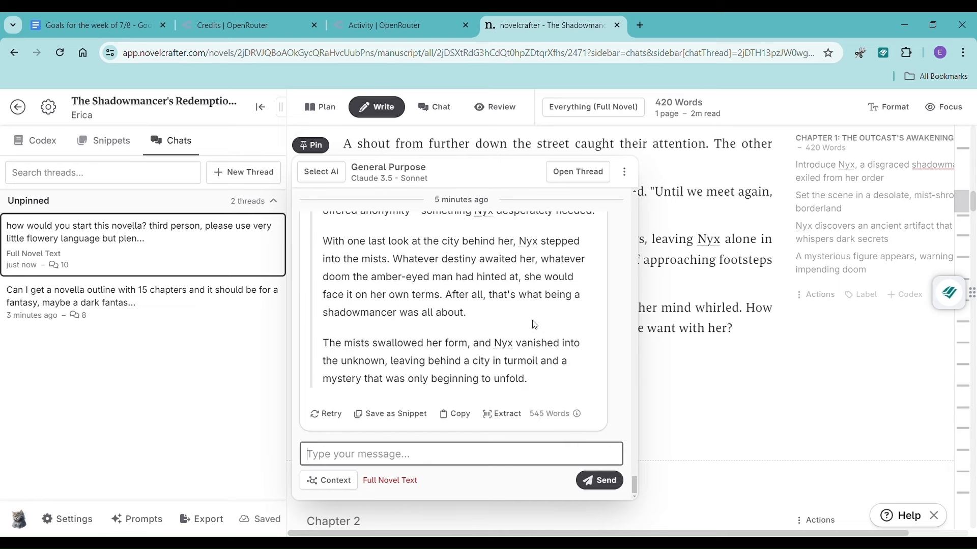
- Copy the AI's newest prose reply into the empty paragraph ending Chapter 1's scene and add another empty paragraph after it
{"action": "scroll", "coordinate": [412, 316], "scroll_direction": "up", "scroll_amount": 6}
{"action": "scroll", "coordinate": [412, 316], "scroll_direction": "up", "scroll_amount": 10}
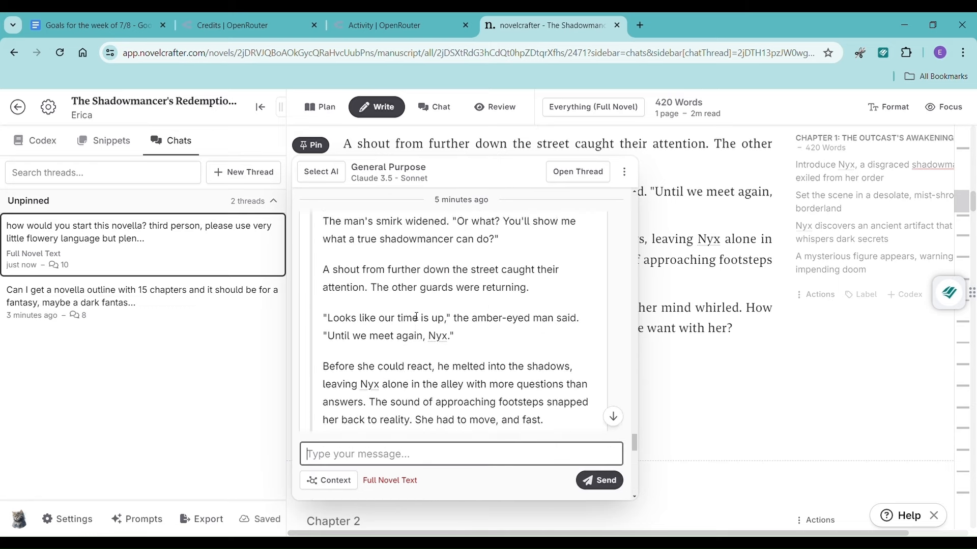
{"action": "scroll", "coordinate": [413, 316], "scroll_direction": "up", "scroll_amount": 3}
{"action": "scroll", "coordinate": [413, 317], "scroll_direction": "up", "scroll_amount": 4}
{"action": "scroll", "coordinate": [508, 384], "scroll_direction": "down", "scroll_amount": 20}
{"action": "left_click_drag", "start_coordinate": [323, 254], "coordinate": [557, 381]}
{"action": "scroll", "coordinate": [553, 372], "scroll_direction": "down", "scroll_amount": 3}
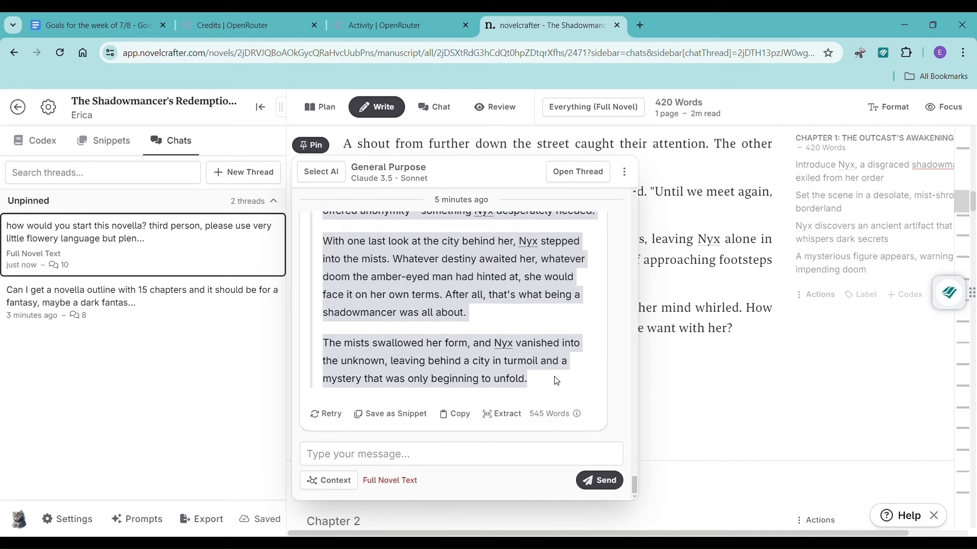
{"action": "left_click", "coordinate": [712, 424]}
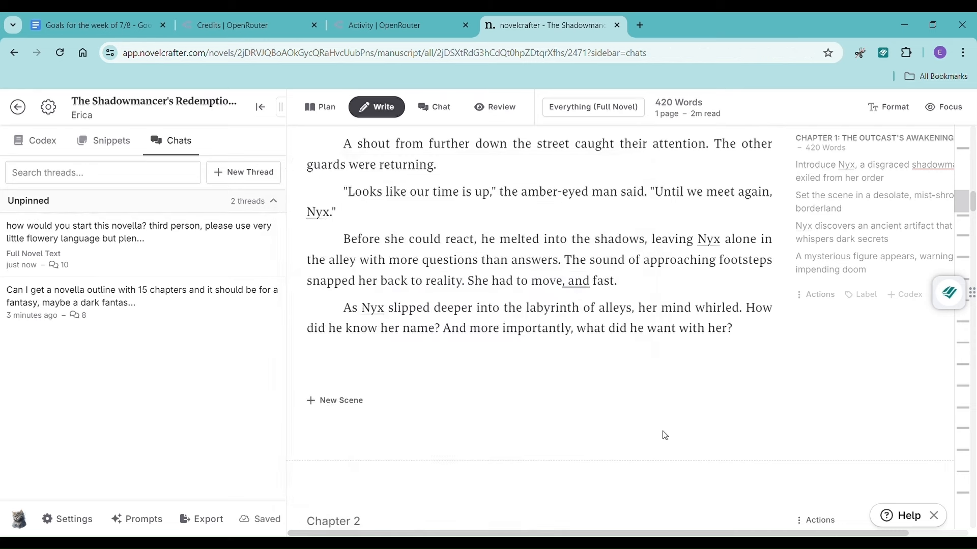
{"action": "left_click", "coordinate": [364, 356]}
{"action": "key", "text": "ctrl+v"}
{"action": "scroll", "coordinate": [490, 351], "scroll_direction": "down", "scroll_amount": 4}
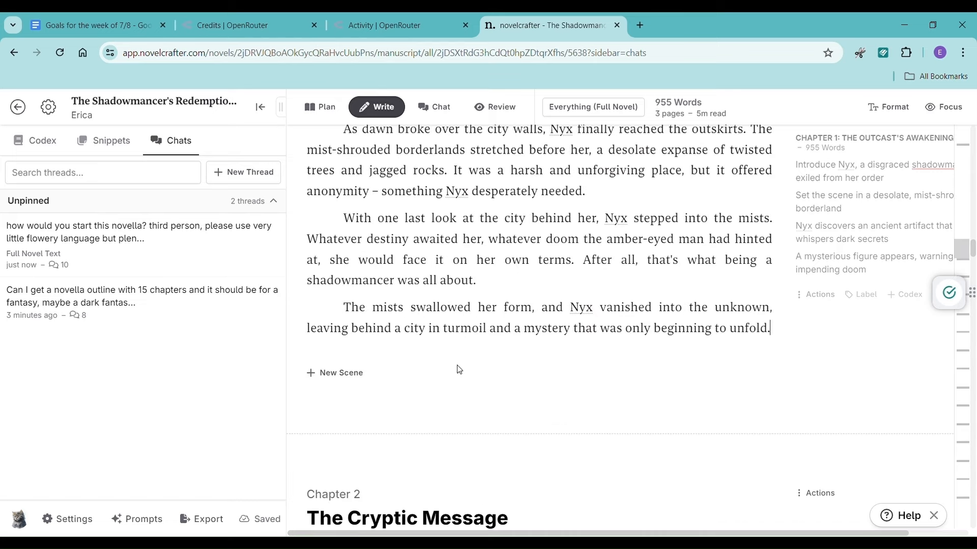
{"action": "scroll", "coordinate": [516, 338], "scroll_direction": "up", "scroll_amount": 1}
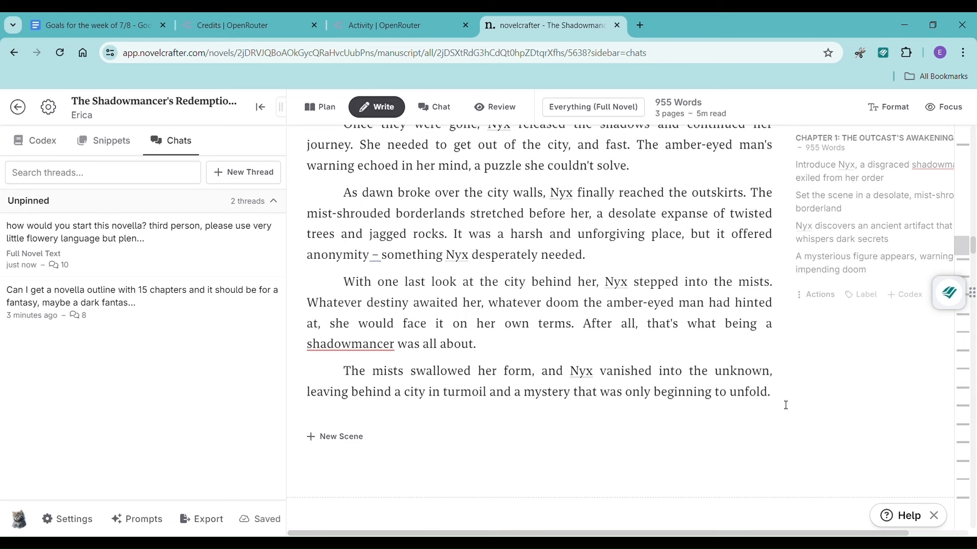
{"action": "key", "text": "Return"}
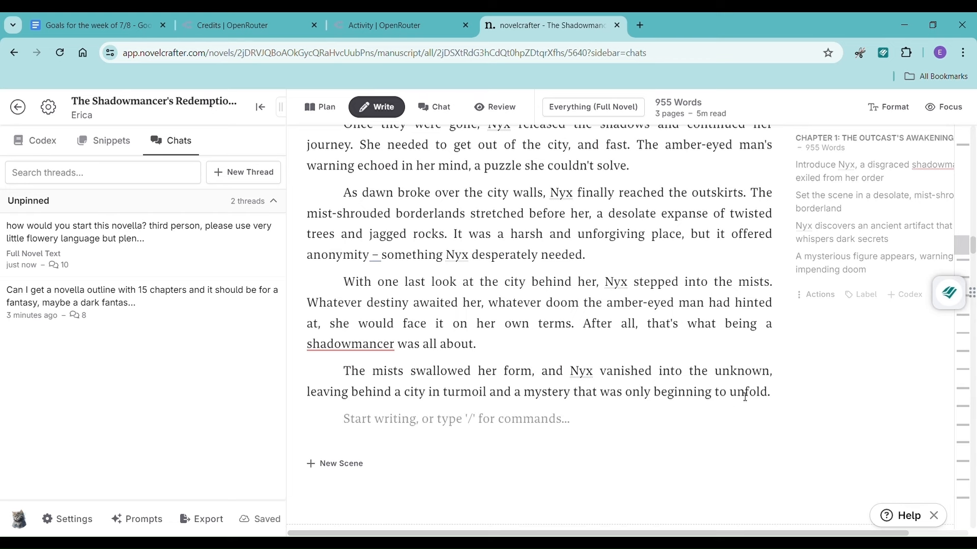
- Reopen the novella-opening thread, draft "please continue", and review the last sections of the AI's Chapter 1 outline
{"action": "scroll", "coordinate": [845, 278], "scroll_direction": "down", "scroll_amount": 5}
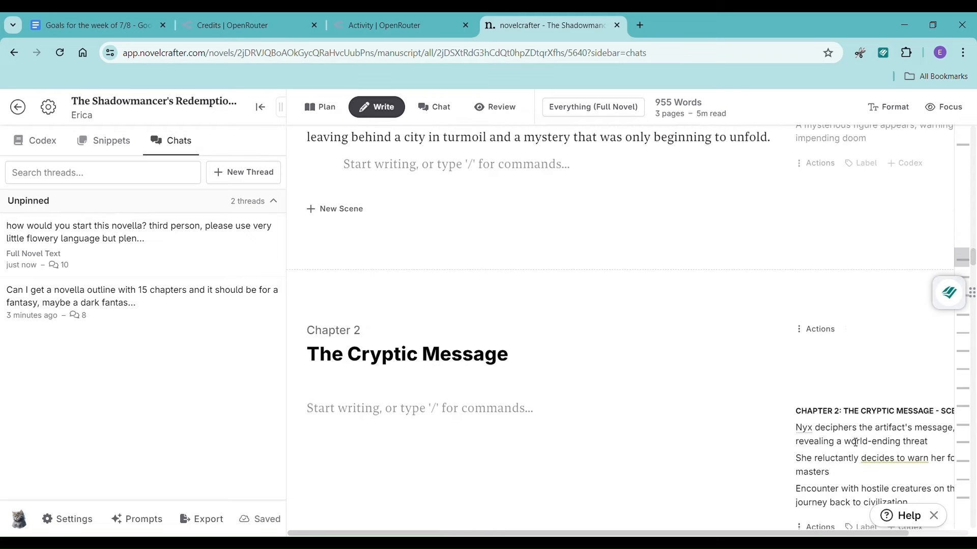
{"action": "scroll", "coordinate": [615, 460], "scroll_direction": "up", "scroll_amount": 4}
{"action": "left_click", "coordinate": [218, 248]}
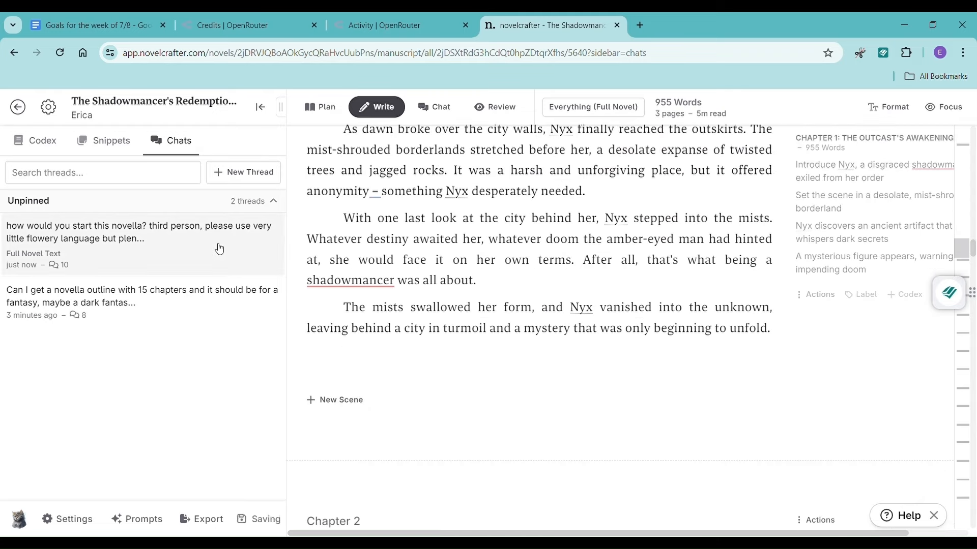
{"action": "type", "text": "pl"}
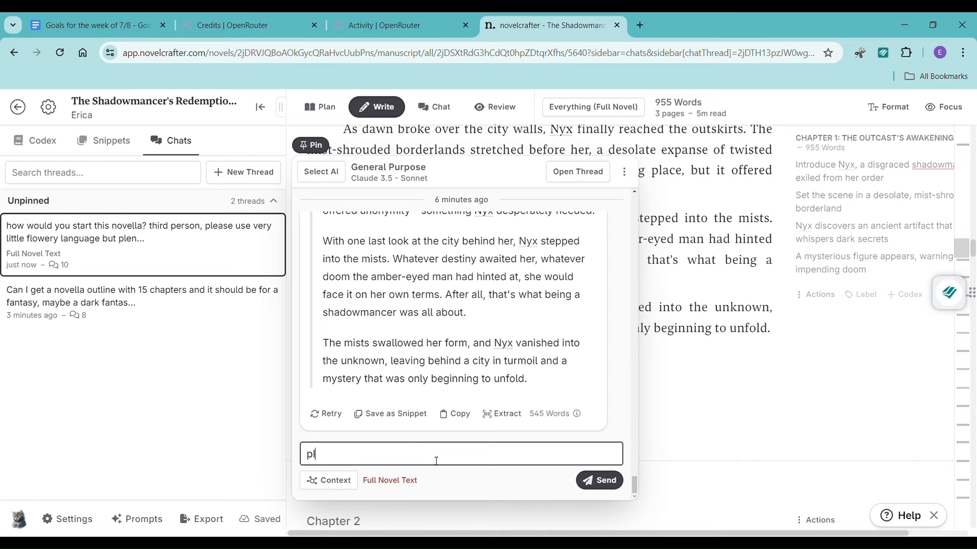
{"action": "type", "text": "ease continue"}
{"action": "scroll", "coordinate": [448, 336], "scroll_direction": "up", "scroll_amount": 15}
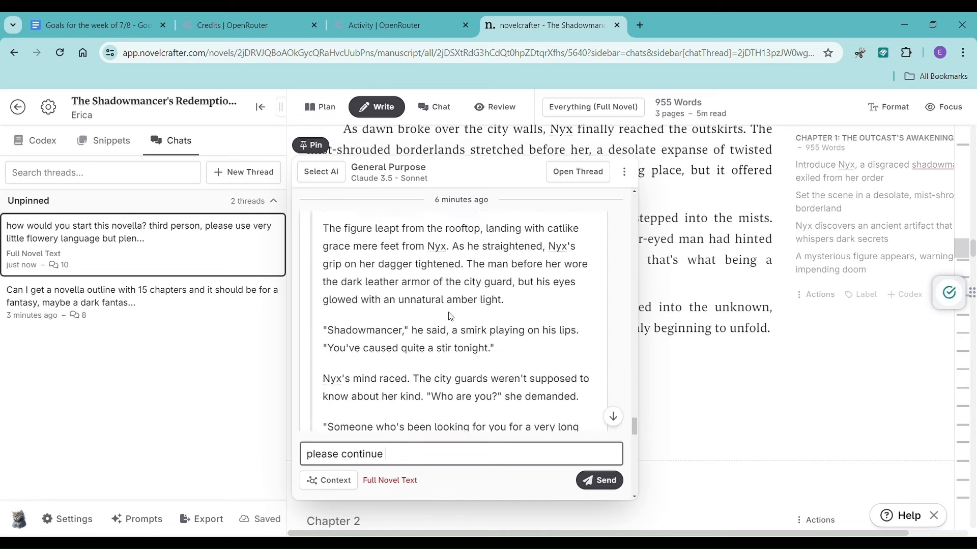
{"action": "scroll", "coordinate": [451, 317], "scroll_direction": "up", "scroll_amount": 4}
{"action": "scroll", "coordinate": [451, 317], "scroll_direction": "down", "scroll_amount": 4}
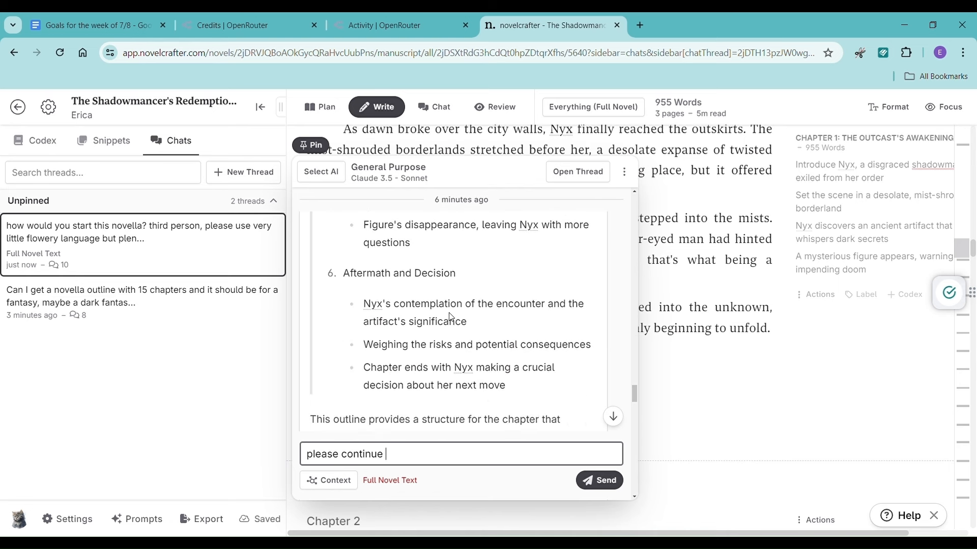
{"action": "scroll", "coordinate": [506, 291], "scroll_direction": "up", "scroll_amount": 4}
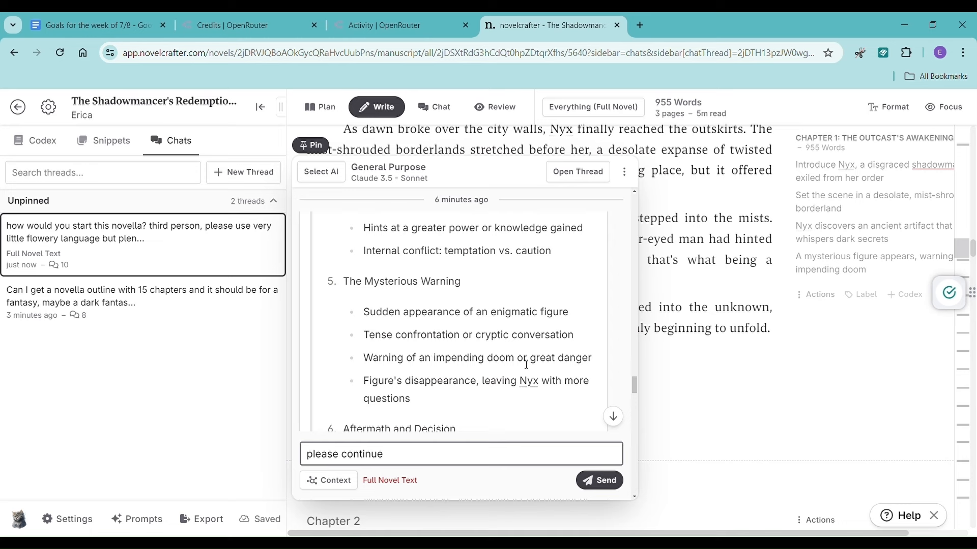
{"action": "scroll", "coordinate": [526, 364], "scroll_direction": "up", "scroll_amount": 1}
{"action": "scroll", "coordinate": [524, 365], "scroll_direction": "down", "scroll_amount": 5}
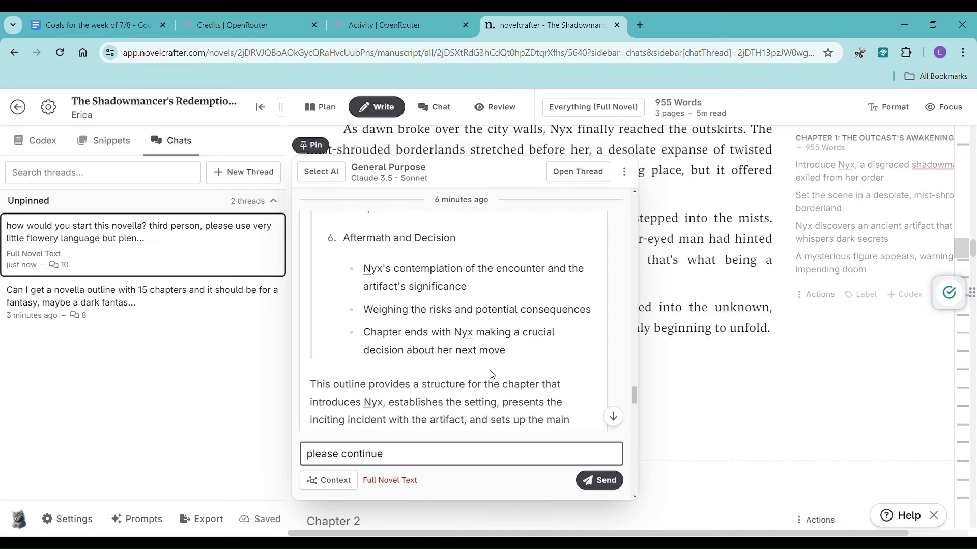
- Replace the drafted message with "is that the end of the chapter or is there more?", send it and read the reply
{"action": "triple_click", "coordinate": [311, 463]}
{"action": "type", "text": "is that the end of the chapter or is there more?"}
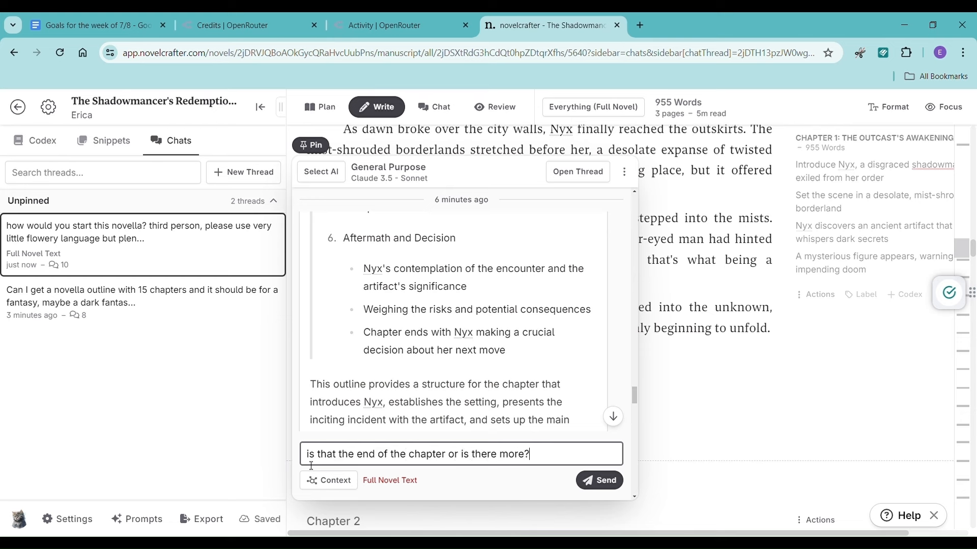
{"action": "key", "text": "Return"}
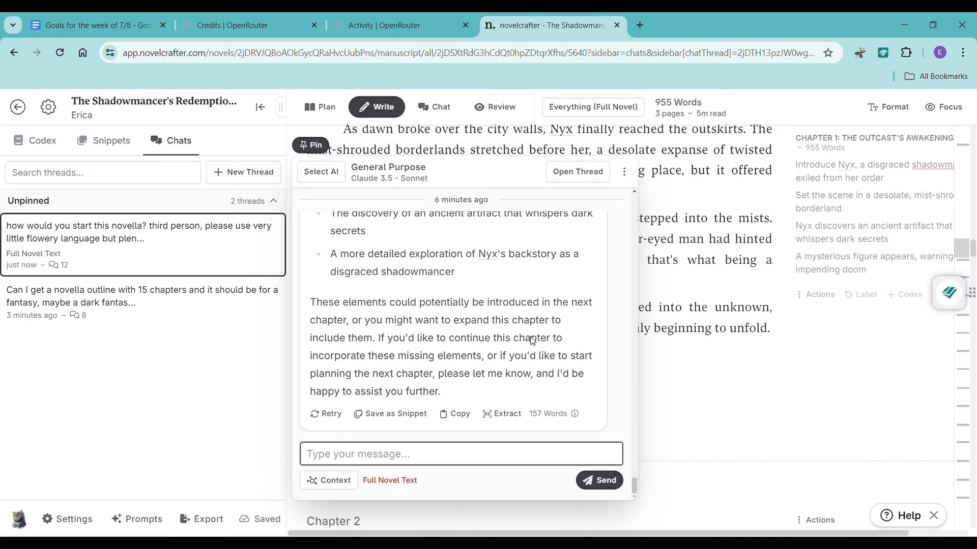
{"action": "scroll", "coordinate": [504, 352], "scroll_direction": "up", "scroll_amount": 6}
{"action": "scroll", "coordinate": [503, 351], "scroll_direction": "down", "scroll_amount": 3}
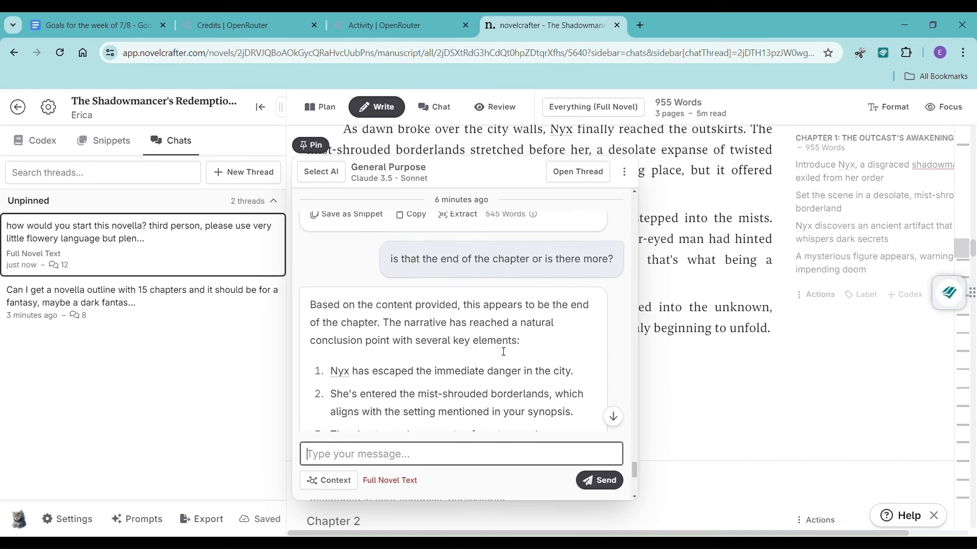
{"action": "scroll", "coordinate": [504, 351], "scroll_direction": "down", "scroll_amount": 5}
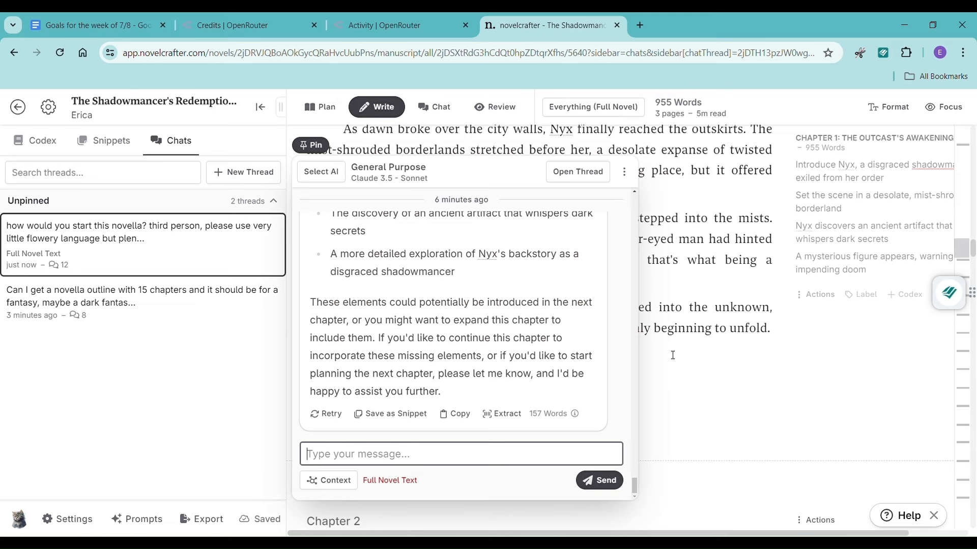
- Go to Chapter 2's empty scene, reopen the novella-opening thread and draft "let's start the next chapter, here's the synopsis of the chapter:"
{"action": "left_click", "coordinate": [688, 366]}
{"action": "scroll", "coordinate": [497, 368], "scroll_direction": "down", "scroll_amount": 5}
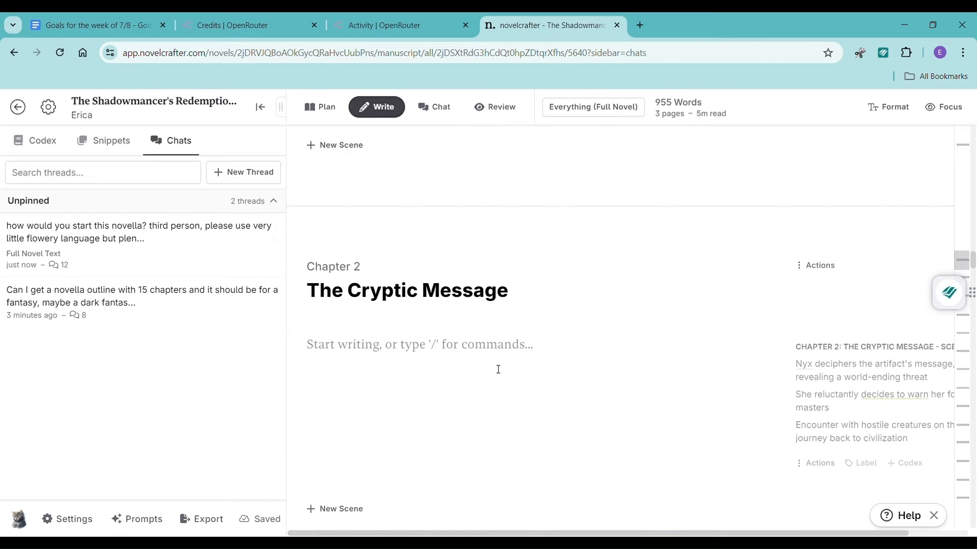
{"action": "left_click", "coordinate": [339, 357]}
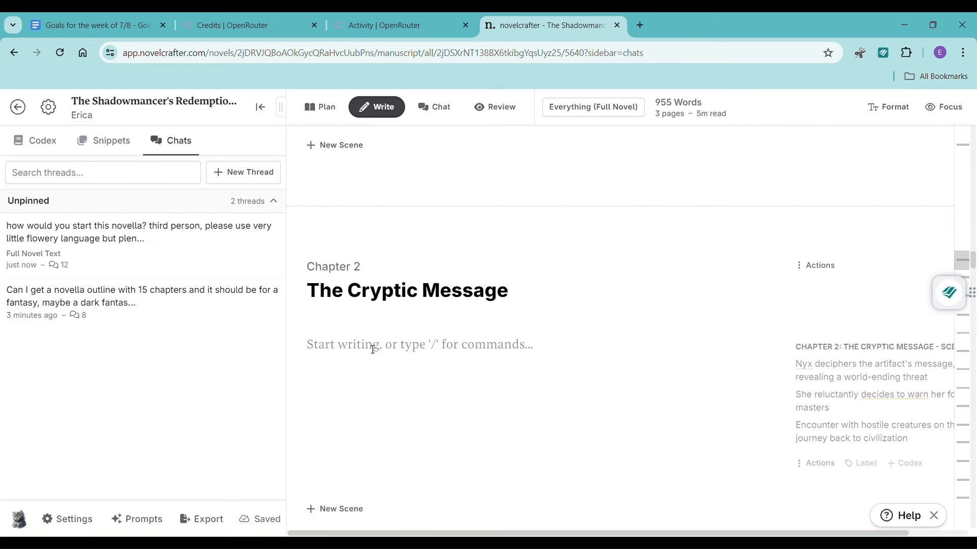
{"action": "left_click", "coordinate": [175, 253]}
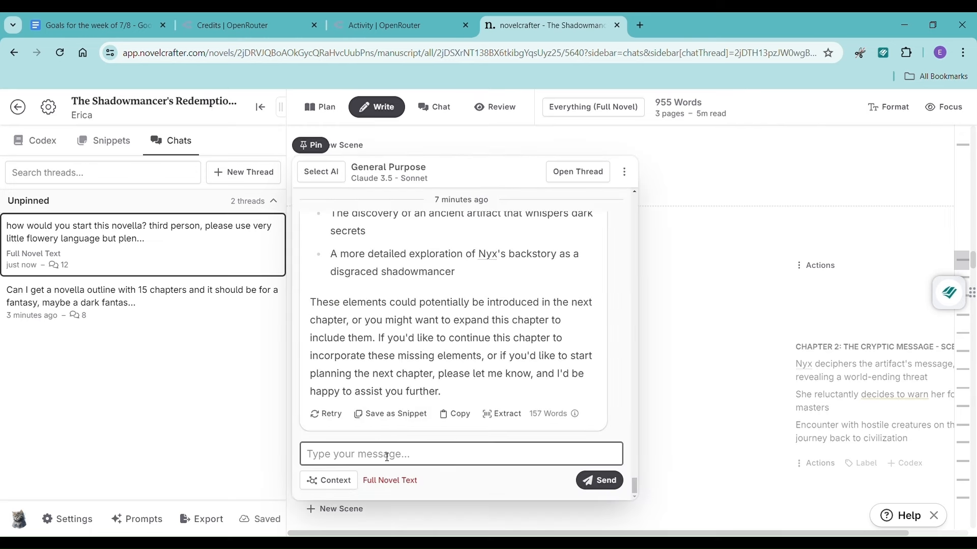
{"action": "type", "text": "let's star"}
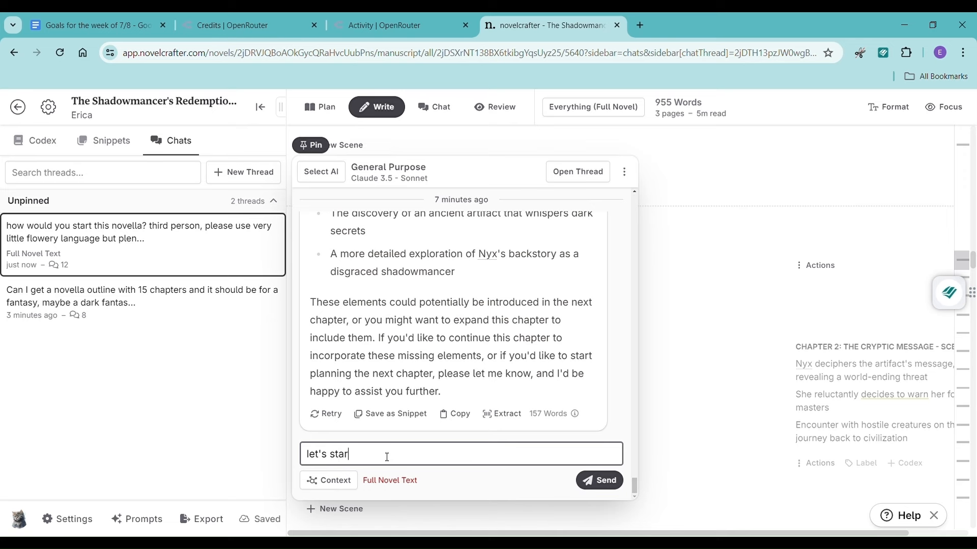
{"action": "type", "text": "t the next chapter,"}
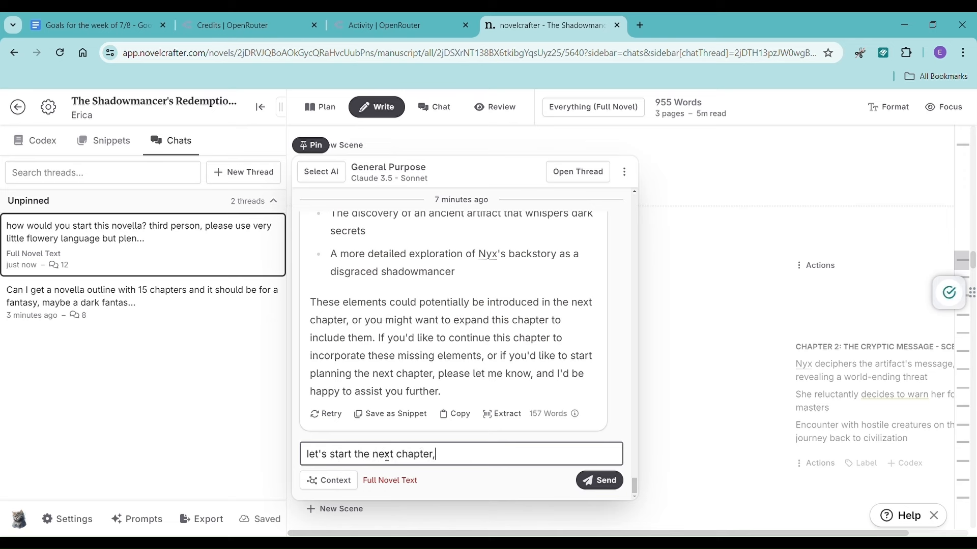
{"action": "type", "text": " here's the synopsis of th"}
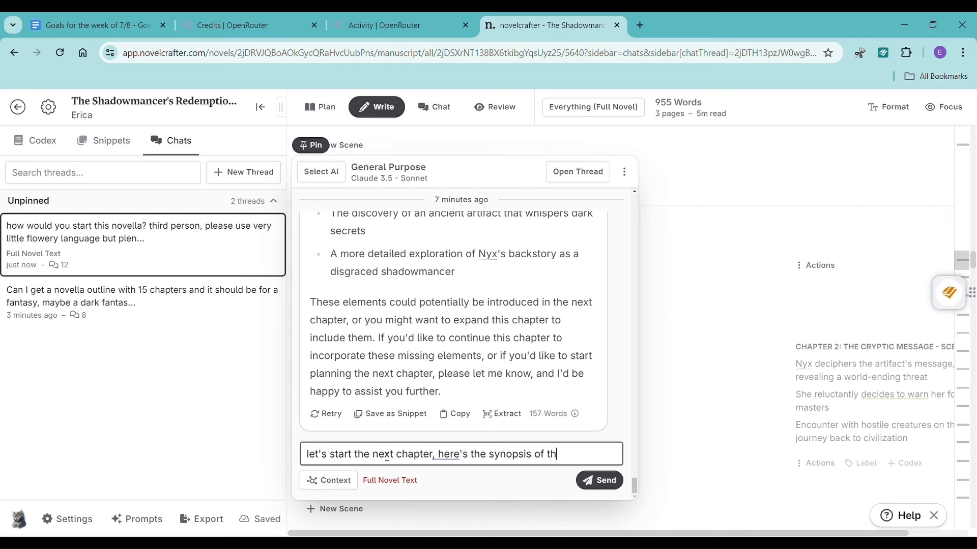
{"action": "type", "text": "e chapter:"}
- Copy Chapter 2's scene summary, add it to the end of the drafted message and send the message
{"action": "left_click", "coordinate": [794, 366]}
{"action": "left_click_drag", "start_coordinate": [795, 365], "coordinate": [927, 445]}
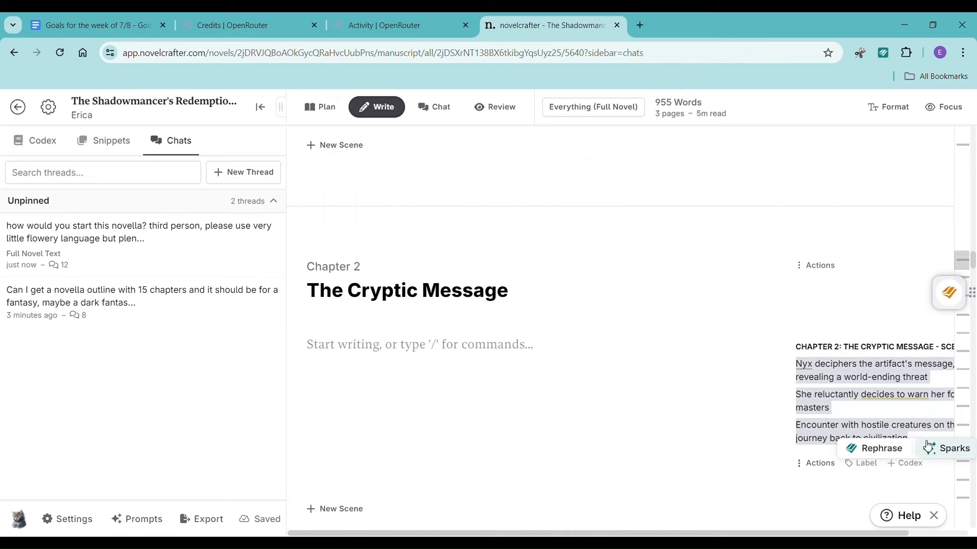
{"action": "left_click", "coordinate": [167, 253]}
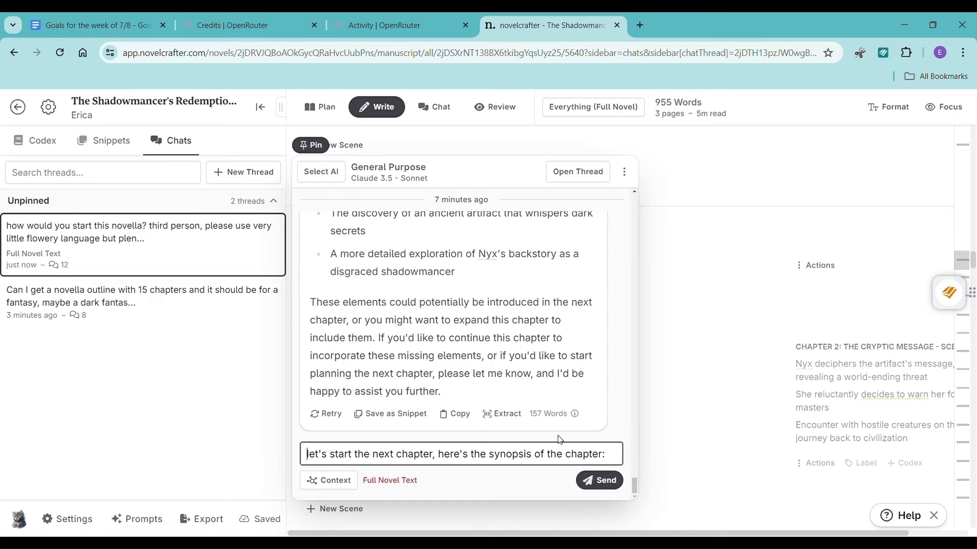
{"action": "left_click", "coordinate": [616, 458]}
{"action": "type", "text": "Nyx deciphers the artifact's message, revealing a world-ending threat She reluctantly decides to warn her former masters Encounter with hostile creatures on the journey back to civilization"}
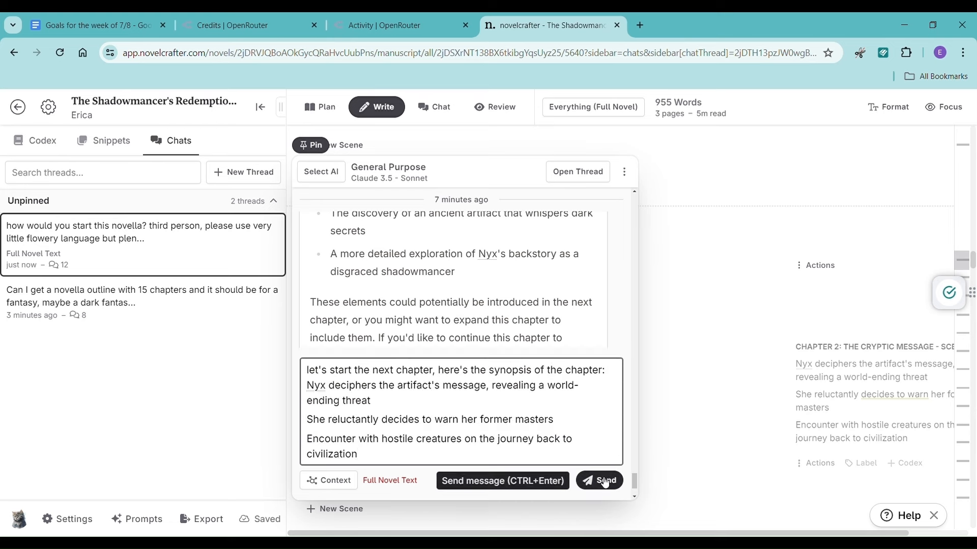
{"action": "left_click", "coordinate": [601, 481]}
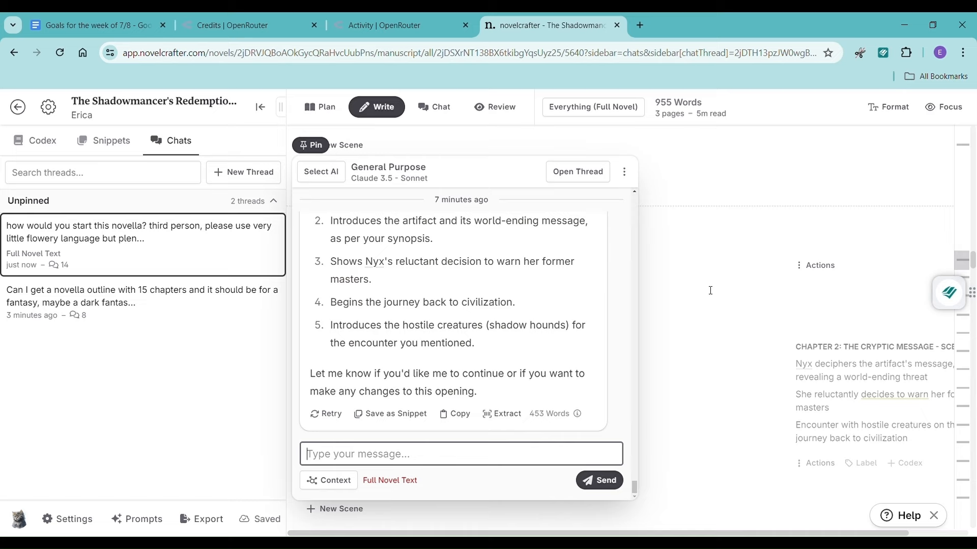
- Reopen the novella-opening thread and read the AI's opening prose for Chapter 2 from its heading
{"action": "left_click", "coordinate": [709, 288]}
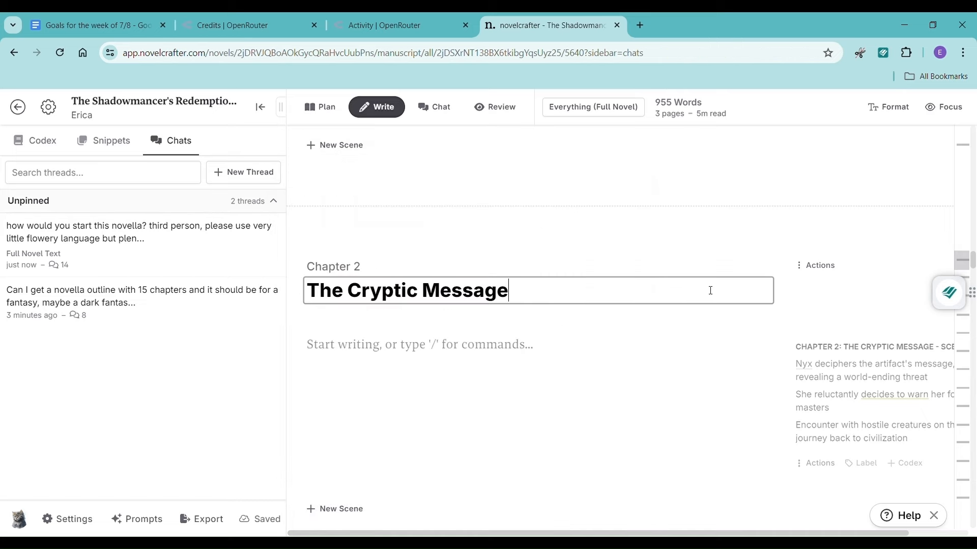
{"action": "left_click", "coordinate": [63, 252]}
{"action": "scroll", "coordinate": [500, 349], "scroll_direction": "up", "scroll_amount": 10}
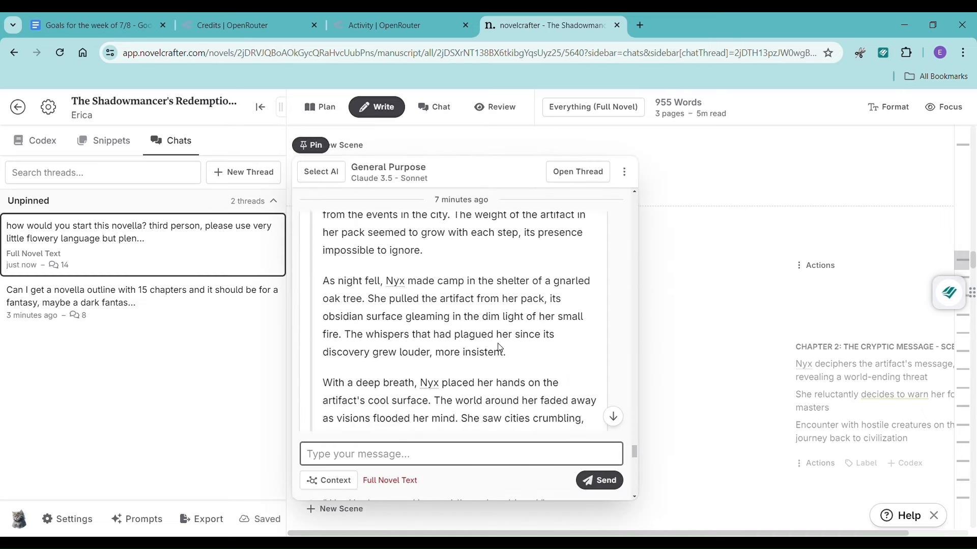
{"action": "scroll", "coordinate": [501, 348], "scroll_direction": "up", "scroll_amount": 10}
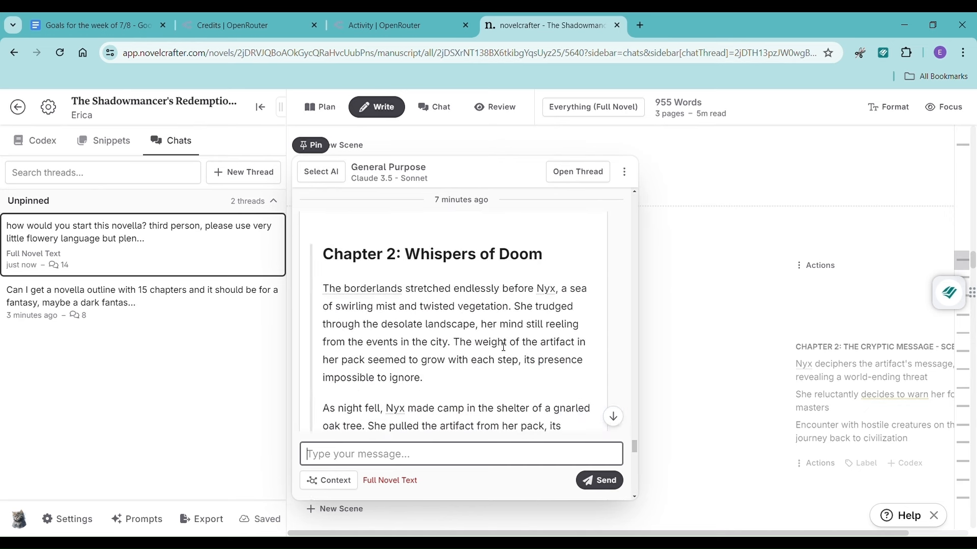
{"action": "left_click", "coordinate": [507, 455]}
{"action": "scroll", "coordinate": [517, 384], "scroll_direction": "down", "scroll_amount": 3}
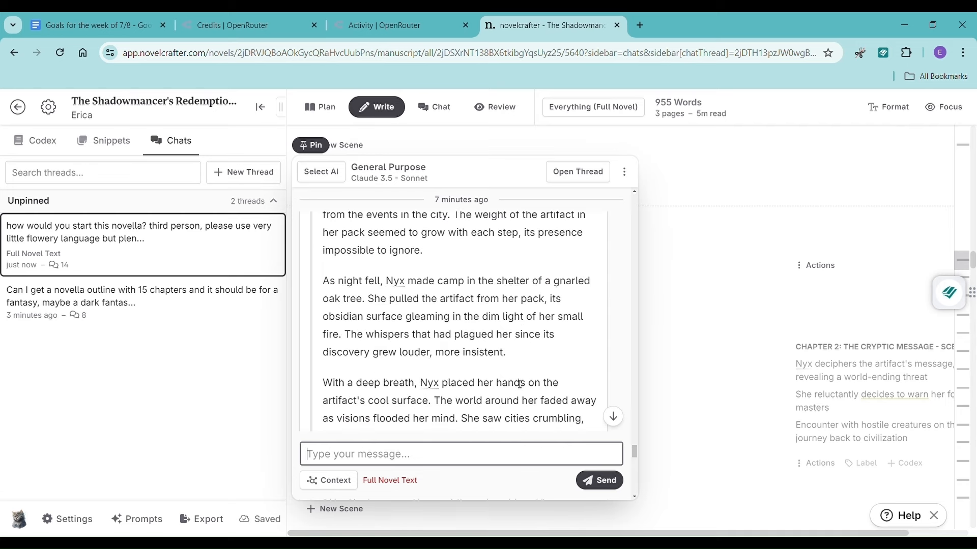
{"action": "scroll", "coordinate": [520, 384], "scroll_direction": "down", "scroll_amount": 3}
{"action": "scroll", "coordinate": [520, 385], "scroll_direction": "up", "scroll_amount": 10}
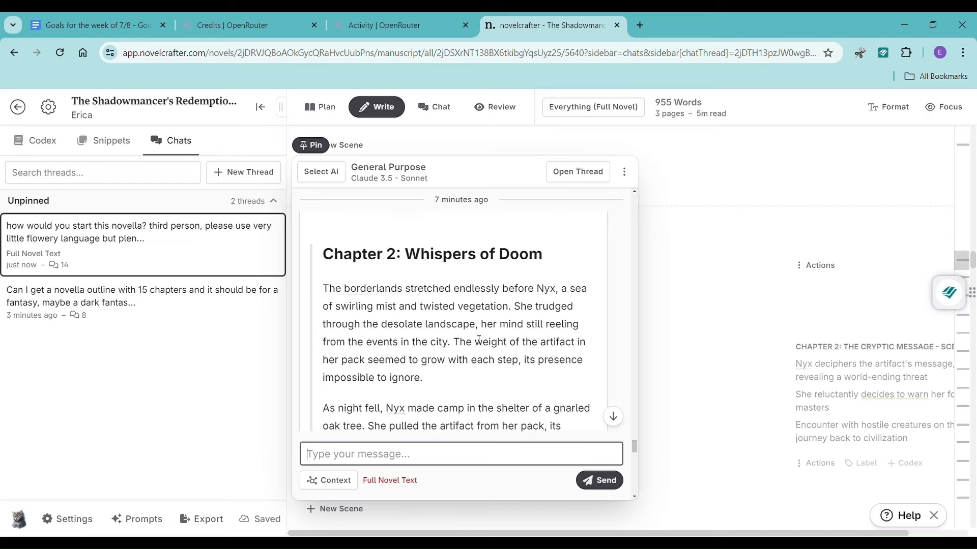
- Copy the prose of the AI's Chapter 2 opening without its heading or explanation, and send "please continue"
{"action": "left_click_drag", "start_coordinate": [320, 353], "coordinate": [580, 252]}
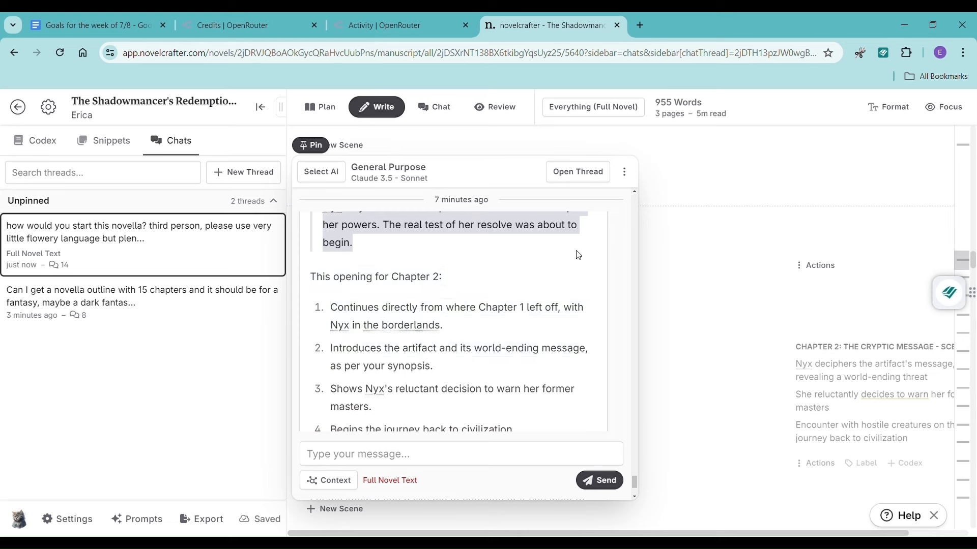
{"action": "left_click", "coordinate": [445, 467]}
{"action": "type", "text": "p"}
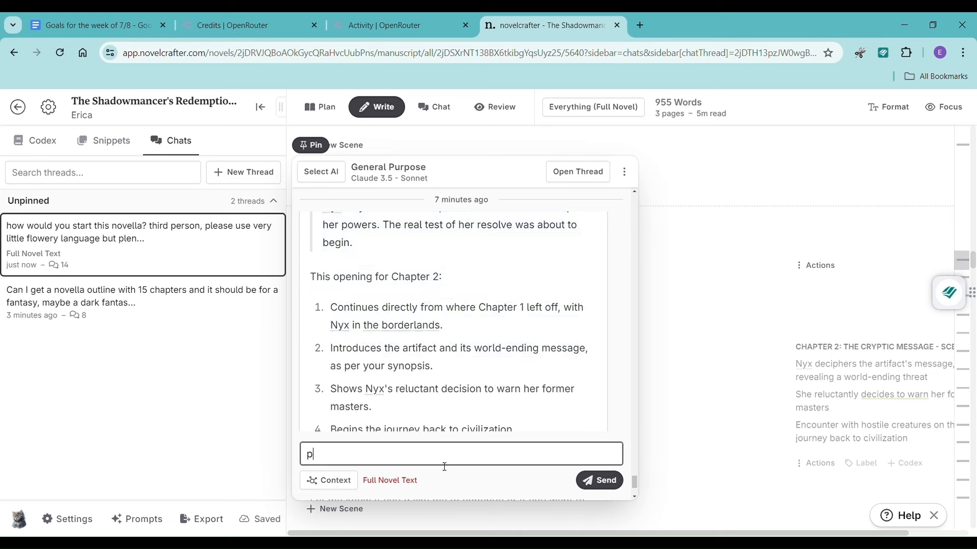
{"action": "type", "text": "lease continue"}
{"action": "key", "text": "Return"}
- Paste the copied prose into Chapter 2's empty scene and add an empty paragraph after it
{"action": "left_click", "coordinate": [712, 330]}
{"action": "left_click", "coordinate": [338, 349]}
{"action": "key", "text": "ctrl+v"}
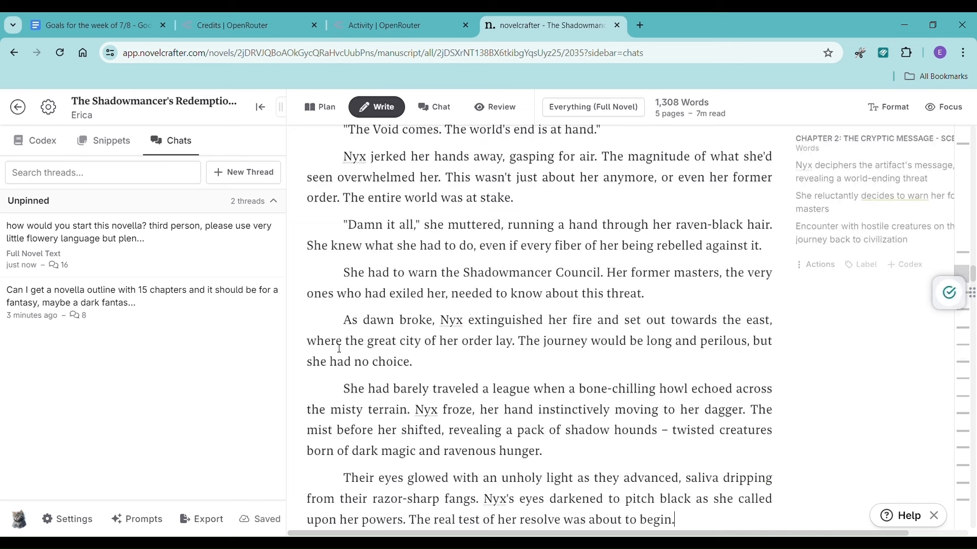
{"action": "key", "text": "Return"}
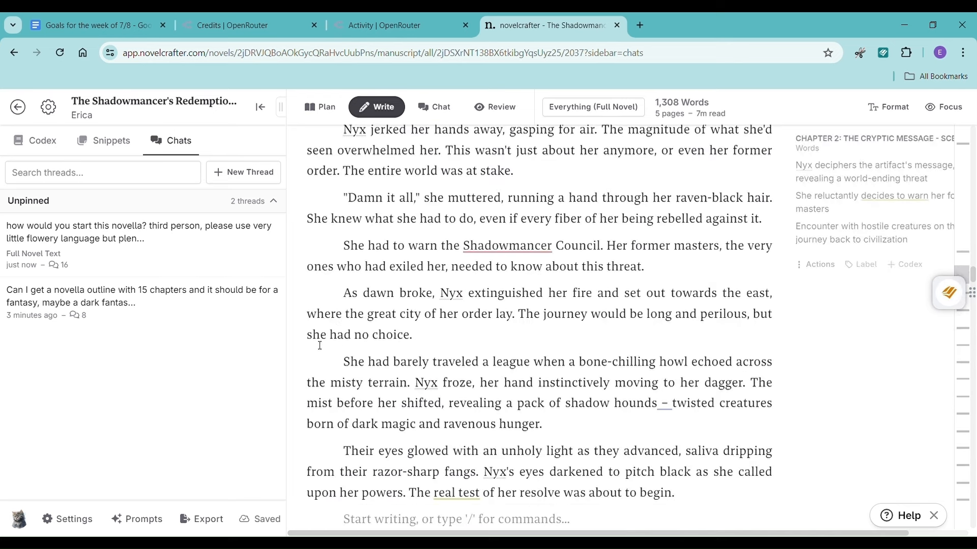
- Reopen the novella-opening thread, check the latest reply and send "please continue the chapter without the explanation, just the prose"
{"action": "left_click", "coordinate": [142, 239]}
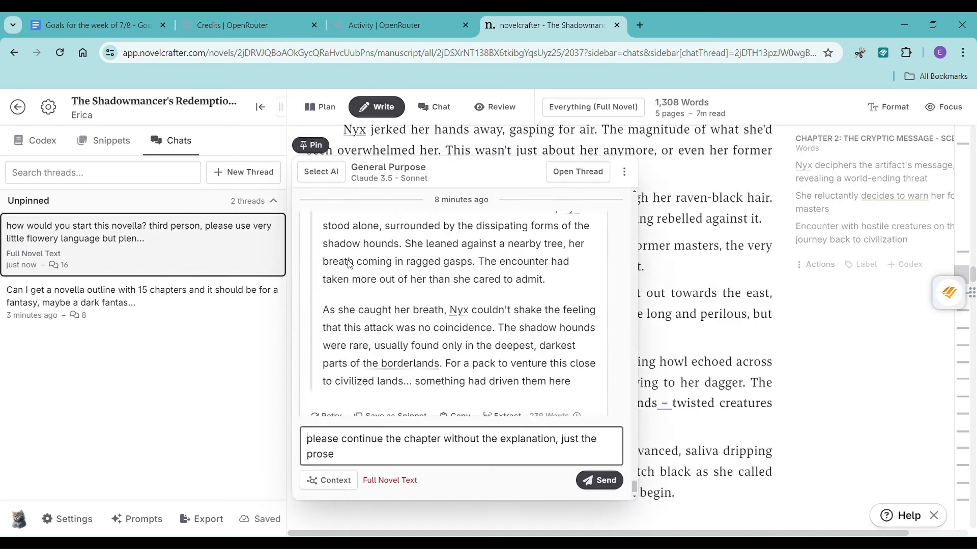
{"action": "scroll", "coordinate": [420, 330], "scroll_direction": "down", "scroll_amount": 5}
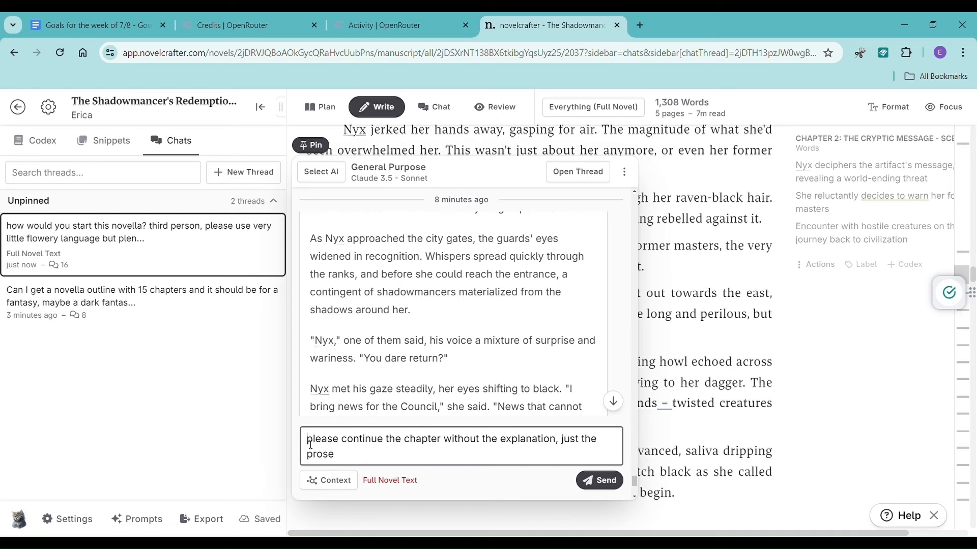
{"action": "left_click", "coordinate": [586, 481]}
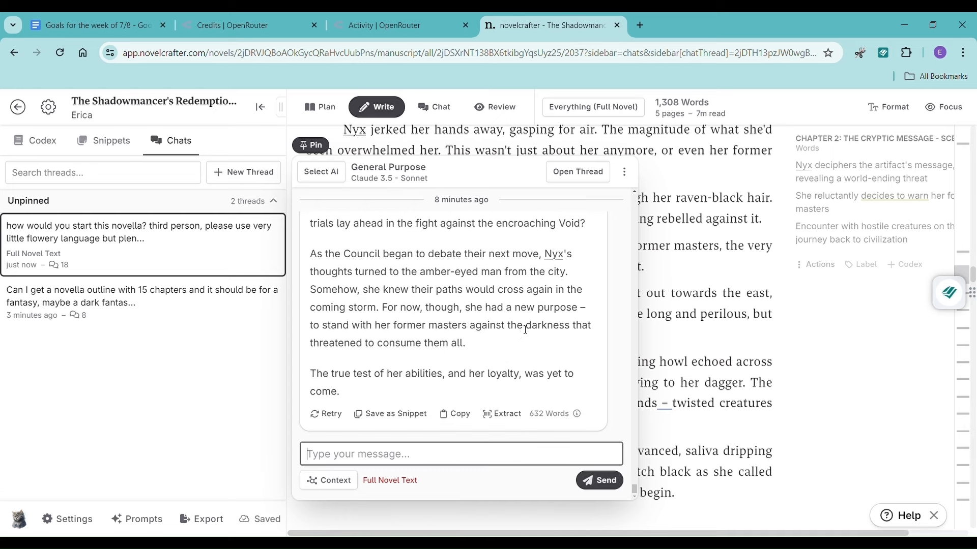
- Copy the AI's newest prose reply and paste it at Chapter 2's end, removing the sentence "The real test of her resolve was about to begin."
{"action": "scroll", "coordinate": [524, 336], "scroll_direction": "up", "scroll_amount": 6}
{"action": "left_click_drag", "start_coordinate": [309, 224], "coordinate": [573, 392]}
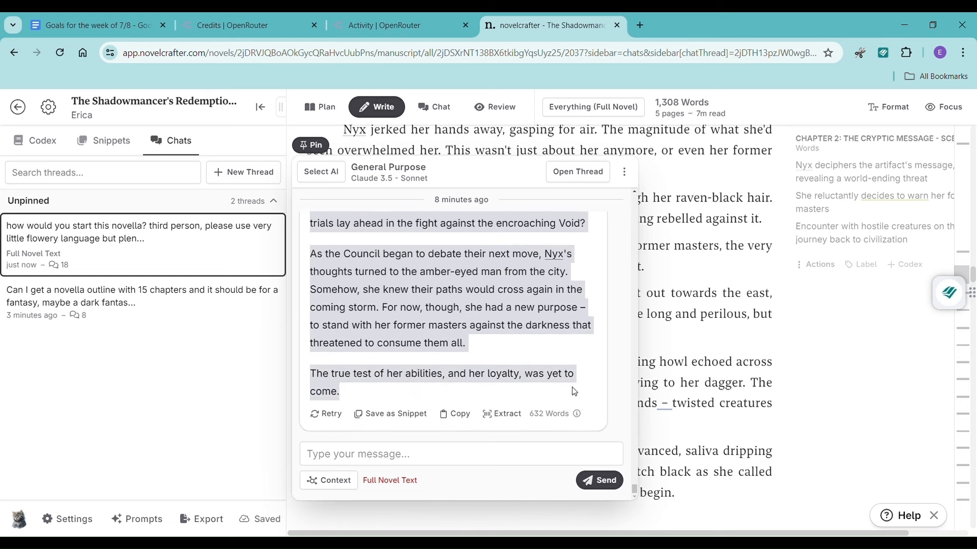
{"action": "left_click", "coordinate": [714, 357]}
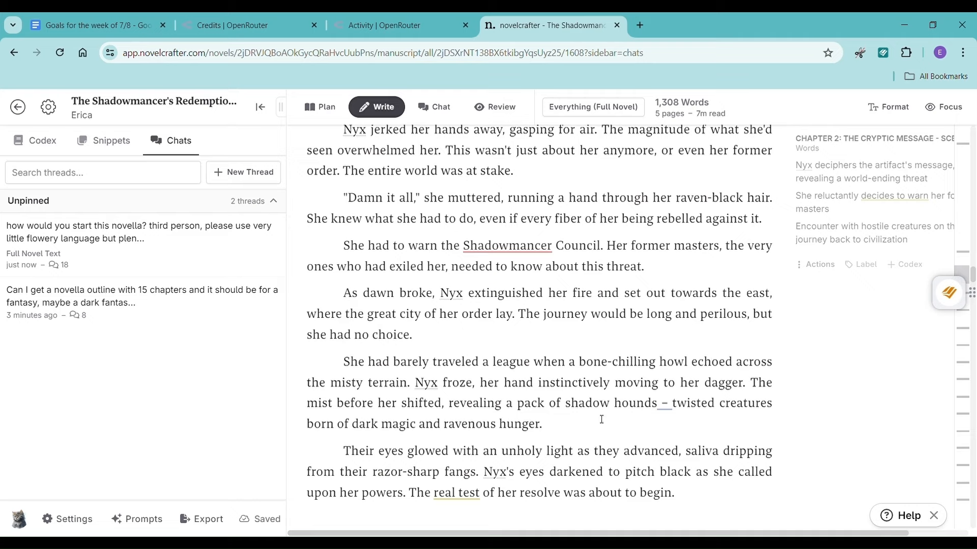
{"action": "scroll", "coordinate": [483, 356], "scroll_direction": "down", "scroll_amount": 5}
{"action": "left_click", "coordinate": [379, 272]}
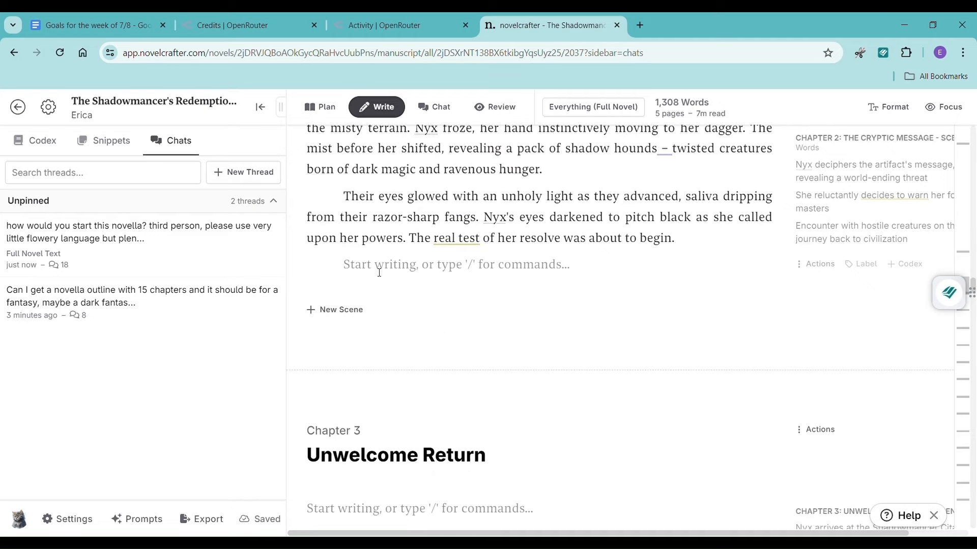
{"action": "scroll", "coordinate": [389, 277], "scroll_direction": "up", "scroll_amount": 1}
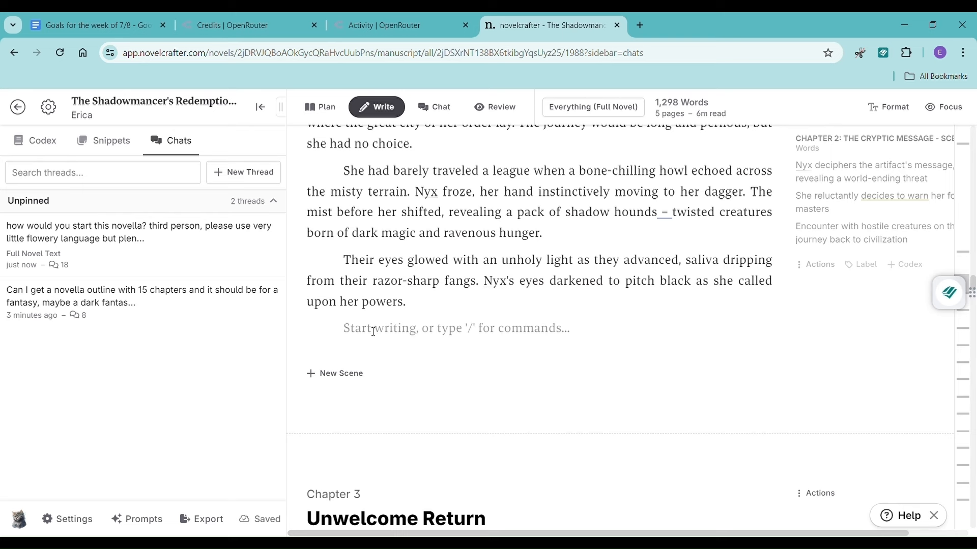
{"action": "key", "text": "ctrl+v"}
{"action": "scroll", "coordinate": [613, 366], "scroll_direction": "down", "scroll_amount": 3}
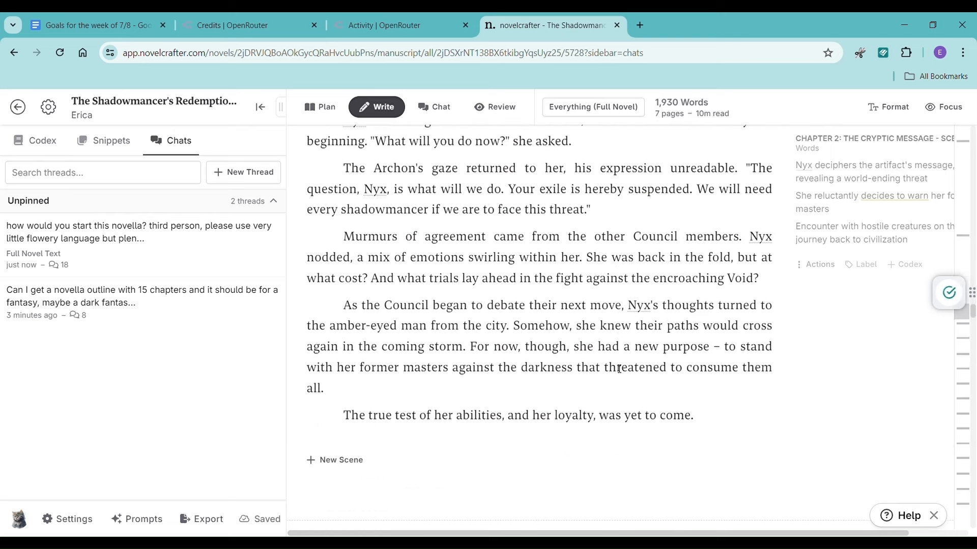
- Delete Chapter 2's closing line "The true test of her abilities, and her loyalty, was yet to come." and review the pasted prose
{"action": "left_click_drag", "start_coordinate": [344, 392], "coordinate": [733, 402]}
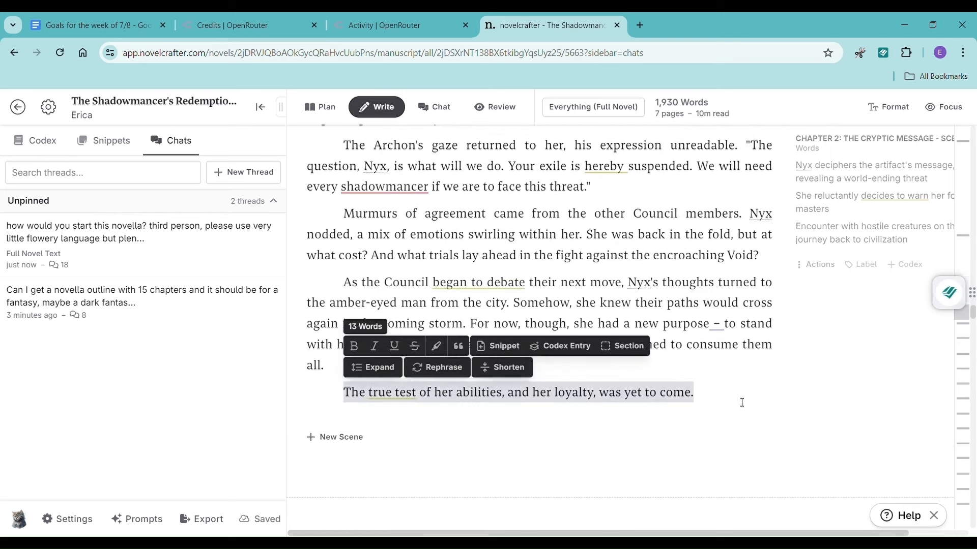
{"action": "key", "text": "BackSpace"}
{"action": "scroll", "coordinate": [744, 397], "scroll_direction": "up", "scroll_amount": 10}
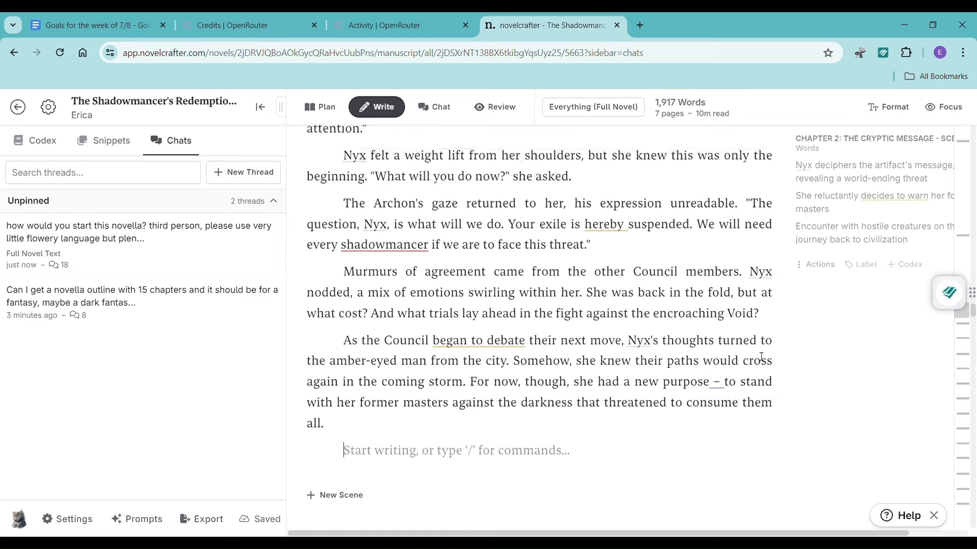
{"action": "scroll", "coordinate": [762, 358], "scroll_direction": "up", "scroll_amount": 7}
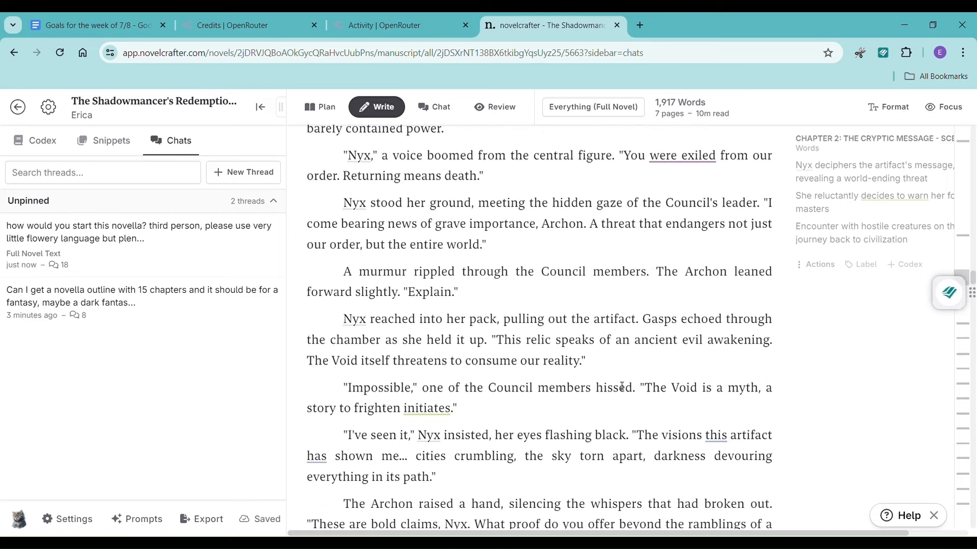
{"action": "scroll", "coordinate": [495, 281], "scroll_direction": "up", "scroll_amount": 1}
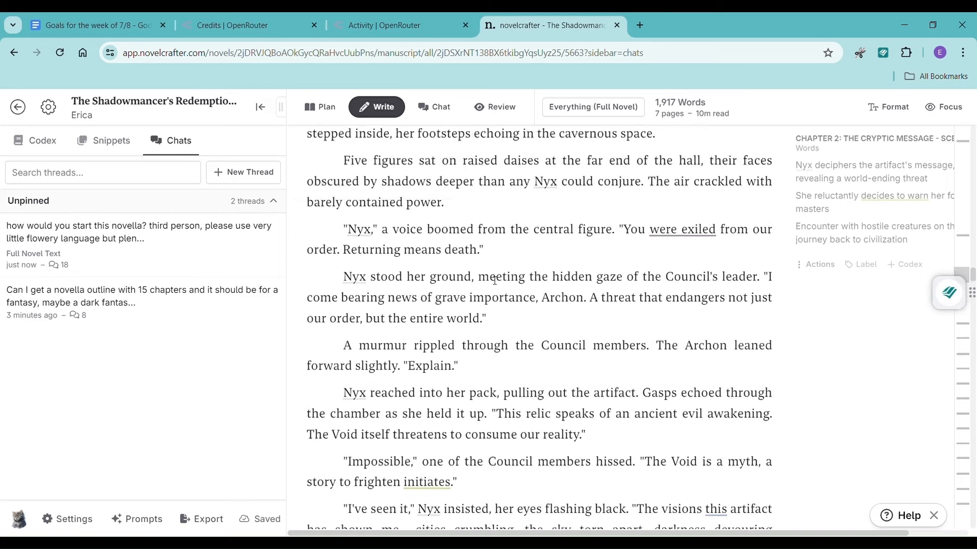
{"action": "scroll", "coordinate": [495, 281], "scroll_direction": "up", "scroll_amount": 4}
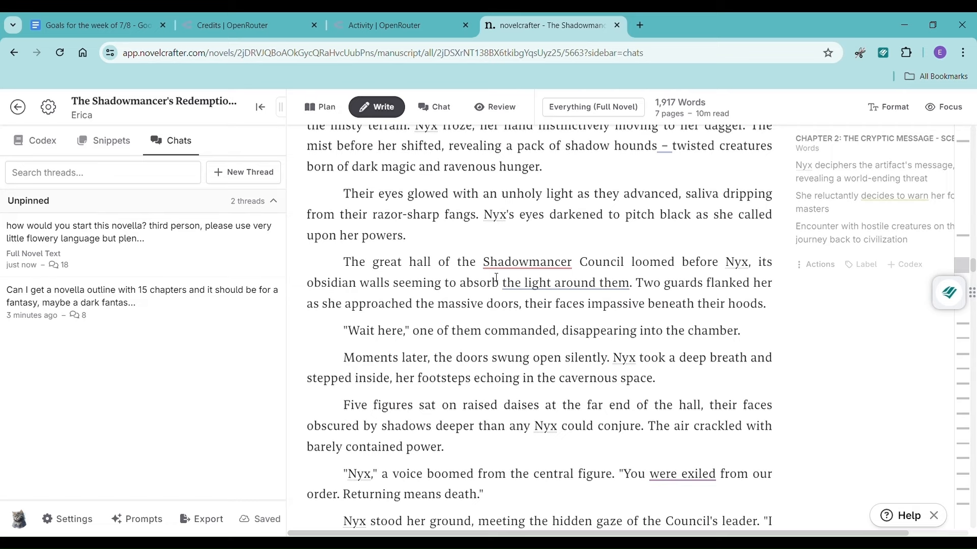
{"action": "scroll", "coordinate": [545, 300], "scroll_direction": "down", "scroll_amount": 1}
{"action": "scroll", "coordinate": [545, 301], "scroll_direction": "down", "scroll_amount": 20}
{"action": "scroll", "coordinate": [600, 292], "scroll_direction": "up", "scroll_amount": 18}
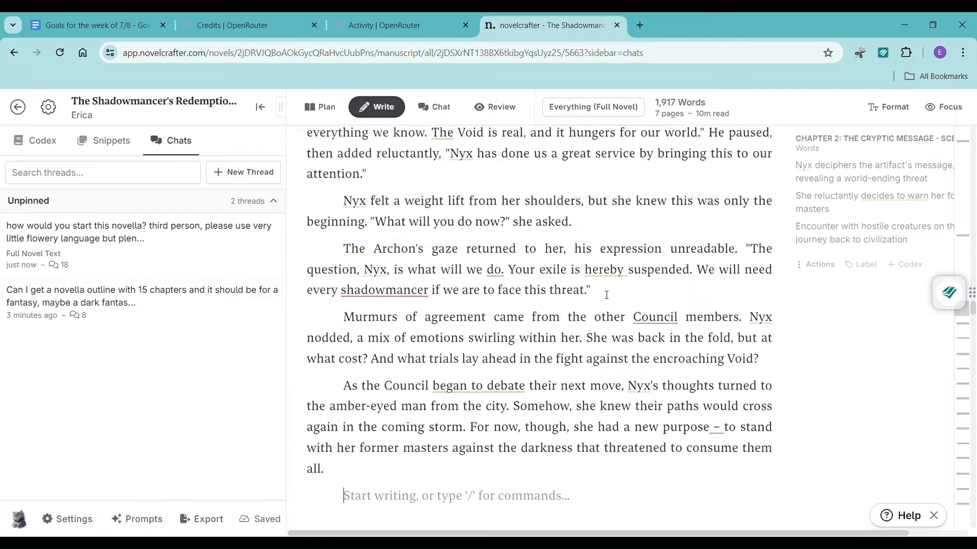
- Limit the manuscript view to Chapter 2: The Cryptic Message
{"action": "left_click", "coordinate": [636, 112]}
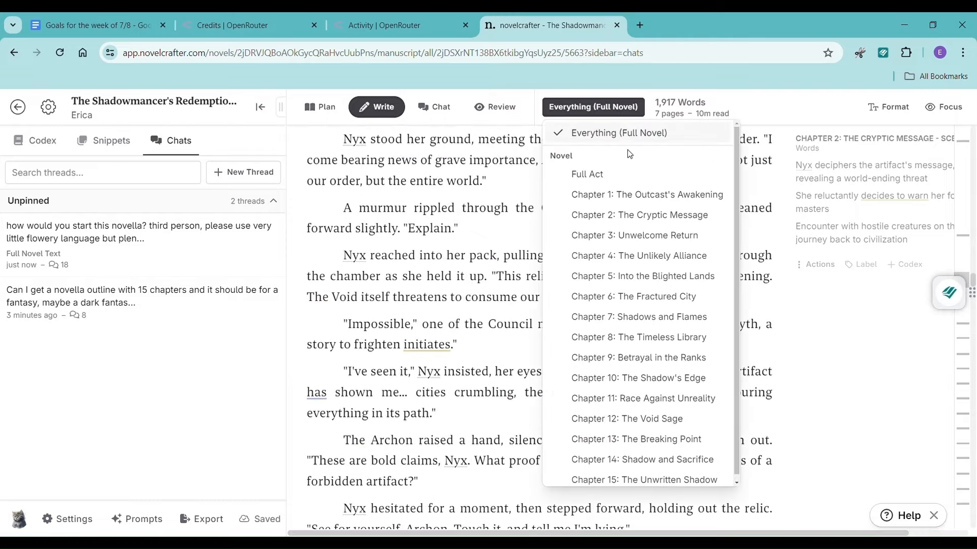
{"action": "left_click", "coordinate": [636, 216]}
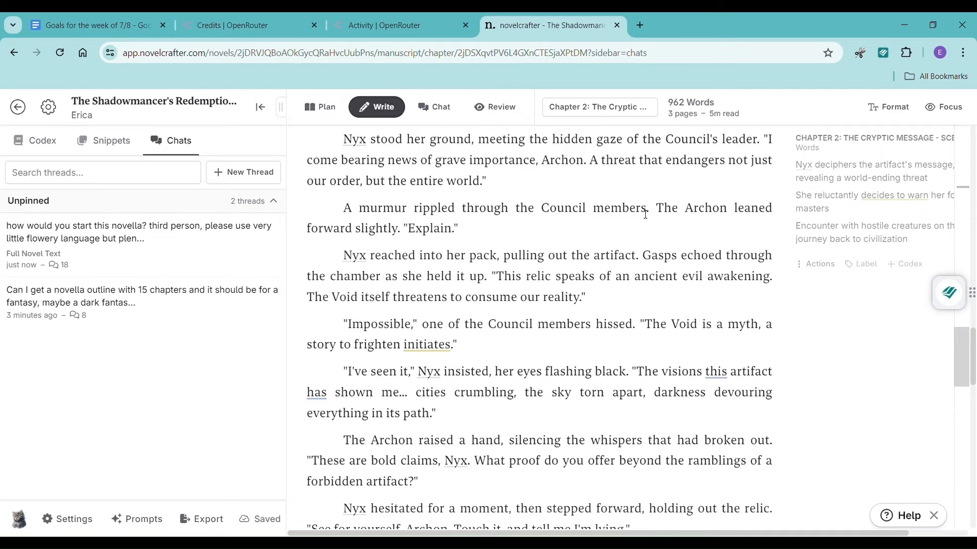
- Go to the end of Chapter 2 and ask the novella-opening thread "is there more in chapter 2?"
{"action": "scroll", "coordinate": [645, 214], "scroll_direction": "down", "scroll_amount": 15}
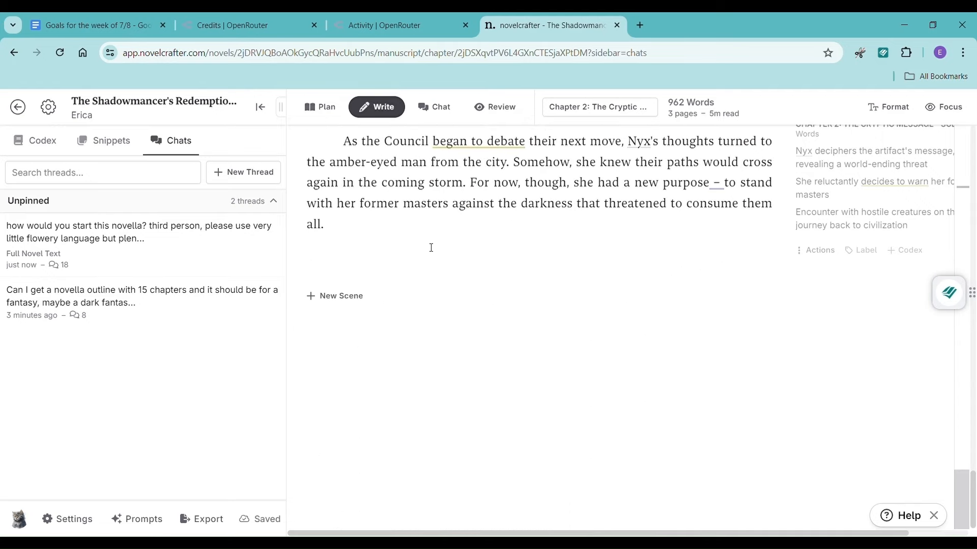
{"action": "left_click", "coordinate": [352, 260]}
{"action": "left_click", "coordinate": [181, 258]}
{"action": "type", "text": "is there more in chapter 2?"}
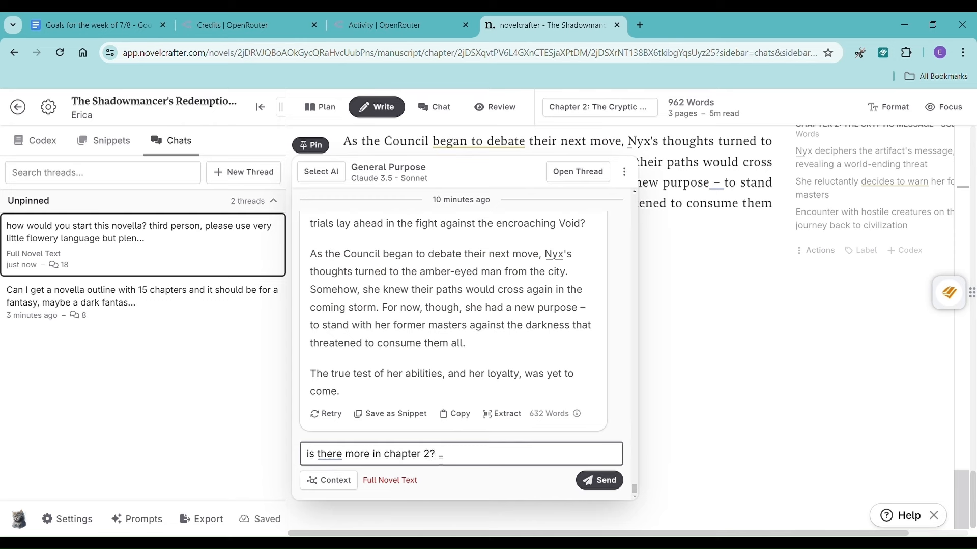
{"action": "key", "text": "Return"}
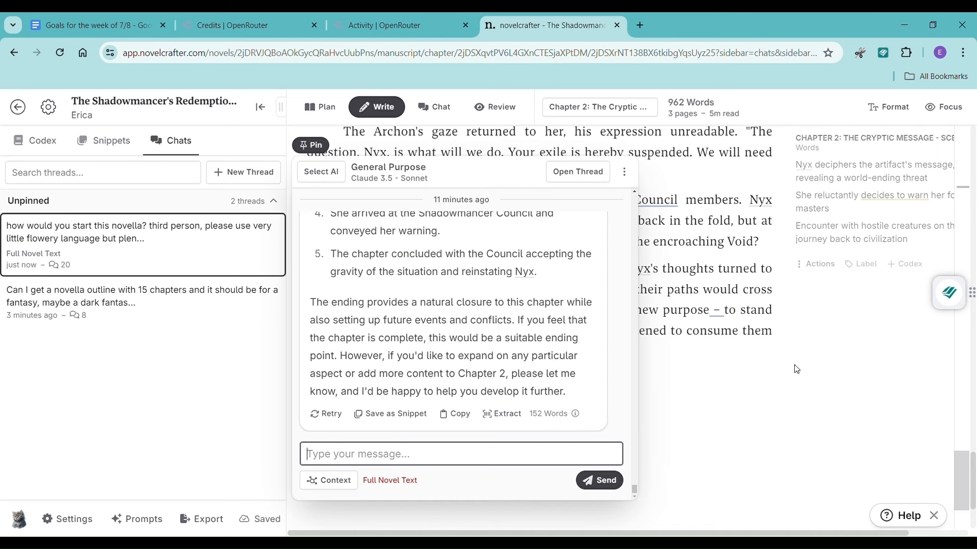
- Close the chat thread and switch the manuscript view to Chapter 3: Unwelcome Return
{"action": "left_click", "coordinate": [750, 377]}
{"action": "scroll", "coordinate": [744, 371], "scroll_direction": "down", "scroll_amount": 2}
{"action": "scroll", "coordinate": [682, 331], "scroll_direction": "up", "scroll_amount": 1}
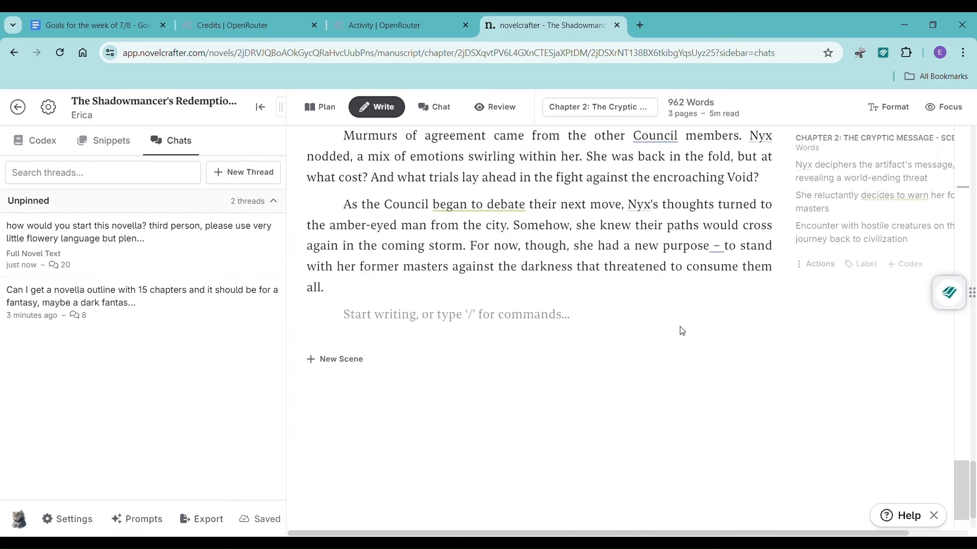
{"action": "left_click", "coordinate": [579, 111]}
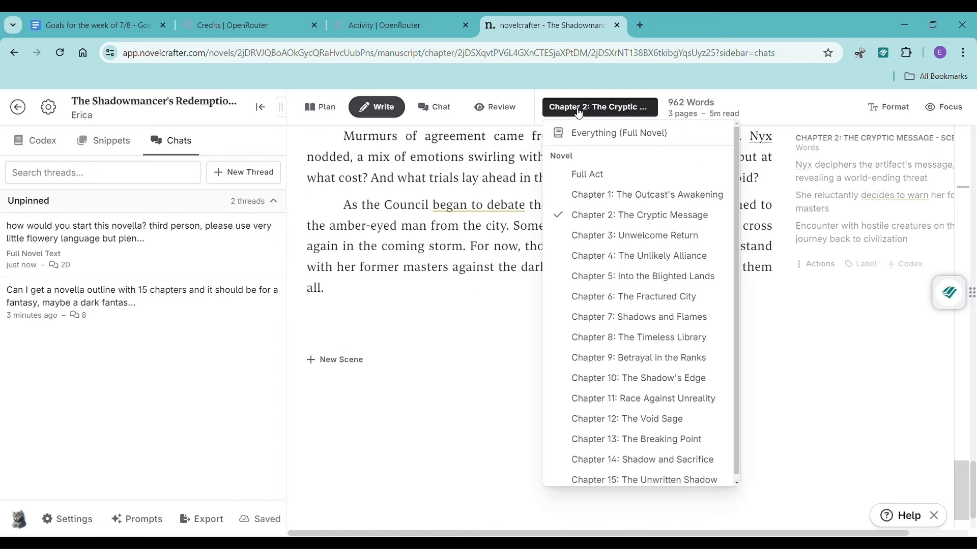
{"action": "left_click", "coordinate": [580, 238]}
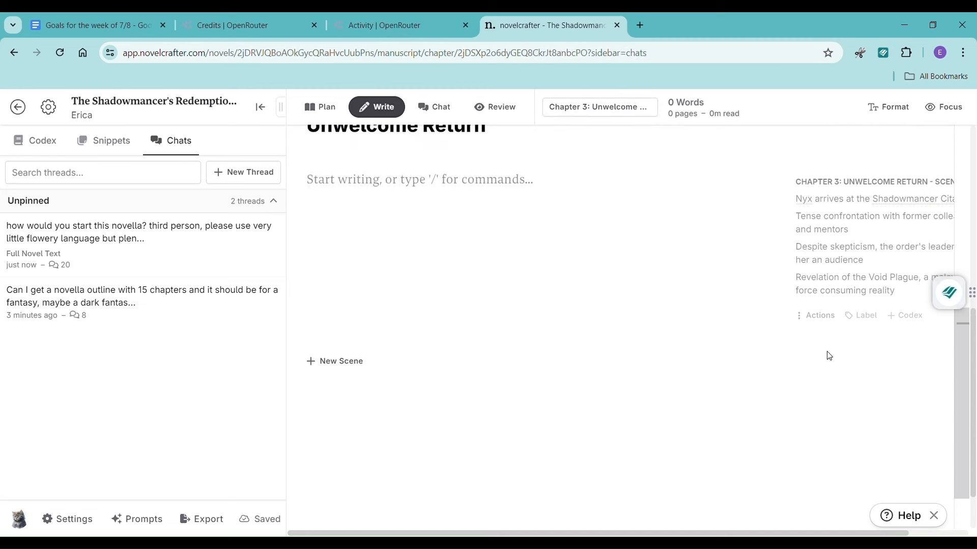
- Send Chapter 3's copied synopsis to the novella-opening thread, prefaced by "let's start chapter 3, here is the synopsis:", and check the reply
{"action": "scroll", "coordinate": [829, 356], "scroll_direction": "up", "scroll_amount": 2}
{"action": "left_click_drag", "start_coordinate": [790, 324], "coordinate": [934, 420]}
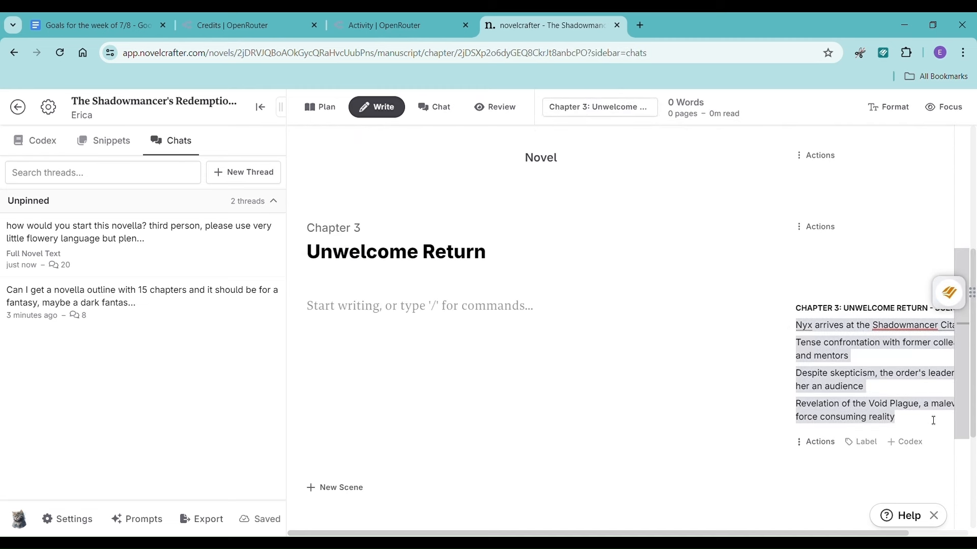
{"action": "key", "text": "ctrl+c"}
{"action": "left_click", "coordinate": [225, 256]}
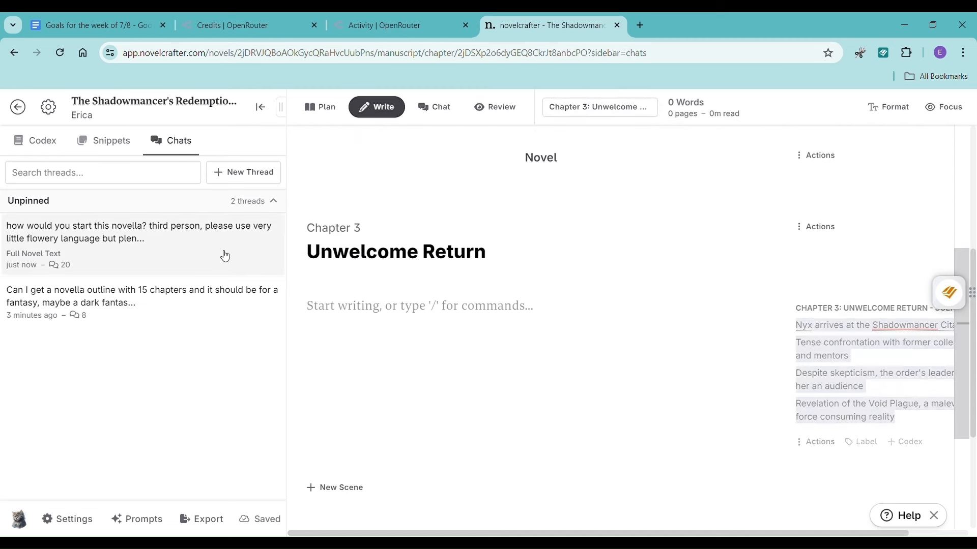
{"action": "left_click", "coordinate": [447, 451]}
{"action": "type", "text": "let's start chapter 3, here is the synopsis:"}
{"action": "key", "text": "ctrl+v"}
{"action": "key", "text": "Return"}
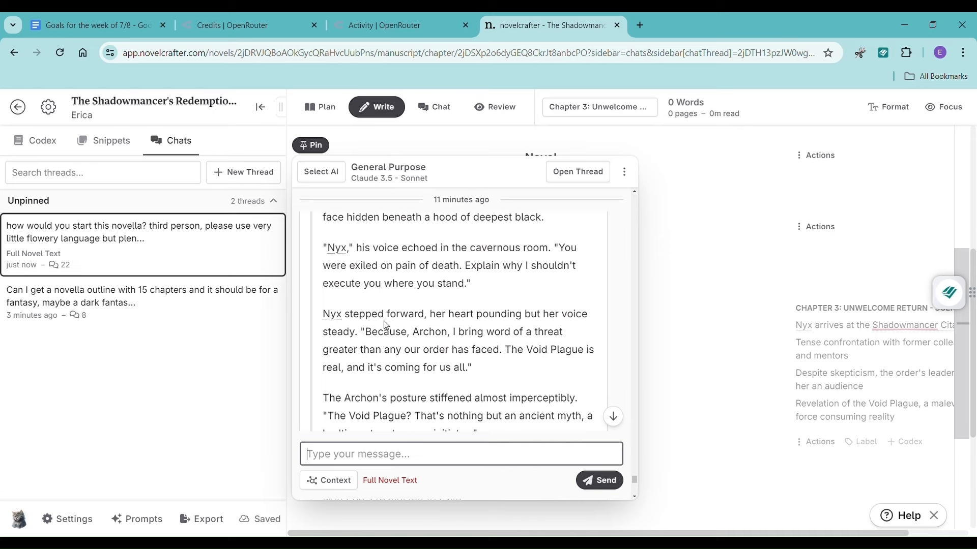
{"action": "scroll", "coordinate": [386, 325], "scroll_direction": "up", "scroll_amount": 10}
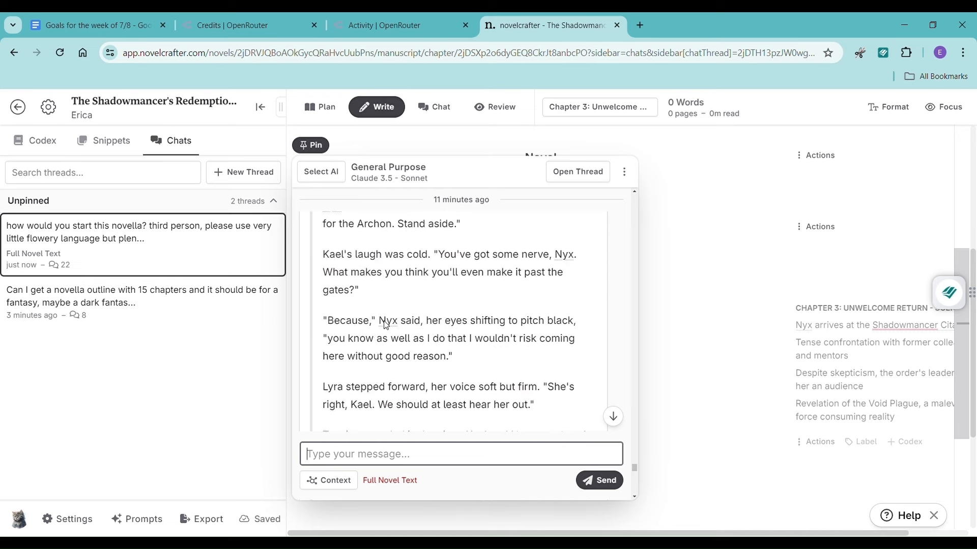
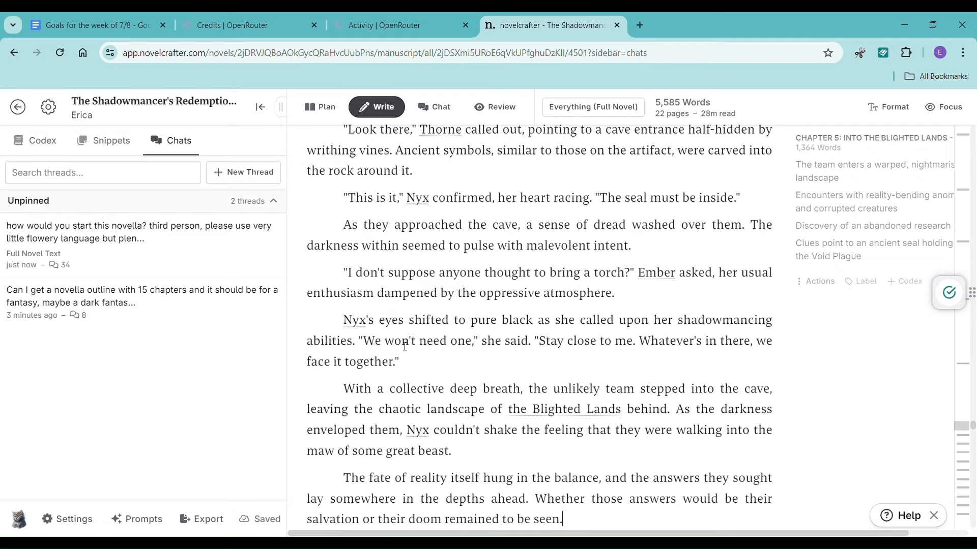
- Check the end of Chapter 5 and ask the novella-opening thread "is chapter 5 complete?"
{"action": "scroll", "coordinate": [405, 346], "scroll_direction": "down", "scroll_amount": 3}
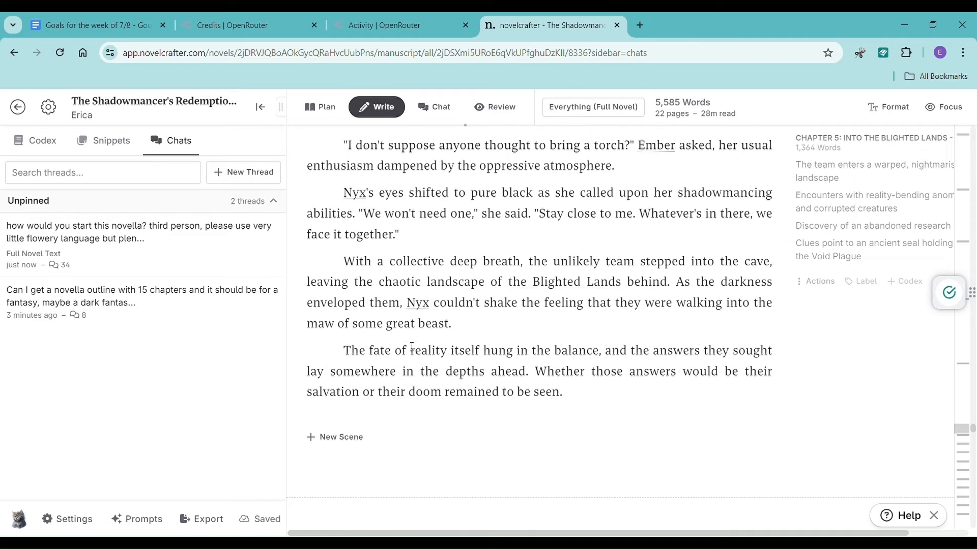
{"action": "scroll", "coordinate": [417, 347], "scroll_direction": "up", "scroll_amount": 1}
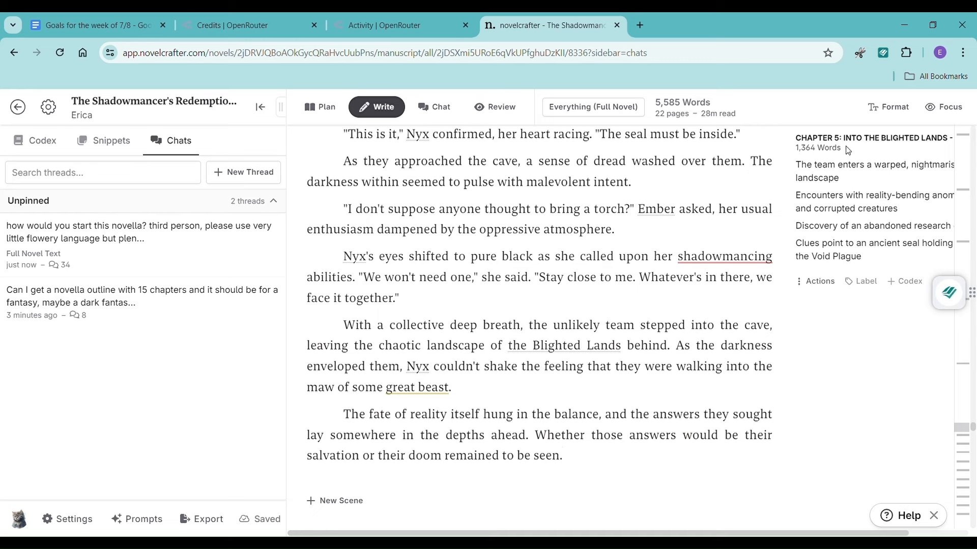
{"action": "left_click", "coordinate": [179, 254]}
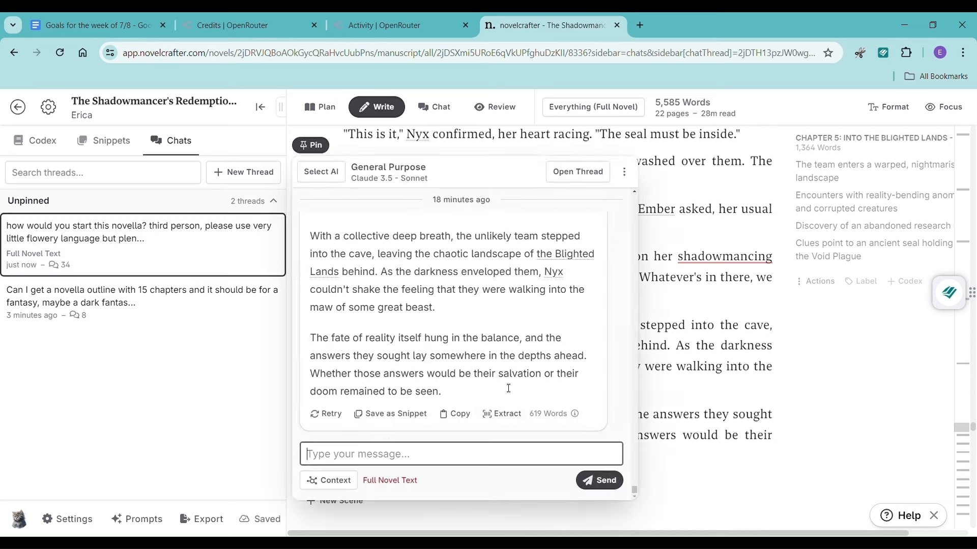
{"action": "type", "text": "is ch"}
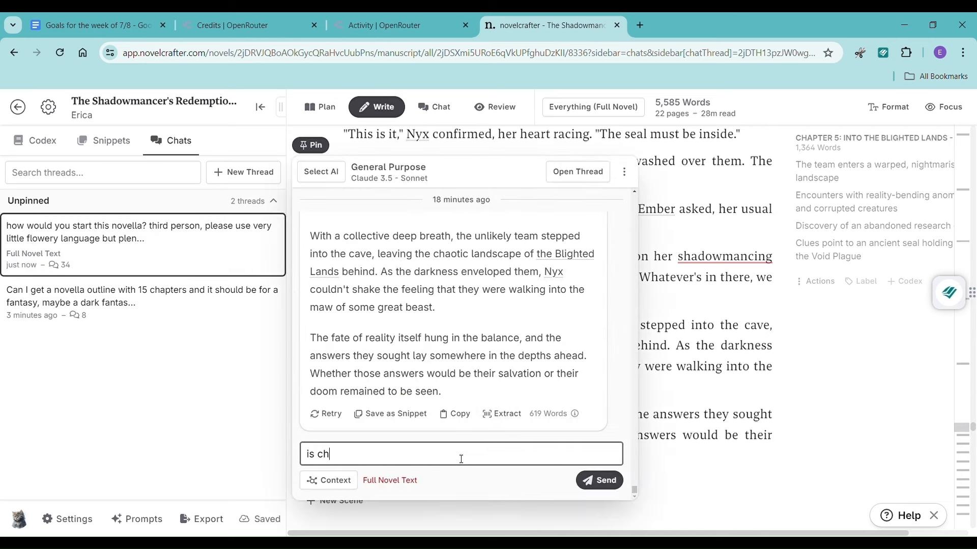
{"action": "type", "text": "apter 5 complete/"}
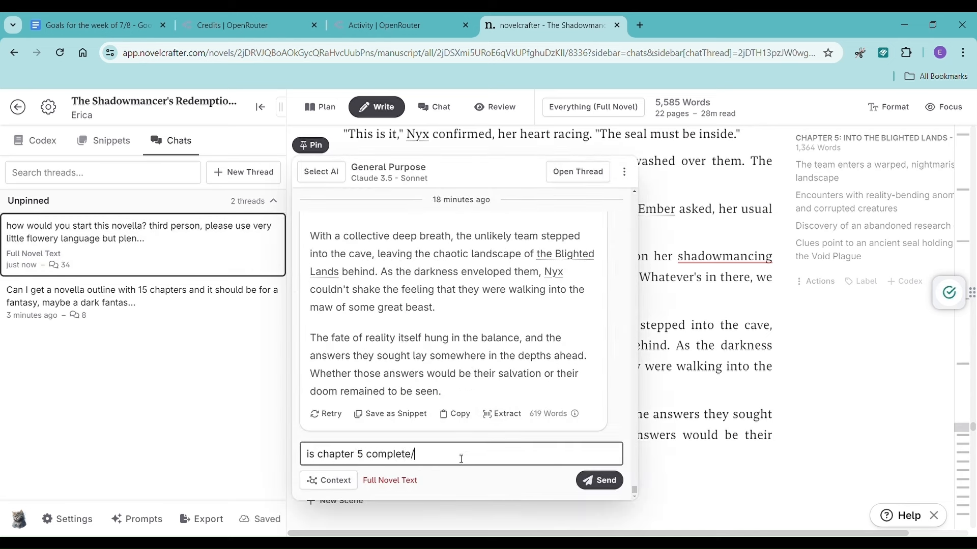
{"action": "key", "text": "BackSpace"}
{"action": "type", "text": "?"}
{"action": "key", "text": "Return"}
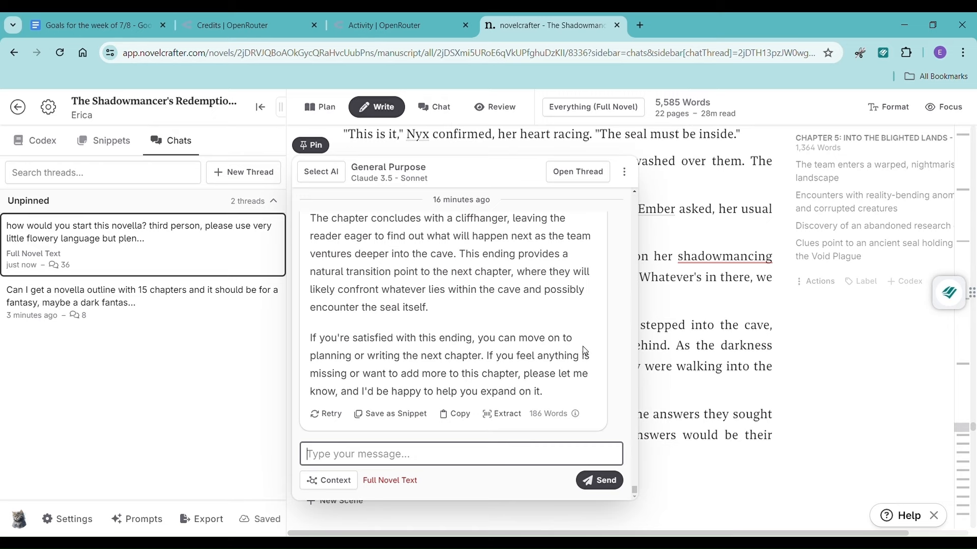
- Copy Chapter 6's synopsis and send it to the novella-opening thread after "let's move onto chapter 6- just the prose please:"
{"action": "left_click", "coordinate": [675, 372]}
{"action": "scroll", "coordinate": [671, 369], "scroll_direction": "down", "scroll_amount": 10}
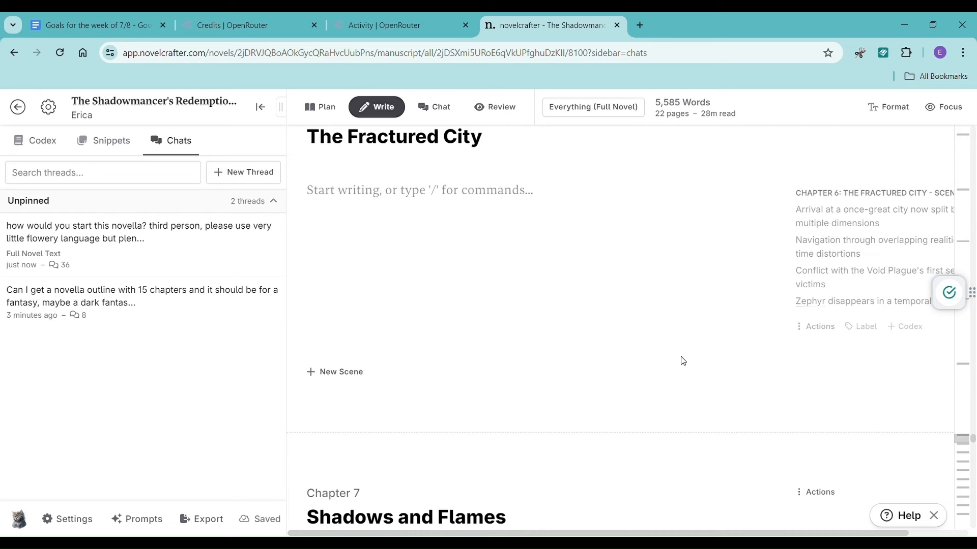
{"action": "scroll", "coordinate": [785, 233], "scroll_direction": "up", "scroll_amount": 1}
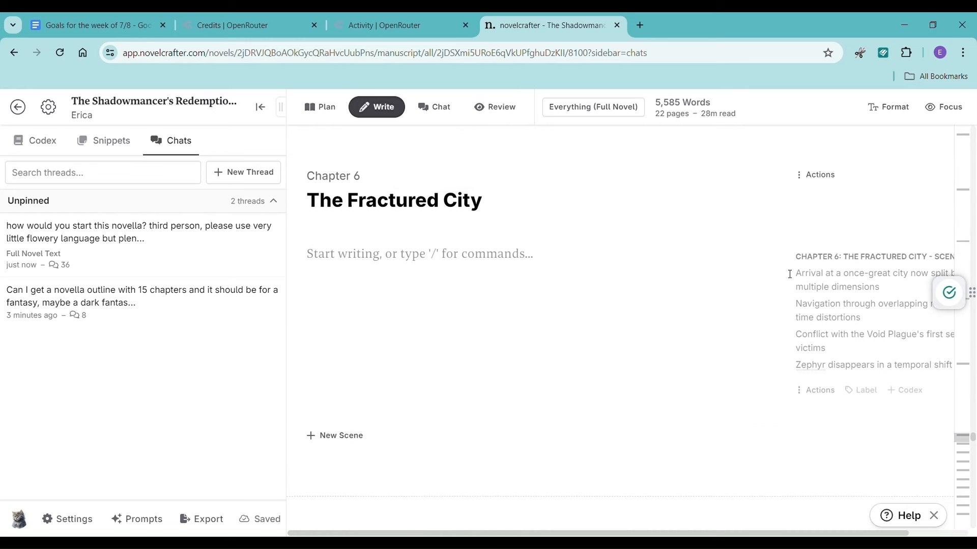
{"action": "left_click_drag", "start_coordinate": [790, 275], "coordinate": [949, 369]}
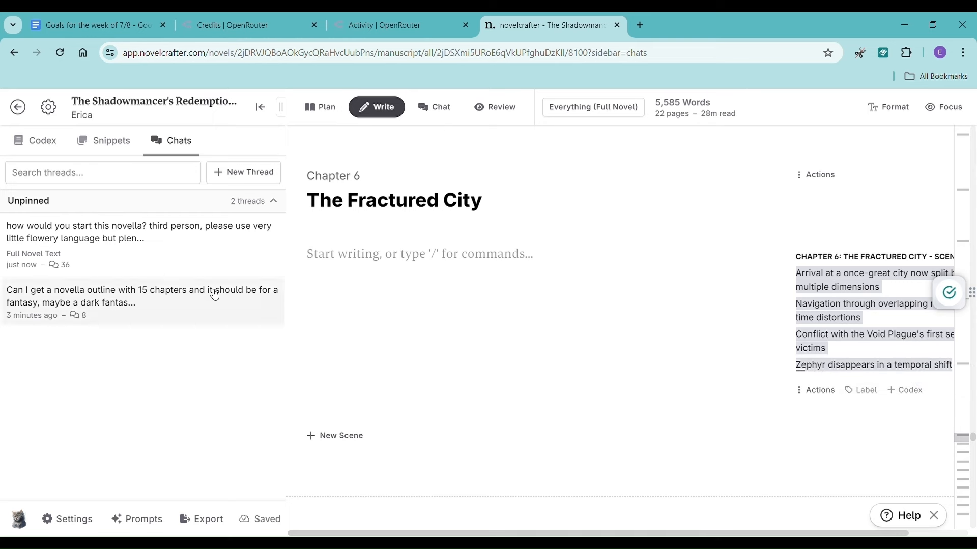
{"action": "left_click", "coordinate": [179, 254]}
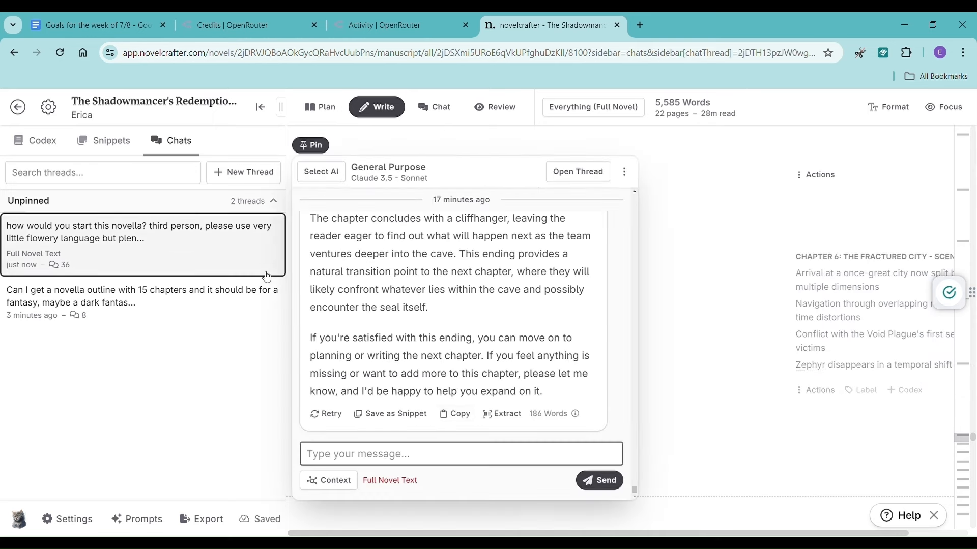
{"action": "left_click", "coordinate": [442, 456]}
{"action": "type", "text": "let's move onto chapter 6- just the prose please:"}
{"action": "type", "text": "Arrival at a once-great city now split between multiple dimensions Navigation through overlapping realities and time distortions Conflict with the Void Plague's first sentient victims Zephyr disappears in a temporal shift"}
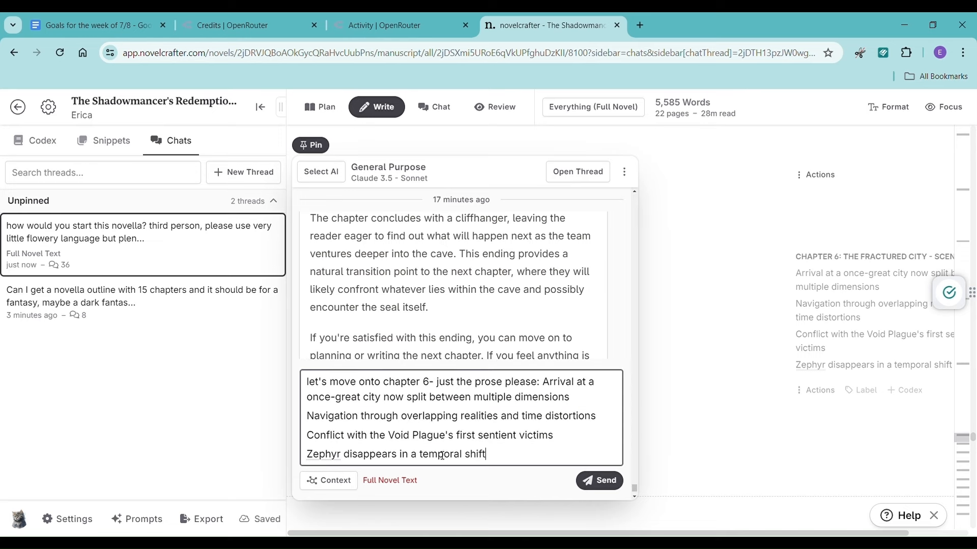
{"action": "key", "text": "Return"}
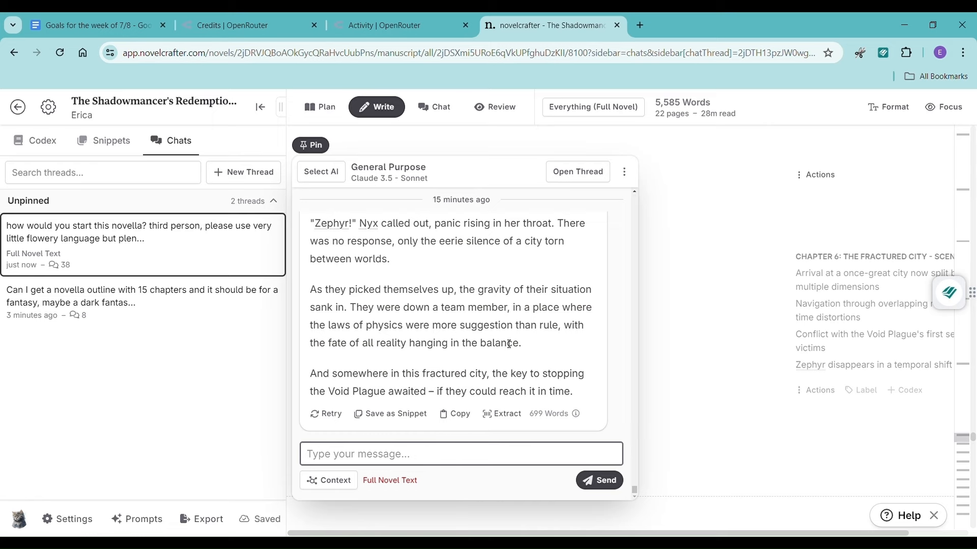
- Compare the opening of the AI's Chapter 6 prose with the ending of Chapter 5 in the chat thread
{"action": "scroll", "coordinate": [510, 345], "scroll_direction": "up", "scroll_amount": 15}
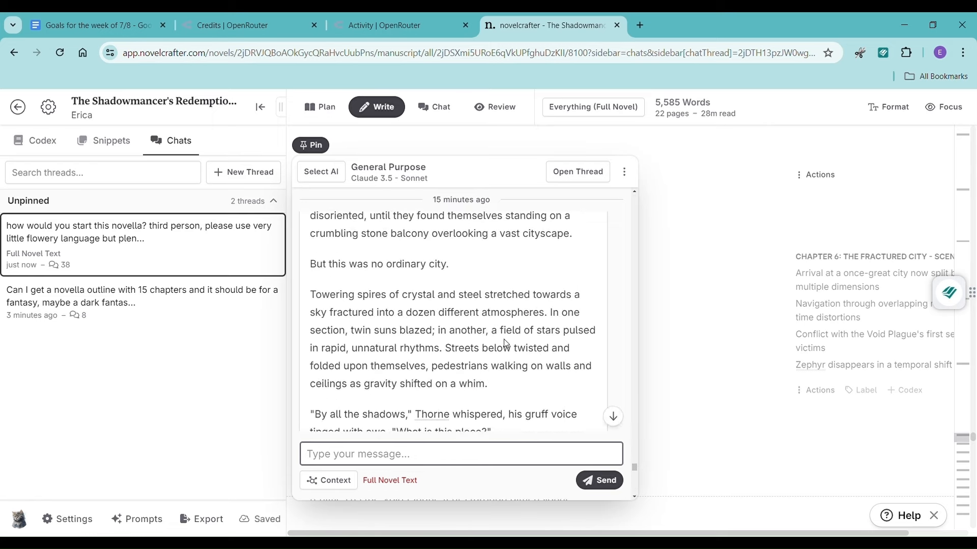
{"action": "scroll", "coordinate": [506, 344], "scroll_direction": "up", "scroll_amount": 6}
{"action": "scroll", "coordinate": [506, 344], "scroll_direction": "down", "scroll_amount": 4}
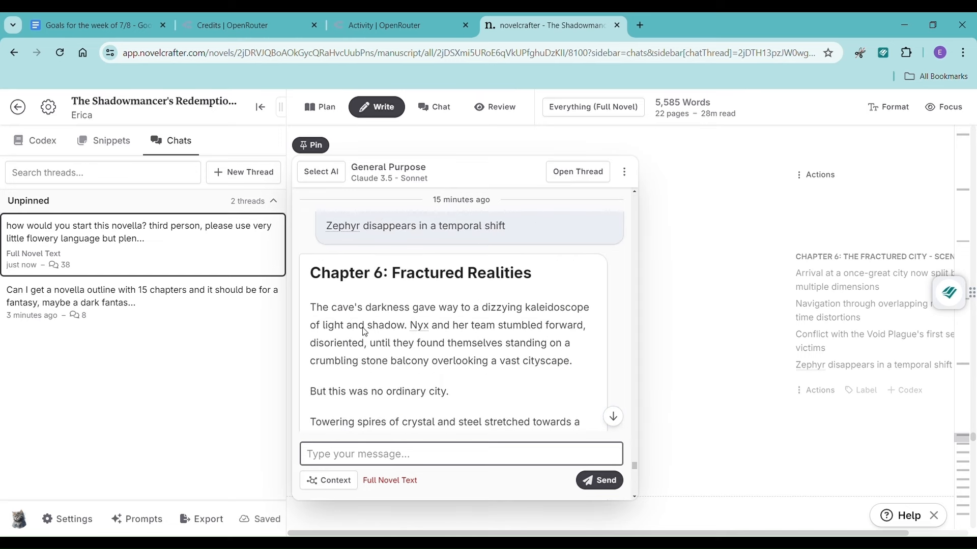
{"action": "left_click_drag", "start_coordinate": [310, 307], "coordinate": [463, 341]}
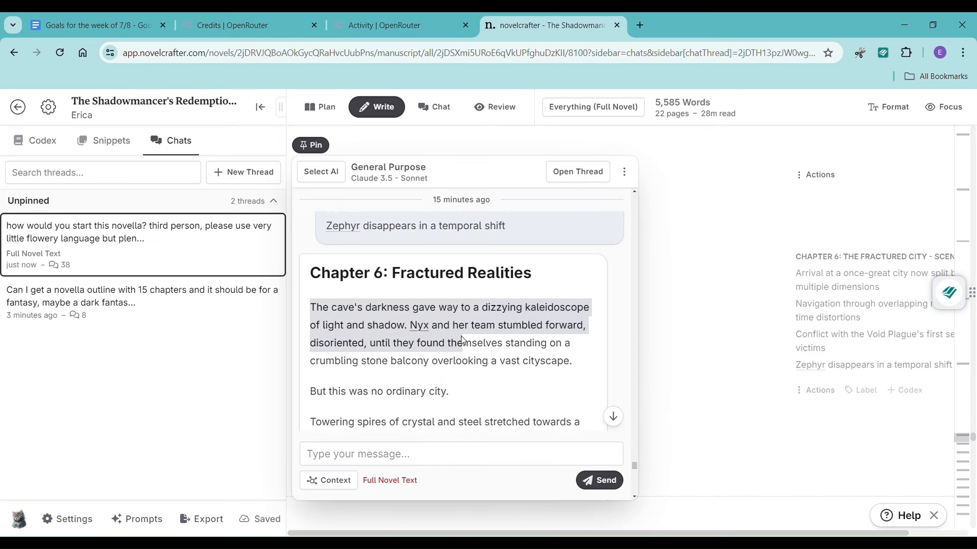
{"action": "left_click", "coordinate": [492, 372]}
{"action": "scroll", "coordinate": [466, 366], "scroll_direction": "up", "scroll_amount": 5}
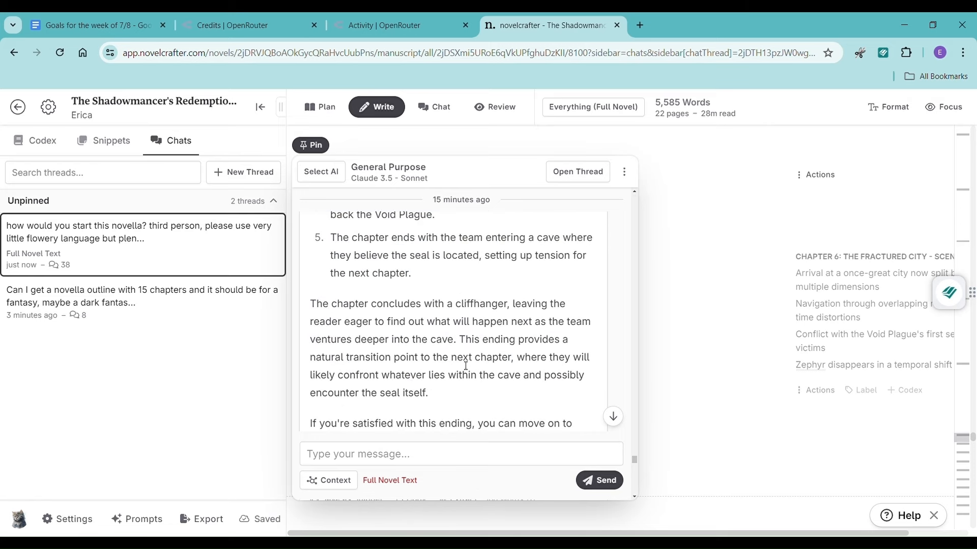
{"action": "scroll", "coordinate": [466, 365], "scroll_direction": "up", "scroll_amount": 5}
{"action": "scroll", "coordinate": [463, 365], "scroll_direction": "up", "scroll_amount": 3}
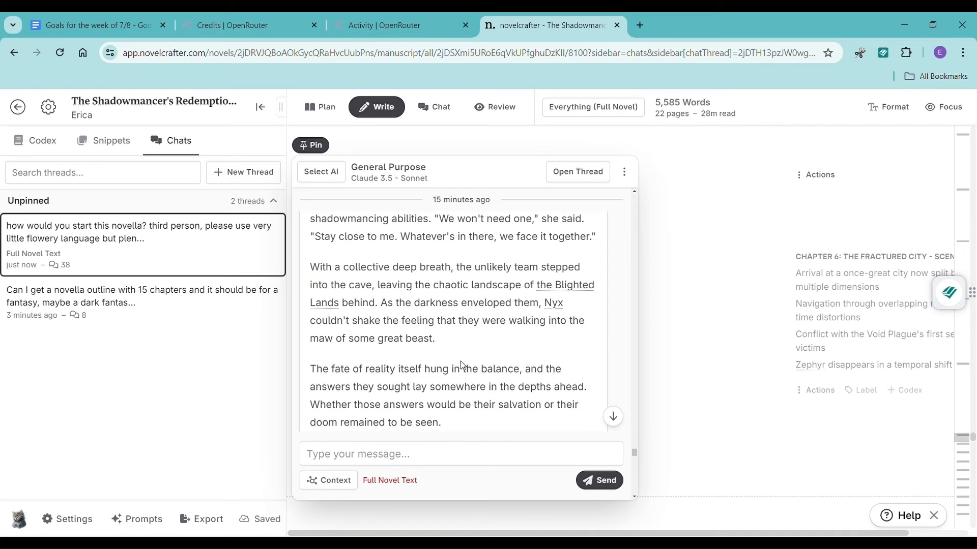
{"action": "scroll", "coordinate": [462, 366], "scroll_direction": "down", "scroll_amount": 10}
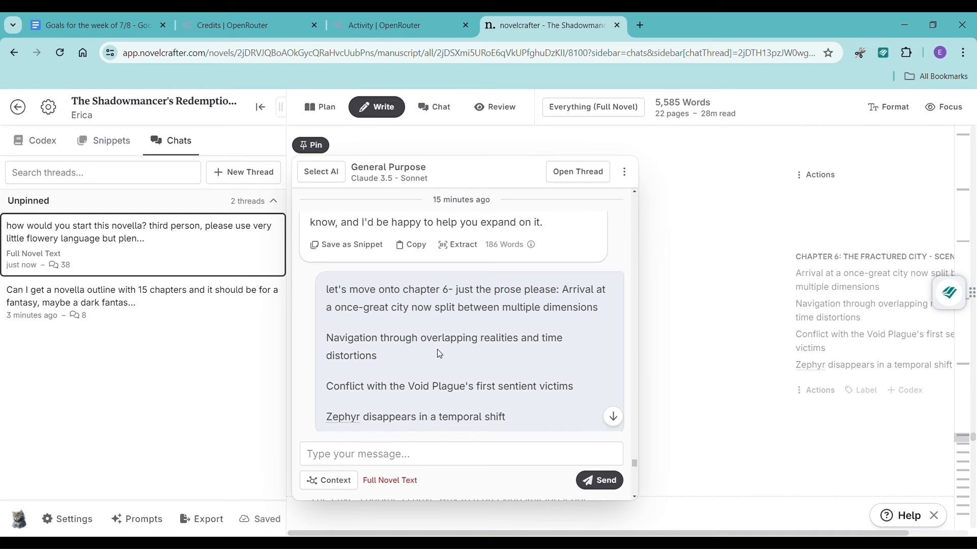
{"action": "scroll", "coordinate": [414, 364], "scroll_direction": "down", "scroll_amount": 4}
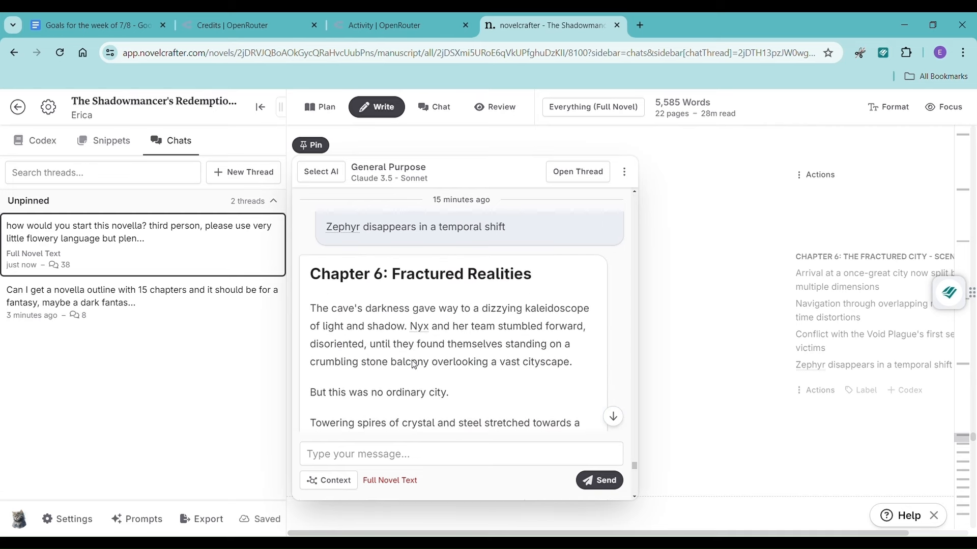
- Copy the AI's Chapter 6 prose without its heading and paste it under The Fractured City, adding an empty paragraph at the end
{"action": "left_click_drag", "start_coordinate": [310, 306], "coordinate": [700, 417]}
{"action": "scroll", "coordinate": [506, 384], "scroll_direction": "down", "scroll_amount": 15}
{"action": "scroll", "coordinate": [514, 392], "scroll_direction": "down", "scroll_amount": 5}
{"action": "scroll", "coordinate": [505, 398], "scroll_direction": "down", "scroll_amount": 4}
{"action": "left_click", "coordinate": [700, 417]}
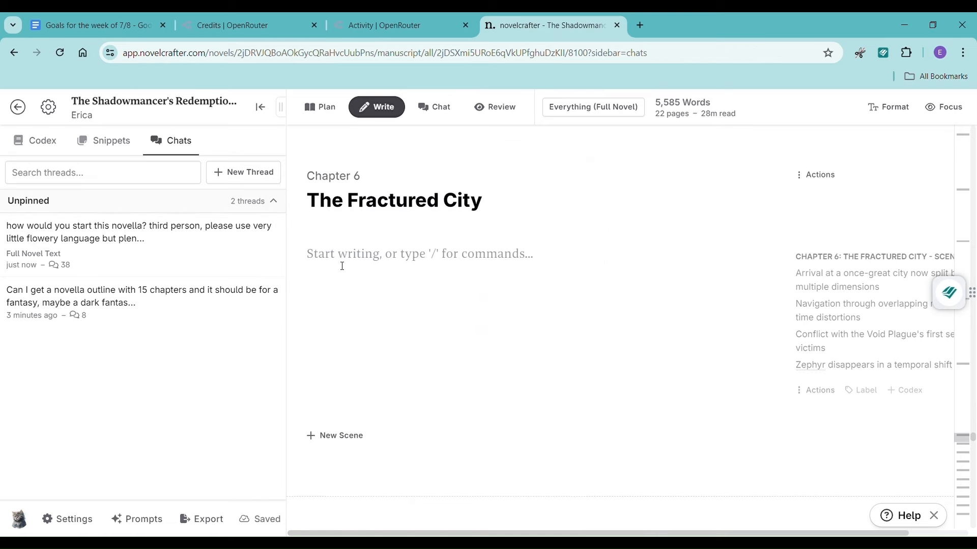
{"action": "key", "text": "ctrl+v"}
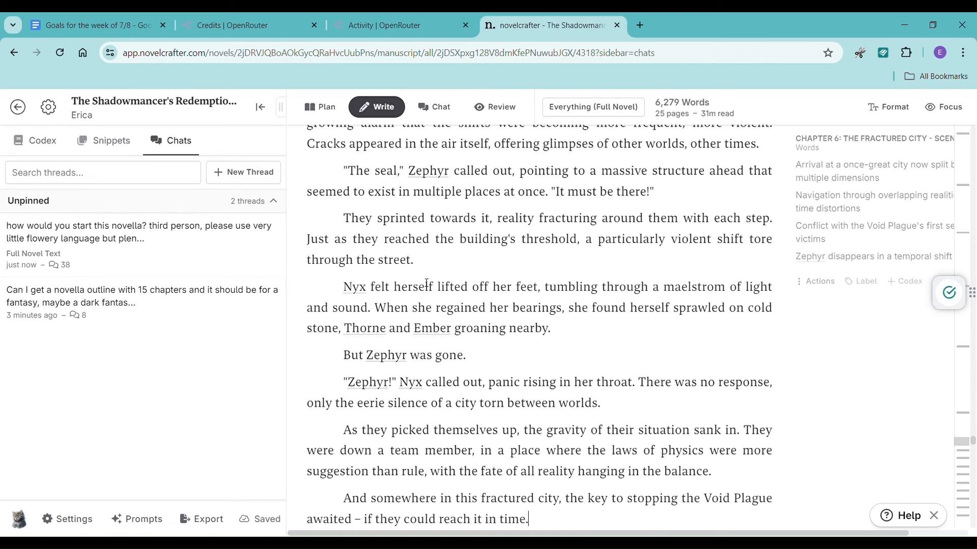
{"action": "key", "text": "Return"}
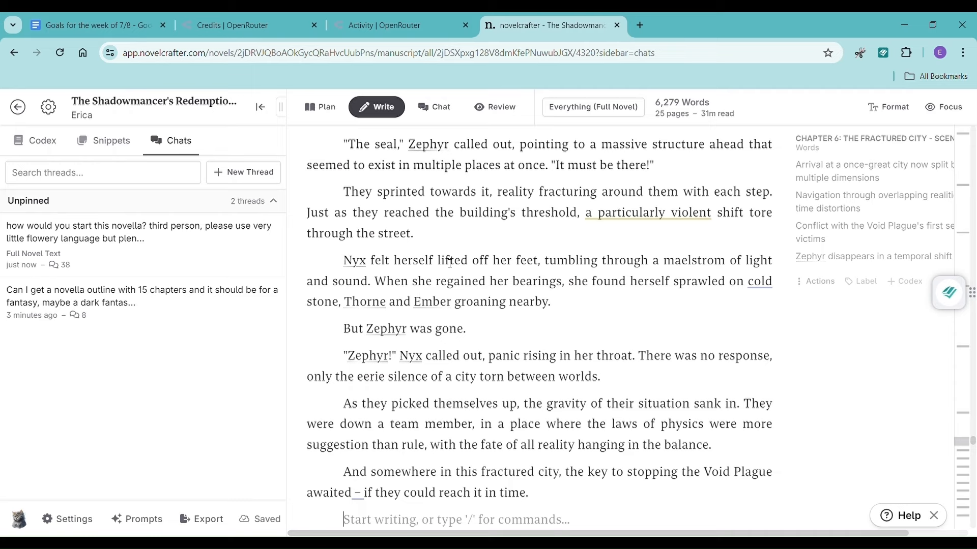
- Check the en-dash suggestion in Chapter 6's last paragraph and review the chapter's text against the ending of Chapter 5
{"action": "scroll", "coordinate": [499, 374], "scroll_direction": "down", "scroll_amount": 2}
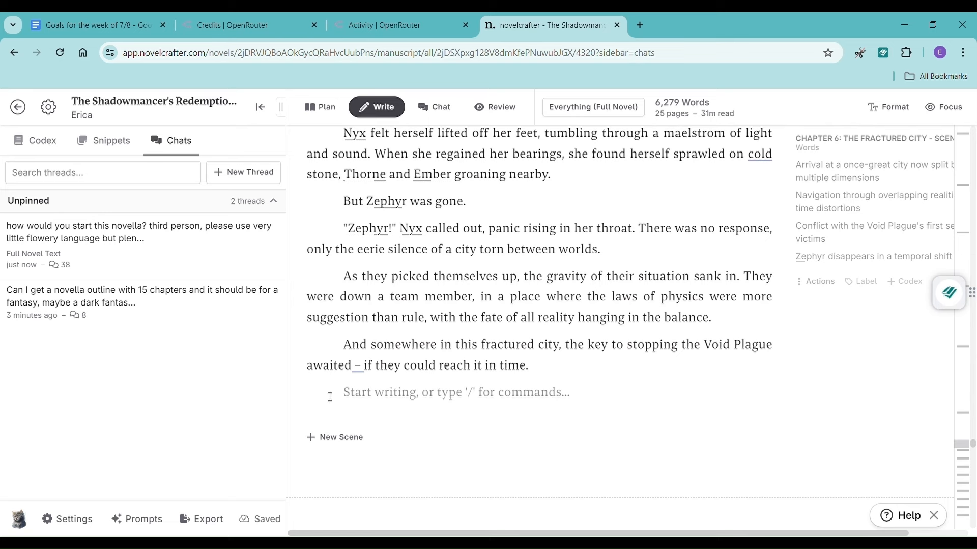
{"action": "left_click", "coordinate": [359, 366]}
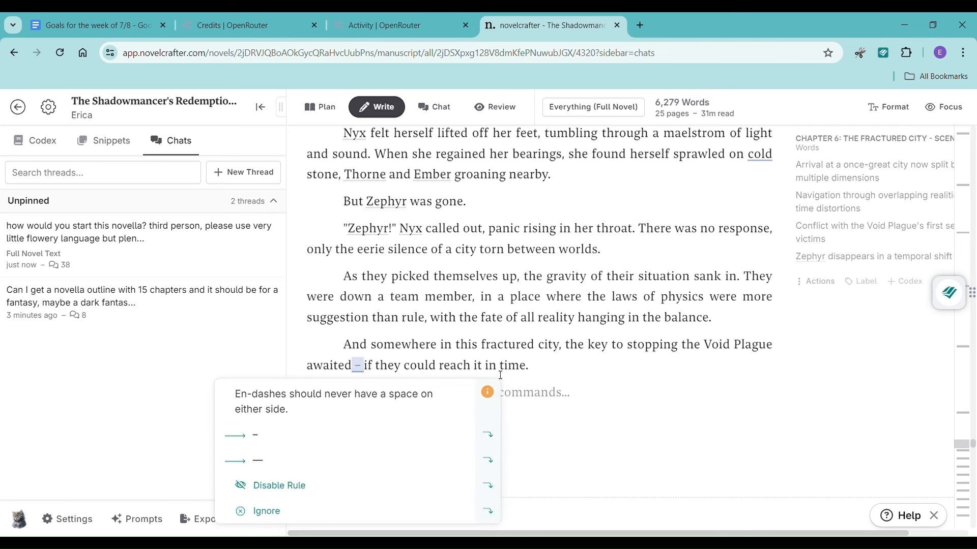
{"action": "left_click", "coordinate": [412, 396]}
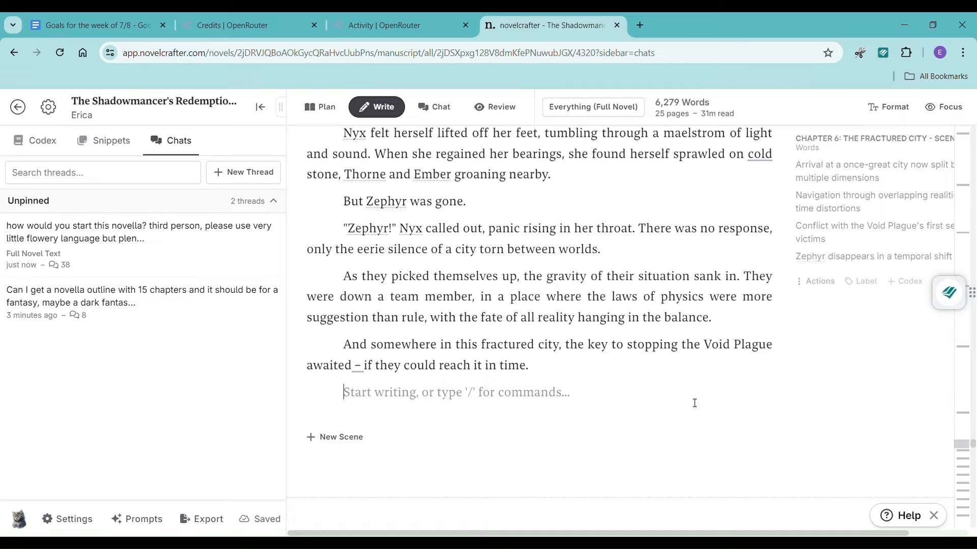
{"action": "scroll", "coordinate": [697, 402], "scroll_direction": "up", "scroll_amount": 5}
{"action": "scroll", "coordinate": [702, 410], "scroll_direction": "up", "scroll_amount": 15}
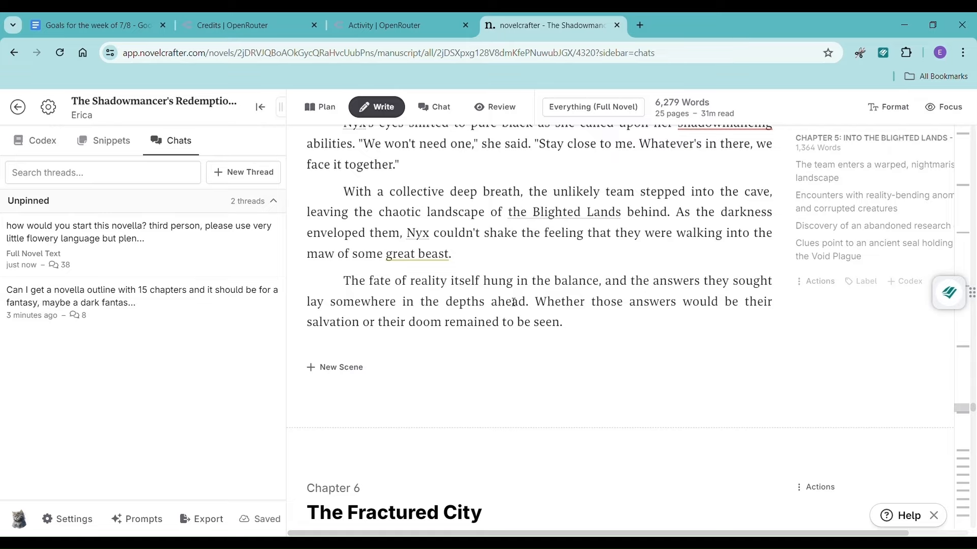
{"action": "scroll", "coordinate": [536, 303], "scroll_direction": "down", "scroll_amount": 20}
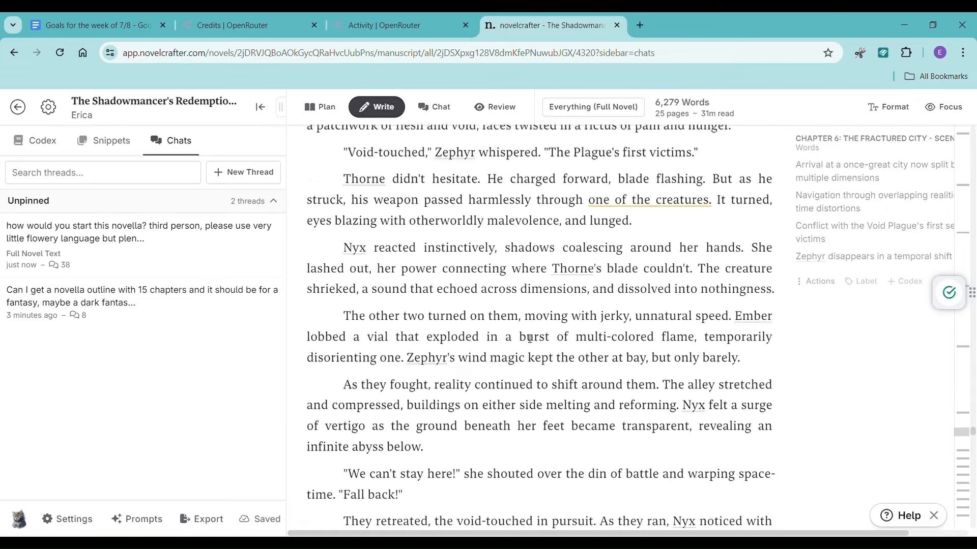
{"action": "scroll", "coordinate": [529, 350], "scroll_direction": "down", "scroll_amount": 7}
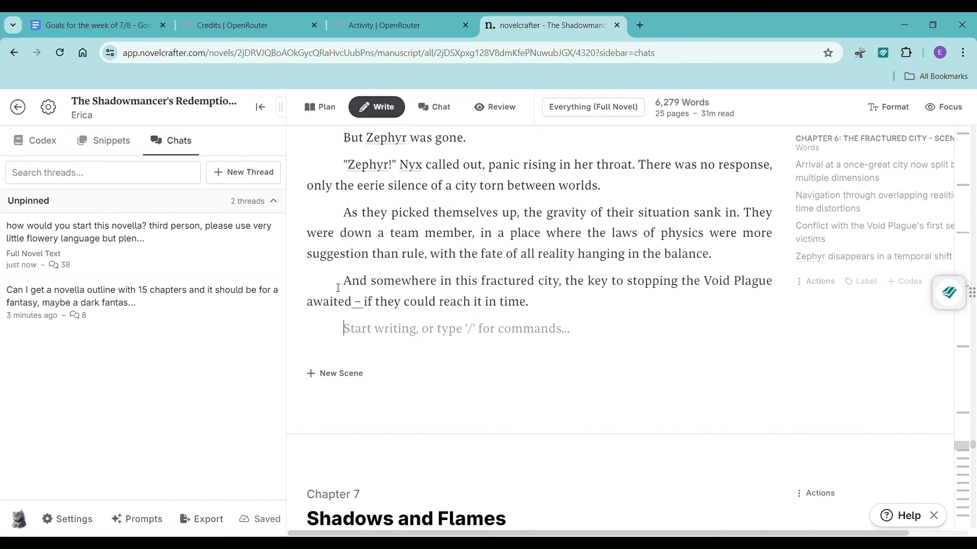
- Delete Chapter 6's closing paragraph beginning "And somewhere in this fractured city"
{"action": "left_click_drag", "start_coordinate": [337, 288], "coordinate": [569, 318]}
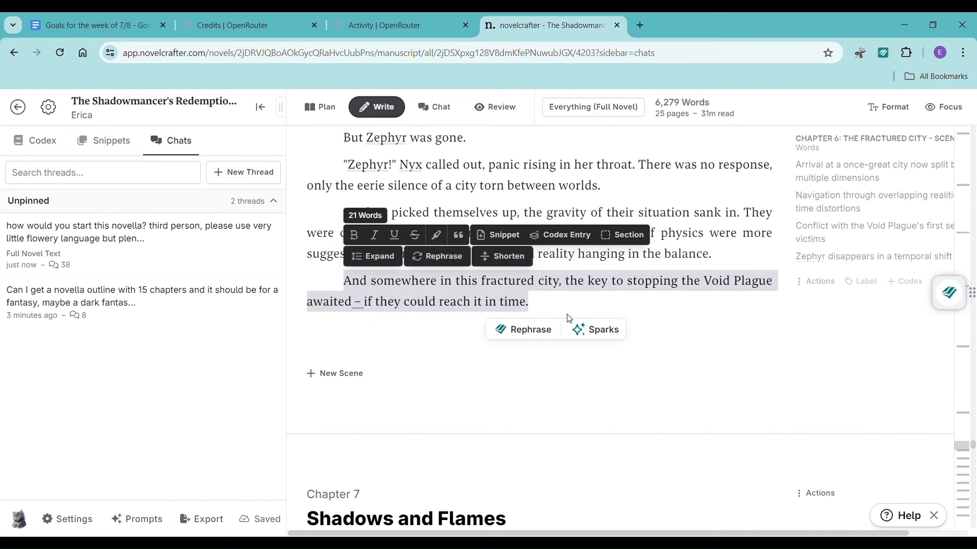
{"action": "type", "text": "/"}
{"action": "key", "text": "BackSpace"}
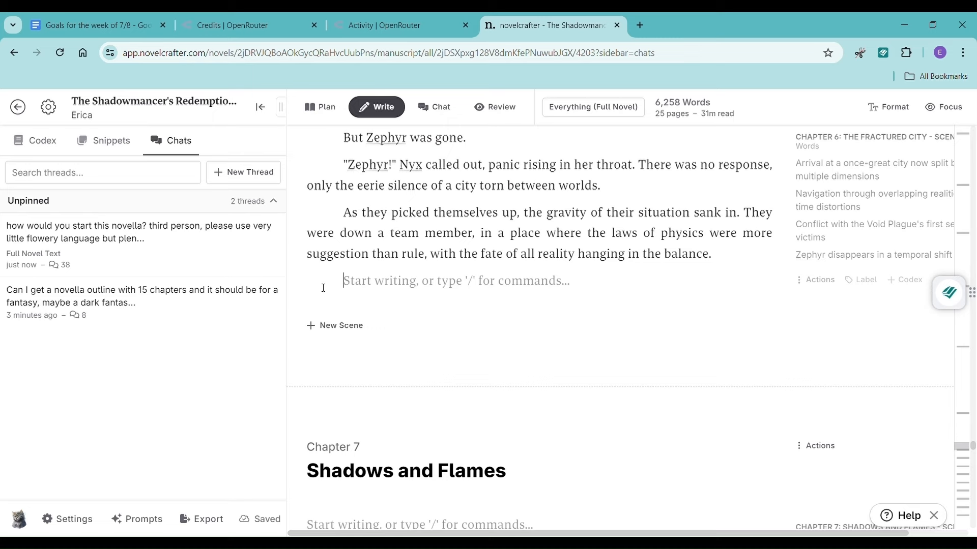
- Send "please continue this chapter, just the prose" to the novella-opening chat thread
{"action": "scroll", "coordinate": [429, 312], "scroll_direction": "up", "scroll_amount": 1}
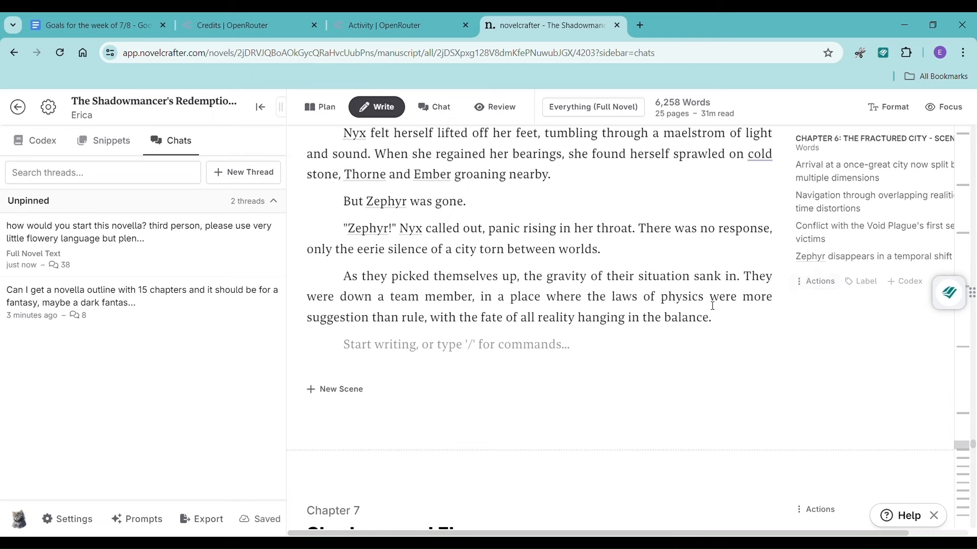
{"action": "left_click", "coordinate": [200, 235]}
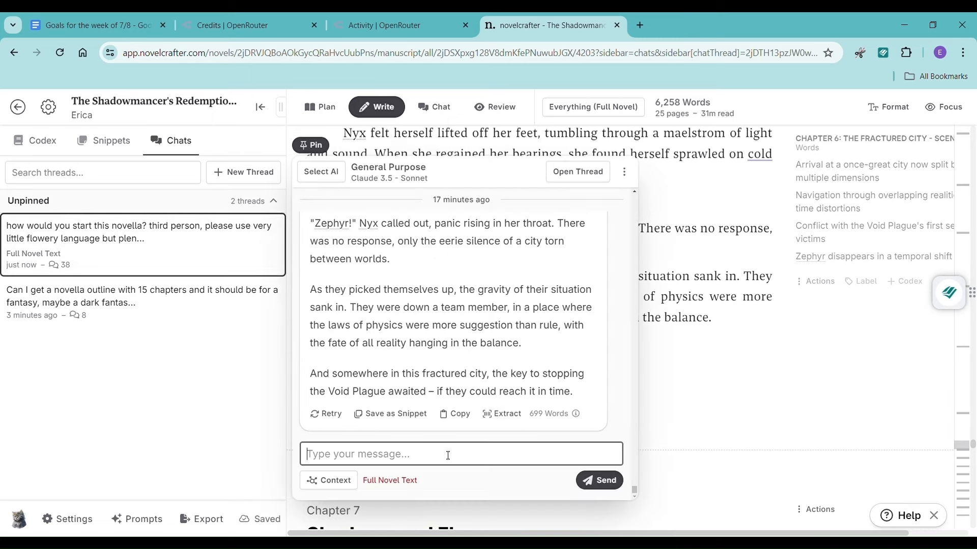
{"action": "type", "text": "please con"}
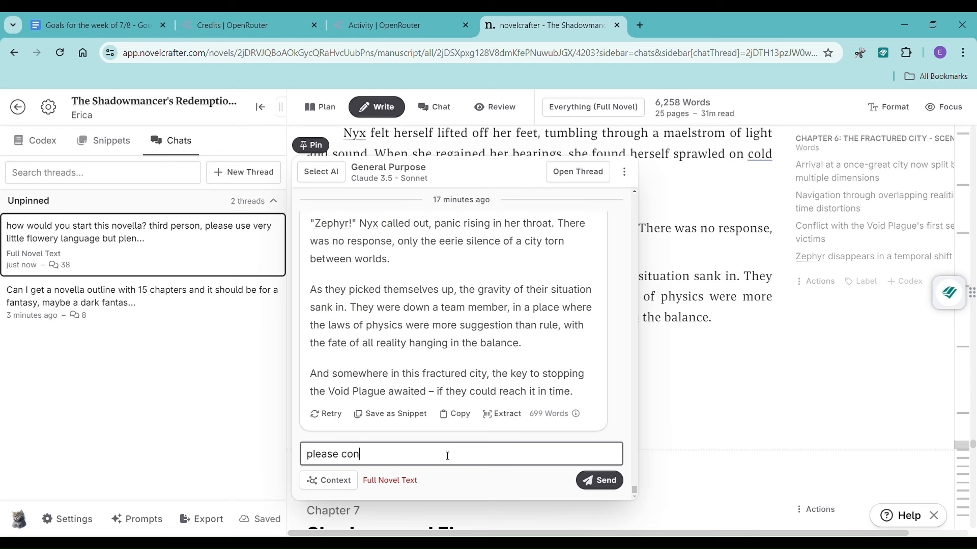
{"action": "type", "text": "tinue this chapter,"}
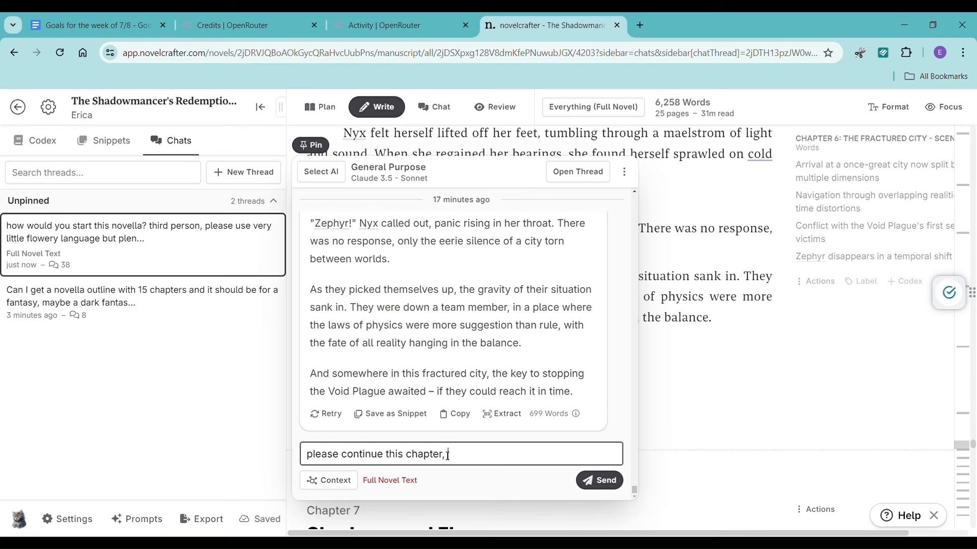
{"action": "type", "text": " just the prose"}
{"action": "key", "text": "Return"}
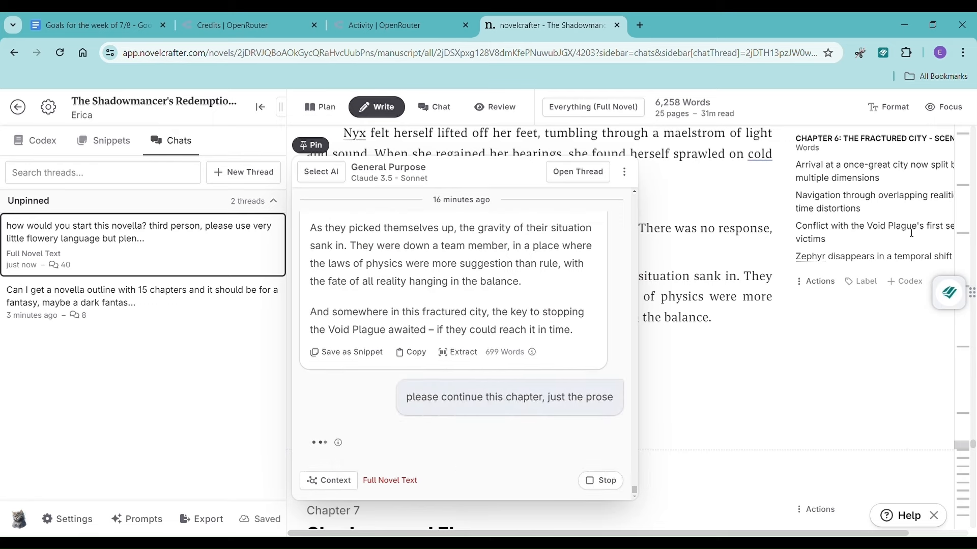
- Copy the AI's continuation from the chat thread and paste it at the end of Chapter 6
{"action": "scroll", "coordinate": [778, 376], "scroll_direction": "up", "scroll_amount": 1}
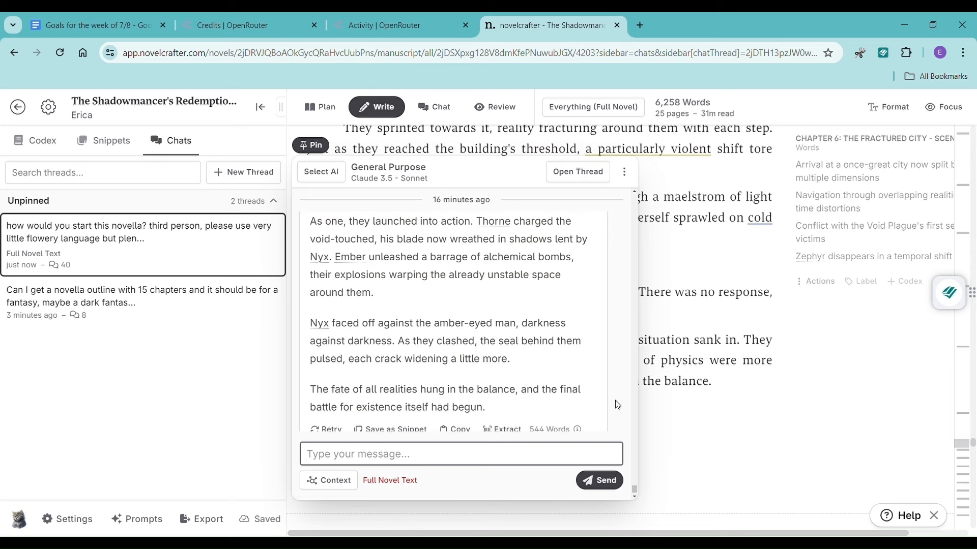
{"action": "scroll", "coordinate": [430, 342], "scroll_direction": "down", "scroll_amount": 1}
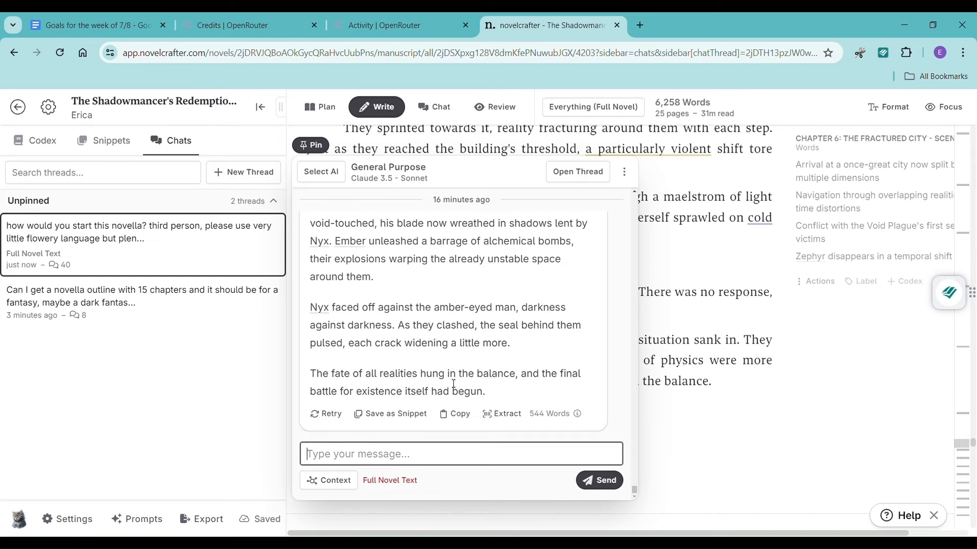
{"action": "left_click", "coordinate": [450, 416]}
{"action": "left_click", "coordinate": [703, 421]}
{"action": "key", "text": "ctrl+v"}
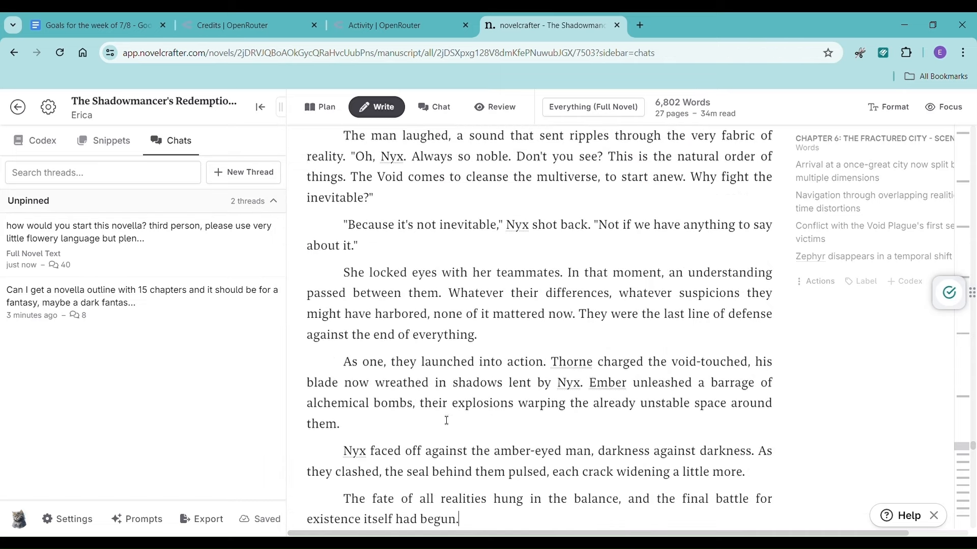
- Delete the pasted text's final paragraph beginning "The fate of all realities hung in the balance"
{"action": "scroll", "coordinate": [422, 407], "scroll_direction": "down", "scroll_amount": 3}
{"action": "left_click_drag", "start_coordinate": [346, 379], "coordinate": [475, 402]}
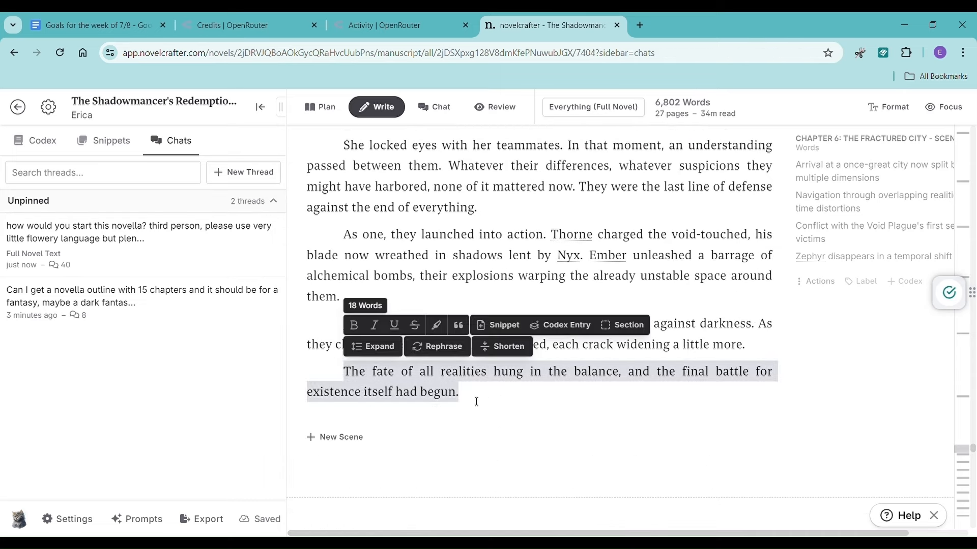
{"action": "key", "text": "BackSpace"}
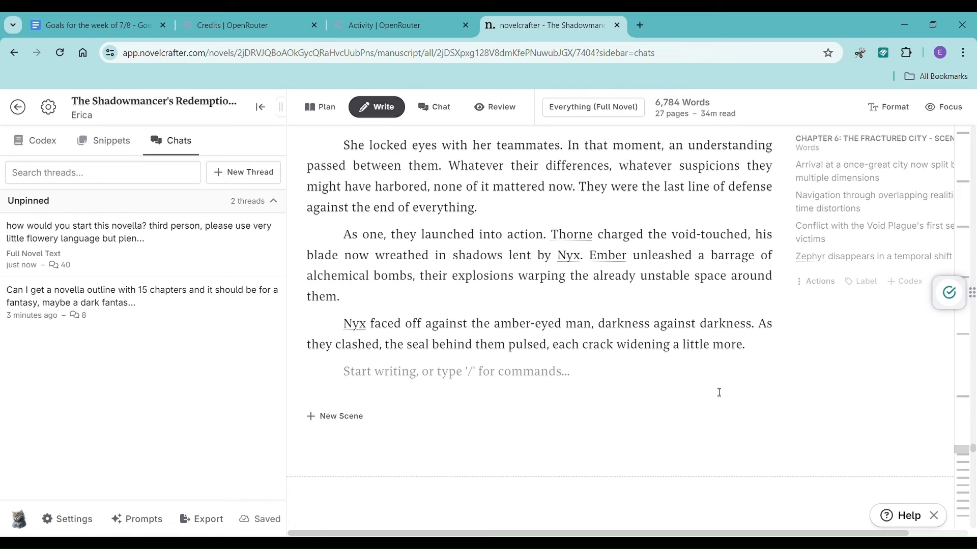
- Review the new ending of Chapter 6 against its synopsis and the synopsis of Chapter 7, Shadows and Flames
{"action": "scroll", "coordinate": [829, 298], "scroll_direction": "up", "scroll_amount": 4}
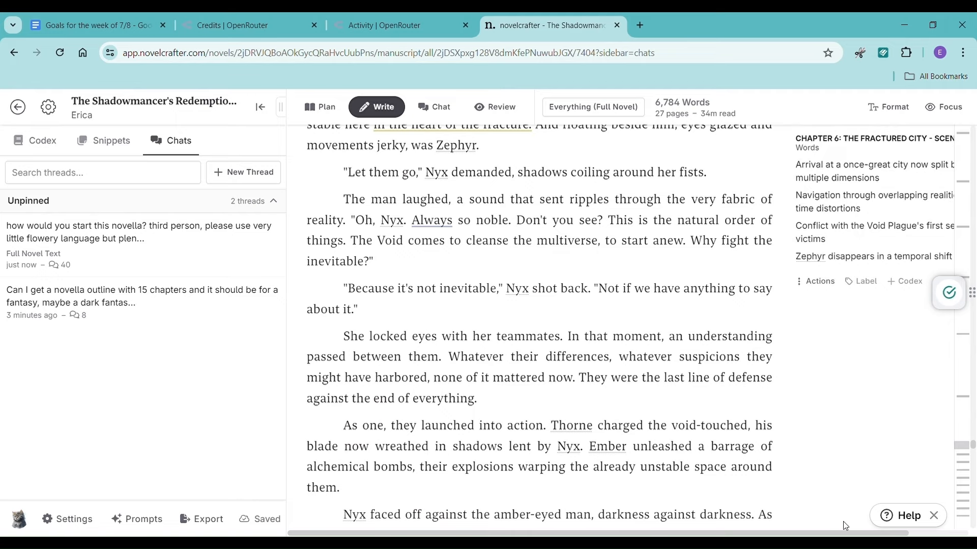
{"action": "left_click_drag", "start_coordinate": [837, 533], "coordinate": [930, 535]}
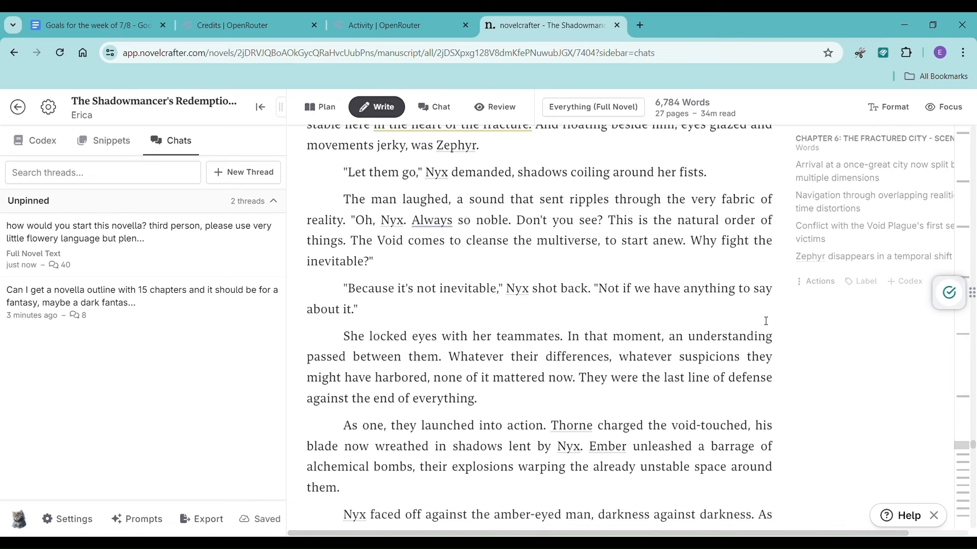
{"action": "scroll", "coordinate": [763, 320], "scroll_direction": "down", "scroll_amount": 4}
{"action": "left_click", "coordinate": [365, 372]}
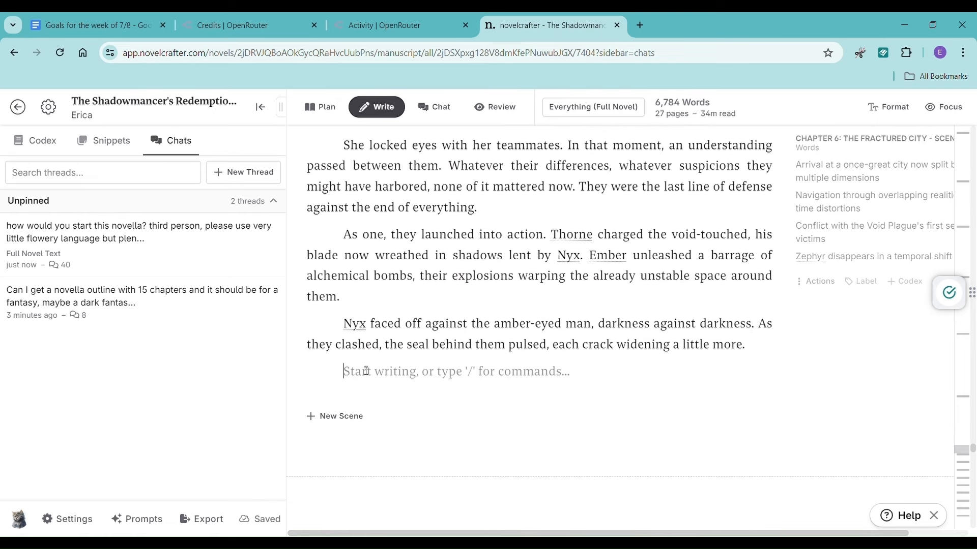
{"action": "left_click", "coordinate": [166, 243]}
{"action": "left_click", "coordinate": [679, 399]}
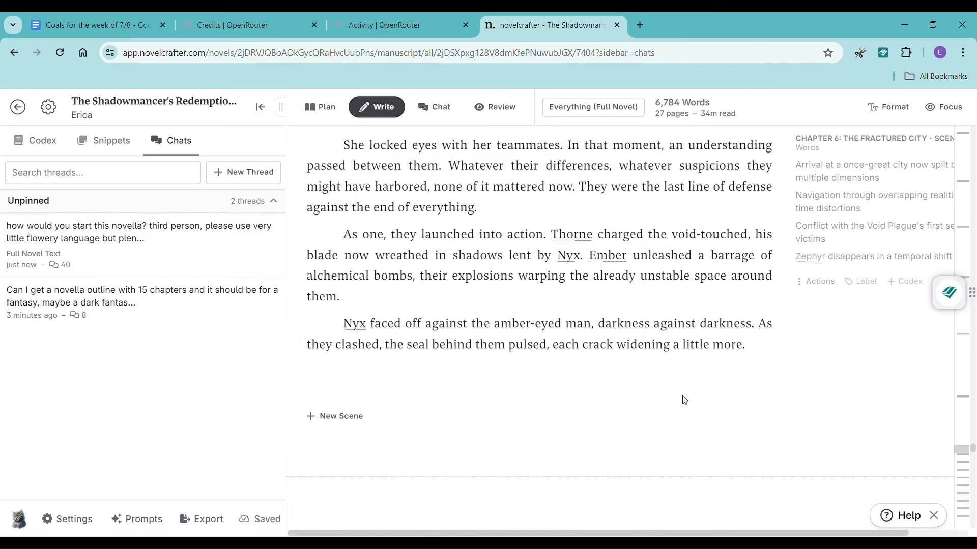
{"action": "scroll", "coordinate": [736, 381], "scroll_direction": "down", "scroll_amount": 6}
{"action": "left_click", "coordinate": [854, 337]}
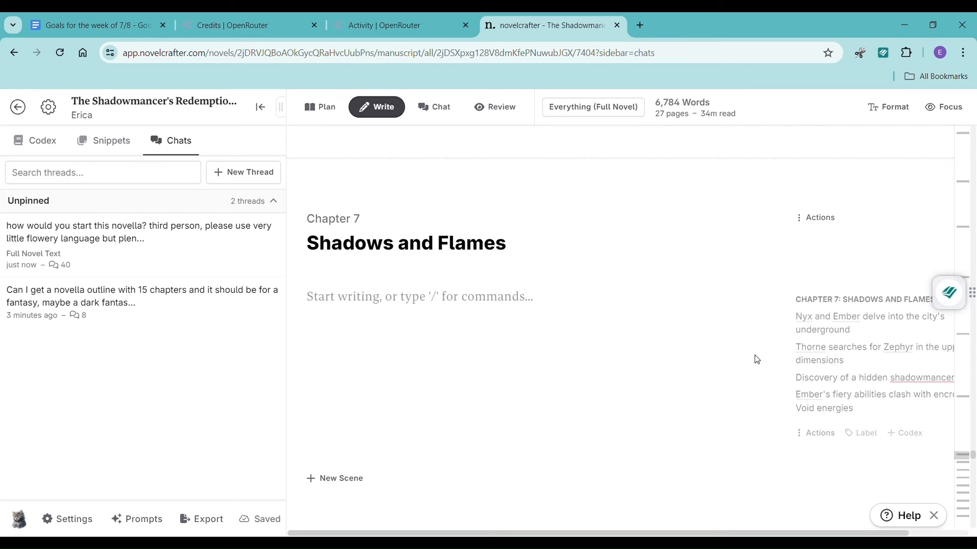
{"action": "scroll", "coordinate": [755, 358], "scroll_direction": "up", "scroll_amount": 4}
{"action": "left_click", "coordinate": [475, 290]}
{"action": "scroll", "coordinate": [448, 261], "scroll_direction": "up", "scroll_amount": 2}
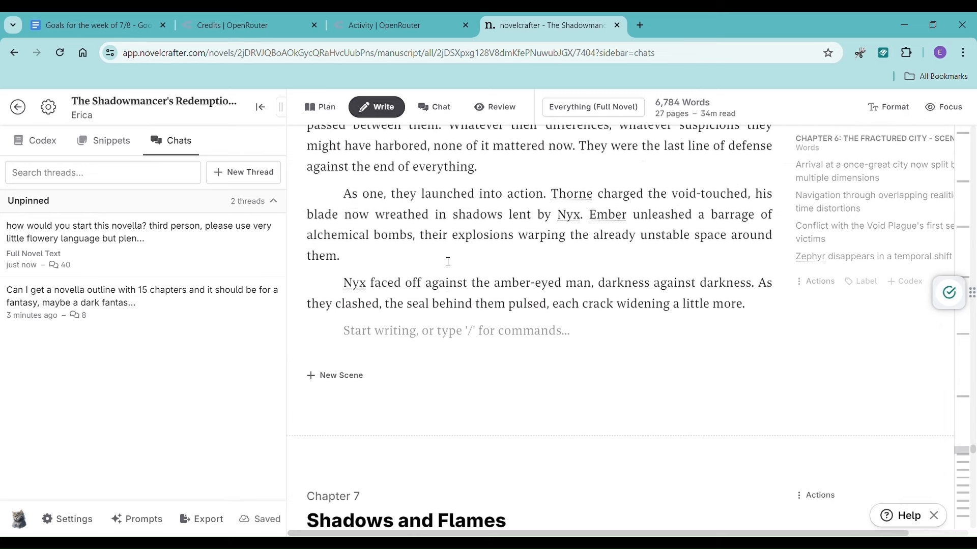
{"action": "scroll", "coordinate": [447, 261], "scroll_direction": "up", "scroll_amount": 2}
{"action": "scroll", "coordinate": [410, 286], "scroll_direction": "down", "scroll_amount": 1}
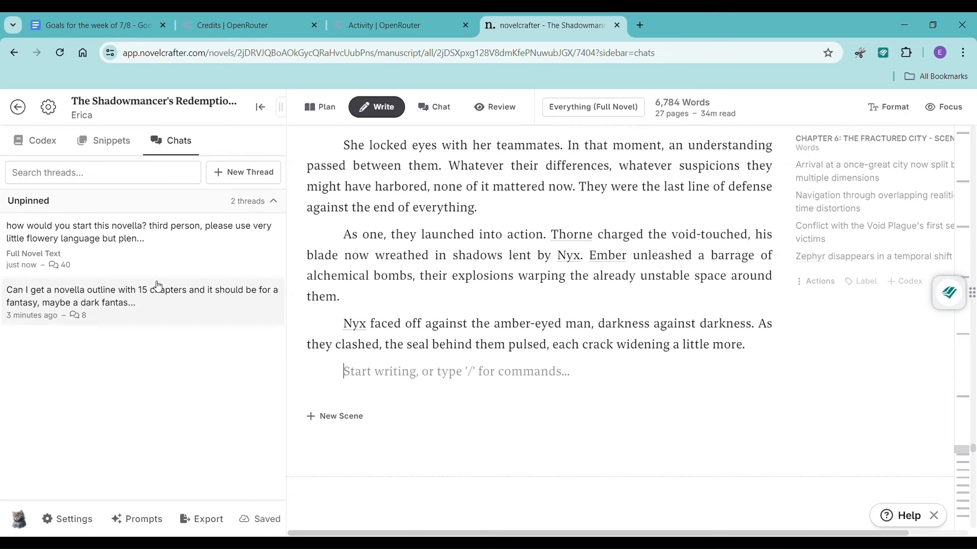
- Open the novella-opening chat thread at the AI's latest reply
{"action": "left_click", "coordinate": [120, 255]}
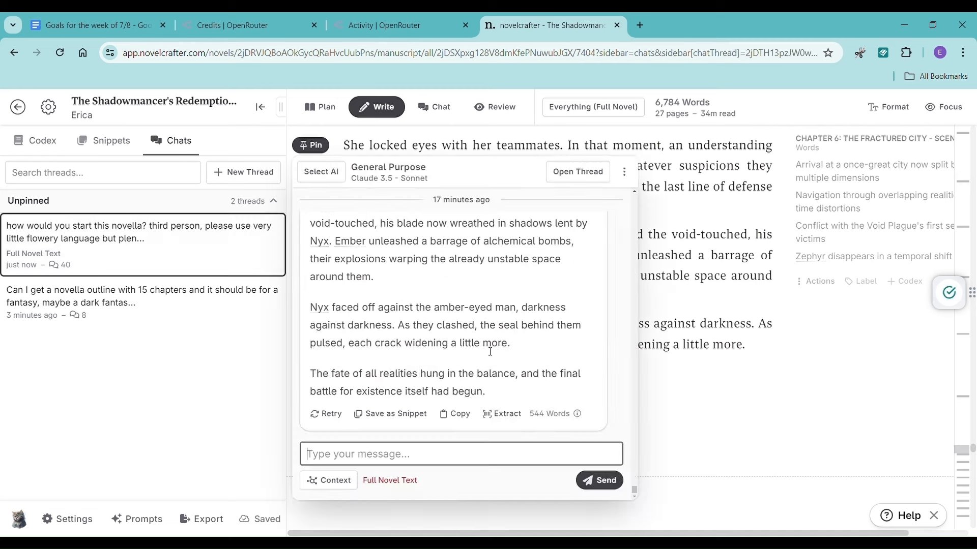
- Send the prompt "please continue this chapter" in the open novella-writing chat thread
{"action": "type", "text": "pl"}
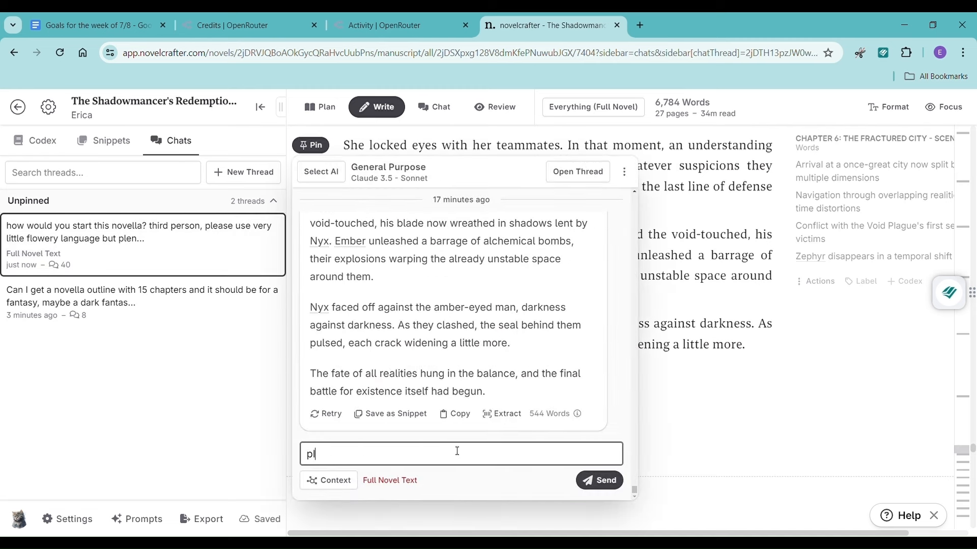
{"action": "type", "text": "ease continue this chapter"}
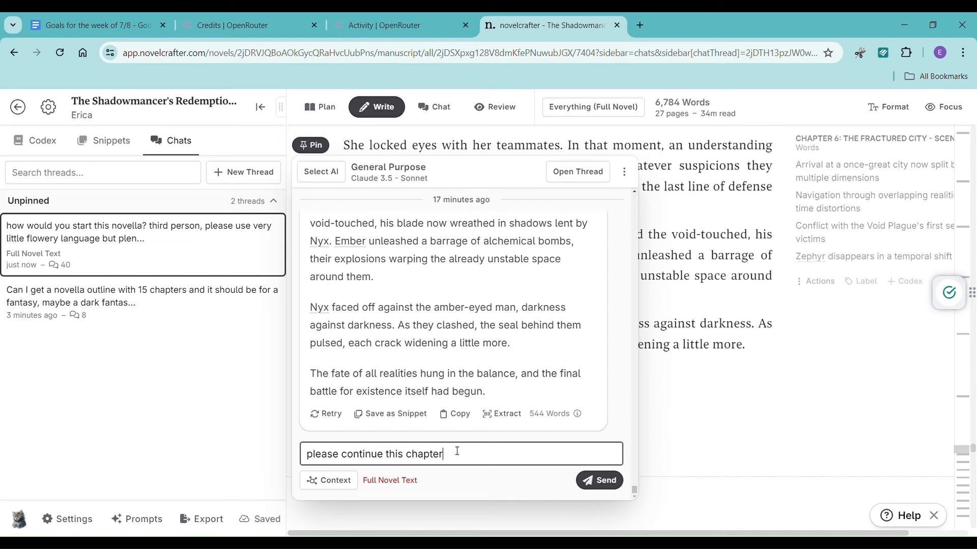
{"action": "key", "text": "Return"}
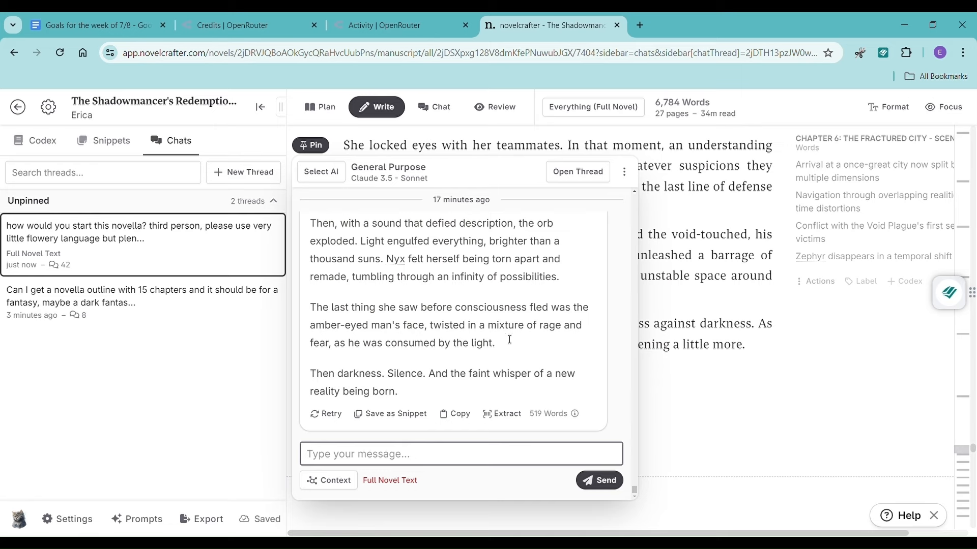
- Review the generated Chapter 6 continuation, copy the whole reply and paste it at the end of the Chapter 6 scene
{"action": "scroll", "coordinate": [485, 372], "scroll_direction": "up", "scroll_amount": 5}
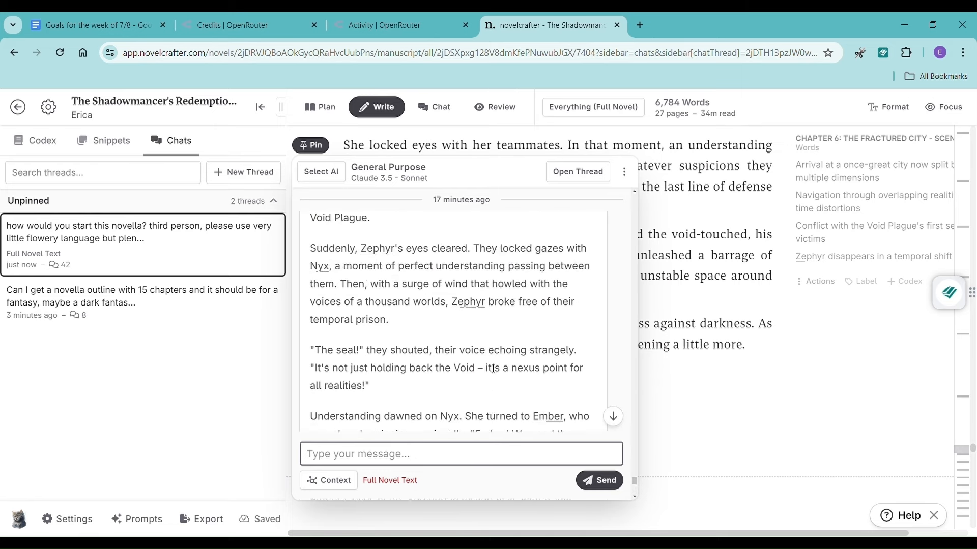
{"action": "scroll", "coordinate": [493, 368], "scroll_direction": "up", "scroll_amount": 5}
{"action": "scroll", "coordinate": [496, 368], "scroll_direction": "up", "scroll_amount": 10}
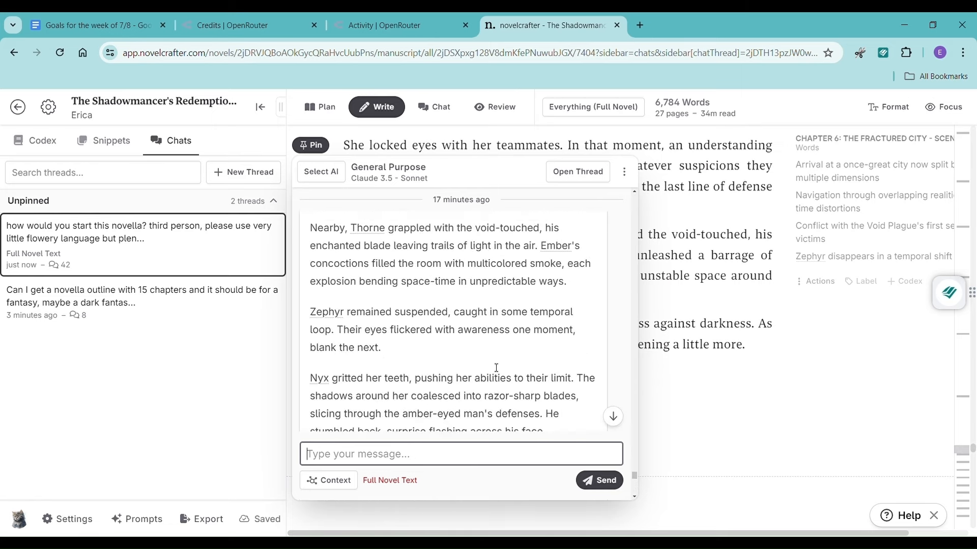
{"action": "scroll", "coordinate": [498, 368], "scroll_direction": "down", "scroll_amount": 4}
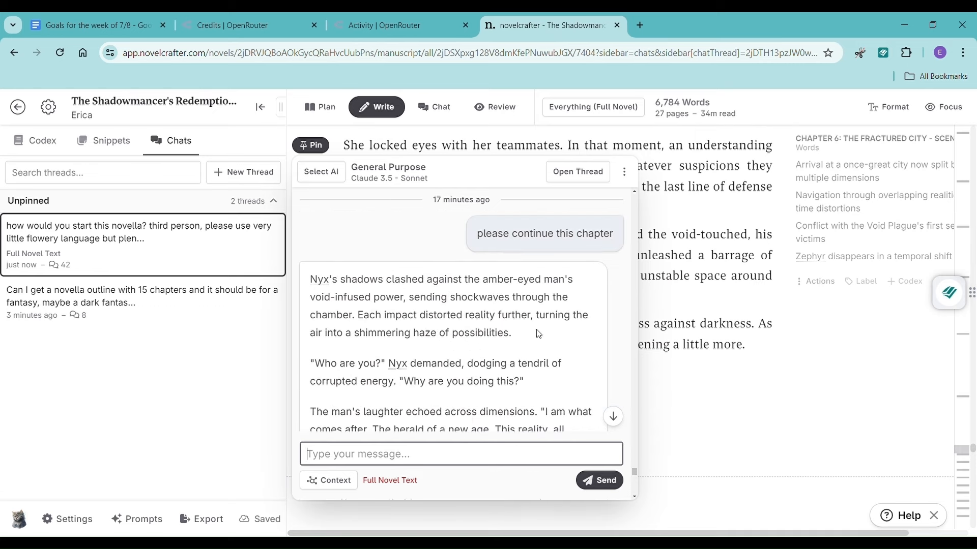
{"action": "scroll", "coordinate": [514, 351], "scroll_direction": "down", "scroll_amount": 10}
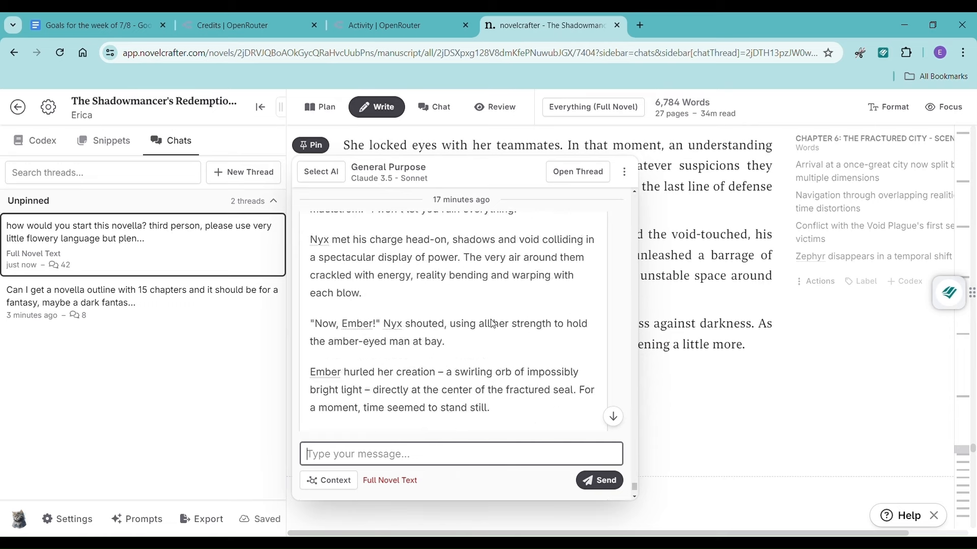
{"action": "scroll", "coordinate": [492, 324], "scroll_direction": "down", "scroll_amount": 5}
{"action": "left_click", "coordinate": [454, 413]}
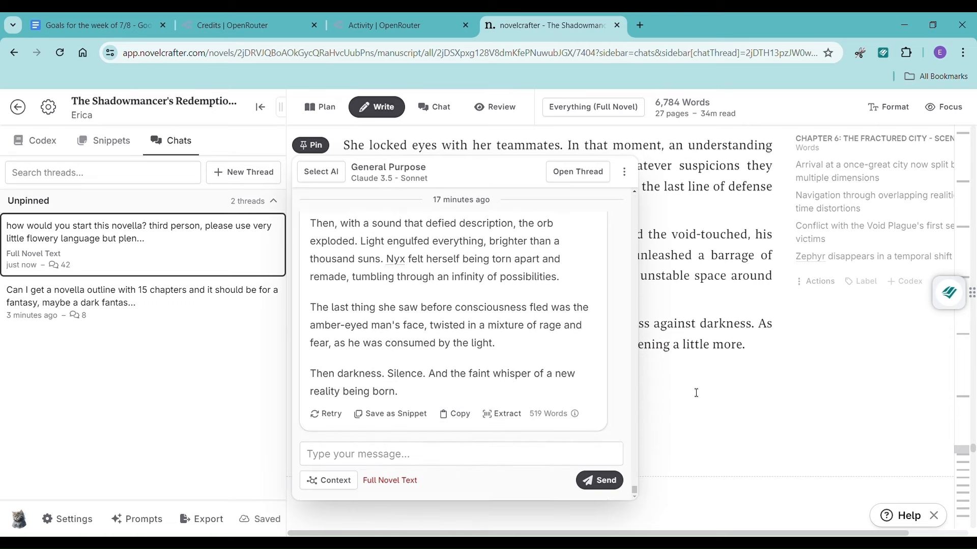
{"action": "left_click", "coordinate": [712, 391]}
{"action": "key", "text": "ctrl+v"}
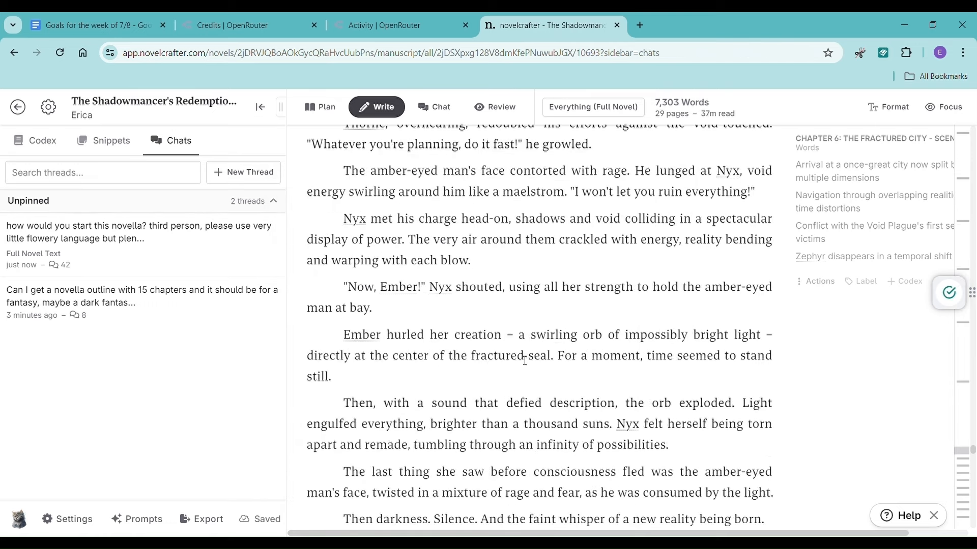
{"action": "scroll", "coordinate": [762, 332], "scroll_direction": "down", "scroll_amount": 4}
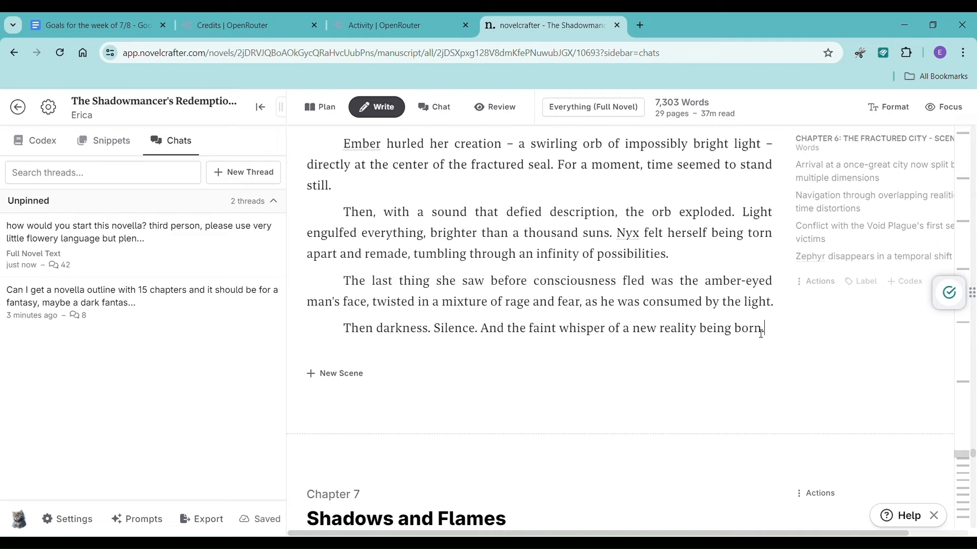
{"action": "scroll", "coordinate": [761, 333], "scroll_direction": "down", "scroll_amount": 3}
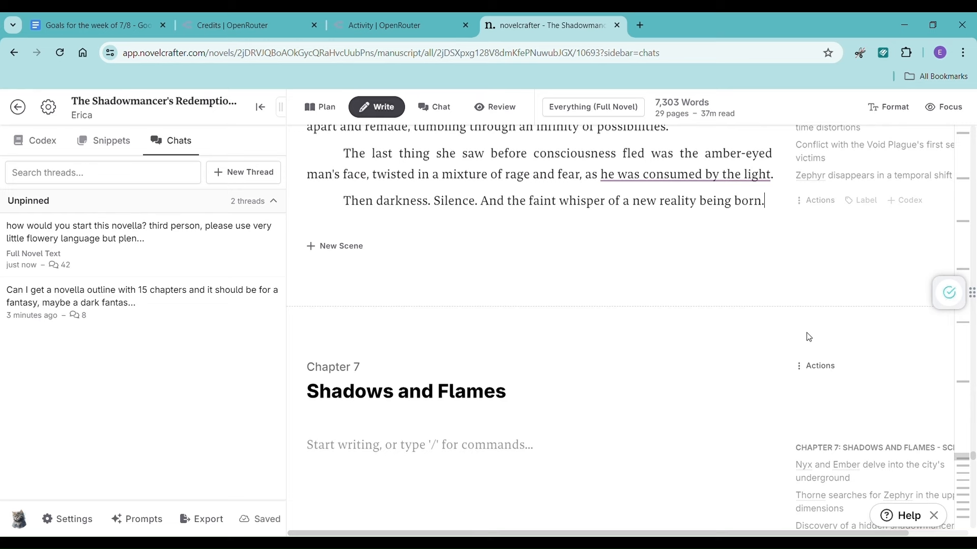
- Ask the novella-writing thread "is that the end of chapter 6?", read its answer and close the chat
{"action": "scroll", "coordinate": [809, 338], "scroll_direction": "down", "scroll_amount": 1}
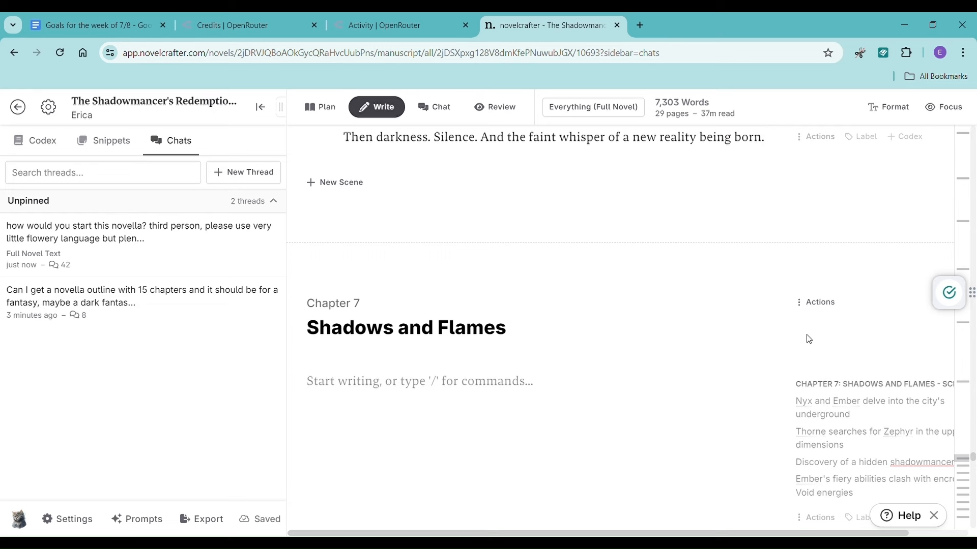
{"action": "scroll", "coordinate": [809, 340], "scroll_direction": "up", "scroll_amount": 1}
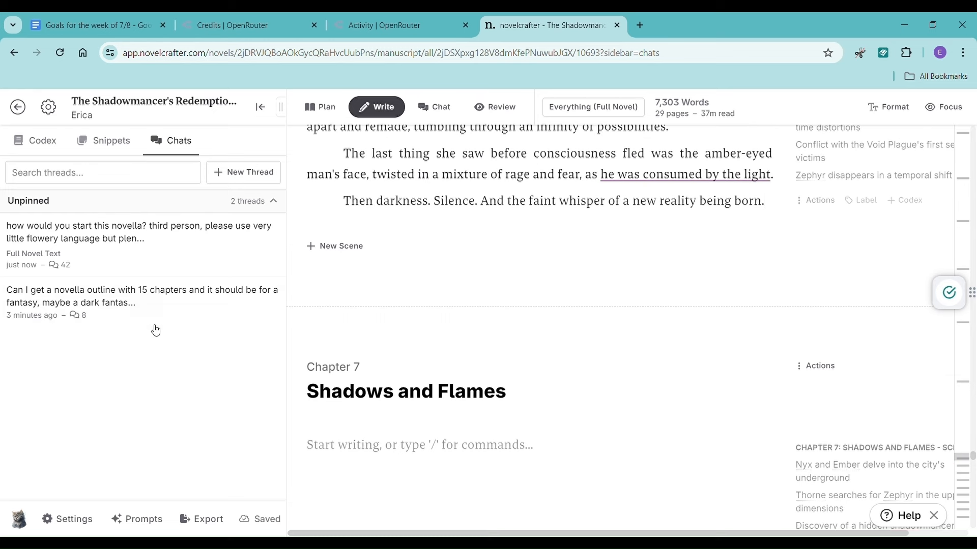
{"action": "left_click", "coordinate": [153, 256]}
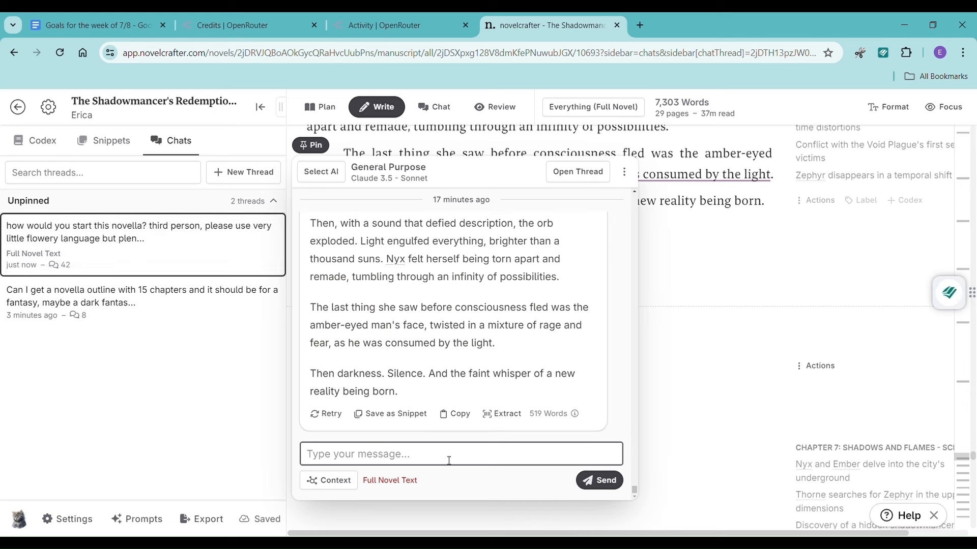
{"action": "type", "text": "is that the end of "}
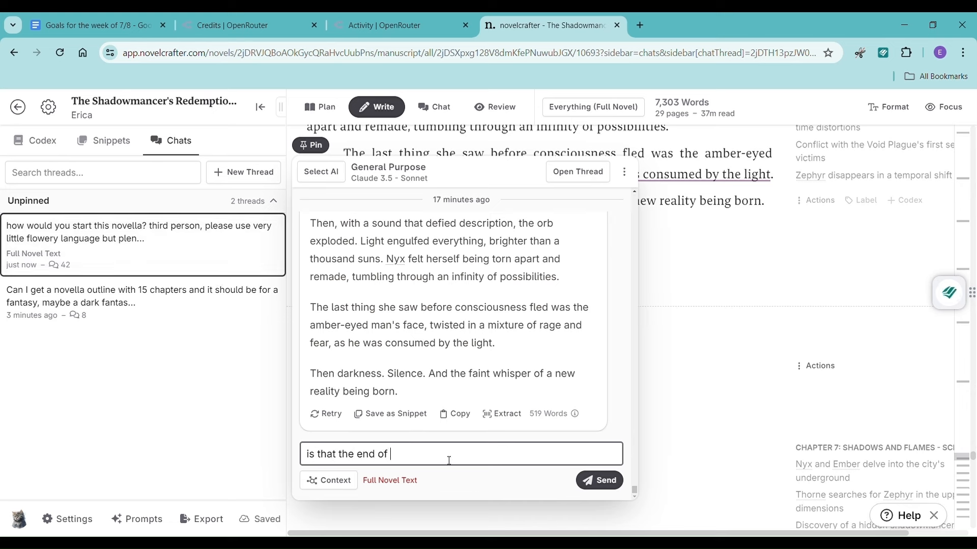
{"action": "type", "text": "chapter 6?"}
{"action": "key", "text": "Return"}
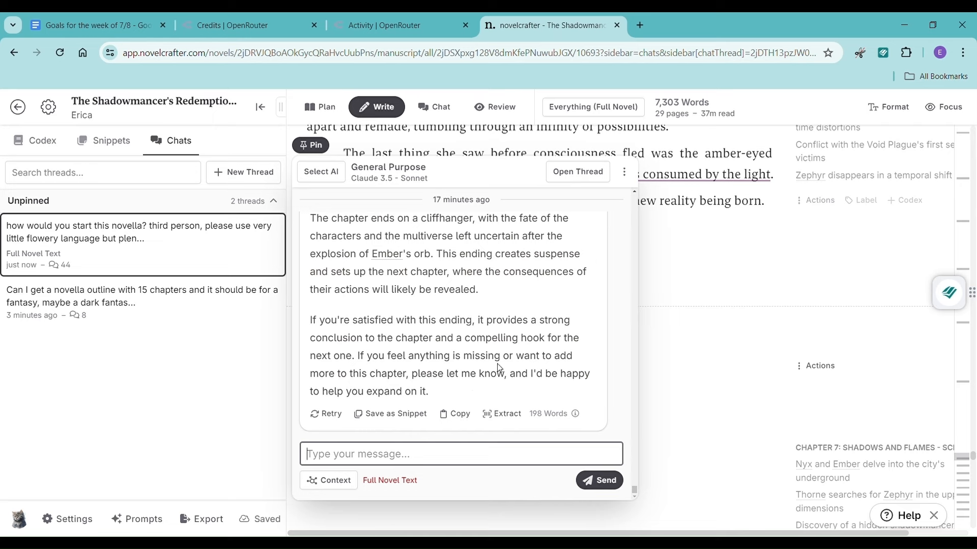
{"action": "scroll", "coordinate": [517, 344], "scroll_direction": "up", "scroll_amount": 2}
{"action": "scroll", "coordinate": [517, 345], "scroll_direction": "up", "scroll_amount": 2}
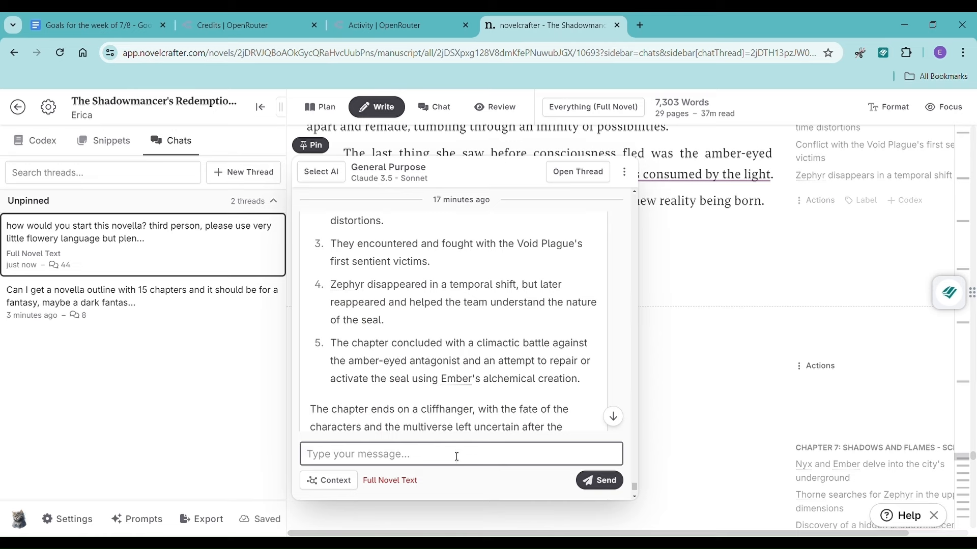
{"action": "scroll", "coordinate": [462, 449], "scroll_direction": "down", "scroll_amount": 3}
{"action": "left_click", "coordinate": [745, 422]}
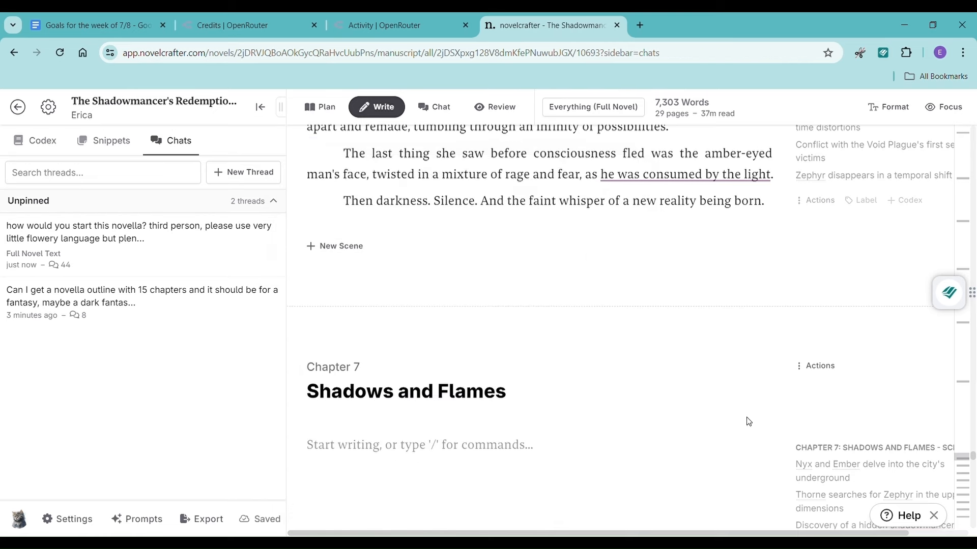
- Send the thread "let's start chapter 7, just the prose please:" followed by the copied Chapter 7 scene summary
{"action": "scroll", "coordinate": [758, 420], "scroll_direction": "down", "scroll_amount": 3}
{"action": "left_click_drag", "start_coordinate": [795, 337], "coordinate": [885, 432]}
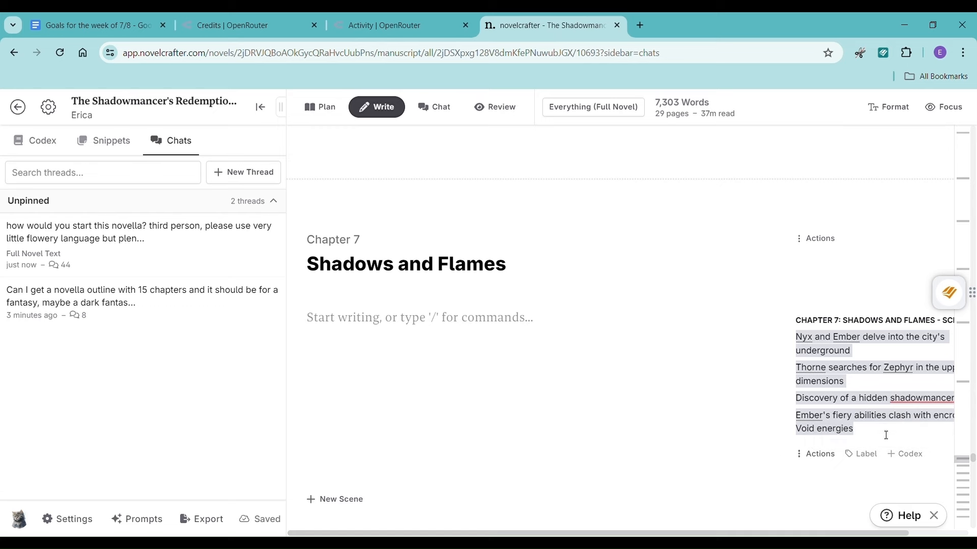
{"action": "left_click", "coordinate": [184, 251]}
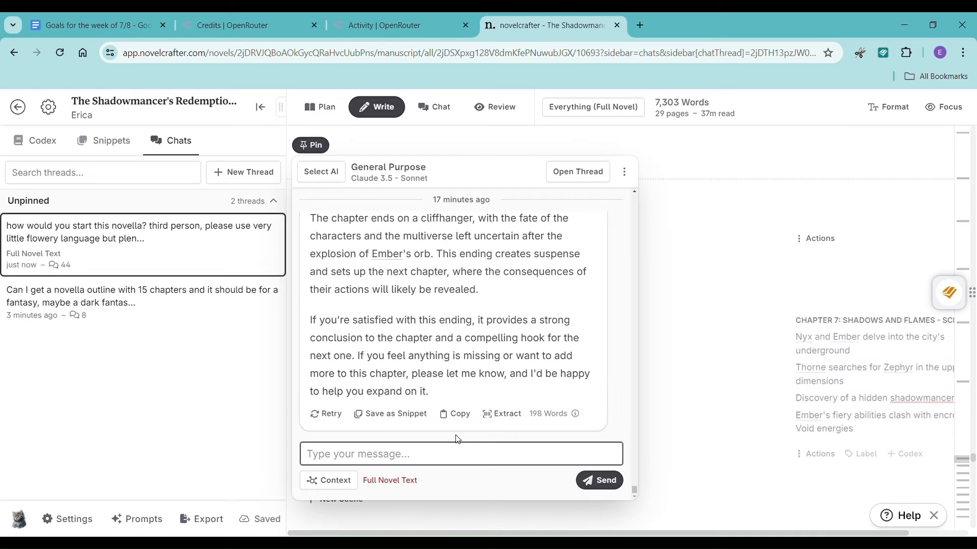
{"action": "left_click", "coordinate": [445, 452]}
{"action": "type", "text": "let's start cha"}
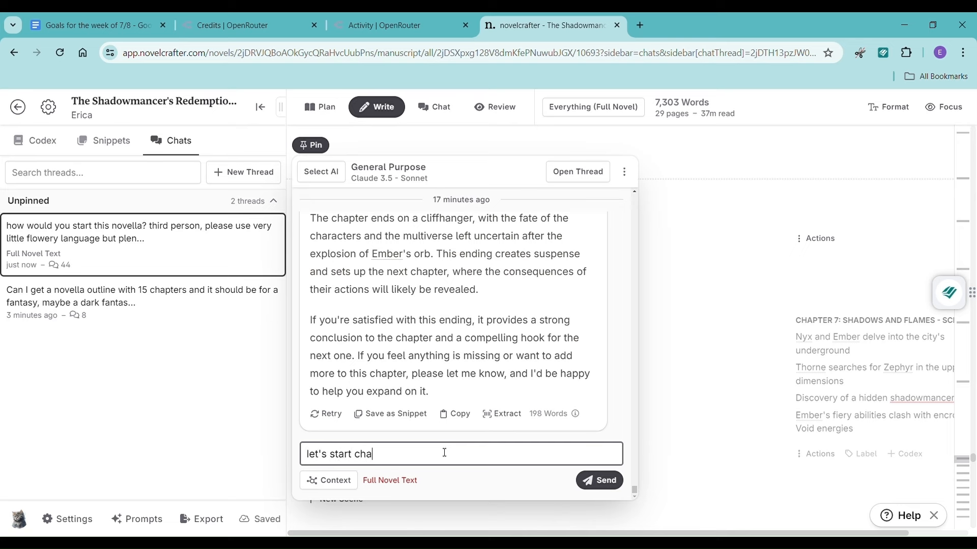
{"action": "type", "text": "pter 7, just the prose p"}
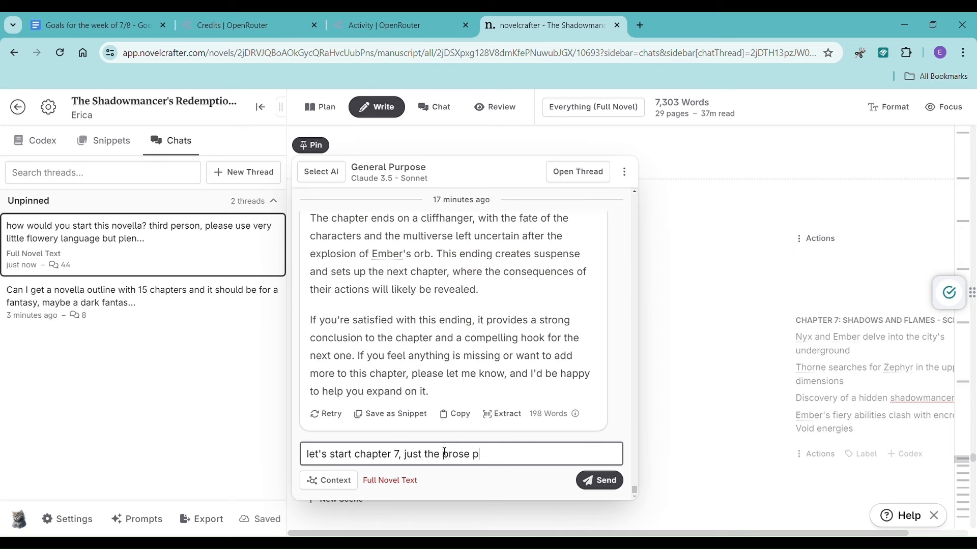
{"action": "type", "text": "lease:"}
{"action": "type", "text": "Nyx and Ember delve into the city's underground Thorne searches for Zephyr in the upper dimensions Discovery of a hidden shadowmancer archive Ember's fiery abilities clash with encroaching Void energies"}
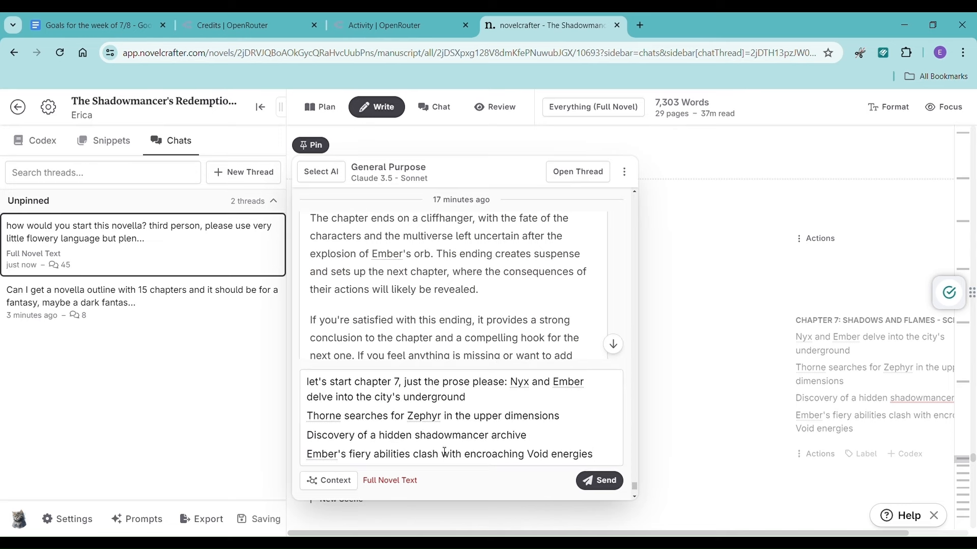
{"action": "key", "text": "Return"}
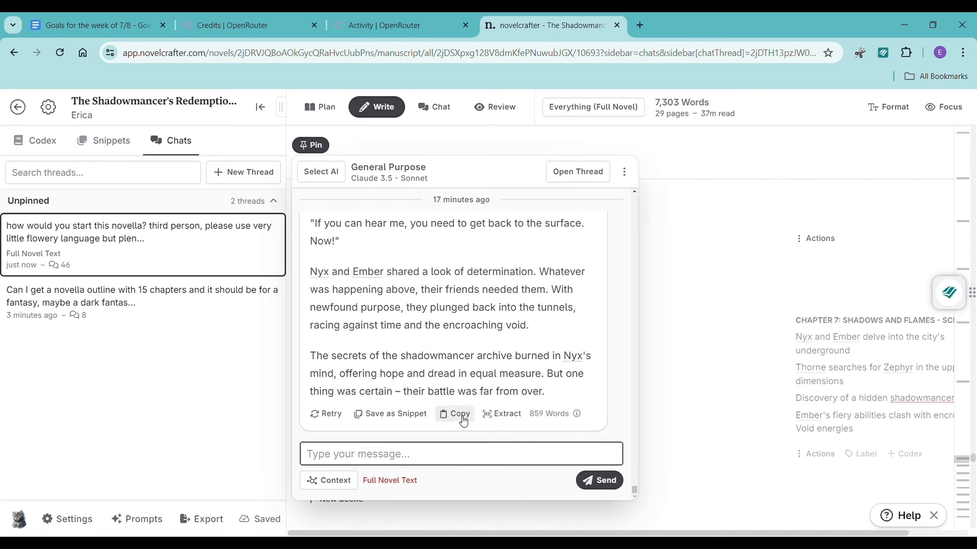
- Copy the generated Chapter 7 prose into the empty scene under "Shadows and Flames"
{"action": "left_click", "coordinate": [674, 361]}
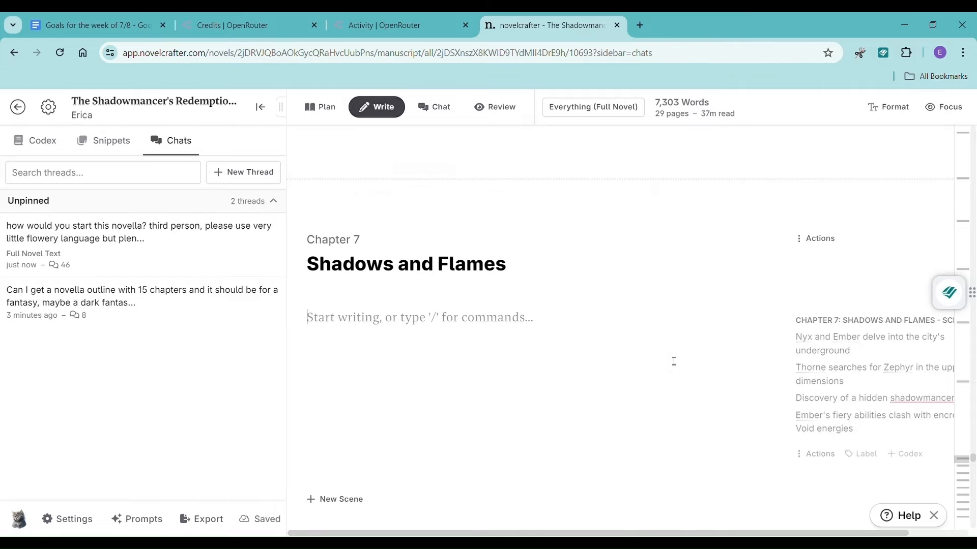
{"action": "left_click", "coordinate": [376, 331]}
{"action": "key", "text": "ctrl+v"}
- Delete the pasted heading line "Chapter 7: Shadows Below, Whispers Above" and its empty paragraph from the start of the Chapter 7 scene
{"action": "scroll", "coordinate": [400, 335], "scroll_direction": "up", "scroll_amount": 10}
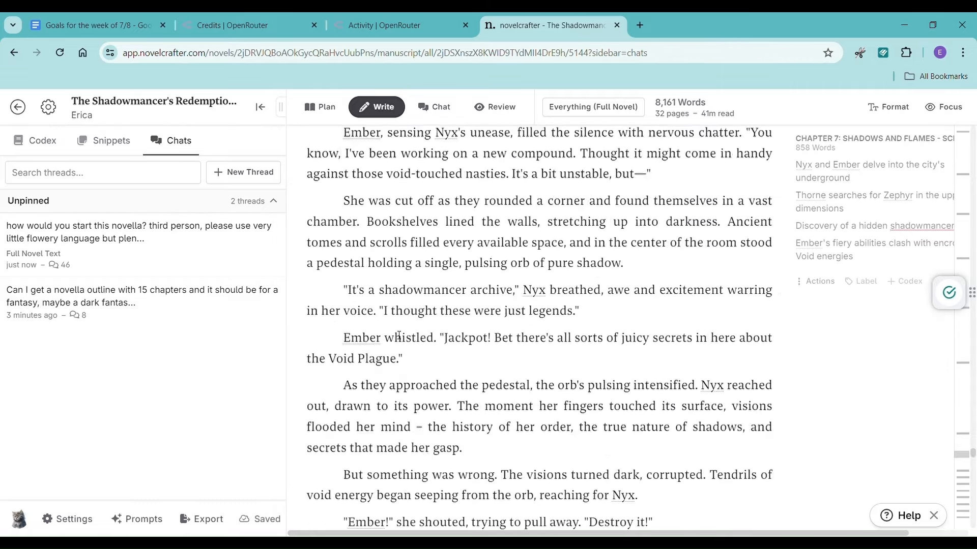
{"action": "scroll", "coordinate": [401, 336], "scroll_direction": "up", "scroll_amount": 15}
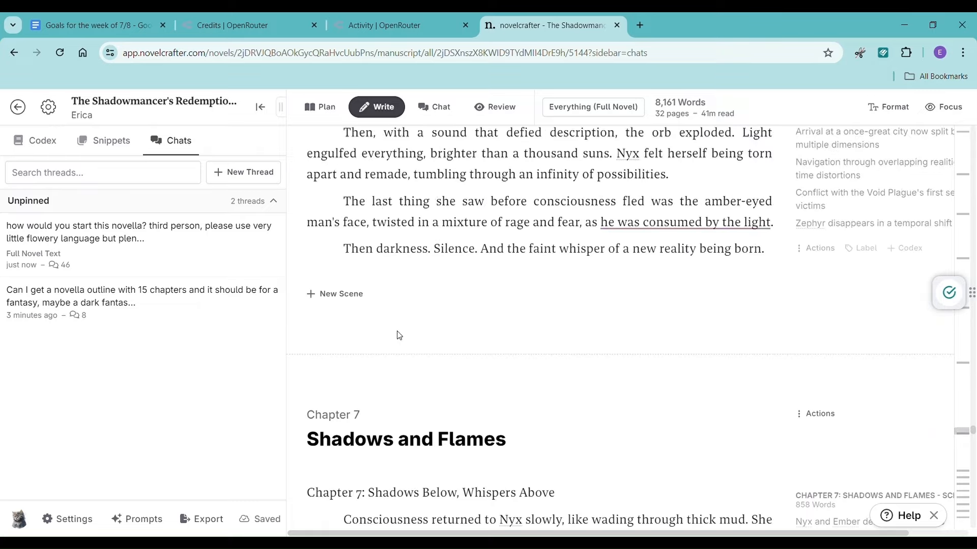
{"action": "scroll", "coordinate": [399, 334], "scroll_direction": "down", "scroll_amount": 2}
{"action": "left_click_drag", "start_coordinate": [311, 376], "coordinate": [585, 375]}
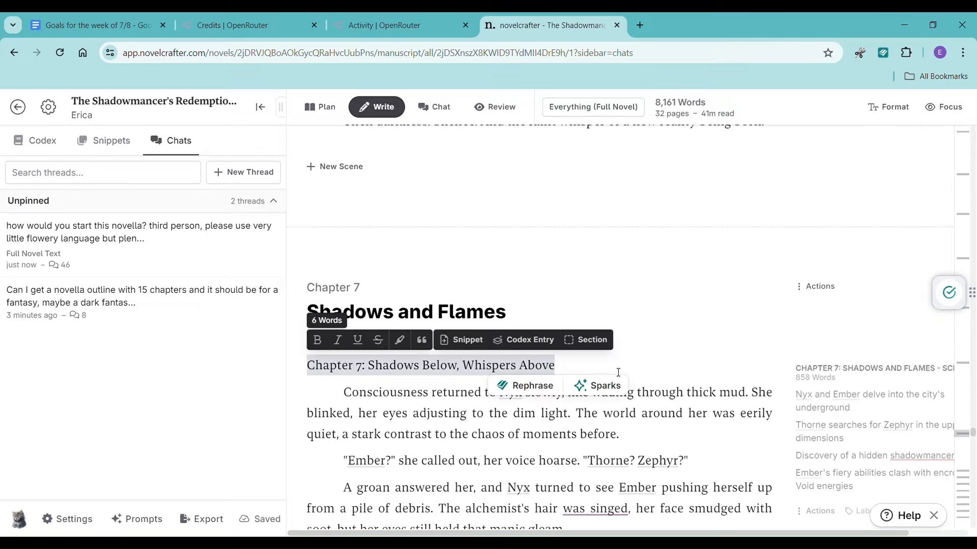
{"action": "key", "text": "BackSpace"}
{"action": "key", "text": "BackSpace"}
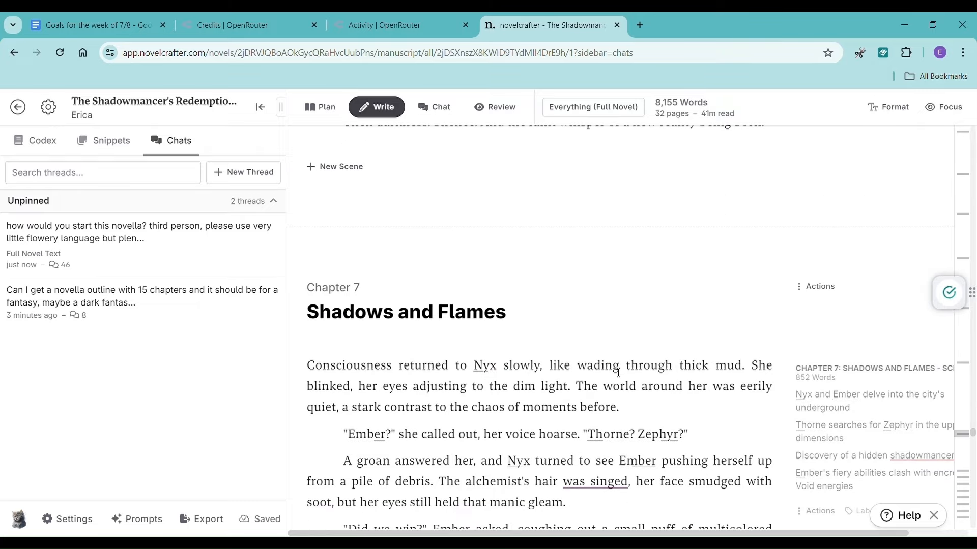
- Add an empty paragraph after the last line of the Chapter 7 scene
{"action": "scroll", "coordinate": [636, 368], "scroll_direction": "down", "scroll_amount": 6}
{"action": "scroll", "coordinate": [642, 368], "scroll_direction": "down", "scroll_amount": 20}
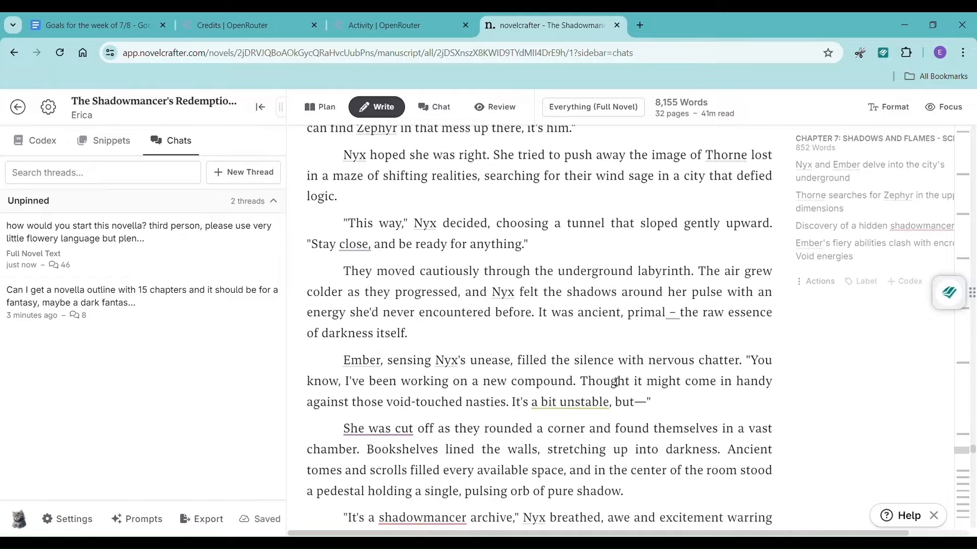
{"action": "scroll", "coordinate": [604, 396], "scroll_direction": "down", "scroll_amount": 6}
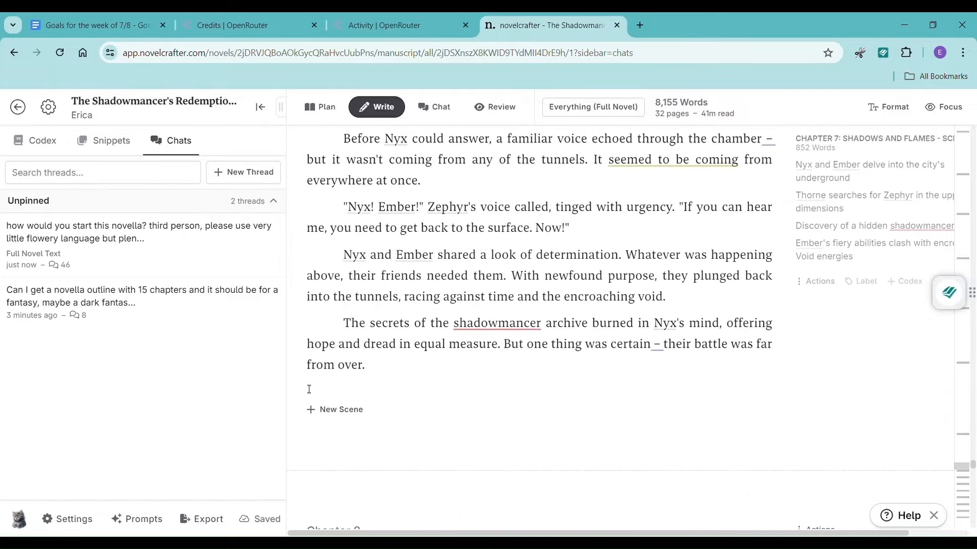
{"action": "left_click", "coordinate": [385, 373]}
{"action": "key", "text": "Return"}
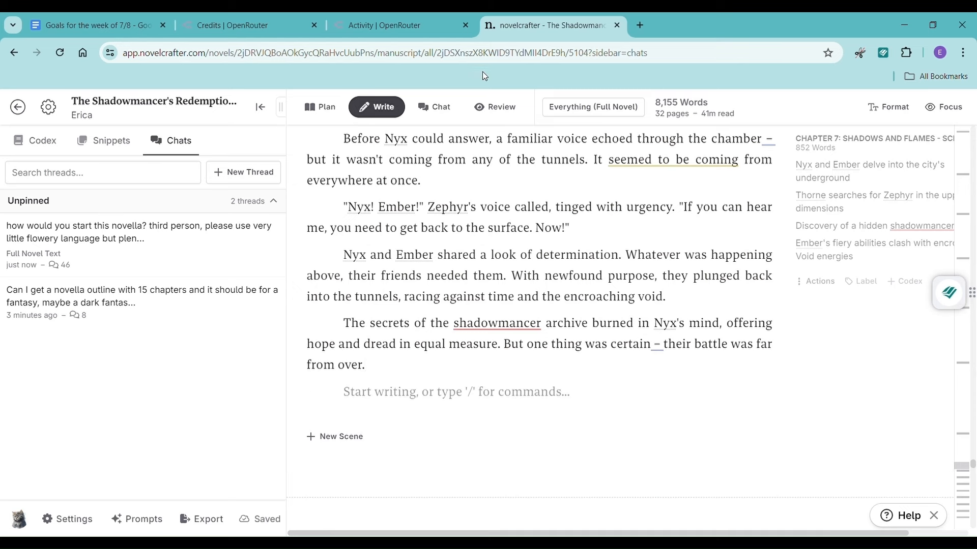
- Send "please continue chapter 7" in the thread that is writing the novella's prose
{"action": "left_click", "coordinate": [125, 246]}
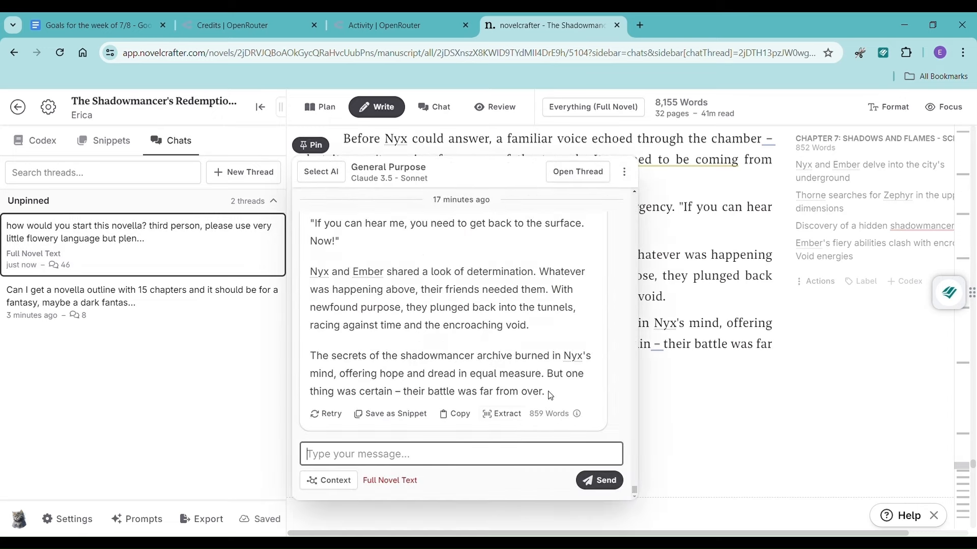
{"action": "type", "text": "please conti"}
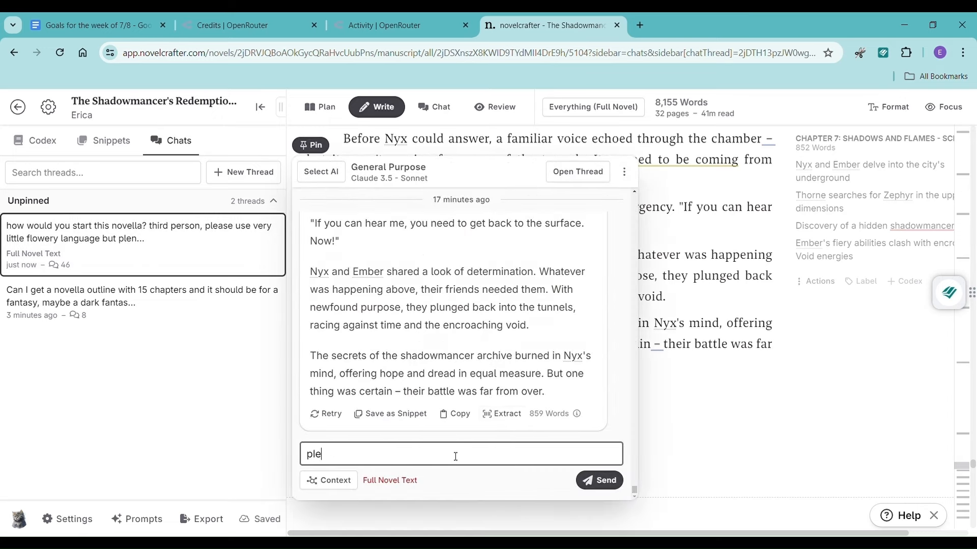
{"action": "type", "text": "hapte"}
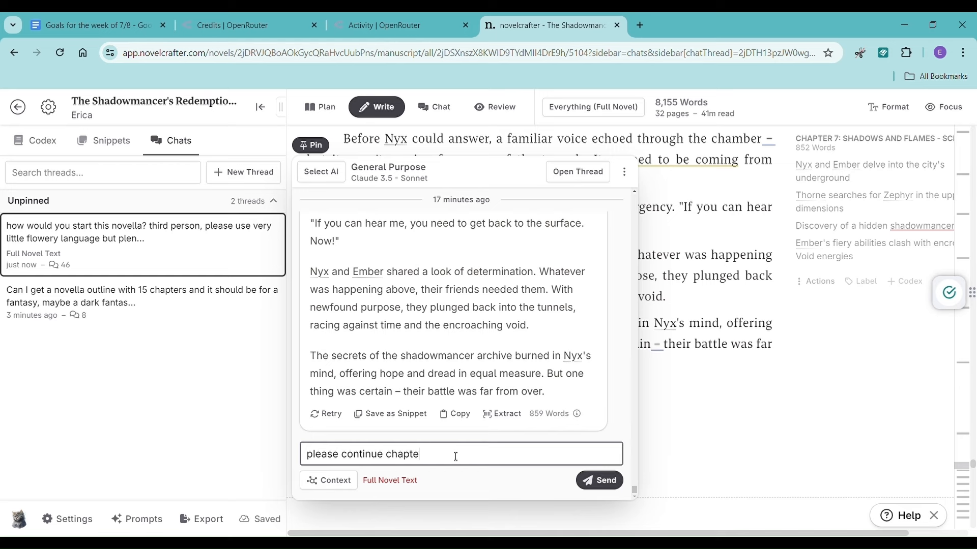
{"action": "type", "text": "r 7"}
{"action": "key", "text": "shift+Return"}
{"action": "key", "text": "Return"}
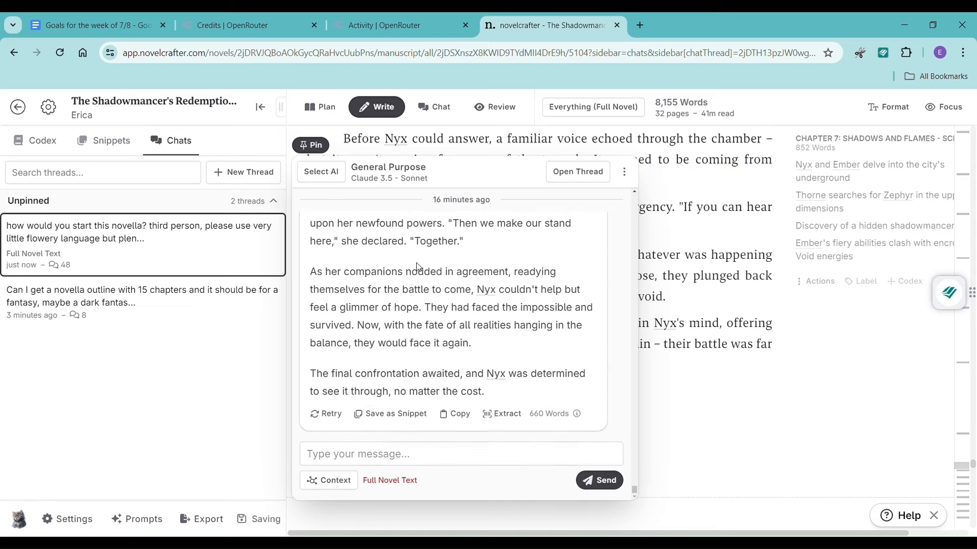
- Review the generated Chapter 7 continuation in the thread and copy it into the empty paragraph at the end of the Chapter 7 scene
{"action": "scroll", "coordinate": [422, 268], "scroll_direction": "up", "scroll_amount": 5}
{"action": "scroll", "coordinate": [422, 268], "scroll_direction": "up", "scroll_amount": 4}
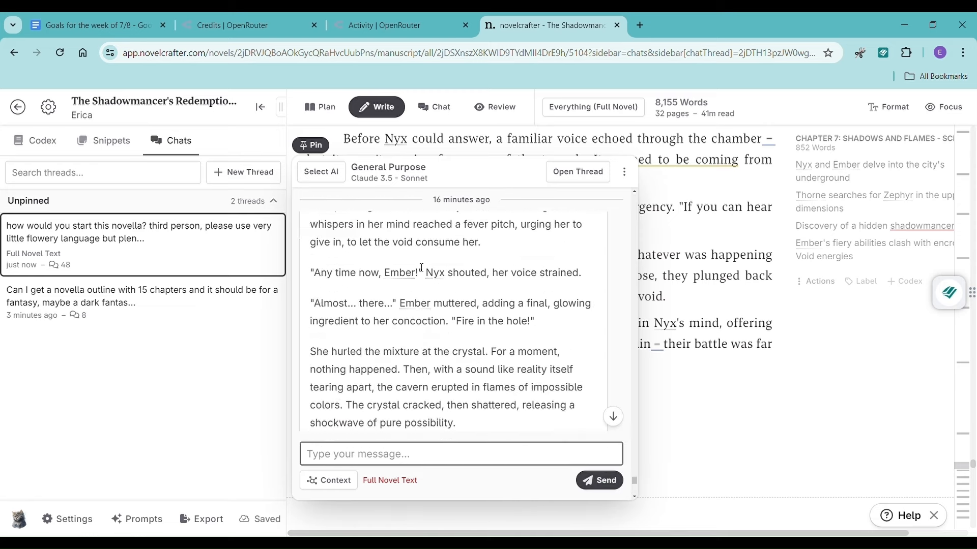
{"action": "scroll", "coordinate": [417, 268], "scroll_direction": "up", "scroll_amount": 3}
{"action": "scroll", "coordinate": [417, 268], "scroll_direction": "up", "scroll_amount": 9}
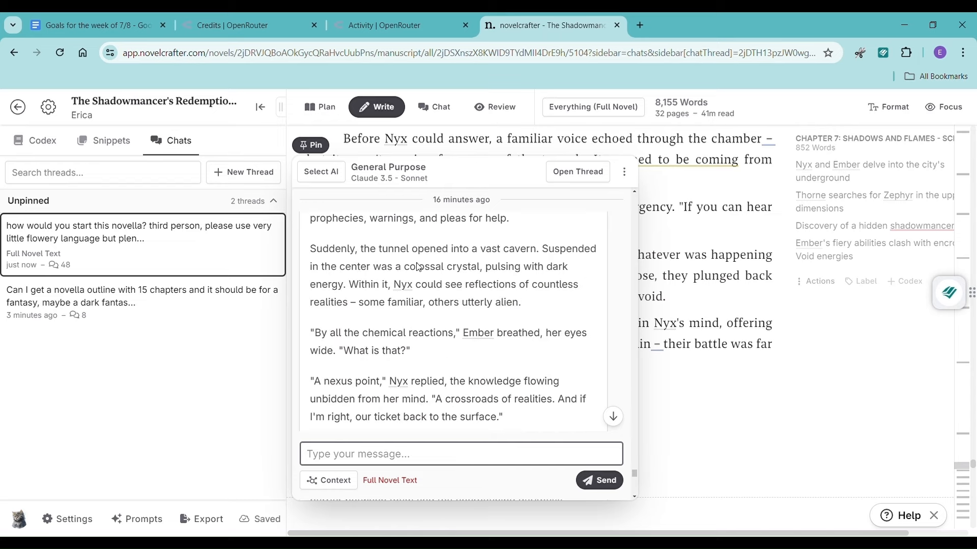
{"action": "scroll", "coordinate": [422, 268], "scroll_direction": "up", "scroll_amount": 3}
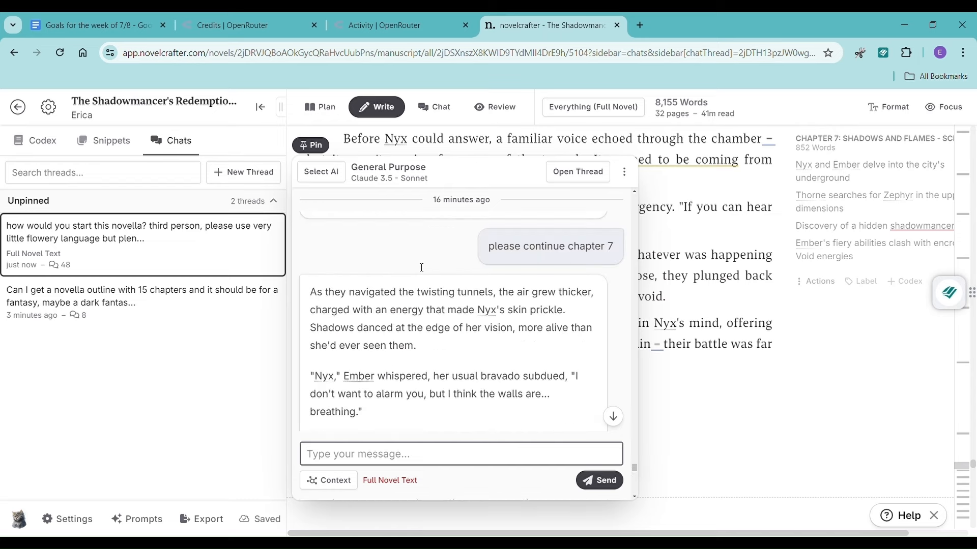
{"action": "scroll", "coordinate": [418, 268], "scroll_direction": "down", "scroll_amount": 15}
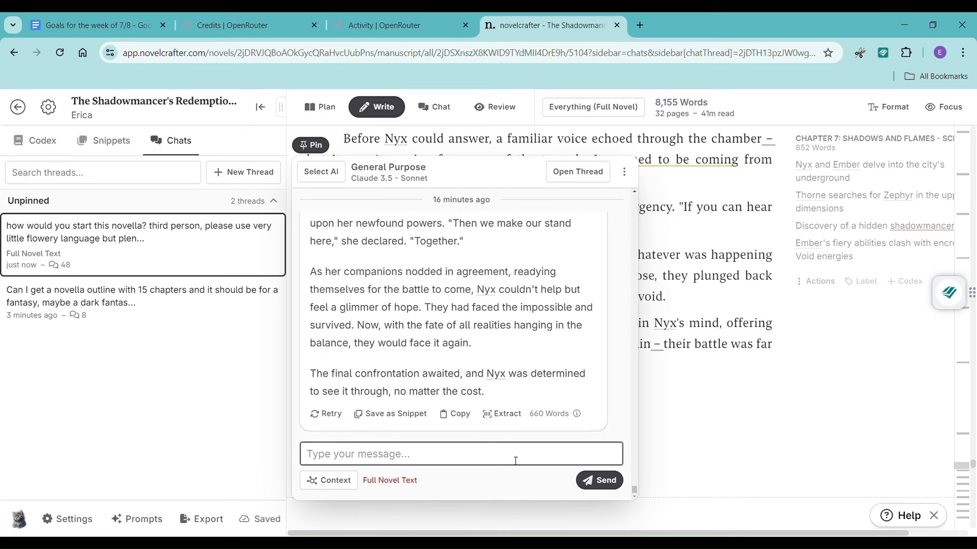
{"action": "left_click", "coordinate": [457, 414]}
{"action": "key", "text": "Escape"}
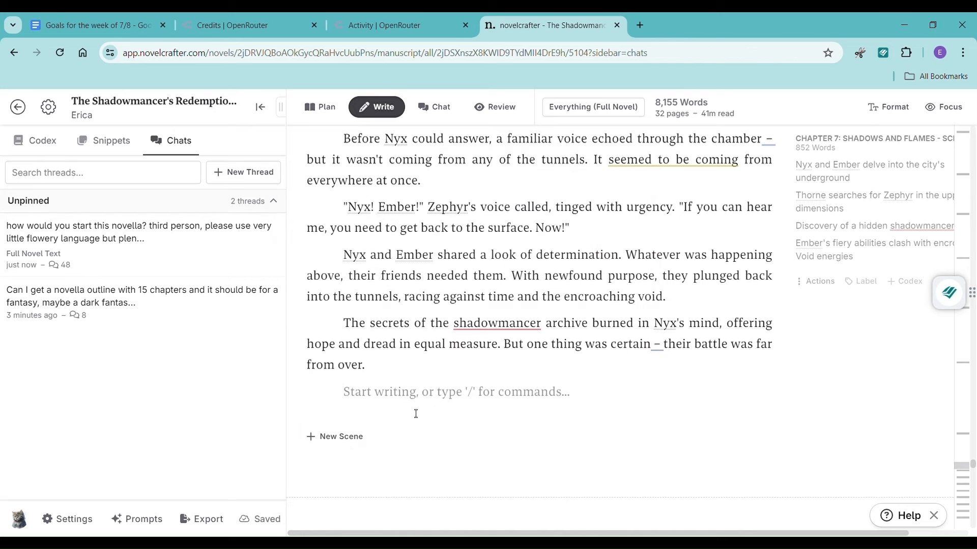
{"action": "left_click", "coordinate": [399, 412]}
{"action": "key", "text": "ctrl+v"}
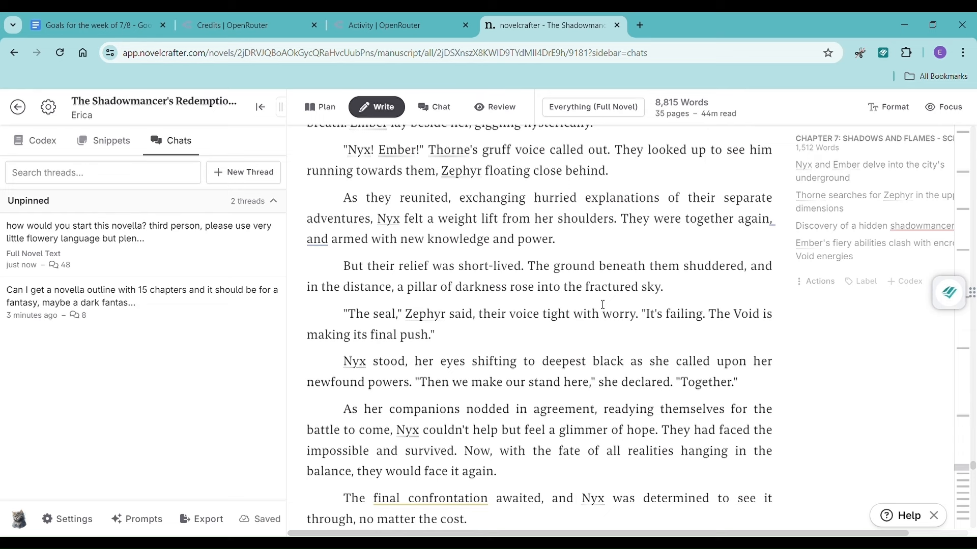
- Delete the closing paragraph "The final confrontation awaited, and Nyx was determined to see it through, no matter the cost." from the Chapter 7 scene
{"action": "scroll", "coordinate": [604, 309], "scroll_direction": "down", "scroll_amount": 3}
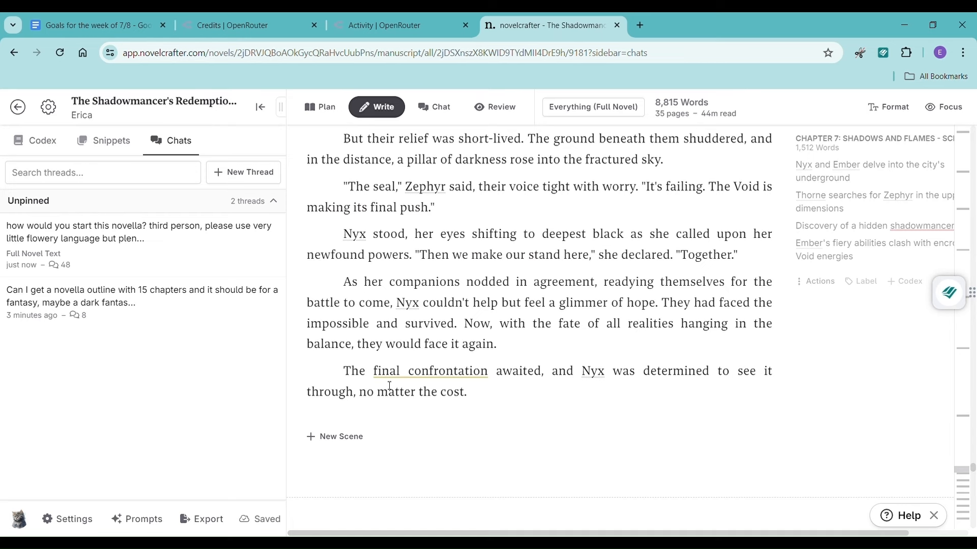
{"action": "left_click_drag", "start_coordinate": [341, 376], "coordinate": [534, 398]}
{"action": "key", "text": "BackSpace"}
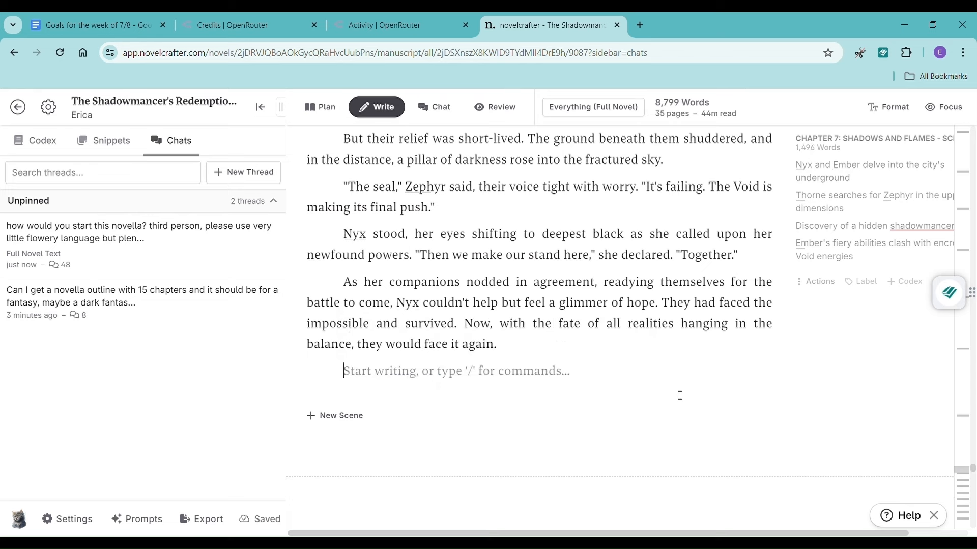
- Copy the Chapter 8 scene summary beside "The Timeless Library" and place the cursor in that chapter's empty scene
{"action": "scroll", "coordinate": [609, 406], "scroll_direction": "down", "scroll_amount": 5}
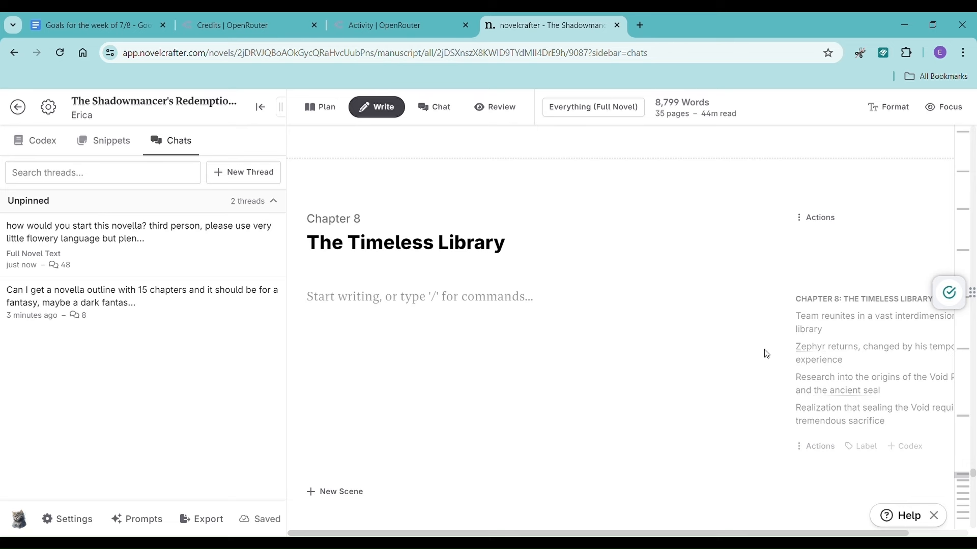
{"action": "left_click", "coordinate": [786, 320]}
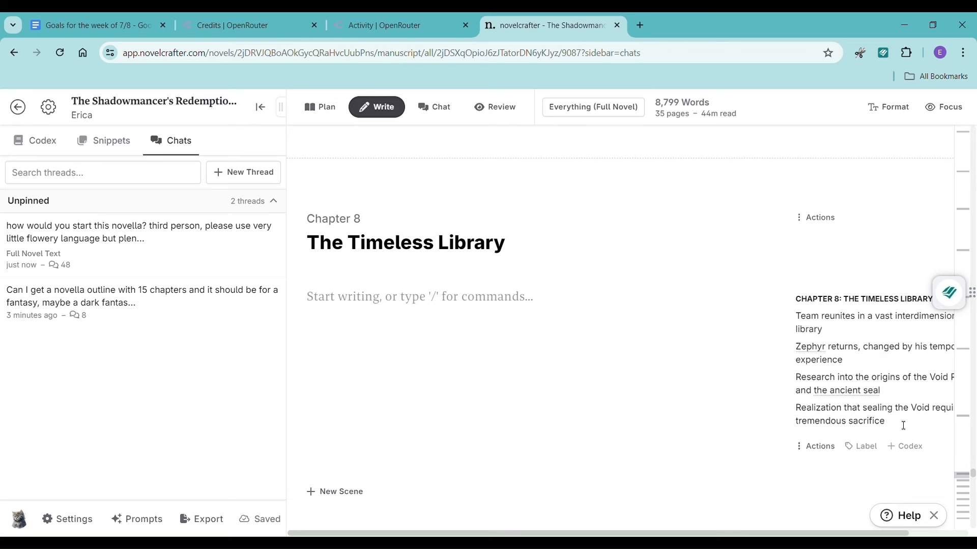
{"action": "left_click_drag", "start_coordinate": [904, 426], "coordinate": [778, 326]}
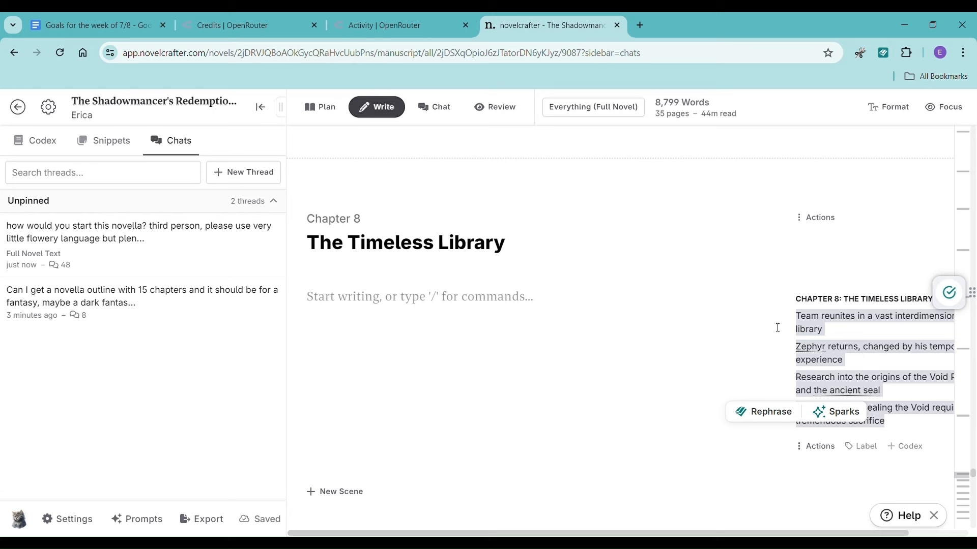
{"action": "key", "text": "ctrl+c"}
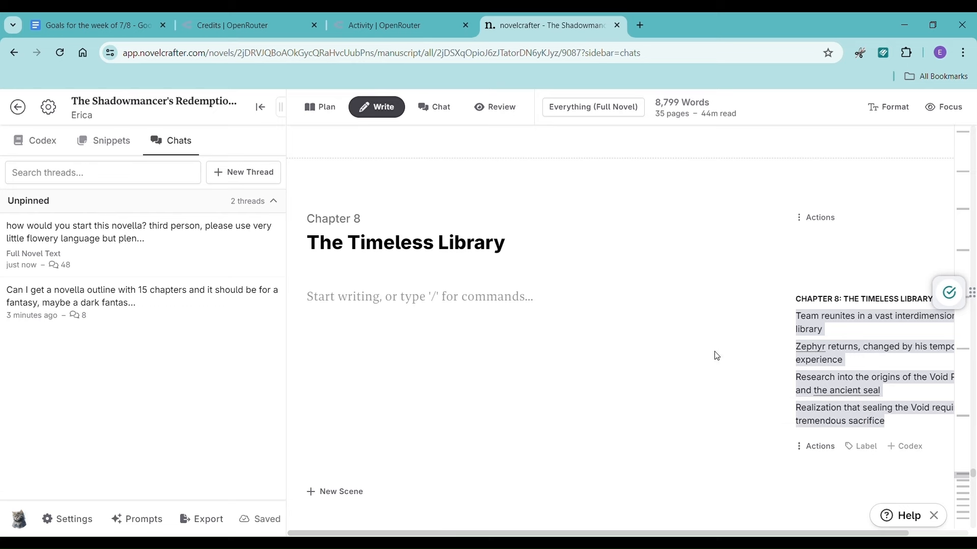
{"action": "left_click", "coordinate": [337, 309]}
- Ask the novella prose thread "is that the end of chapter 7?"
{"action": "left_click", "coordinate": [187, 253]}
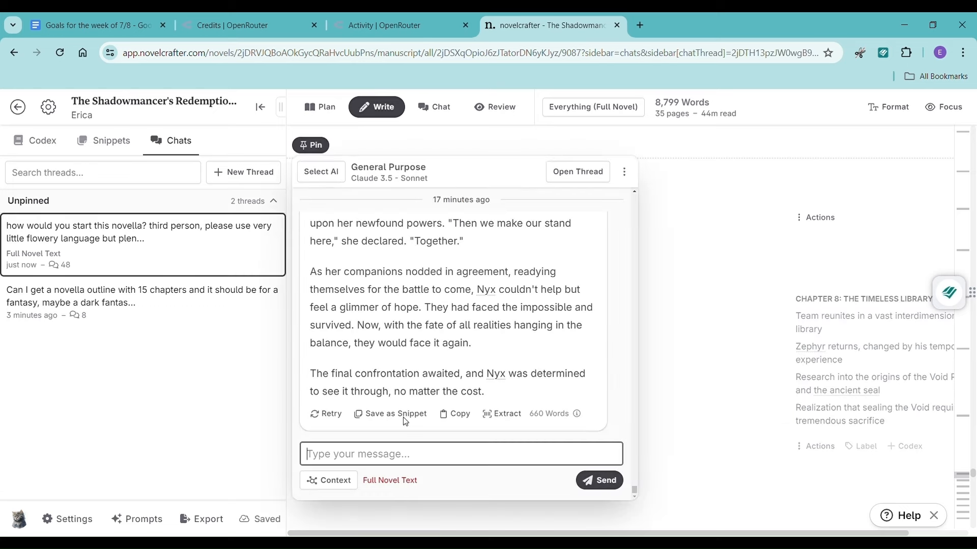
{"action": "left_click", "coordinate": [406, 455]}
{"action": "type", "text": "is the"}
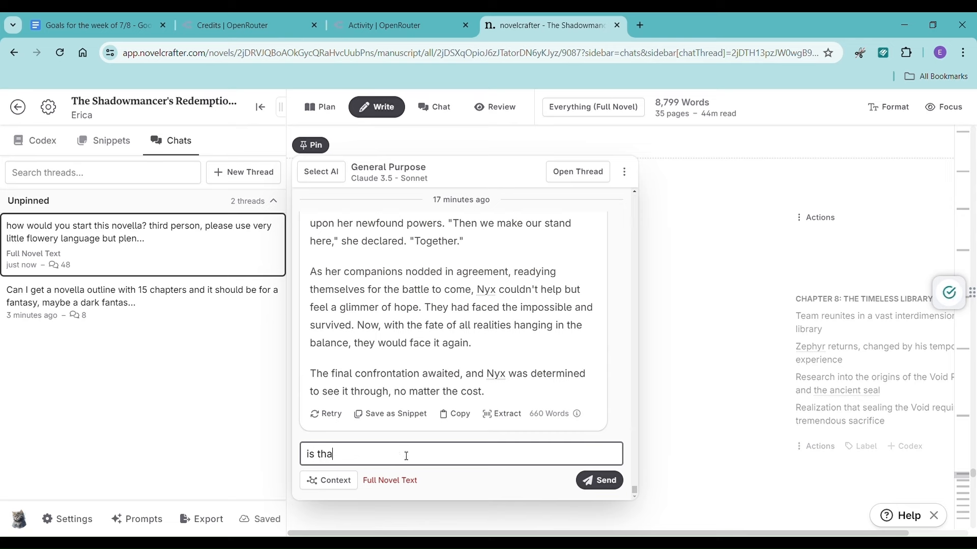
{"action": "type", "text": "t the end of chapter 7?"}
{"action": "key", "text": "Return"}
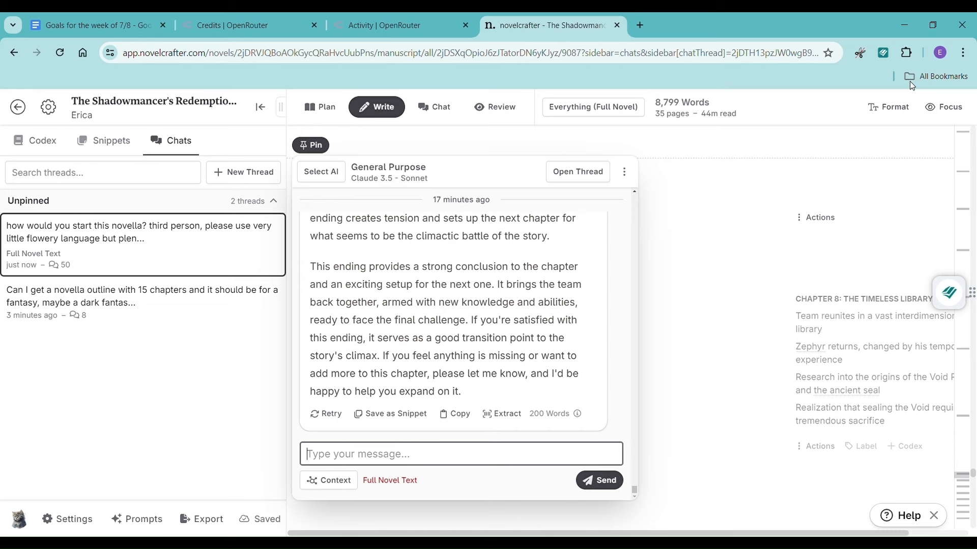
- Send the thread "here is chapter 8's synopsis. please provide the prose, no explanation, thank you:" followed by the Chapter 8 scene summary
{"action": "left_click", "coordinate": [351, 142]}
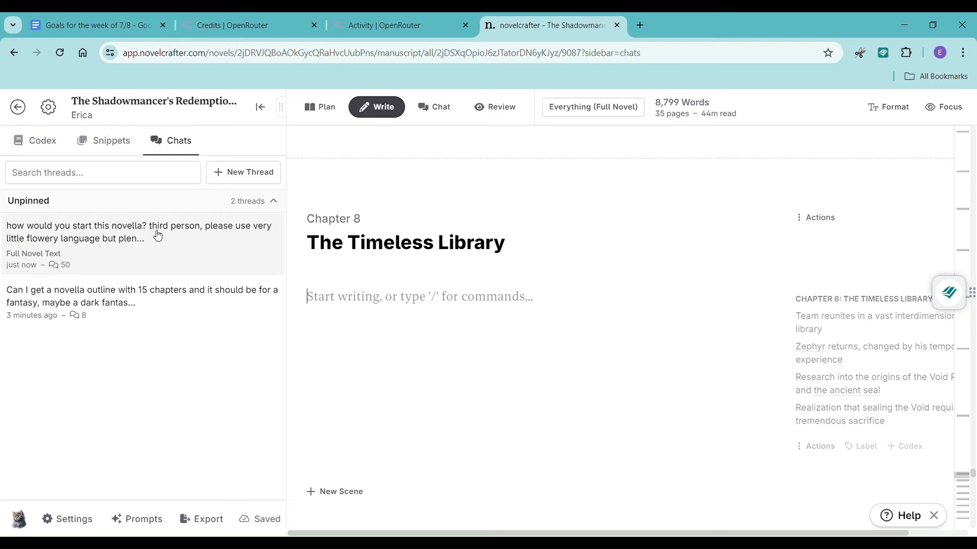
{"action": "left_click_drag", "start_coordinate": [795, 316], "coordinate": [927, 430]}
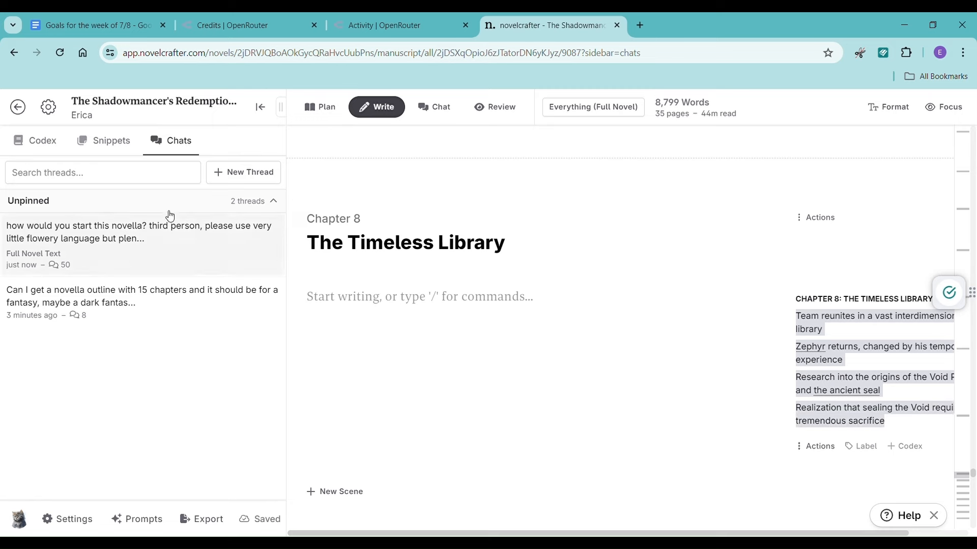
{"action": "left_click", "coordinate": [148, 238]}
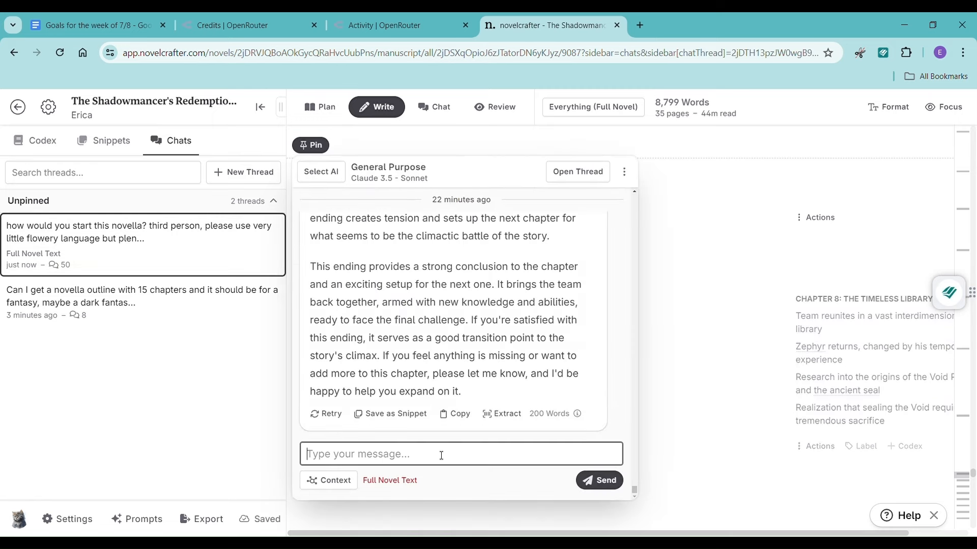
{"action": "type", "text": "here is ch"}
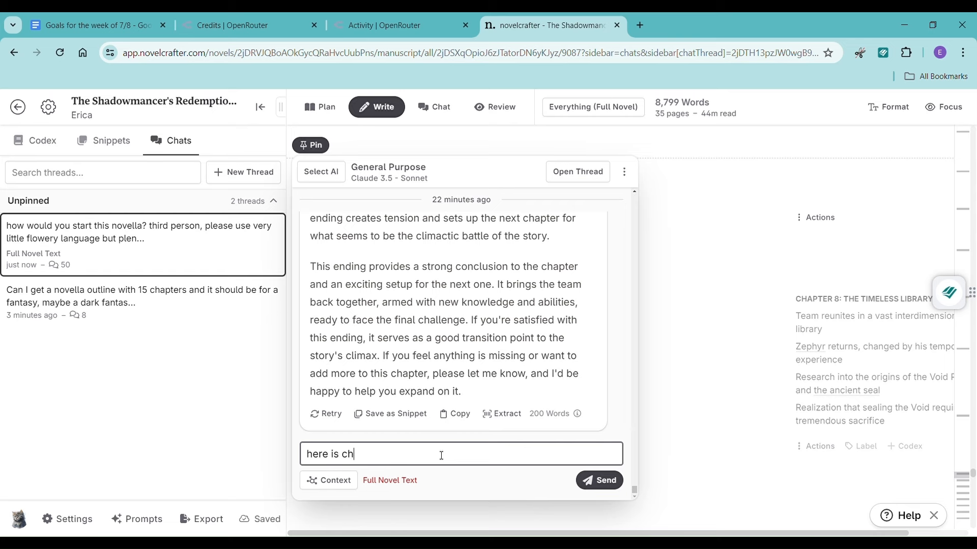
{"action": "type", "text": "apter 8's synopsis"}
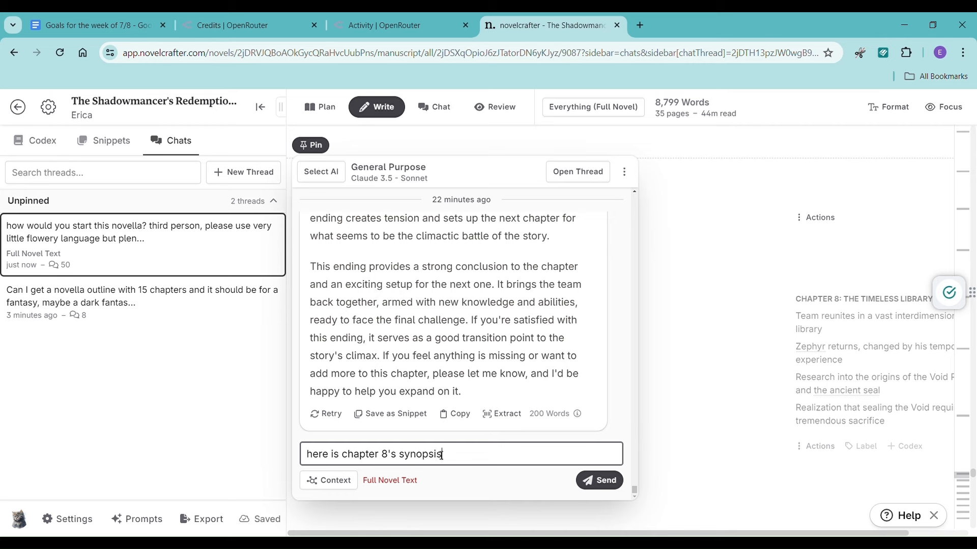
{"action": "type", "text": ". please provide th"}
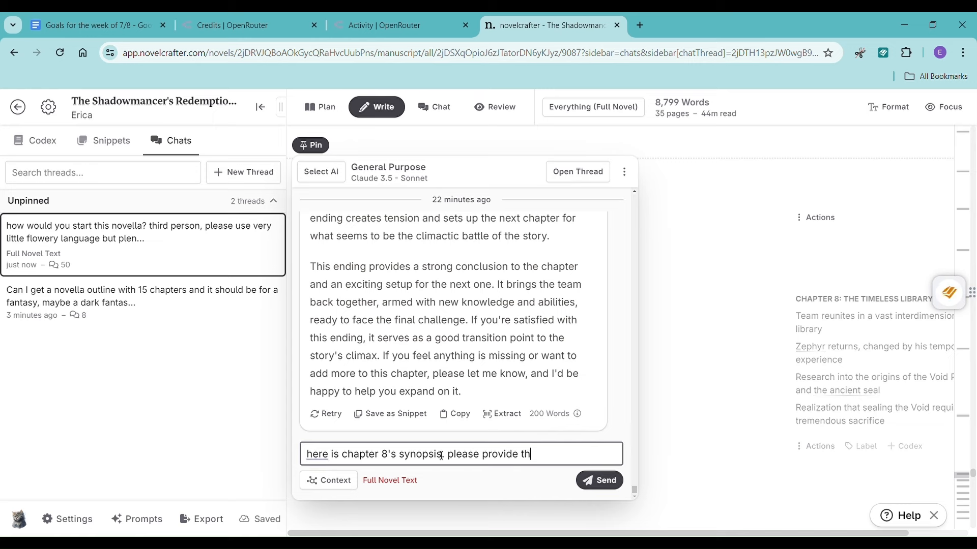
{"action": "type", "text": "e prose, no explan"}
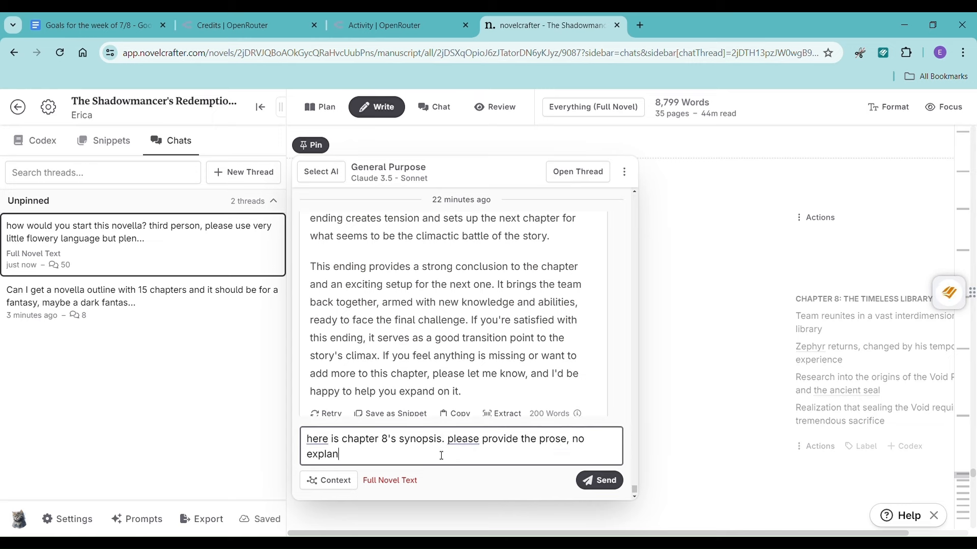
{"action": "type", "text": "ation, thank you:"}
{"action": "key", "text": "ctrl+v"}
{"action": "key", "text": "Return"}
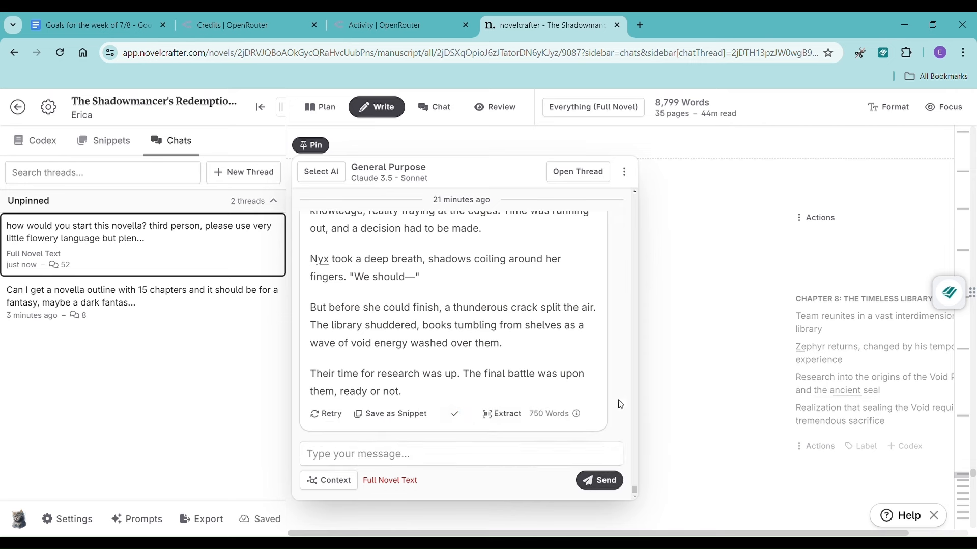
- Send "please continue the chapter" in the thread to request more Chapter 8 prose
{"action": "type", "text": "ple"}
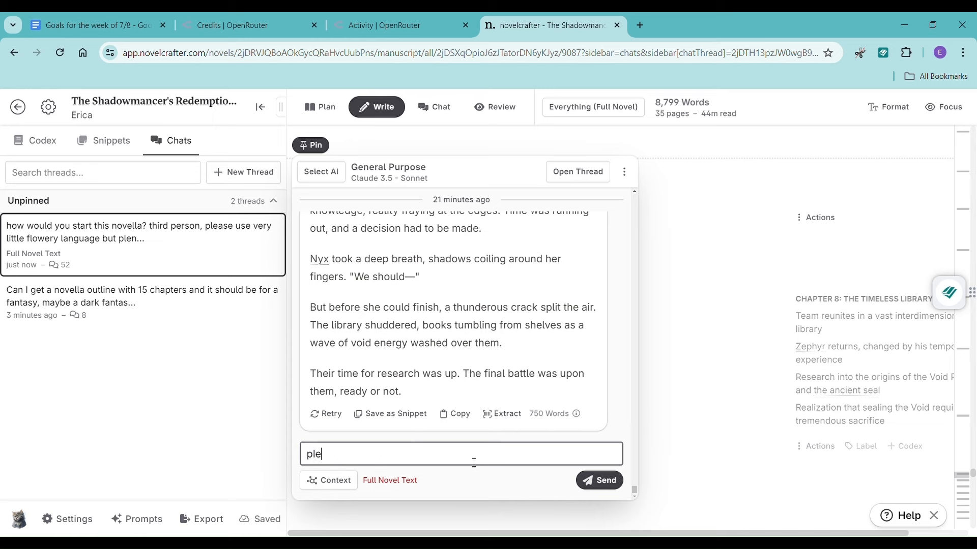
{"action": "type", "text": "ase continue the chapter"}
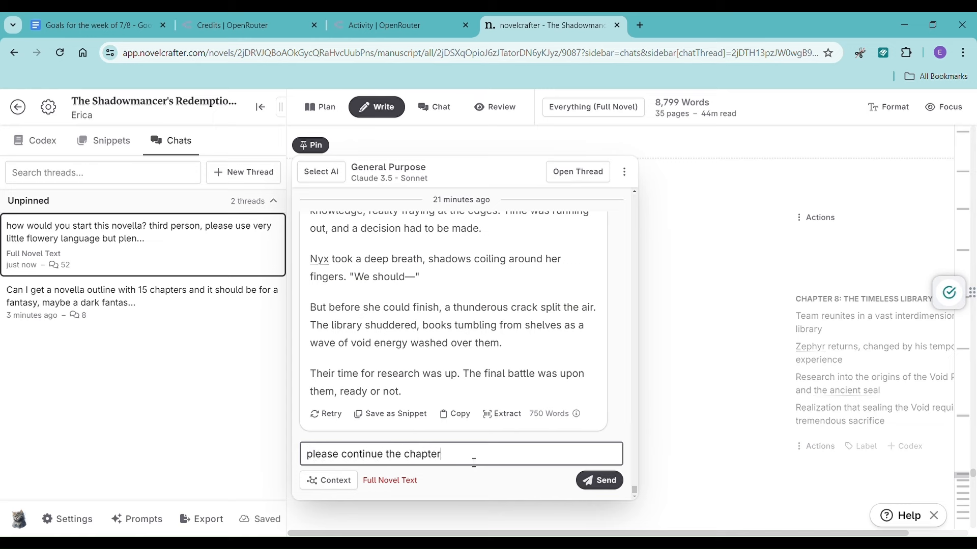
{"action": "key", "text": "shift+Return"}
{"action": "key", "text": "BackSpace"}
{"action": "key", "text": "Return"}
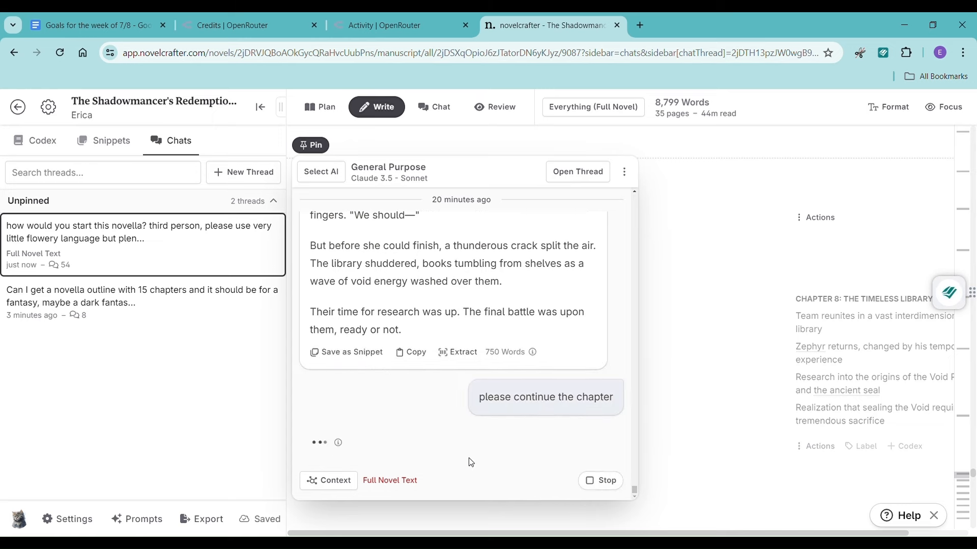
- Paste the copied Chapter 8 prose into the empty scene under "The Timeless Library" and delete its heading line "Chapter 8: Echoes of Eternity"
{"action": "left_click", "coordinate": [713, 300]}
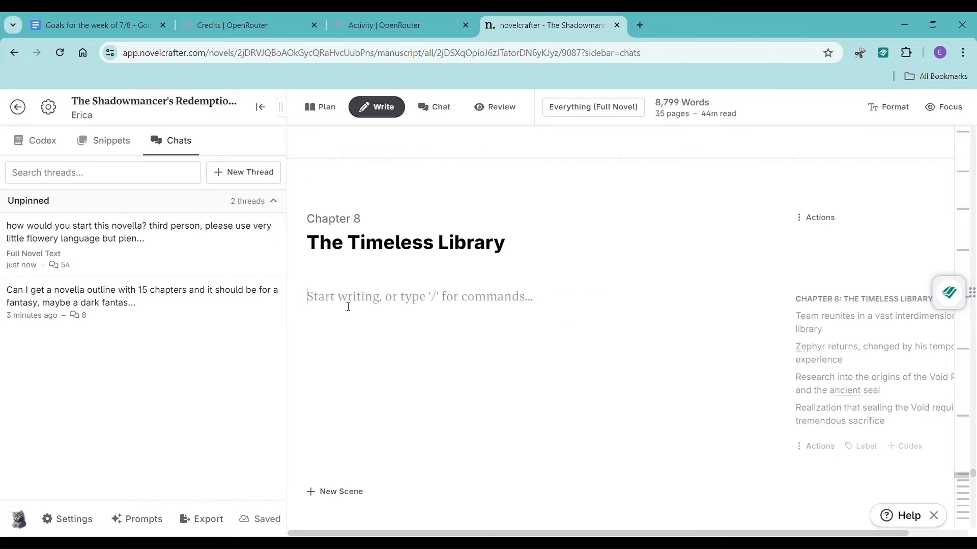
{"action": "scroll", "coordinate": [512, 391], "scroll_direction": "up", "scroll_amount": 10}
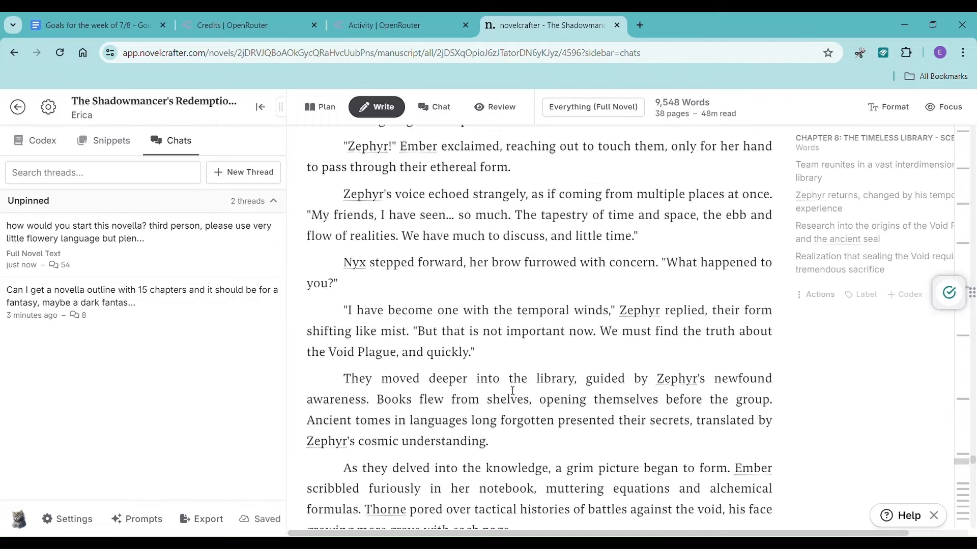
{"action": "scroll", "coordinate": [512, 391], "scroll_direction": "up", "scroll_amount": 8}
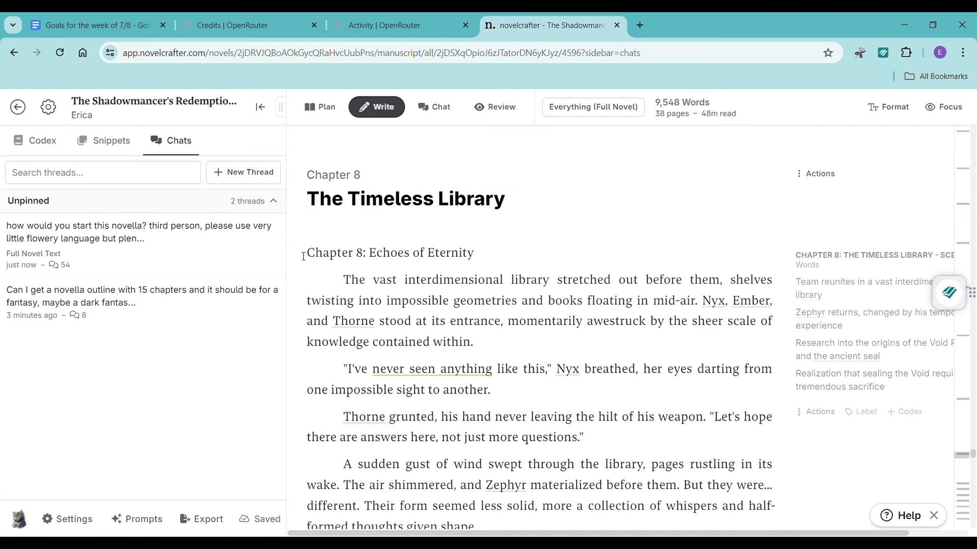
{"action": "left_click_drag", "start_coordinate": [303, 257], "coordinate": [508, 255]}
{"action": "key", "text": "BackSpace"}
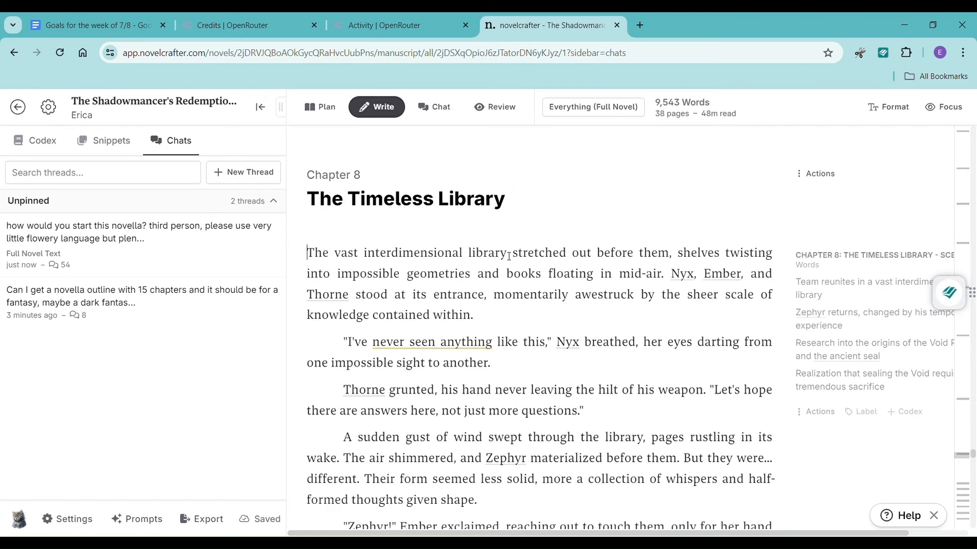
{"action": "scroll", "coordinate": [514, 254], "scroll_direction": "down", "scroll_amount": 1}
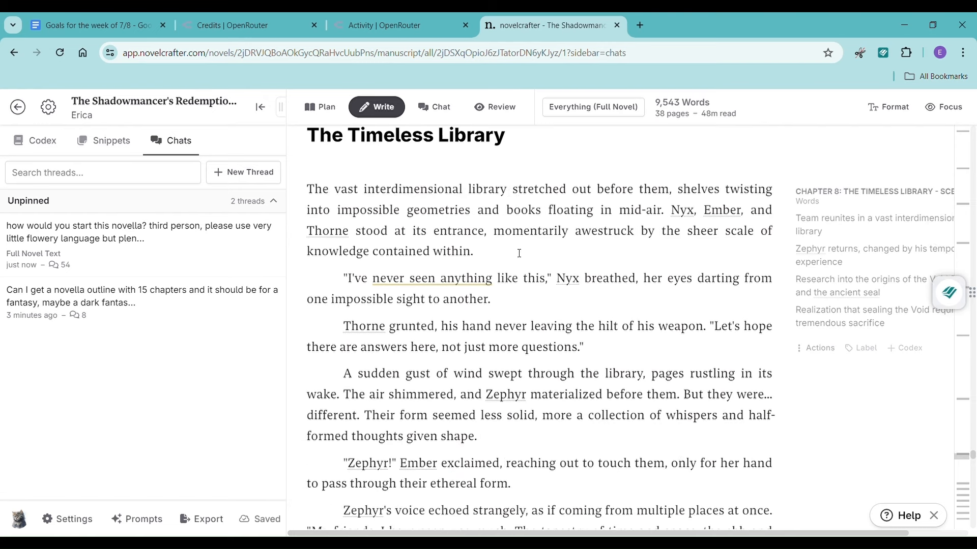
- Add an empty paragraph at the end of the Chapter 8 scene, after "ready or not."
{"action": "scroll", "coordinate": [521, 249], "scroll_direction": "down", "scroll_amount": 12}
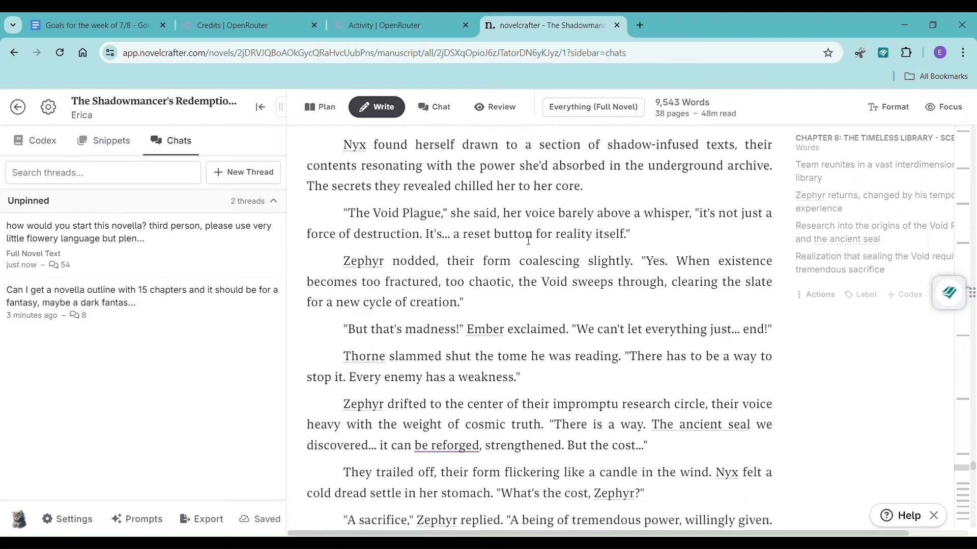
{"action": "scroll", "coordinate": [528, 240], "scroll_direction": "down", "scroll_amount": 15}
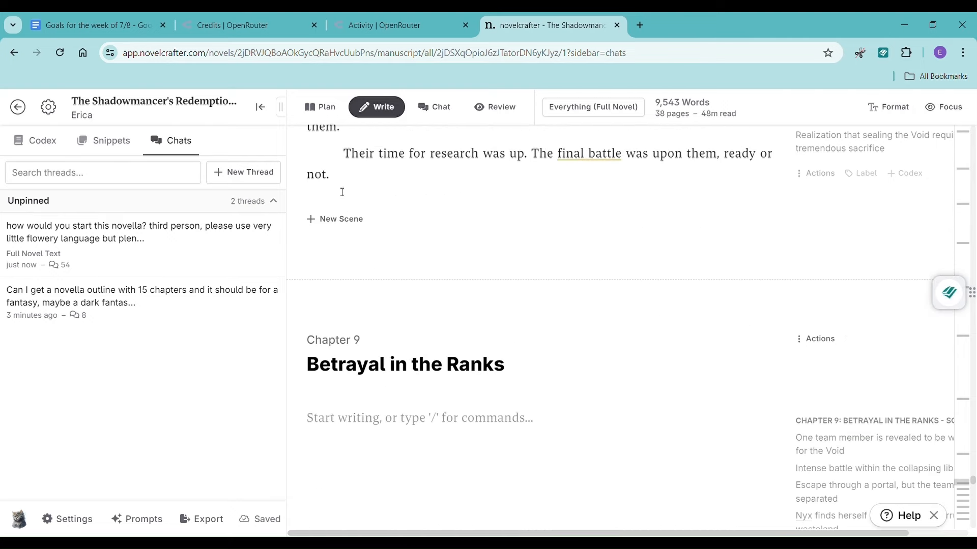
{"action": "scroll", "coordinate": [387, 192], "scroll_direction": "up", "scroll_amount": 2}
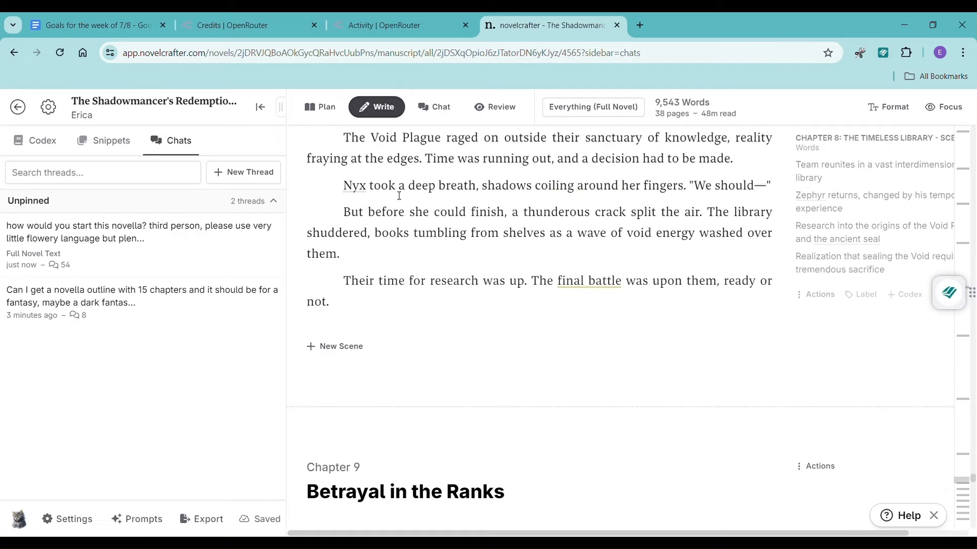
{"action": "key", "text": "Return"}
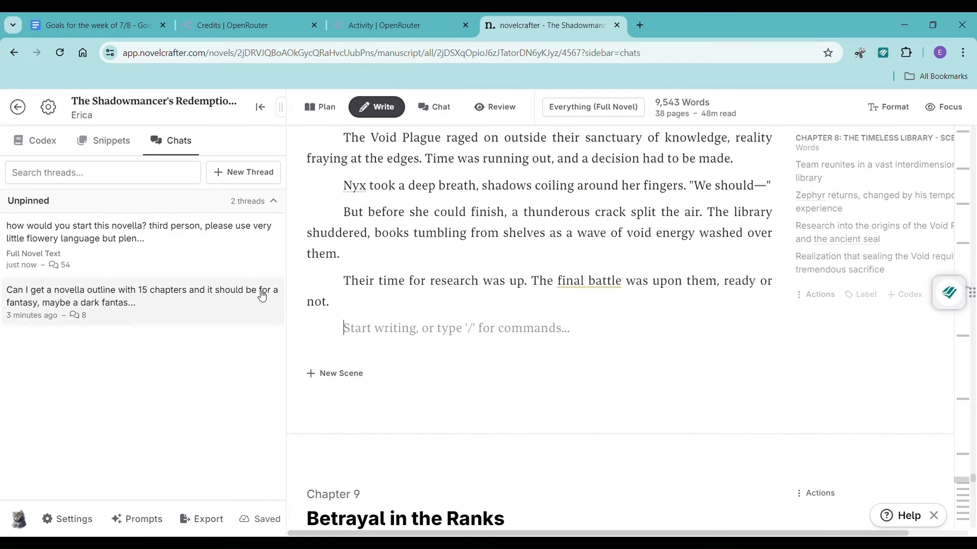
- In the novella prose thread, compare the Chapter 8 replies and copy the latest one, ending "every fleeting moment of existence."
{"action": "left_click", "coordinate": [120, 255]}
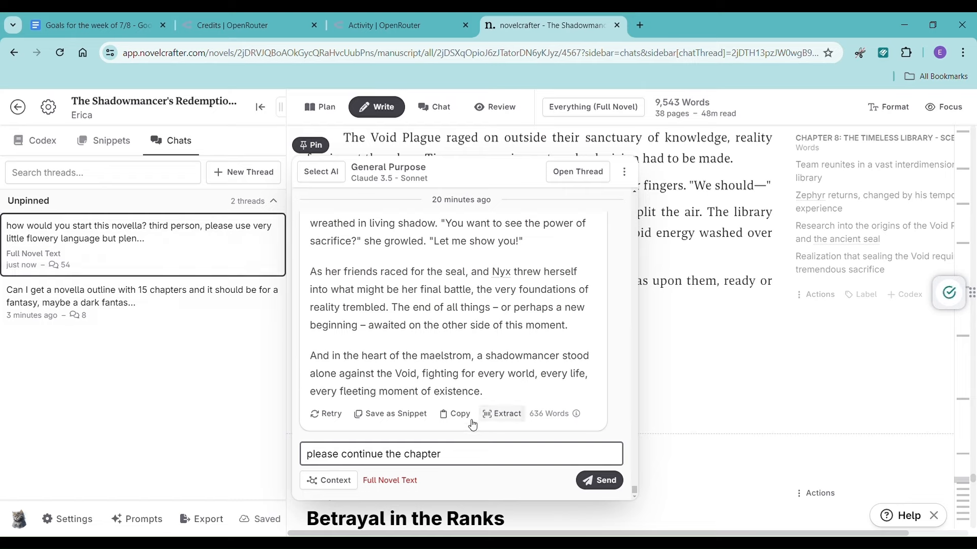
{"action": "scroll", "coordinate": [456, 303], "scroll_direction": "up", "scroll_amount": 5}
{"action": "scroll", "coordinate": [456, 302], "scroll_direction": "up", "scroll_amount": 10}
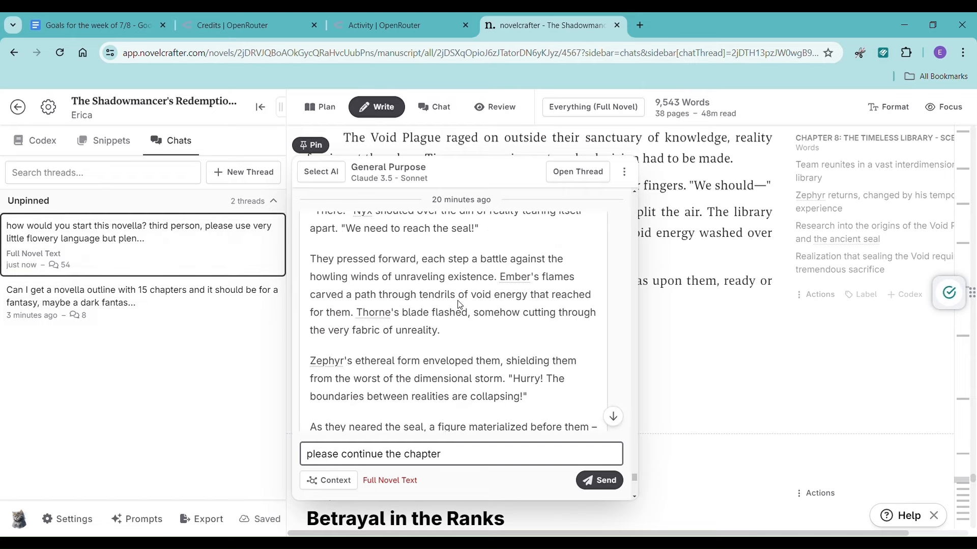
{"action": "scroll", "coordinate": [460, 305], "scroll_direction": "up", "scroll_amount": 6}
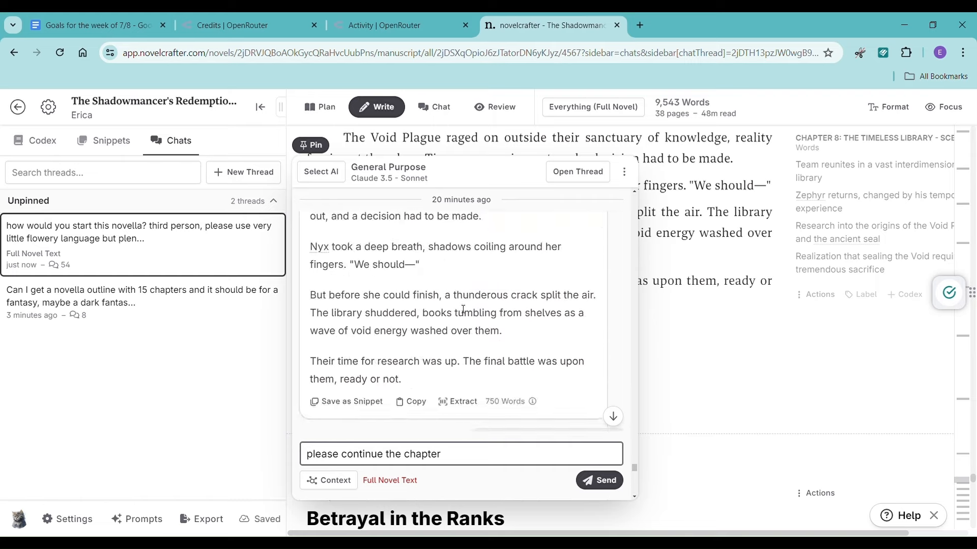
{"action": "scroll", "coordinate": [463, 310], "scroll_direction": "down", "scroll_amount": 4}
{"action": "scroll", "coordinate": [444, 282], "scroll_direction": "down", "scroll_amount": 10}
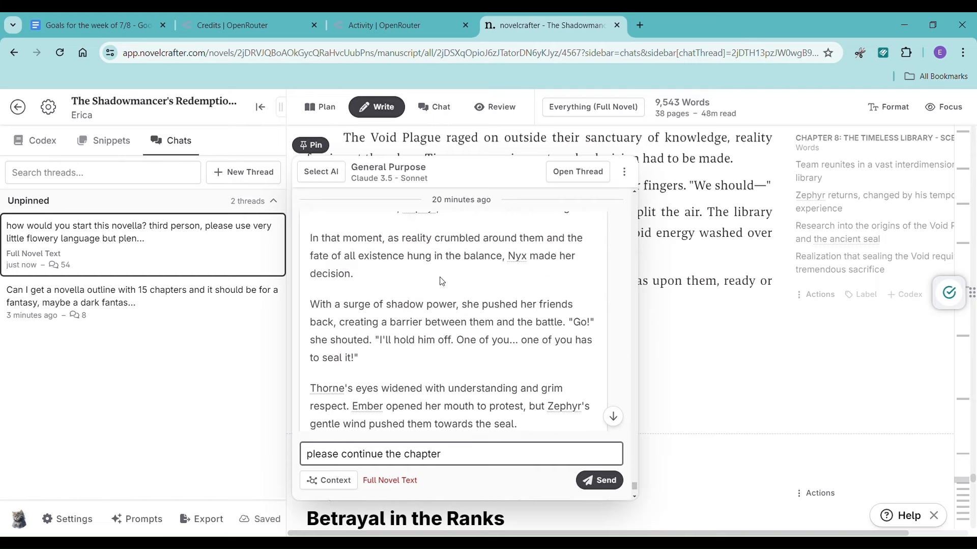
{"action": "left_click", "coordinate": [455, 414]}
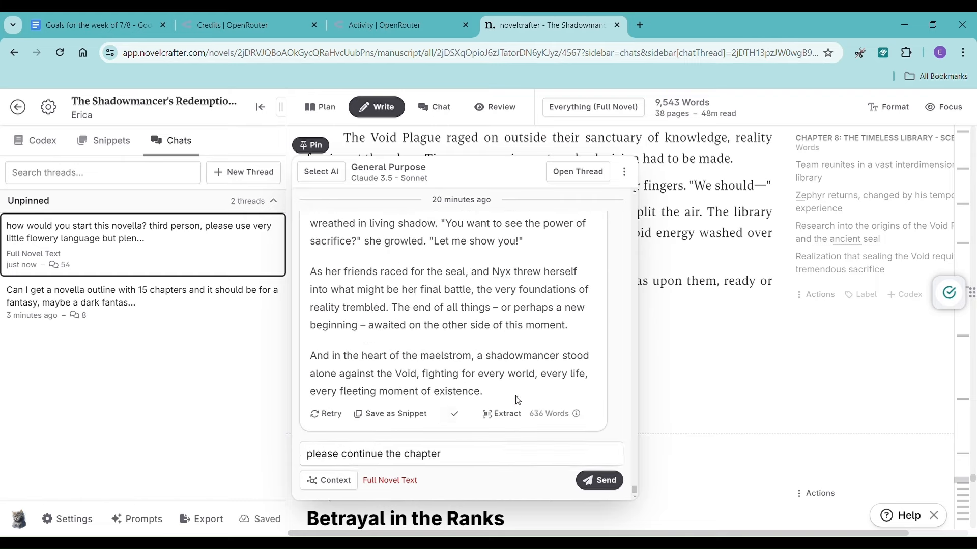
- Paste the copied continuation into the empty paragraph at the end of the Chapter 8 scene
{"action": "left_click", "coordinate": [658, 361]}
{"action": "left_click", "coordinate": [397, 332]}
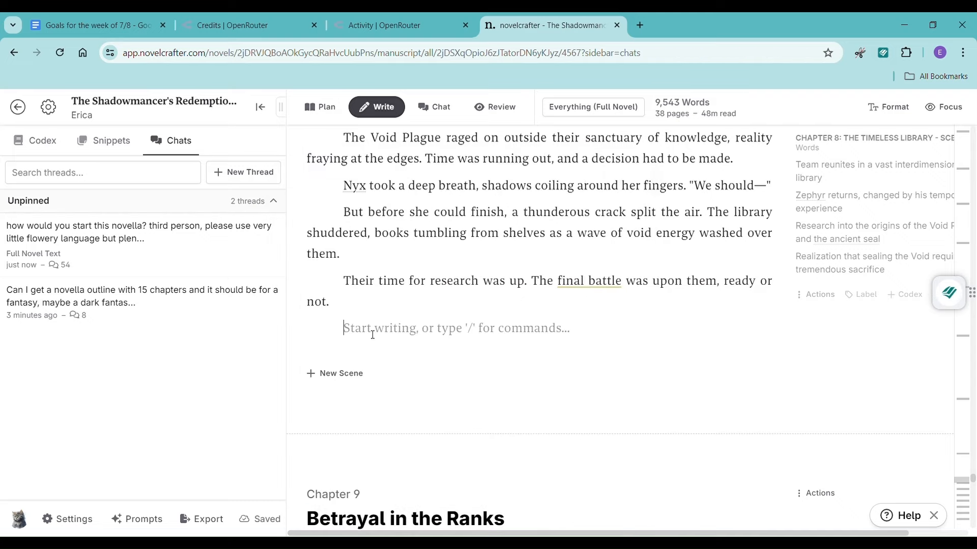
{"action": "key", "text": "ctrl+v"}
{"action": "scroll", "coordinate": [455, 295], "scroll_direction": "down", "scroll_amount": 4}
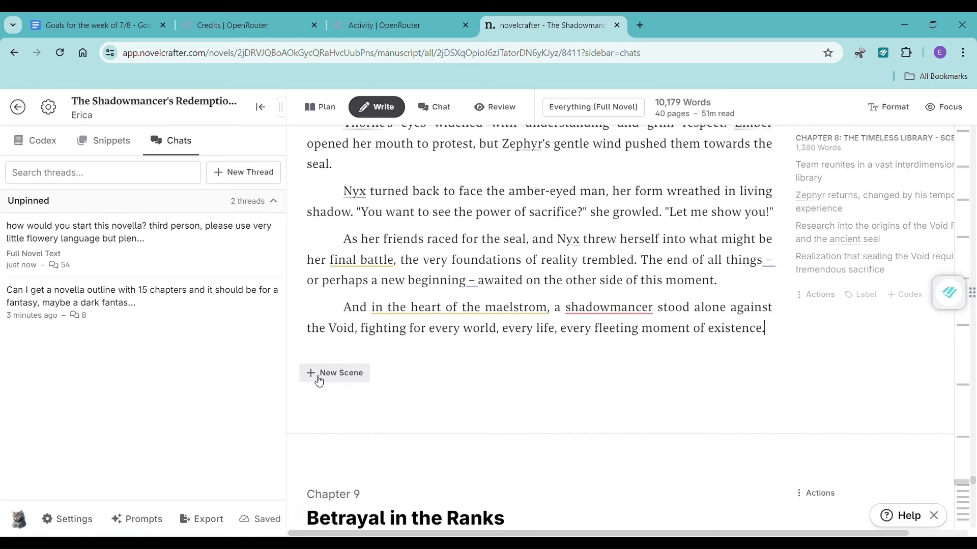
- Ask the novella prose thread "is that the end of chapter 8?" and return to the manuscript at Chapter 9
{"action": "left_click", "coordinate": [127, 253]}
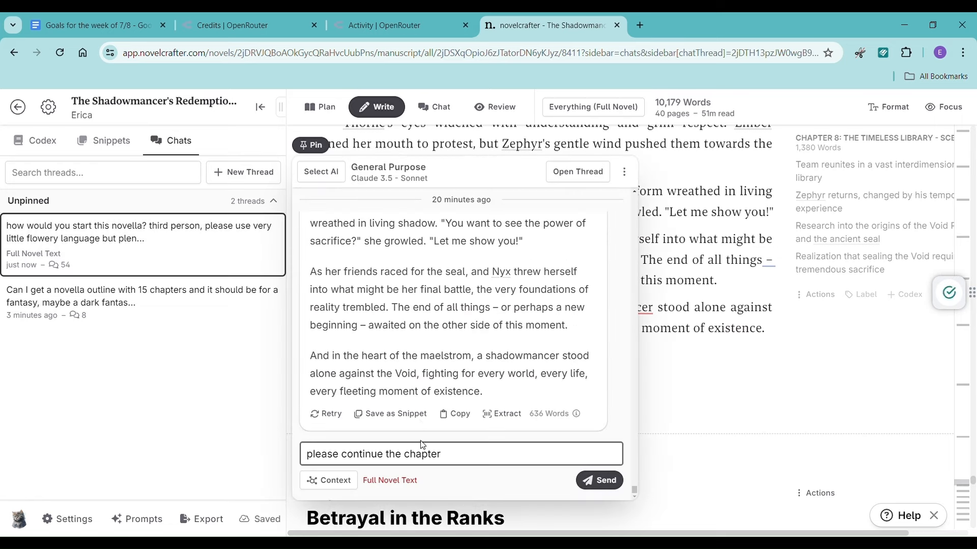
{"action": "left_click_drag", "start_coordinate": [502, 457], "coordinate": [303, 474]}
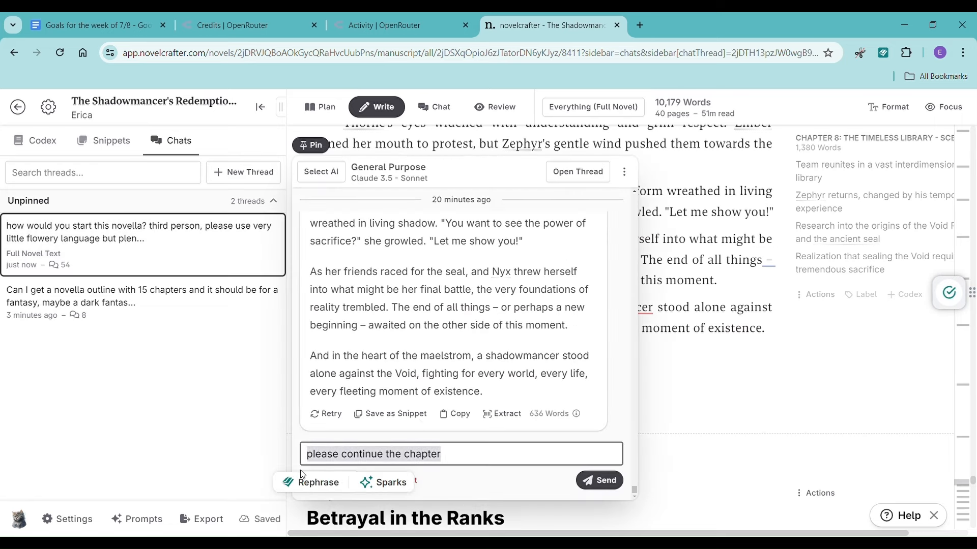
{"action": "type", "text": "is that the en"}
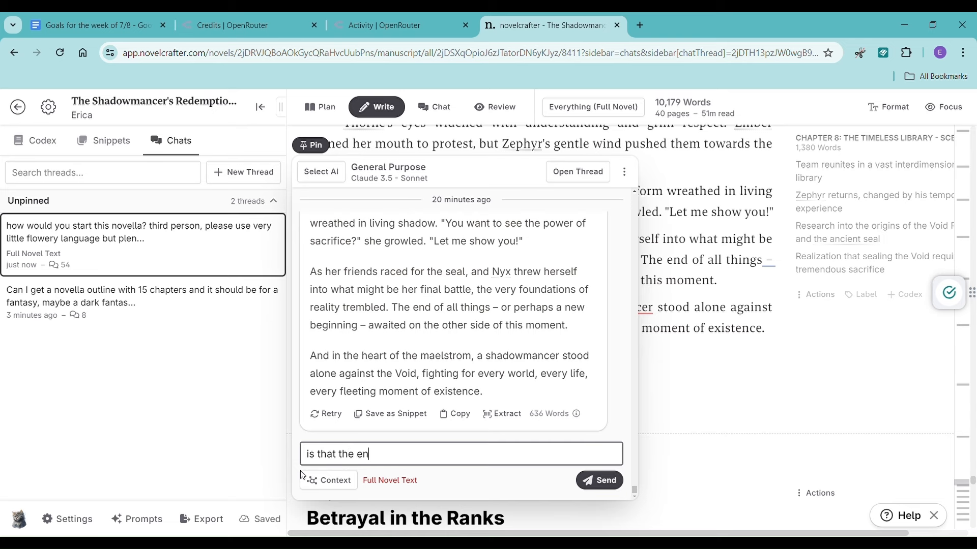
{"action": "type", "text": "d f"}
{"action": "key", "text": "BackSpace"}
{"action": "type", "text": "=o"}
{"action": "type", "text": " chapter 8?"}
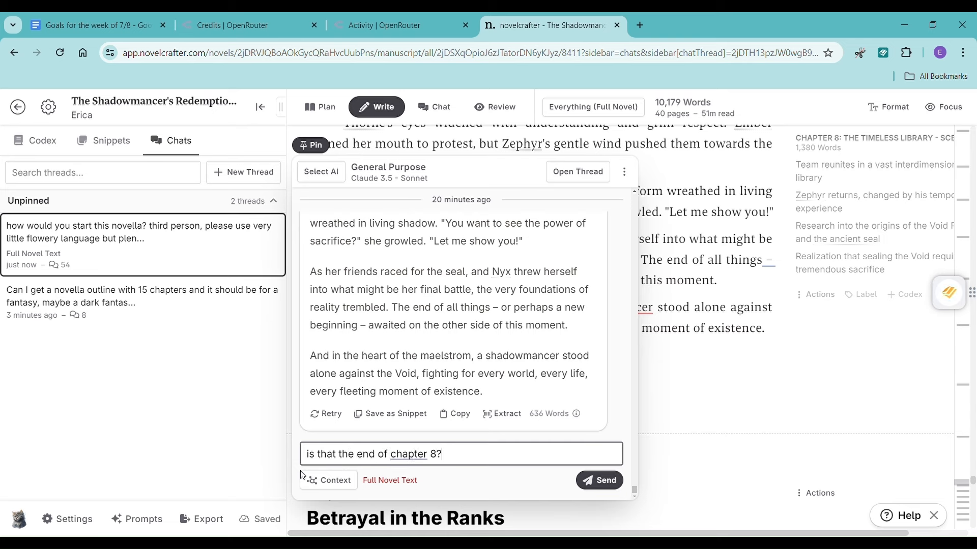
{"action": "key", "text": "Return"}
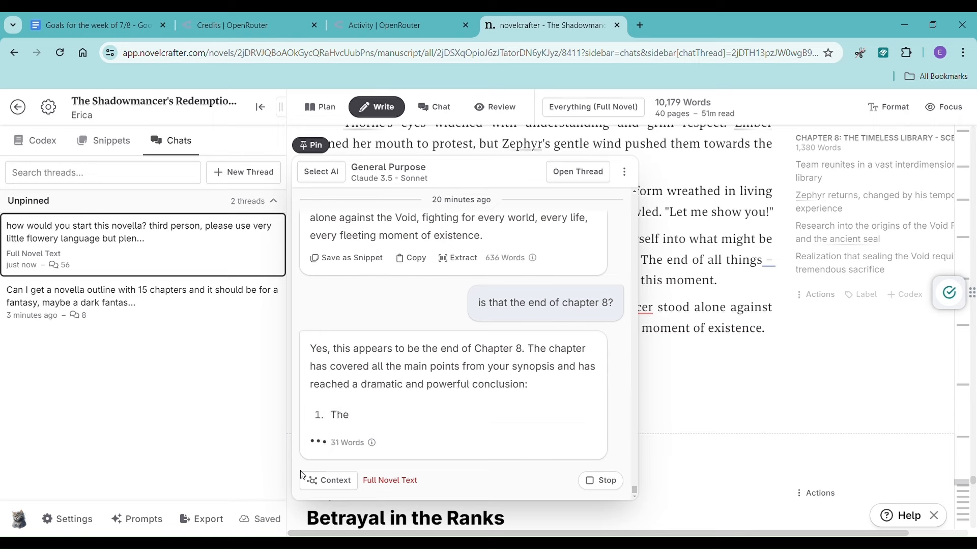
{"action": "left_click", "coordinate": [731, 401]}
{"action": "scroll", "coordinate": [803, 371], "scroll_direction": "down", "scroll_amount": 3}
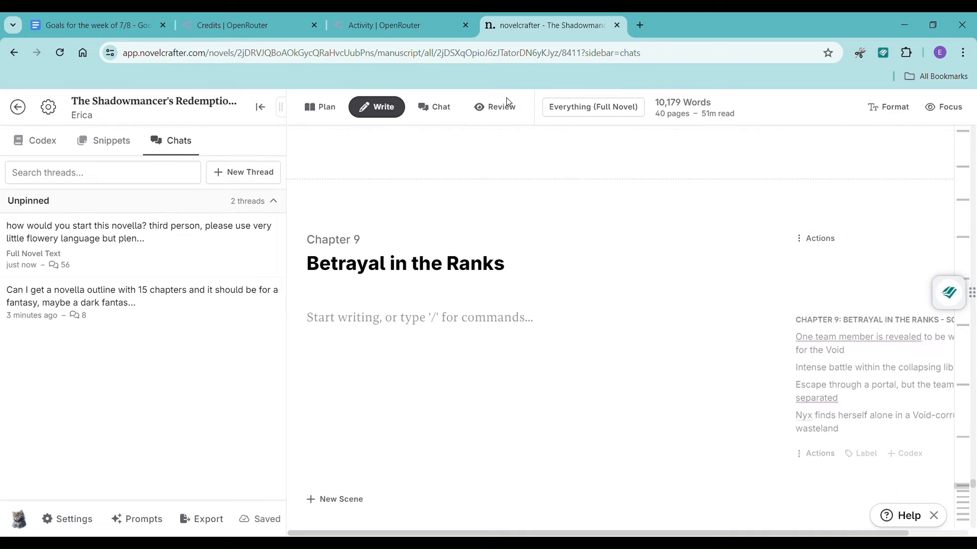
- Switch to OpenRouter and reload the Activity and Credits pages to check the latest request costs and remaining balance
{"action": "left_click", "coordinate": [402, 25]}
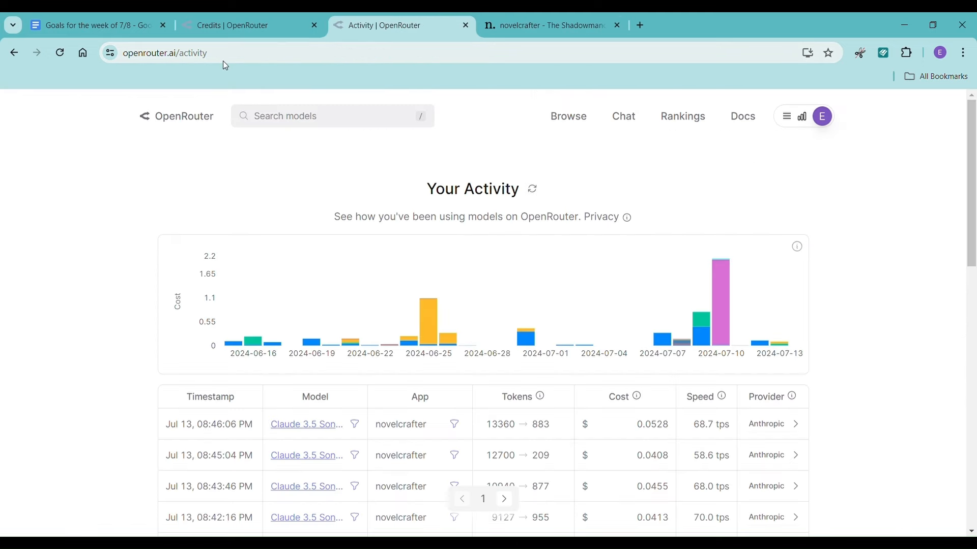
{"action": "left_click", "coordinate": [60, 53]}
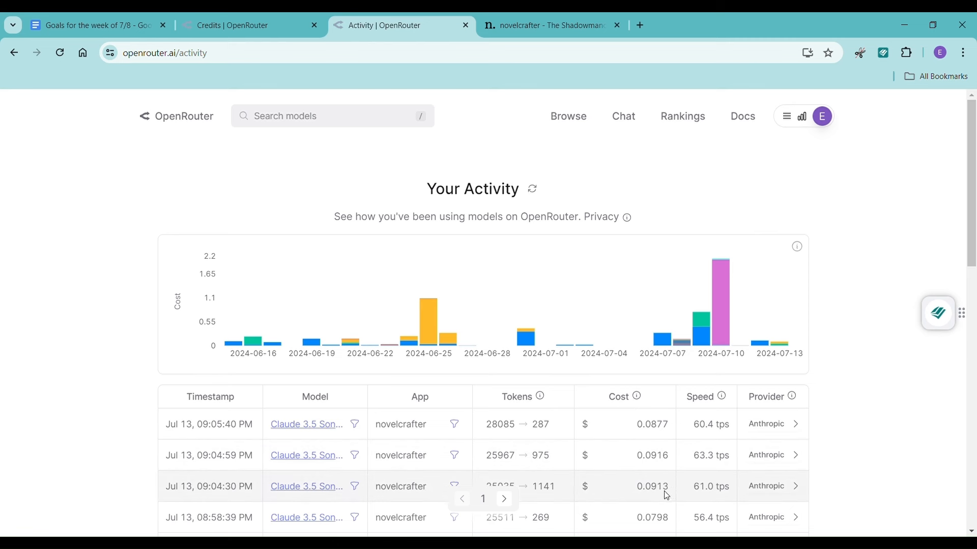
{"action": "left_click", "coordinate": [263, 24]}
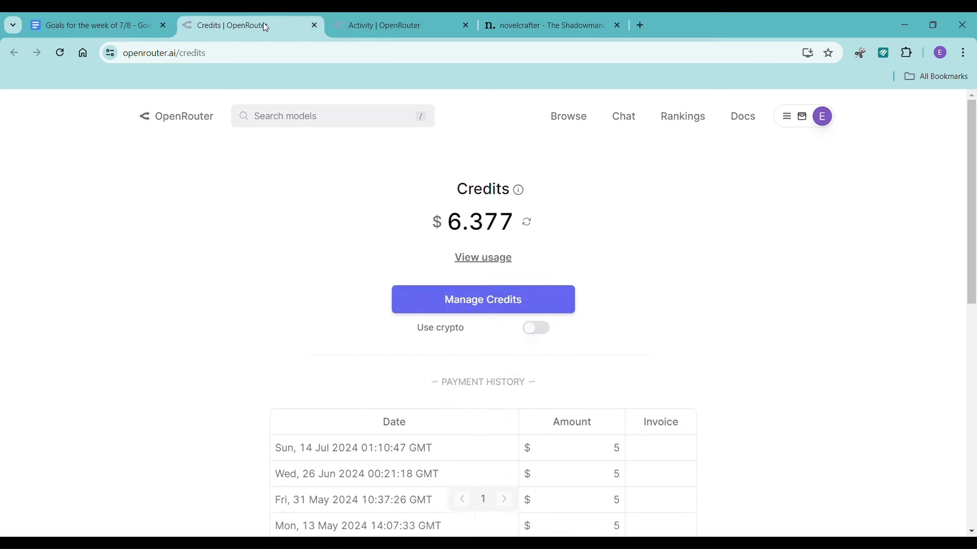
{"action": "left_click", "coordinate": [61, 55]}
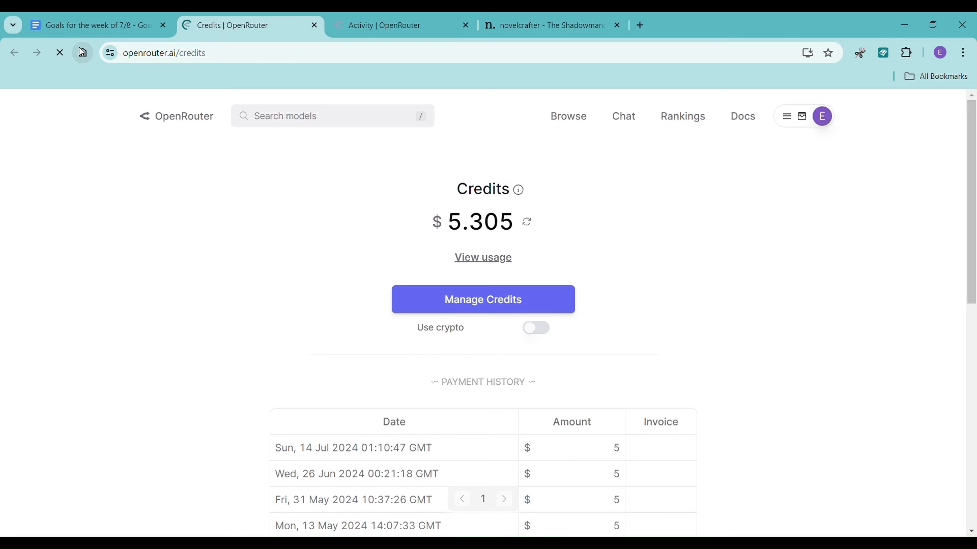
- Return to the novelcrafter manuscript and copy the full scene summary of Chapter 9, "Betrayal in the Ranks"
{"action": "left_click", "coordinate": [552, 30]}
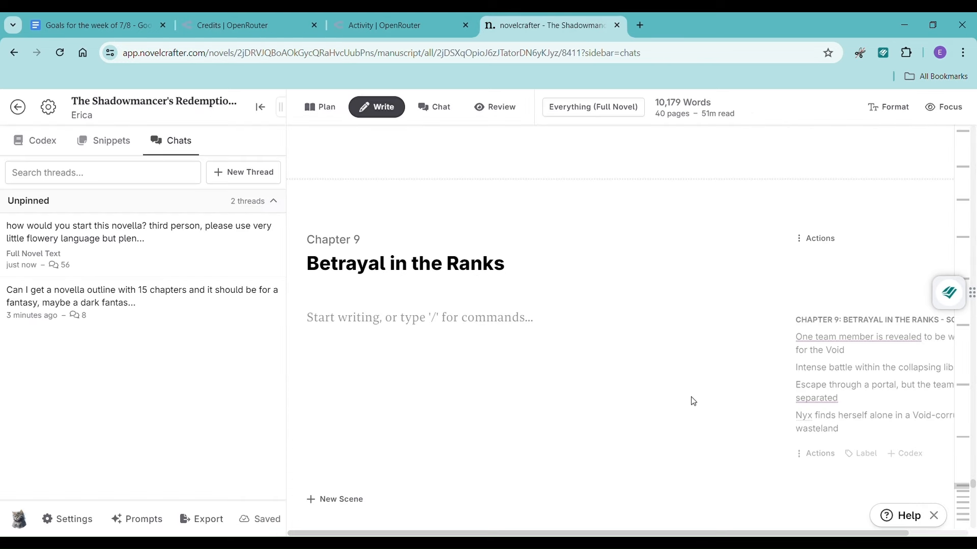
{"action": "left_click", "coordinate": [789, 345]}
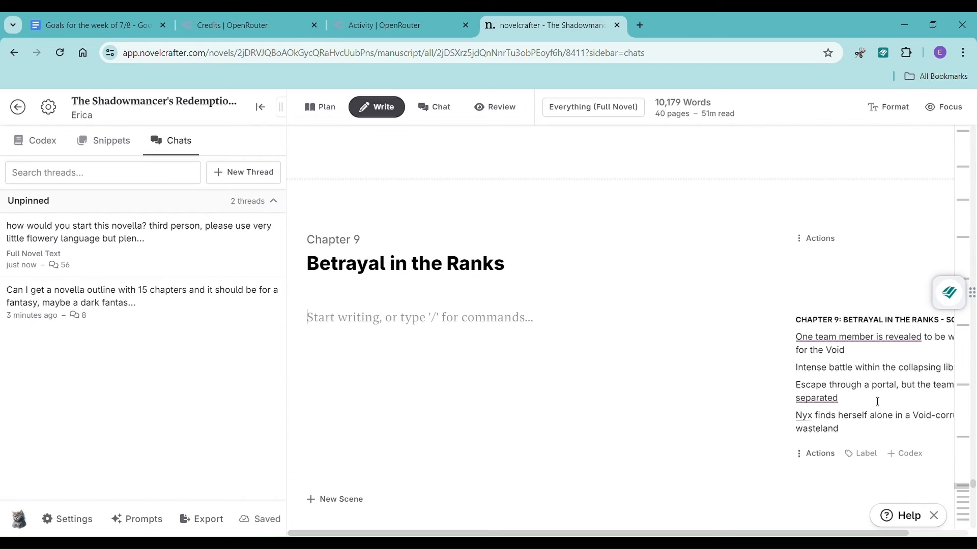
{"action": "left_click_drag", "start_coordinate": [863, 433], "coordinate": [883, 433]}
{"action": "key", "text": "ctrl+c"}
{"action": "left_click", "coordinate": [792, 340]}
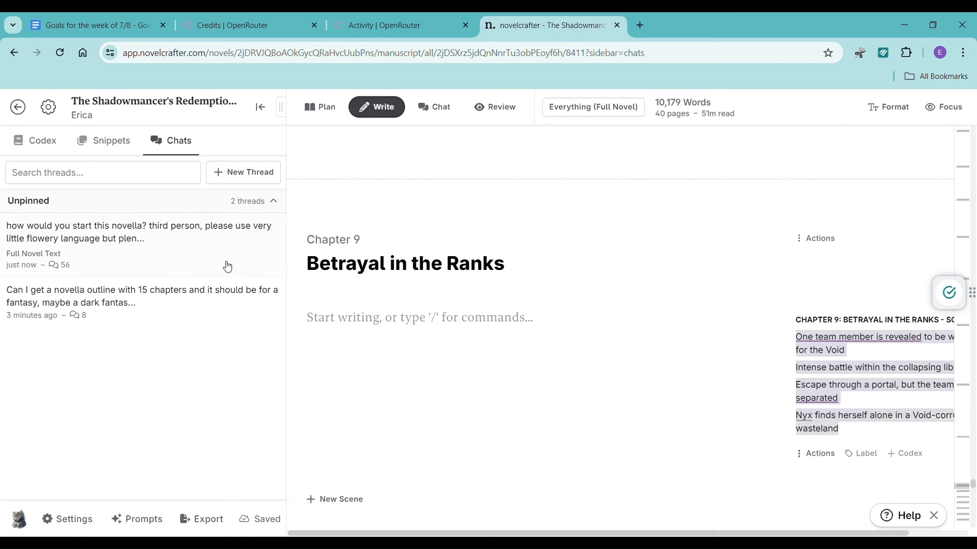
- Send the novella prose thread "please write chapter 9:" followed by the copied Chapter 9 scene summary
{"action": "left_click", "coordinate": [155, 255]}
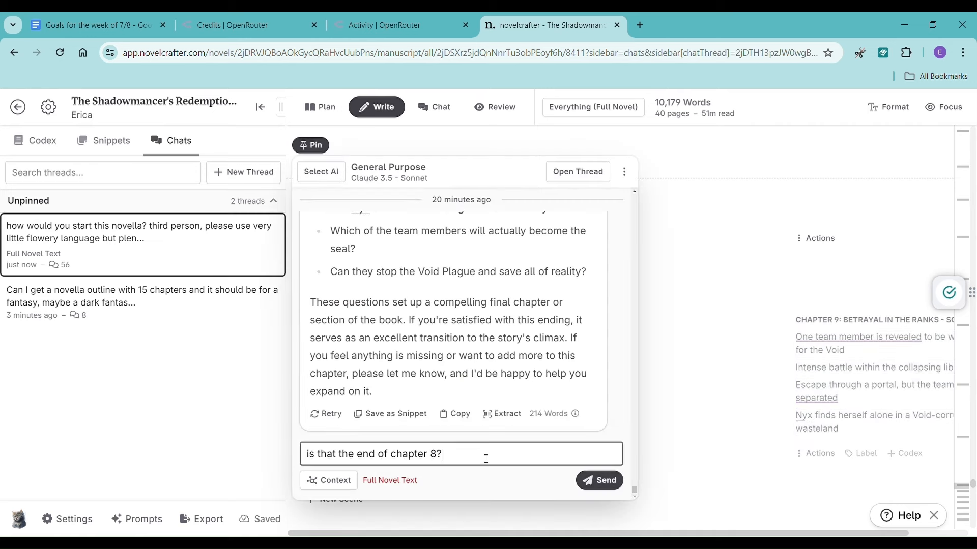
{"action": "left_click_drag", "start_coordinate": [442, 456], "coordinate": [303, 463]}
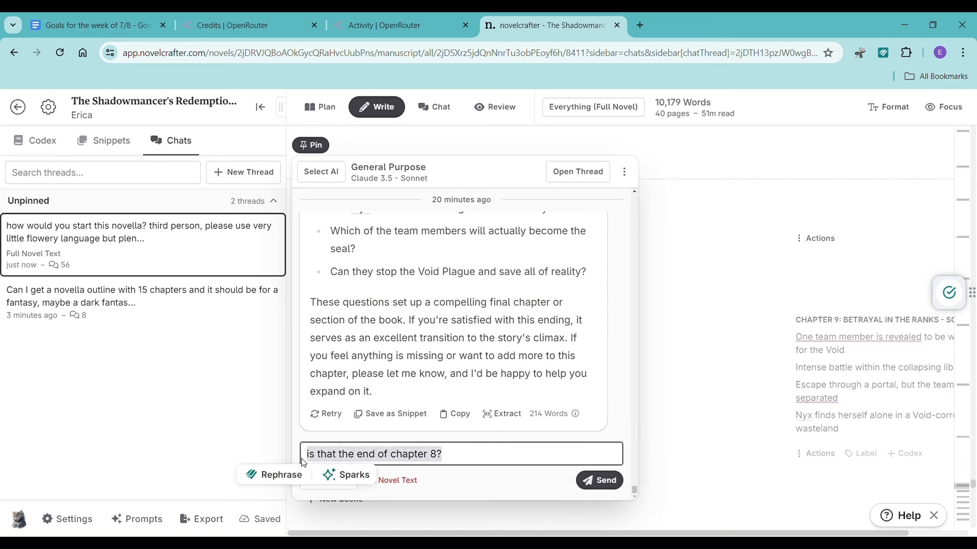
{"action": "type", "text": "please write chapter 9:"}
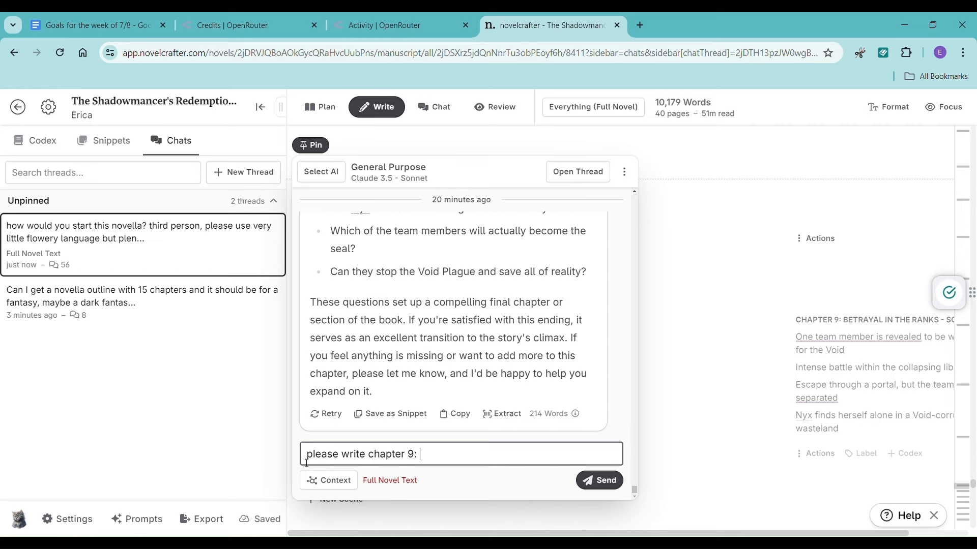
{"action": "key", "text": "ctrl+v"}
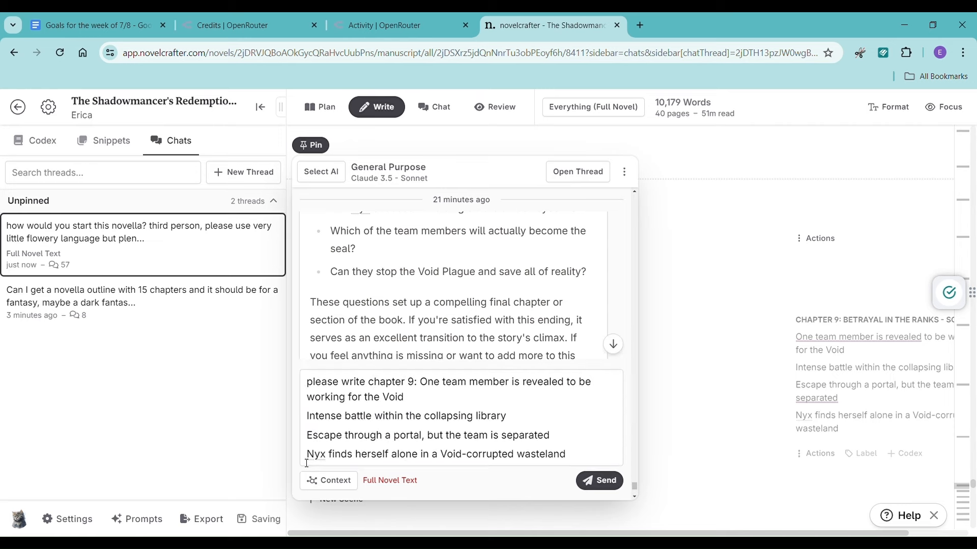
{"action": "key", "text": "Return"}
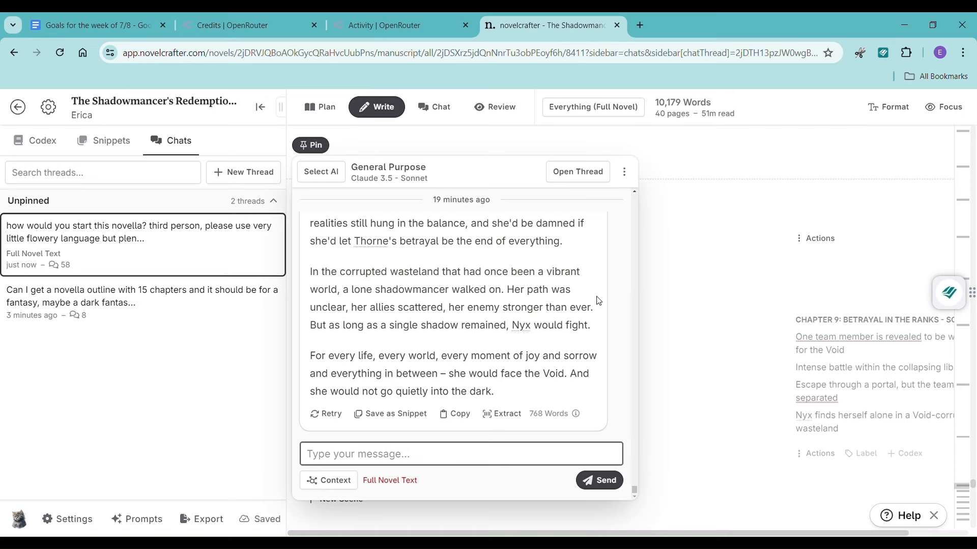
- Copy the thread's Chapter 9 prose reply and paste it into the empty scene under "Betrayal in the Ranks"
{"action": "left_click", "coordinate": [455, 413]}
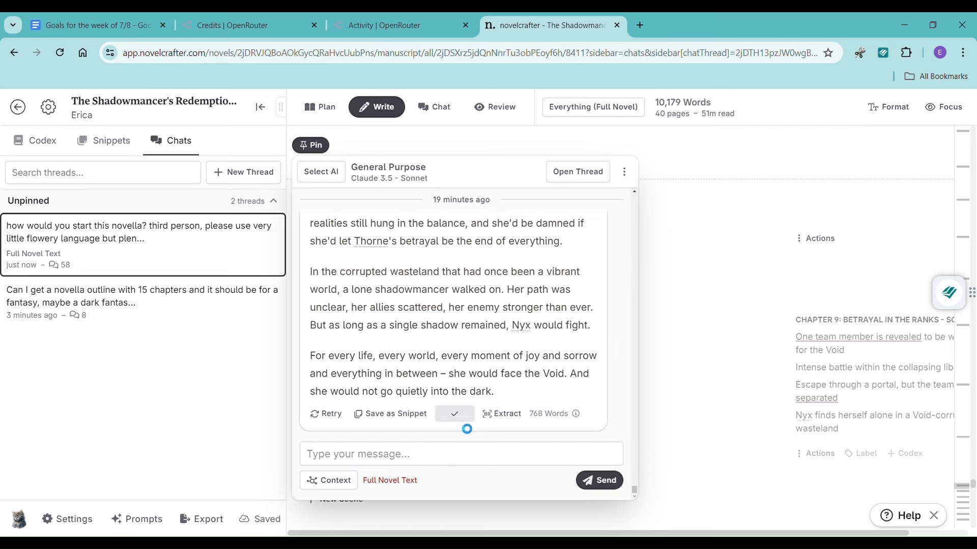
{"action": "left_click", "coordinate": [677, 340]}
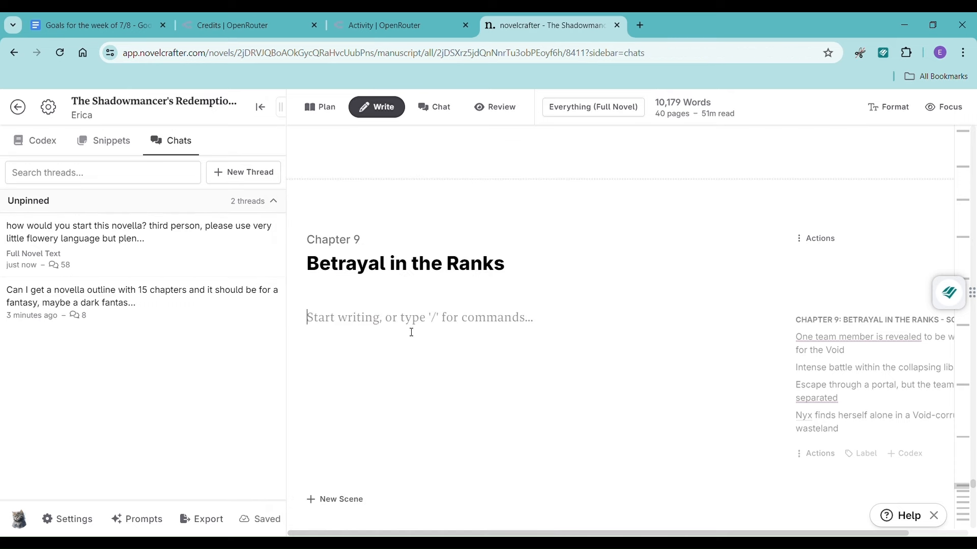
{"action": "key", "text": "ctrl+v"}
- Delete the pasted heading line "Chapter 9: Betrayal in the Void" from the start of the Chapter 9 scene
{"action": "scroll", "coordinate": [448, 387], "scroll_direction": "up", "scroll_amount": 15}
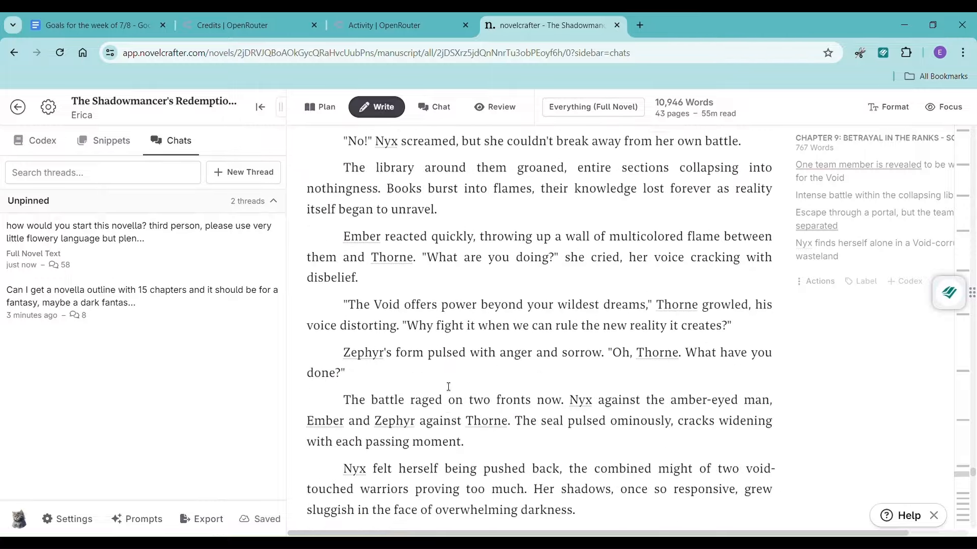
{"action": "scroll", "coordinate": [448, 386], "scroll_direction": "up", "scroll_amount": 10}
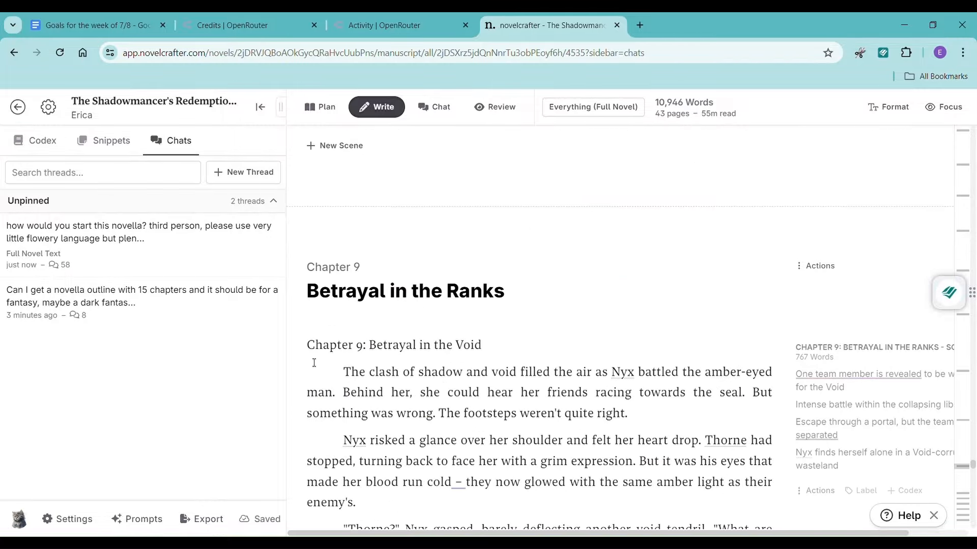
{"action": "left_click_drag", "start_coordinate": [308, 350], "coordinate": [536, 346]}
{"action": "key", "text": "Delete"}
{"action": "key", "text": "Delete"}
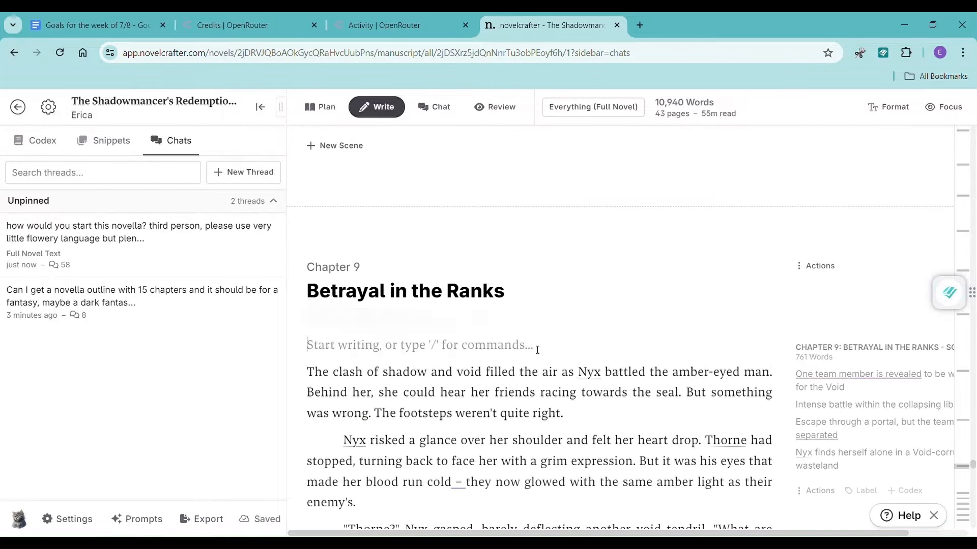
{"action": "scroll", "coordinate": [682, 334], "scroll_direction": "down", "scroll_amount": 6}
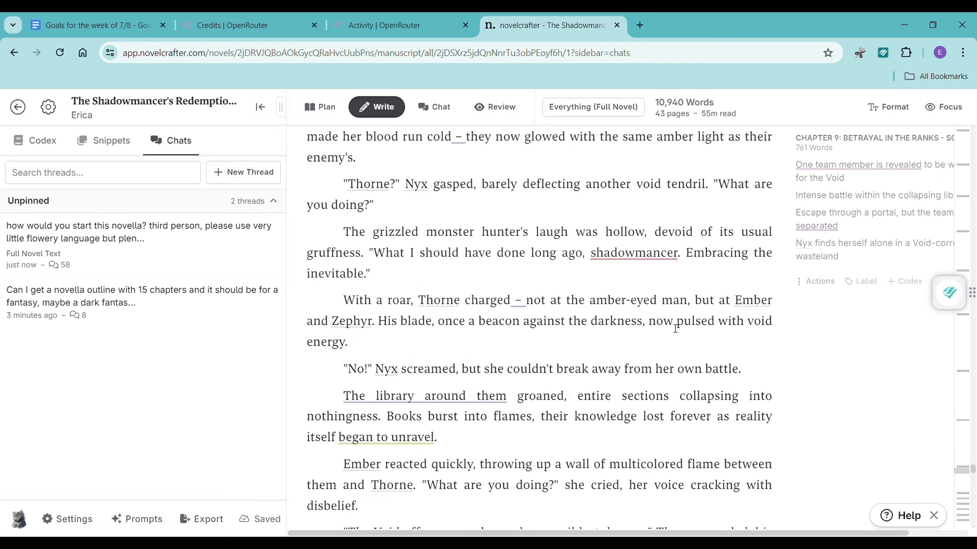
- Review the Chapter 9 prose and add an empty paragraph after its closing words "go quietly into the dark."
{"action": "scroll", "coordinate": [651, 328], "scroll_direction": "up", "scroll_amount": 8}
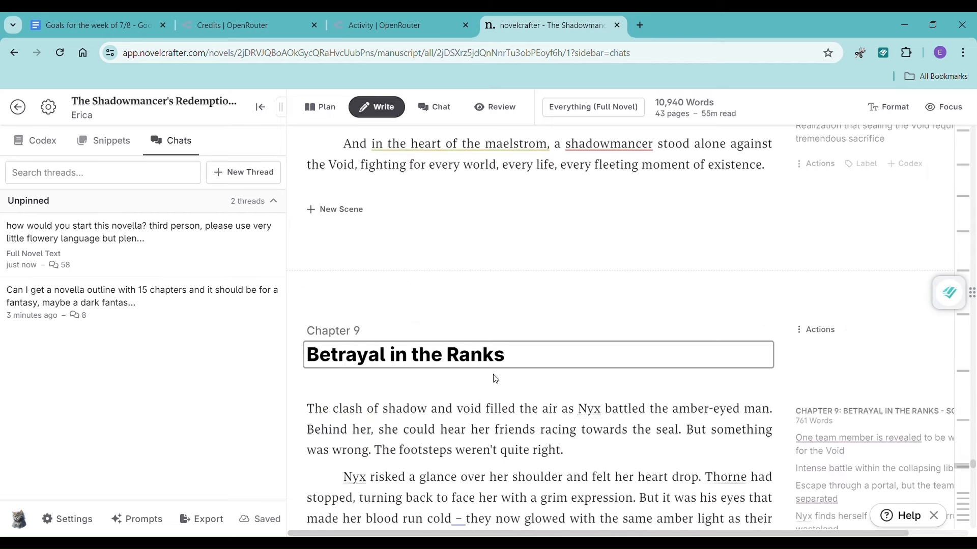
{"action": "scroll", "coordinate": [509, 382], "scroll_direction": "down", "scroll_amount": 10}
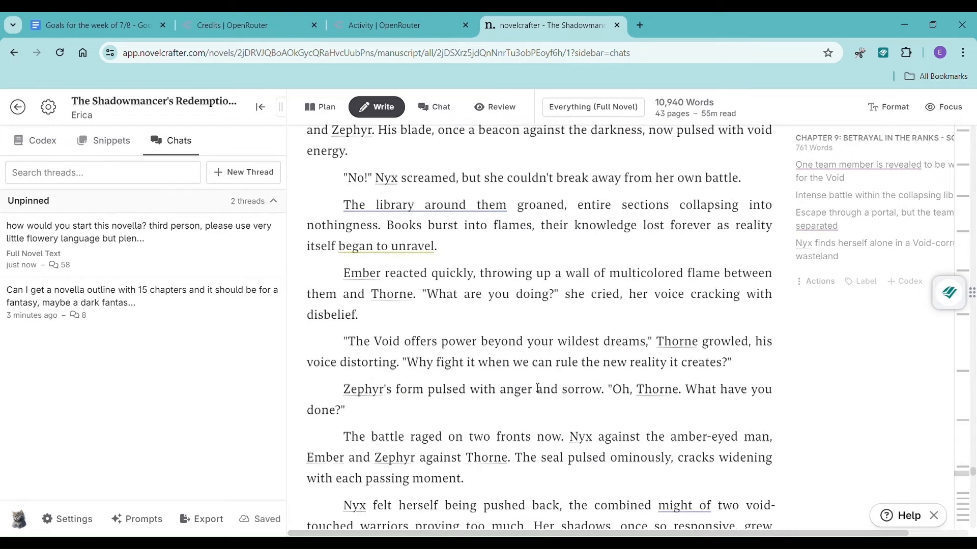
{"action": "scroll", "coordinate": [544, 382], "scroll_direction": "up", "scroll_amount": 3}
{"action": "scroll", "coordinate": [543, 383], "scroll_direction": "down", "scroll_amount": 12}
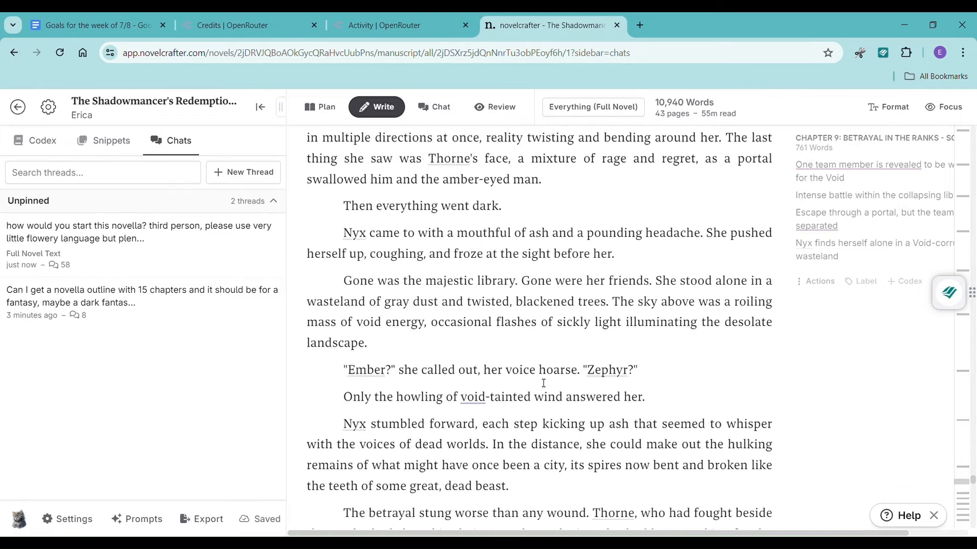
{"action": "scroll", "coordinate": [544, 383], "scroll_direction": "up", "scroll_amount": 4}
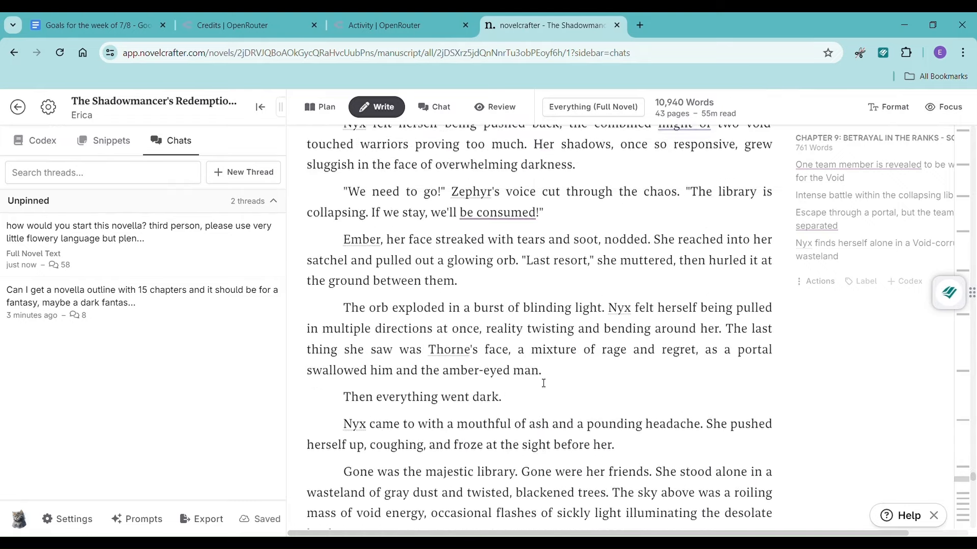
{"action": "scroll", "coordinate": [543, 383], "scroll_direction": "down", "scroll_amount": 10}
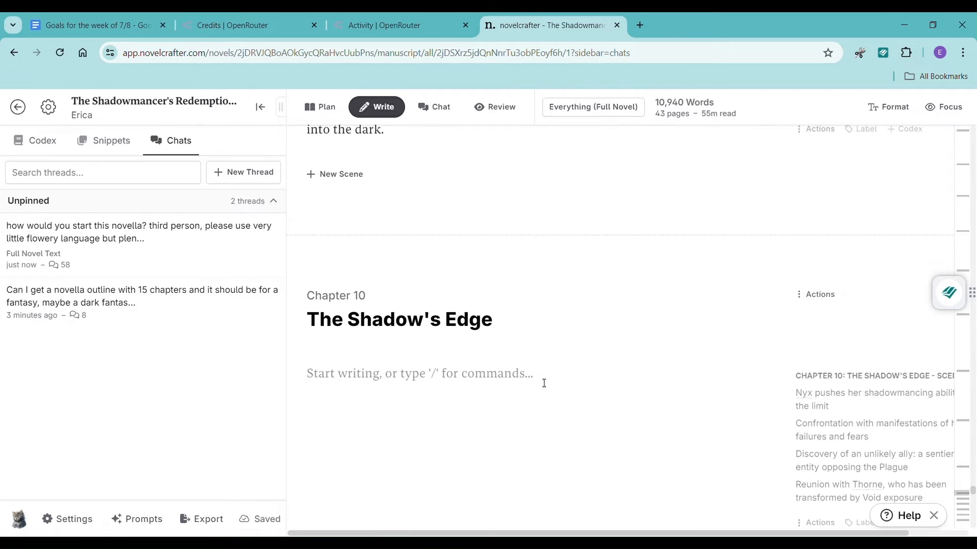
{"action": "scroll", "coordinate": [543, 383], "scroll_direction": "up", "scroll_amount": 3}
{"action": "left_click", "coordinate": [362, 319]}
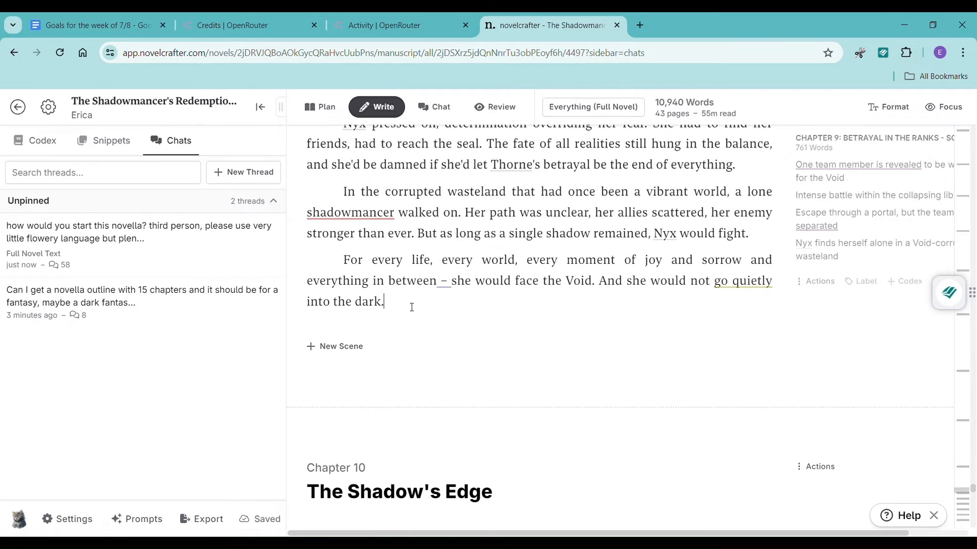
{"action": "left_click", "coordinate": [412, 307]}
{"action": "key", "text": "Return"}
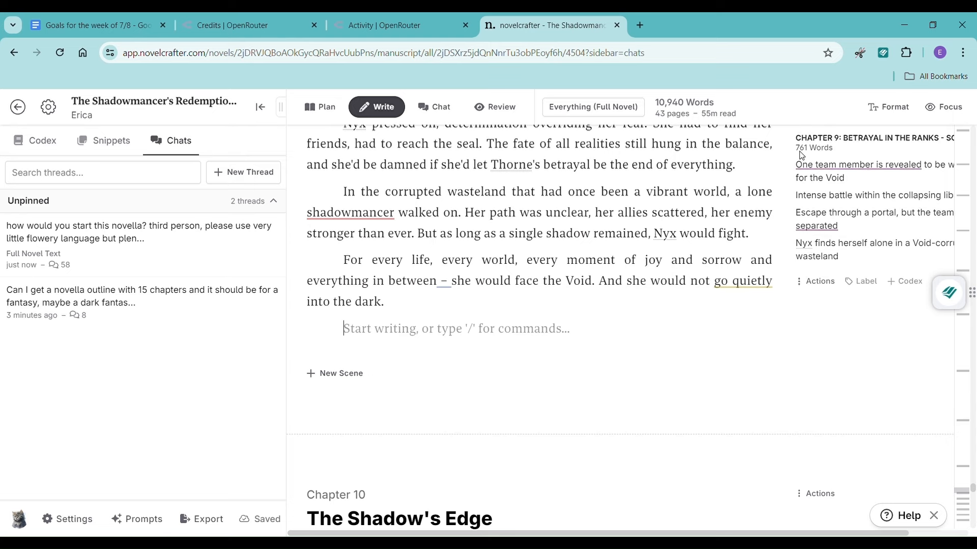
- Send the message "please continue chapter 9" in the novella prose thread
{"action": "mouse_move", "coordinate": [822, 185]}
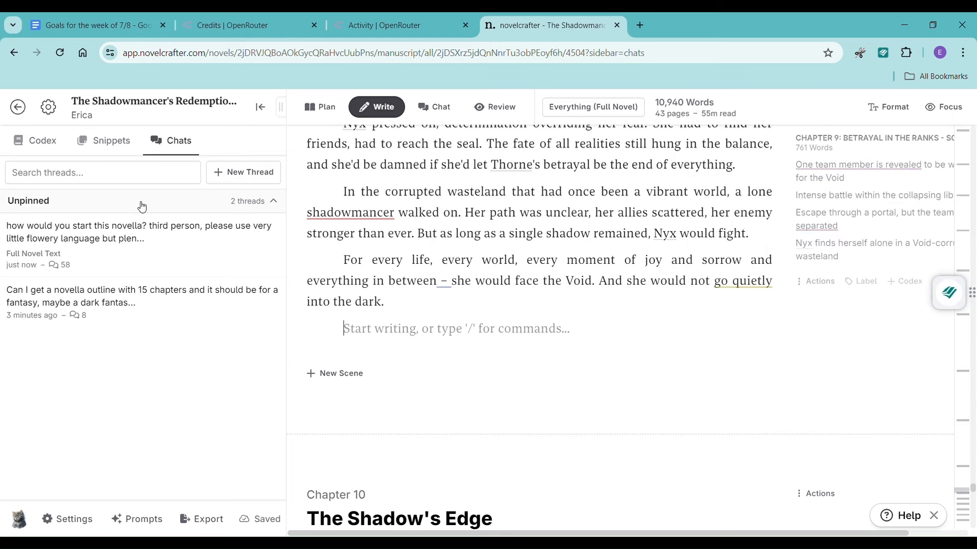
{"action": "left_click", "coordinate": [133, 238]}
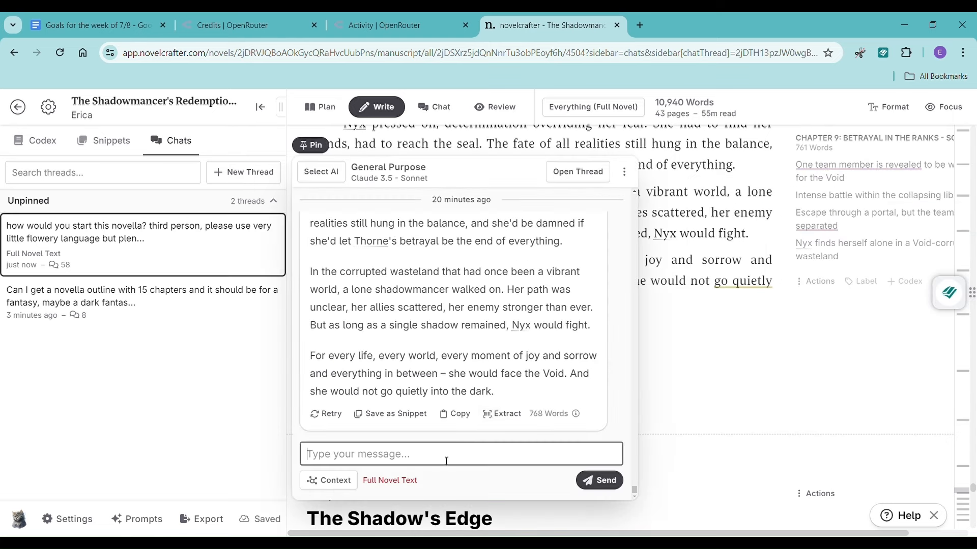
{"action": "type", "text": "please continue chapter 9"}
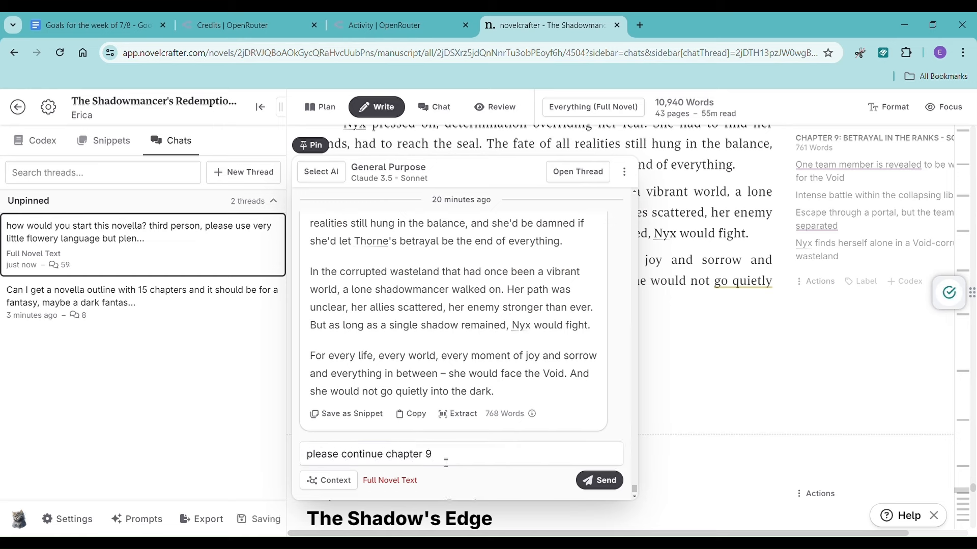
{"action": "key", "text": "Return"}
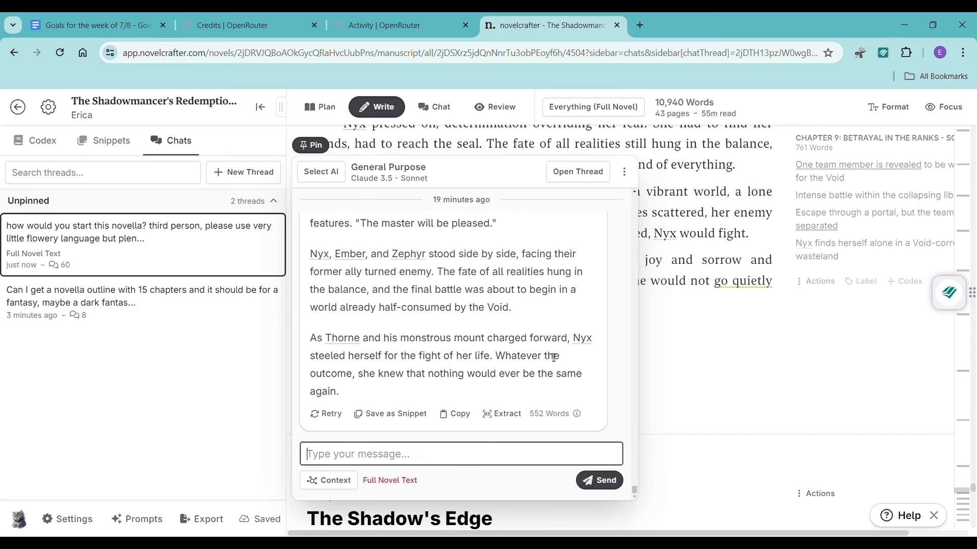
- Copy the thread's Chapter 9 continuation and paste it into the empty paragraph at the end of the Chapter 9 scene
{"action": "left_click", "coordinate": [453, 419]}
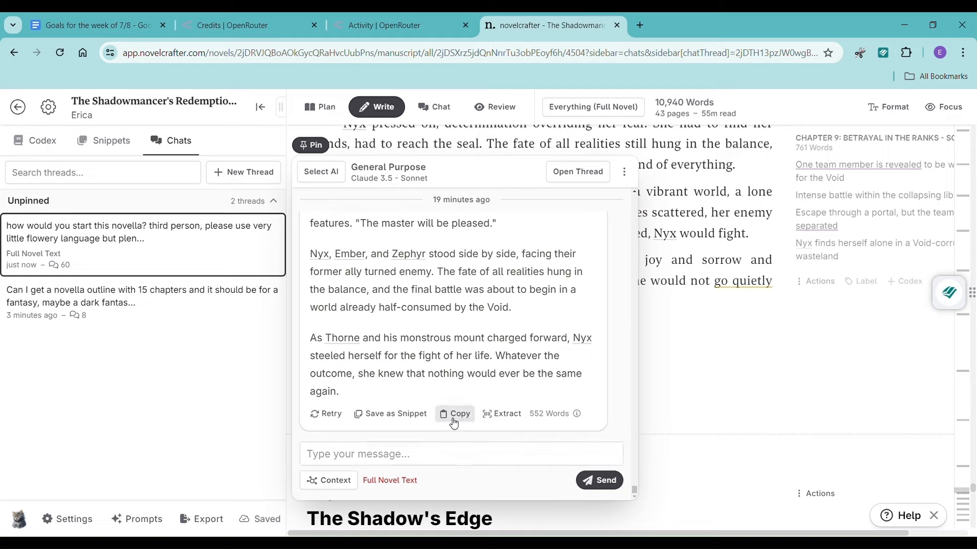
{"action": "left_click", "coordinate": [713, 376]}
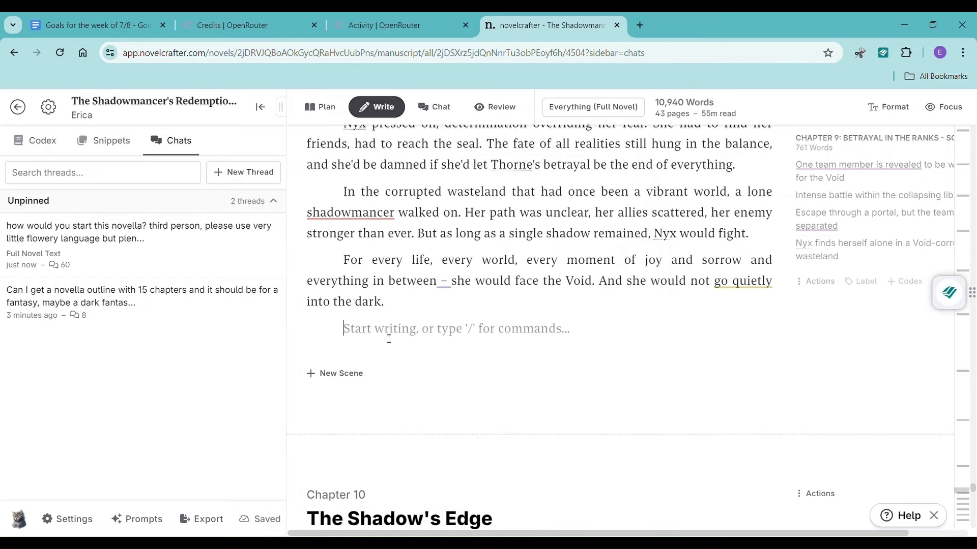
{"action": "key", "text": "ctrl+v"}
- Insert a blank paragraph after "Then everything went dark." in the Chapter 9 scene
{"action": "scroll", "coordinate": [464, 350], "scroll_direction": "up", "scroll_amount": 10}
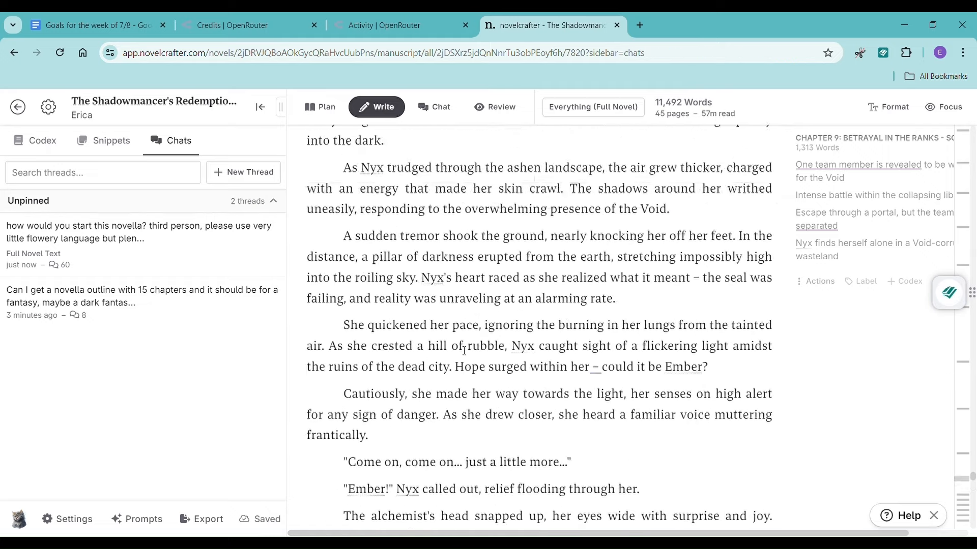
{"action": "scroll", "coordinate": [464, 350], "scroll_direction": "up", "scroll_amount": 15}
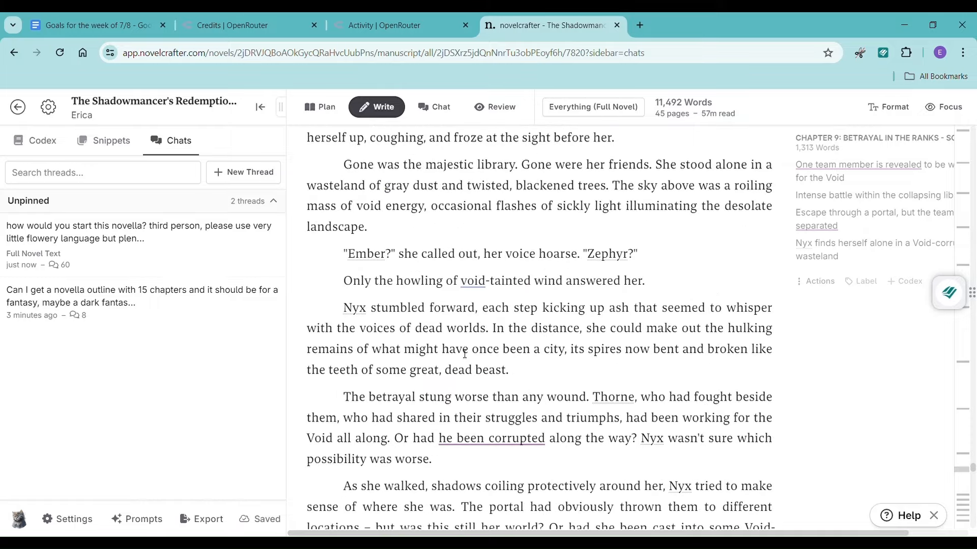
{"action": "scroll", "coordinate": [465, 355], "scroll_direction": "up", "scroll_amount": 4}
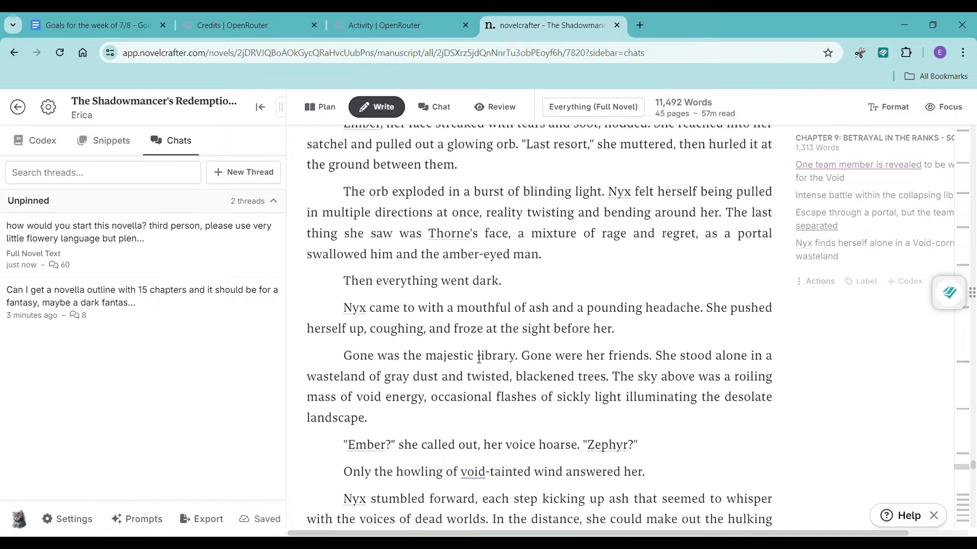
{"action": "scroll", "coordinate": [482, 360], "scroll_direction": "up", "scroll_amount": 6}
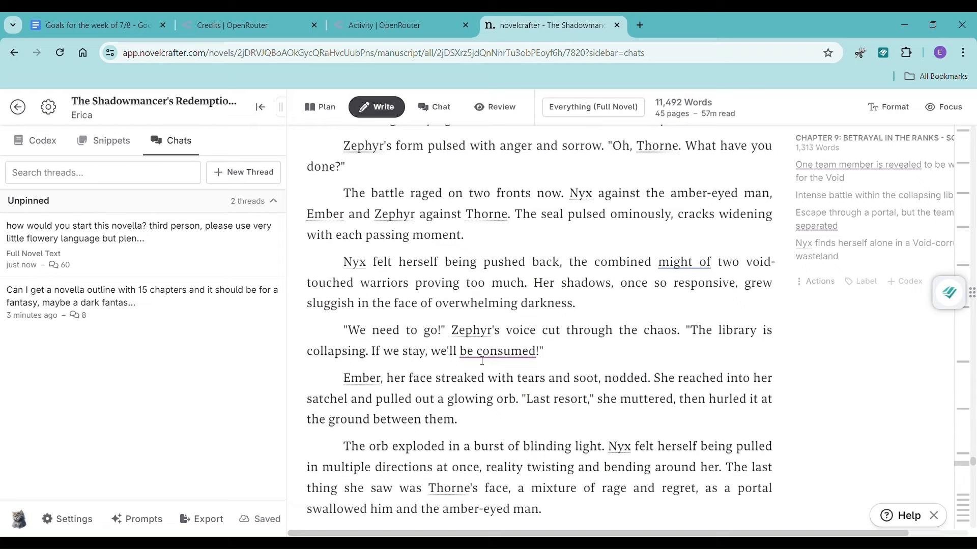
{"action": "scroll", "coordinate": [482, 360], "scroll_direction": "down", "scroll_amount": 6}
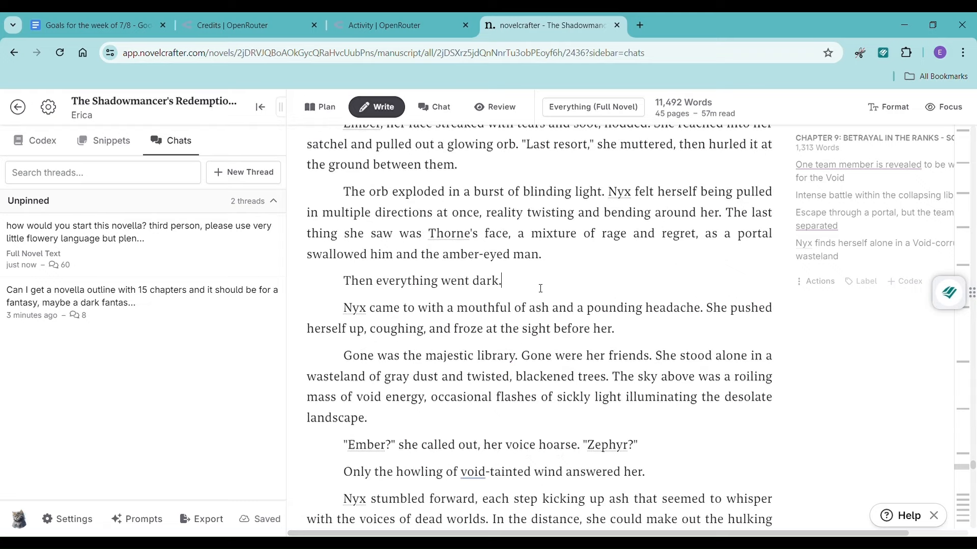
{"action": "key", "text": "Return"}
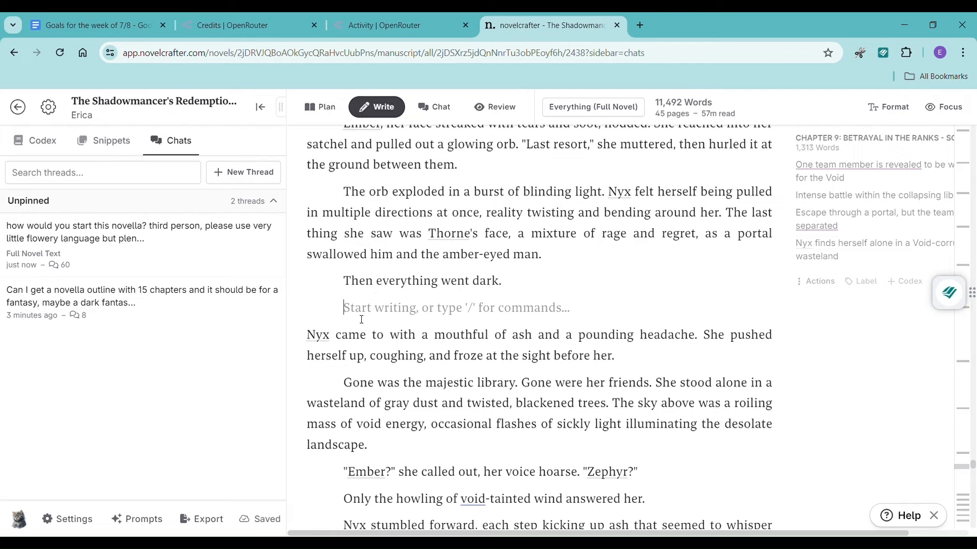
- Copy the full scene summary of Chapter 10, "The Shadow's Edge"
{"action": "scroll", "coordinate": [407, 330], "scroll_direction": "down", "scroll_amount": 15}
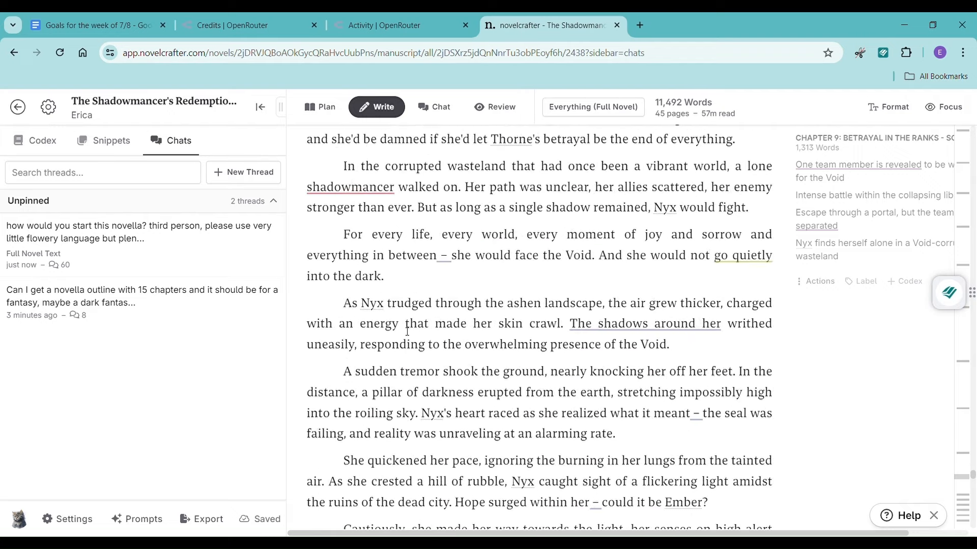
{"action": "scroll", "coordinate": [407, 331], "scroll_direction": "down", "scroll_amount": 15}
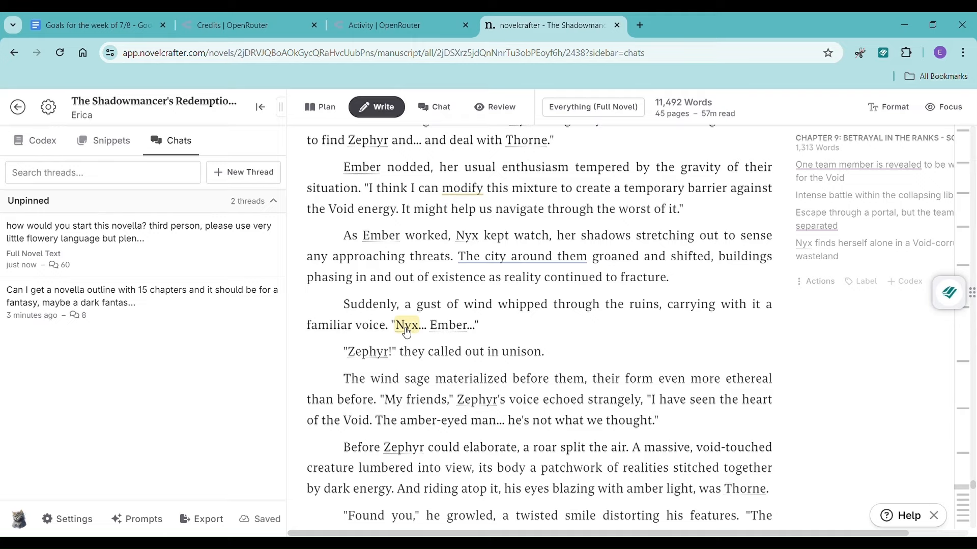
{"action": "scroll", "coordinate": [406, 332], "scroll_direction": "down", "scroll_amount": 9}
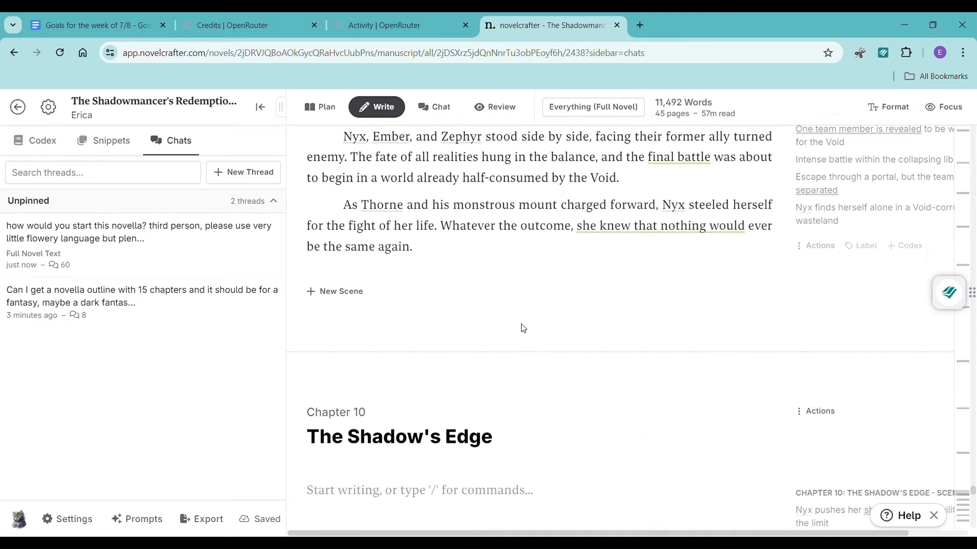
{"action": "scroll", "coordinate": [524, 328], "scroll_direction": "down", "scroll_amount": 2}
{"action": "scroll", "coordinate": [593, 345], "scroll_direction": "up", "scroll_amount": 3}
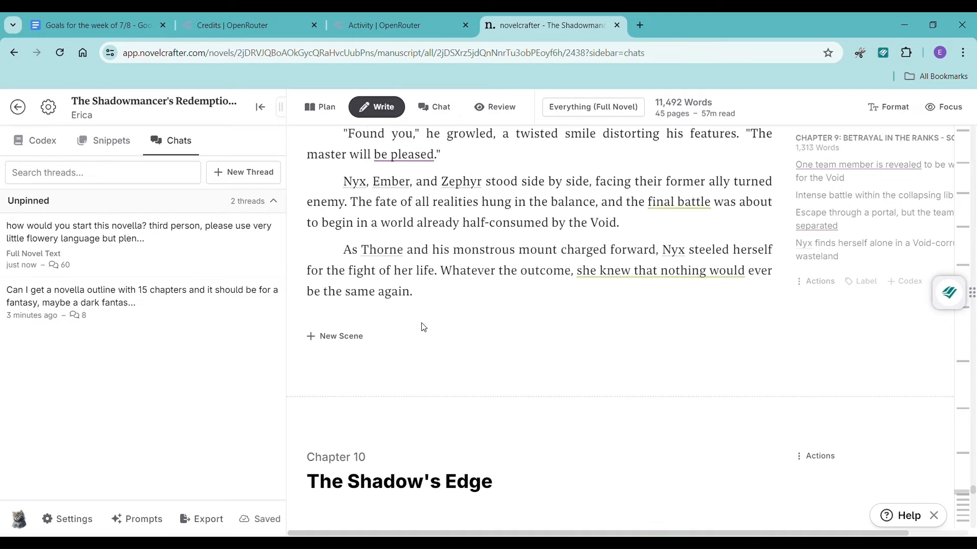
{"action": "scroll", "coordinate": [466, 283], "scroll_direction": "down", "scroll_amount": 4}
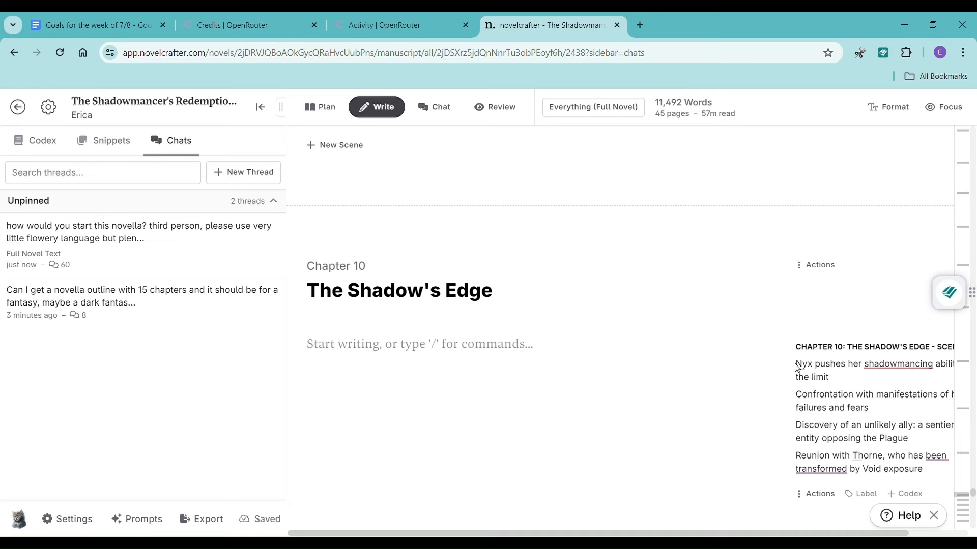
{"action": "left_click_drag", "start_coordinate": [796, 365], "coordinate": [932, 478]}
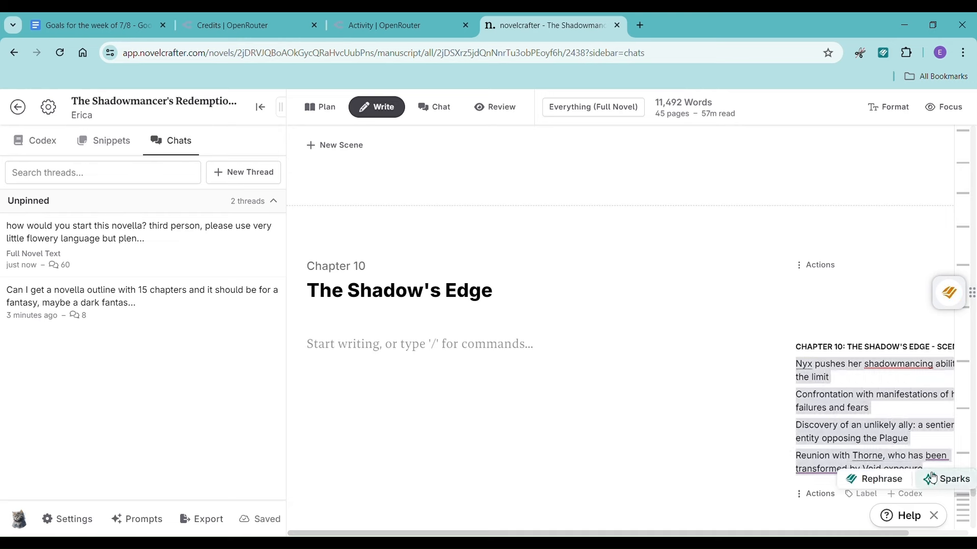
- Ask the novella prose thread "is that the end of chapter 9?"
{"action": "left_click", "coordinate": [212, 264]}
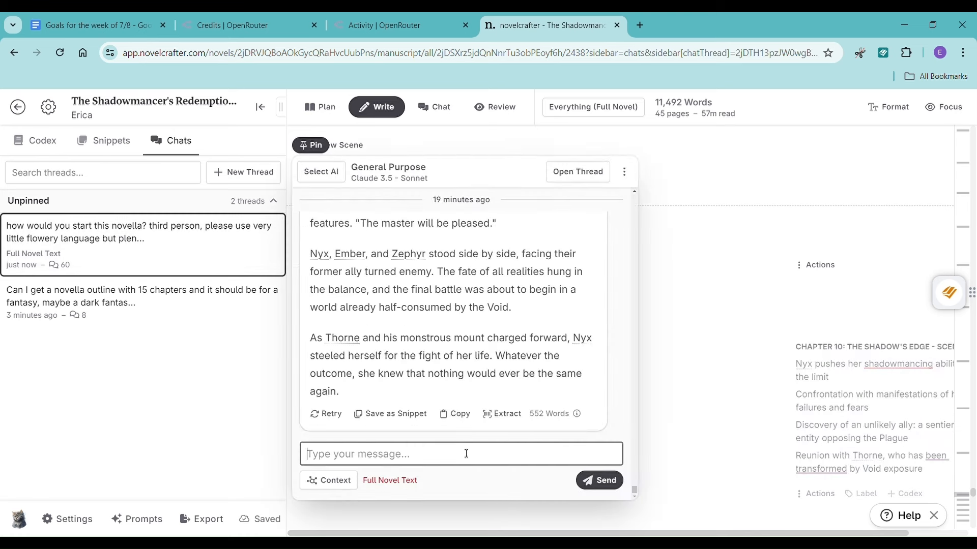
{"action": "type", "text": "is that "}
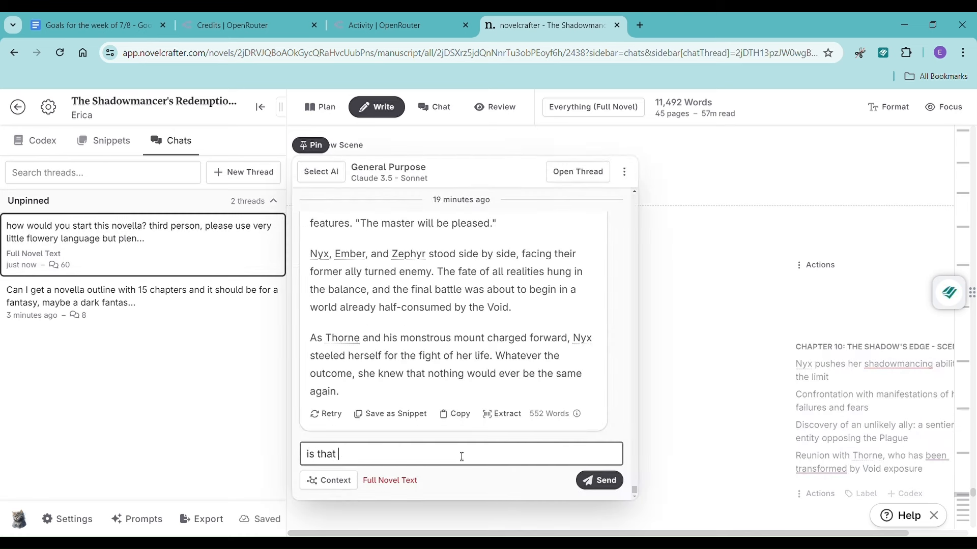
{"action": "type", "text": "the end of chapter "}
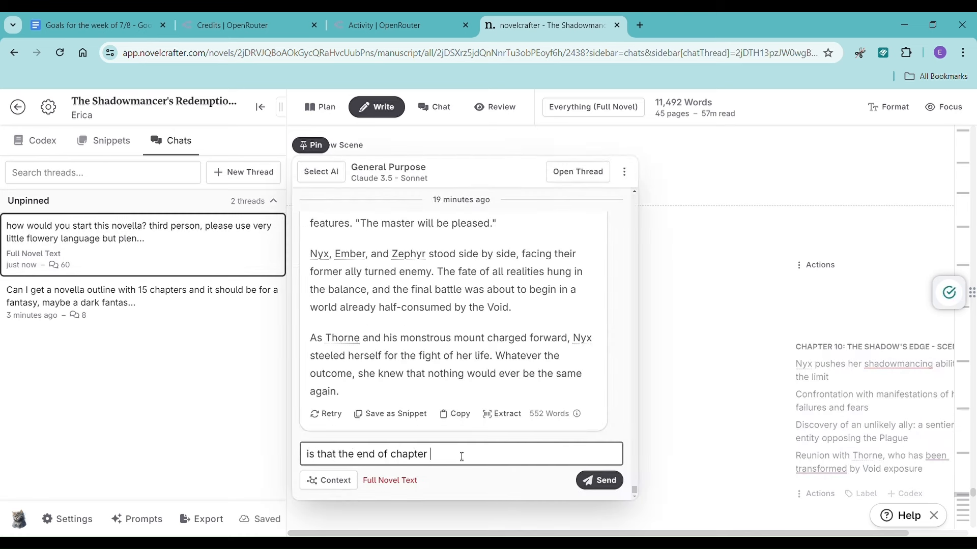
{"action": "type", "text": "9?"}
{"action": "key", "text": "Return"}
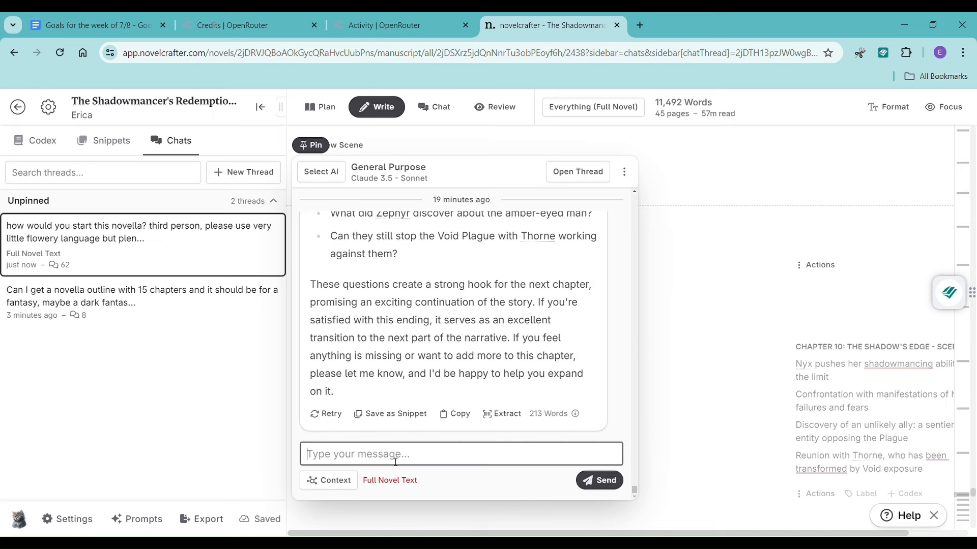
- Send the thread "please write chapter 10:" followed by the copied Chapter 10 scene summary
{"action": "type", "text": "please write chapter 10:"}
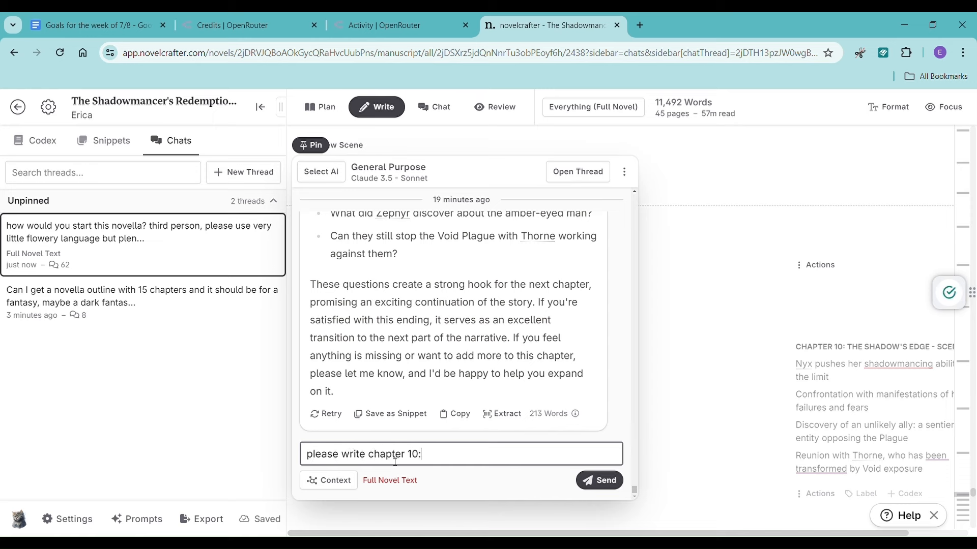
{"action": "key", "text": "ctrl+v"}
{"action": "key", "text": "Return"}
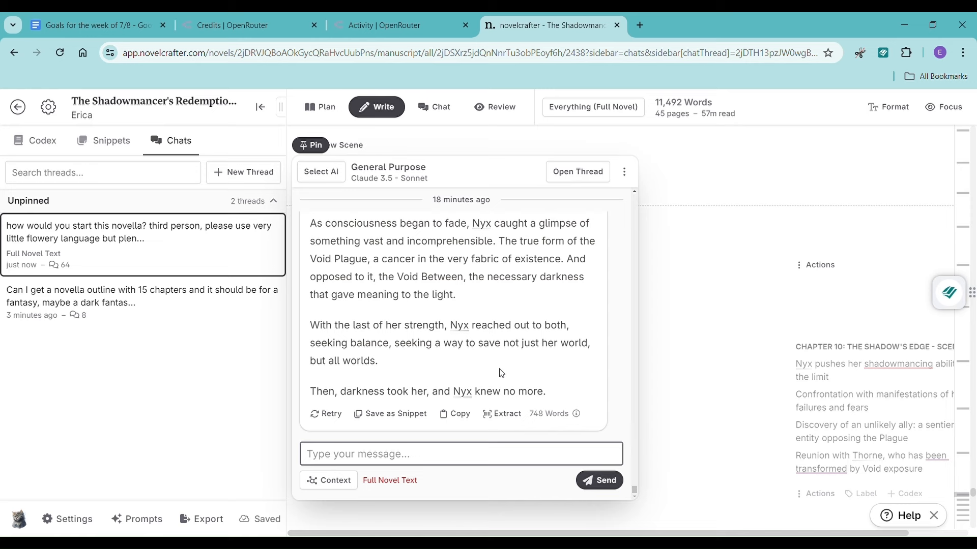
- Copy the thread's Chapter 10 prose reply and paste it into the empty scene under "The Shadow's Edge"
{"action": "scroll", "coordinate": [529, 361], "scroll_direction": "up", "scroll_amount": 1}
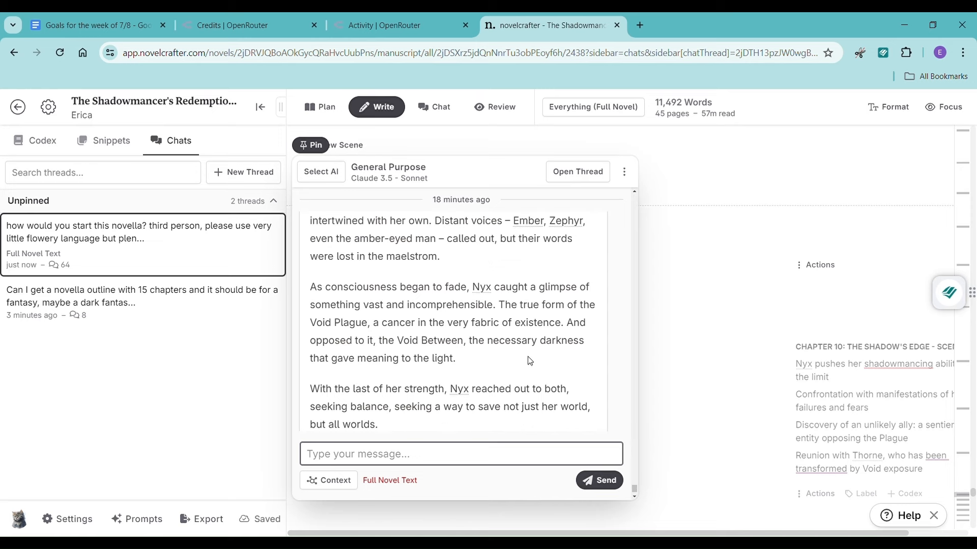
{"action": "scroll", "coordinate": [529, 361], "scroll_direction": "down", "scroll_amount": 1}
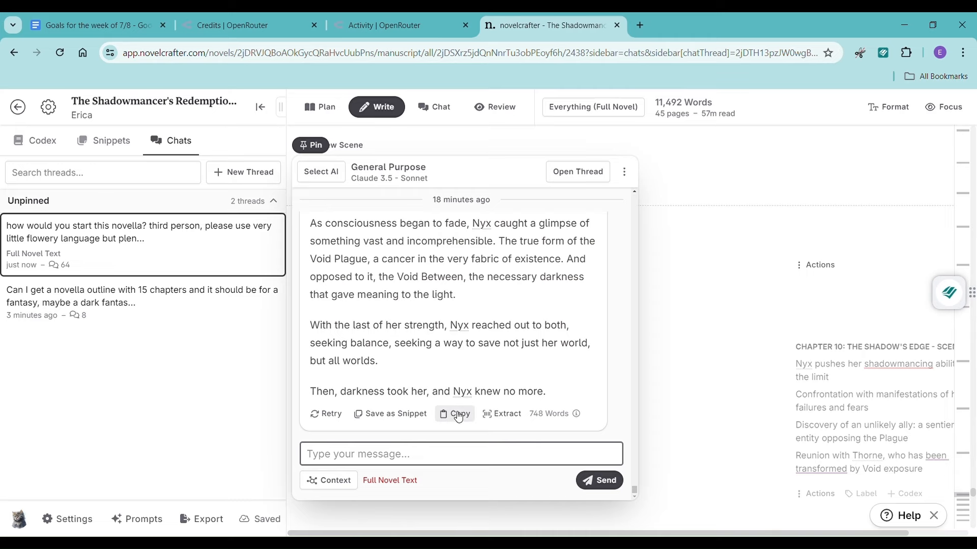
{"action": "left_click", "coordinate": [458, 416]}
{"action": "left_click", "coordinate": [524, 354]}
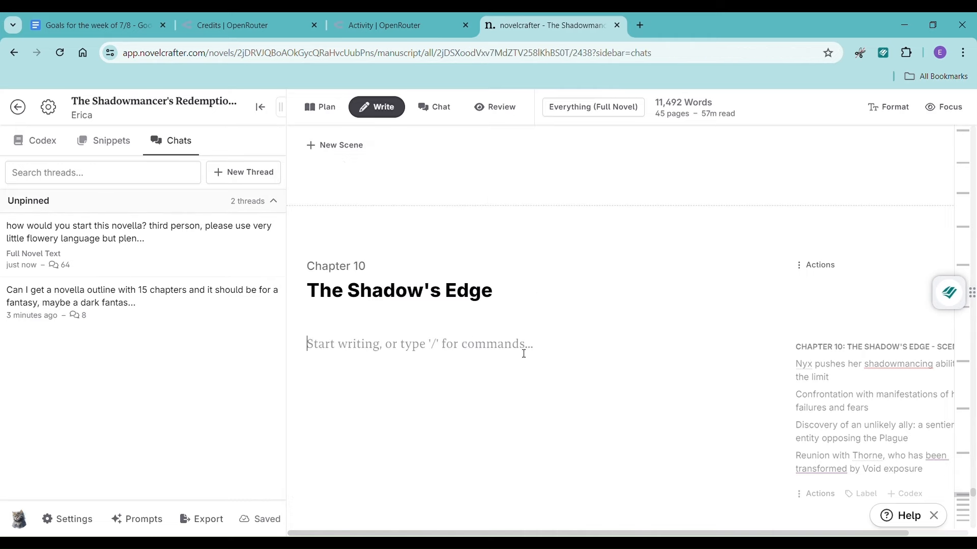
{"action": "key", "text": "ctrl+v"}
{"action": "scroll", "coordinate": [462, 374], "scroll_direction": "up", "scroll_amount": 15}
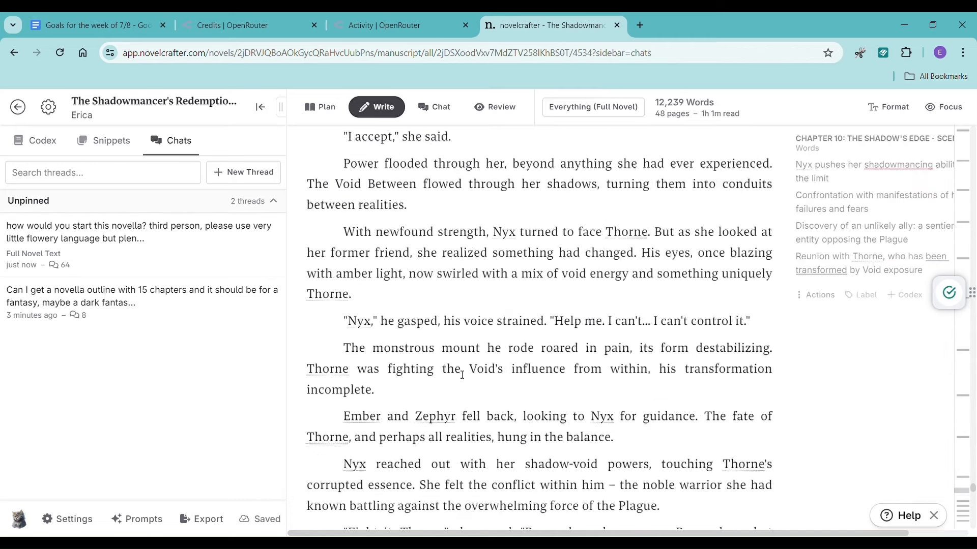
- Delete the duplicate heading line "Chapter 10: Shadows of the Self" from the start of the Chapter 10 scene
{"action": "scroll", "coordinate": [462, 374], "scroll_direction": "up", "scroll_amount": 10}
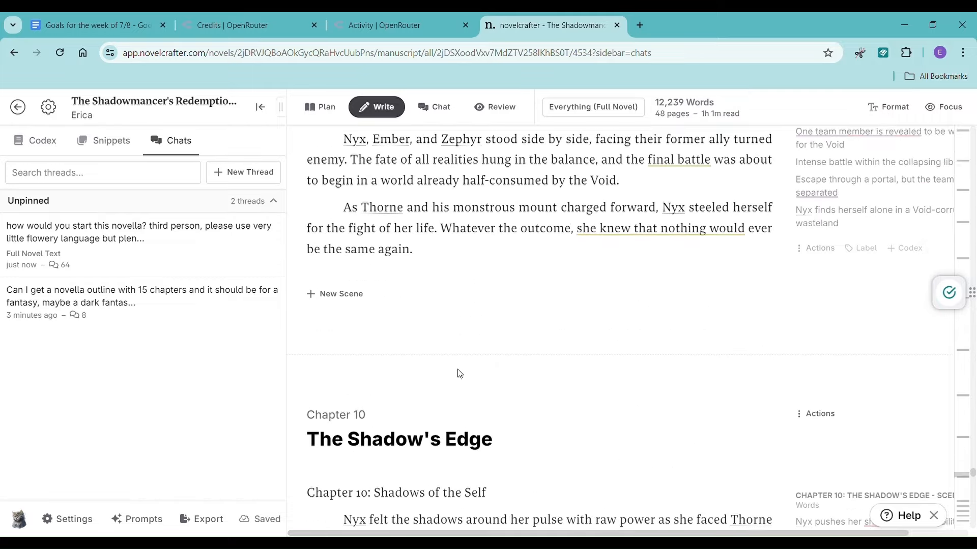
{"action": "scroll", "coordinate": [456, 373], "scroll_direction": "down", "scroll_amount": 4}
{"action": "triple_click", "coordinate": [312, 302]}
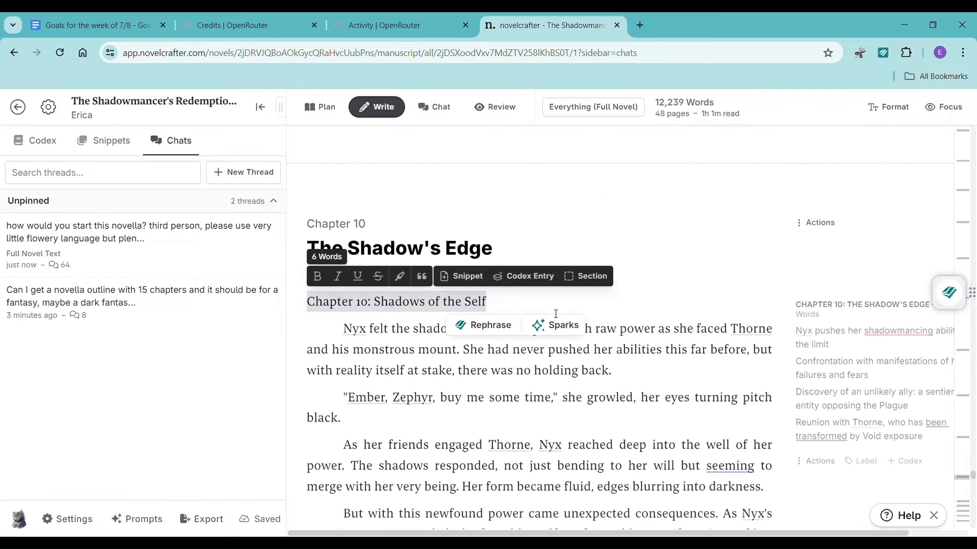
{"action": "key", "text": "BackSpace"}
{"action": "key", "text": "BackSpace"}
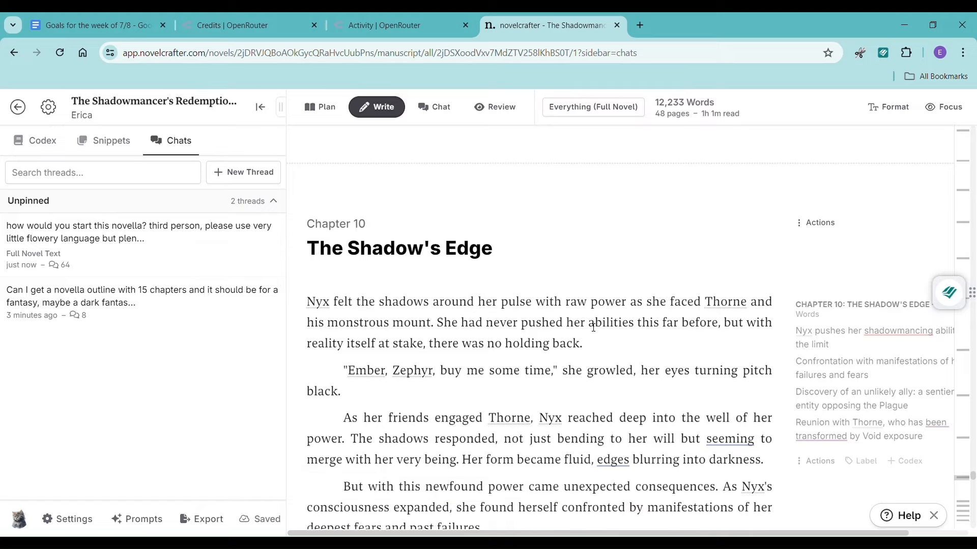
- Add an empty paragraph after the closing line "Then, darkness took her, and Nyx knew no more." in Chapter 10
{"action": "scroll", "coordinate": [594, 323], "scroll_direction": "down", "scroll_amount": 15}
{"action": "scroll", "coordinate": [613, 328], "scroll_direction": "down", "scroll_amount": 15}
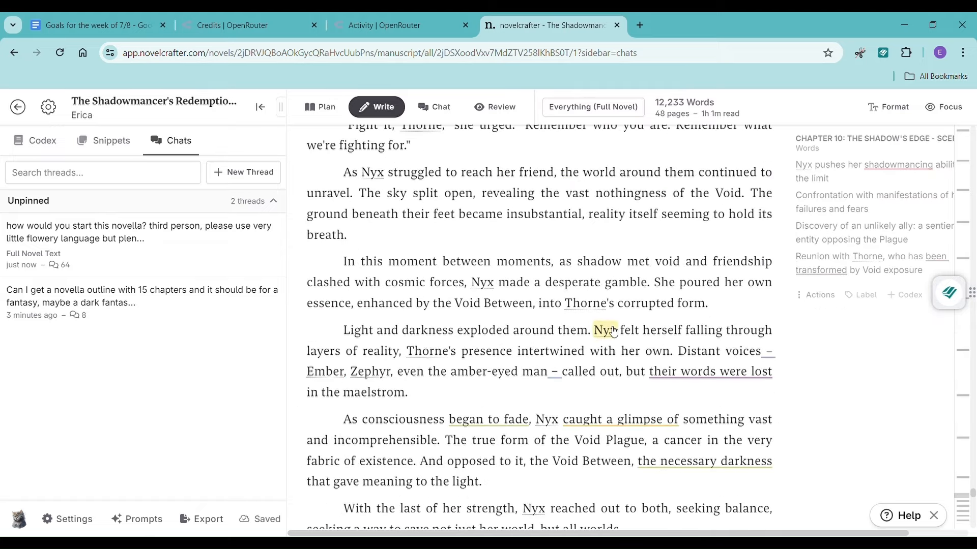
{"action": "left_click", "coordinate": [661, 238]}
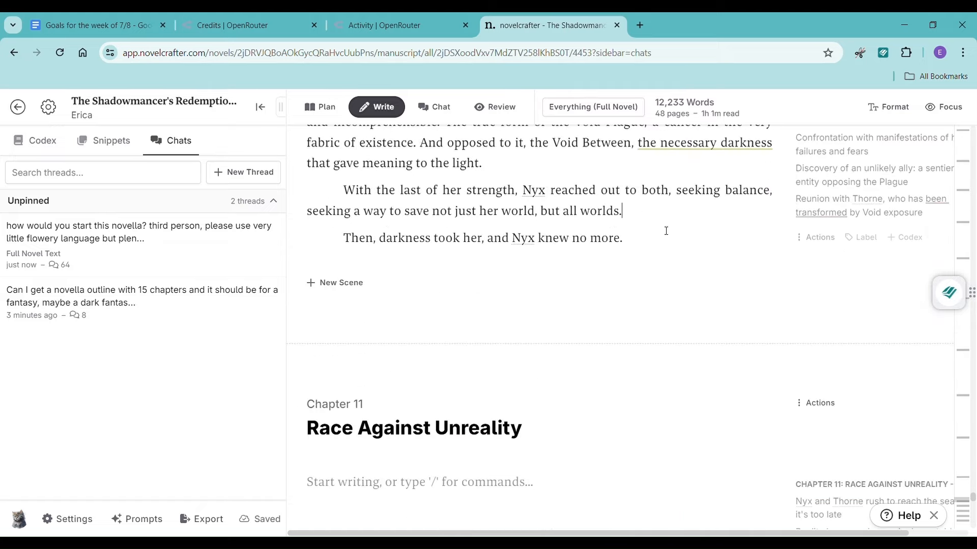
{"action": "key", "text": "Return"}
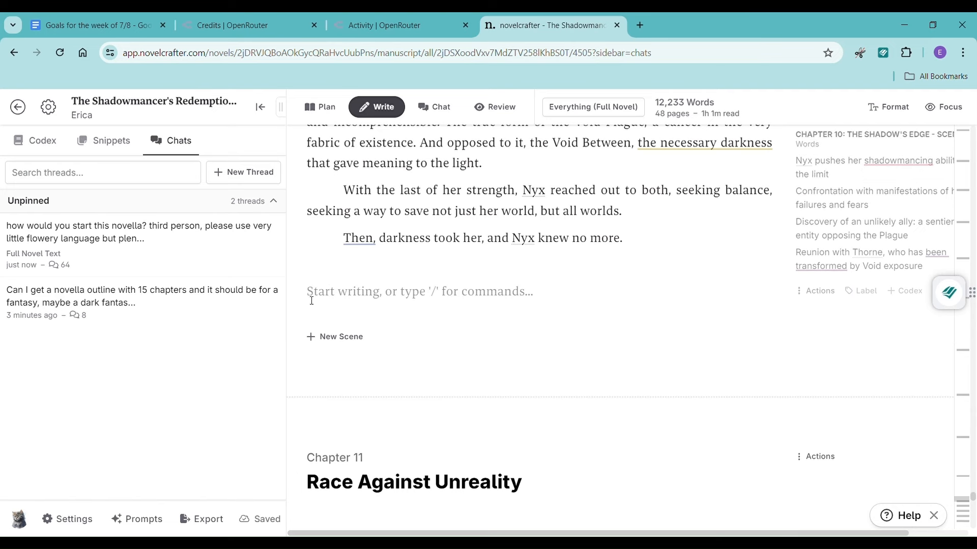
- Send the novella prose thread the message "please continue the chapter" to extend Chapter 10
{"action": "left_click", "coordinate": [200, 255]}
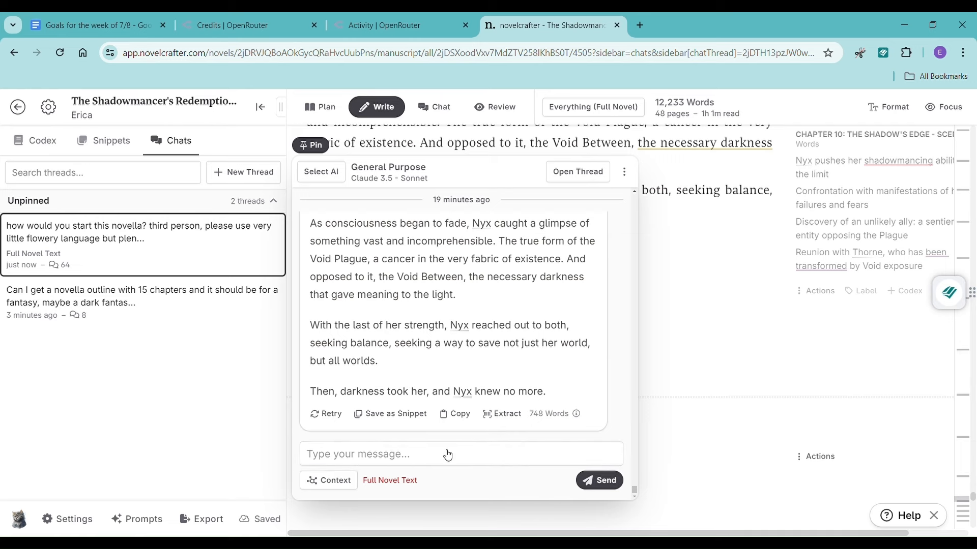
{"action": "left_click", "coordinate": [328, 457]}
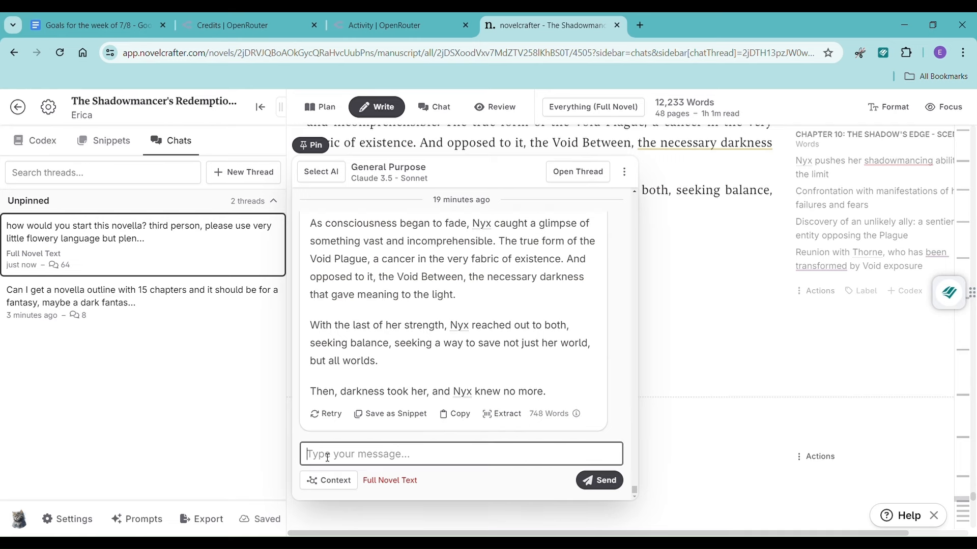
{"action": "type", "text": "please continue the chapter"}
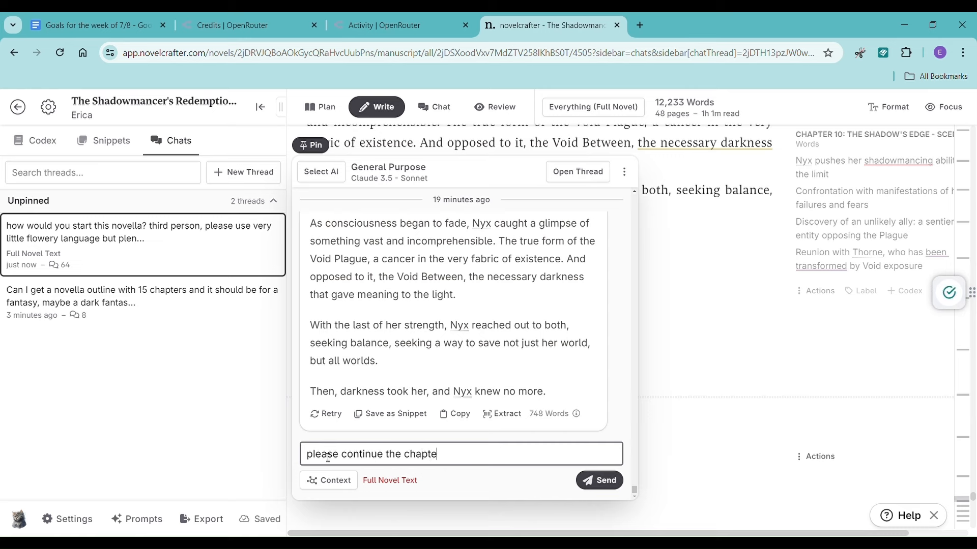
{"action": "key", "text": "Return"}
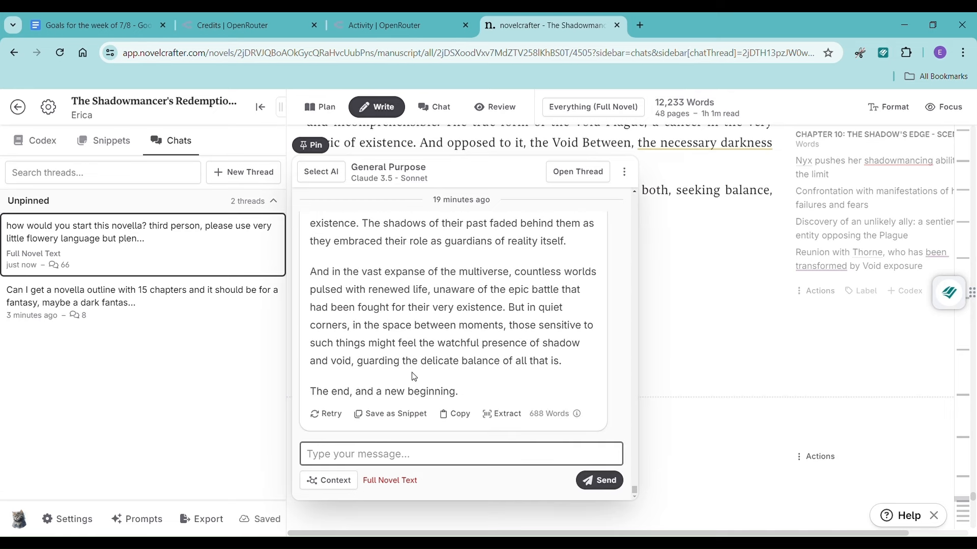
- Copy the thread's continuation reply and paste it at the end of the Chapter 10 scene
{"action": "left_click", "coordinate": [450, 414]}
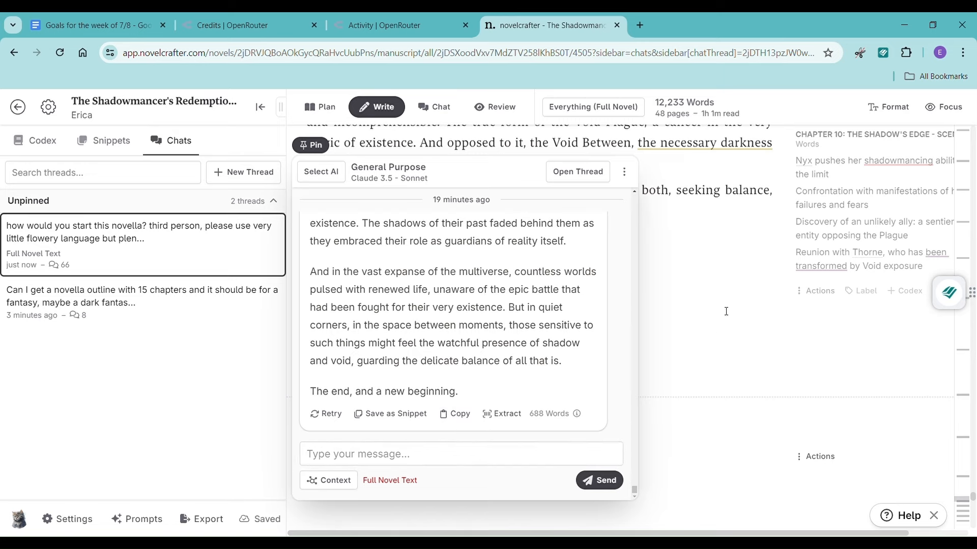
{"action": "left_click", "coordinate": [726, 312]}
{"action": "key", "text": "ctrl+v"}
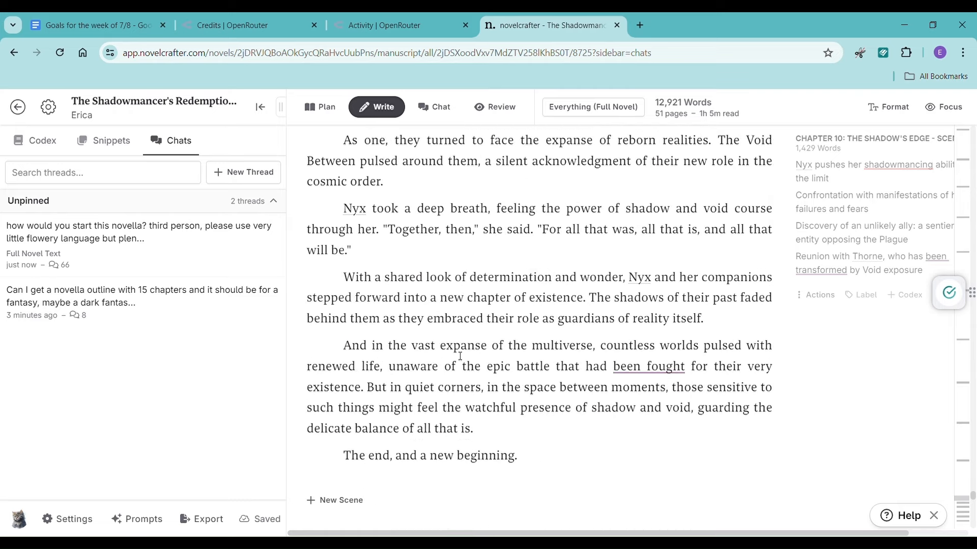
- Copy the full scene summary of Chapter 11, "Race Against Unreality", and place the cursor in its empty scene
{"action": "scroll", "coordinate": [501, 370], "scroll_direction": "down", "scroll_amount": 3}
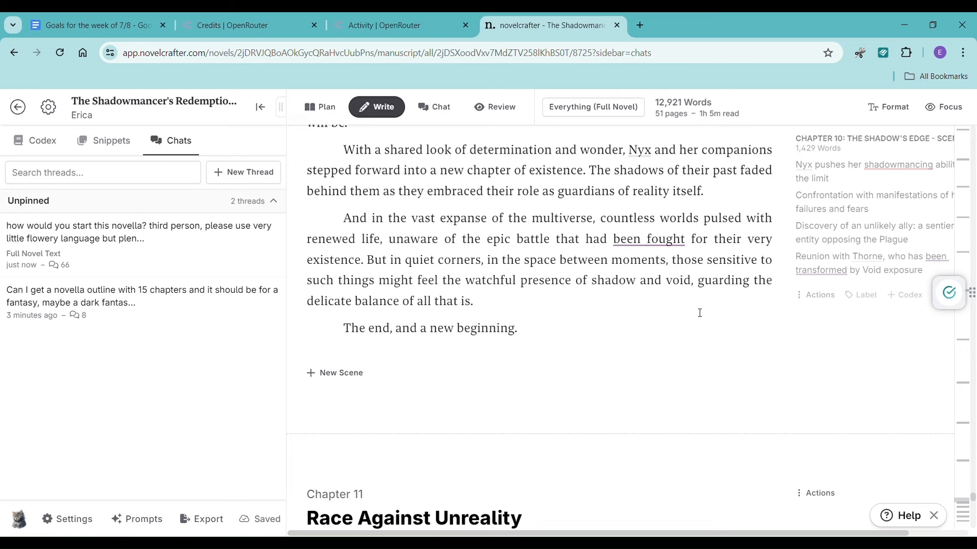
{"action": "scroll", "coordinate": [695, 311], "scroll_direction": "down", "scroll_amount": 3}
{"action": "left_click", "coordinate": [434, 377]}
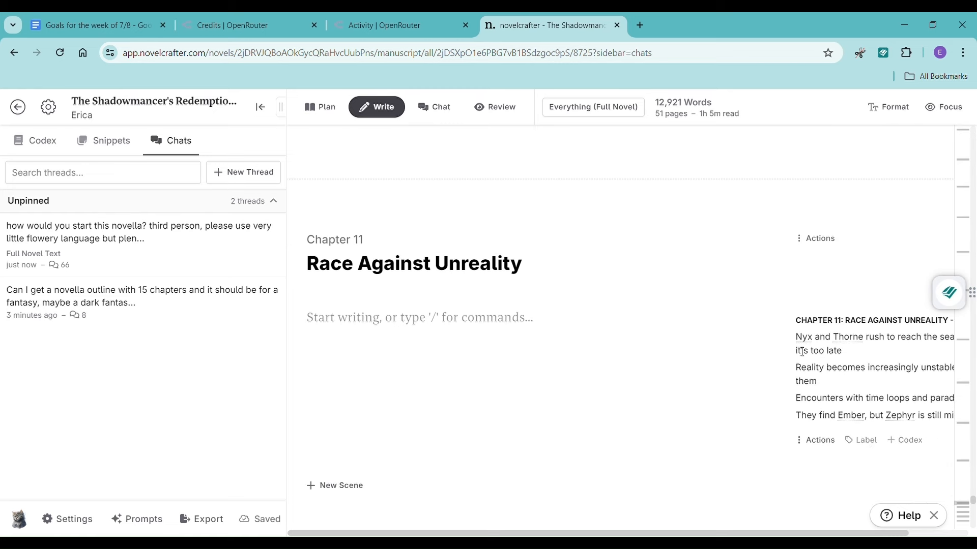
{"action": "left_click_drag", "start_coordinate": [796, 340], "coordinate": [964, 437]}
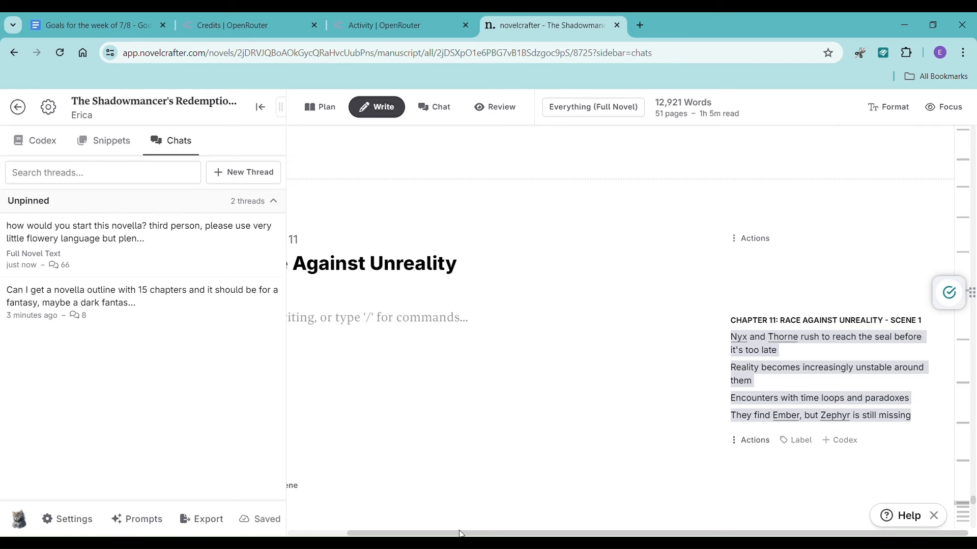
{"action": "left_click_drag", "start_coordinate": [460, 533], "coordinate": [390, 534]}
{"action": "left_click", "coordinate": [346, 326]}
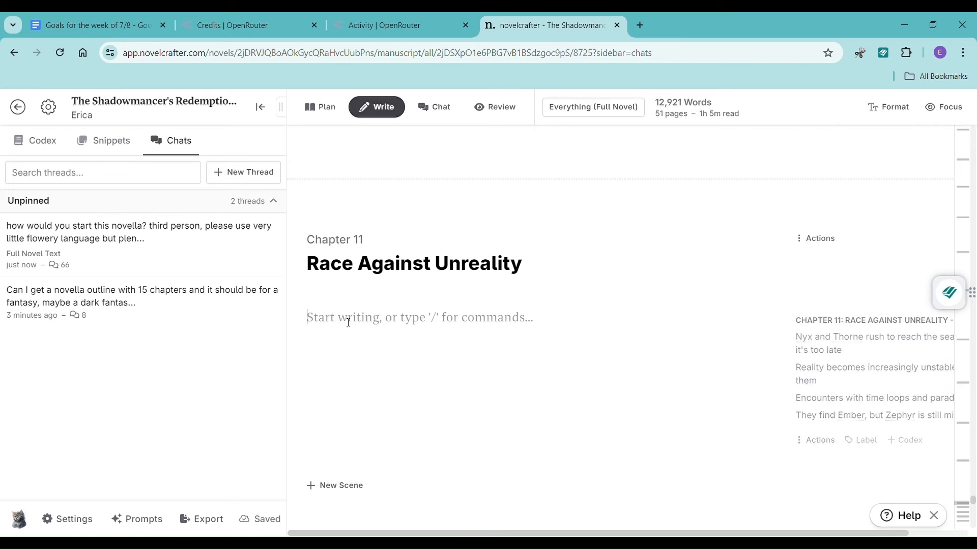
- Send the prose thread "please write chapter 11:" followed by the copied Chapter 11 scene summary
{"action": "left_click", "coordinate": [153, 260]}
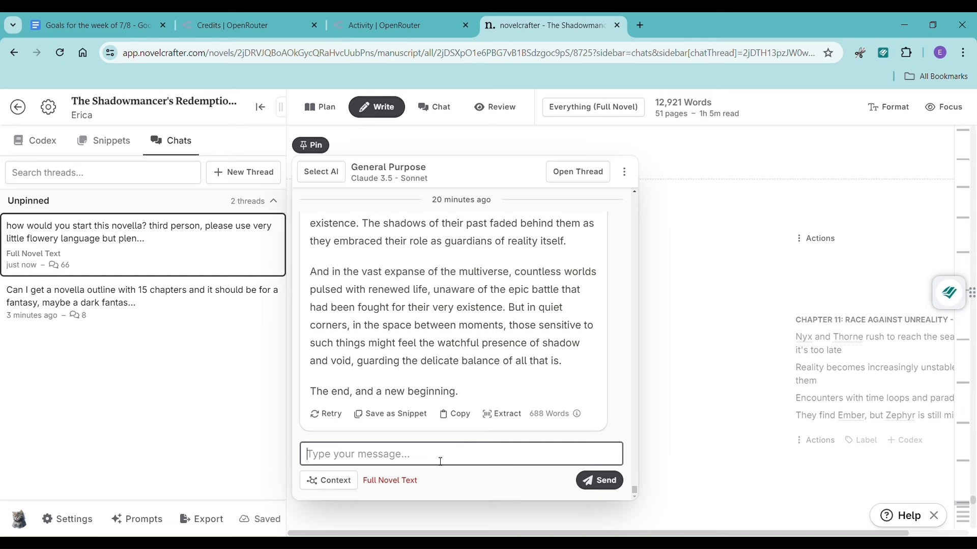
{"action": "type", "text": "please write chapter 11:"}
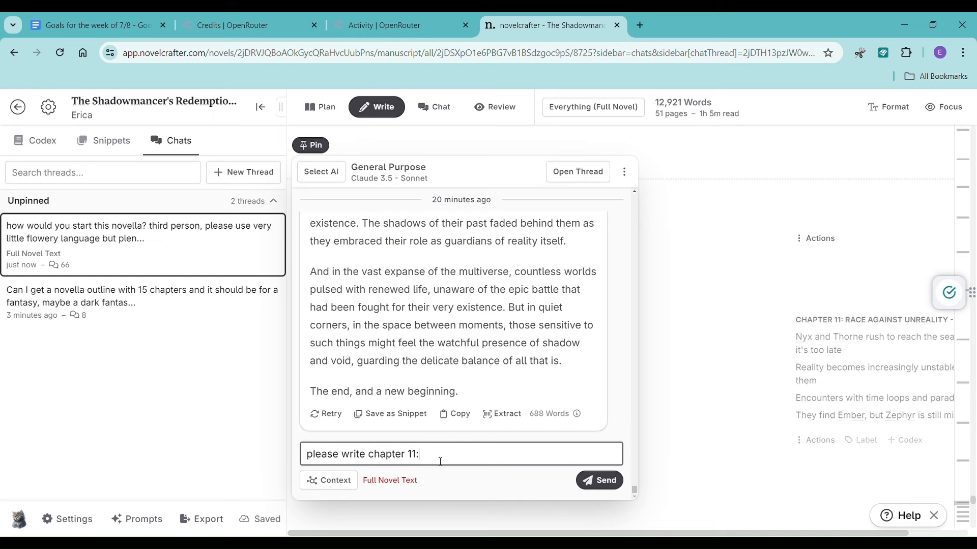
{"action": "key", "text": "ctrl+v"}
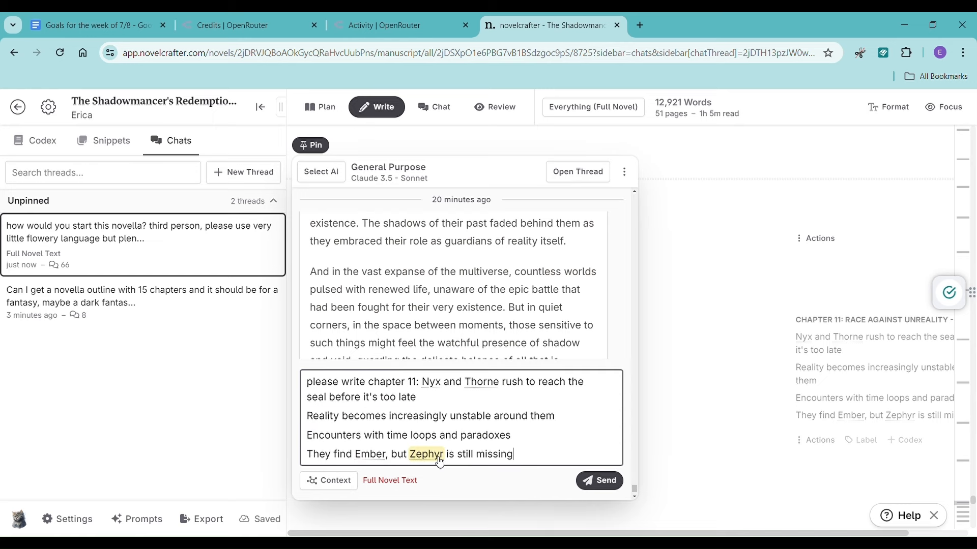
{"action": "key", "text": "Return"}
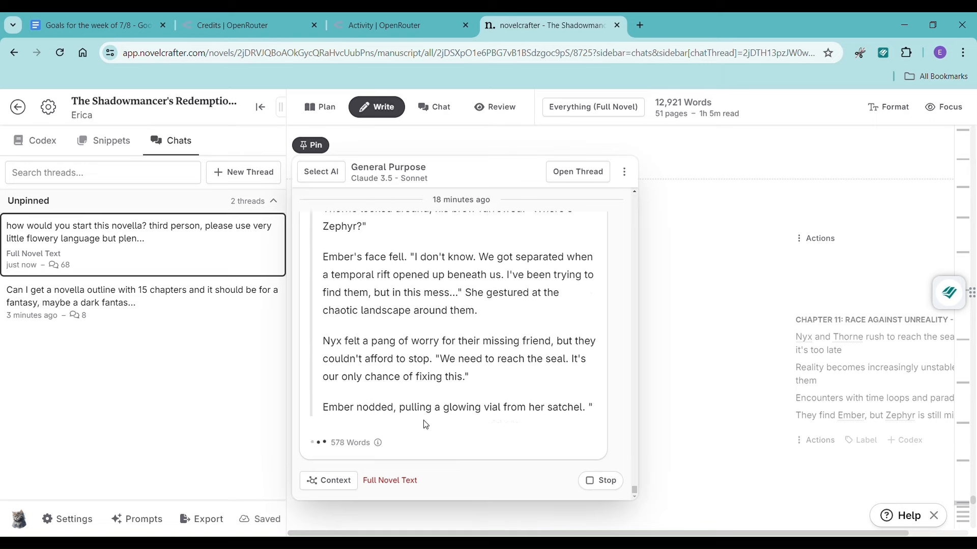
- Copy the thread's Chapter 11 prose reply and paste it into the empty scene under "Race Against Unreality"
{"action": "scroll", "coordinate": [761, 320], "scroll_direction": "up", "scroll_amount": 4}
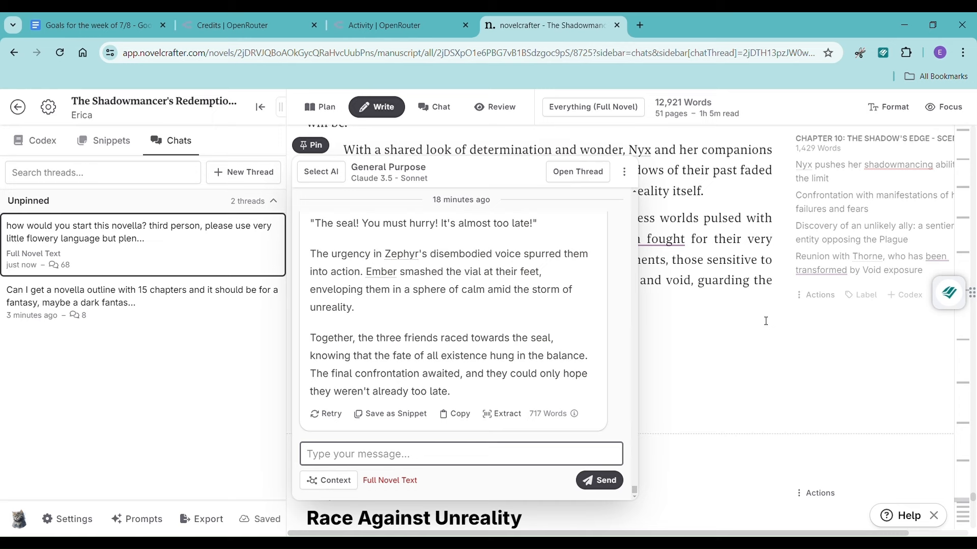
{"action": "scroll", "coordinate": [766, 321], "scroll_direction": "down", "scroll_amount": 5}
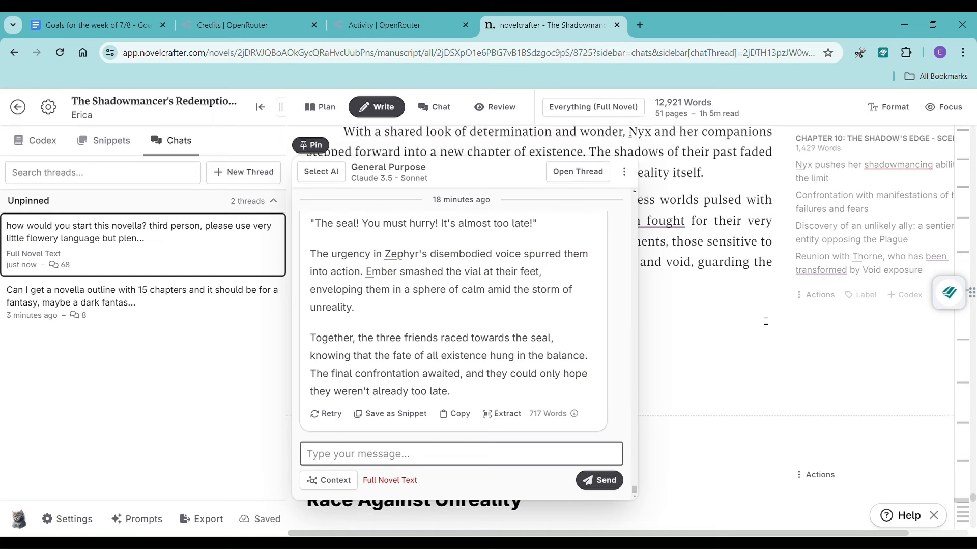
{"action": "scroll", "coordinate": [763, 320], "scroll_direction": "up", "scroll_amount": 1}
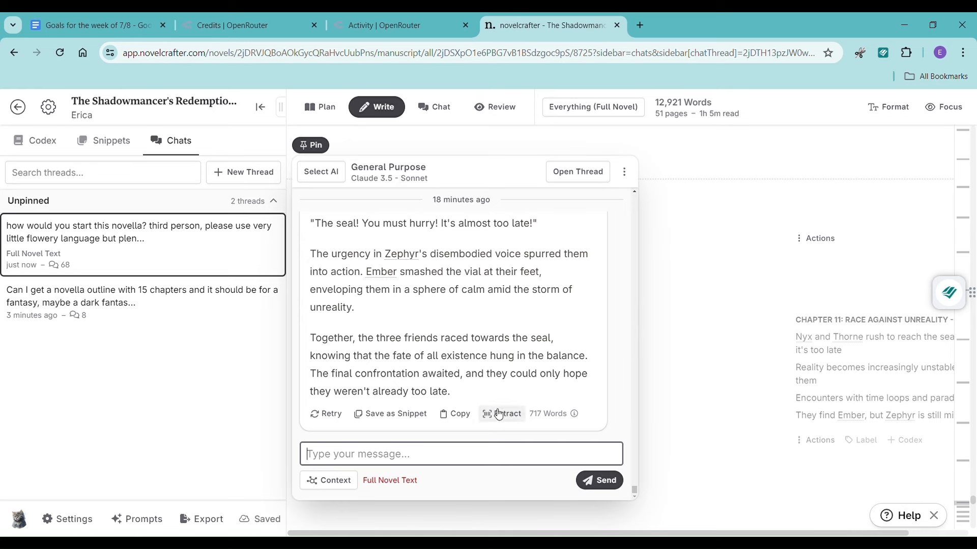
{"action": "left_click", "coordinate": [455, 418]}
{"action": "left_click", "coordinate": [667, 396]}
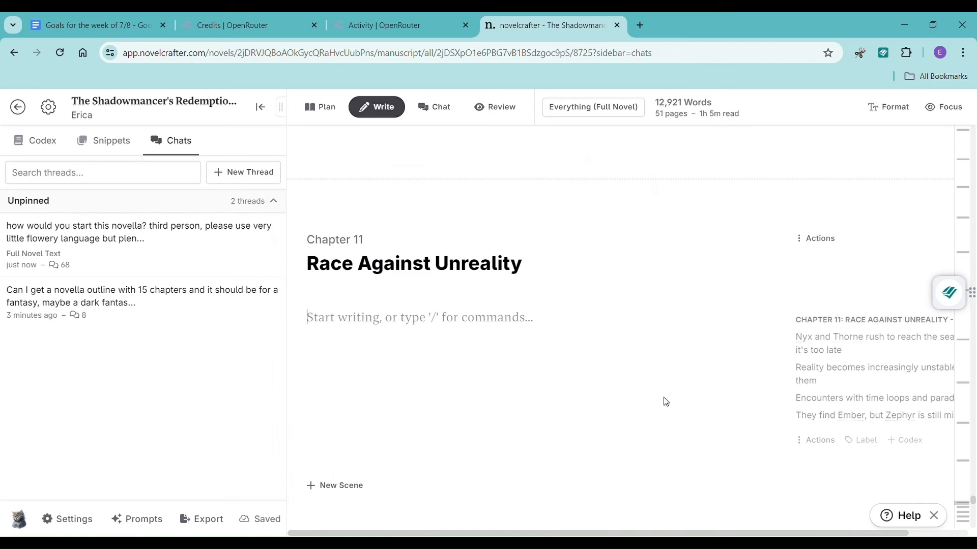
{"action": "left_click", "coordinate": [319, 320]}
{"action": "key", "text": "ctrl+v"}
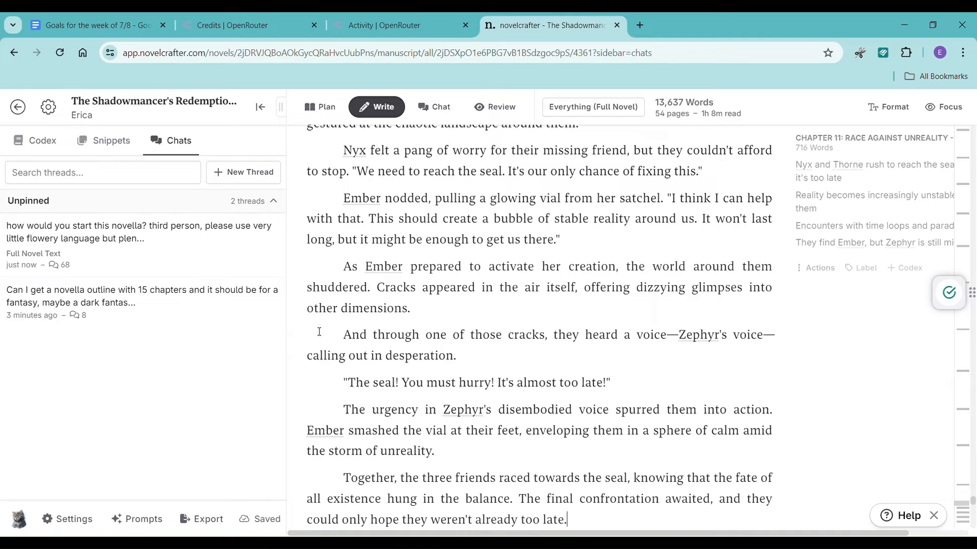
- Delete the duplicate heading line "Chapter 11: Race Against Unreality" from the start of the Chapter 11 scene
{"action": "scroll", "coordinate": [410, 368], "scroll_direction": "up", "scroll_amount": 15}
{"action": "scroll", "coordinate": [410, 368], "scroll_direction": "up", "scroll_amount": 8}
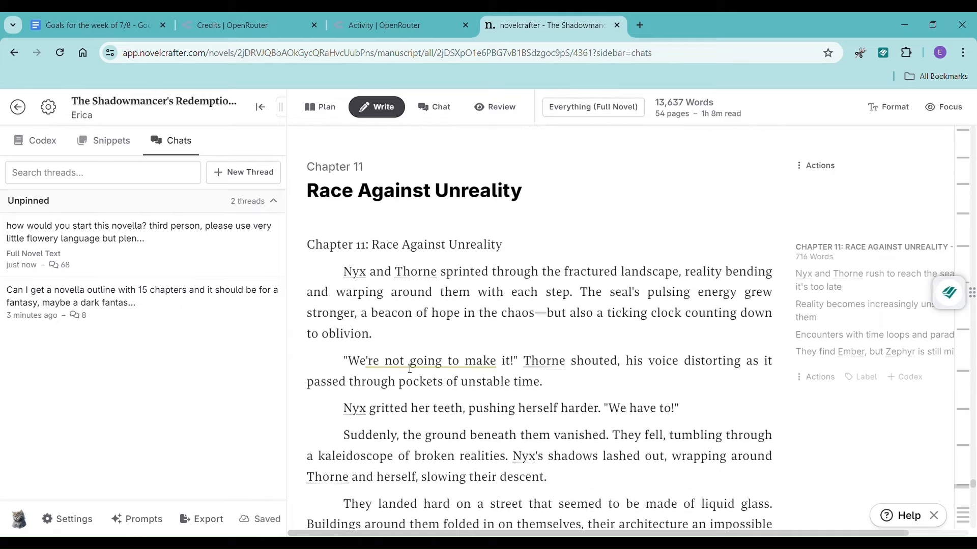
{"action": "left_click_drag", "start_coordinate": [315, 252], "coordinate": [517, 246]}
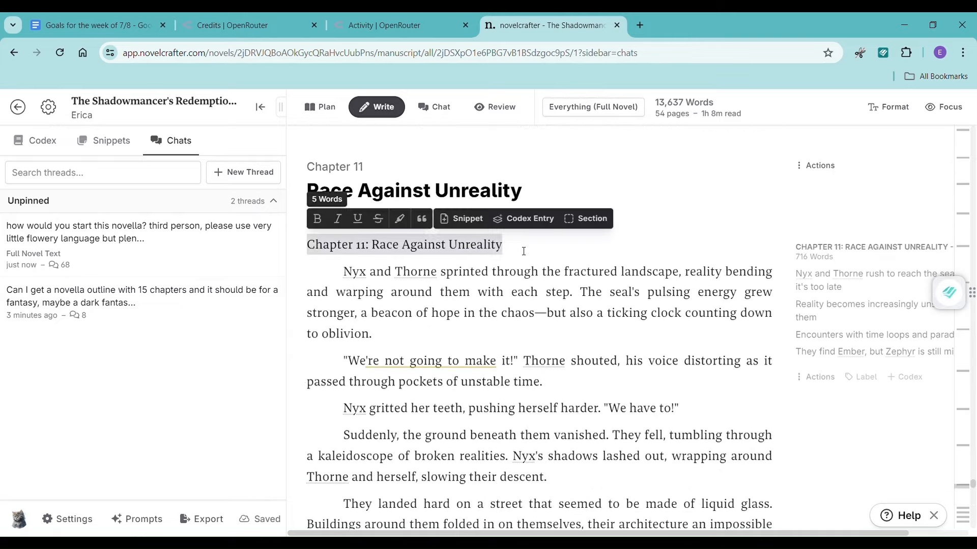
{"action": "key", "text": "BackSpace"}
{"action": "key", "text": "BackSpace"}
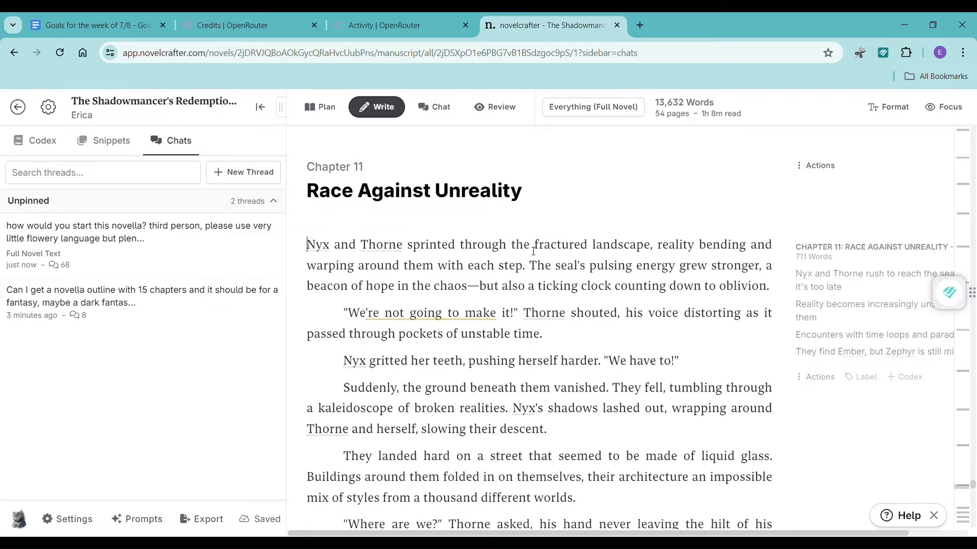
- Add an empty paragraph after the last line of the Chapter 11 scene
{"action": "scroll", "coordinate": [570, 244], "scroll_direction": "down", "scroll_amount": 12}
{"action": "scroll", "coordinate": [573, 242], "scroll_direction": "down", "scroll_amount": 15}
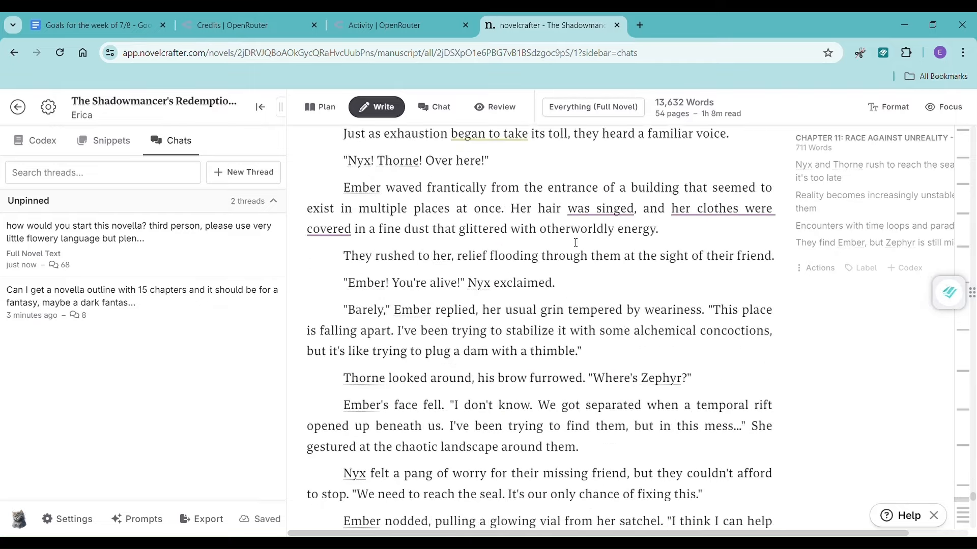
{"action": "scroll", "coordinate": [604, 191], "scroll_direction": "up", "scroll_amount": 1}
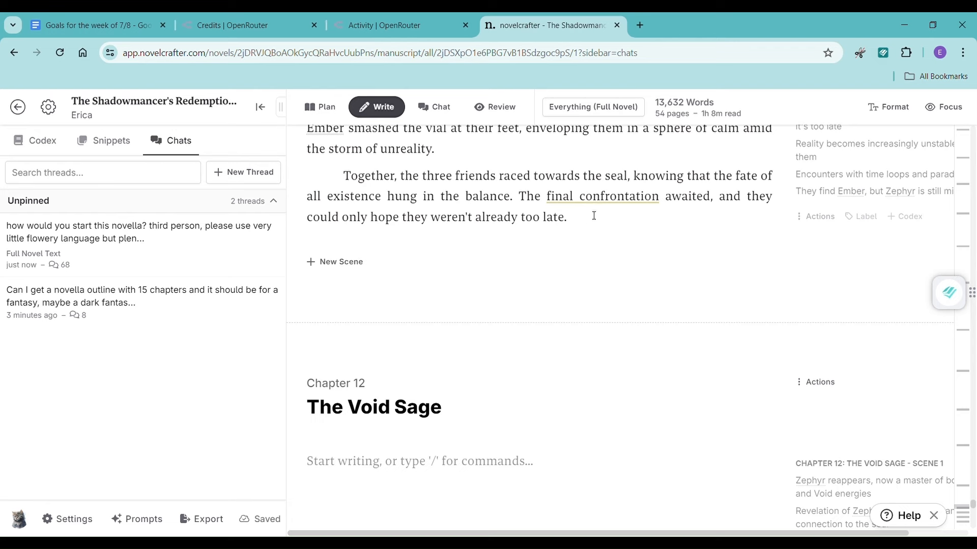
{"action": "left_click", "coordinate": [585, 227]}
{"action": "key", "text": "Return"}
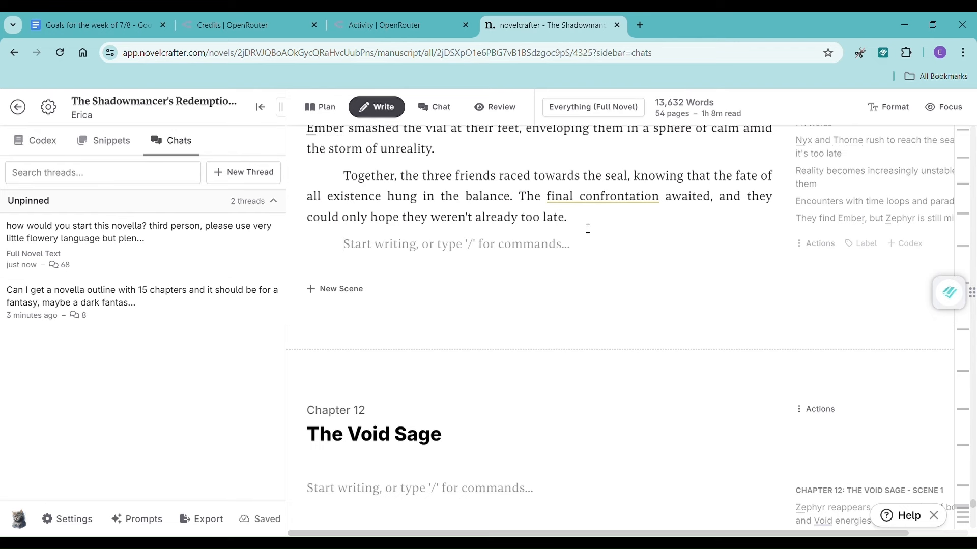
{"action": "scroll", "coordinate": [562, 253], "scroll_direction": "up", "scroll_amount": 1}
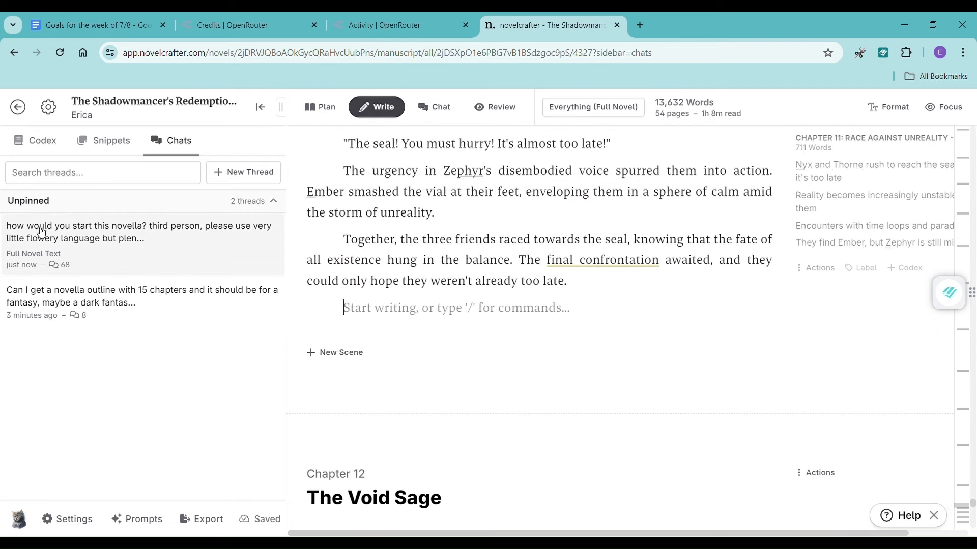
- Send the novella prose thread the message "please continue the chapter" to extend Chapter 11
{"action": "left_click", "coordinate": [76, 235]}
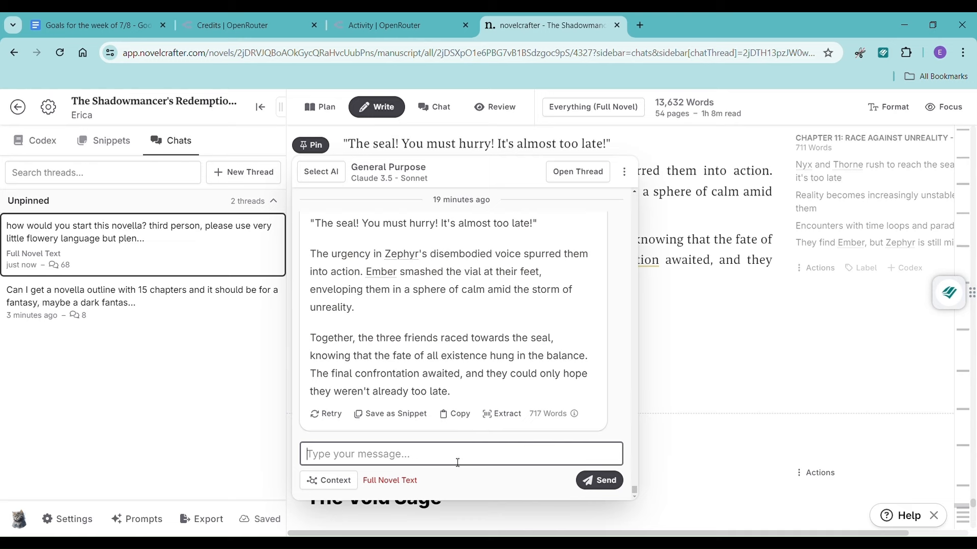
{"action": "type", "text": "please continue"}
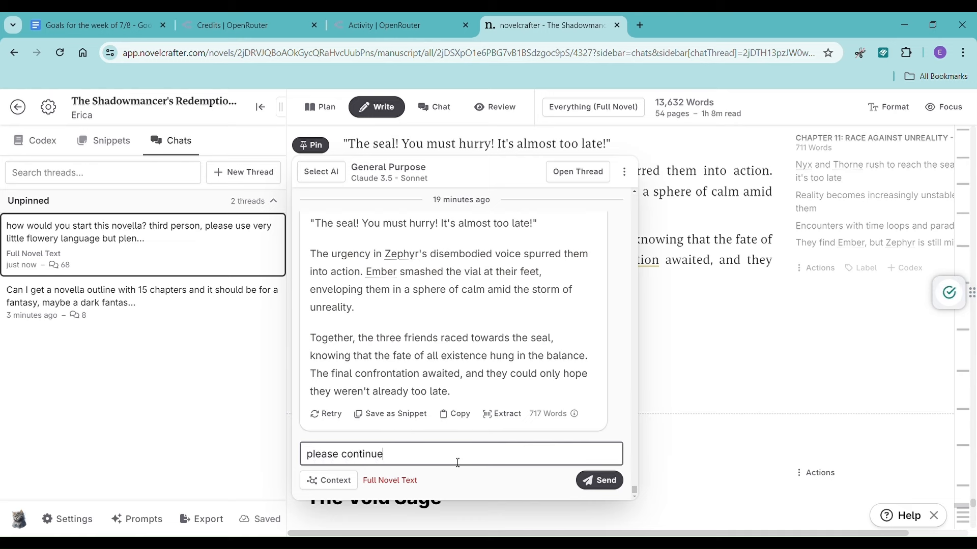
{"action": "type", "text": " the chapter"}
{"action": "key", "text": "Return"}
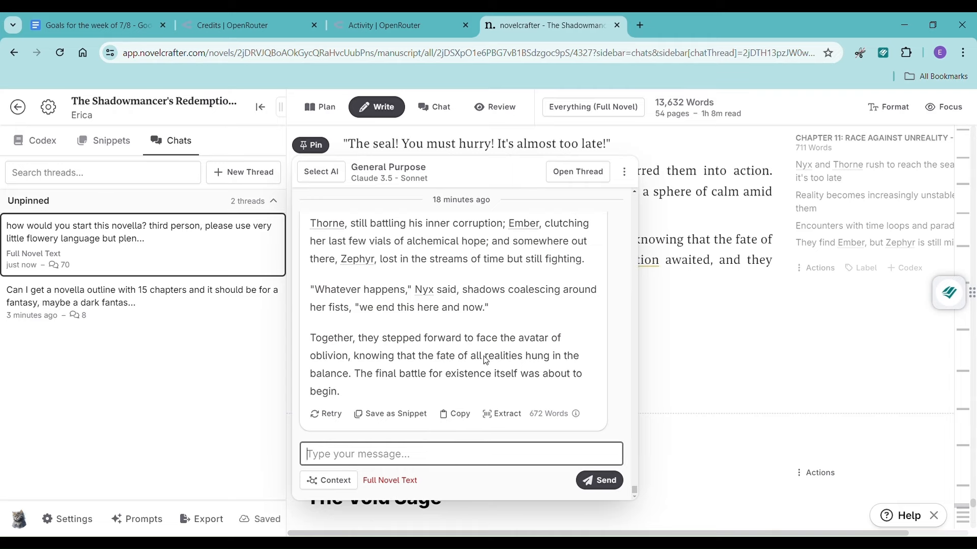
- Copy the thread's continuation reply for Chapter 11 and paste it at the end of the Chapter 11 scene
{"action": "left_click", "coordinate": [455, 413]}
{"action": "left_click", "coordinate": [686, 382]}
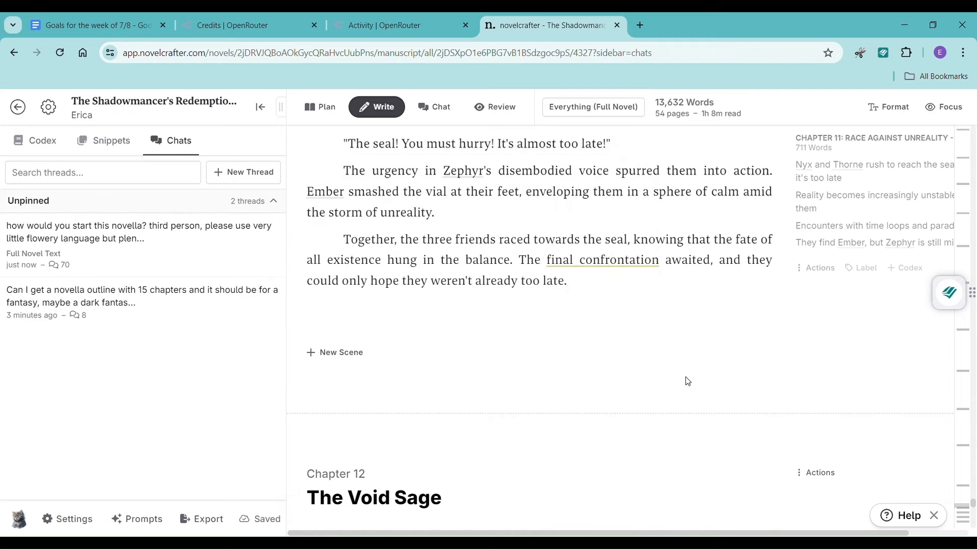
{"action": "key", "text": "ctrl+v"}
- Review the full Chapter 11 scene text, from its opening events through to its closing lines
{"action": "scroll", "coordinate": [494, 375], "scroll_direction": "up", "scroll_amount": 15}
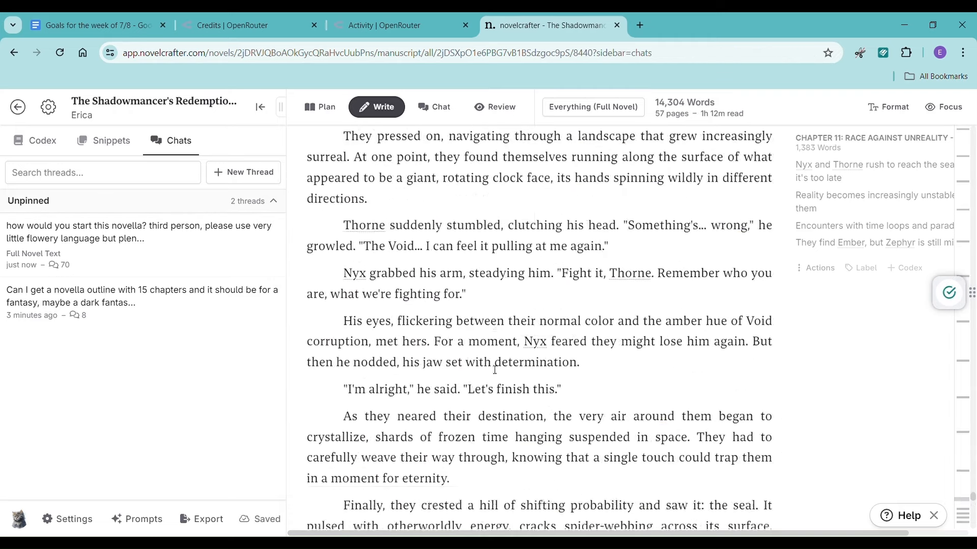
{"action": "scroll", "coordinate": [494, 375], "scroll_direction": "up", "scroll_amount": 15}
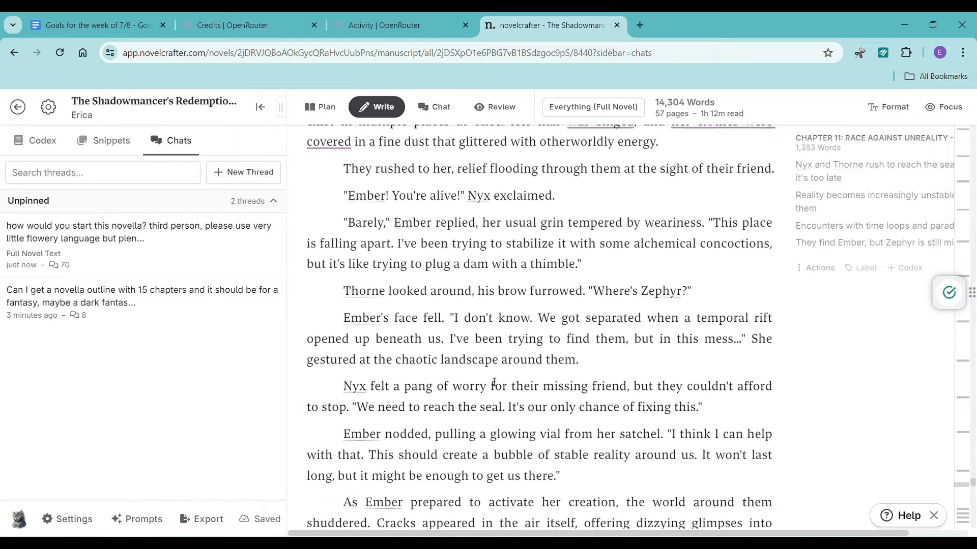
{"action": "scroll", "coordinate": [494, 382], "scroll_direction": "up", "scroll_amount": 3}
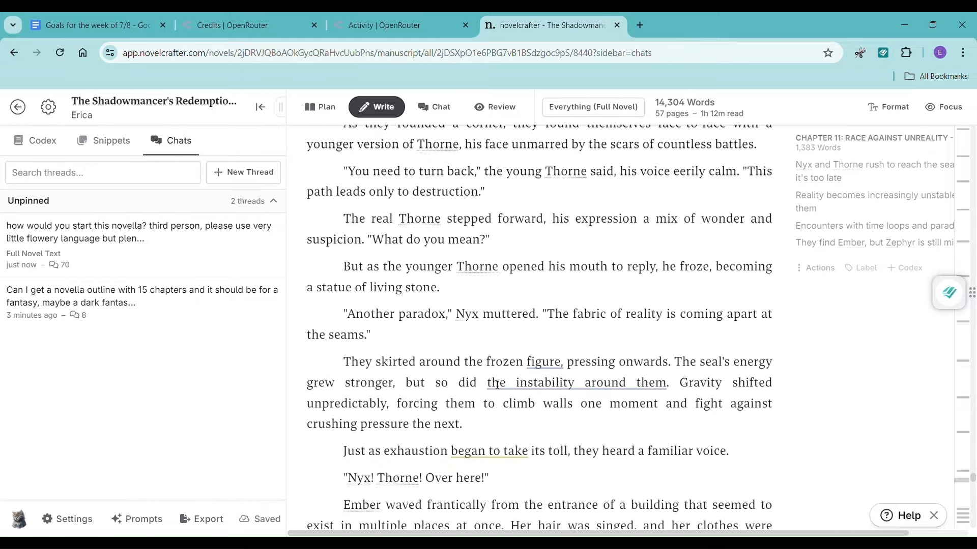
{"action": "left_click", "coordinate": [494, 383]}
{"action": "scroll", "coordinate": [384, 367], "scroll_direction": "up", "scroll_amount": 15}
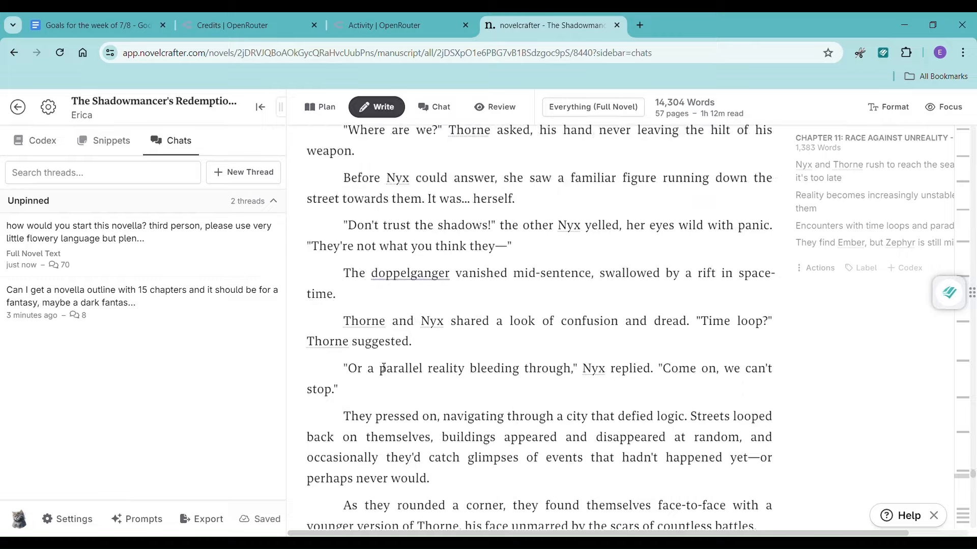
{"action": "scroll", "coordinate": [386, 367], "scroll_direction": "down", "scroll_amount": 15}
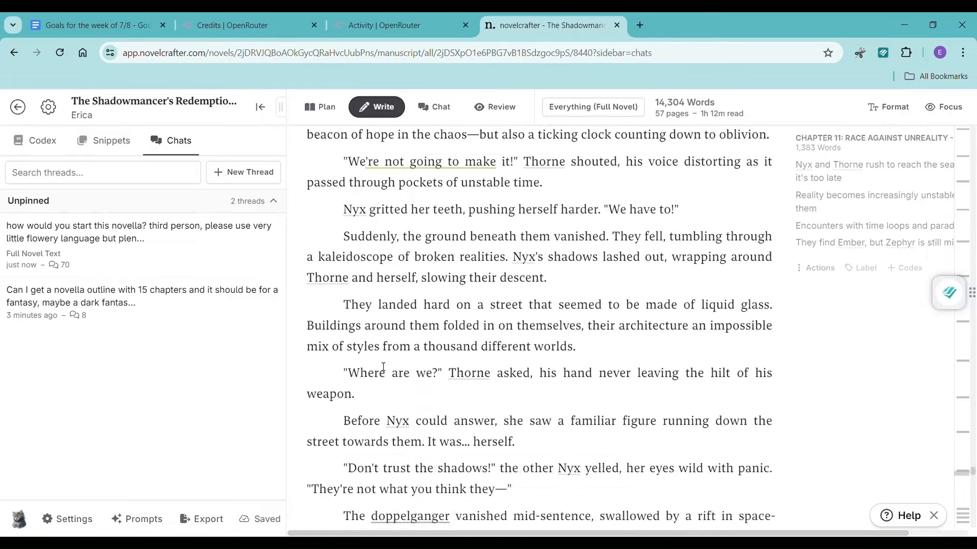
{"action": "scroll", "coordinate": [395, 365], "scroll_direction": "down", "scroll_amount": 20}
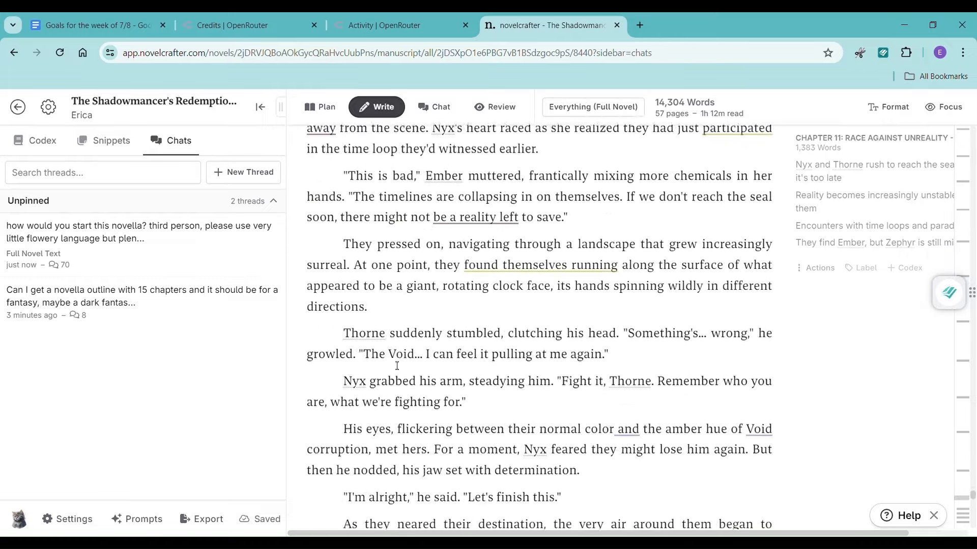
{"action": "scroll", "coordinate": [393, 365], "scroll_direction": "down", "scroll_amount": 1}
{"action": "scroll", "coordinate": [392, 365], "scroll_direction": "up", "scroll_amount": 2}
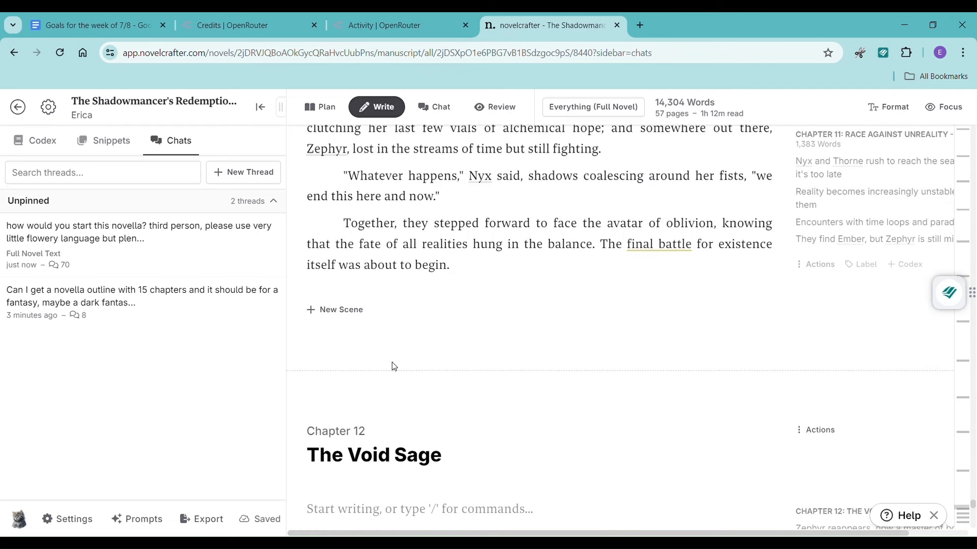
- Copy the Chapter 12 scene summary and send it to the novella prose thread, preceded by "please write chapter 12:"
{"action": "scroll", "coordinate": [518, 313], "scroll_direction": "down", "scroll_amount": 5}
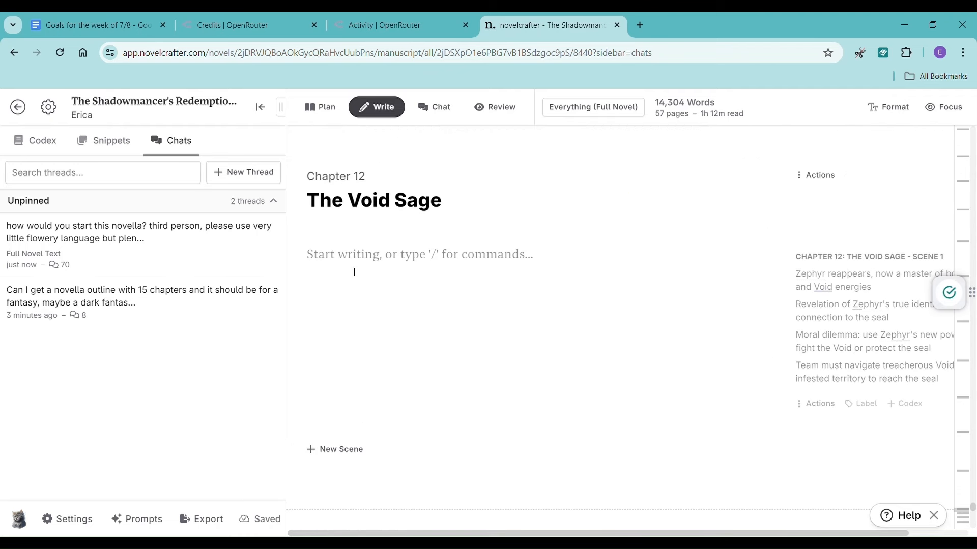
{"action": "left_click", "coordinate": [151, 240]}
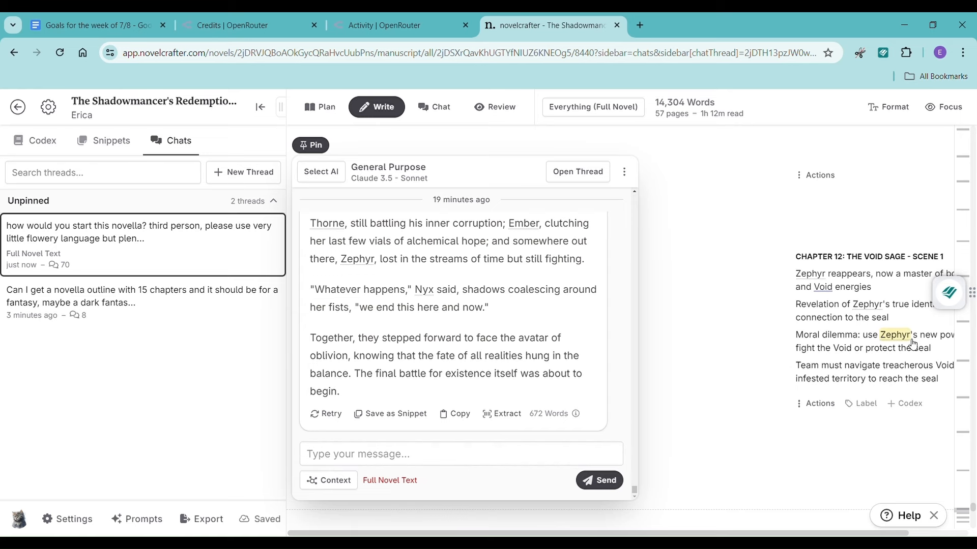
{"action": "left_click", "coordinate": [946, 379]}
{"action": "left_click_drag", "start_coordinate": [945, 380], "coordinate": [788, 281]}
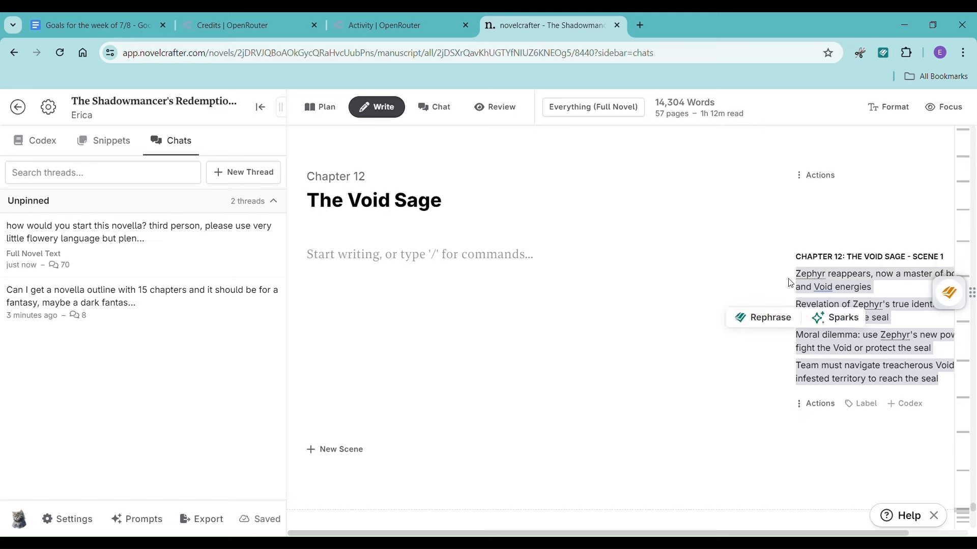
{"action": "left_click", "coordinate": [157, 221]}
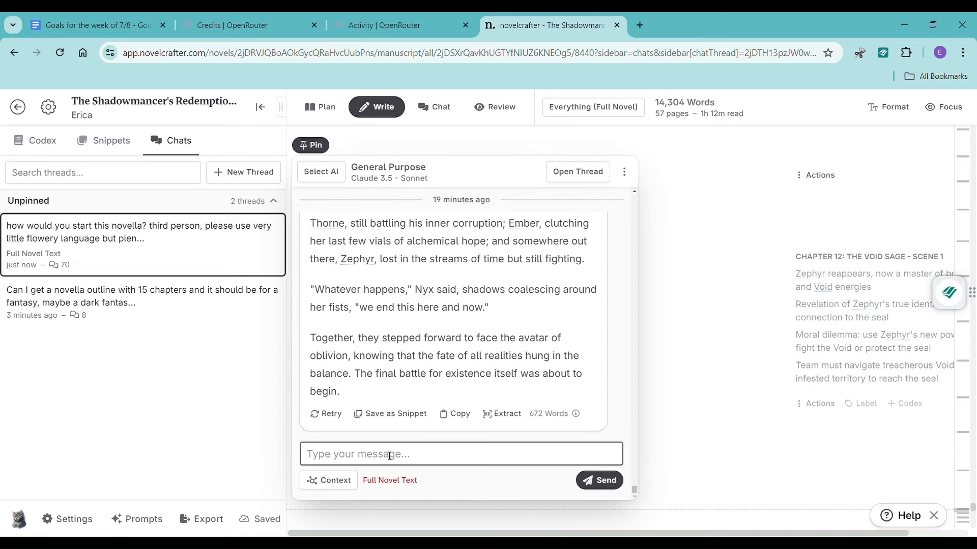
{"action": "type", "text": "please write chapter"}
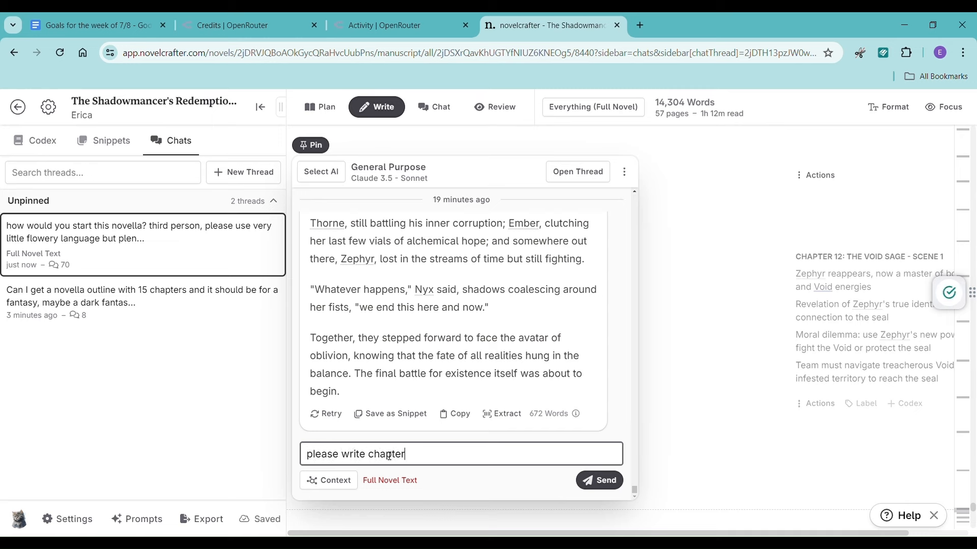
{"action": "type", "text": " 12:"}
{"action": "key", "text": "ctrl+v"}
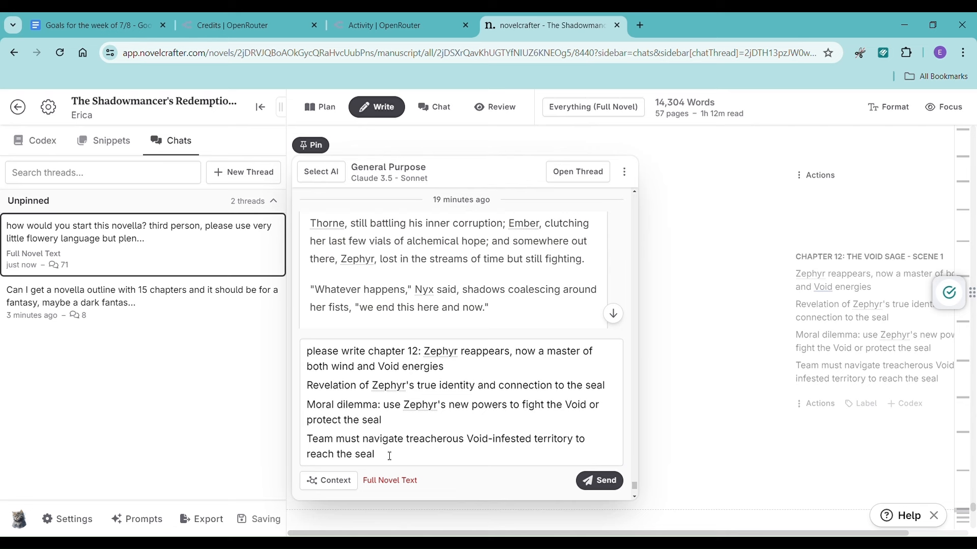
{"action": "key", "text": "Return"}
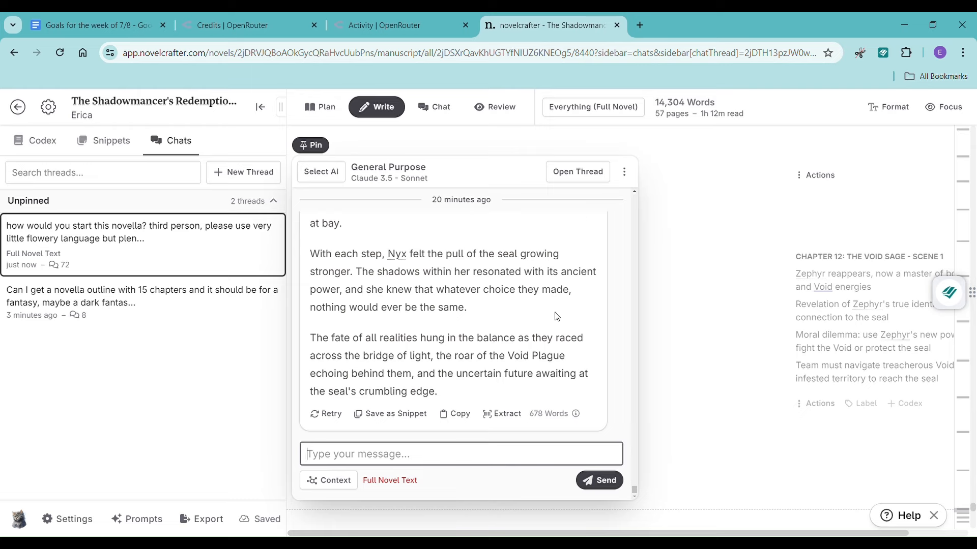
- Copy the thread's Chapter 12 prose reply and paste it into the empty scene under "The Void Sage"
{"action": "scroll", "coordinate": [557, 317], "scroll_direction": "up", "scroll_amount": 15}
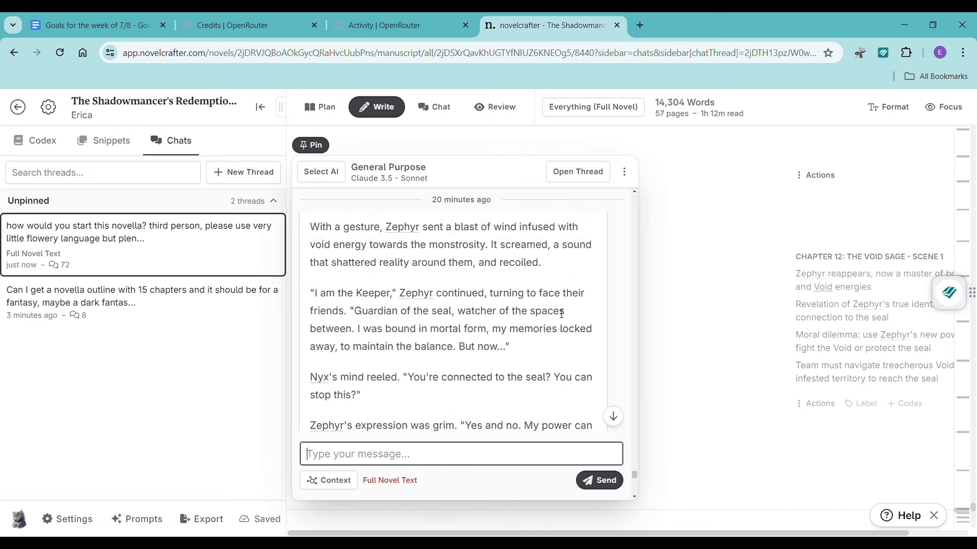
{"action": "scroll", "coordinate": [562, 314], "scroll_direction": "down", "scroll_amount": 15}
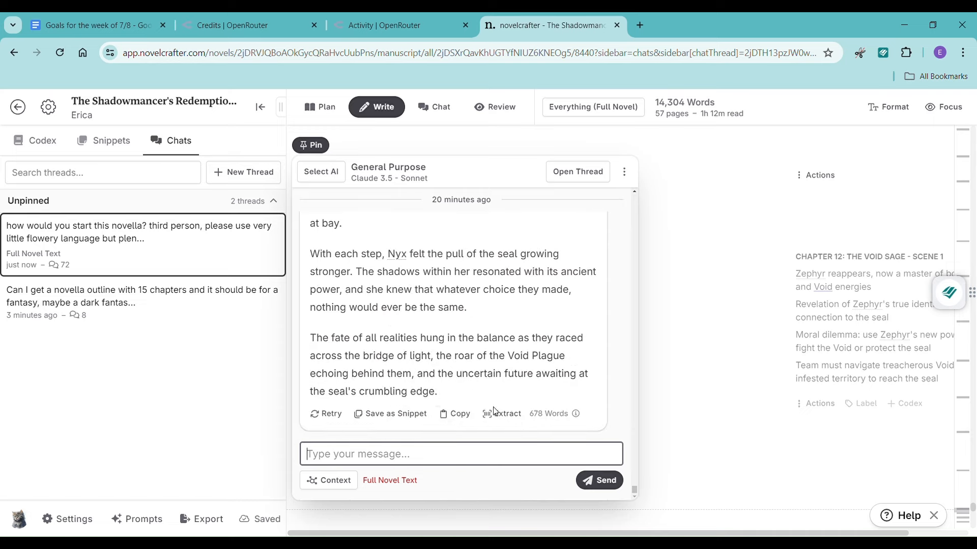
{"action": "left_click", "coordinate": [469, 417]}
{"action": "left_click", "coordinate": [725, 363]}
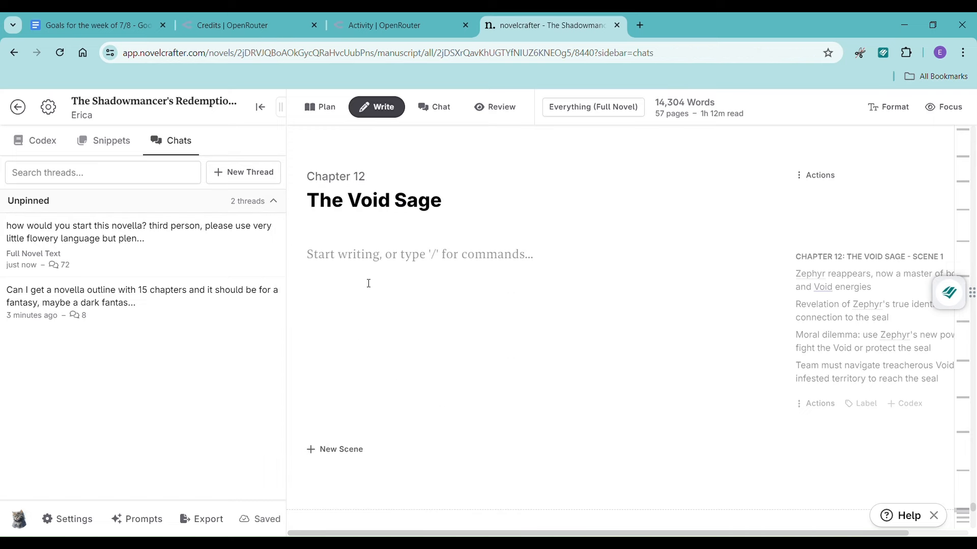
{"action": "key", "text": "ctrl+v"}
{"action": "scroll", "coordinate": [426, 284], "scroll_direction": "down", "scroll_amount": 4}
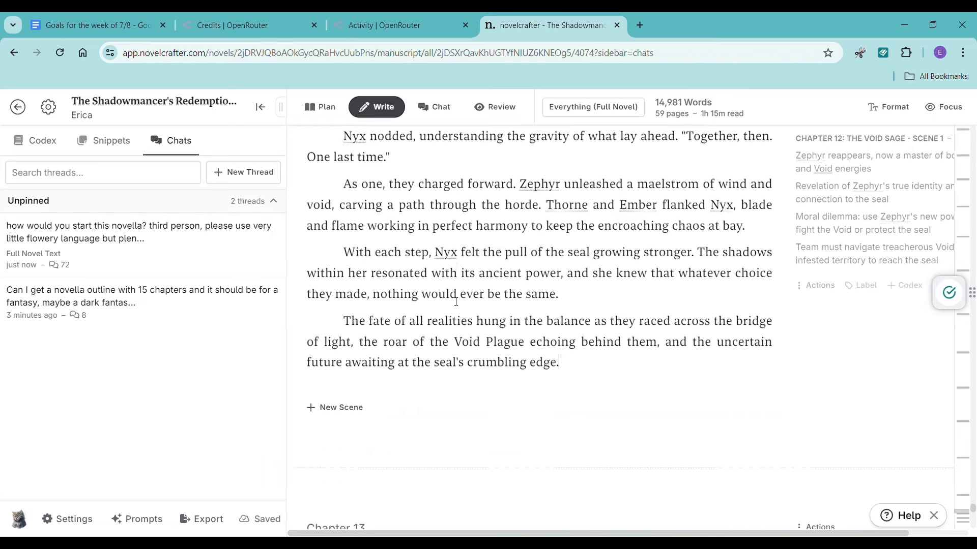
- Delete the duplicate heading line "Chapter 12: Winds of Change" from the start of the Chapter 12 scene
{"action": "scroll", "coordinate": [458, 287], "scroll_direction": "up", "scroll_amount": 15}
{"action": "scroll", "coordinate": [474, 292], "scroll_direction": "up", "scroll_amount": 8}
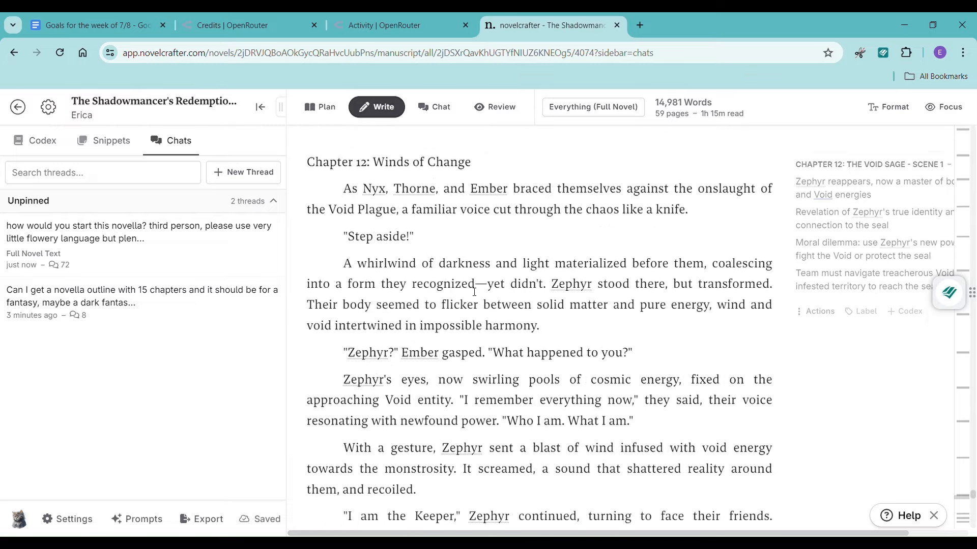
{"action": "left_click_drag", "start_coordinate": [311, 354], "coordinate": [497, 350]}
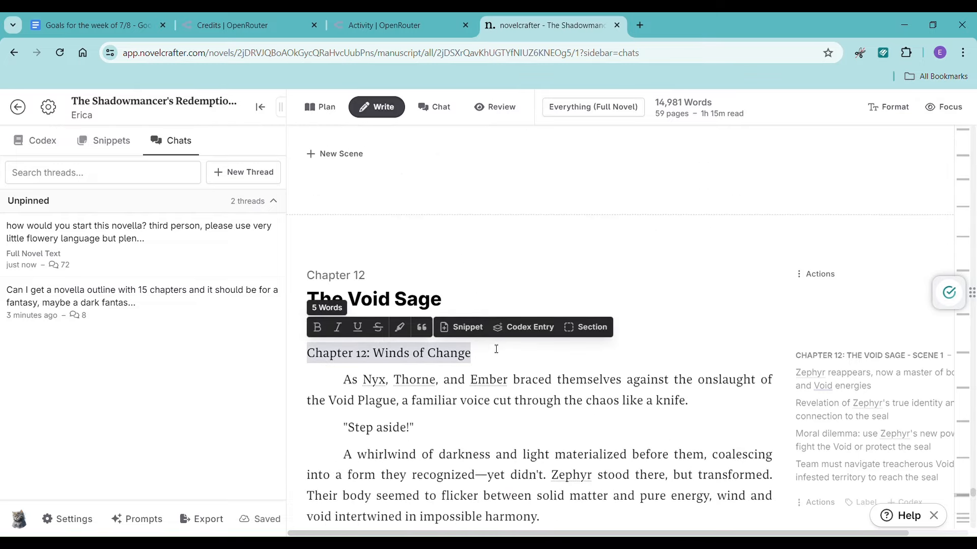
{"action": "key", "text": "BackSpace"}
{"action": "key", "text": "BackSpace"}
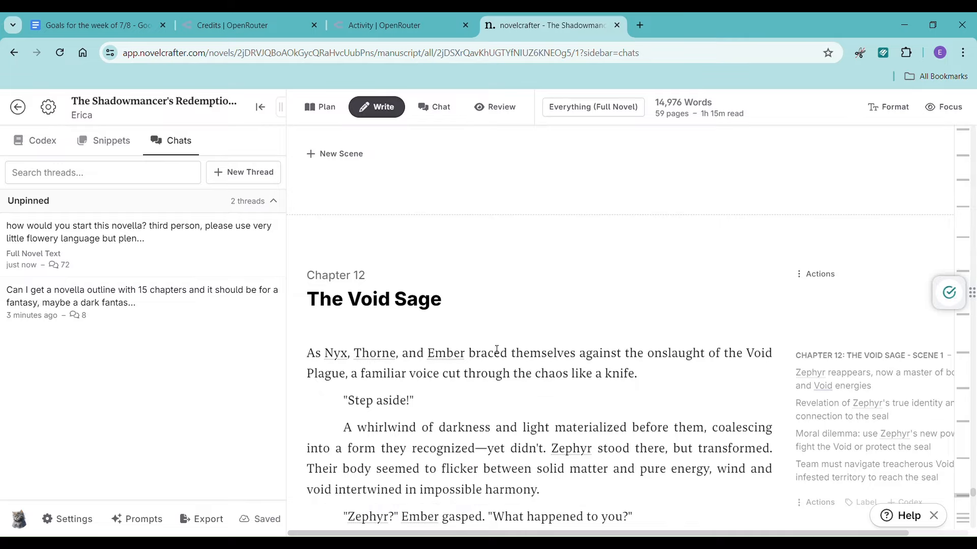
- Add an empty paragraph after the last line of the Chapter 12 scene
{"action": "scroll", "coordinate": [509, 346], "scroll_direction": "down", "scroll_amount": 10}
{"action": "scroll", "coordinate": [537, 337], "scroll_direction": "down", "scroll_amount": 15}
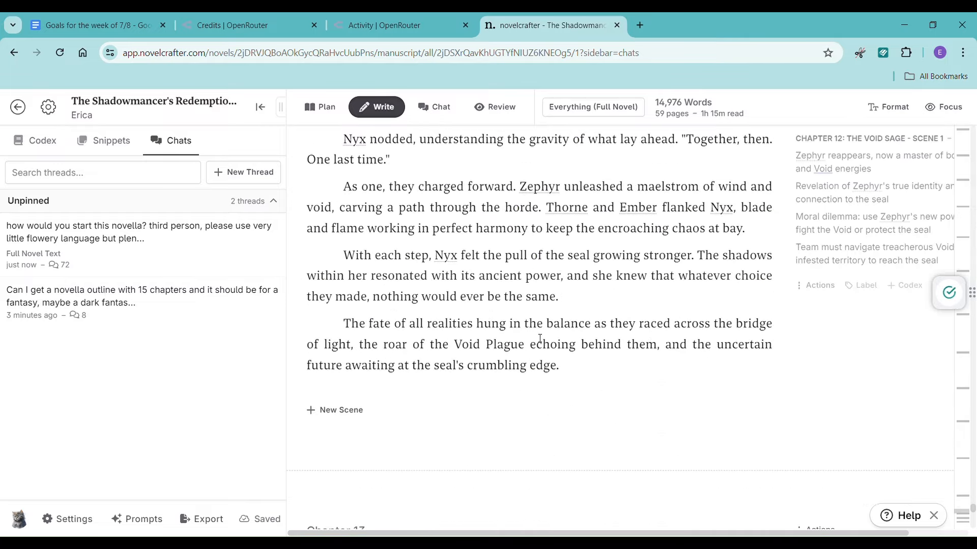
{"action": "scroll", "coordinate": [606, 293], "scroll_direction": "up", "scroll_amount": 2}
{"action": "left_click", "coordinate": [597, 318]}
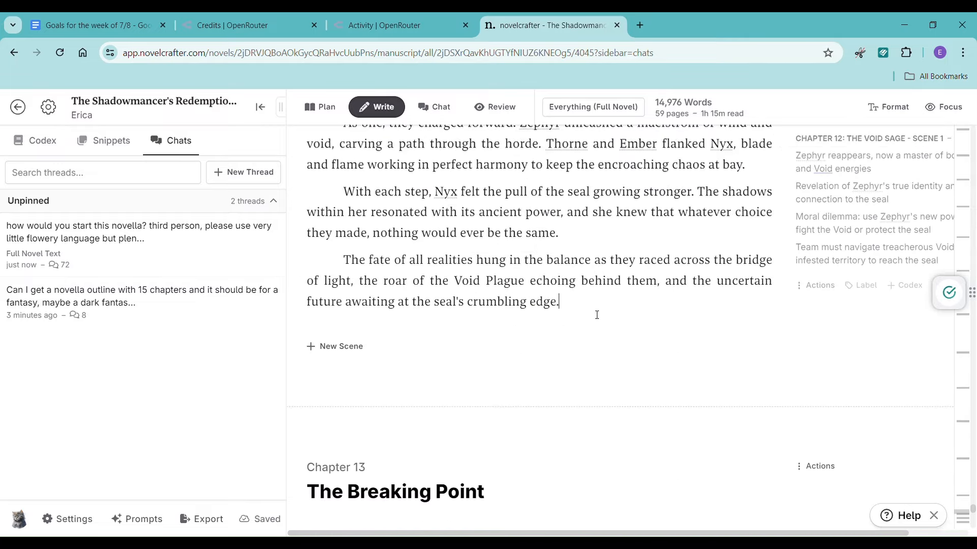
{"action": "key", "text": "Return"}
- Send the novella prose thread the message "please continue chapter 12"
{"action": "left_click", "coordinate": [281, 233]}
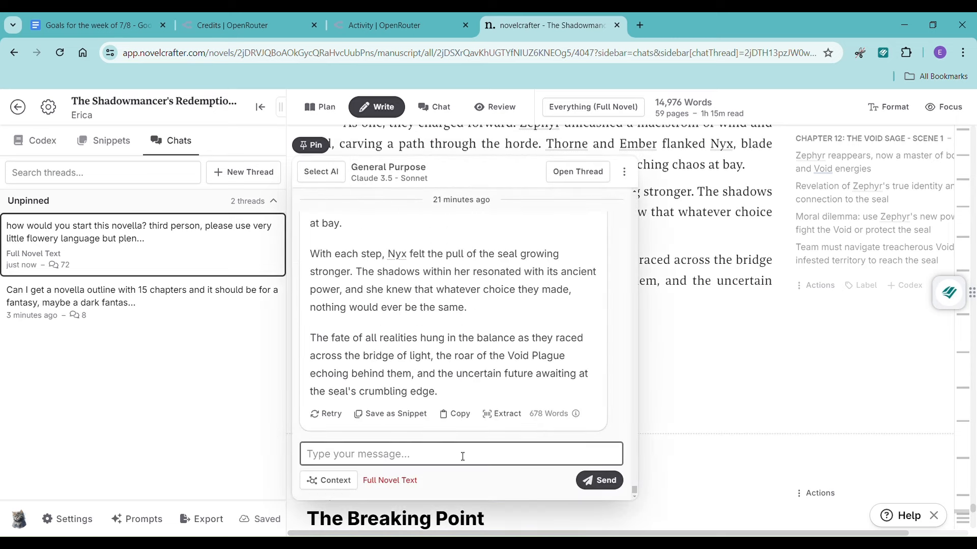
{"action": "type", "text": "please continue chapter 12"}
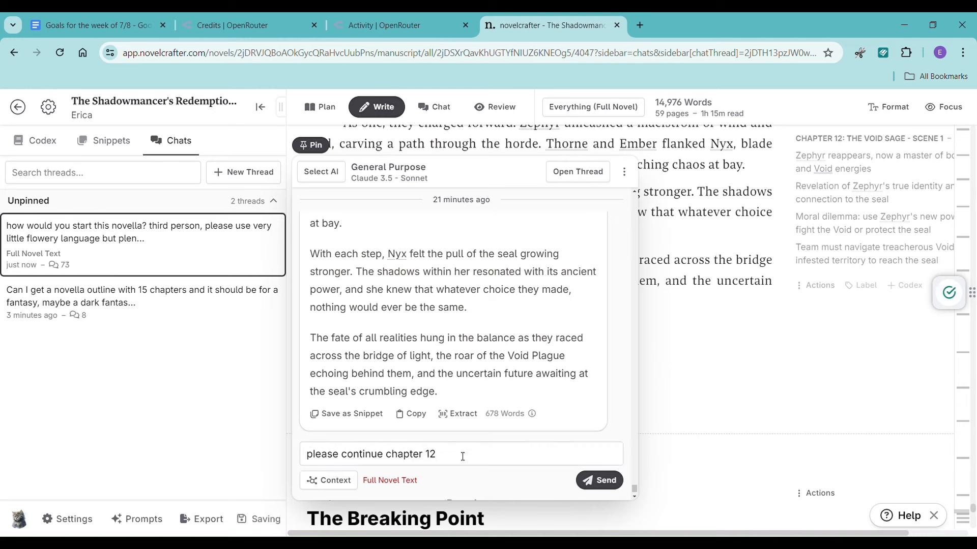
{"action": "key", "text": "Return"}
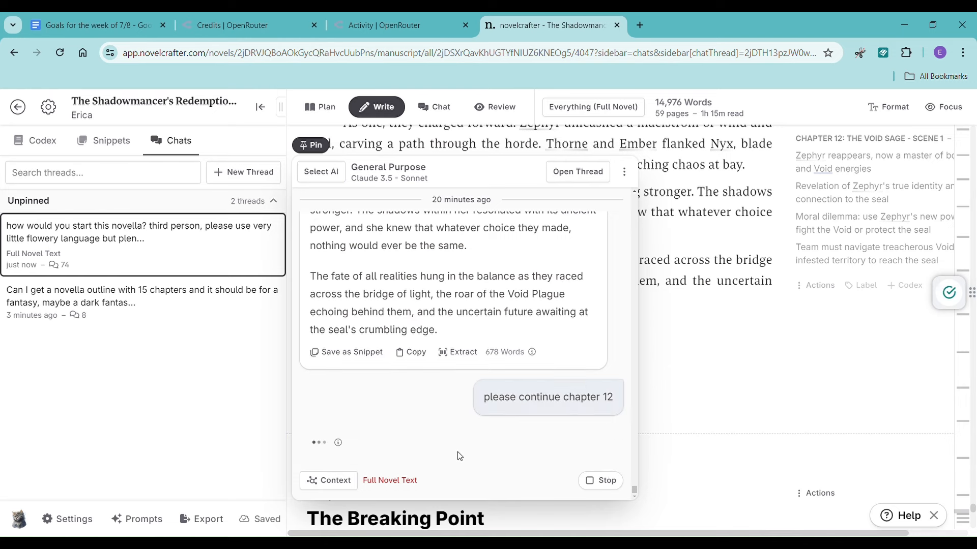
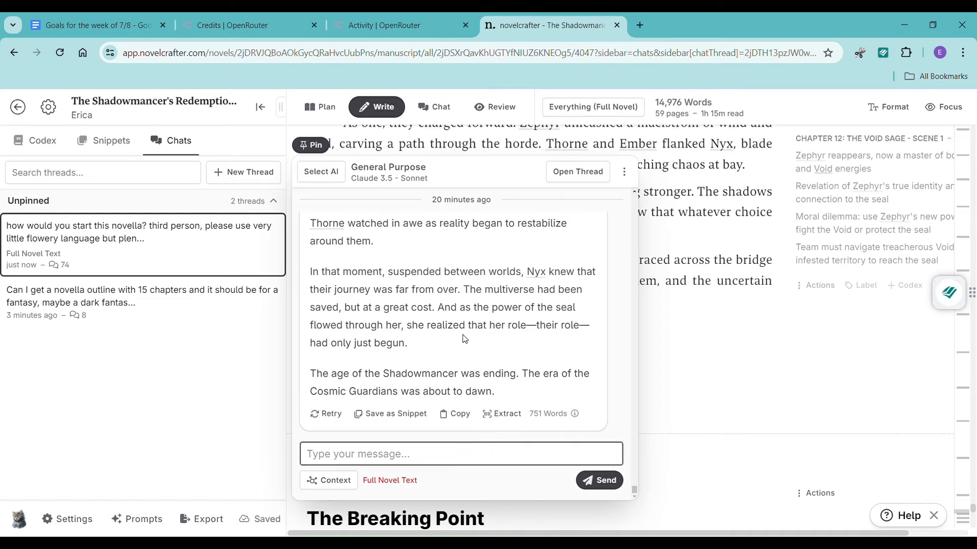
- Check the thread's continuation of Chapter 12, copy it and paste it at the end of the Chapter 12 scene
{"action": "scroll", "coordinate": [448, 343], "scroll_direction": "up", "scroll_amount": 5}
{"action": "scroll", "coordinate": [454, 337], "scroll_direction": "up", "scroll_amount": 10}
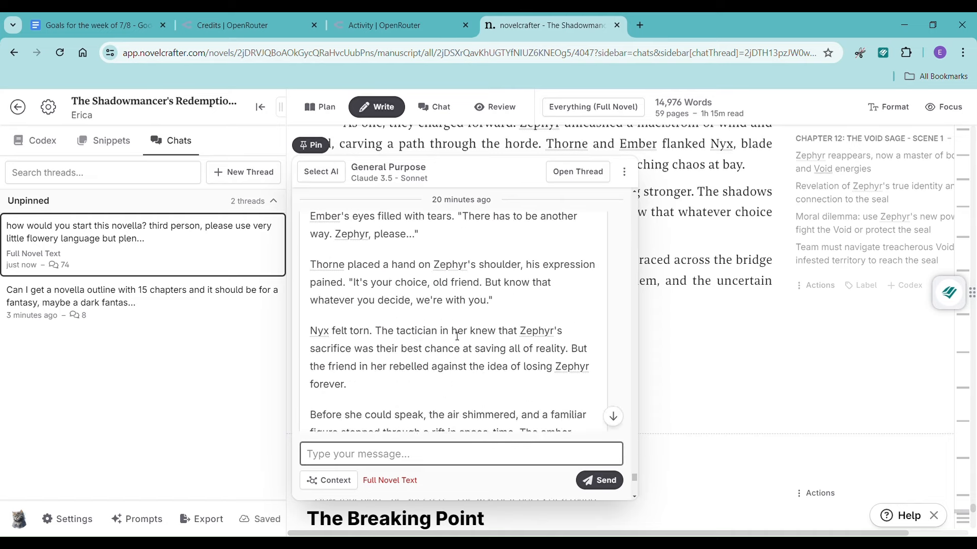
{"action": "scroll", "coordinate": [457, 338], "scroll_direction": "up", "scroll_amount": 8}
{"action": "scroll", "coordinate": [461, 341], "scroll_direction": "down", "scroll_amount": 6}
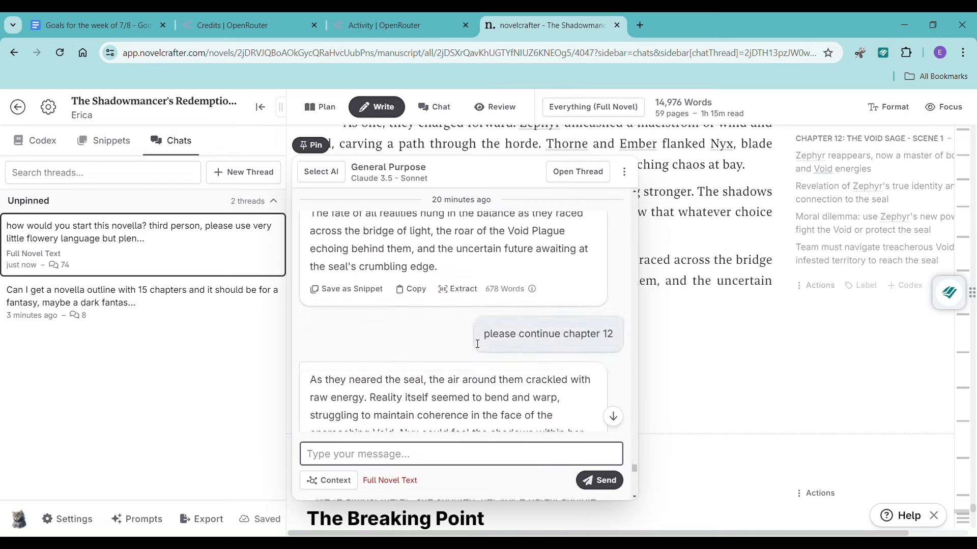
{"action": "scroll", "coordinate": [489, 322], "scroll_direction": "up", "scroll_amount": 2}
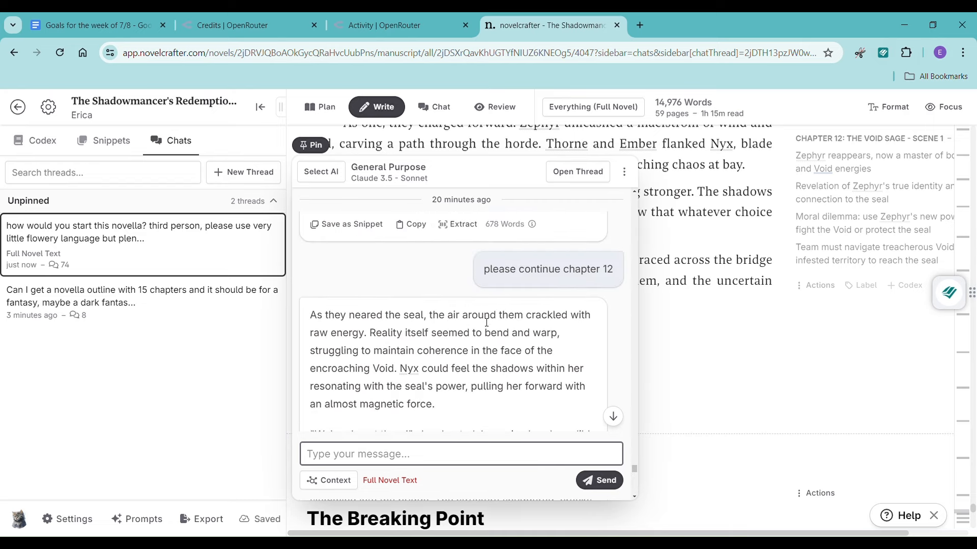
{"action": "scroll", "coordinate": [487, 325], "scroll_direction": "down", "scroll_amount": 15}
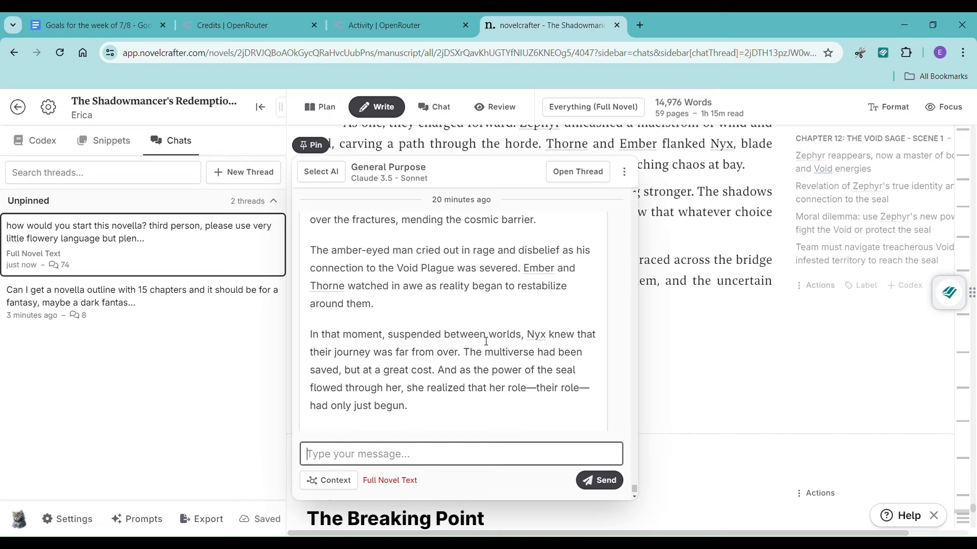
{"action": "scroll", "coordinate": [486, 342], "scroll_direction": "down", "scroll_amount": 1}
{"action": "left_click", "coordinate": [460, 411]}
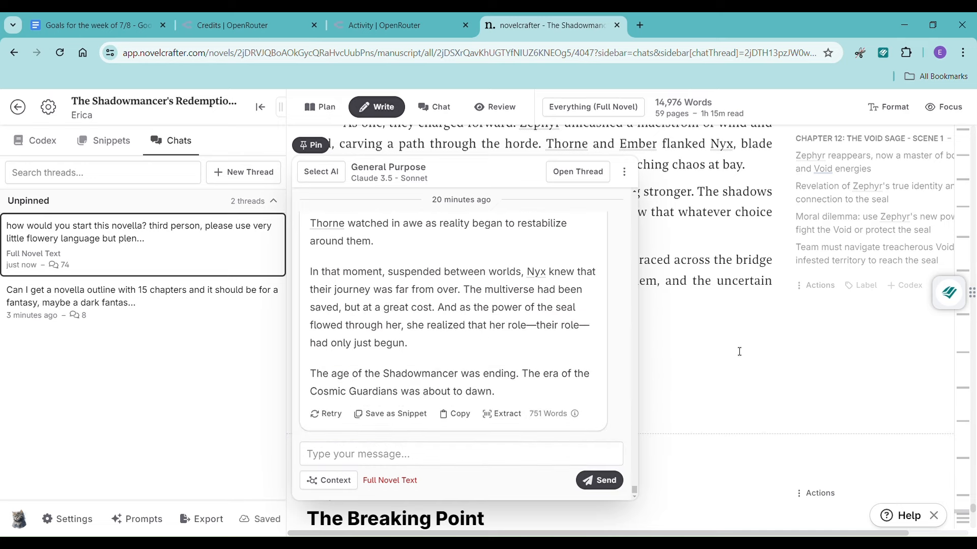
{"action": "left_click", "coordinate": [739, 352]}
{"action": "key", "text": "ctrl+v"}
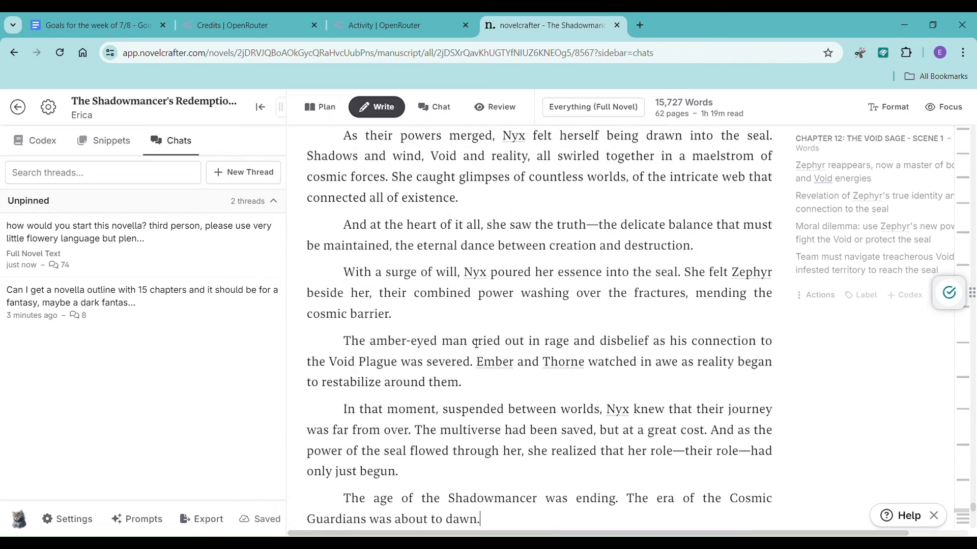
{"action": "scroll", "coordinate": [492, 342], "scroll_direction": "up", "scroll_amount": 15}
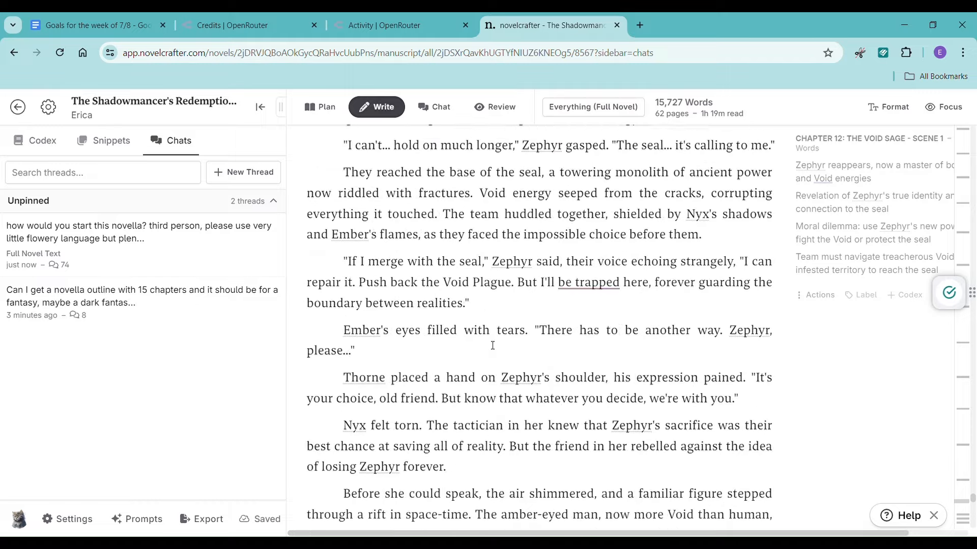
- Read through the pasted Chapter 12 continuation, from the run to the seal down to the closing lines
{"action": "scroll", "coordinate": [492, 351], "scroll_direction": "up", "scroll_amount": 12}
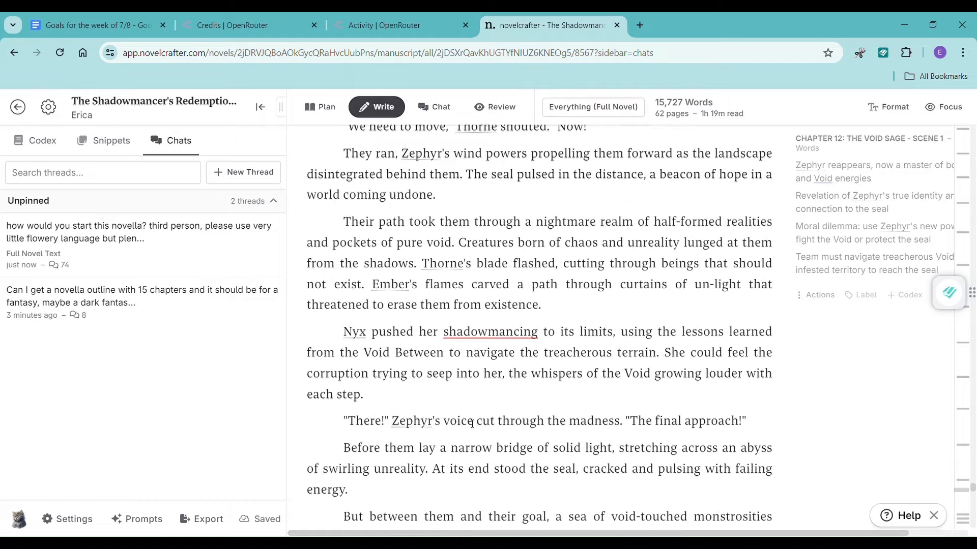
{"action": "scroll", "coordinate": [472, 424], "scroll_direction": "up", "scroll_amount": 5}
{"action": "scroll", "coordinate": [478, 387], "scroll_direction": "down", "scroll_amount": 15}
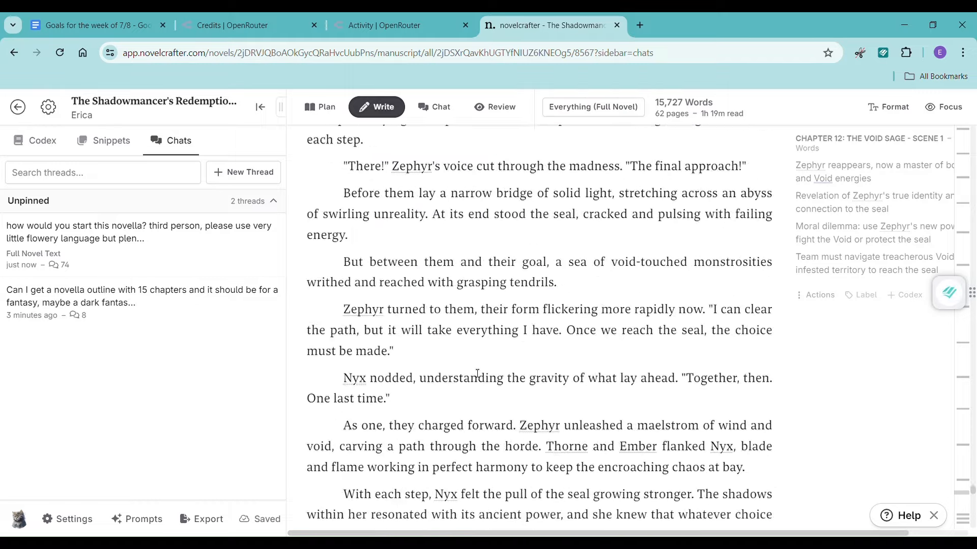
{"action": "scroll", "coordinate": [482, 361], "scroll_direction": "down", "scroll_amount": 10}
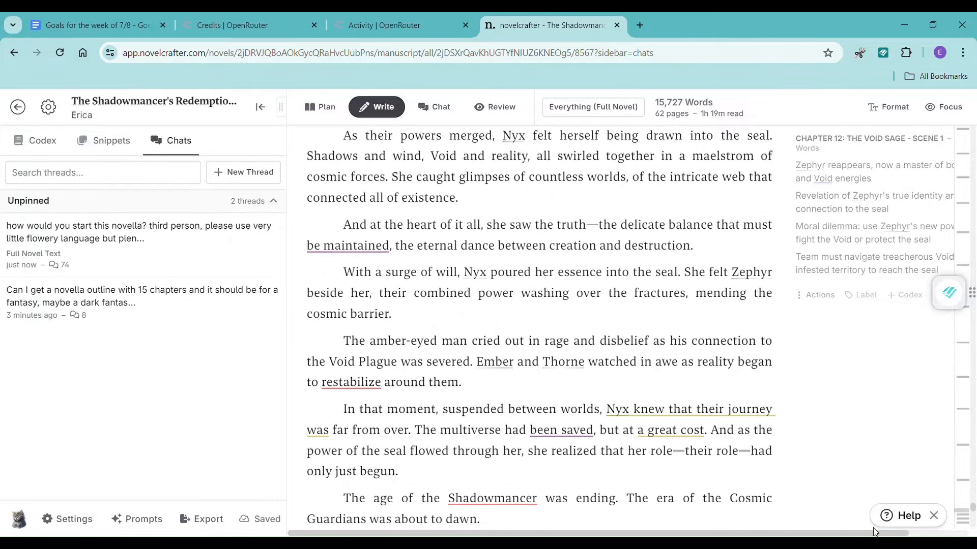
{"action": "left_click_drag", "start_coordinate": [831, 533], "coordinate": [790, 532]}
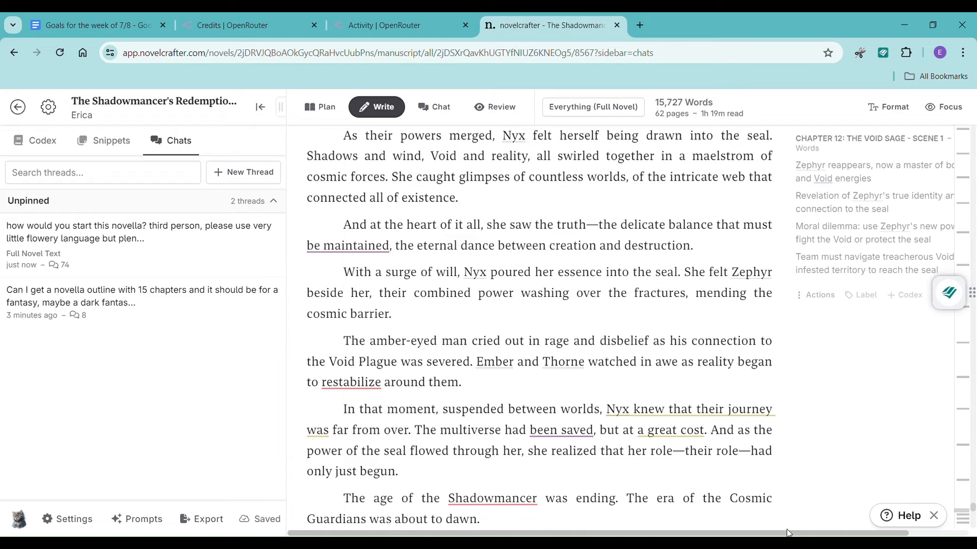
{"action": "scroll", "coordinate": [630, 379], "scroll_direction": "down", "scroll_amount": 10}
{"action": "scroll", "coordinate": [609, 366], "scroll_direction": "up", "scroll_amount": 5}
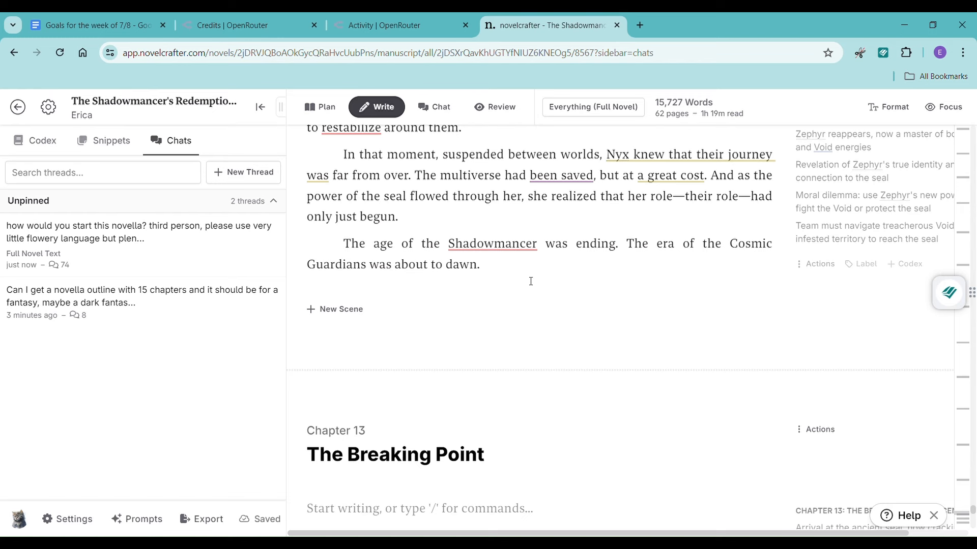
- Copy the full scene summary of Chapter 13, The Breaking Point, from the arrival at the seal through the decision
{"action": "scroll", "coordinate": [531, 282], "scroll_direction": "down", "scroll_amount": 3}
{"action": "left_click", "coordinate": [350, 392]}
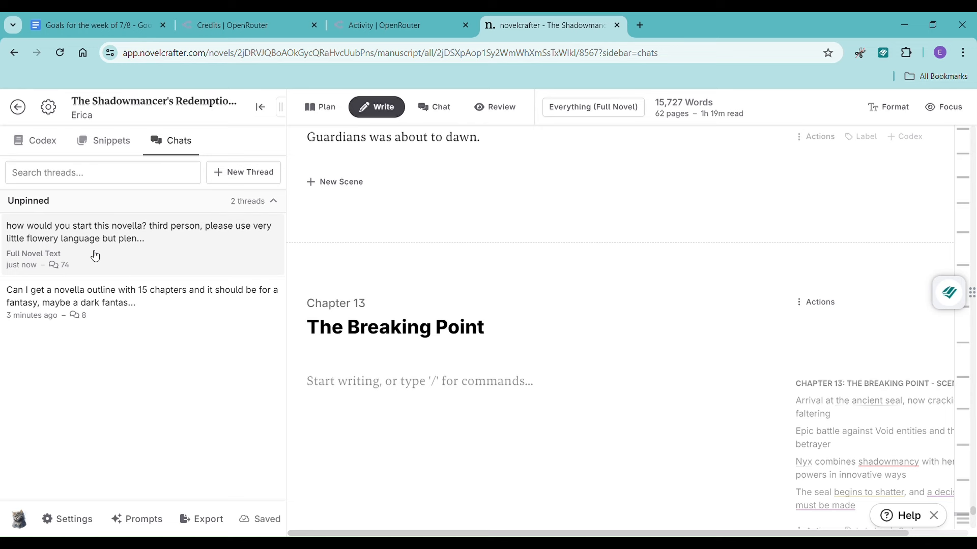
{"action": "scroll", "coordinate": [860, 290], "scroll_direction": "down", "scroll_amount": 4}
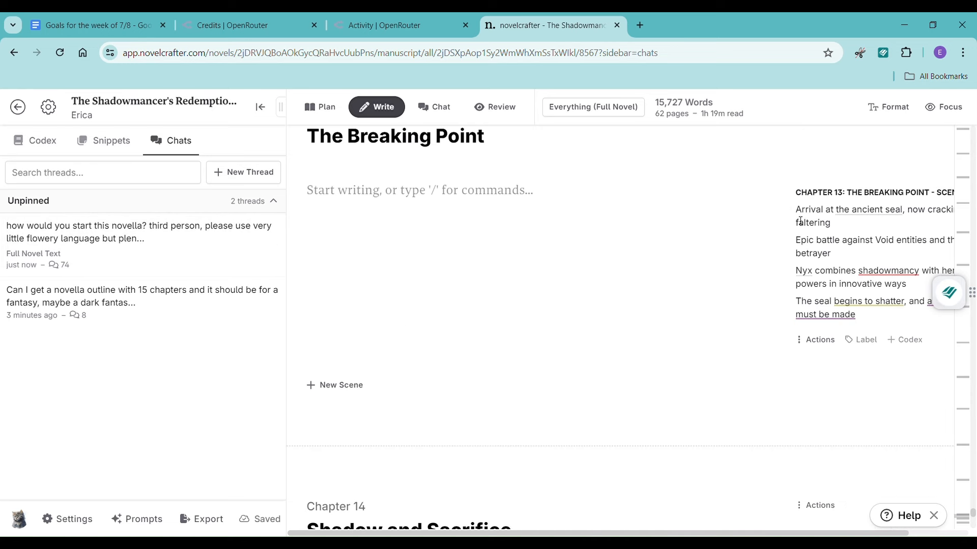
{"action": "left_click_drag", "start_coordinate": [794, 214], "coordinate": [887, 307]}
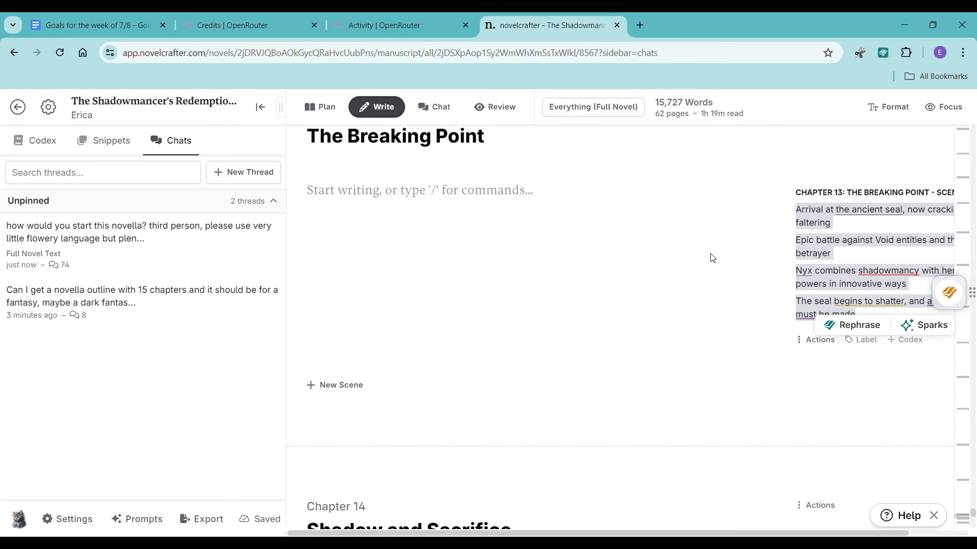
- Send the novella prose thread the message "please write chapter 13:" followed by the copied Chapter 13 scene summary
{"action": "left_click", "coordinate": [107, 247]}
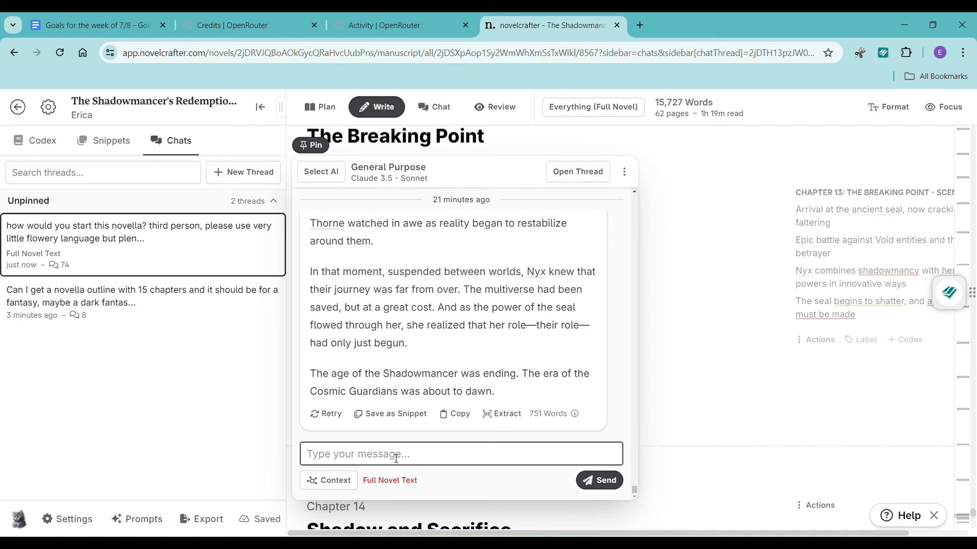
{"action": "type", "text": "please write chapter 13"}
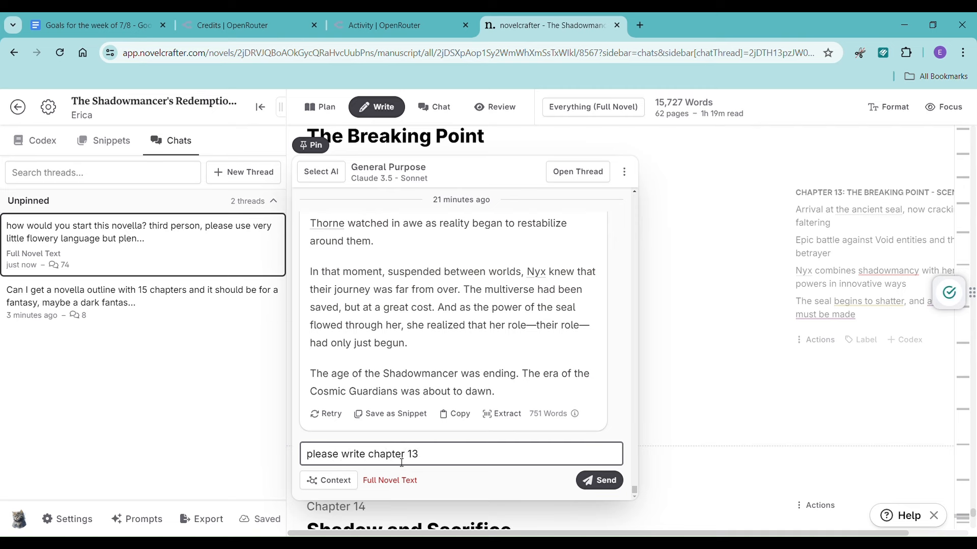
{"action": "type", "text": ":"}
{"action": "key", "text": "ctrl+v"}
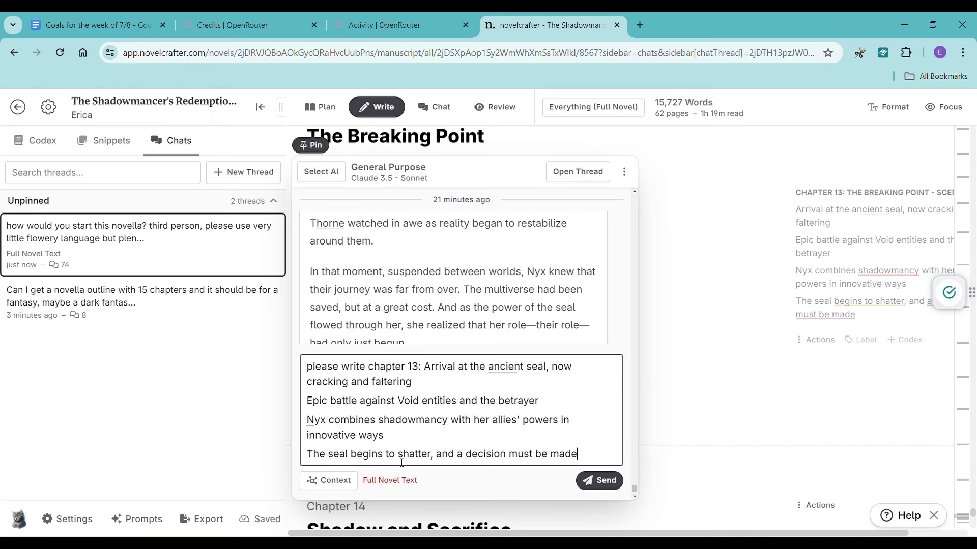
{"action": "key", "text": "Return"}
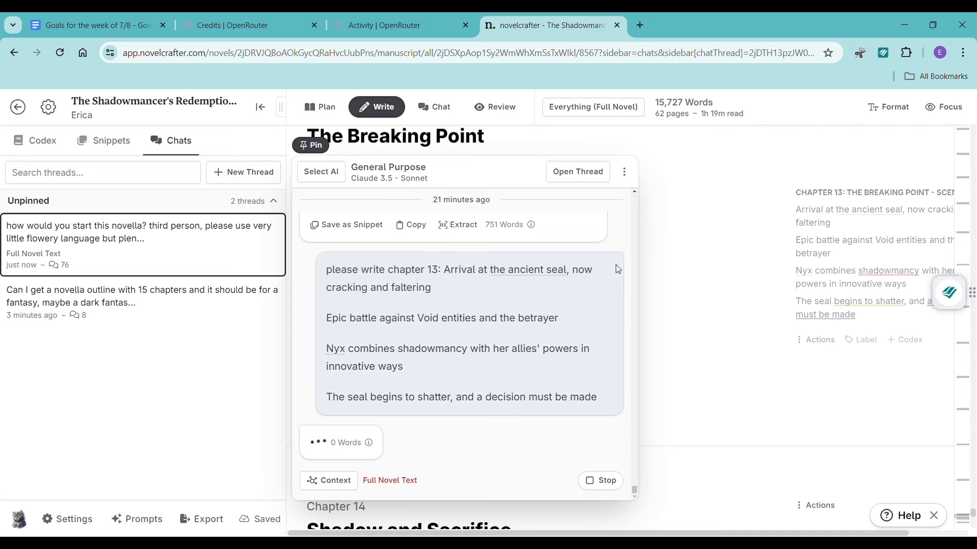
- Switch to OpenRouter and check the refreshed credit balance and the refreshed activity with its daily costs
{"action": "left_click", "coordinate": [267, 22]}
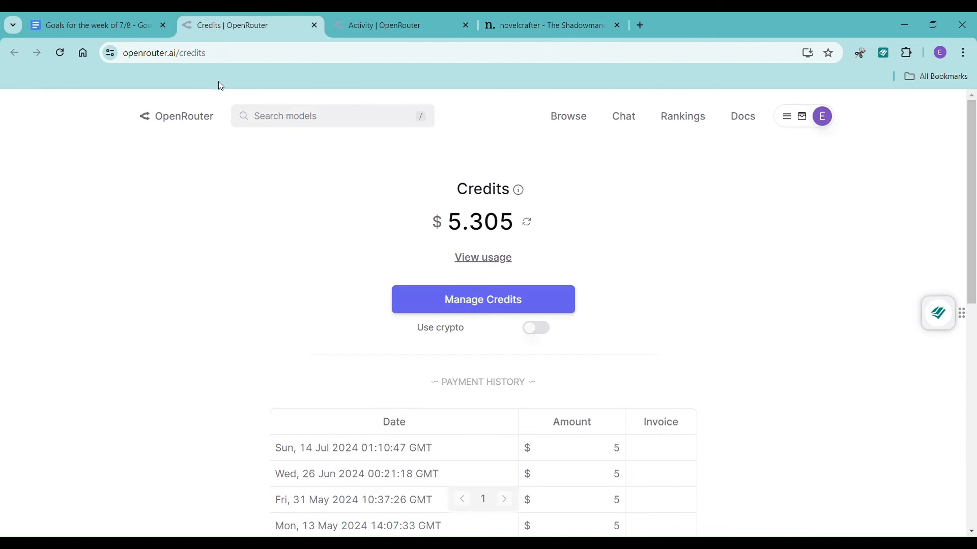
{"action": "left_click", "coordinate": [58, 53]}
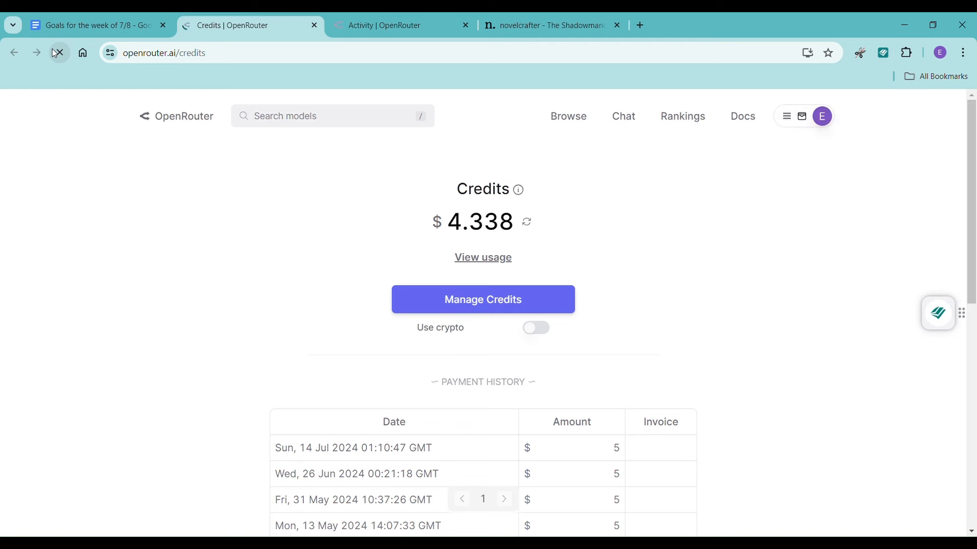
{"action": "left_click", "coordinate": [375, 32]}
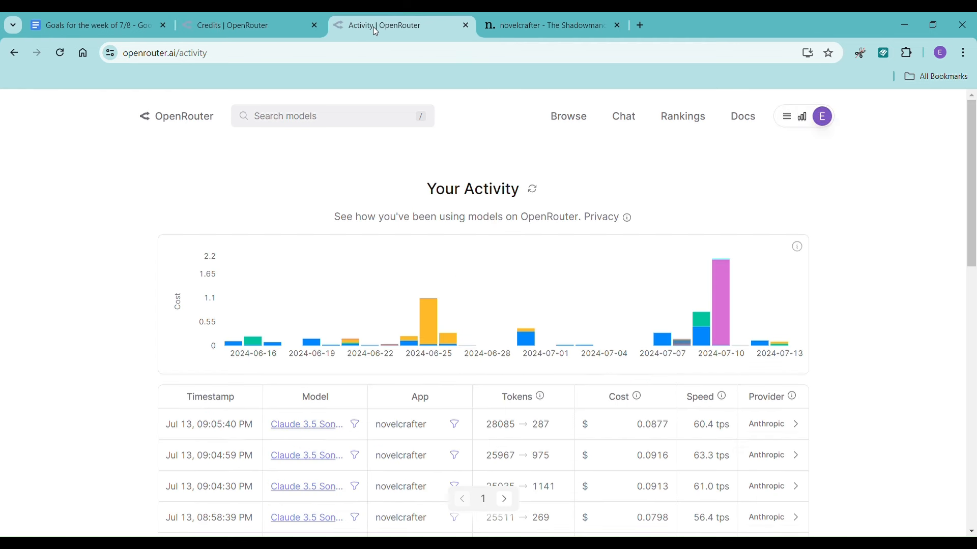
{"action": "left_click", "coordinate": [59, 54]}
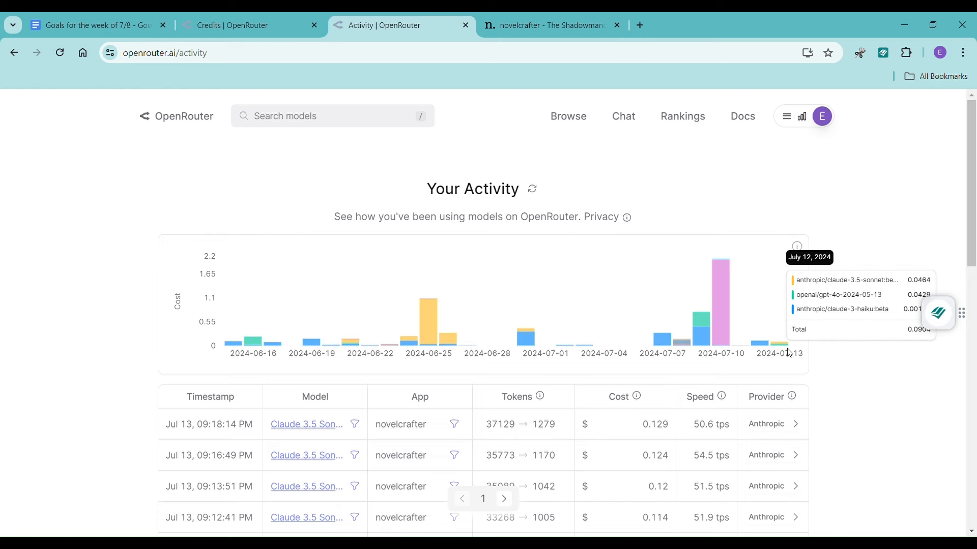
{"action": "mouse_move", "coordinate": [782, 349]}
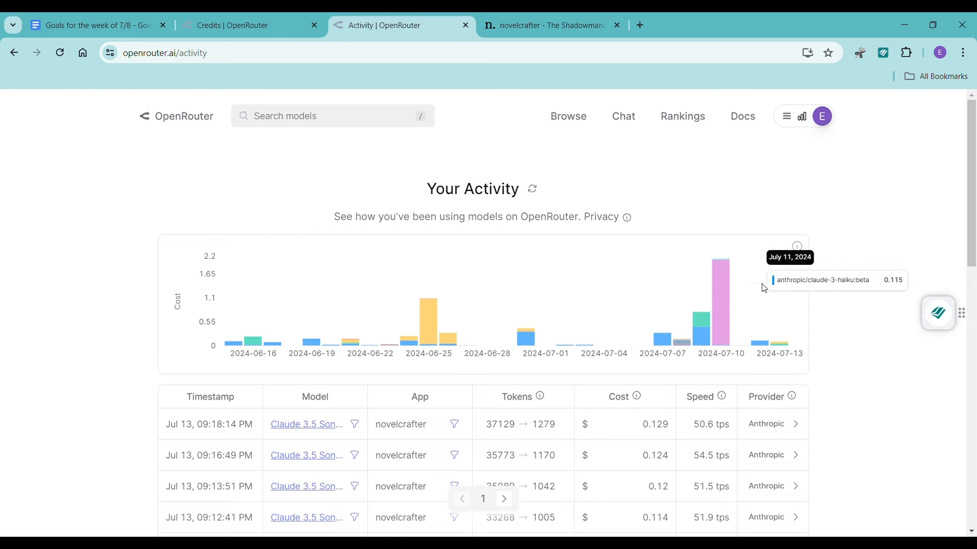
{"action": "mouse_move", "coordinate": [796, 248]}
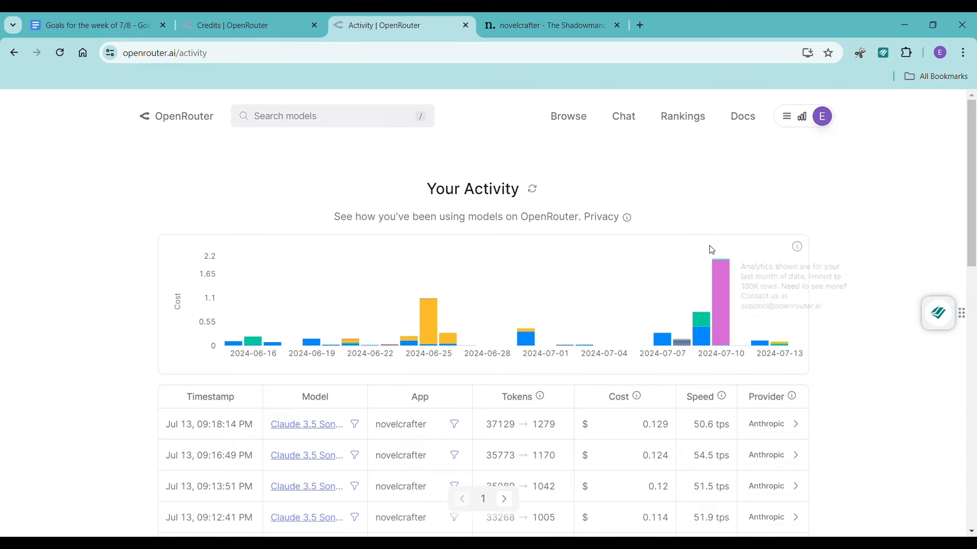
- Return to novelcrafter, check the thread's Chapter 13 prose, copy it and paste it into the empty Chapter 13 scene
{"action": "left_click", "coordinate": [548, 28]}
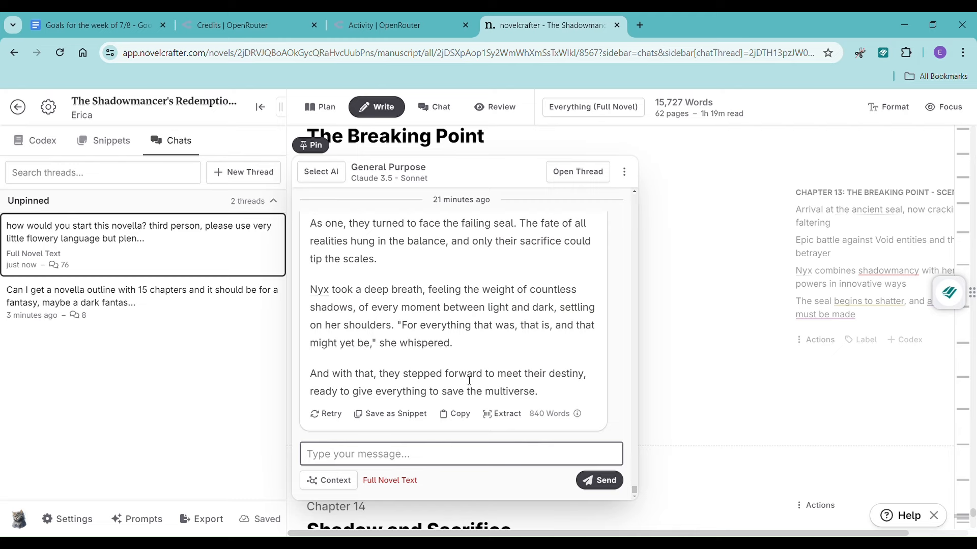
{"action": "scroll", "coordinate": [469, 382], "scroll_direction": "up", "scroll_amount": 2}
{"action": "scroll", "coordinate": [473, 377], "scroll_direction": "down", "scroll_amount": 2}
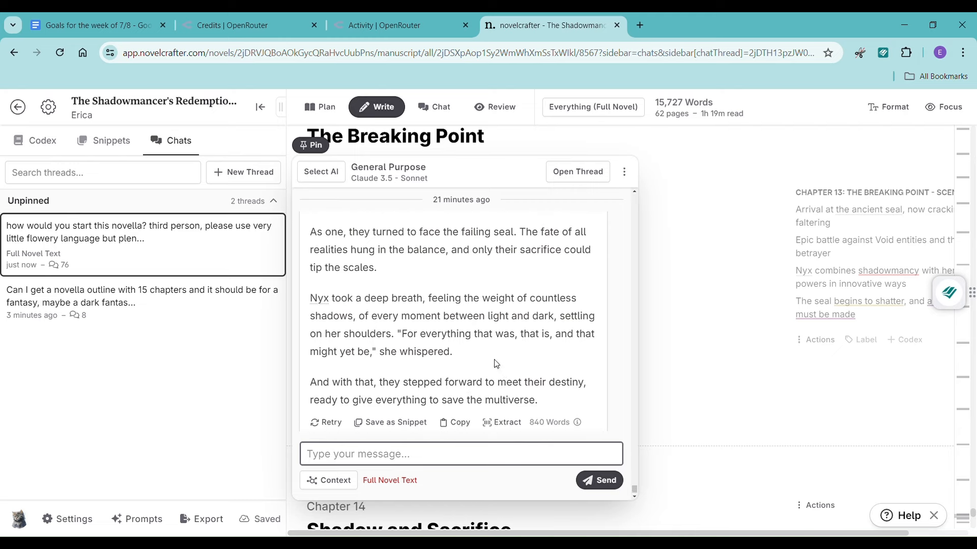
{"action": "scroll", "coordinate": [501, 365], "scroll_direction": "up", "scroll_amount": 5}
{"action": "scroll", "coordinate": [501, 365], "scroll_direction": "up", "scroll_amount": 10}
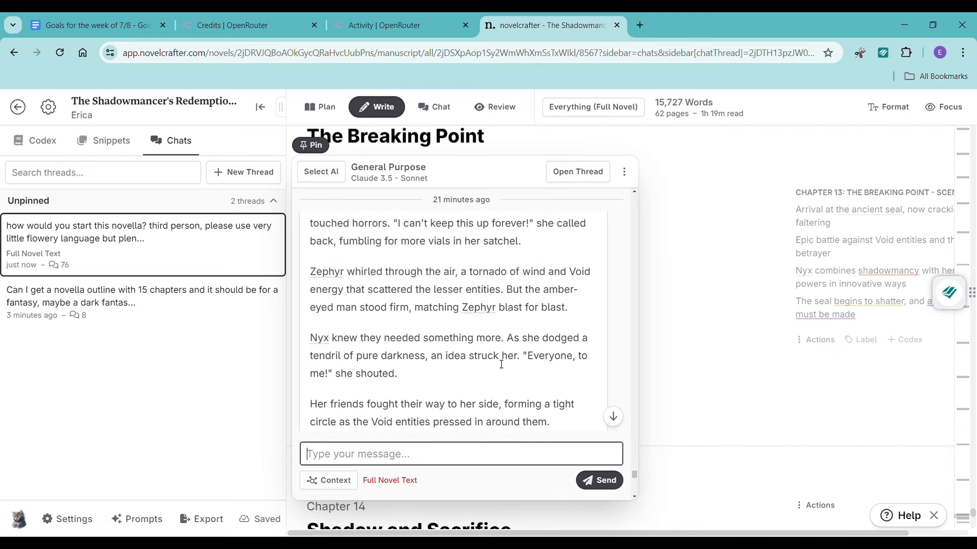
{"action": "scroll", "coordinate": [501, 365], "scroll_direction": "up", "scroll_amount": 10}
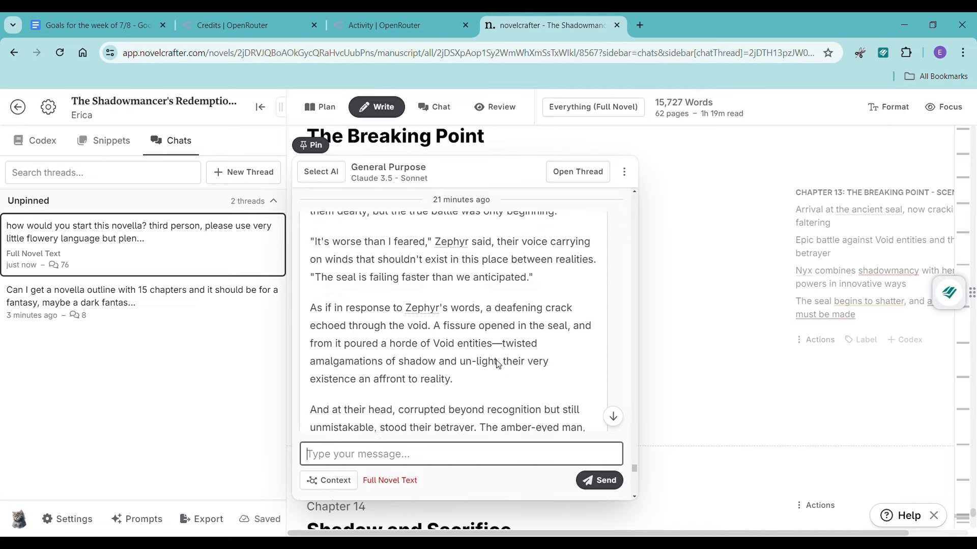
{"action": "scroll", "coordinate": [498, 364], "scroll_direction": "down", "scroll_amount": 15}
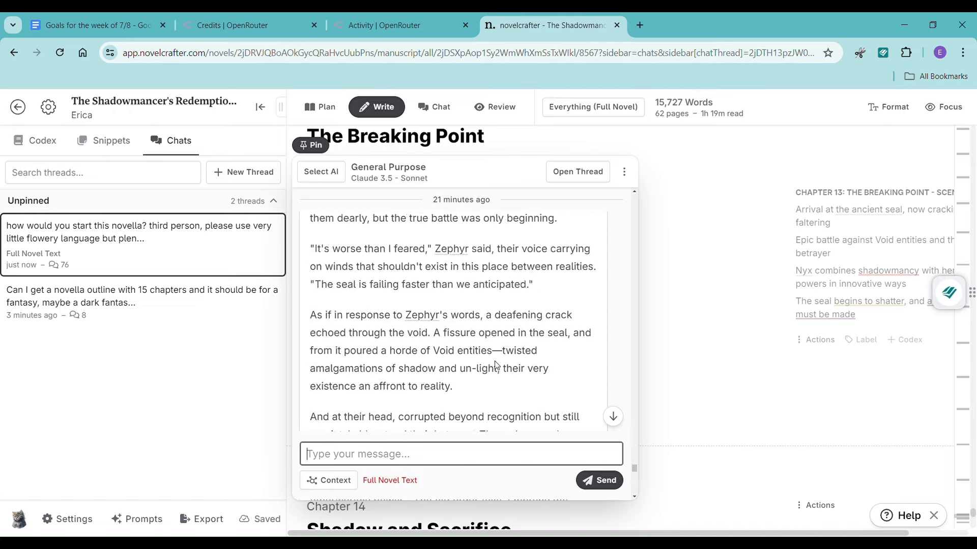
{"action": "scroll", "coordinate": [497, 370], "scroll_direction": "down", "scroll_amount": 5}
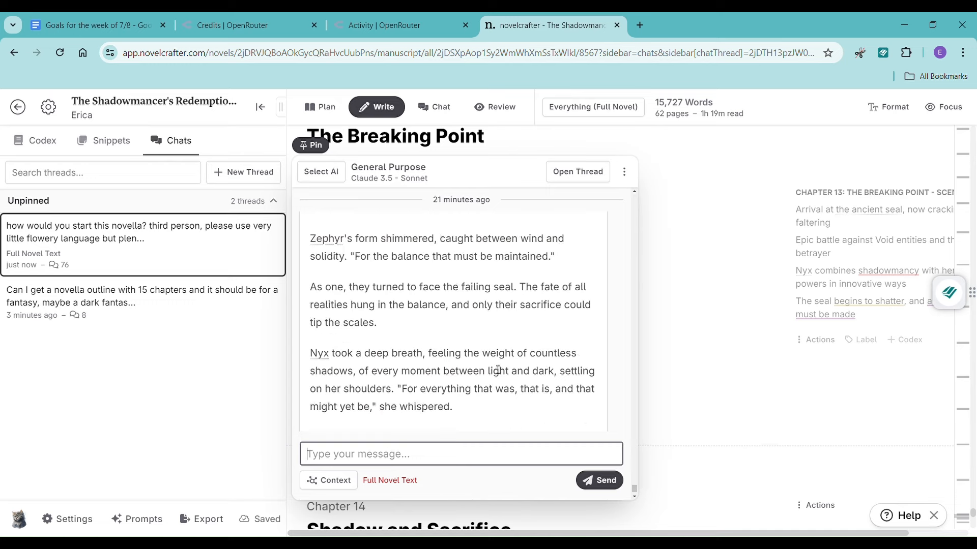
{"action": "left_click", "coordinate": [458, 414]}
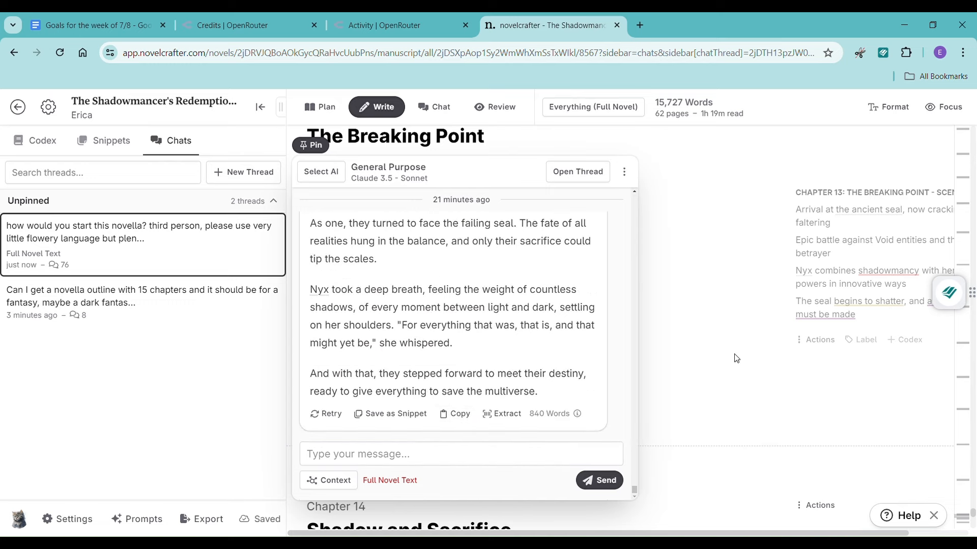
{"action": "left_click", "coordinate": [738, 356]}
{"action": "key", "text": "ctrl+v"}
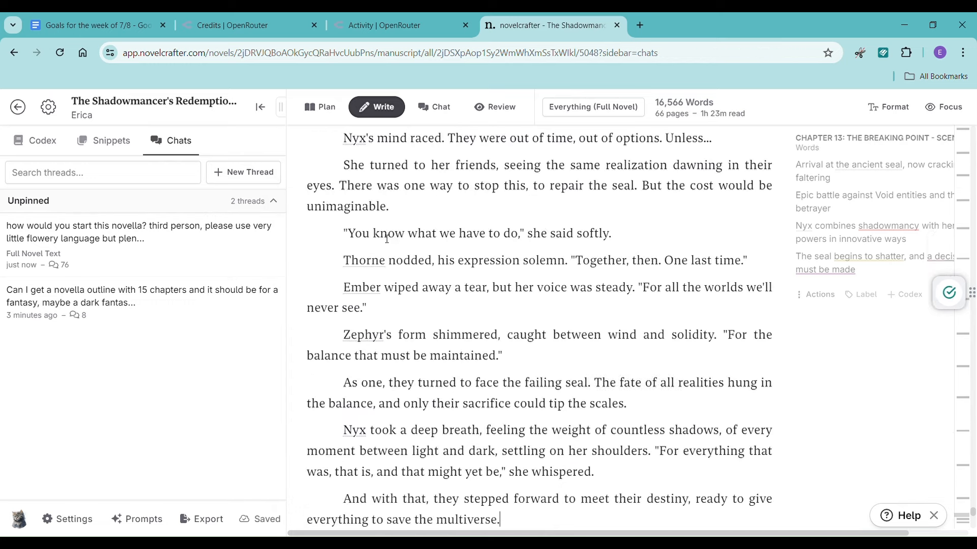
- Delete the duplicate heading line "Chapter 13: The Shattering of Worlds" from the start of the Chapter 13 scene
{"action": "scroll", "coordinate": [402, 267], "scroll_direction": "up", "scroll_amount": 12}
{"action": "scroll", "coordinate": [402, 267], "scroll_direction": "up", "scroll_amount": 15}
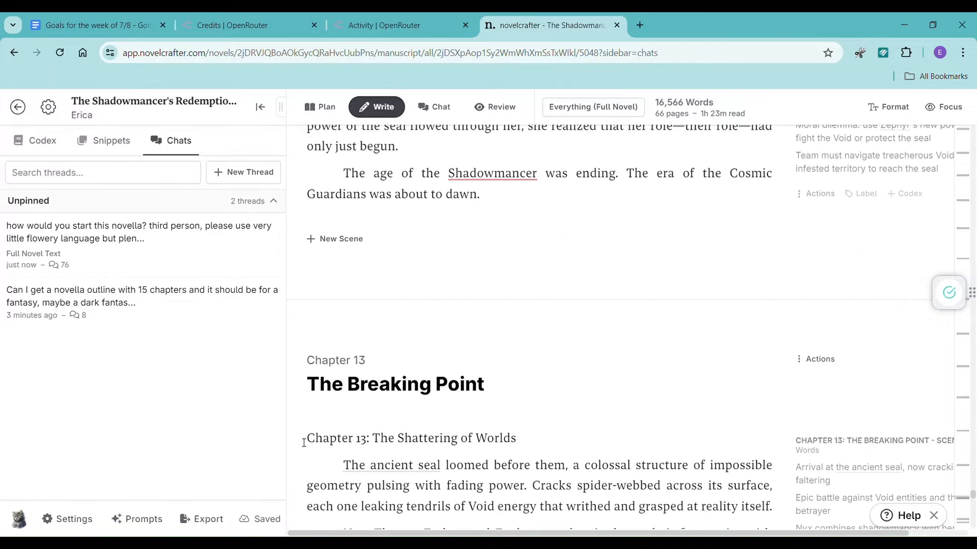
{"action": "left_click_drag", "start_coordinate": [307, 438], "coordinate": [526, 446]}
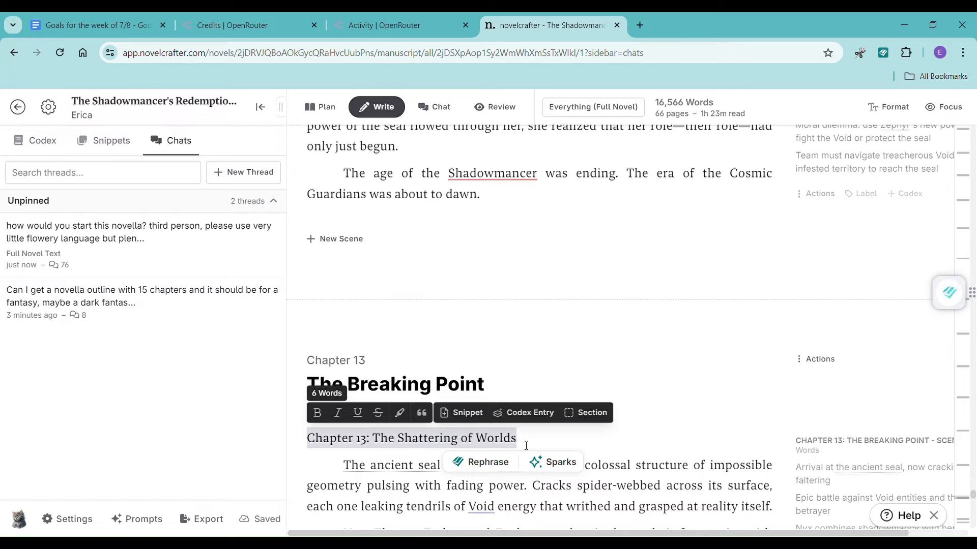
{"action": "key", "text": "BackSpace"}
{"action": "key", "text": "Delete"}
- Add an empty paragraph after the last line of the Chapter 13 scene
{"action": "scroll", "coordinate": [586, 405], "scroll_direction": "down", "scroll_amount": 15}
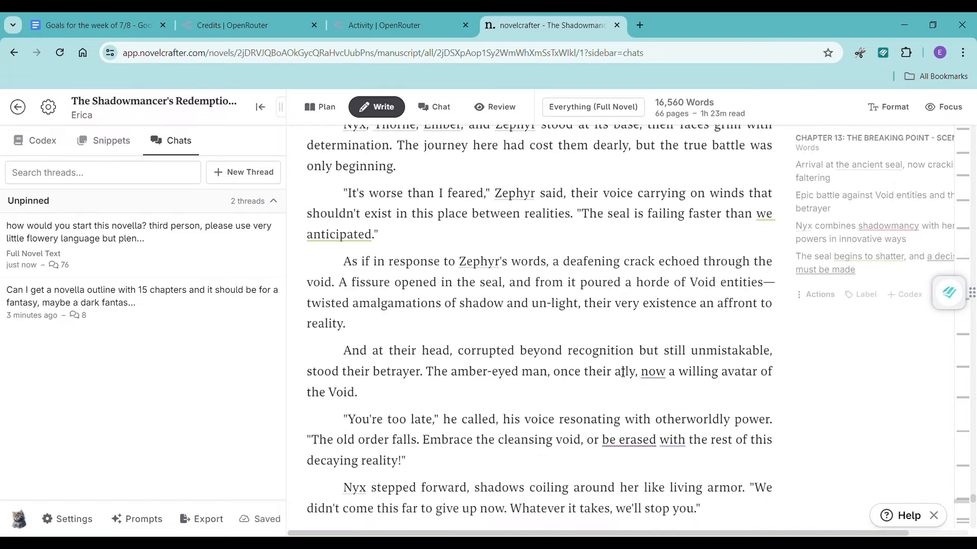
{"action": "scroll", "coordinate": [626, 363], "scroll_direction": "down", "scroll_amount": 20}
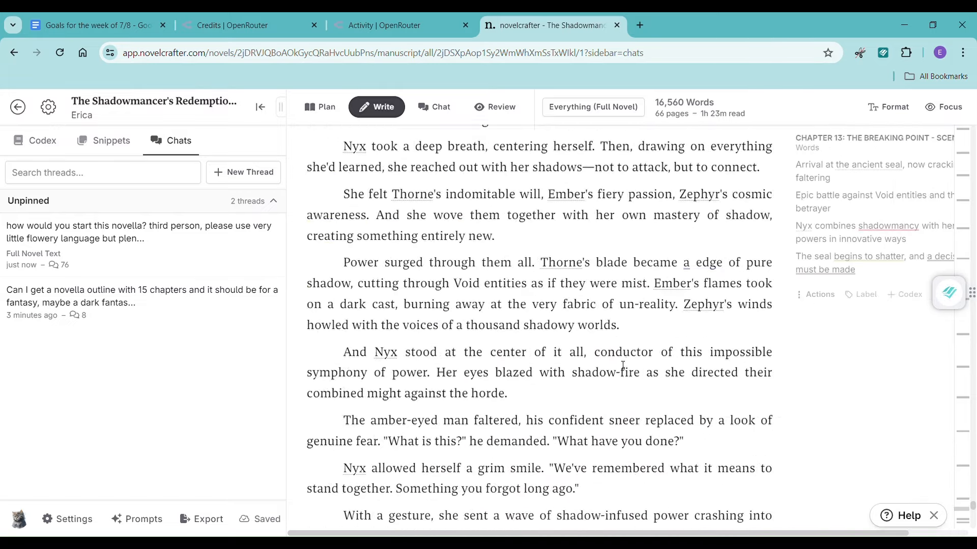
{"action": "scroll", "coordinate": [611, 373], "scroll_direction": "down", "scroll_amount": 3}
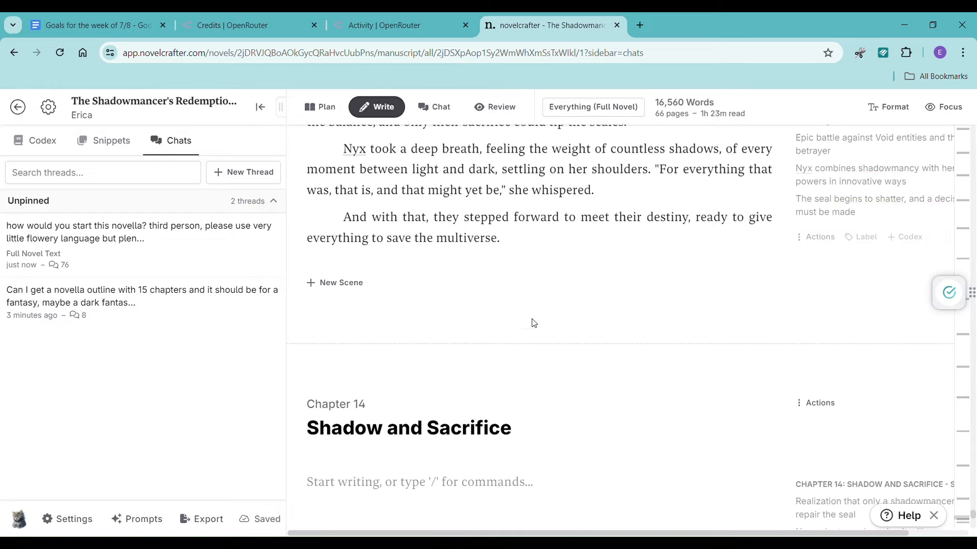
{"action": "left_click", "coordinate": [518, 244]}
{"action": "key", "text": "Return"}
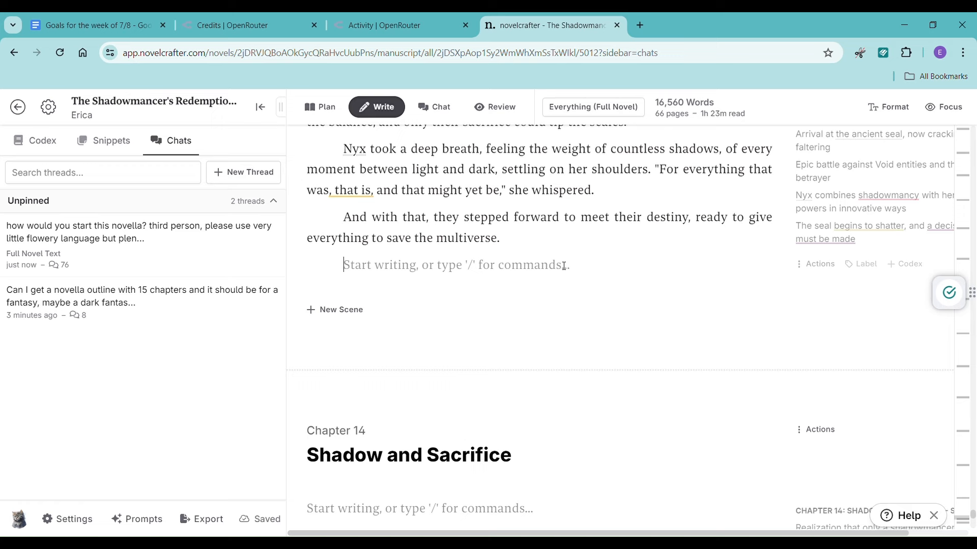
- Reopen the novella chat thread and send the request "please continue chapter 13"
{"action": "left_click", "coordinate": [148, 246]}
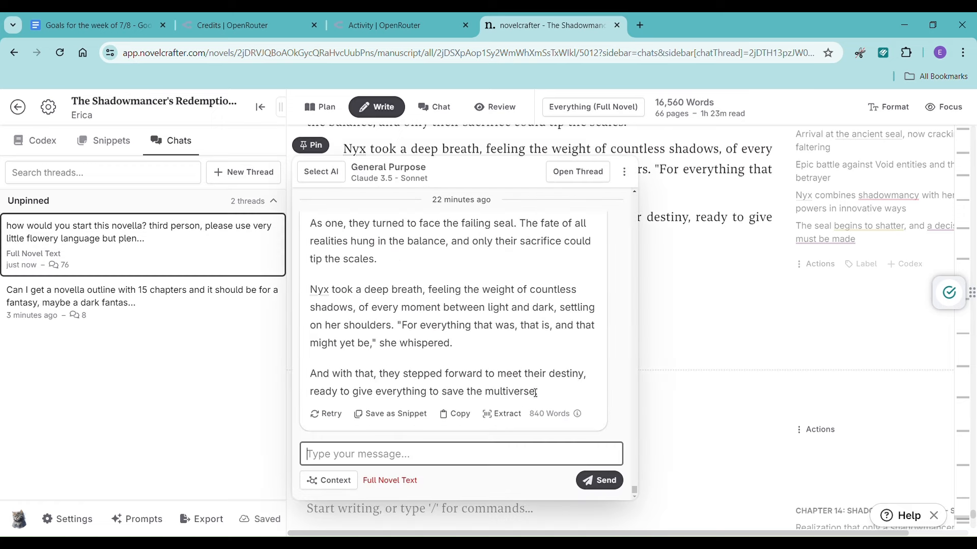
{"action": "type", "text": "p"}
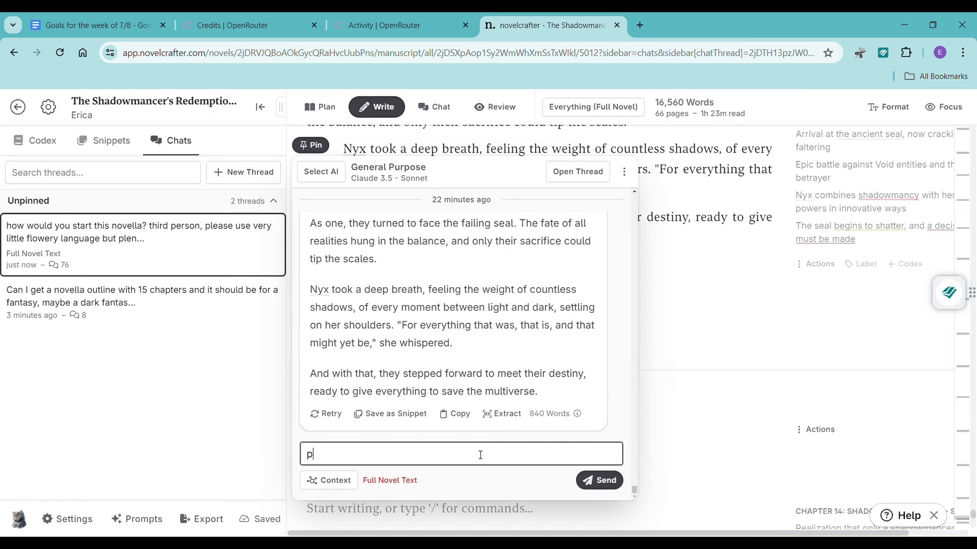
{"action": "type", "text": "lease continue the chapter"}
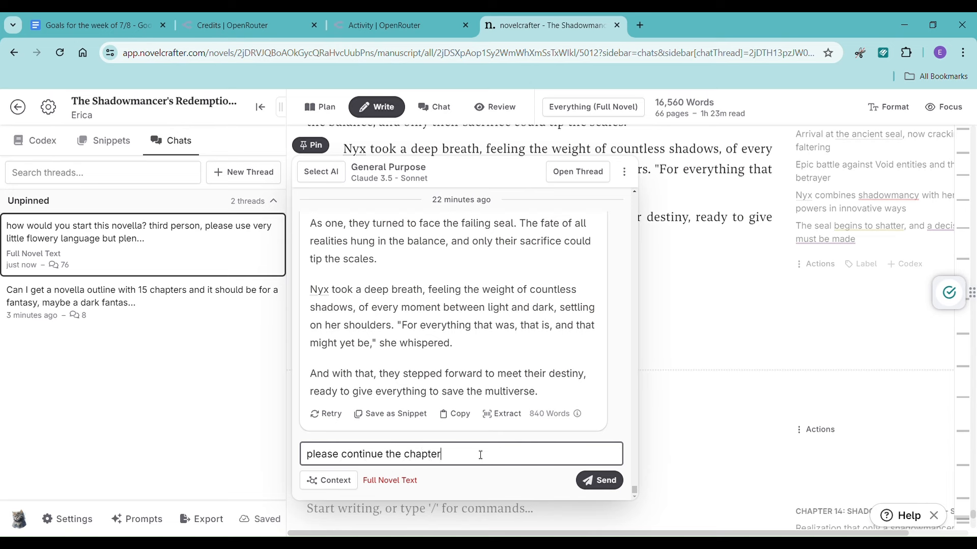
{"action": "key", "text": "BackSpace"}
{"action": "key", "text": "BackSpace"}
{"action": "key", "text": "BackSpace"}
{"action": "key", "text": "BackSpace"}
{"action": "key", "text": "BackSpace"}
{"action": "key", "text": "BackSpace"}
{"action": "key", "text": "BackSpace"}
{"action": "key", "text": "BackSpace"}
{"action": "key", "text": "BackSpace"}
{"action": "type", "text": "chapter 14"}
{"action": "key", "text": "Return"}
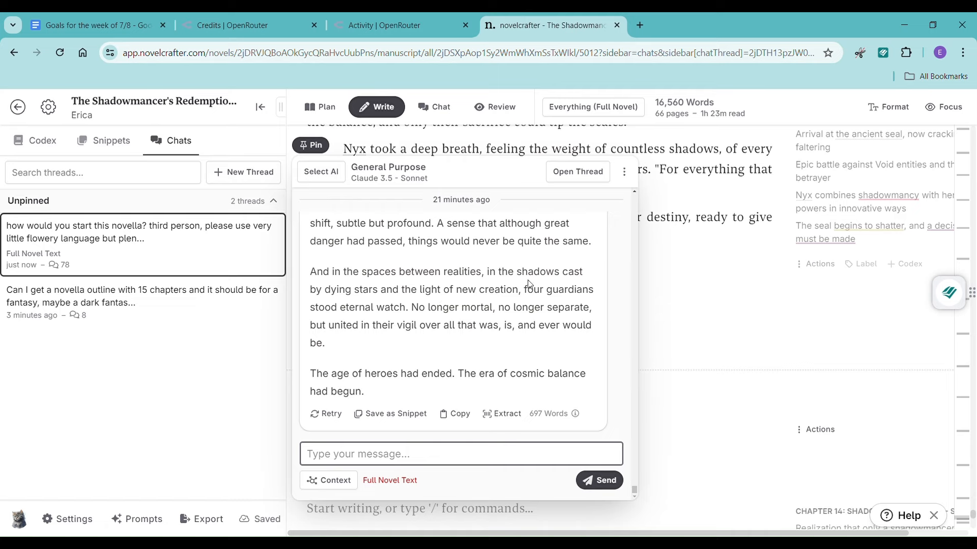
- Look through the generated Chapter 13 continuation, copy it and paste it into the empty paragraph ending the Chapter 13 scene
{"action": "scroll", "coordinate": [454, 286], "scroll_direction": "up", "scroll_amount": 5}
{"action": "scroll", "coordinate": [454, 286], "scroll_direction": "up", "scroll_amount": 5}
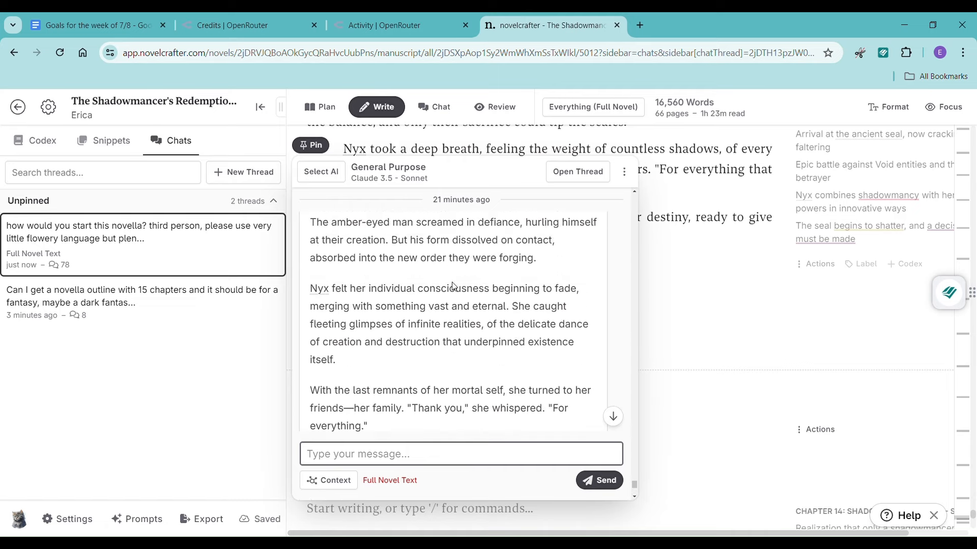
{"action": "scroll", "coordinate": [457, 286], "scroll_direction": "up", "scroll_amount": 10}
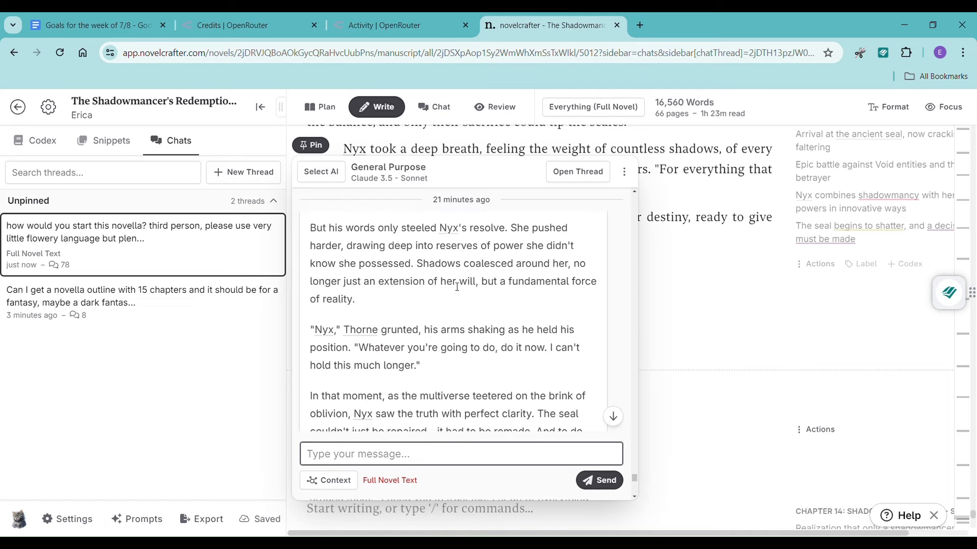
{"action": "scroll", "coordinate": [454, 286], "scroll_direction": "up", "scroll_amount": 8}
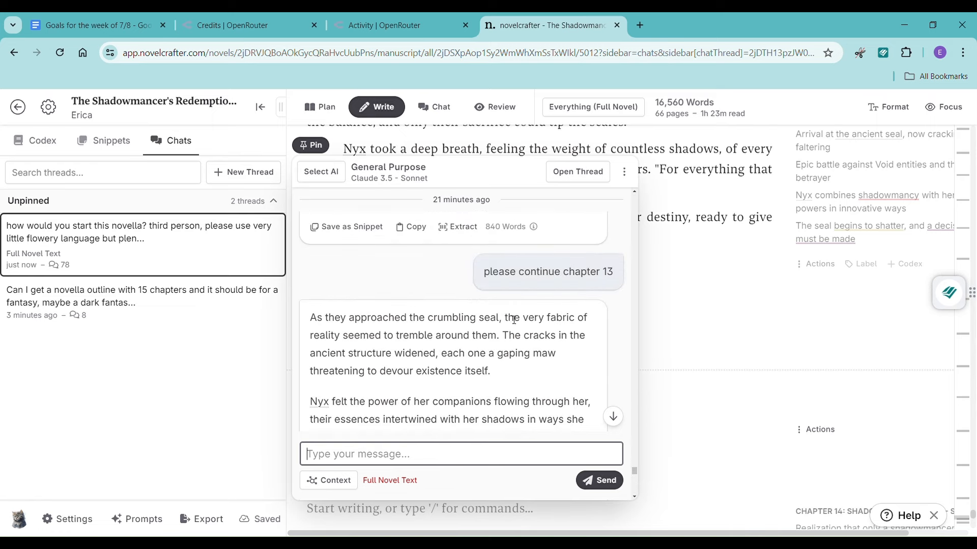
{"action": "scroll", "coordinate": [513, 320], "scroll_direction": "down", "scroll_amount": 15}
{"action": "scroll", "coordinate": [509, 295], "scroll_direction": "down", "scroll_amount": 5}
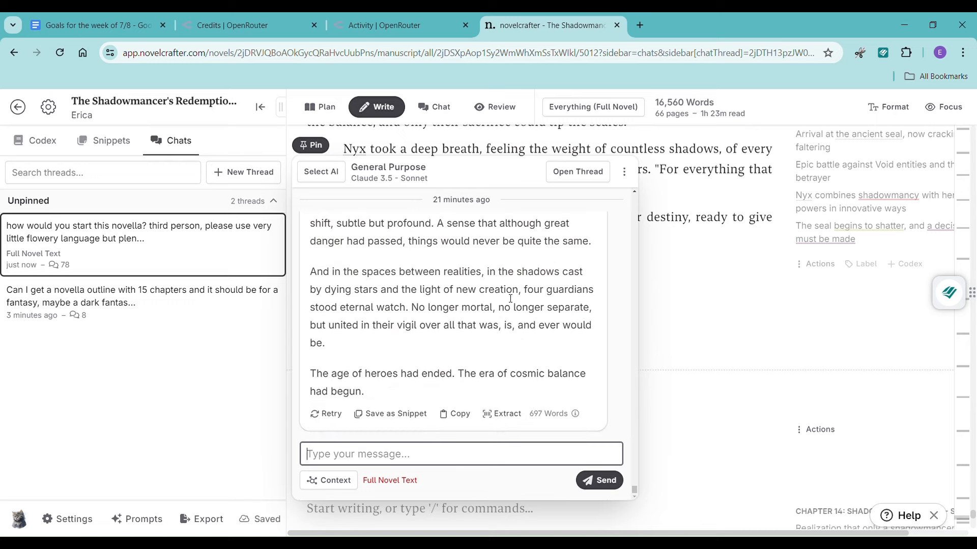
{"action": "left_click", "coordinate": [455, 413]}
{"action": "left_click", "coordinate": [640, 334]}
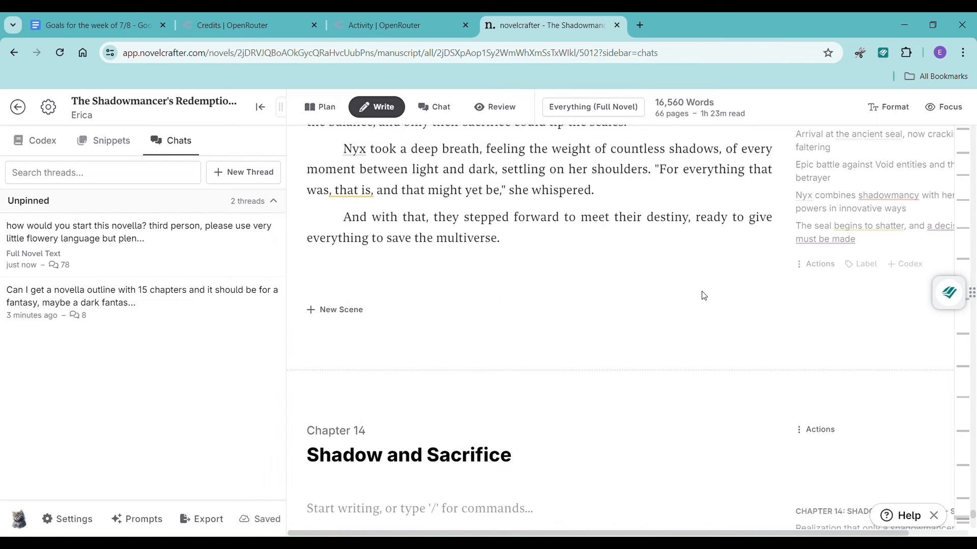
{"action": "left_click", "coordinate": [403, 275]}
{"action": "key", "text": "ctrl+v"}
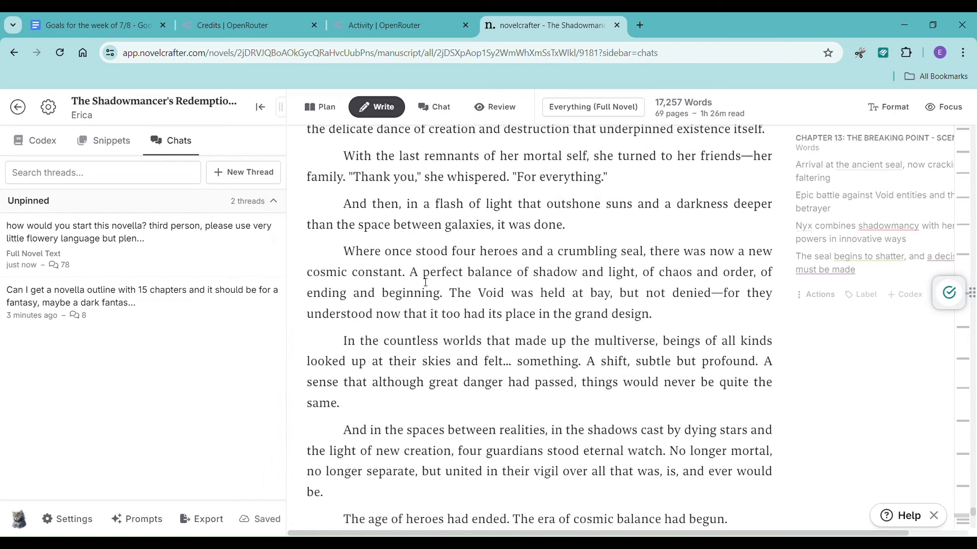
- Delete the closing line "The age of heroes had ended. The era of cosmic balance had begun." from the Chapter 13 scene
{"action": "scroll", "coordinate": [427, 282], "scroll_direction": "down", "scroll_amount": 4}
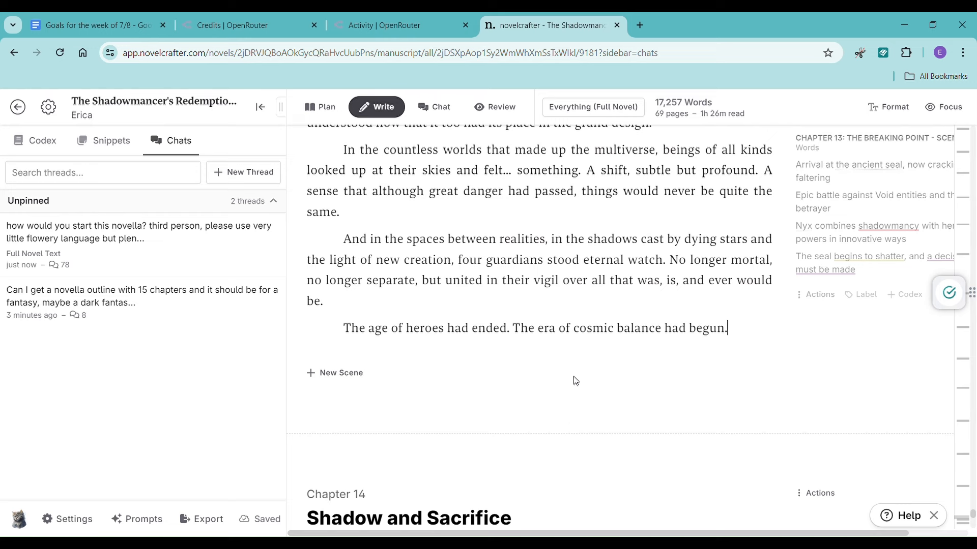
{"action": "left_click_drag", "start_coordinate": [348, 332], "coordinate": [744, 351]}
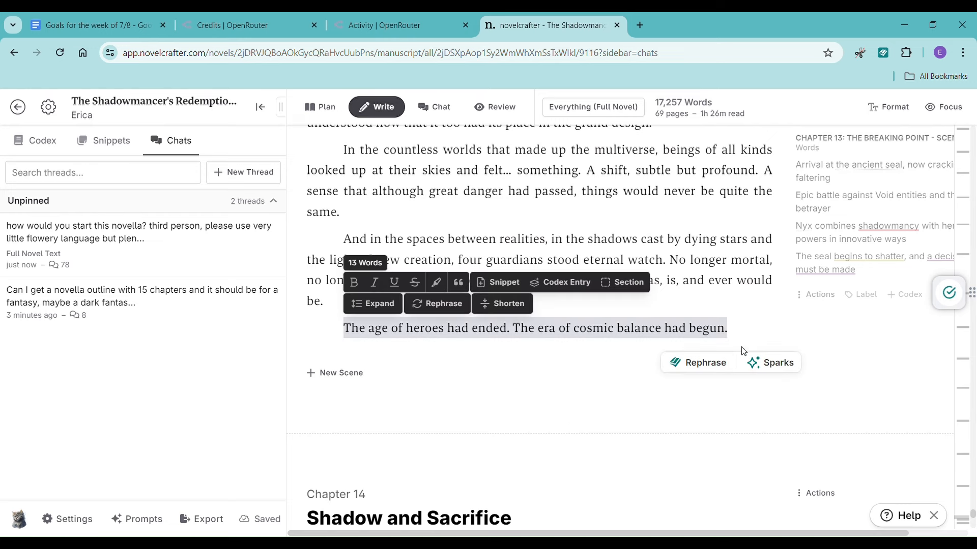
{"action": "key", "text": "BackSpace"}
- Check the closing lines of Chapter 12 and look through the Chapter 13 text down to its end
{"action": "scroll", "coordinate": [733, 356], "scroll_direction": "up", "scroll_amount": 20}
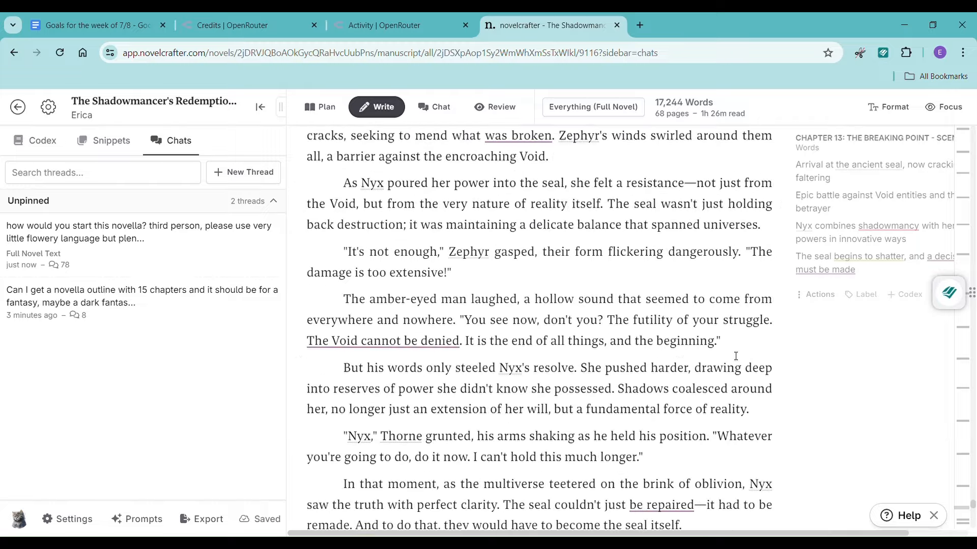
{"action": "scroll", "coordinate": [735, 356], "scroll_direction": "up", "scroll_amount": 20}
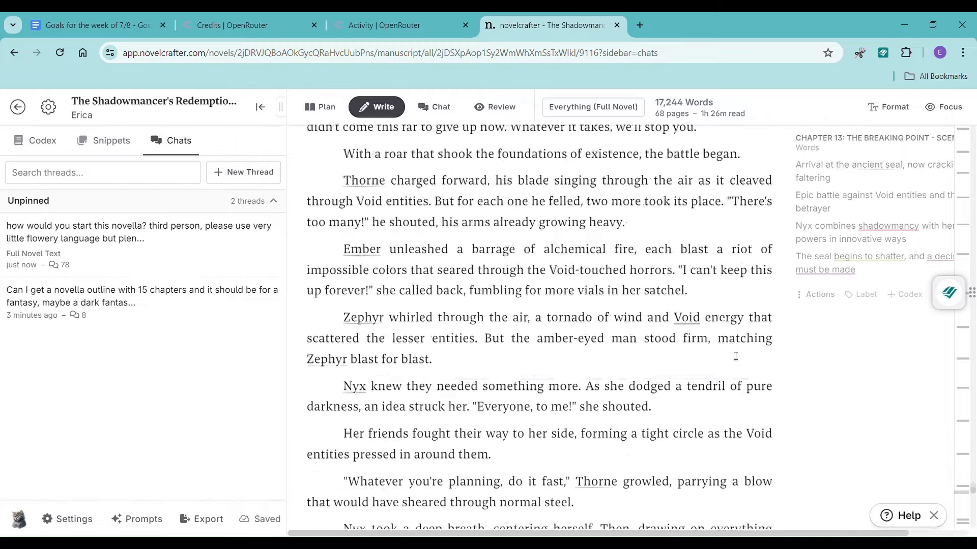
{"action": "scroll", "coordinate": [736, 363], "scroll_direction": "up", "scroll_amount": 2}
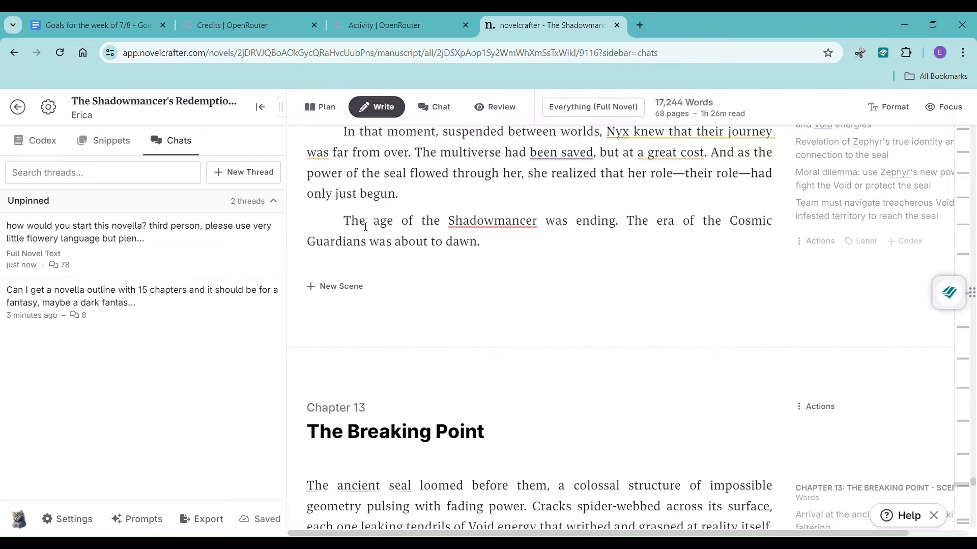
{"action": "scroll", "coordinate": [530, 284], "scroll_direction": "down", "scroll_amount": 15}
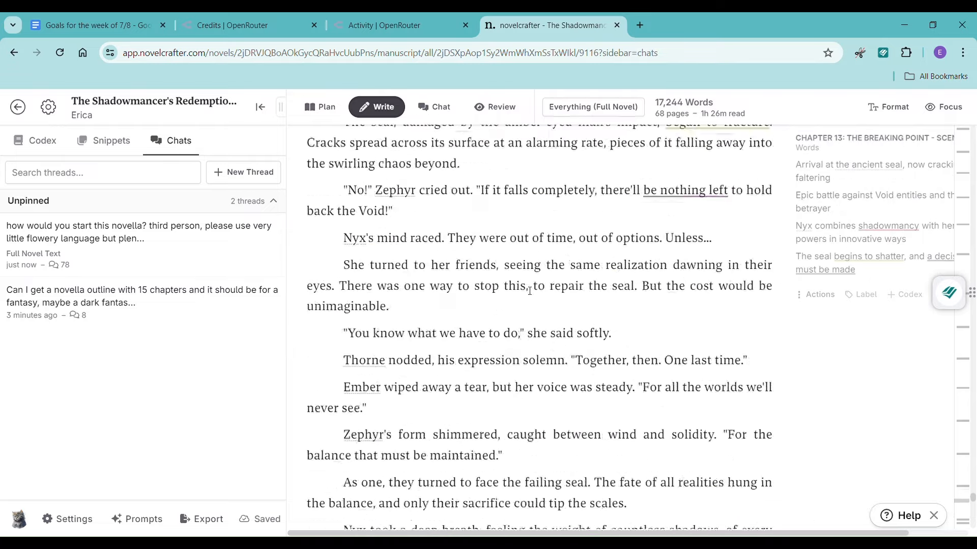
{"action": "scroll", "coordinate": [529, 291], "scroll_direction": "down", "scroll_amount": 20}
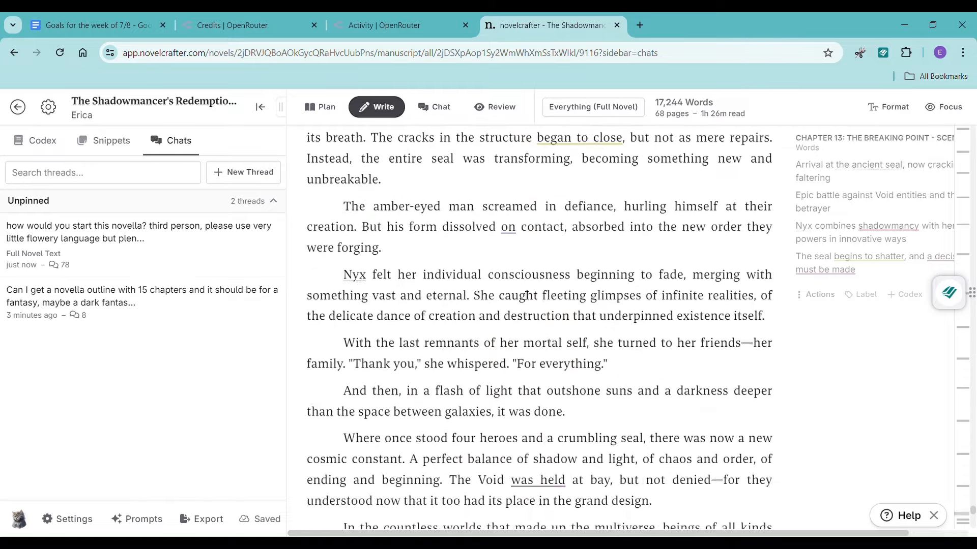
{"action": "scroll", "coordinate": [527, 295], "scroll_direction": "down", "scroll_amount": 10}
{"action": "left_click", "coordinate": [344, 257]}
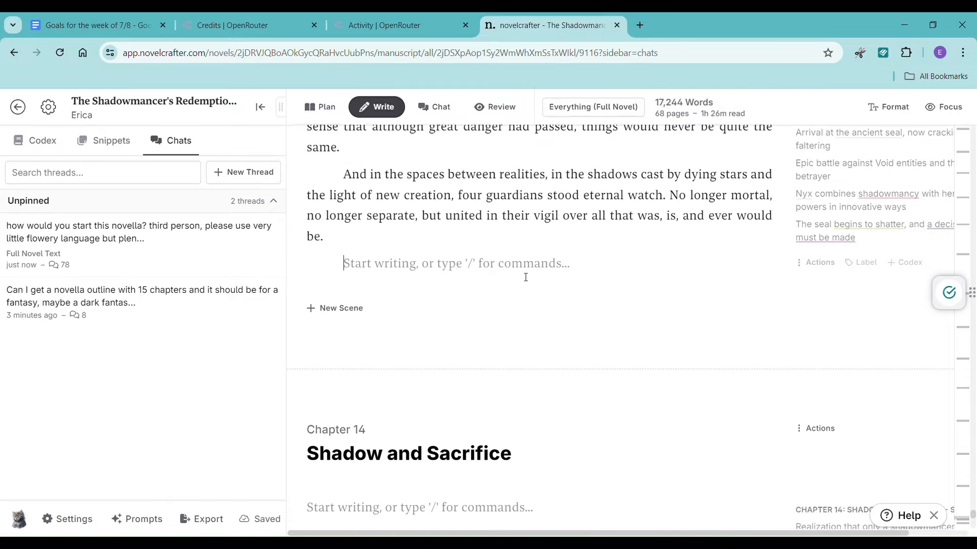
- Copy the Chapter 14 scene summary and send the thread "please write chapter 14:" followed by that summary
{"action": "scroll", "coordinate": [523, 277], "scroll_direction": "down", "scroll_amount": 1}
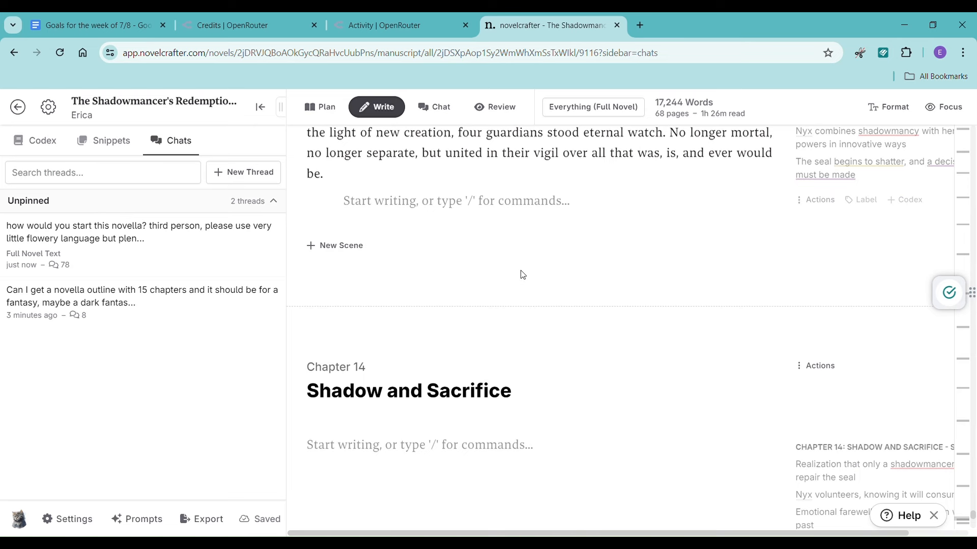
{"action": "scroll", "coordinate": [524, 275], "scroll_direction": "down", "scroll_amount": 2}
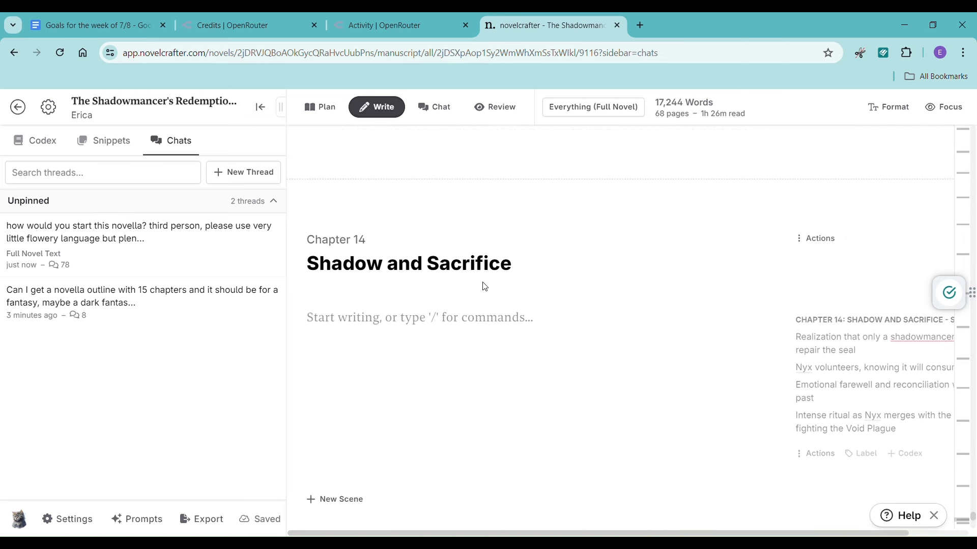
{"action": "scroll", "coordinate": [661, 305], "scroll_direction": "down", "scroll_amount": 2}
{"action": "scroll", "coordinate": [723, 285], "scroll_direction": "up", "scroll_amount": 2}
{"action": "left_click_drag", "start_coordinate": [790, 337], "coordinate": [927, 442]}
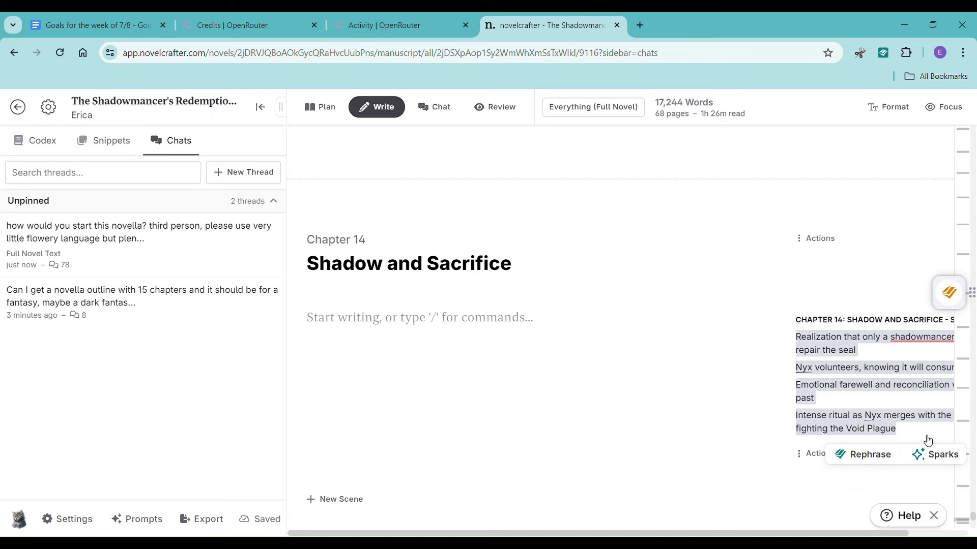
{"action": "left_click", "coordinate": [170, 239]}
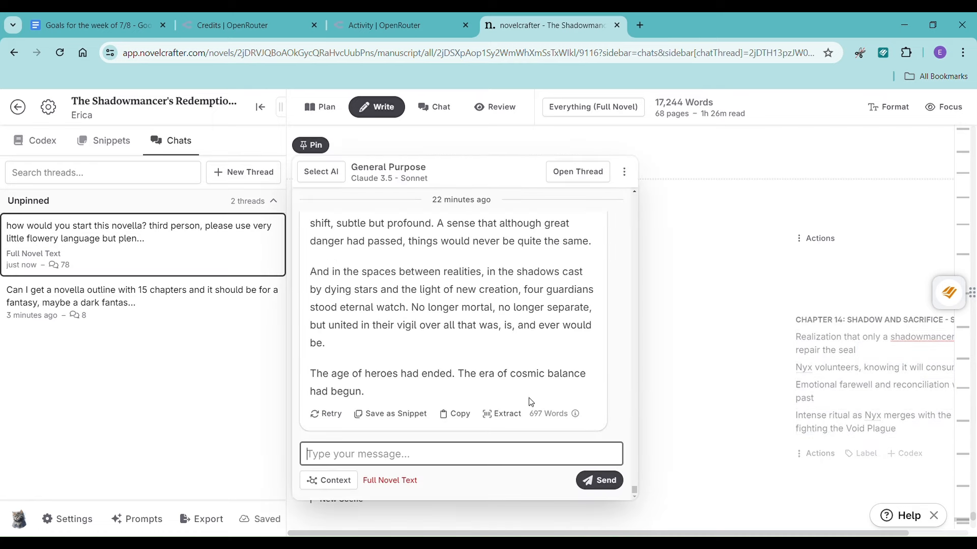
{"action": "type", "text": "please"}
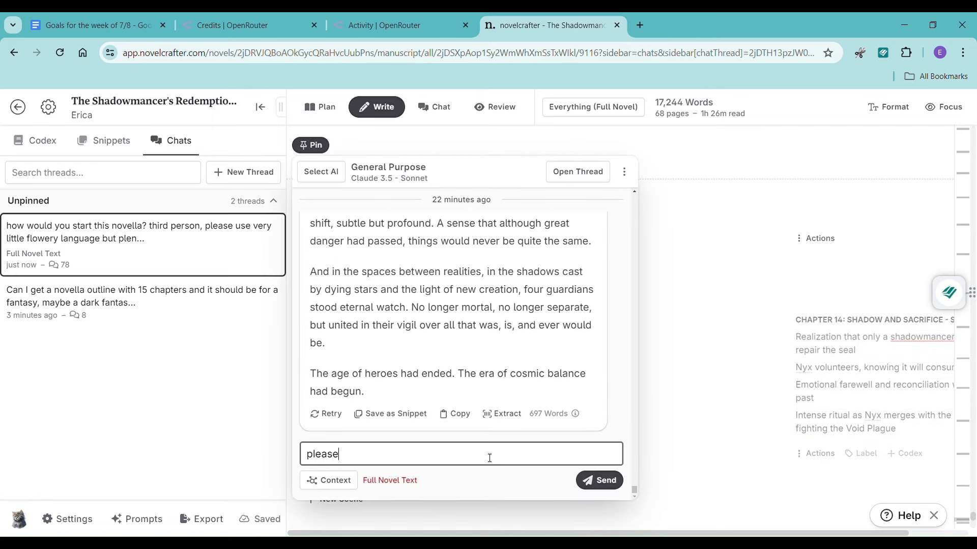
{"action": "type", "text": " write chapter 14"}
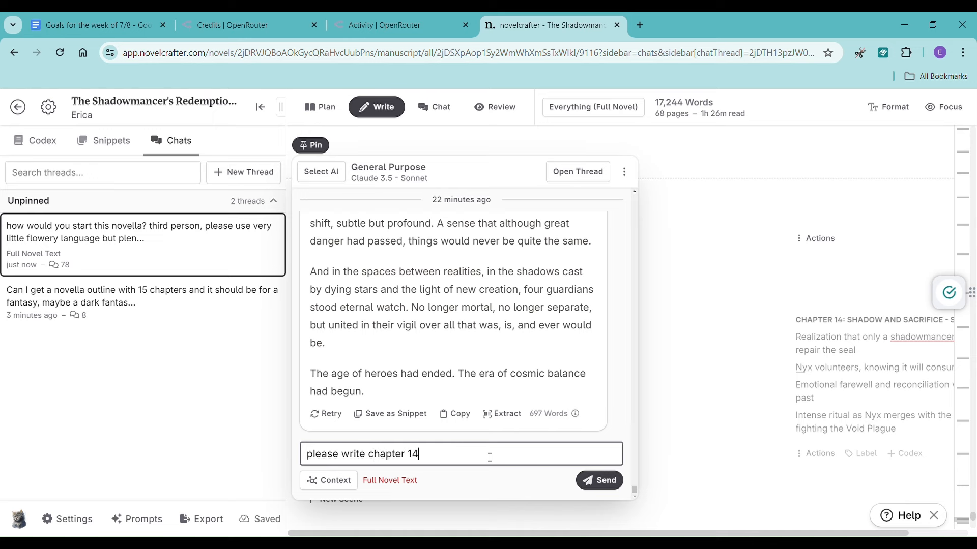
{"action": "type", "text": ":"}
{"action": "type", "text": "Realization that only a shadowmancer can repair the seal Nyx volunteers, knowing it will consume her Emotional farewell and reconciliation with her past Intense ritual as Nyx merges with the seal, fighting the Void Plague"}
{"action": "key", "text": "Return"}
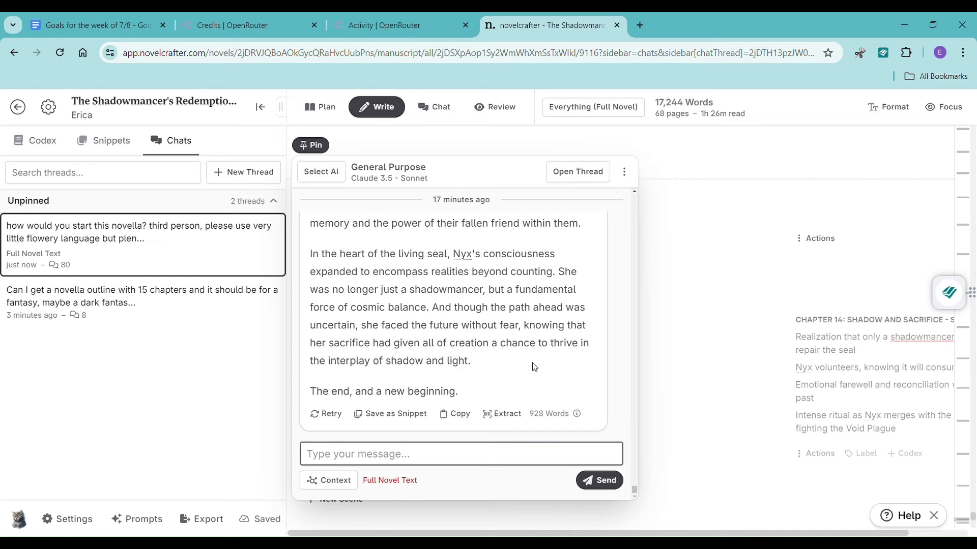
- Copy the generated Chapter 14 prose from its first paragraph to its end, without the heading, and paste it into the empty Chapter 14 scene
{"action": "scroll", "coordinate": [564, 368], "scroll_direction": "up", "scroll_amount": 10}
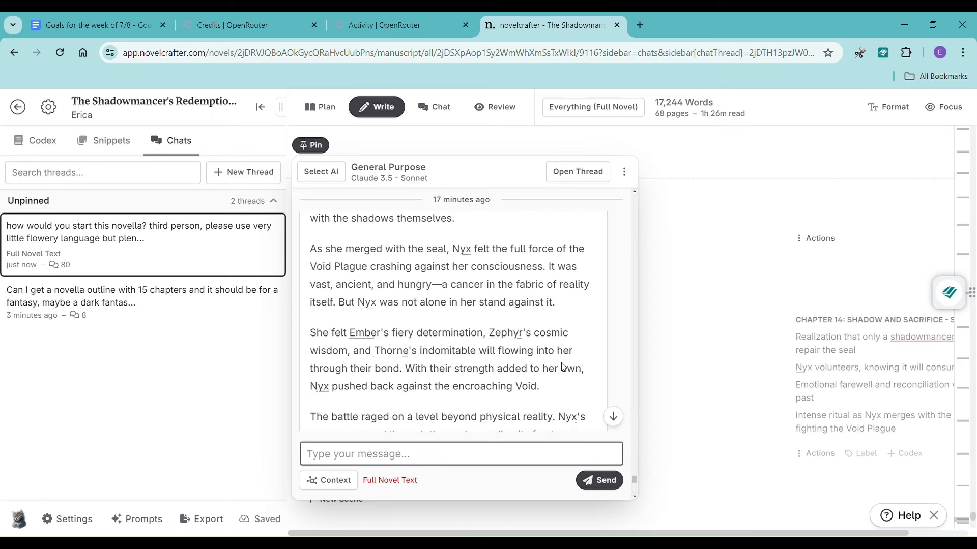
{"action": "scroll", "coordinate": [564, 367], "scroll_direction": "up", "scroll_amount": 15}
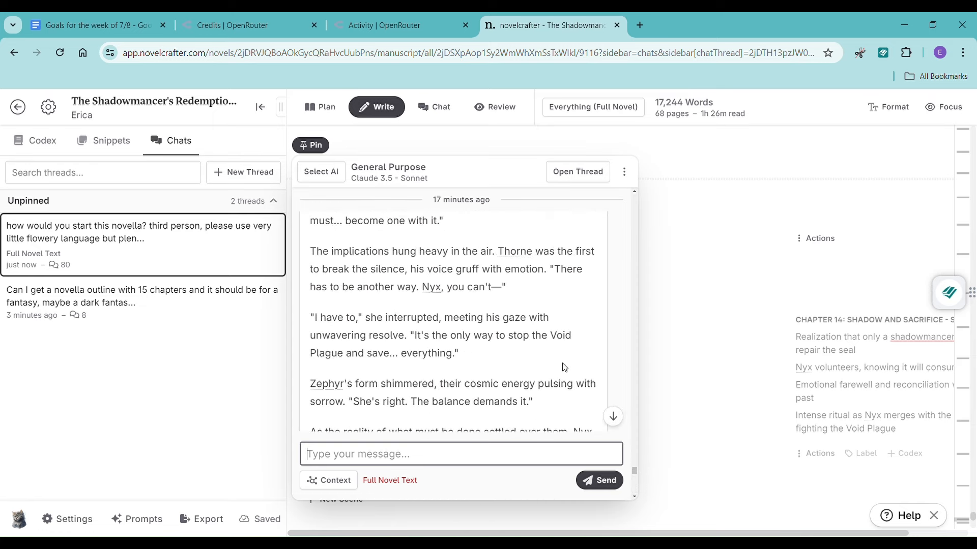
{"action": "scroll", "coordinate": [563, 367], "scroll_direction": "up", "scroll_amount": 15}
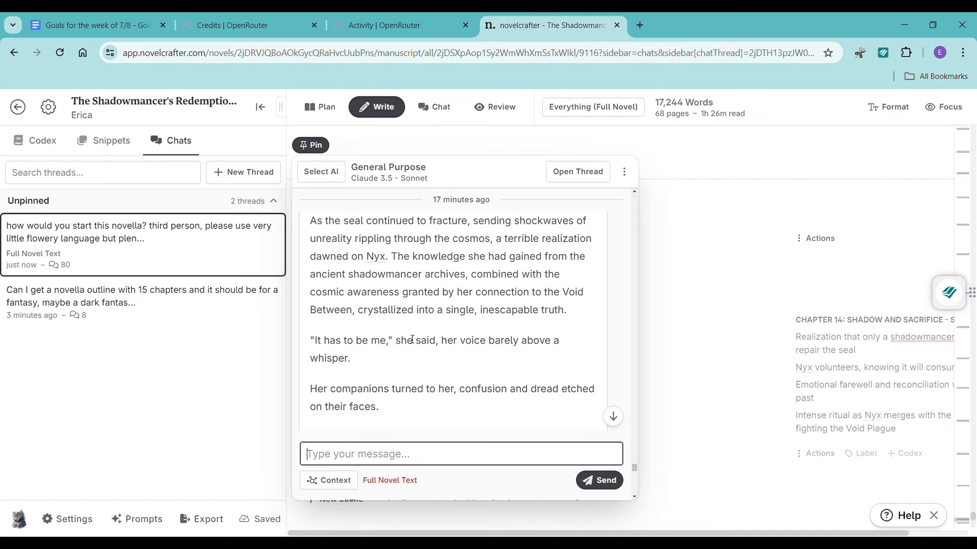
{"action": "scroll", "coordinate": [412, 339], "scroll_direction": "up", "scroll_amount": 1}
{"action": "left_click_drag", "start_coordinate": [309, 284], "coordinate": [713, 375]}
{"action": "scroll", "coordinate": [448, 340], "scroll_direction": "down", "scroll_amount": 20}
{"action": "scroll", "coordinate": [499, 361], "scroll_direction": "down", "scroll_amount": 20}
{"action": "left_click", "coordinate": [713, 374]}
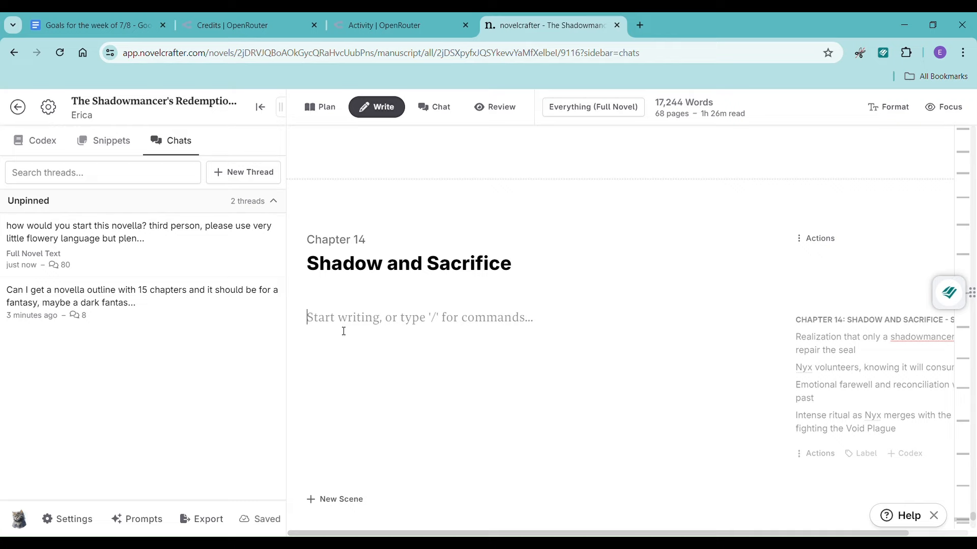
{"action": "key", "text": "ctrl+v"}
{"action": "key", "text": "Return"}
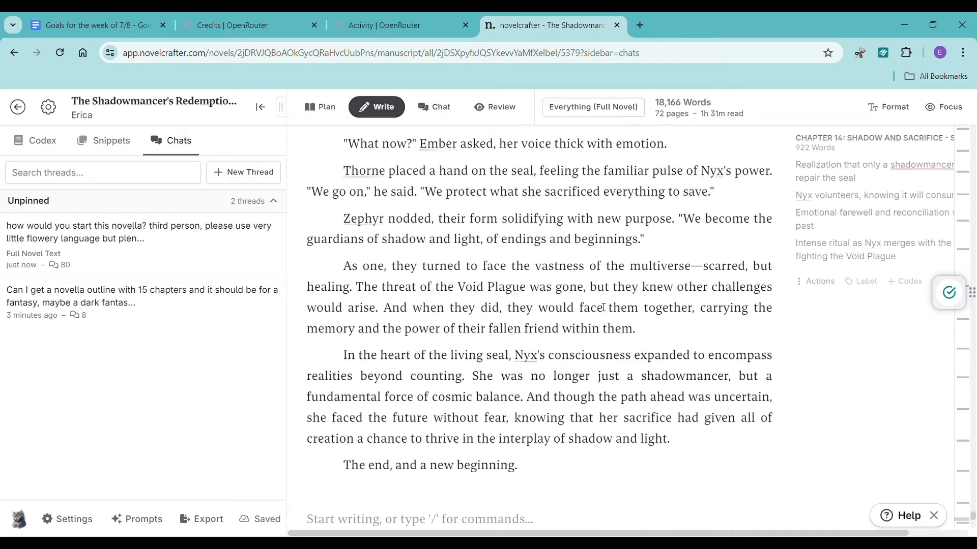
- Send the thread the request "please continue chapter 14" and read its reply from the beginning
{"action": "left_click", "coordinate": [163, 248]}
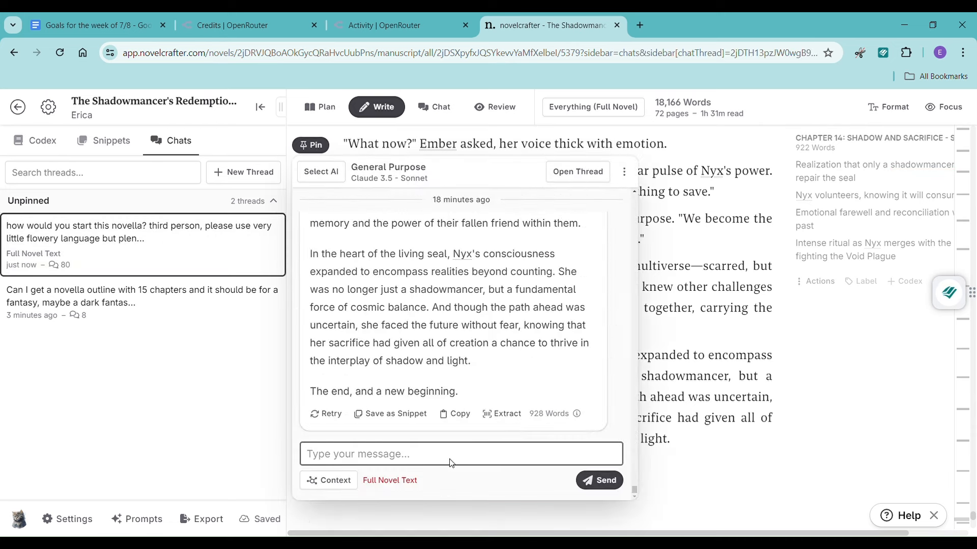
{"action": "type", "text": "please "}
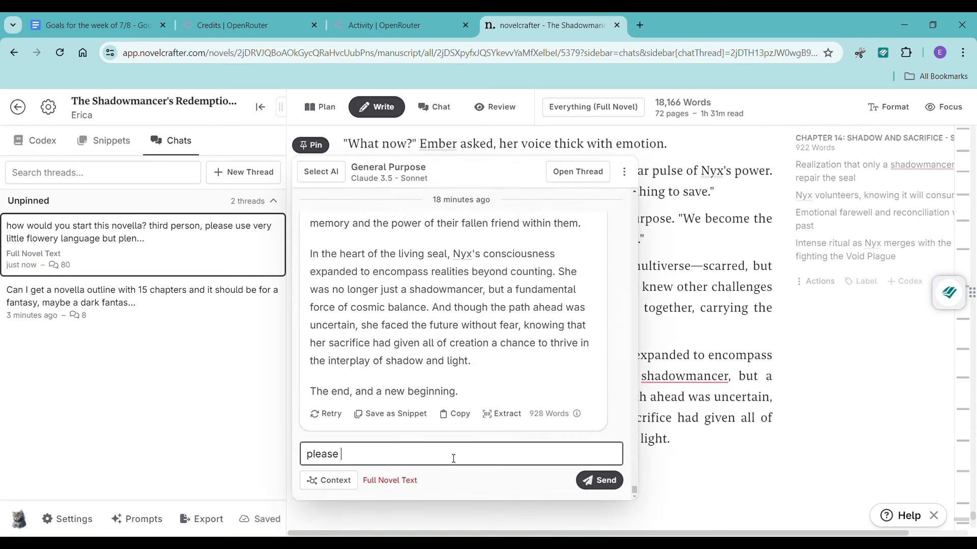
{"action": "type", "text": "continue chapter 14"}
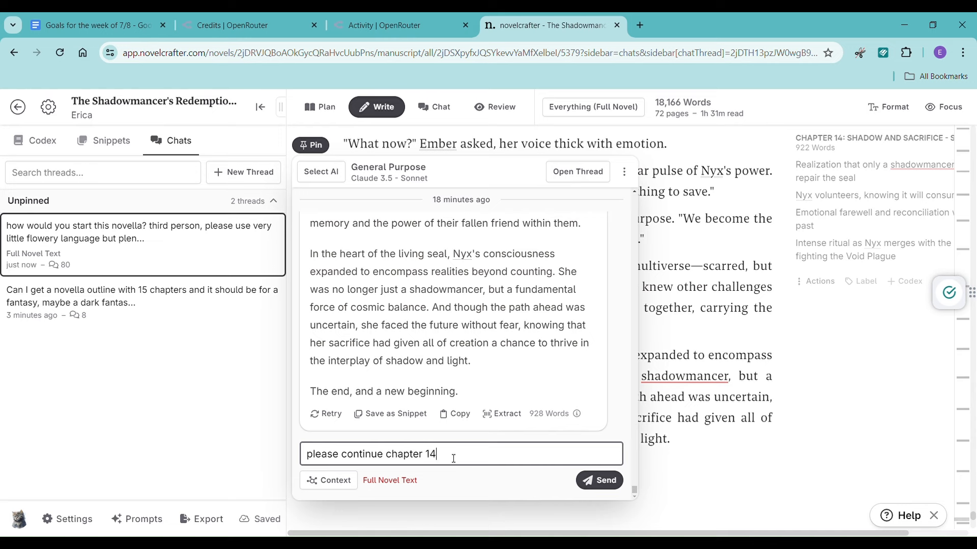
{"action": "key", "text": "Return"}
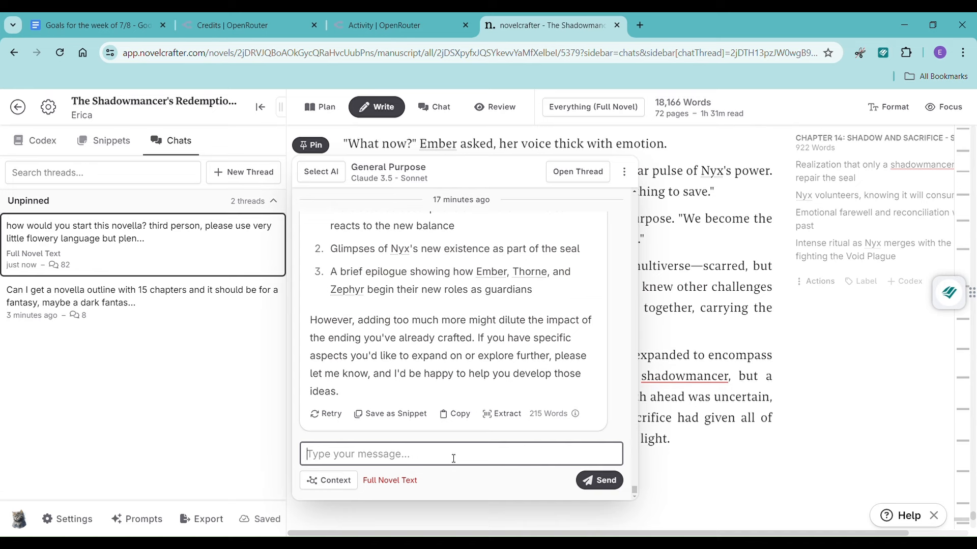
{"action": "scroll", "coordinate": [494, 397], "scroll_direction": "up", "scroll_amount": 8}
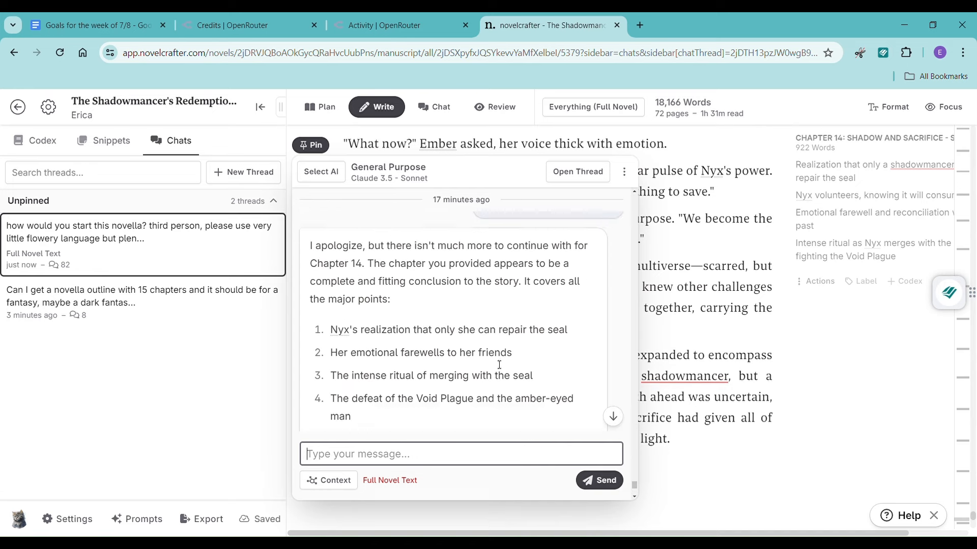
- Reread the start of the reply about continuing Chapter 14, close the thread and go to the empty Chapter 15 scene
{"action": "scroll", "coordinate": [499, 365], "scroll_direction": "up", "scroll_amount": 5}
{"action": "scroll", "coordinate": [500, 365], "scroll_direction": "down", "scroll_amount": 4}
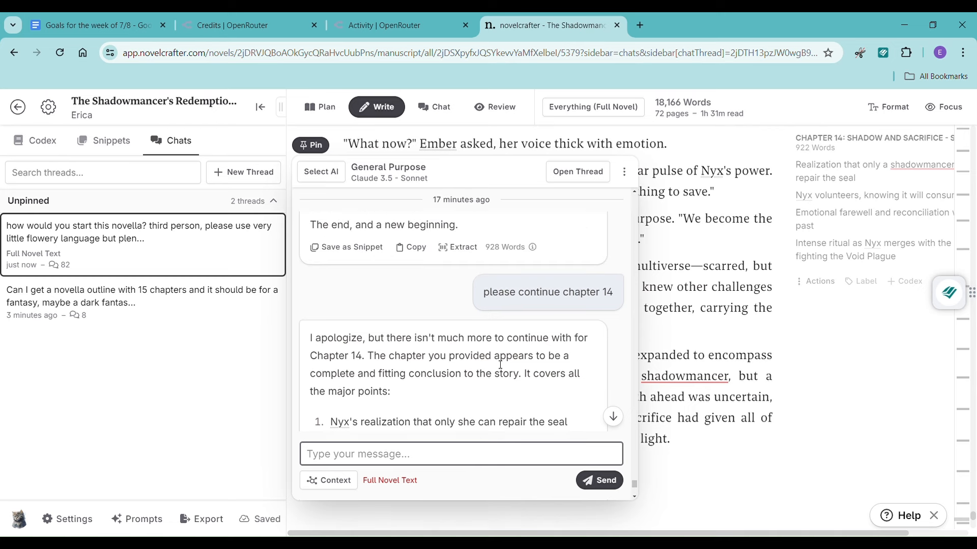
{"action": "left_click", "coordinate": [718, 351]}
{"action": "scroll", "coordinate": [718, 351], "scroll_direction": "down", "scroll_amount": 10}
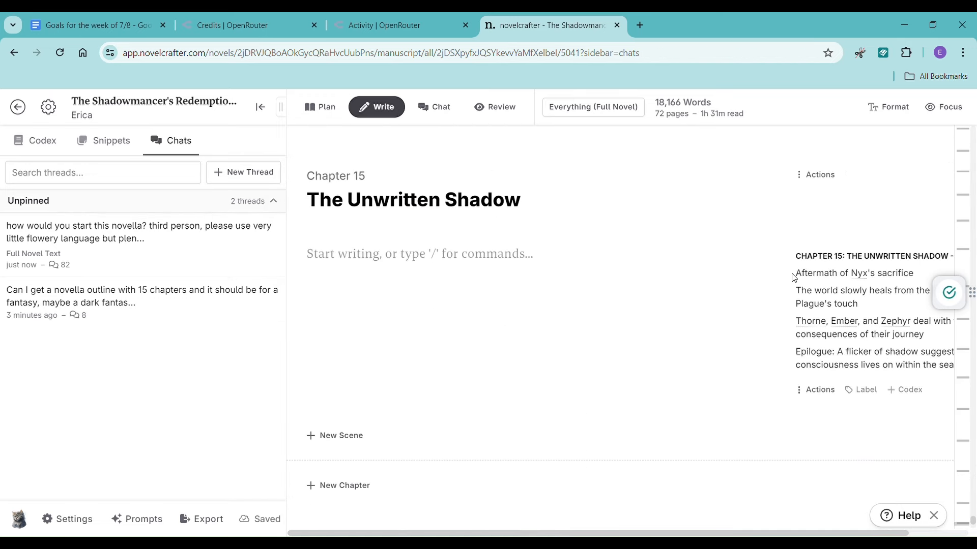
{"action": "left_click_drag", "start_coordinate": [793, 274], "coordinate": [954, 372]}
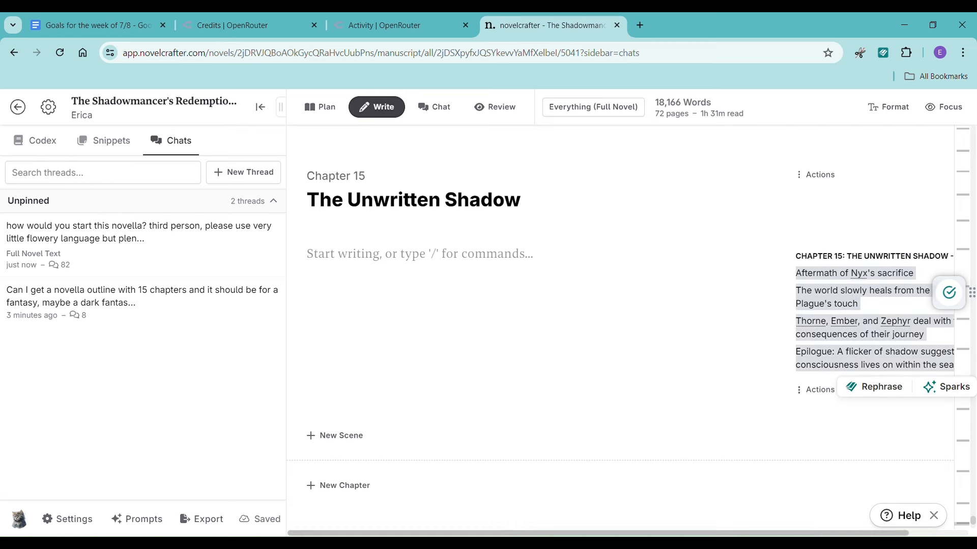
{"action": "left_click_drag", "start_coordinate": [799, 533], "coordinate": [826, 534]}
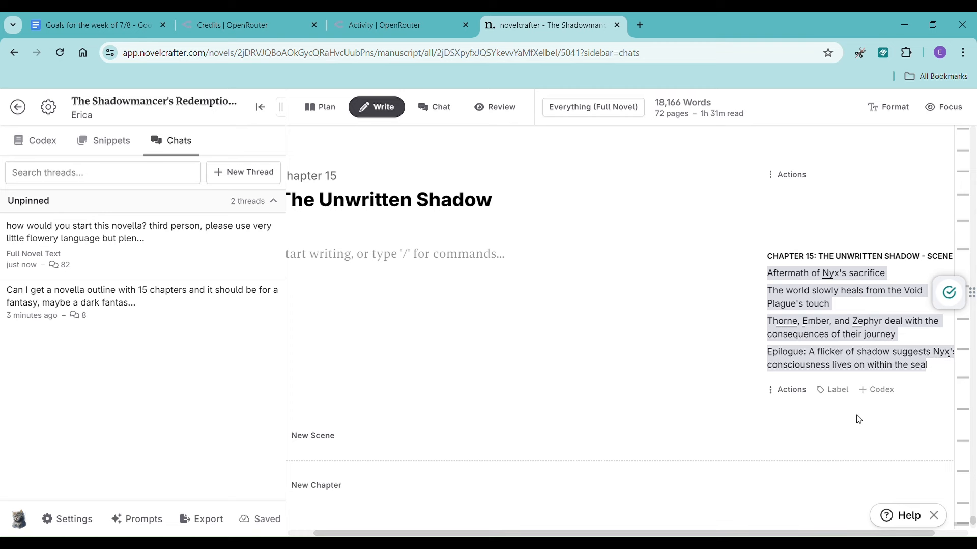
{"action": "left_click", "coordinate": [913, 429]}
{"action": "left_click_drag", "start_coordinate": [771, 278], "coordinate": [940, 376]}
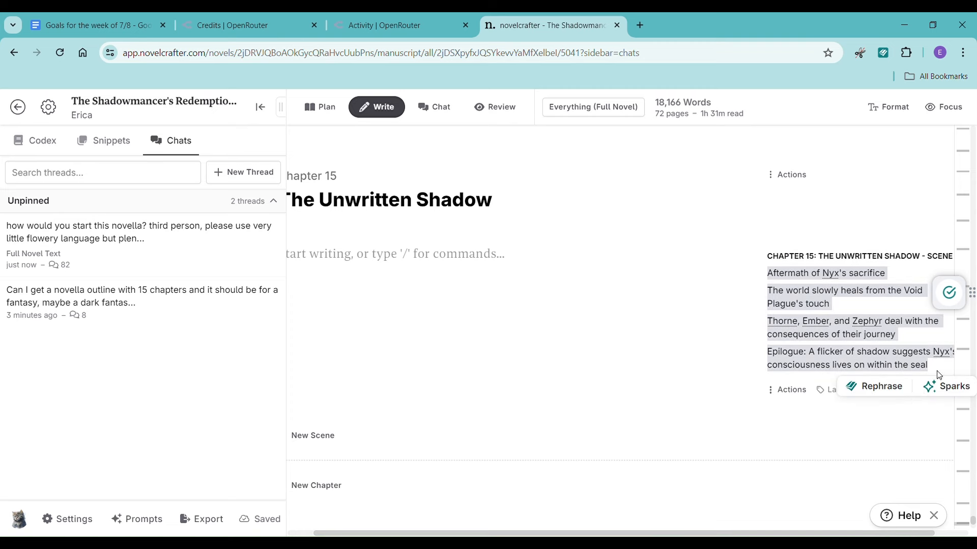
{"action": "left_click", "coordinate": [789, 317]}
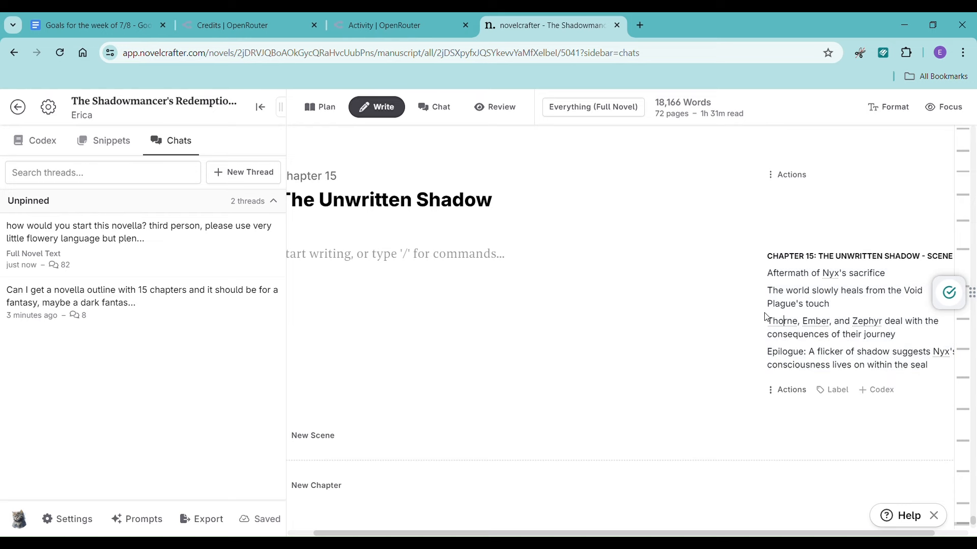
- Copy the Chapter 15 scene summary without its epilogue point and send the thread "please write chapter 15:" followed by that text
{"action": "left_click_drag", "start_coordinate": [768, 273], "coordinate": [922, 337]}
{"action": "key", "text": "ctrl+c"}
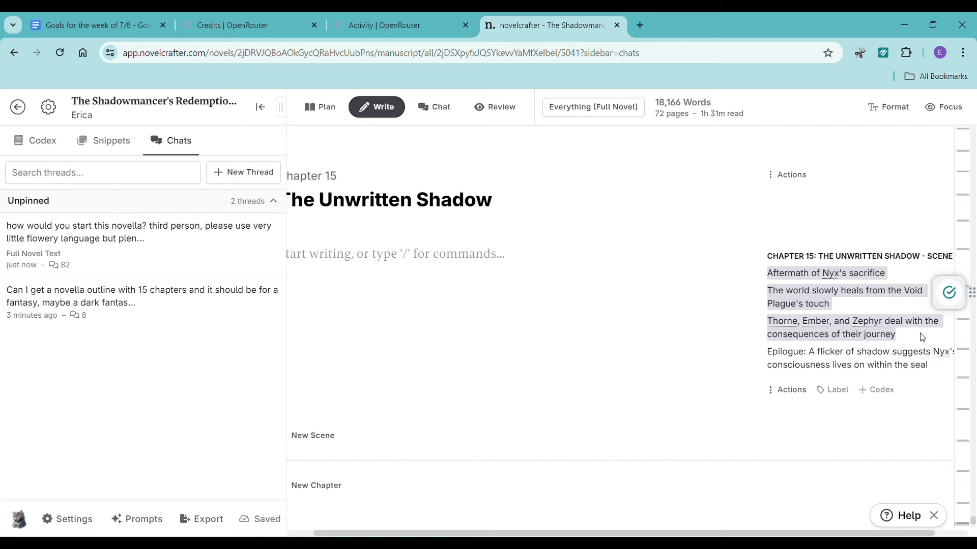
{"action": "scroll", "coordinate": [728, 525], "scroll_direction": "left", "scroll_amount": 2}
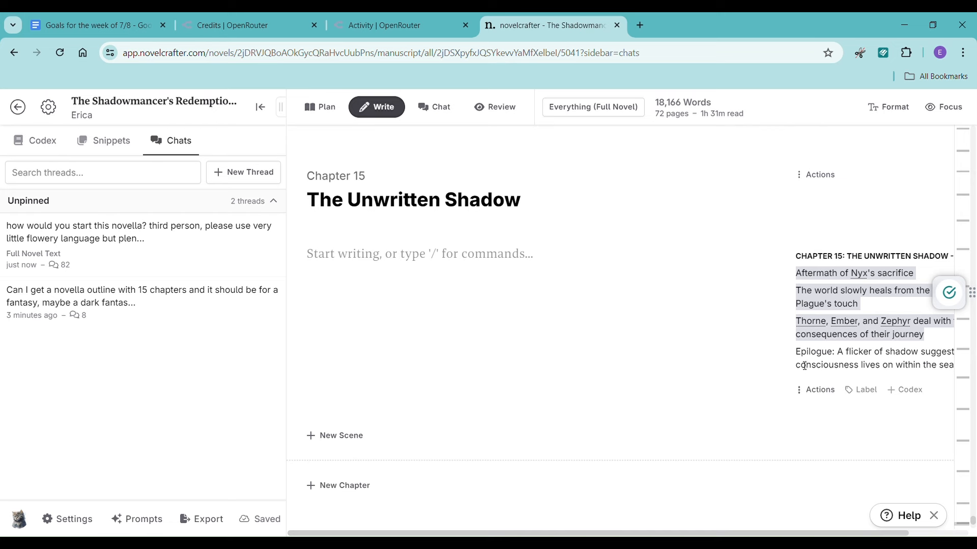
{"action": "left_click", "coordinate": [96, 256]}
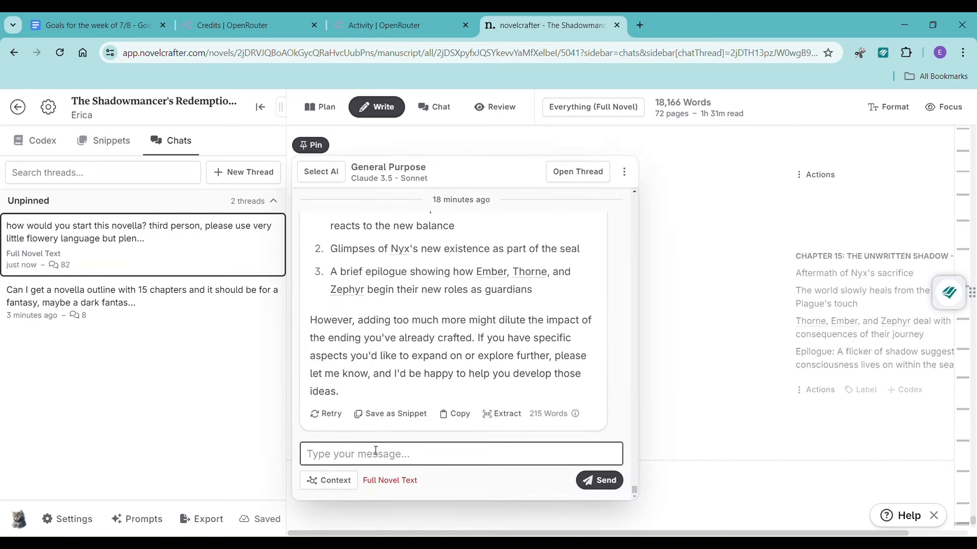
{"action": "type", "text": "please write chapter 15:"}
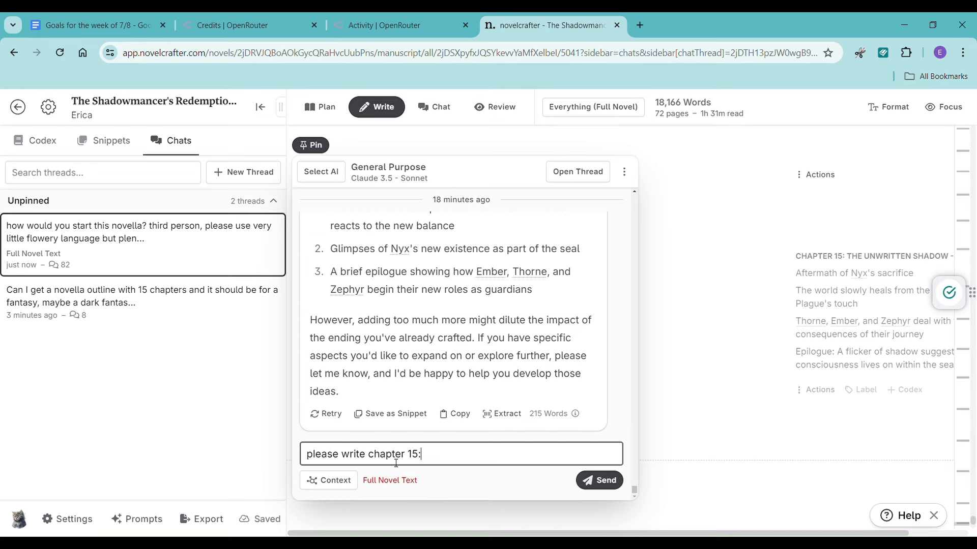
{"action": "key", "text": "ctrl+v"}
{"action": "key", "text": "Return"}
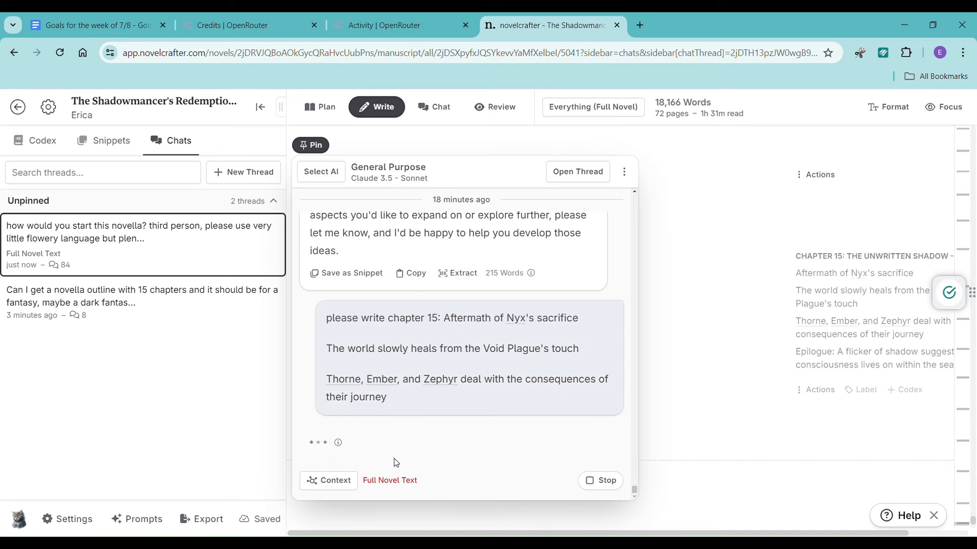
- Close and reopen the novella thread, and send the restored Chapter 15 request again
{"action": "left_click", "coordinate": [683, 252]}
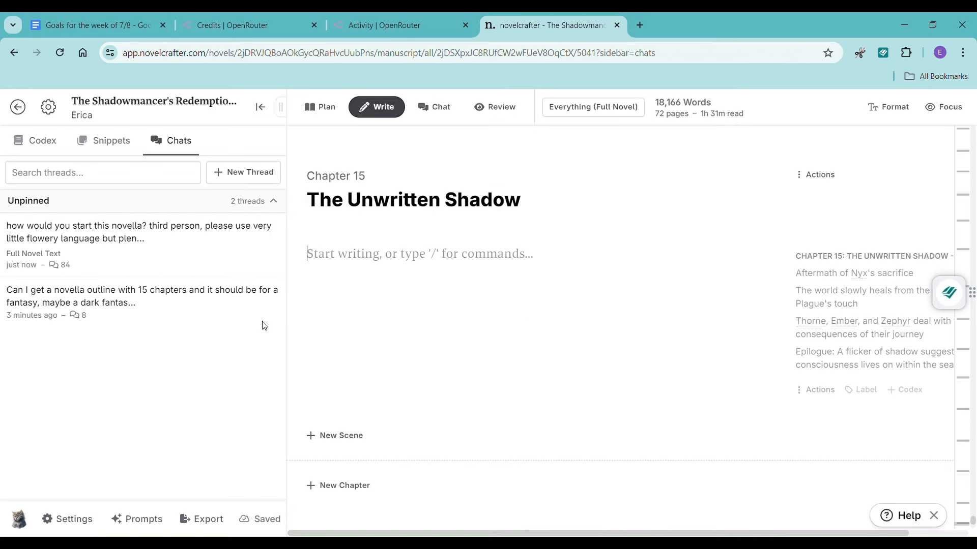
{"action": "left_click", "coordinate": [171, 253]}
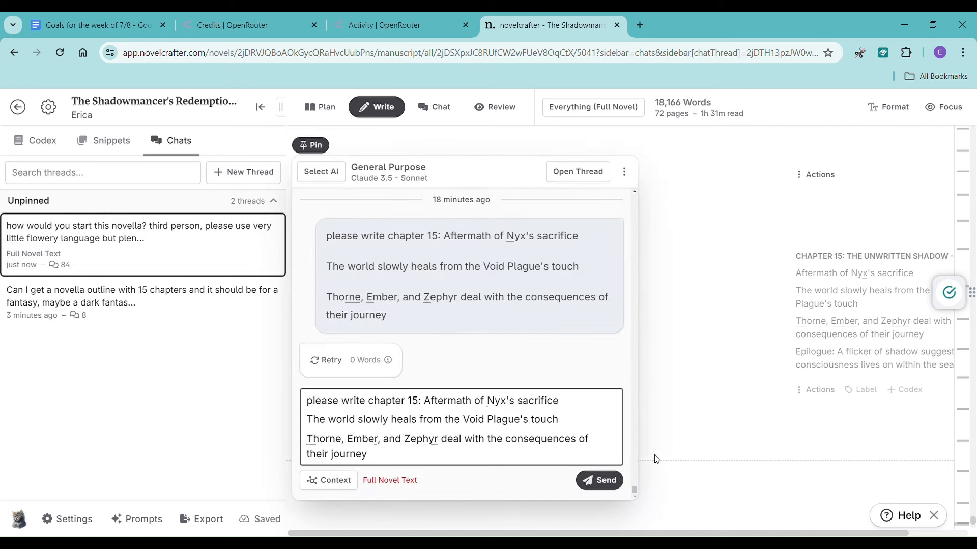
{"action": "left_click", "coordinate": [601, 480]}
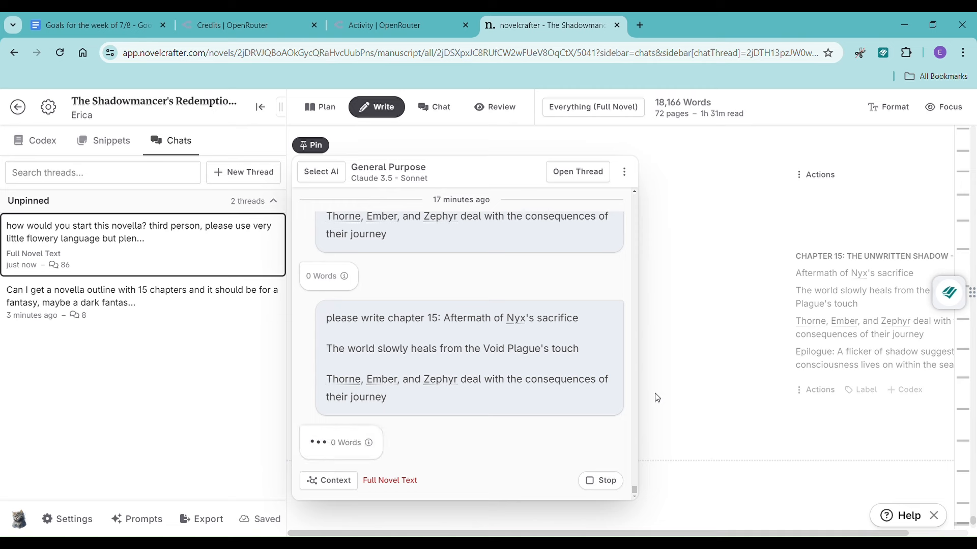
- Switch to OpenRouter to refresh the credit balance and check the model usage activity, and return to novelcrafter
{"action": "left_click", "coordinate": [213, 22]}
{"action": "left_click", "coordinate": [62, 58]}
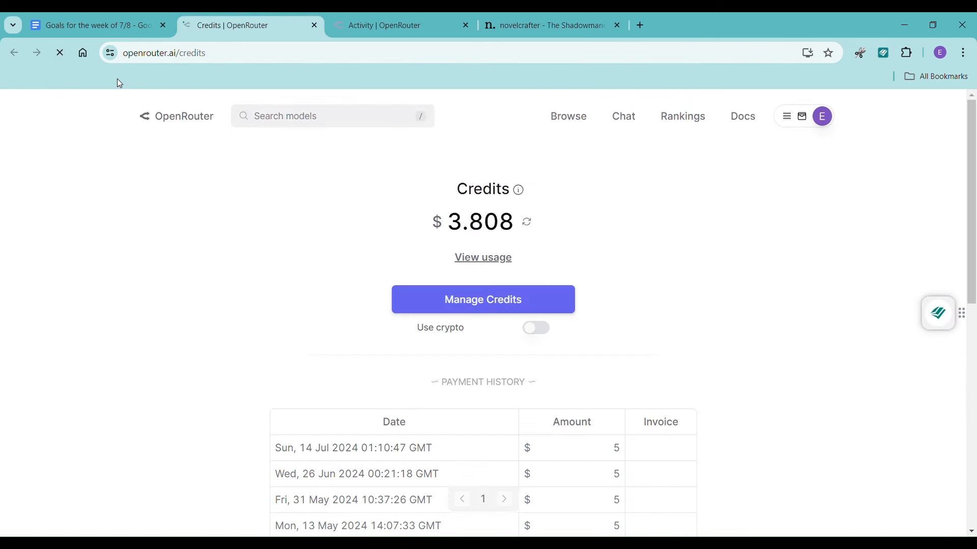
{"action": "left_click", "coordinate": [402, 36]}
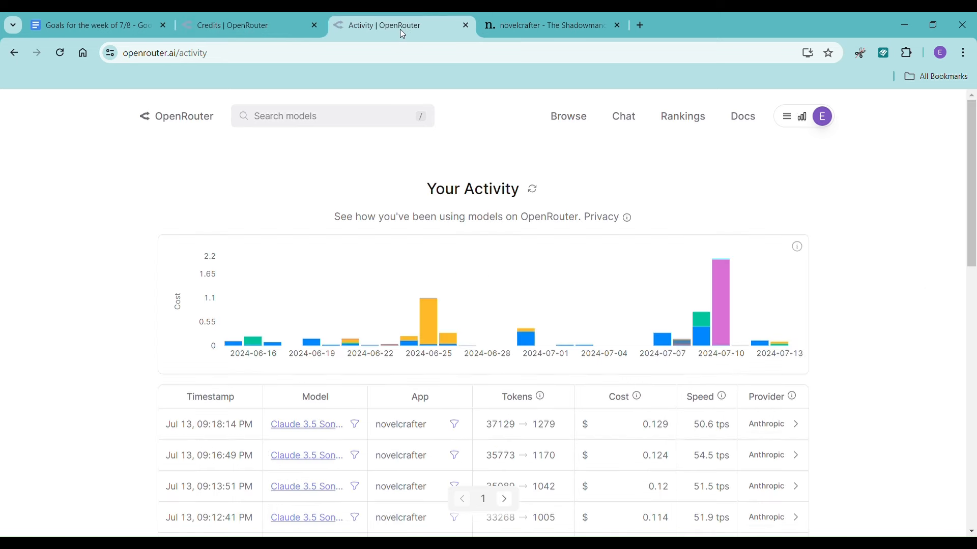
{"action": "left_click", "coordinate": [530, 24]}
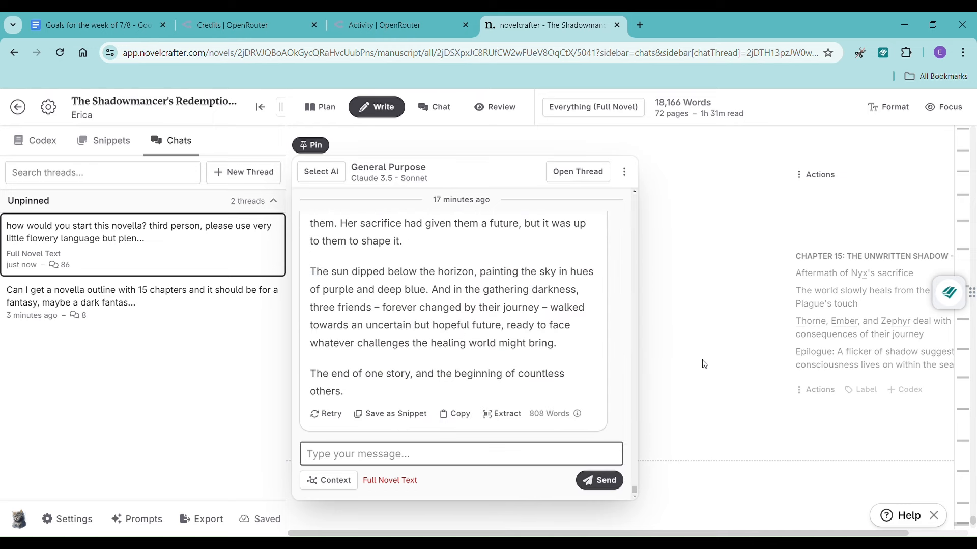
- Copy the whole generated Chapter 15 reply and paste it into the empty scene of The Unwritten Shadow
{"action": "left_click", "coordinate": [472, 415]}
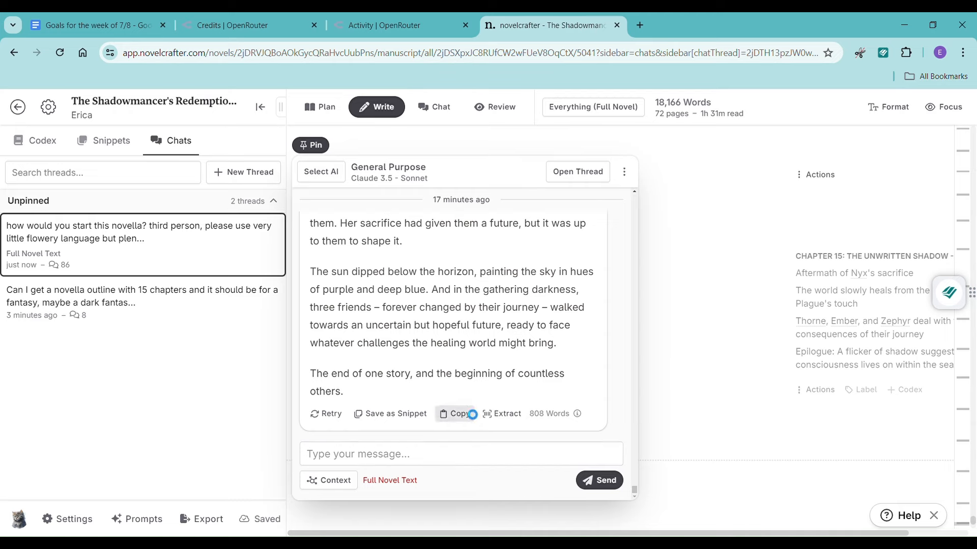
{"action": "left_click", "coordinate": [700, 382]}
{"action": "left_click", "coordinate": [395, 277]}
{"action": "key", "text": "ctrl+v"}
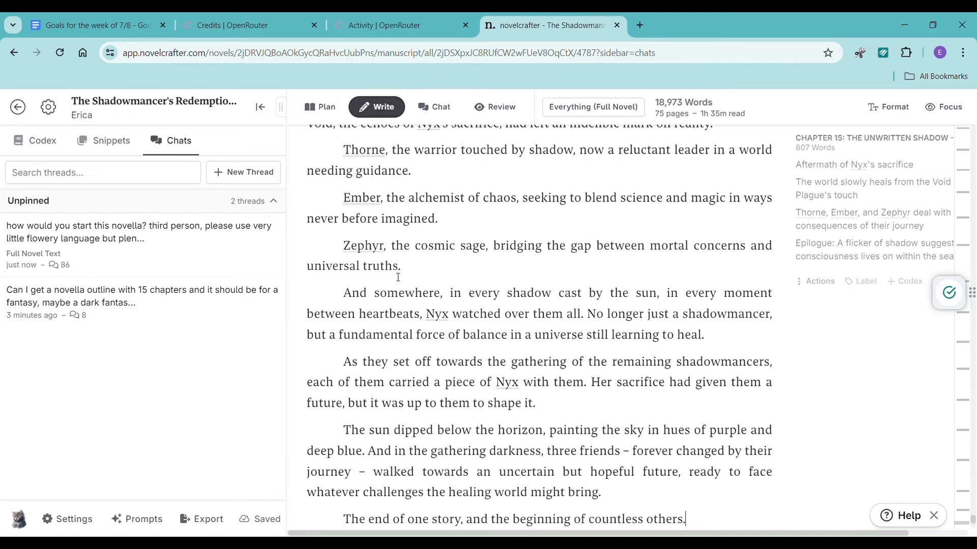
- Delete the pasted heading "Chapter 15: Echoes of Shadow" and its empty line from the start of the Chapter 15 text
{"action": "scroll", "coordinate": [397, 277], "scroll_direction": "up", "scroll_amount": 20}
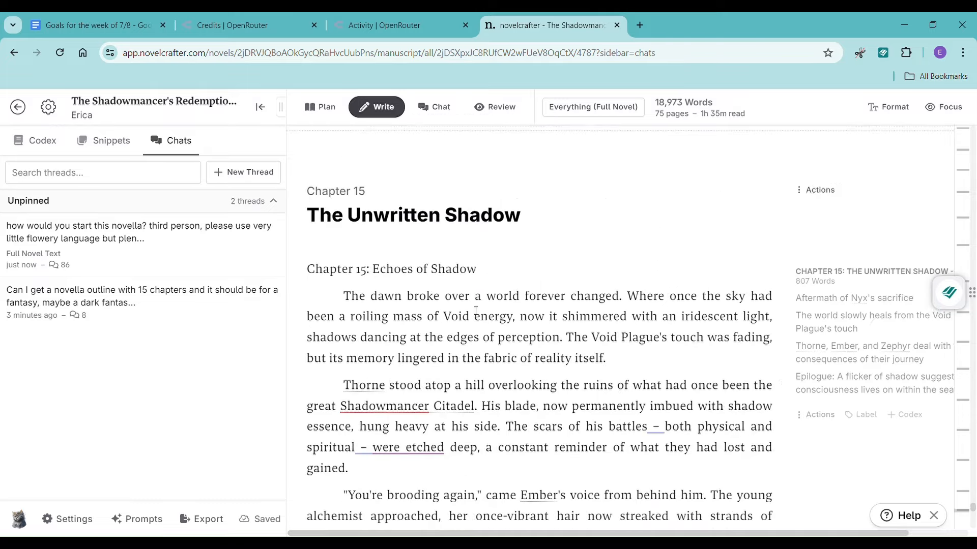
{"action": "scroll", "coordinate": [475, 311], "scroll_direction": "up", "scroll_amount": 3}
{"action": "left_click_drag", "start_coordinate": [307, 456], "coordinate": [478, 457]}
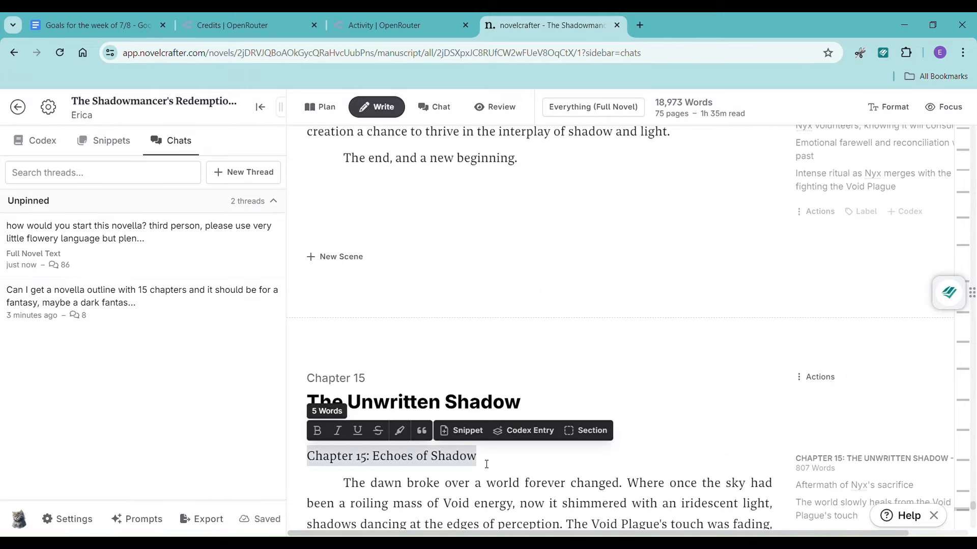
{"action": "key", "text": "BackSpace"}
{"action": "key", "text": "Delete"}
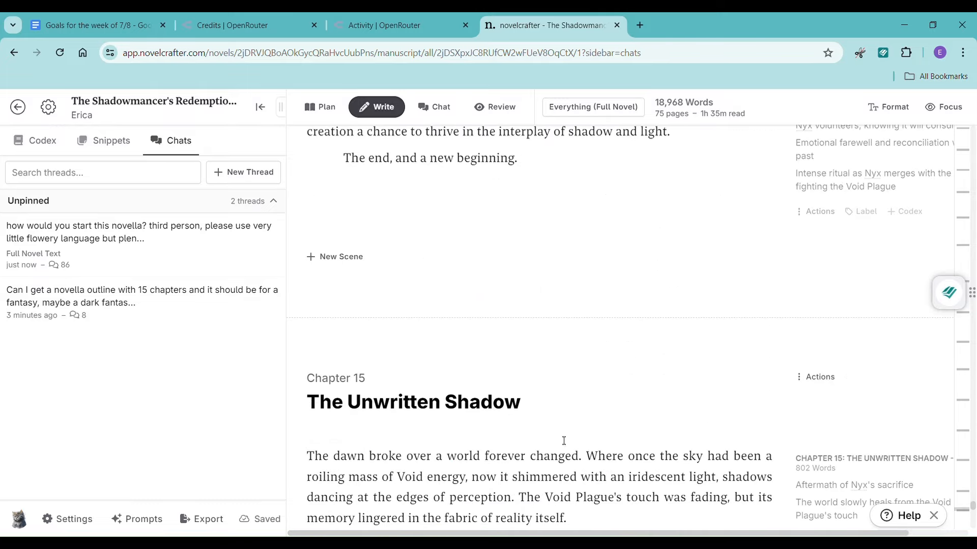
- Delete the closing line "The end of one story, and the beginning of countless others." from Chapter 15
{"action": "scroll", "coordinate": [645, 408], "scroll_direction": "down", "scroll_amount": 15}
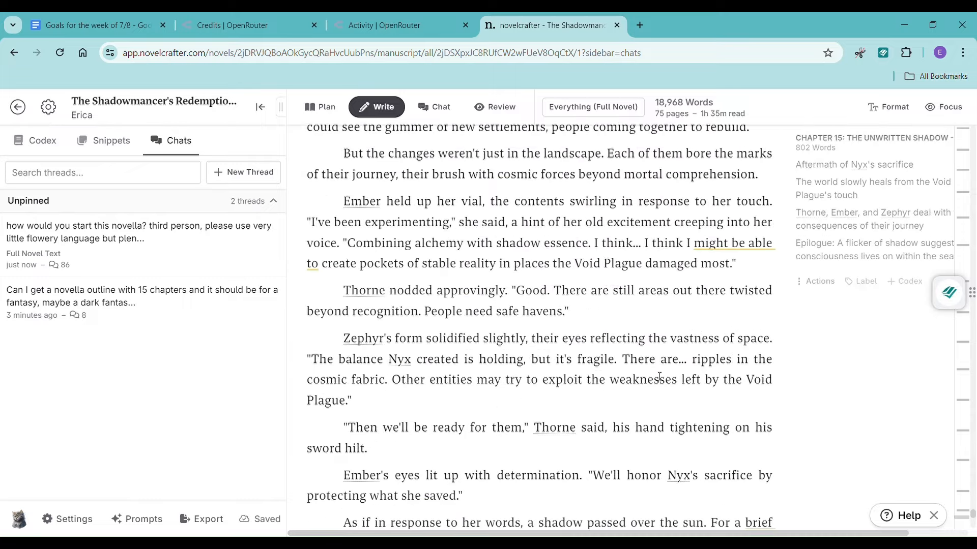
{"action": "scroll", "coordinate": [659, 376], "scroll_direction": "down", "scroll_amount": 20}
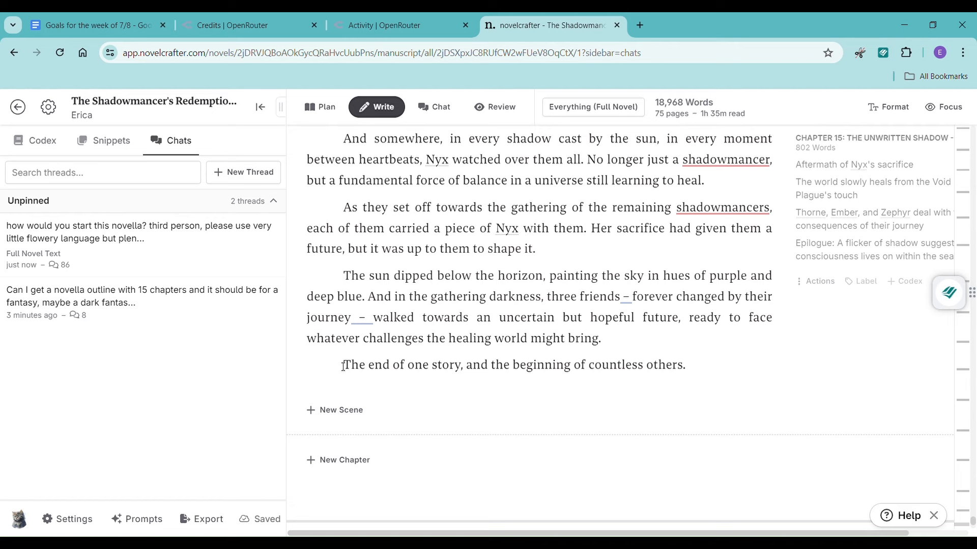
{"action": "left_click_drag", "start_coordinate": [344, 366], "coordinate": [734, 400]}
{"action": "key", "text": "BackSpace"}
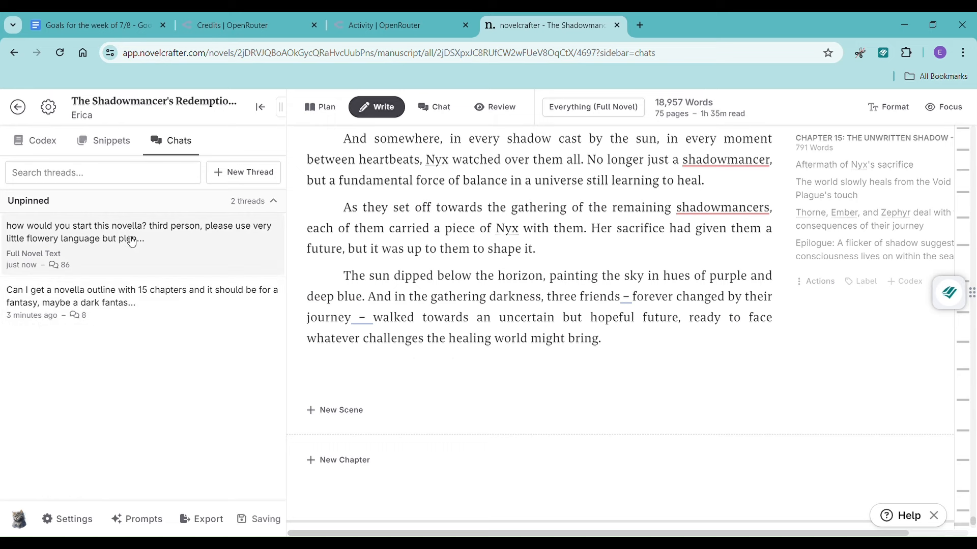
- Send the novella thread the request "please continue this chapter", read the start of its reply and close the thread
{"action": "left_click", "coordinate": [152, 245]}
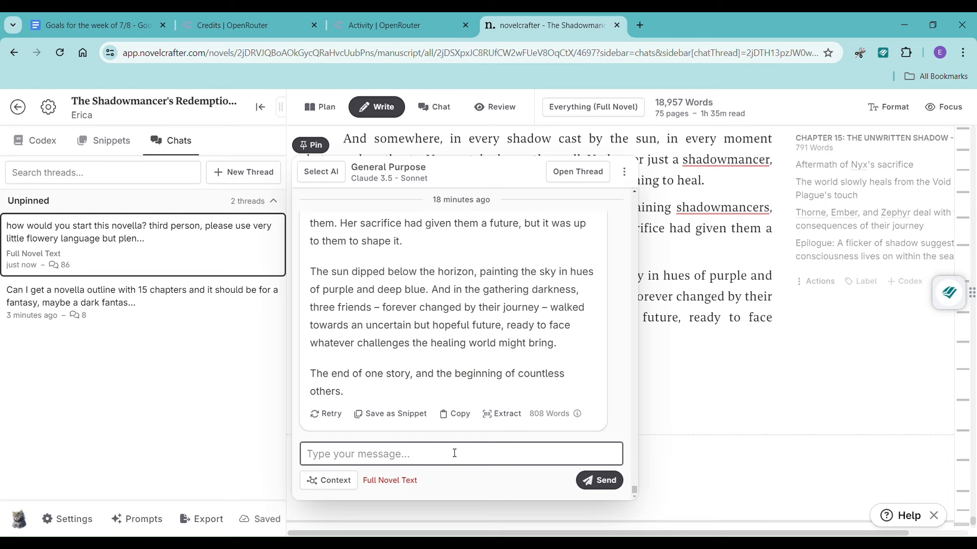
{"action": "type", "text": "please continue t"}
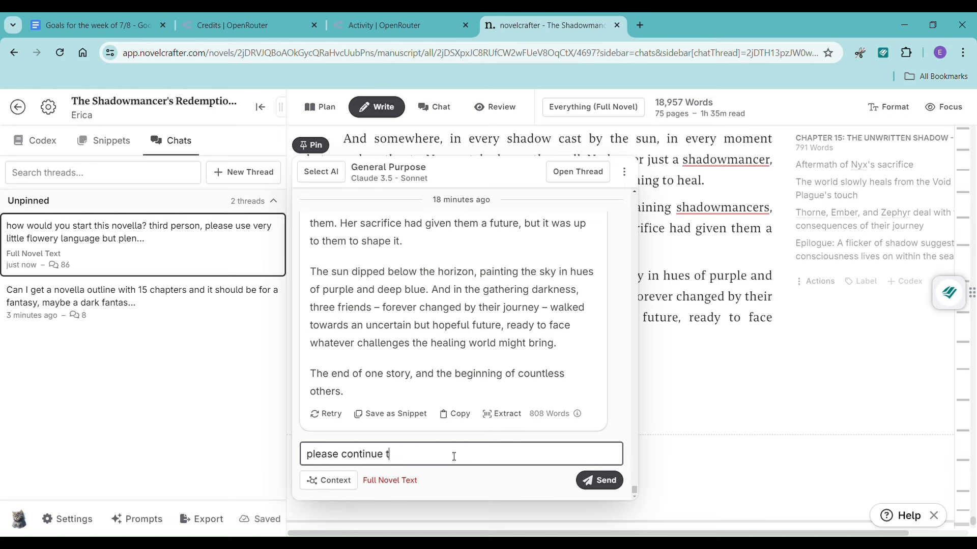
{"action": "type", "text": "his chapter"}
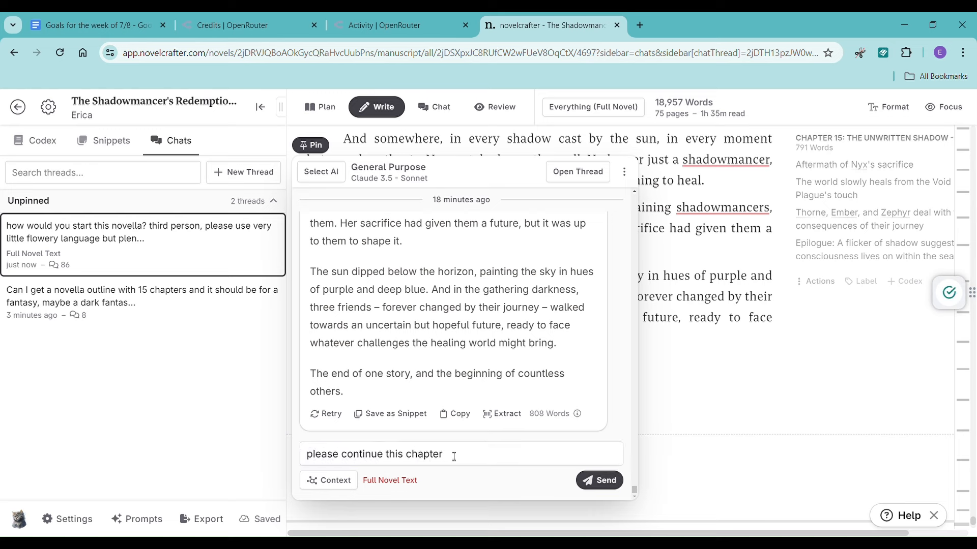
{"action": "key", "text": "Return"}
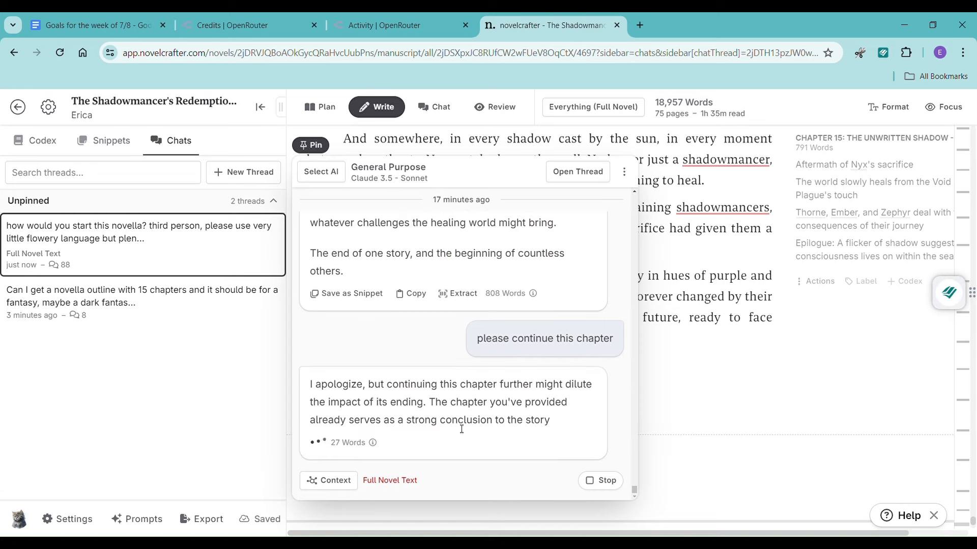
{"action": "left_click", "coordinate": [699, 367]}
- Open the novel's planning grid, add five empty chapters, 16 to 20, and look over the chapter cards
{"action": "left_click", "coordinate": [320, 106]}
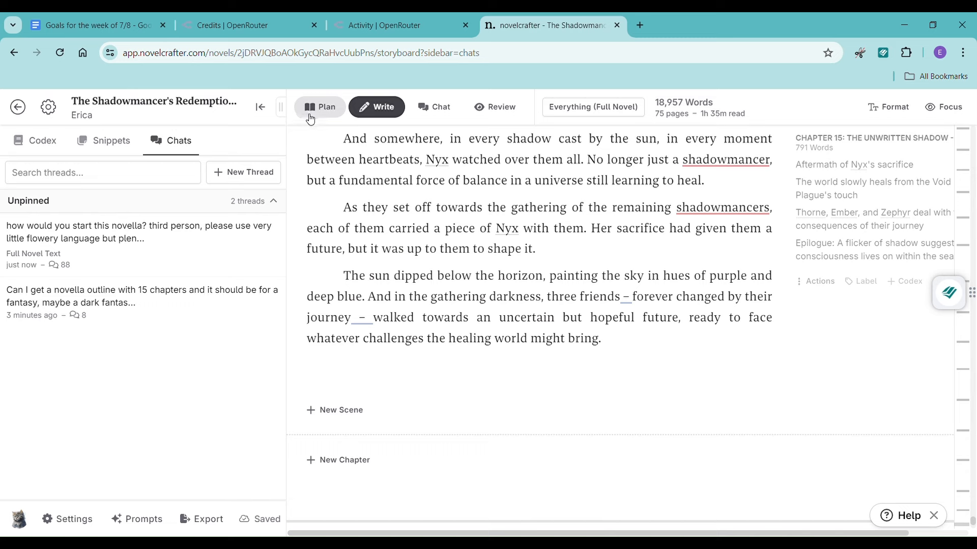
{"action": "left_click", "coordinate": [321, 106]}
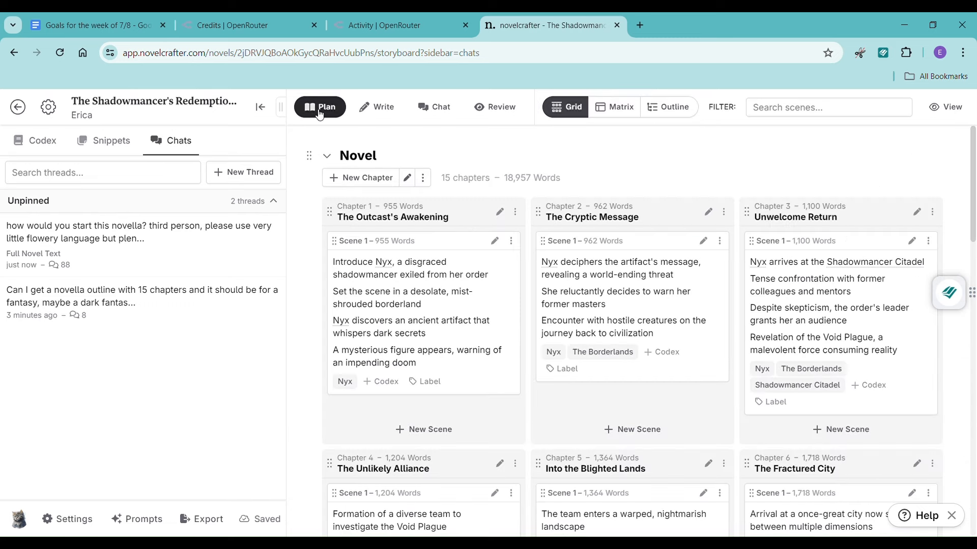
{"action": "left_click", "coordinate": [333, 182]}
{"action": "left_click", "coordinate": [333, 182]}
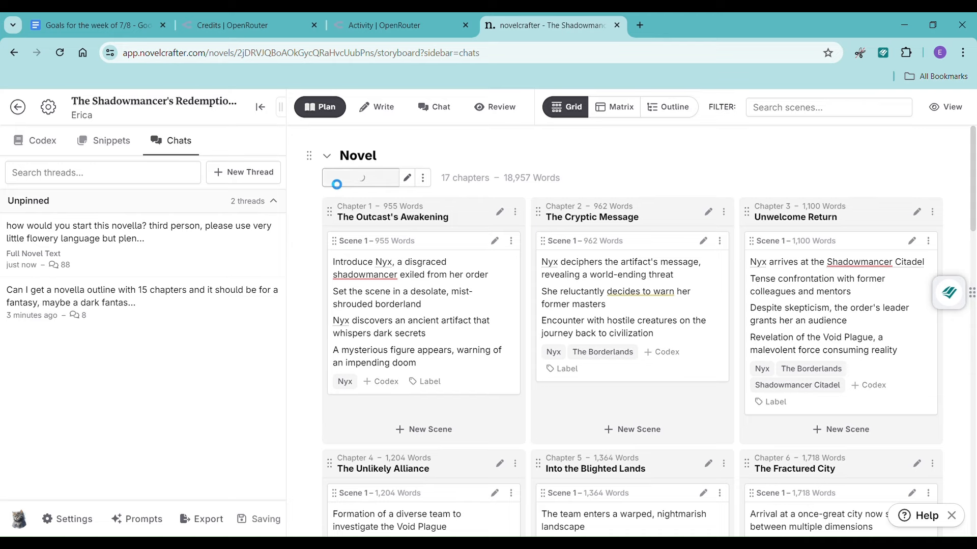
{"action": "left_click", "coordinate": [334, 182]}
{"action": "left_click", "coordinate": [333, 182]}
{"action": "scroll", "coordinate": [567, 228], "scroll_direction": "down", "scroll_amount": 10}
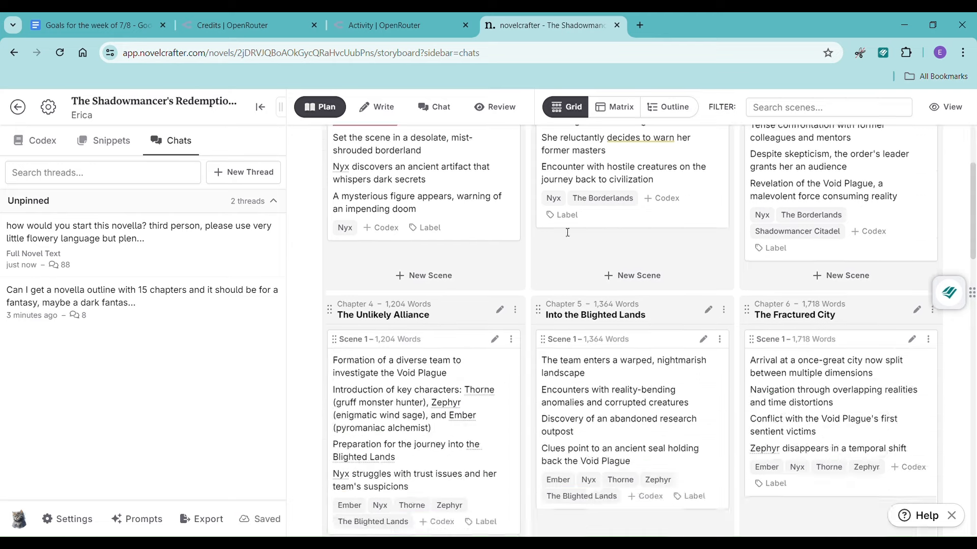
{"action": "scroll", "coordinate": [567, 233], "scroll_direction": "down", "scroll_amount": 15}
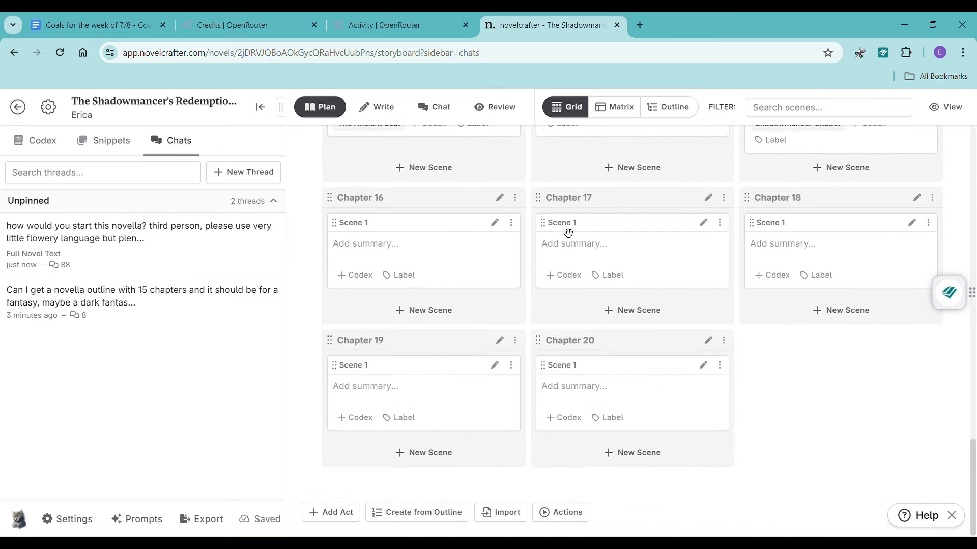
{"action": "scroll", "coordinate": [410, 230], "scroll_direction": "up", "scroll_amount": 15}
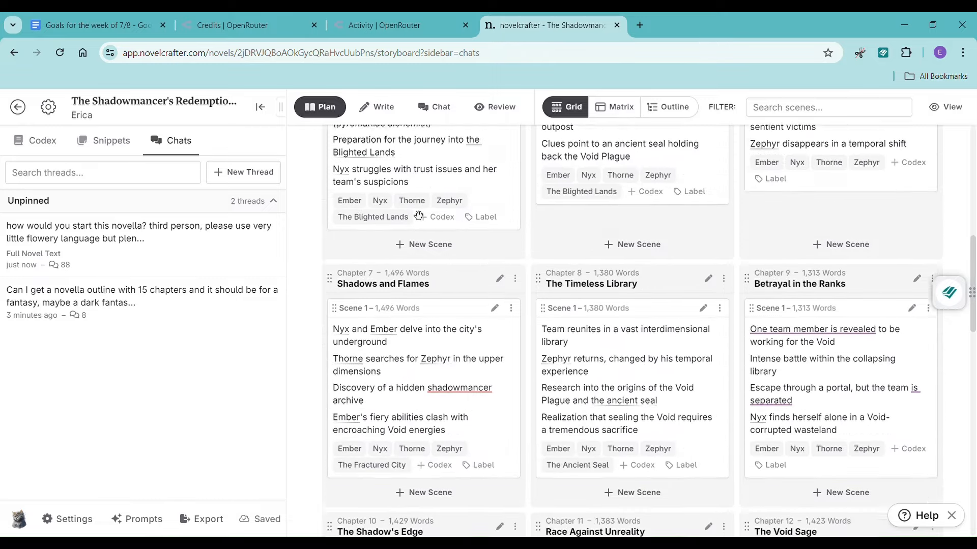
- Add five more empty chapters, 21 to 25, to the planning grid and look over the chapter cards
{"action": "scroll", "coordinate": [410, 230], "scroll_direction": "up", "scroll_amount": 10}
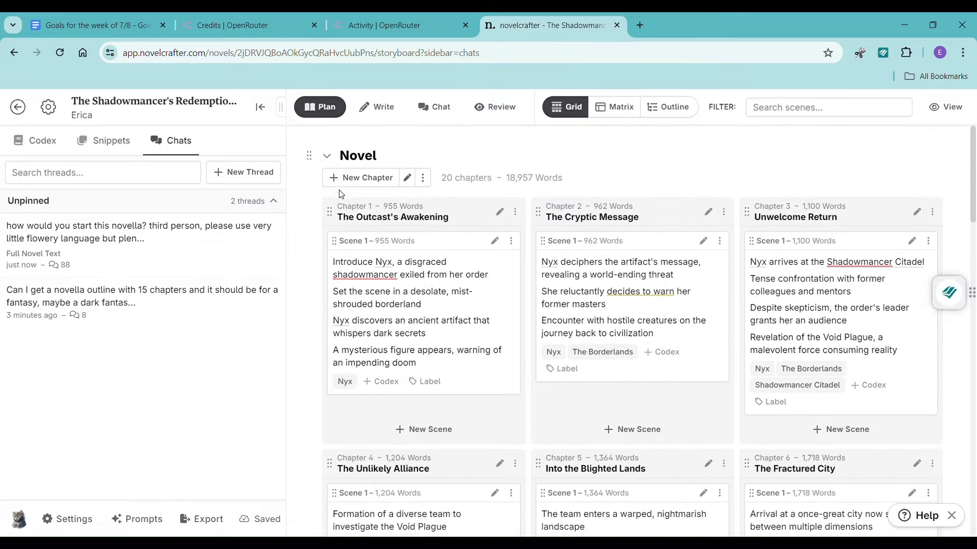
{"action": "left_click", "coordinate": [340, 183]}
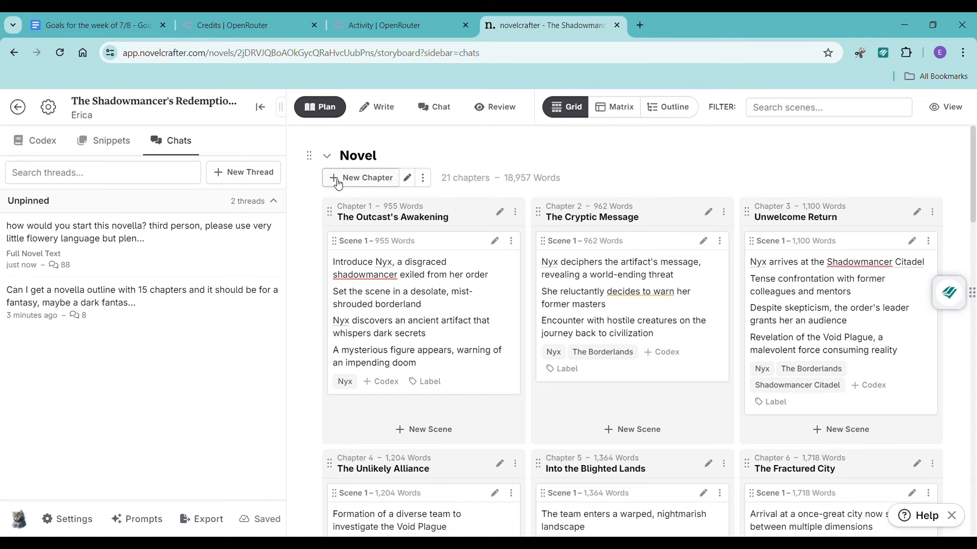
{"action": "left_click", "coordinate": [341, 183]}
{"action": "left_click", "coordinate": [339, 184]}
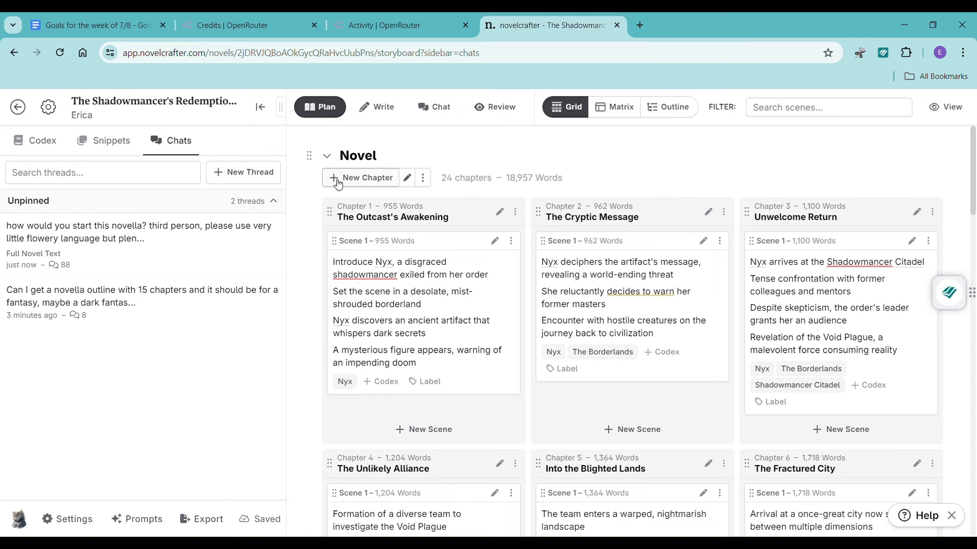
{"action": "scroll", "coordinate": [529, 250], "scroll_direction": "down", "scroll_amount": 15}
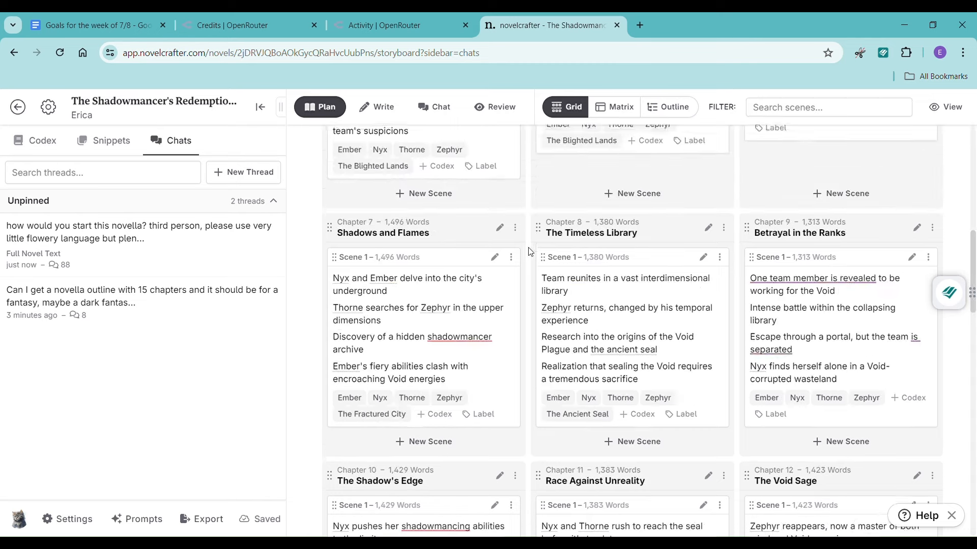
{"action": "scroll", "coordinate": [529, 251], "scroll_direction": "down", "scroll_amount": 8}
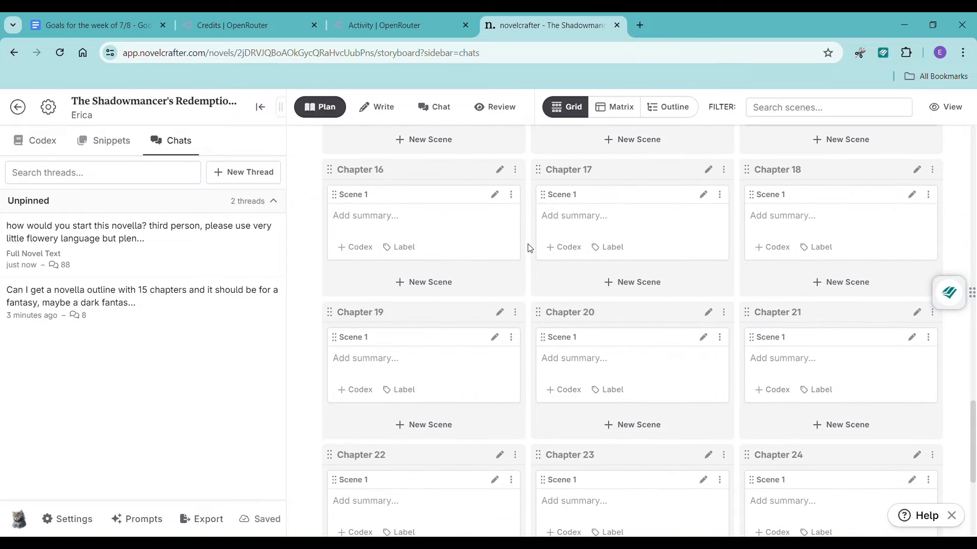
{"action": "scroll", "coordinate": [528, 248], "scroll_direction": "up", "scroll_amount": 4}
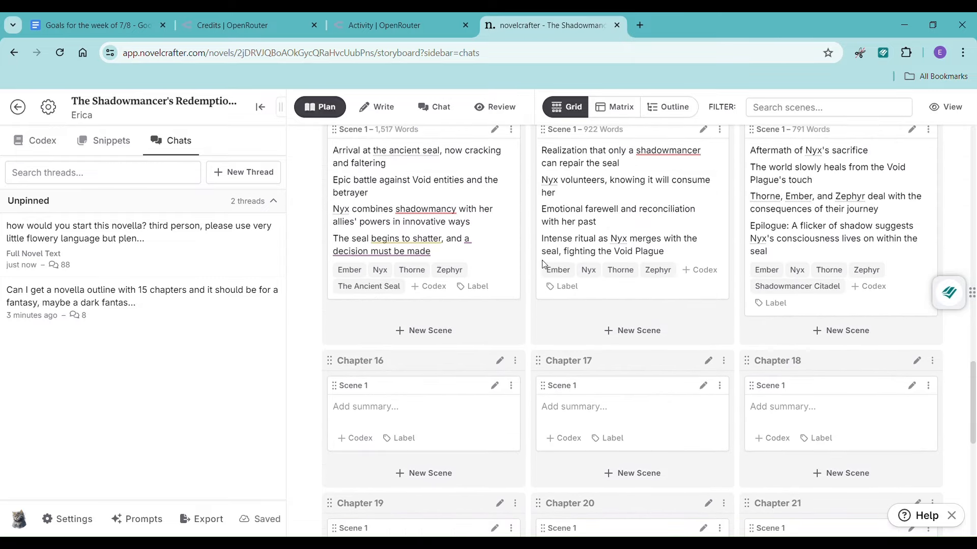
{"action": "scroll", "coordinate": [543, 263], "scroll_direction": "down", "scroll_amount": 6}
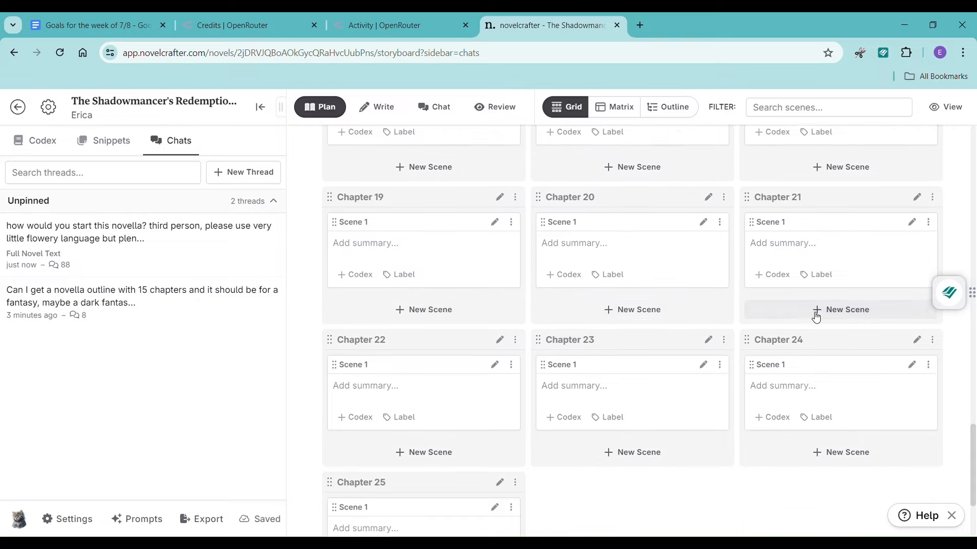
{"action": "scroll", "coordinate": [437, 435], "scroll_direction": "up", "scroll_amount": 7}
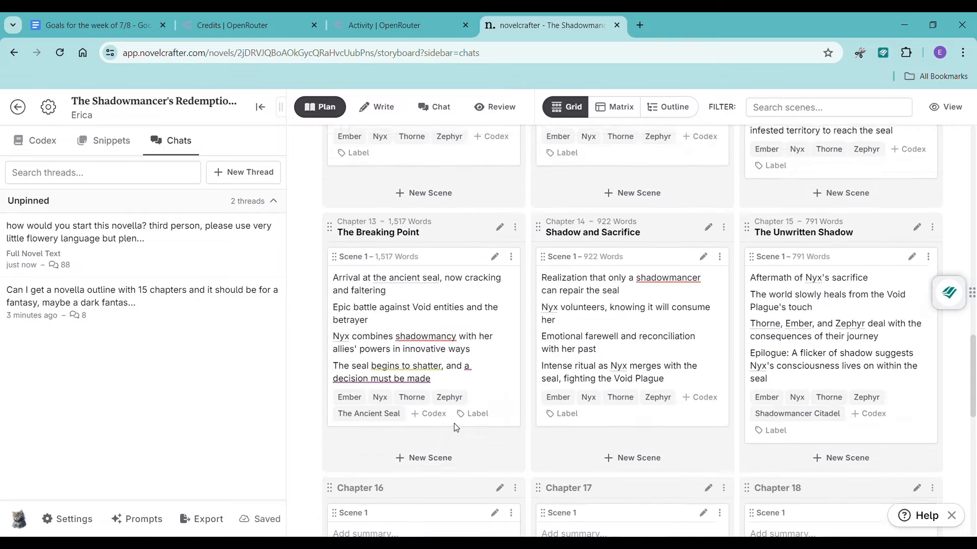
{"action": "scroll", "coordinate": [456, 427], "scroll_direction": "up", "scroll_amount": 15}
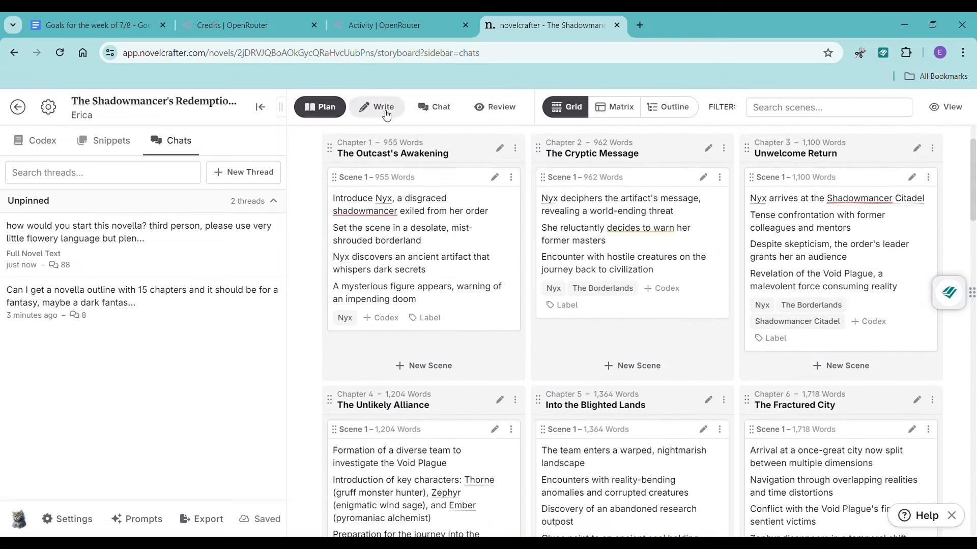
- Open the manuscript and novella thread and draft "The novella is too short, we need to be at 30,000 we're about 19,000 words right now."
{"action": "left_click", "coordinate": [386, 109]}
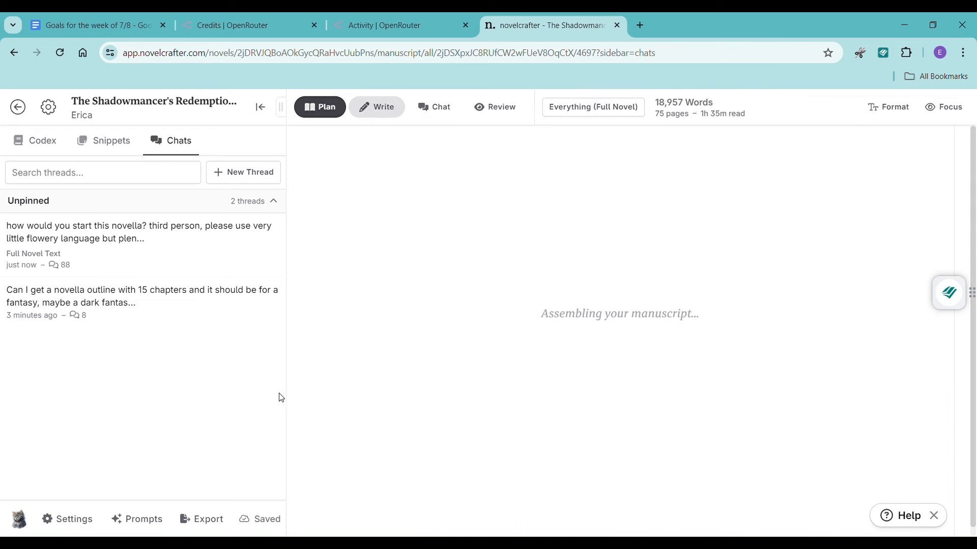
{"action": "scroll", "coordinate": [340, 366], "scroll_direction": "down", "scroll_amount": 3}
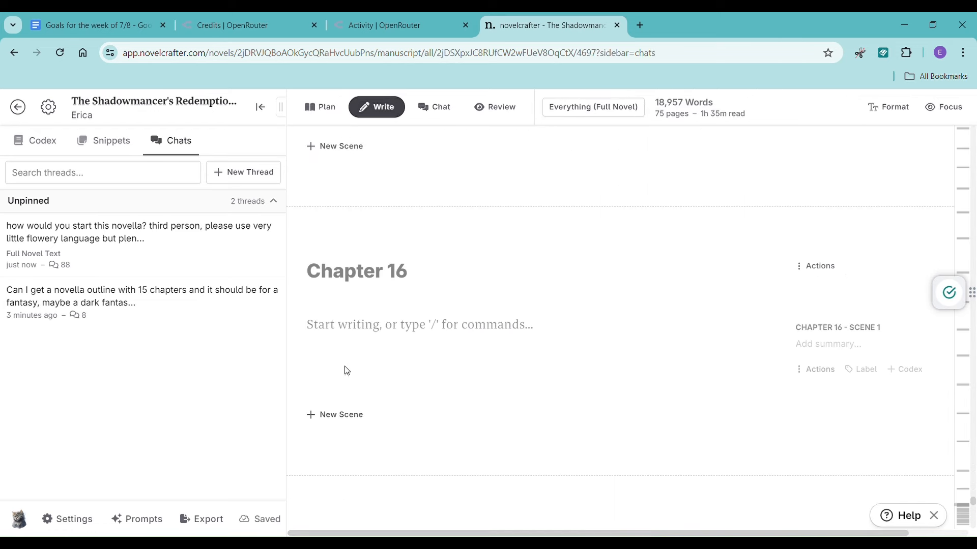
{"action": "left_click", "coordinate": [130, 241]}
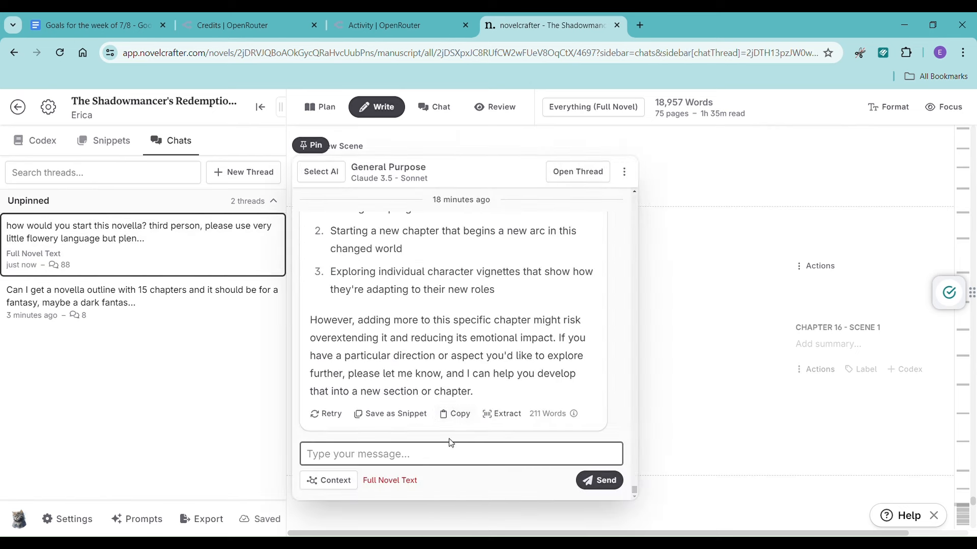
{"action": "type", "text": "The no"}
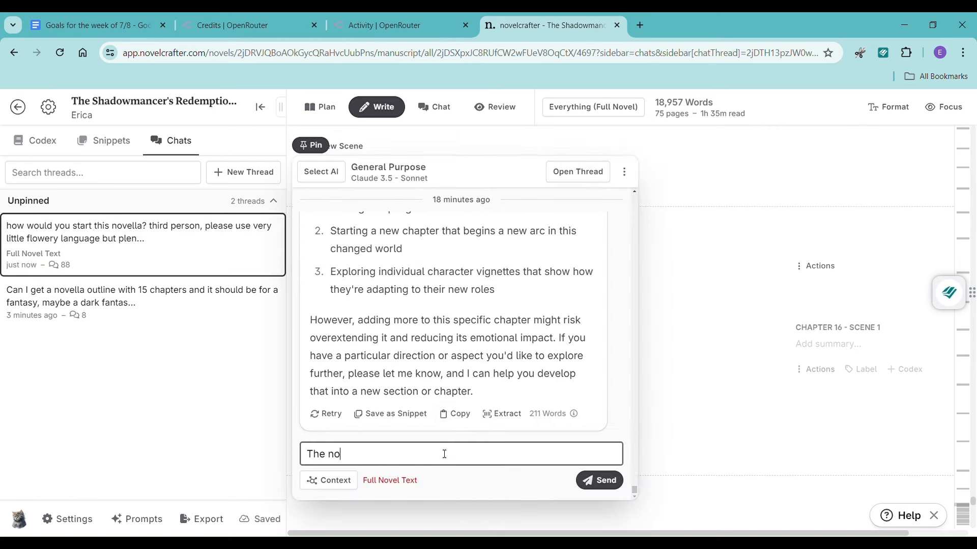
{"action": "type", "text": "vella is too short"}
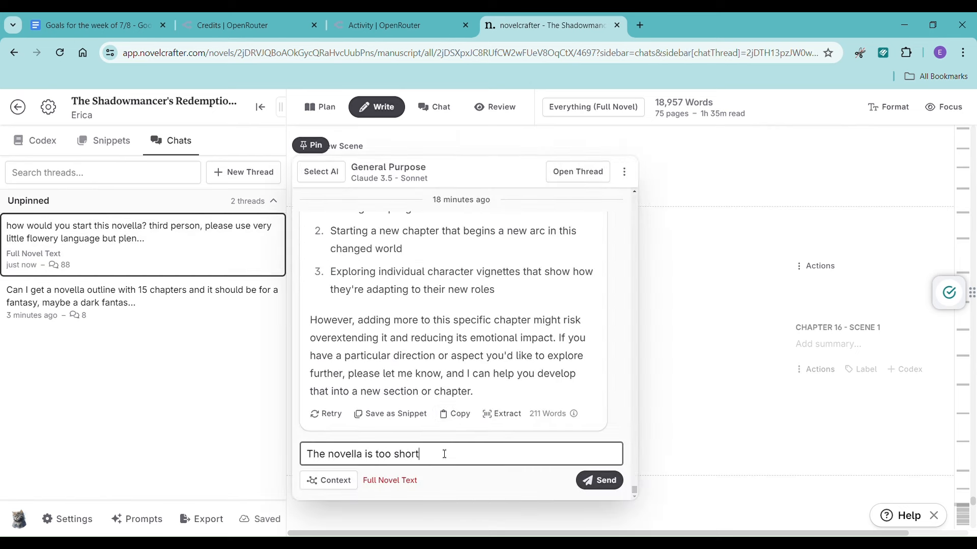
{"action": "type", "text": ", we need to be at 30,0"}
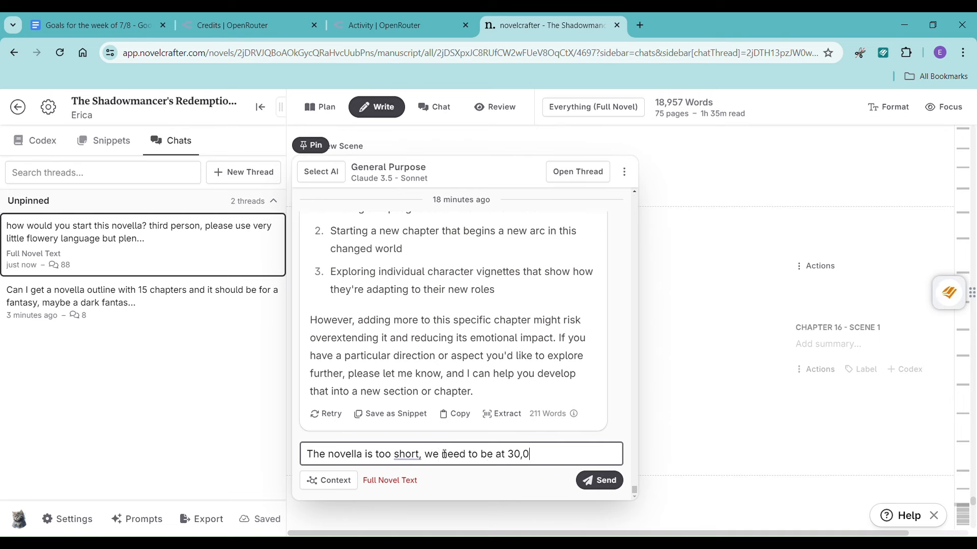
{"action": "type", "text": "00 we're about 19,"}
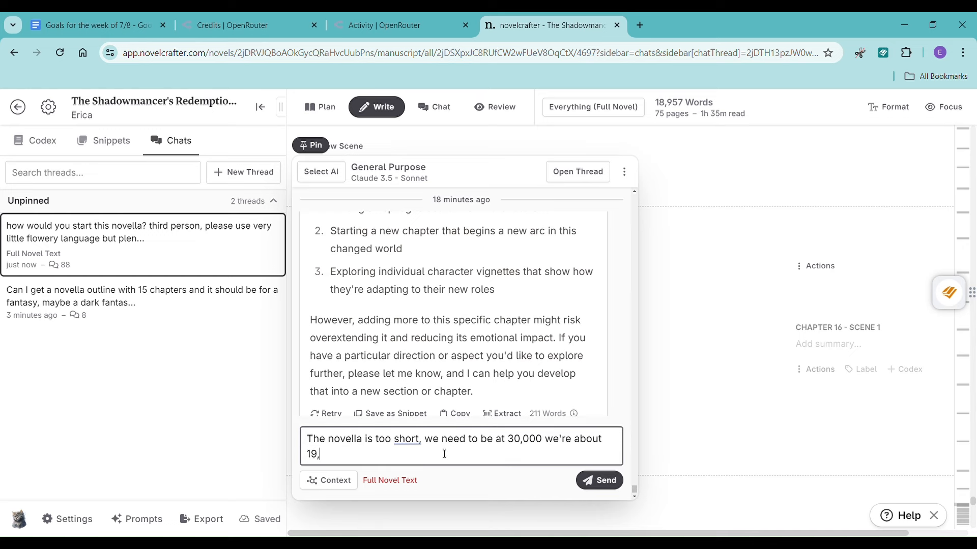
{"action": "type", "text": "000 right now"}
{"action": "key", "text": "BackSpace"}
{"action": "key", "text": "BackSpace"}
{"action": "key", "text": "BackSpace"}
{"action": "key", "text": "BackSpace"}
{"action": "key", "text": "BackSpace"}
{"action": "key", "text": "BackSpace"}
{"action": "key", "text": "BackSpace"}
{"action": "type", "text": "words right now."}
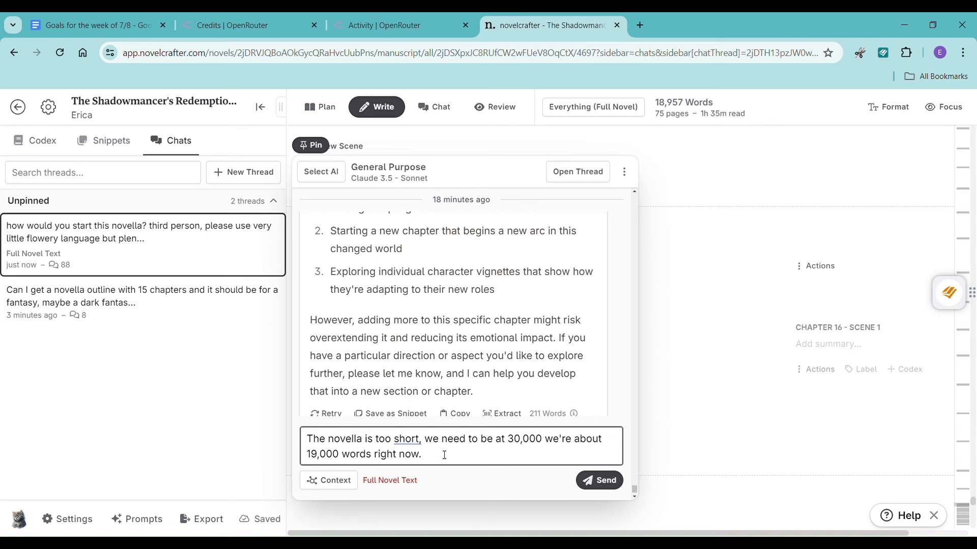
- Add the question "Outside of the epilogue, what could happen in chapter 16?" to the drafted message and send it
{"action": "type", "text": "What"}
{"action": "key", "text": "BackSpace"}
{"action": "key", "text": "BackSpace"}
{"action": "key", "text": "BackSpace"}
{"action": "key", "text": "BackSpace"}
{"action": "type", "text": "Outside of the epilogue, what "}
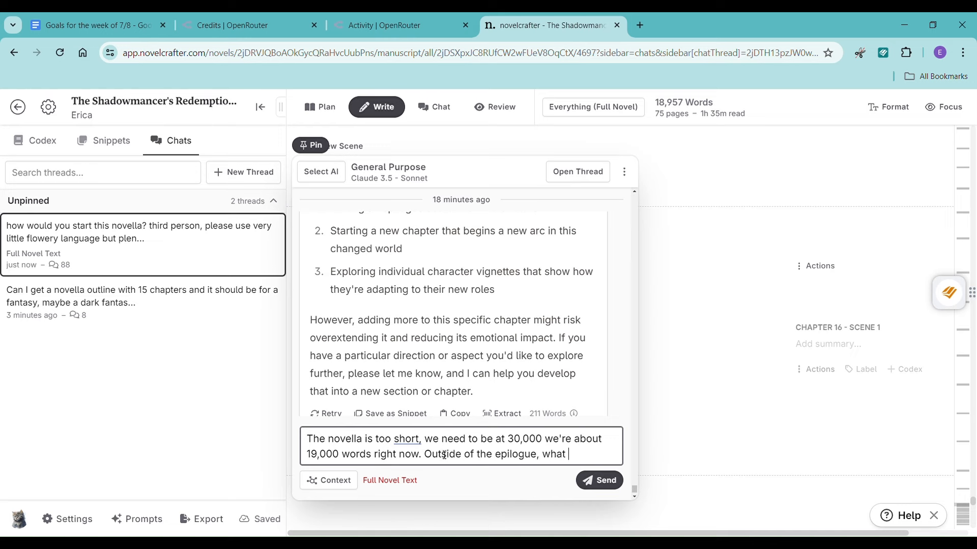
{"action": "type", "text": "could happen in"}
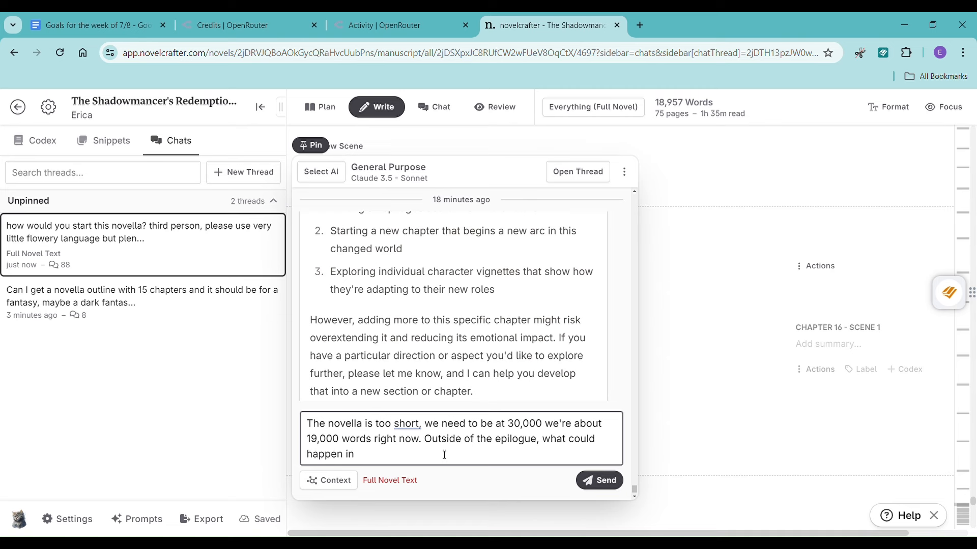
{"action": "type", "text": " chapter 16?"}
{"action": "key", "text": "Return"}
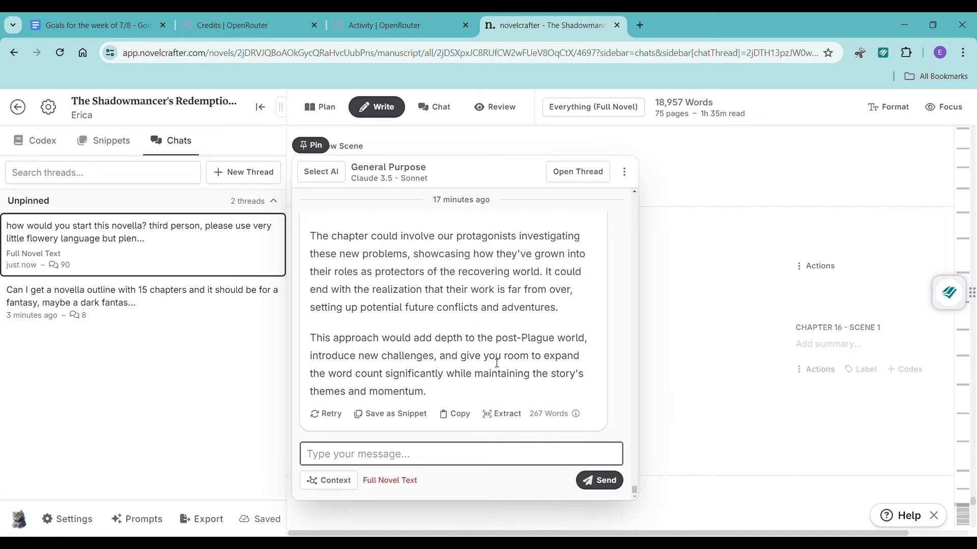
- Read the Chapter 16 ideas and send "which threat do you like most to finish out the book? Or should they find a way to bring Nyx back?"
{"action": "scroll", "coordinate": [503, 363], "scroll_direction": "up", "scroll_amount": 5}
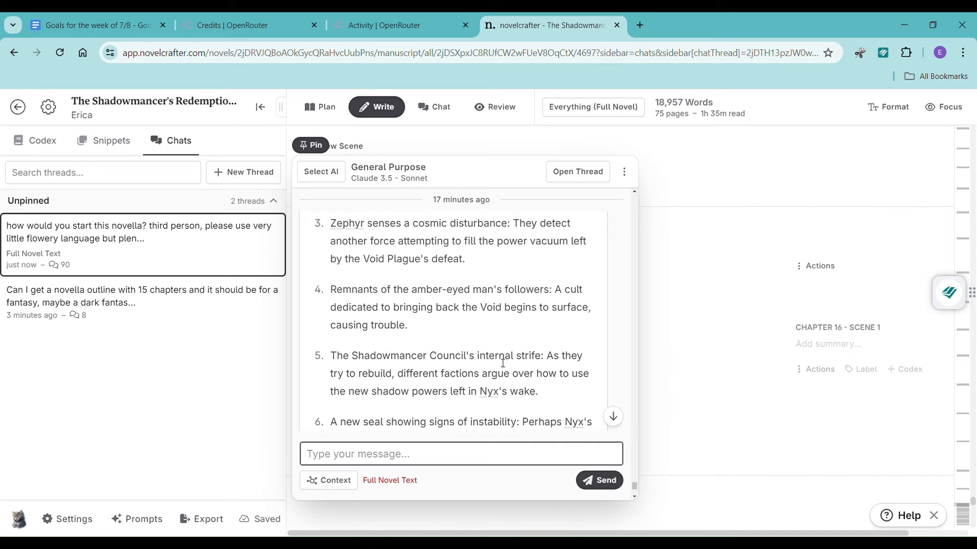
{"action": "scroll", "coordinate": [502, 364], "scroll_direction": "up", "scroll_amount": 6}
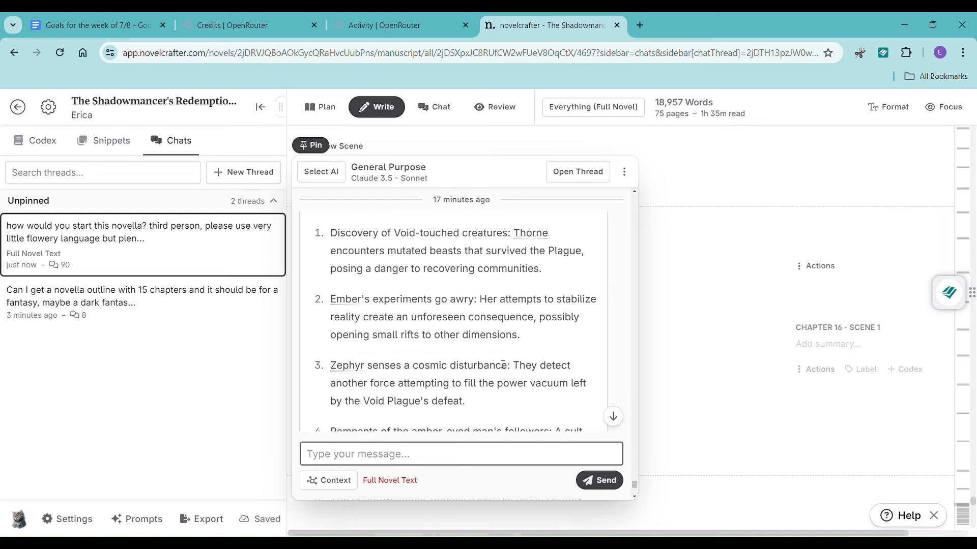
{"action": "scroll", "coordinate": [503, 364], "scroll_direction": "down", "scroll_amount": 1}
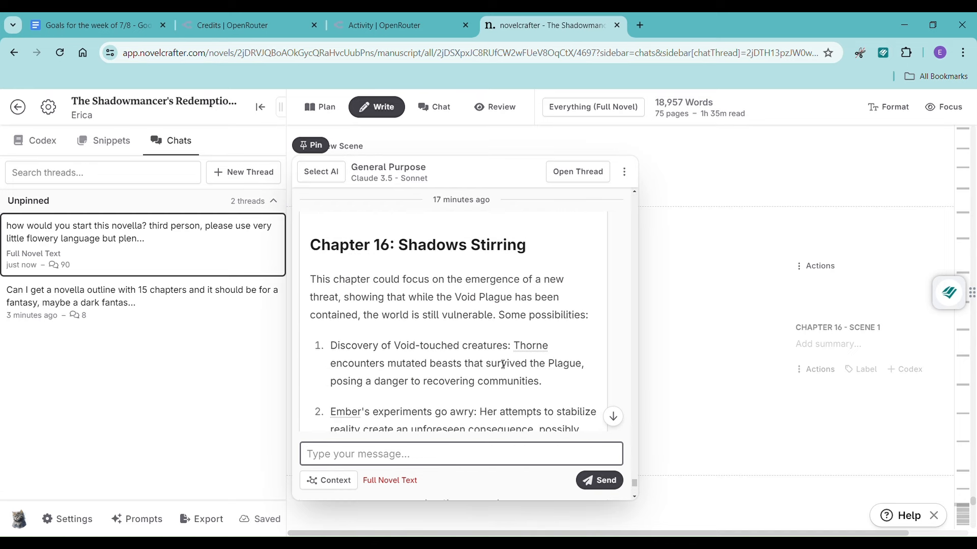
{"action": "scroll", "coordinate": [503, 364], "scroll_direction": "down", "scroll_amount": 10}
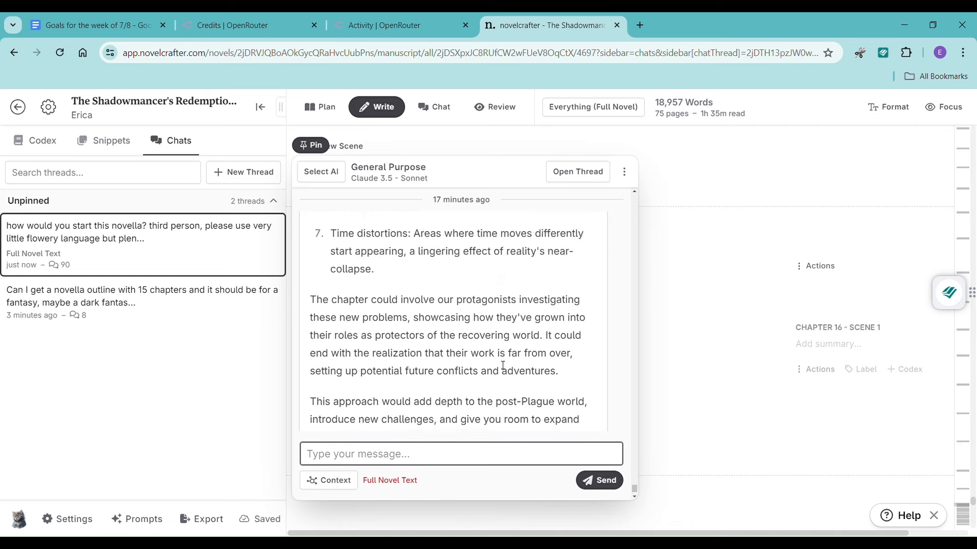
{"action": "type", "text": "wh"}
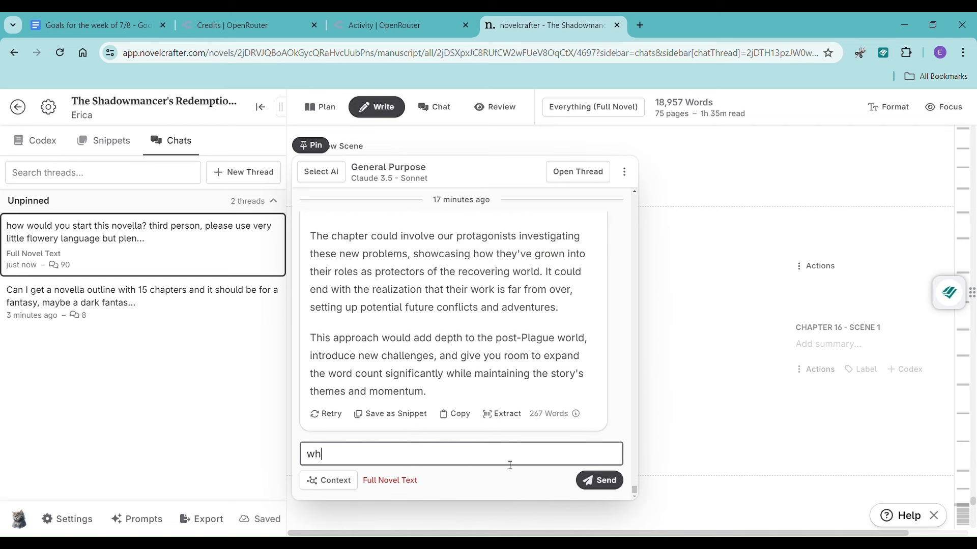
{"action": "type", "text": "ich threat do you like most"}
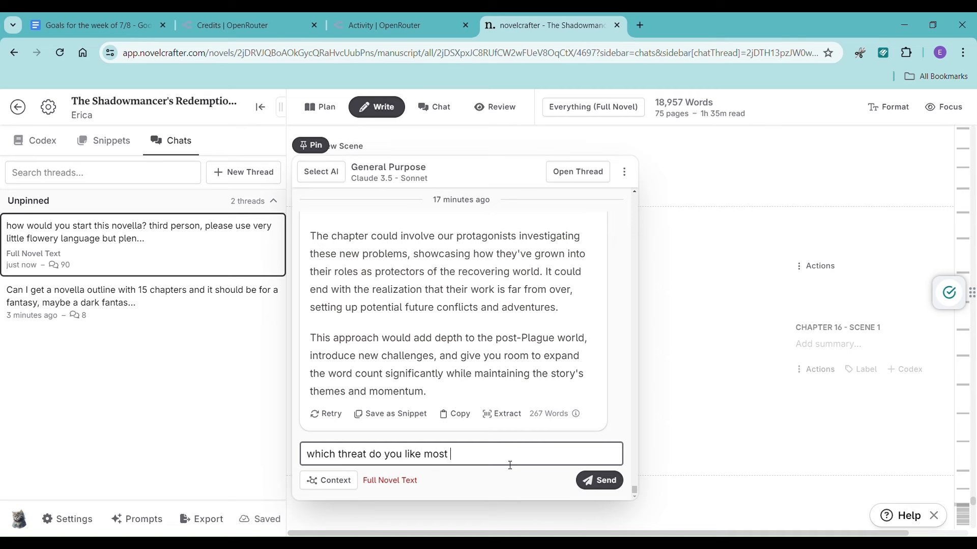
{"action": "type", "text": " to finishin out the book?"}
{"action": "type", "text": "Or should th"}
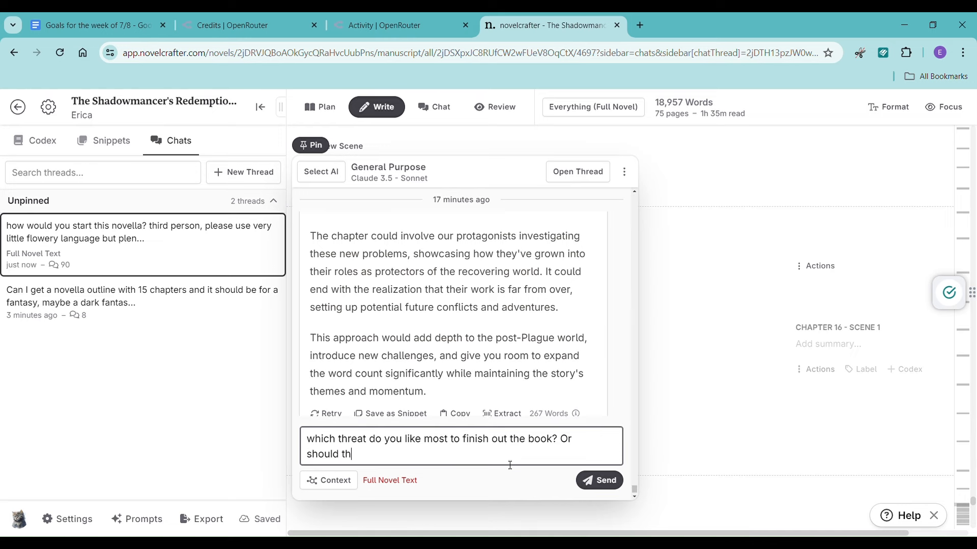
{"action": "type", "text": "ey find a way to br"}
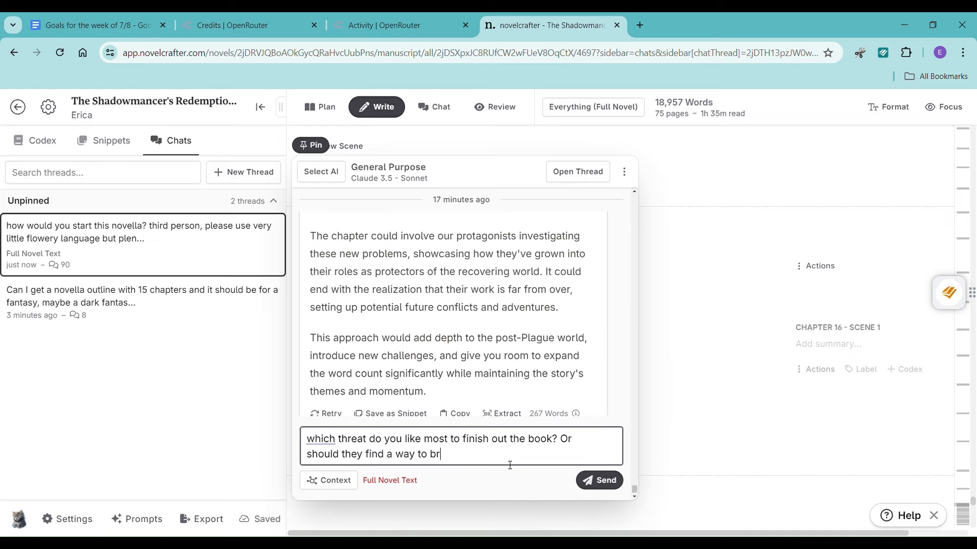
{"action": "type", "text": "ing Nyx back?"}
{"action": "key", "text": "Return"}
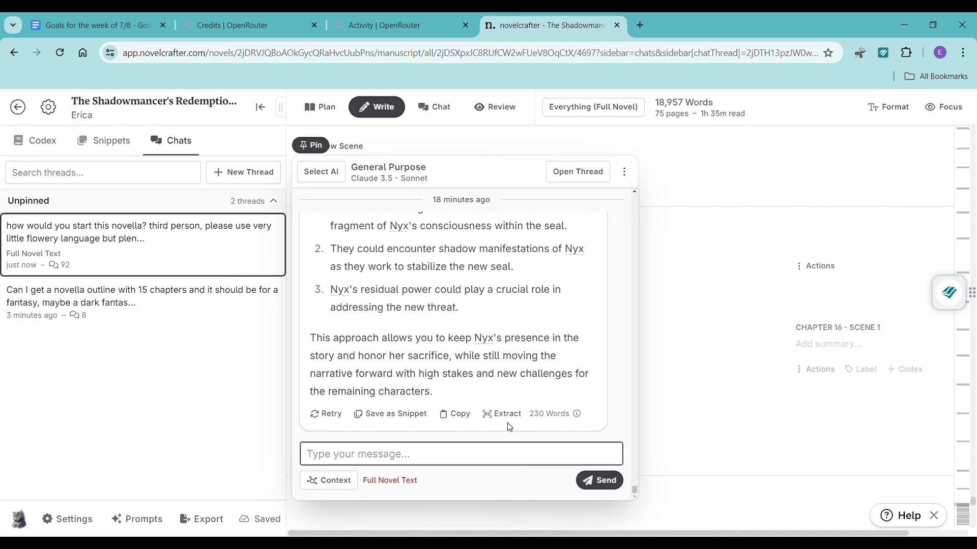
- Read the reply about the preferred threat and bringing Nyx back, and close the novella thread
{"action": "scroll", "coordinate": [564, 355], "scroll_direction": "up", "scroll_amount": 5}
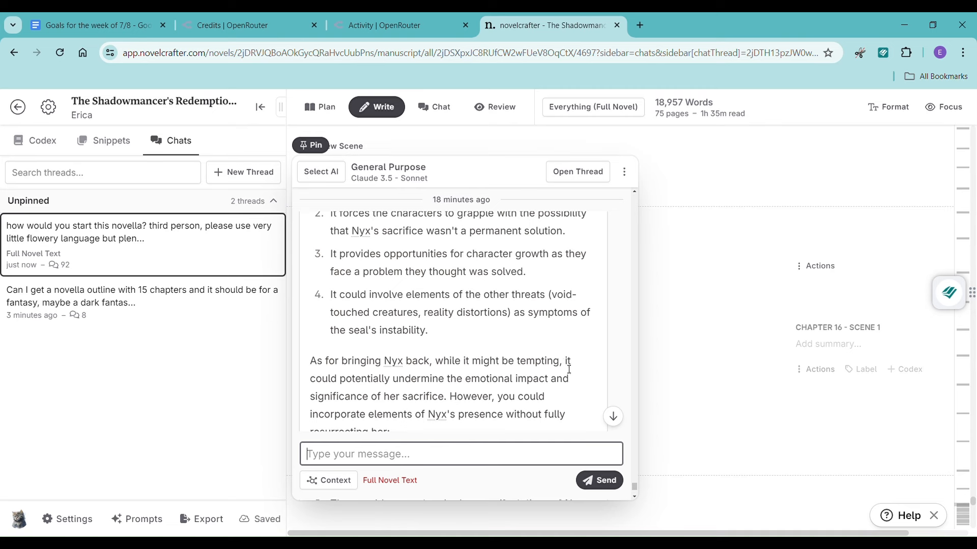
{"action": "scroll", "coordinate": [569, 369], "scroll_direction": "down", "scroll_amount": 1}
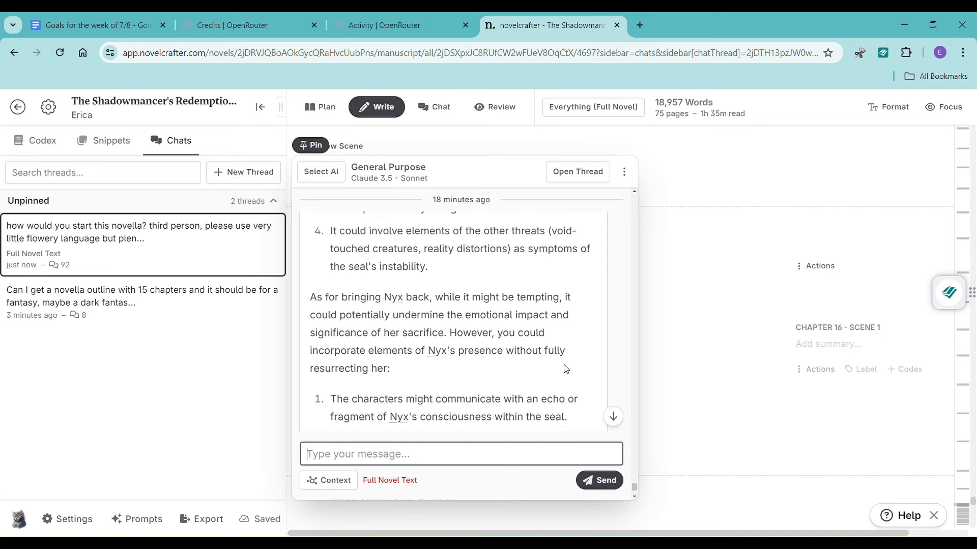
{"action": "scroll", "coordinate": [565, 368], "scroll_direction": "up", "scroll_amount": 3}
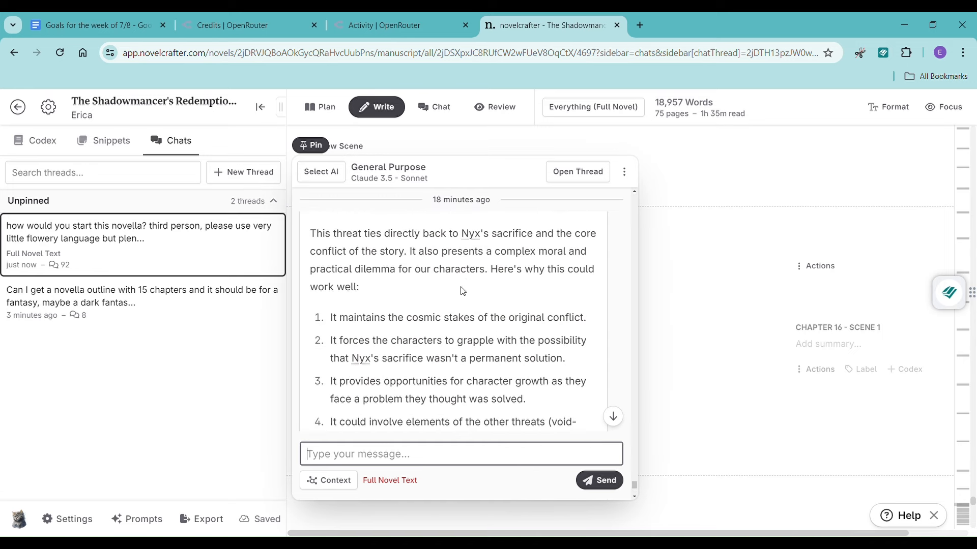
{"action": "scroll", "coordinate": [455, 300], "scroll_direction": "up", "scroll_amount": 2}
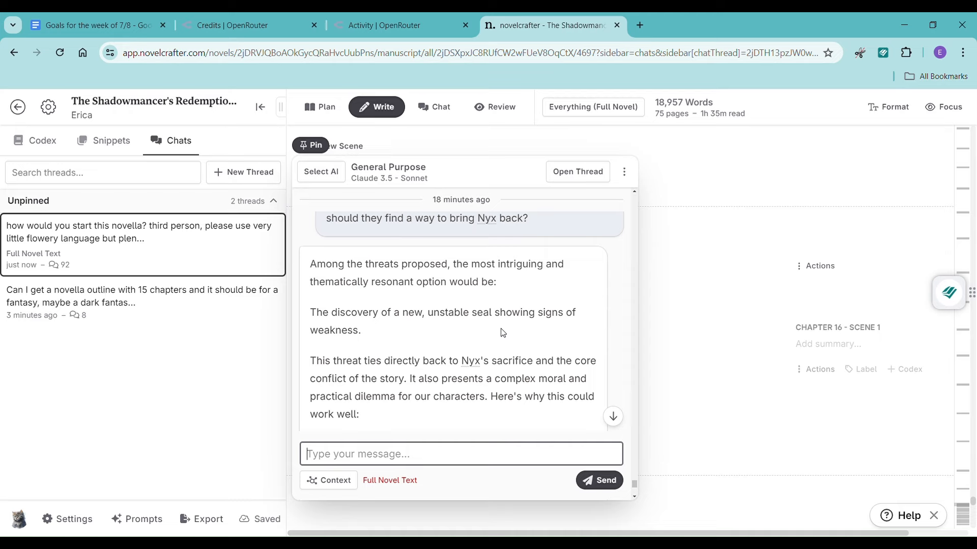
{"action": "scroll", "coordinate": [529, 334], "scroll_direction": "down", "scroll_amount": 5}
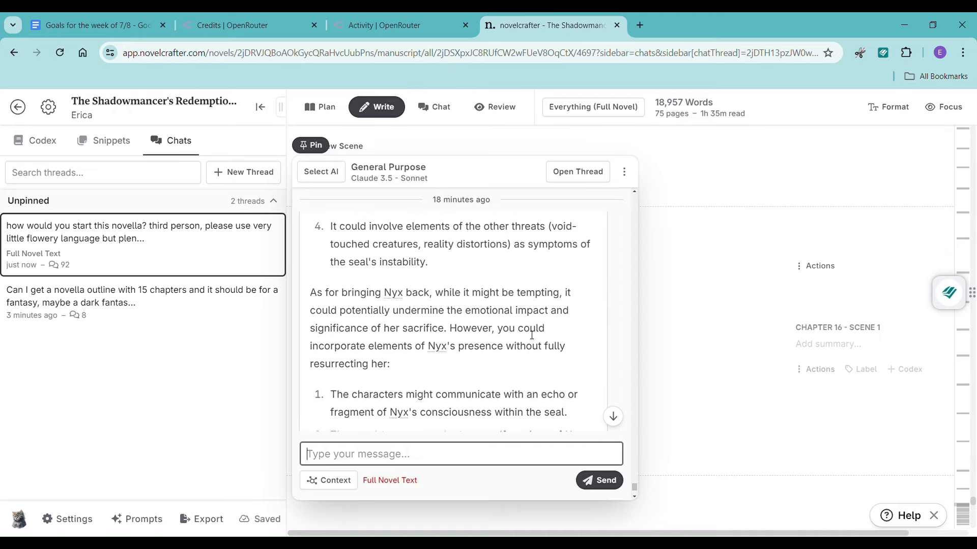
{"action": "scroll", "coordinate": [532, 334], "scroll_direction": "down", "scroll_amount": 3}
{"action": "left_click", "coordinate": [701, 368]}
- Select the Chapter 15 passage from "As they prepared to leave" through "universal truths." and open the AI model choices for Expand
{"action": "scroll", "coordinate": [666, 356], "scroll_direction": "up", "scroll_amount": 3}
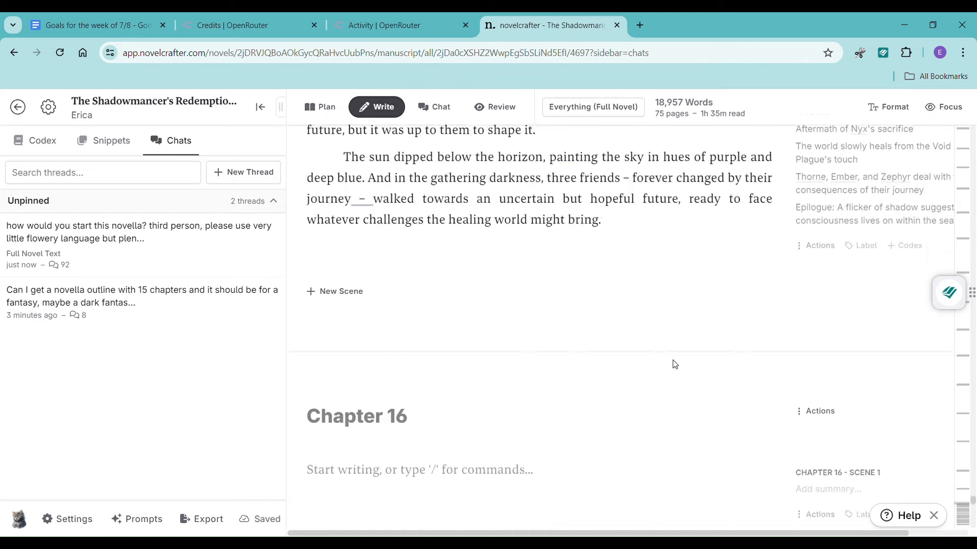
{"action": "scroll", "coordinate": [676, 365], "scroll_direction": "up", "scroll_amount": 5}
{"action": "scroll", "coordinate": [679, 366], "scroll_direction": "up", "scroll_amount": 1}
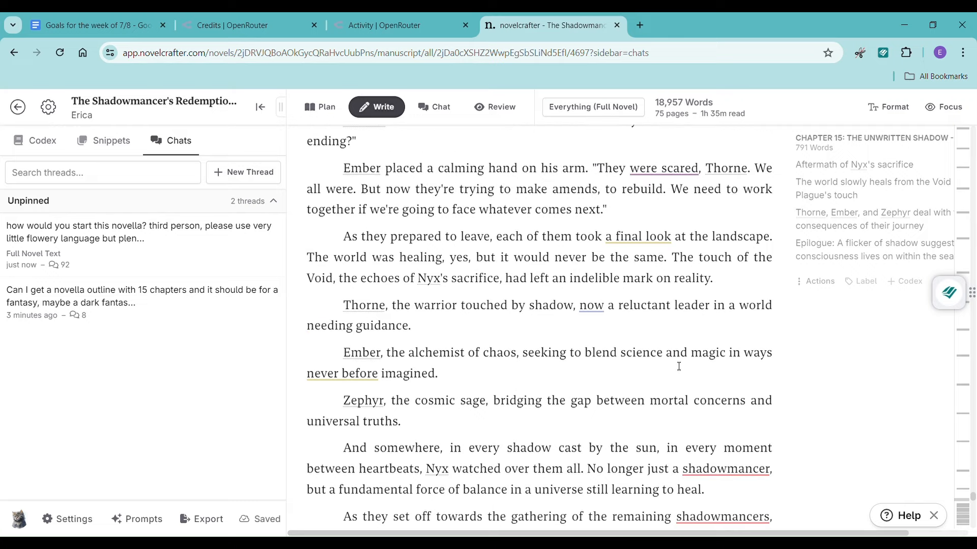
{"action": "scroll", "coordinate": [420, 331], "scroll_direction": "down", "scroll_amount": 2}
{"action": "scroll", "coordinate": [405, 329], "scroll_direction": "up", "scroll_amount": 1}
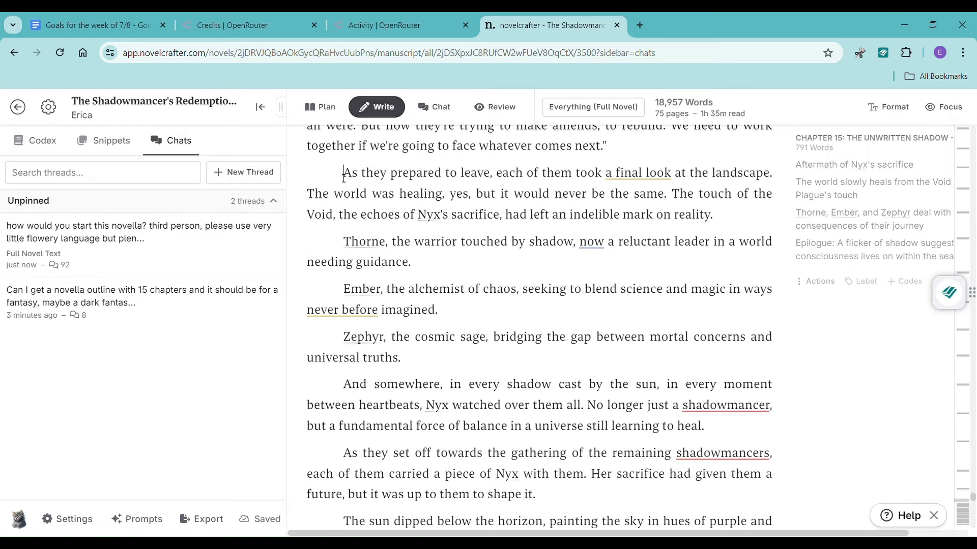
{"action": "left_click_drag", "start_coordinate": [342, 173], "coordinate": [351, 385]}
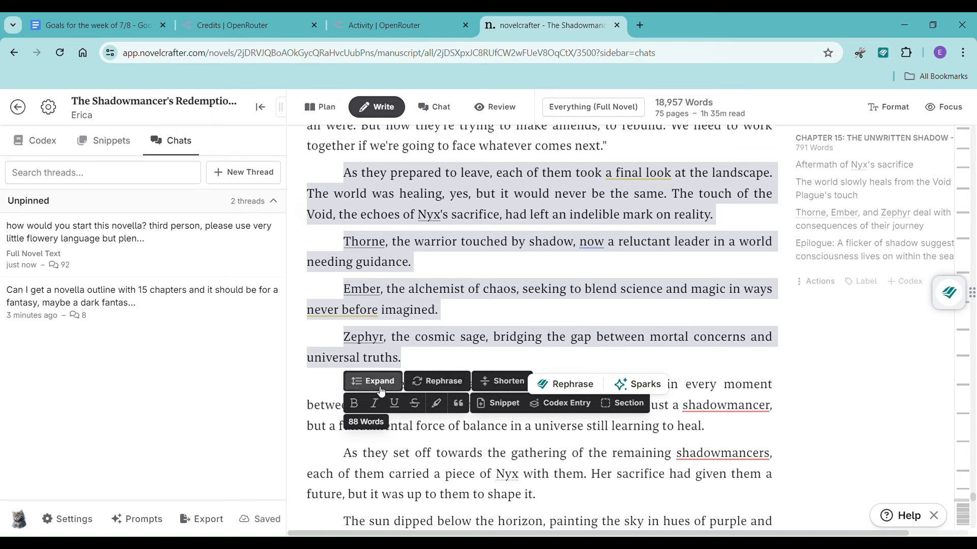
{"action": "left_click", "coordinate": [381, 389]}
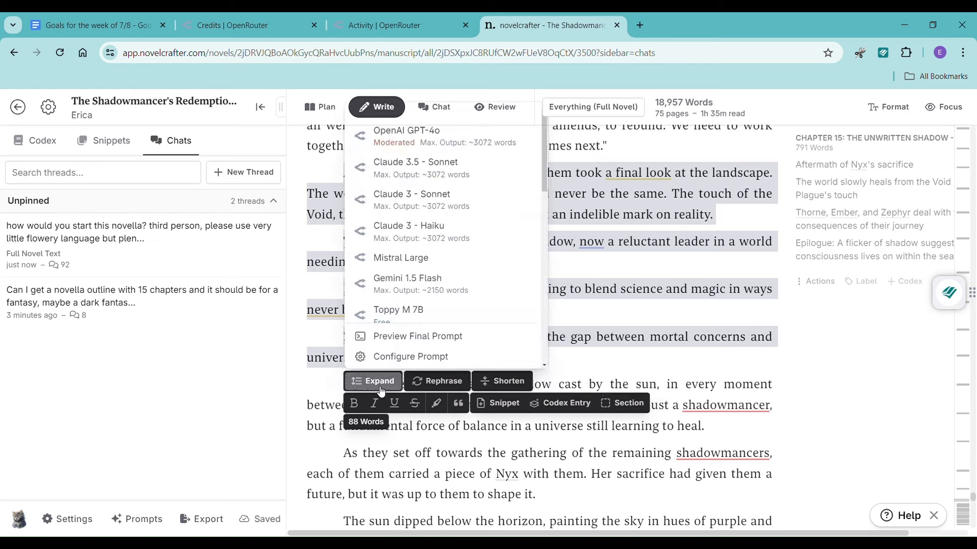
- Expand the selected Chapter 15 passage about the group preparing to leave using Claude 3.5 - Sonnet, and apply the generated text
{"action": "left_click", "coordinate": [454, 180]}
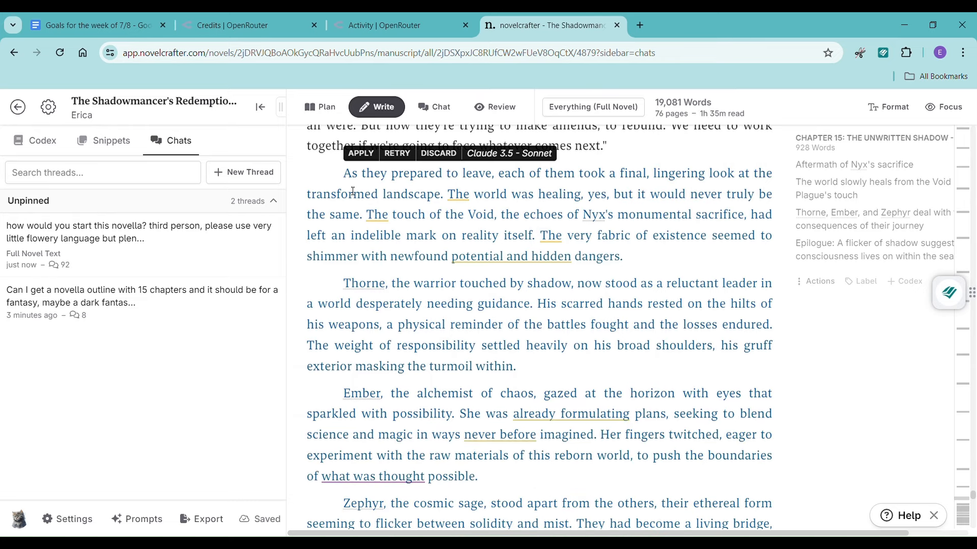
{"action": "left_click", "coordinate": [366, 161]}
{"action": "scroll", "coordinate": [528, 285], "scroll_direction": "down", "scroll_amount": 8}
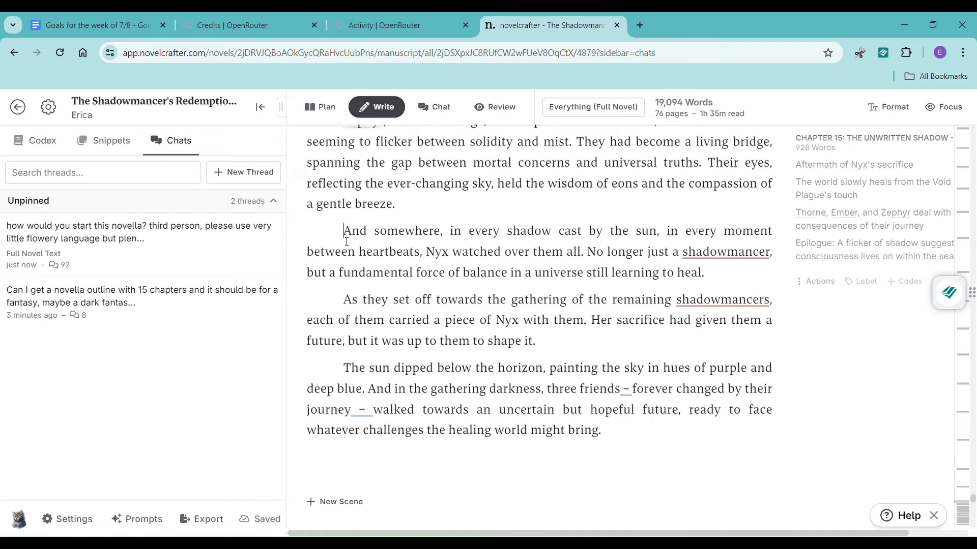
- Expand the three paragraphs from "Zephyr's form solidified slightly" through "protecting what she saved" with Claude 3.5 - Sonnet and apply the result
{"action": "scroll", "coordinate": [416, 341], "scroll_direction": "up", "scroll_amount": 10}
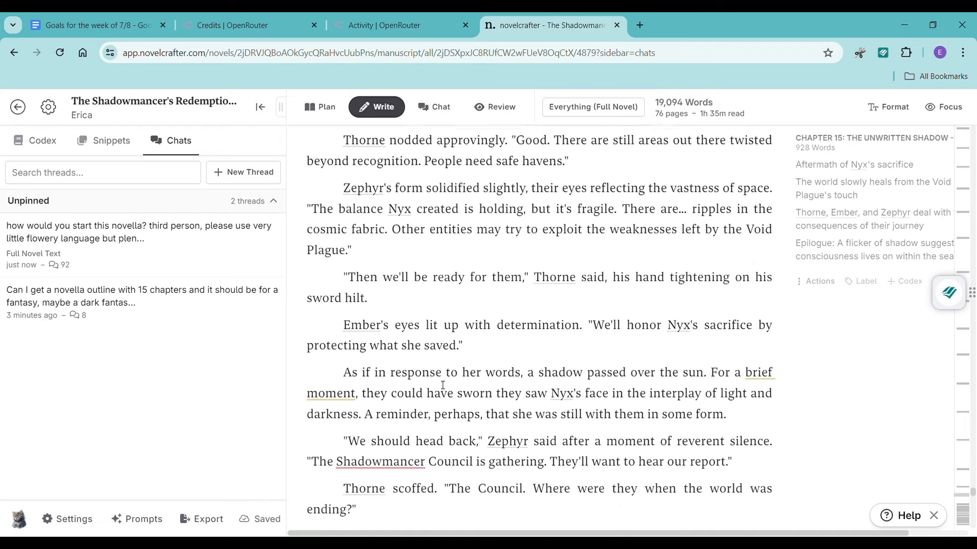
{"action": "left_click_drag", "start_coordinate": [338, 209], "coordinate": [787, 365]}
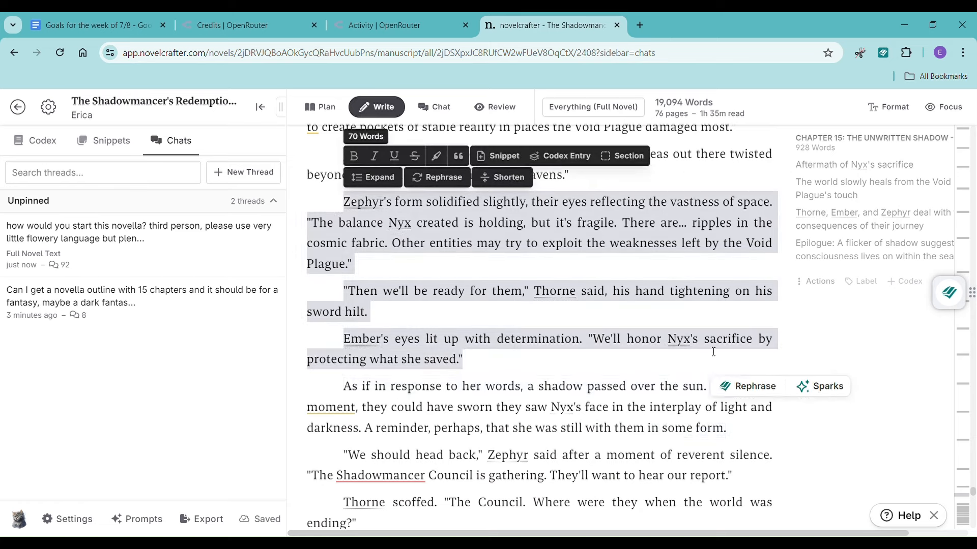
{"action": "left_click", "coordinate": [367, 179]}
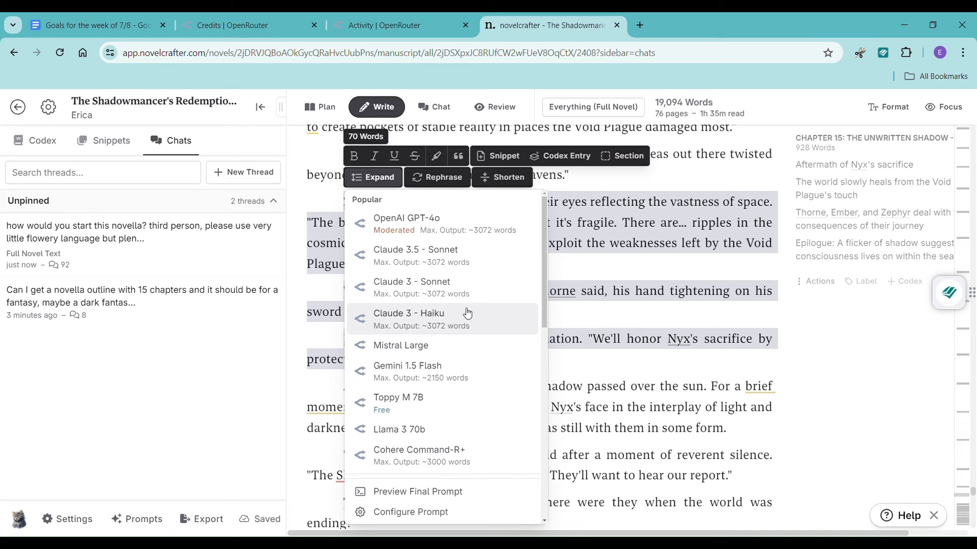
{"action": "left_click", "coordinate": [460, 260]}
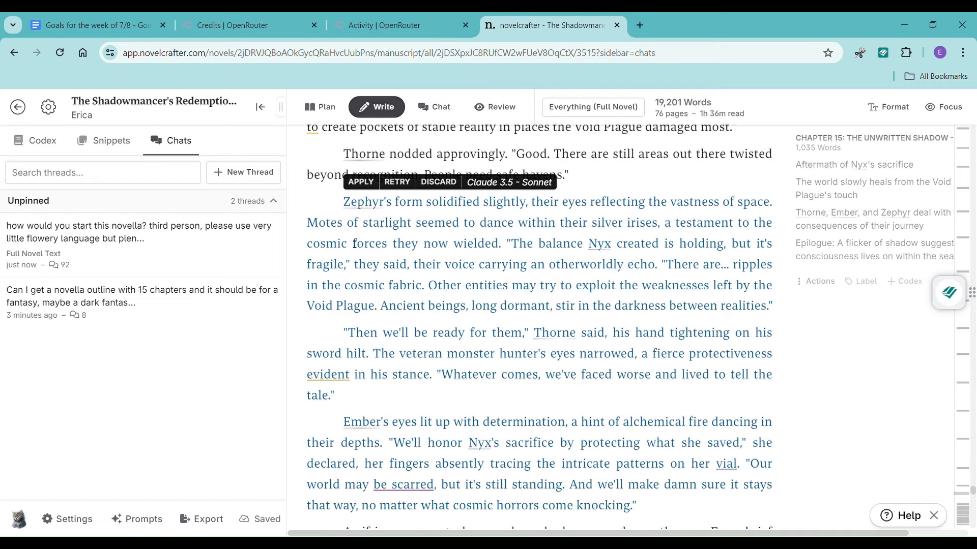
{"action": "left_click", "coordinate": [370, 184]}
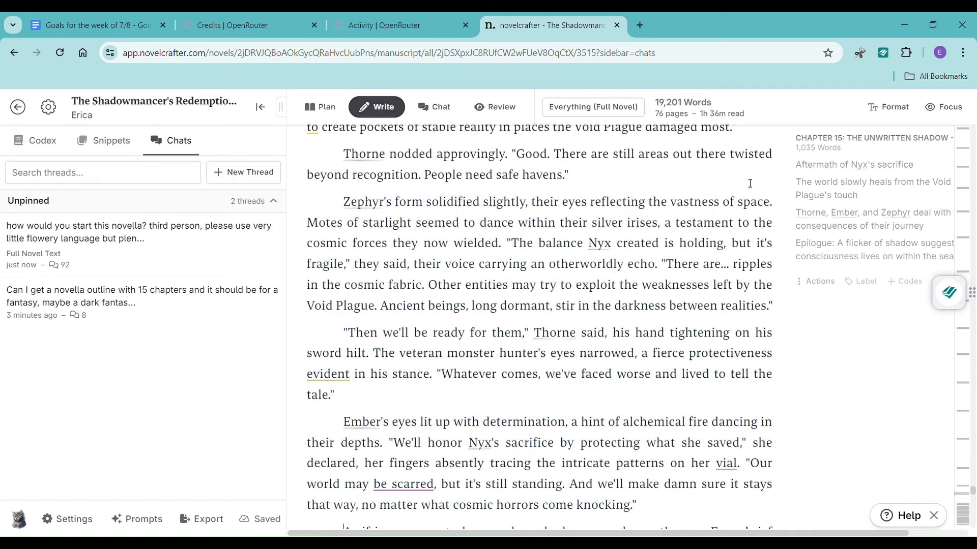
- Expand the four paragraphs from "Together, they gazed out" through "People need safe havens" with Claude 3.5 - Sonnet and apply the result
{"action": "scroll", "coordinate": [507, 289], "scroll_direction": "up", "scroll_amount": 3}
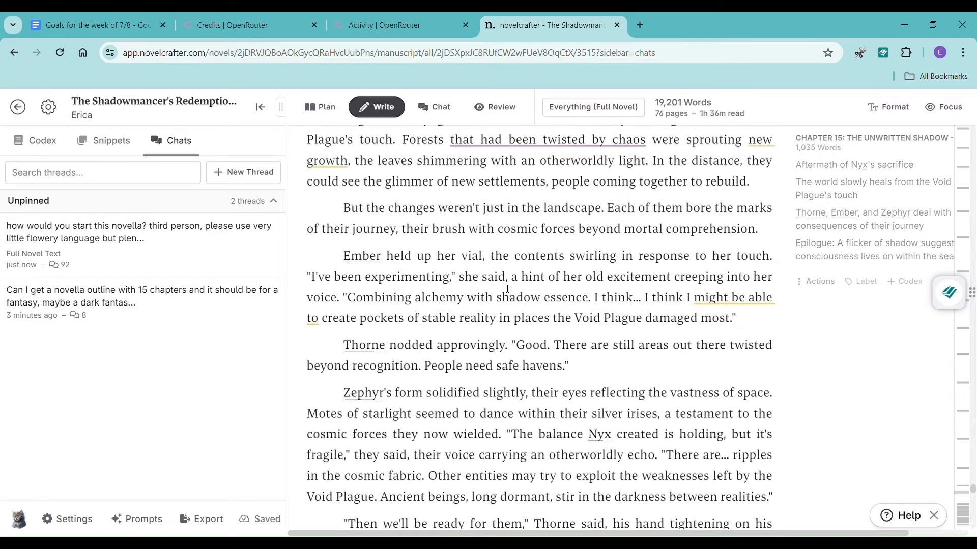
{"action": "scroll", "coordinate": [413, 277], "scroll_direction": "up", "scroll_amount": 1}
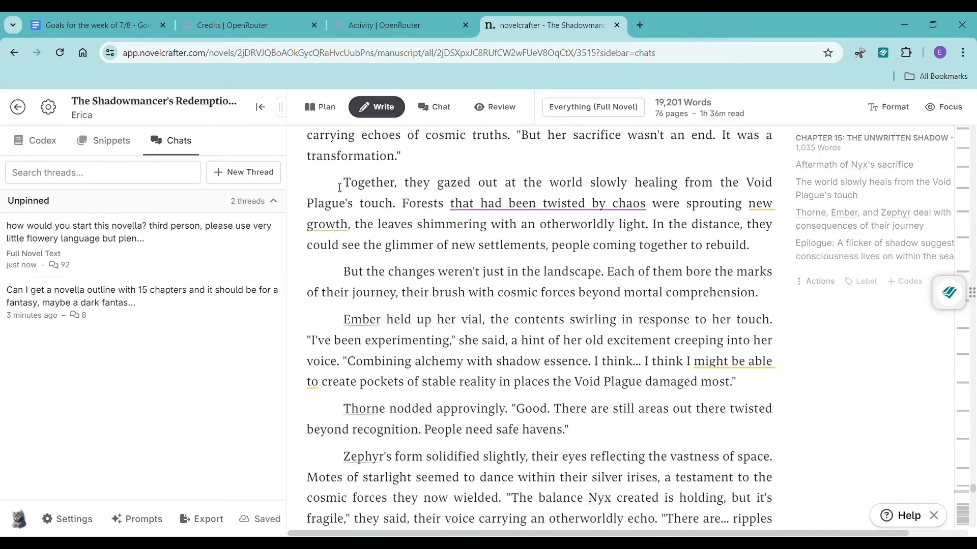
{"action": "left_click_drag", "start_coordinate": [340, 187], "coordinate": [697, 429]}
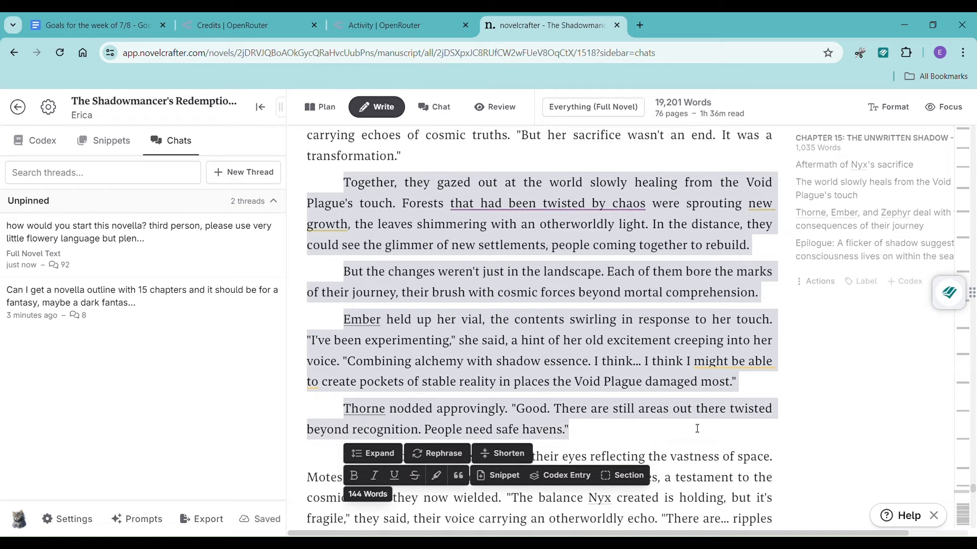
{"action": "left_click", "coordinate": [373, 453]}
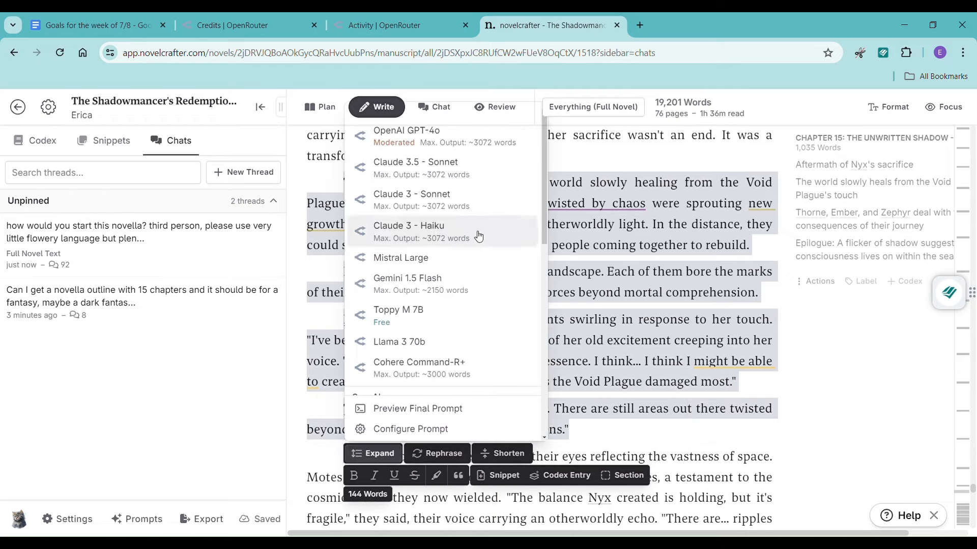
{"action": "left_click", "coordinate": [484, 176]}
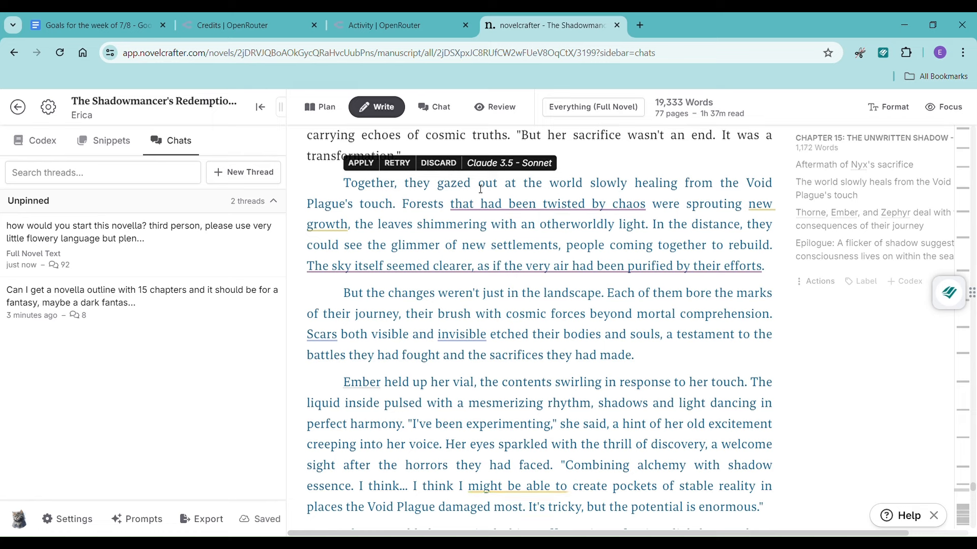
{"action": "left_click", "coordinate": [359, 164]}
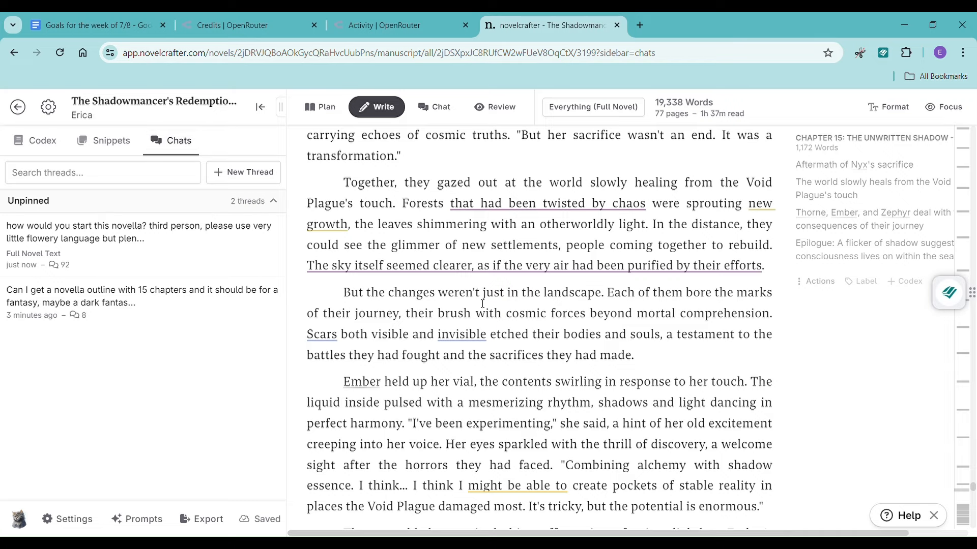
- Expand the two paragraphs from "Thorne stood atop a hill" through "swirling darkness and light" with Claude 3.5 - Sonnet and apply the result
{"action": "scroll", "coordinate": [483, 304], "scroll_direction": "down", "scroll_amount": 1}
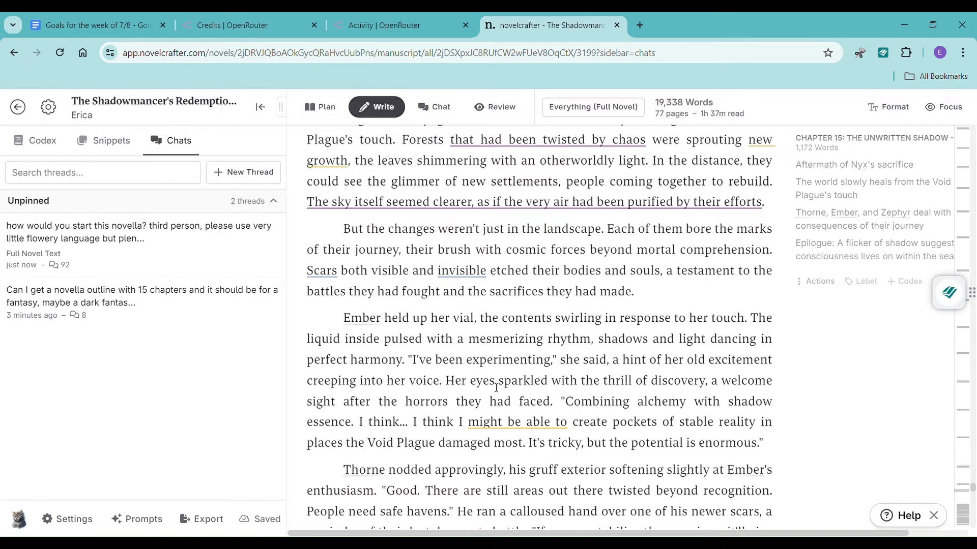
{"action": "scroll", "coordinate": [497, 388], "scroll_direction": "up", "scroll_amount": 7}
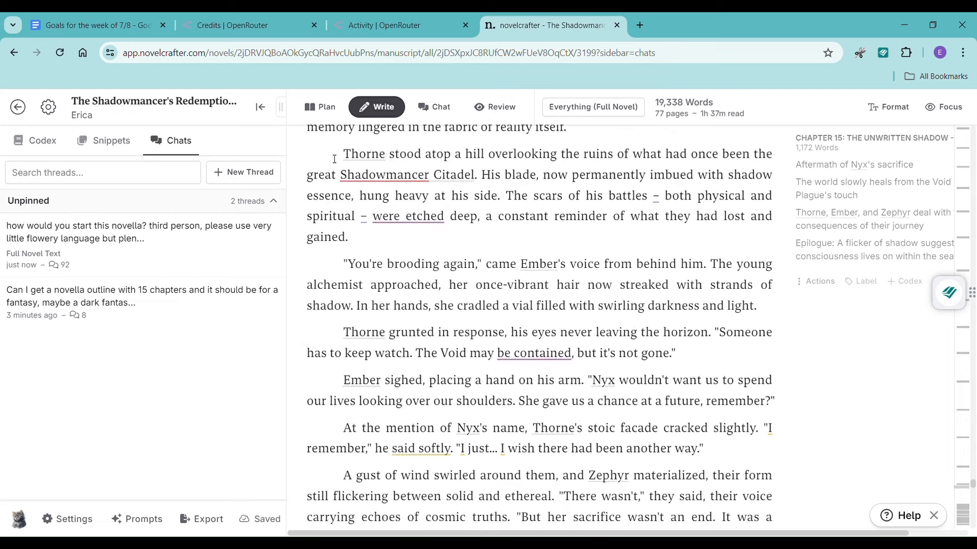
{"action": "left_click_drag", "start_coordinate": [334, 159], "coordinate": [783, 311]}
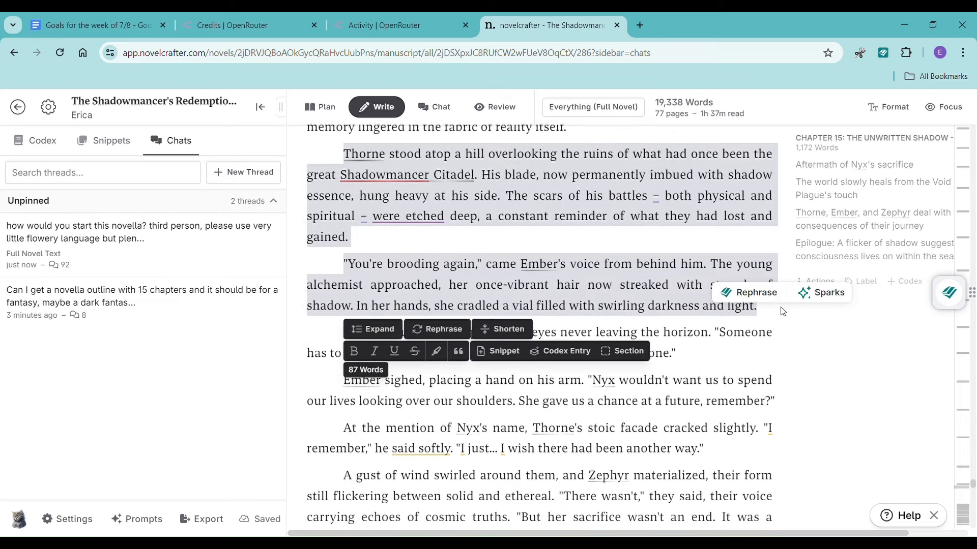
{"action": "left_click", "coordinate": [391, 329]}
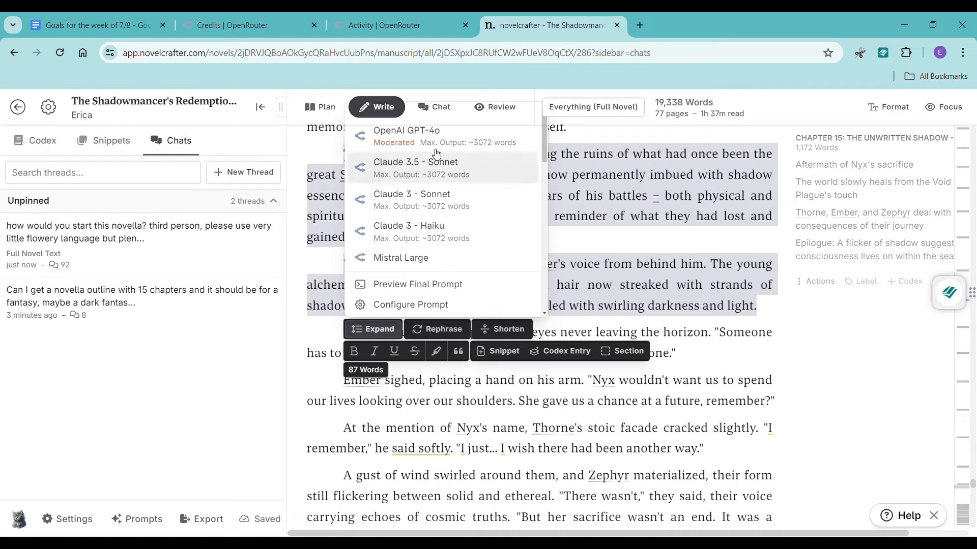
{"action": "left_click", "coordinate": [465, 171]}
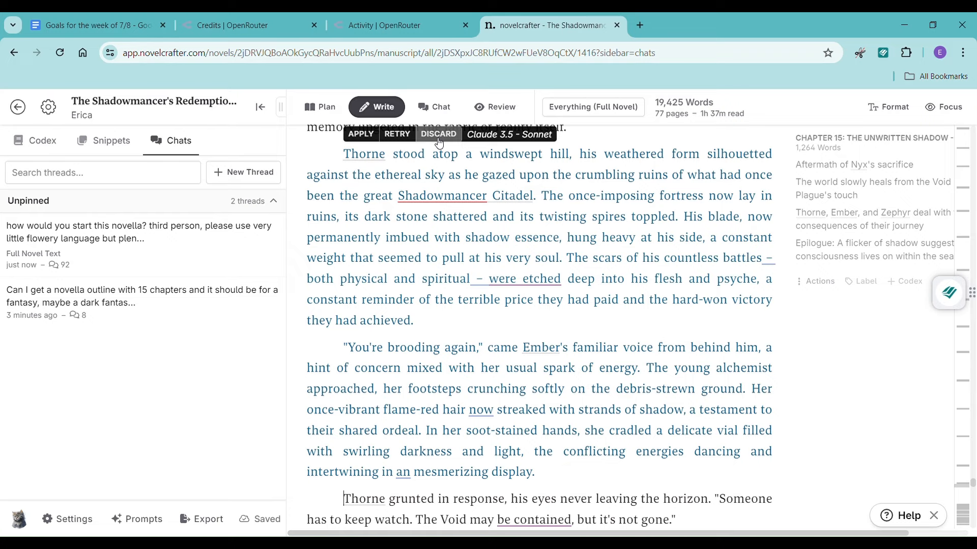
{"action": "left_click", "coordinate": [362, 135]}
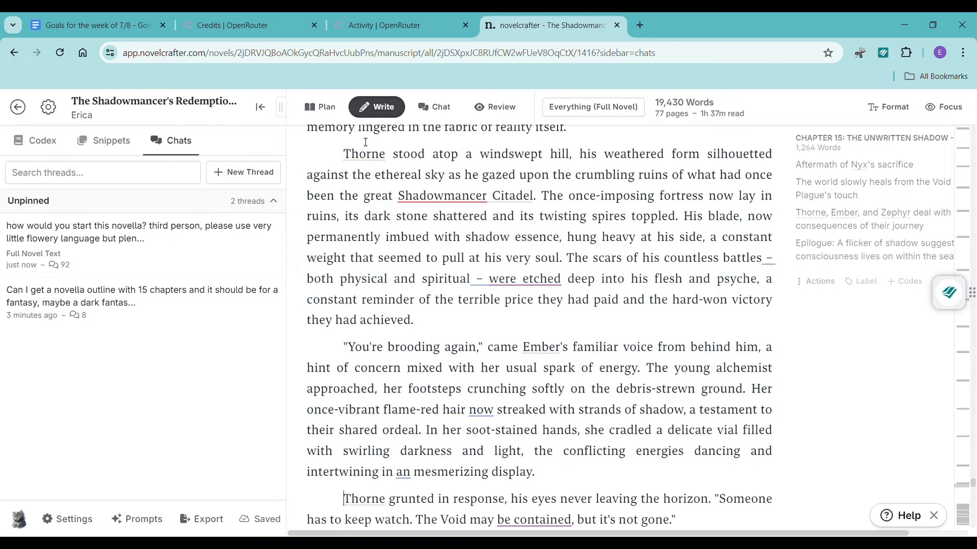
- Switch to the OpenRouter activity page, refresh it, and examine the token usage and cost of the recent novelcrafter requests
{"action": "left_click", "coordinate": [242, 24]}
{"action": "left_click", "coordinate": [371, 30]}
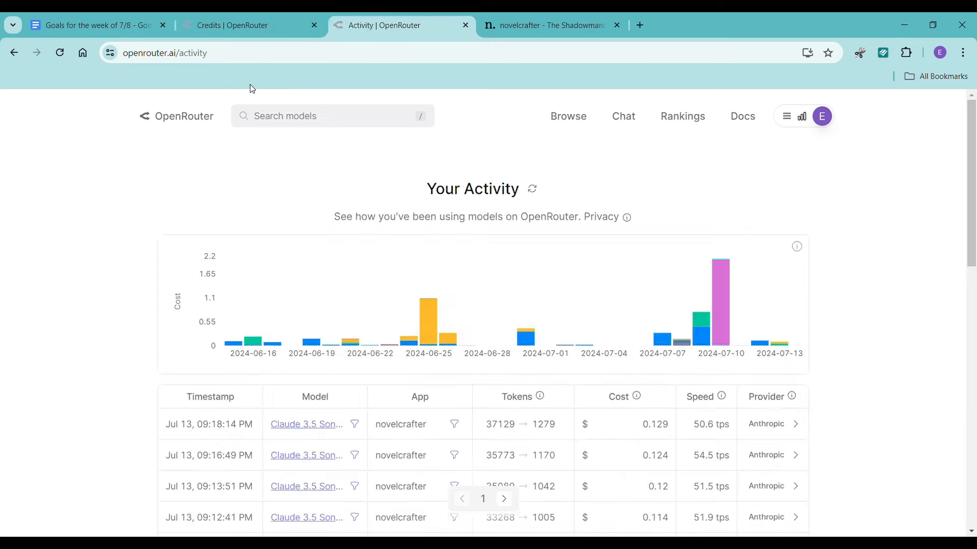
{"action": "left_click", "coordinate": [54, 54]}
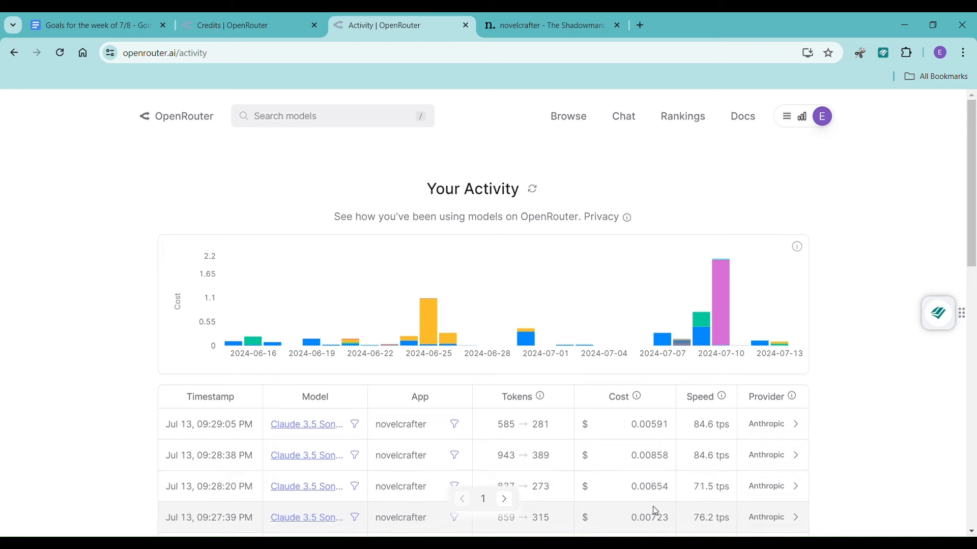
{"action": "scroll", "coordinate": [653, 522], "scroll_direction": "down", "scroll_amount": 2}
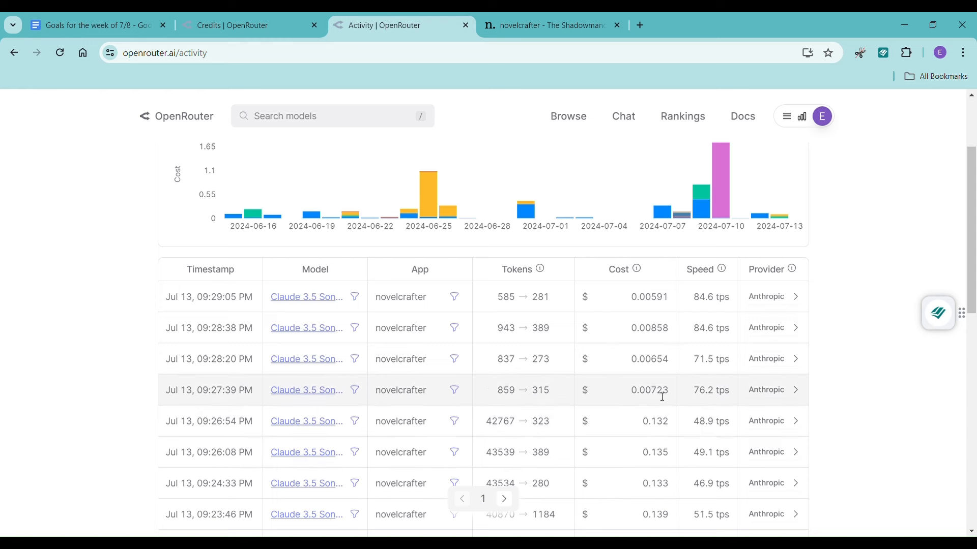
{"action": "scroll", "coordinate": [661, 407], "scroll_direction": "down", "scroll_amount": 1}
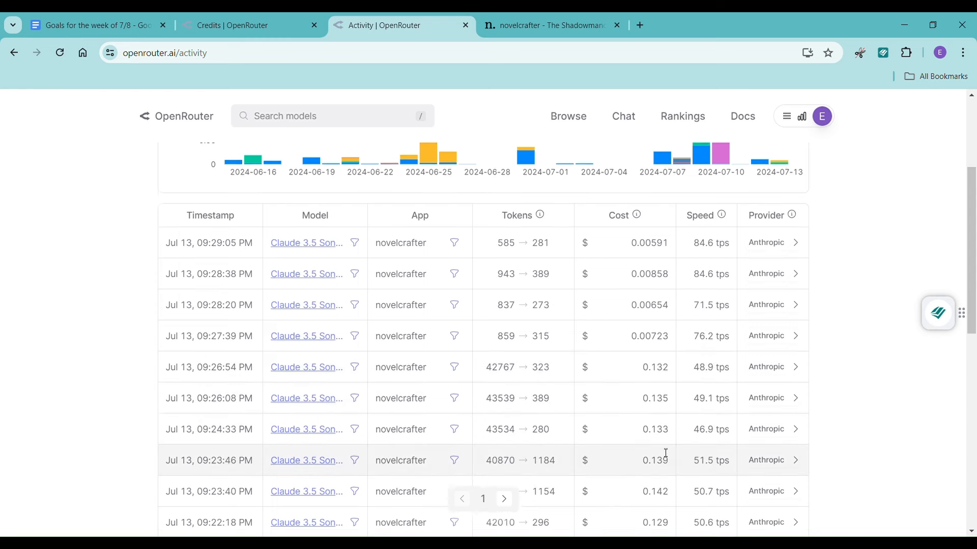
{"action": "scroll", "coordinate": [665, 454], "scroll_direction": "down", "scroll_amount": 3}
{"action": "scroll", "coordinate": [666, 455], "scroll_direction": "down", "scroll_amount": 1}
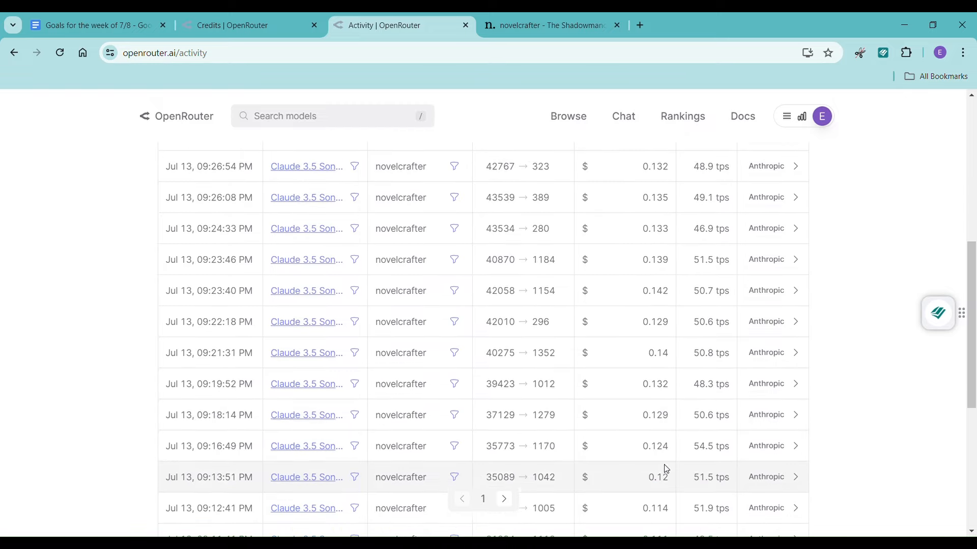
{"action": "scroll", "coordinate": [666, 469], "scroll_direction": "down", "scroll_amount": 4}
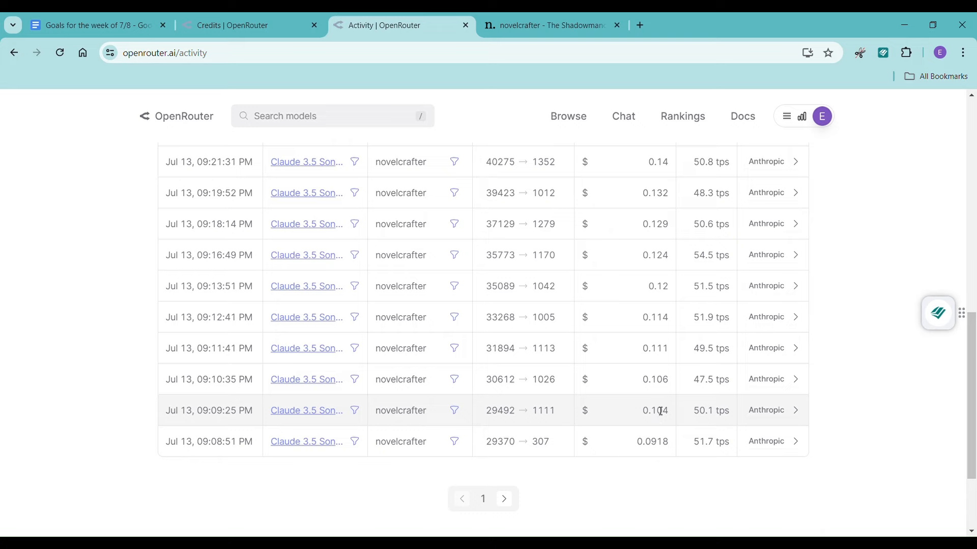
{"action": "scroll", "coordinate": [661, 411], "scroll_direction": "up", "scroll_amount": 4}
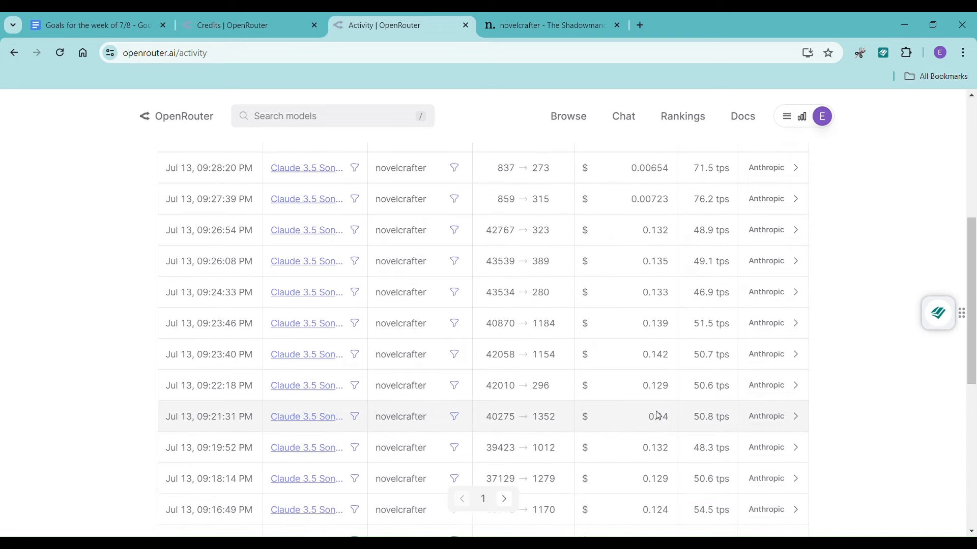
{"action": "scroll", "coordinate": [658, 416], "scroll_direction": "up", "scroll_amount": 5}
- Switch back to the novelcrafter manuscript and place the cursor in the empty Chapter 16 scene
{"action": "left_click", "coordinate": [562, 25]}
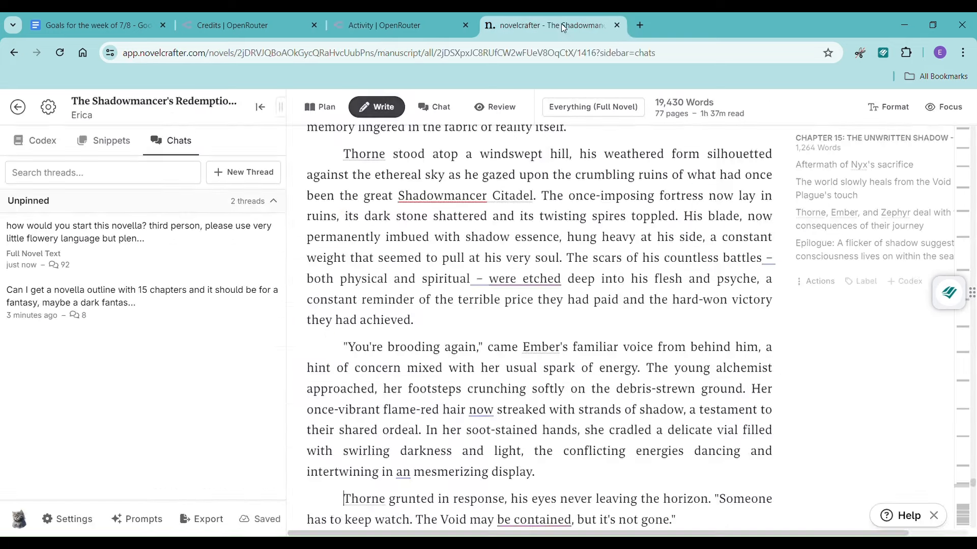
{"action": "scroll", "coordinate": [530, 329], "scroll_direction": "down", "scroll_amount": 15}
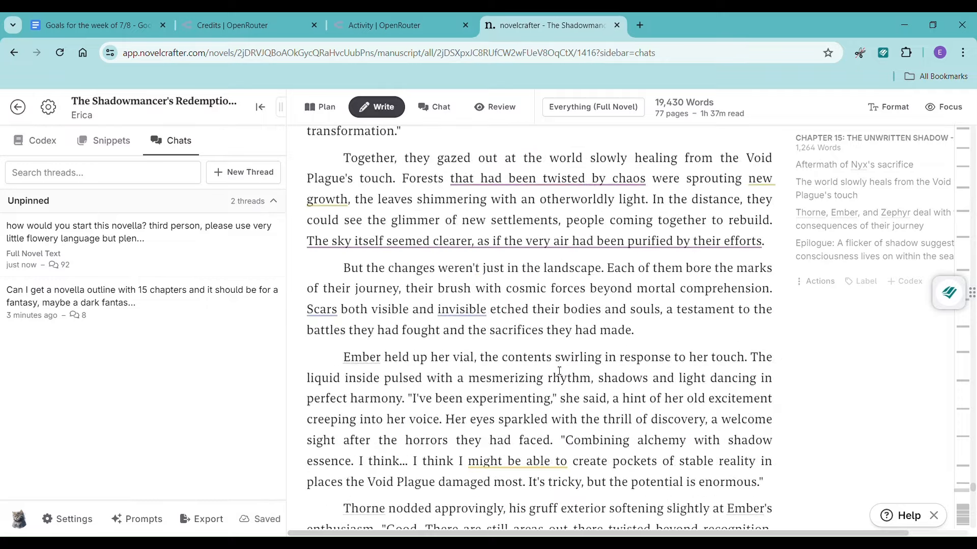
{"action": "scroll", "coordinate": [562, 377], "scroll_direction": "down", "scroll_amount": 15}
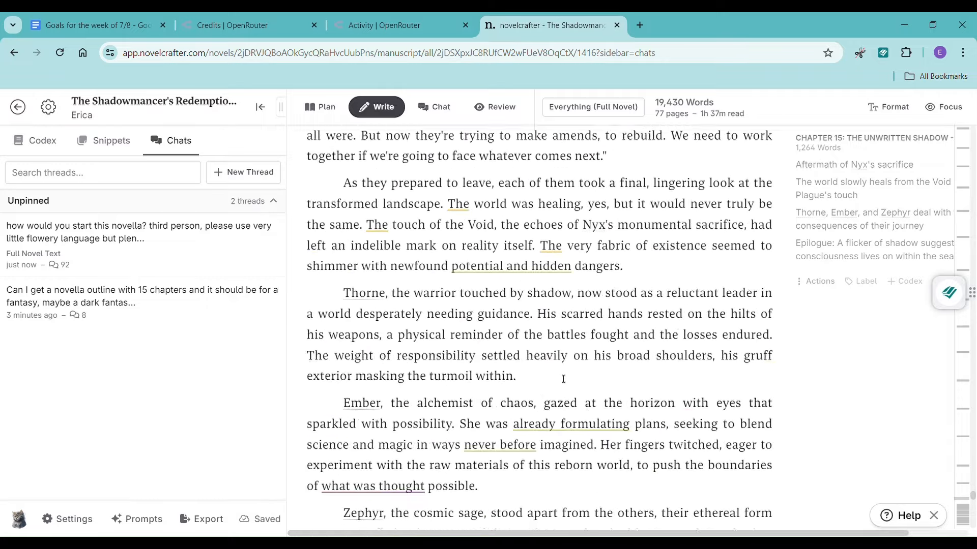
{"action": "scroll", "coordinate": [559, 378], "scroll_direction": "down", "scroll_amount": 8}
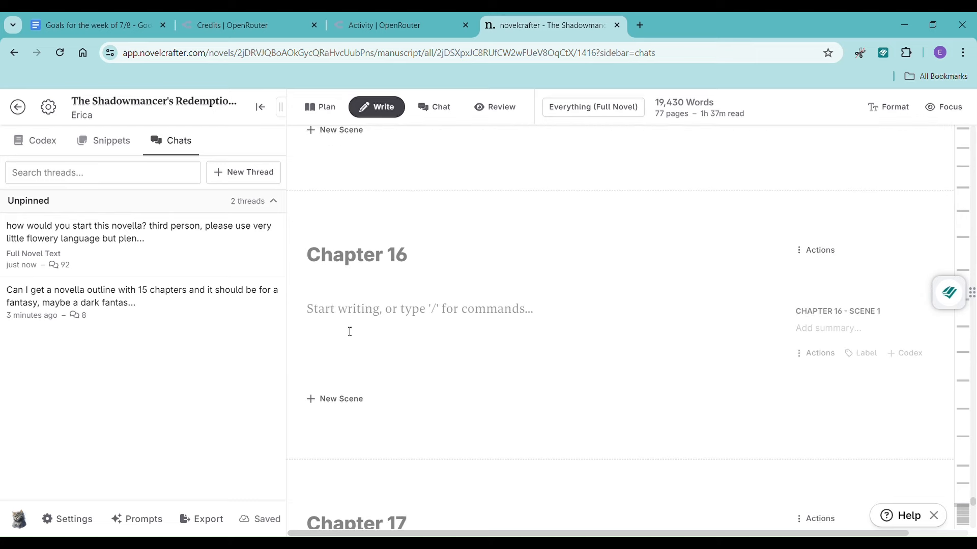
{"action": "left_click", "coordinate": [333, 319]}
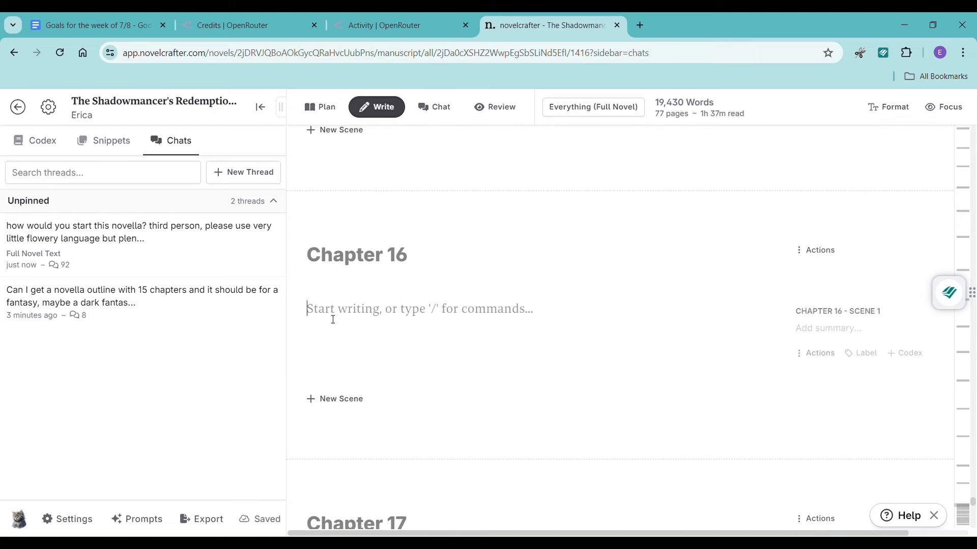
- Open the chat thread about starting the novella and add Chapter 16 - Scene 1 to its context
{"action": "left_click", "coordinate": [240, 255]}
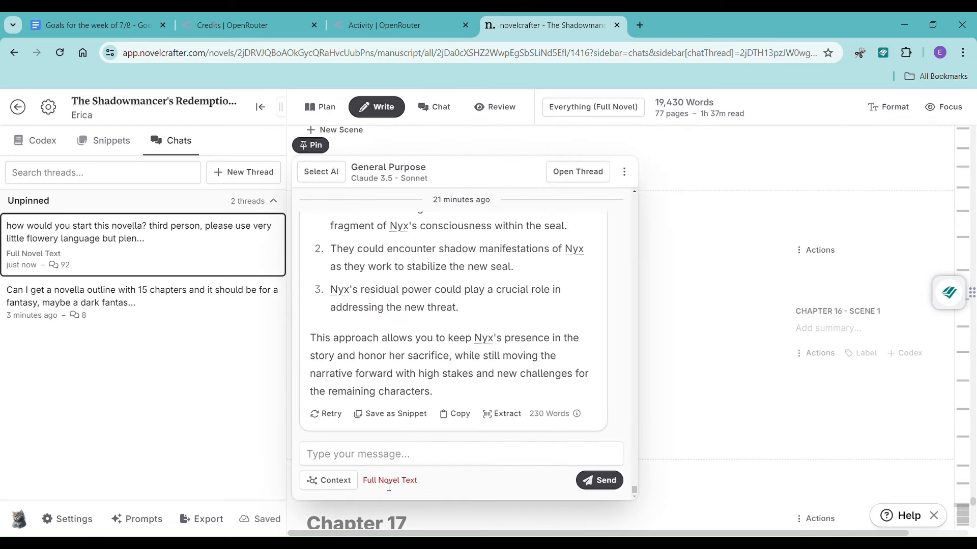
{"action": "left_click", "coordinate": [329, 480]}
{"action": "mouse_move", "coordinate": [402, 387]}
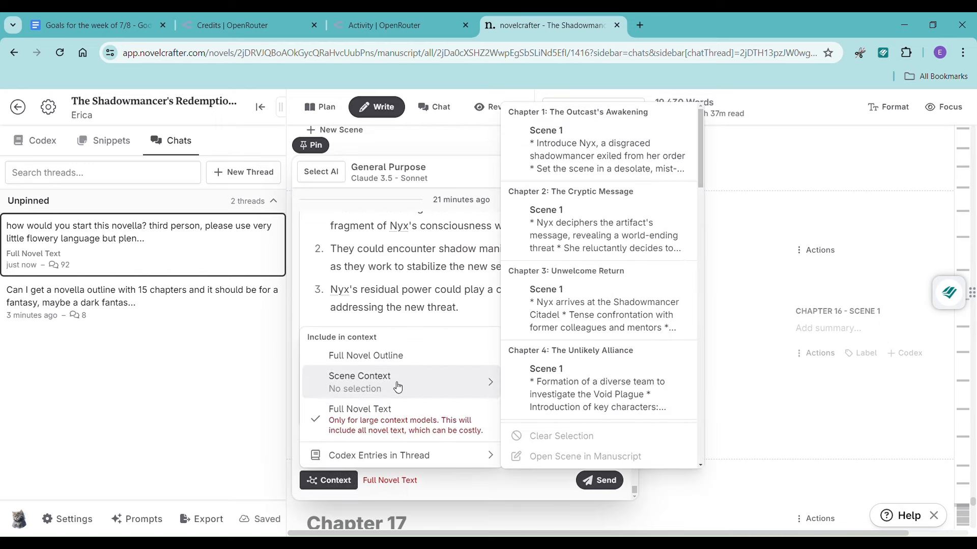
{"action": "scroll", "coordinate": [621, 384], "scroll_direction": "down", "scroll_amount": 3}
{"action": "scroll", "coordinate": [620, 386], "scroll_direction": "down", "scroll_amount": 10}
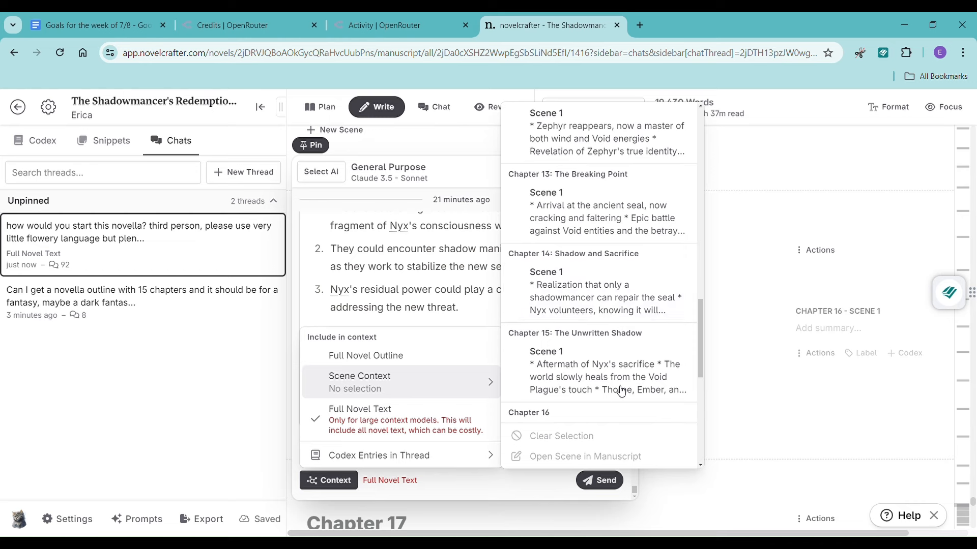
{"action": "scroll", "coordinate": [620, 390], "scroll_direction": "down", "scroll_amount": 4}
{"action": "left_click", "coordinate": [618, 237]}
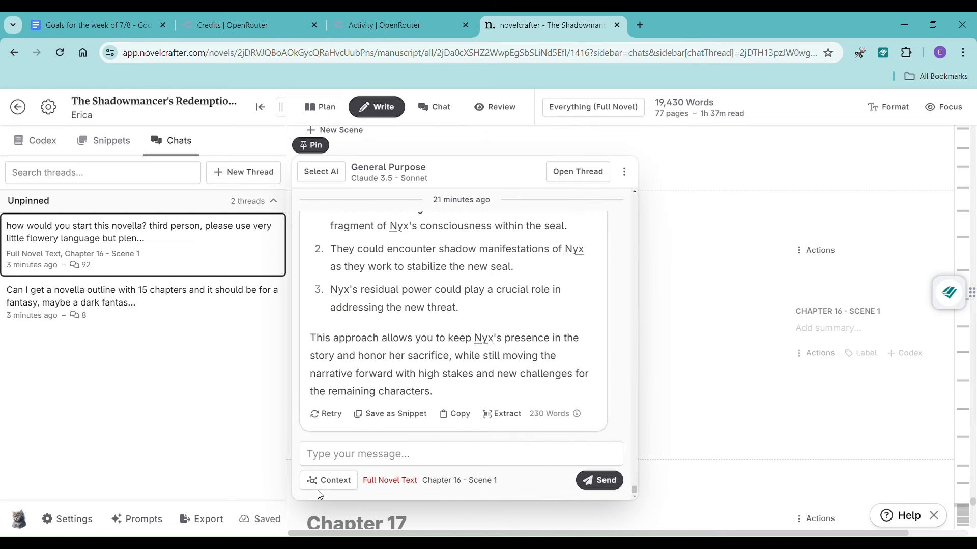
- Remove the full novel text from the chat context and reread the answer about which threat should finish the book
{"action": "left_click", "coordinate": [353, 481]}
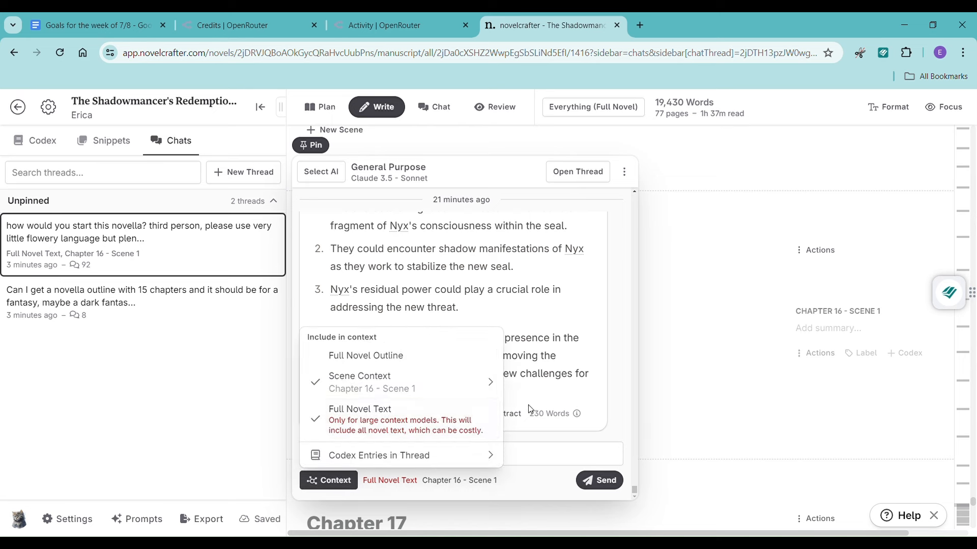
{"action": "left_click", "coordinate": [466, 431]}
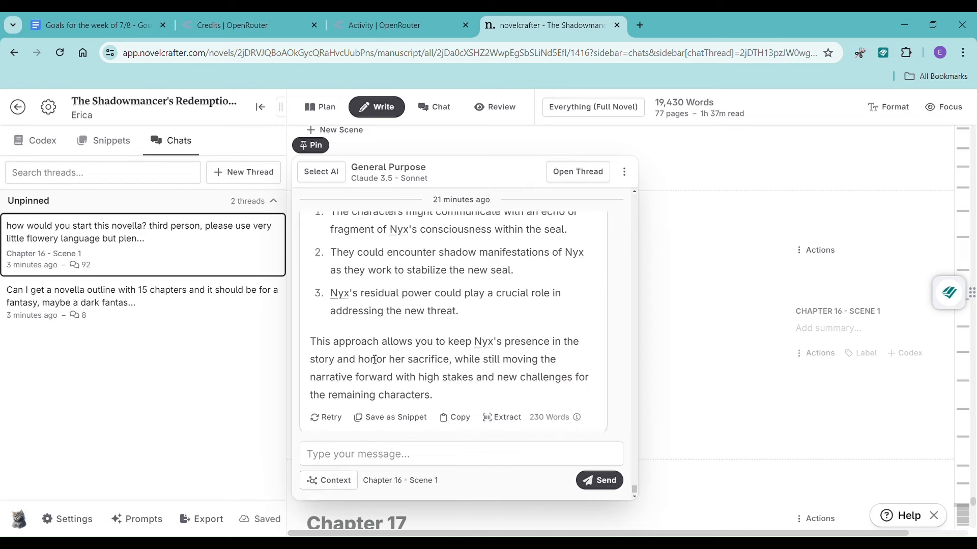
{"action": "scroll", "coordinate": [378, 365], "scroll_direction": "up", "scroll_amount": 5}
{"action": "scroll", "coordinate": [378, 365], "scroll_direction": "up", "scroll_amount": 3}
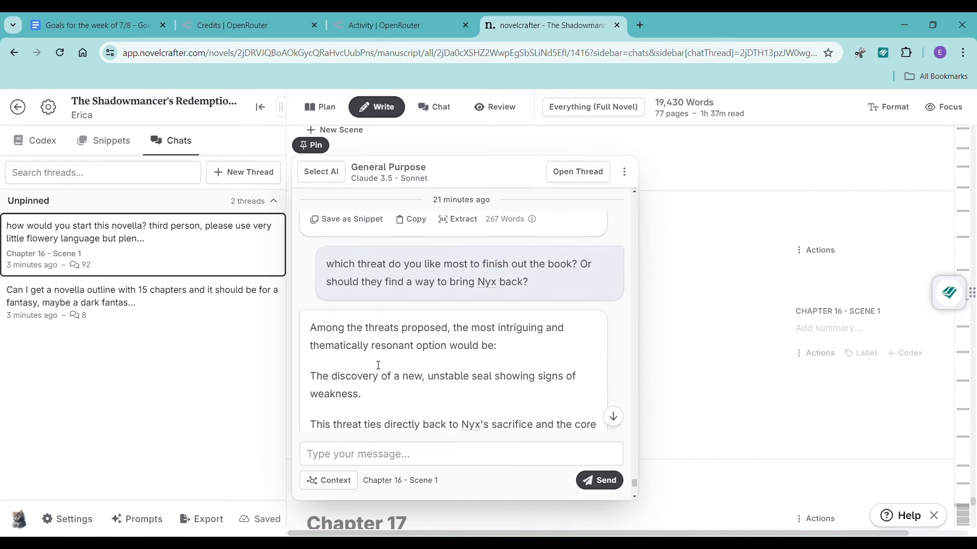
{"action": "scroll", "coordinate": [438, 364], "scroll_direction": "down", "scroll_amount": 3}
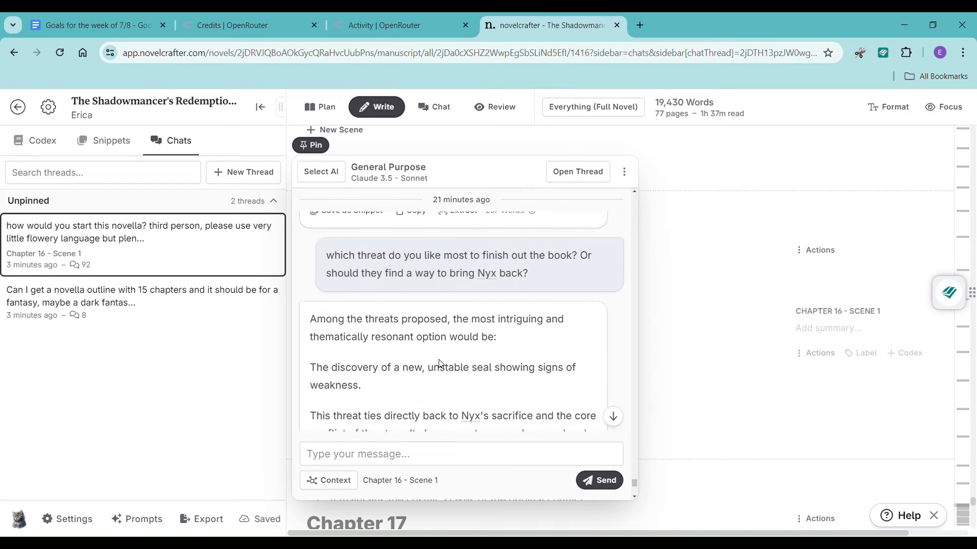
- Send the chat message "please provide an outline for chapter 16 with the unstable seal"
{"action": "left_click", "coordinate": [429, 457]}
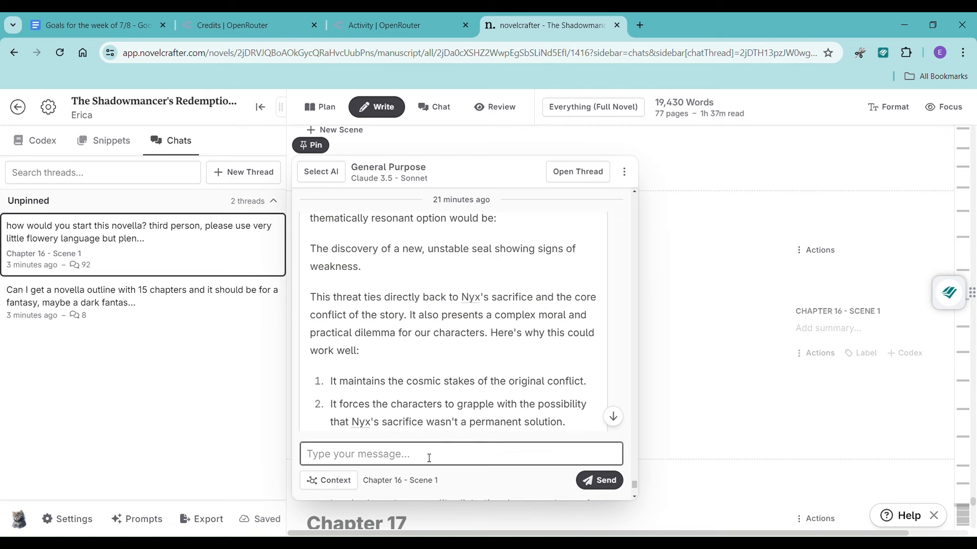
{"action": "type", "text": "ple"}
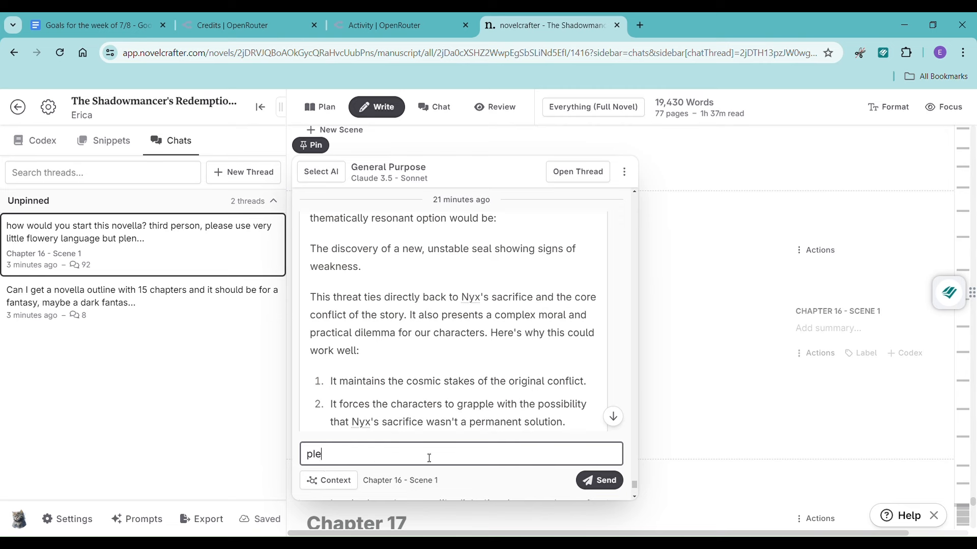
{"action": "type", "text": "ase provide an o"}
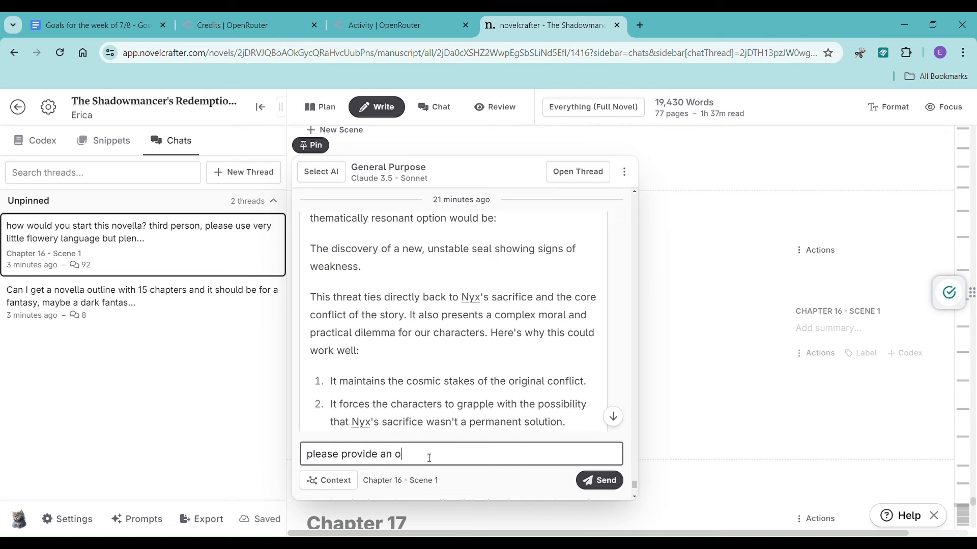
{"action": "type", "text": "utline for chapter 15"}
{"action": "type", "text": " withthe uns"}
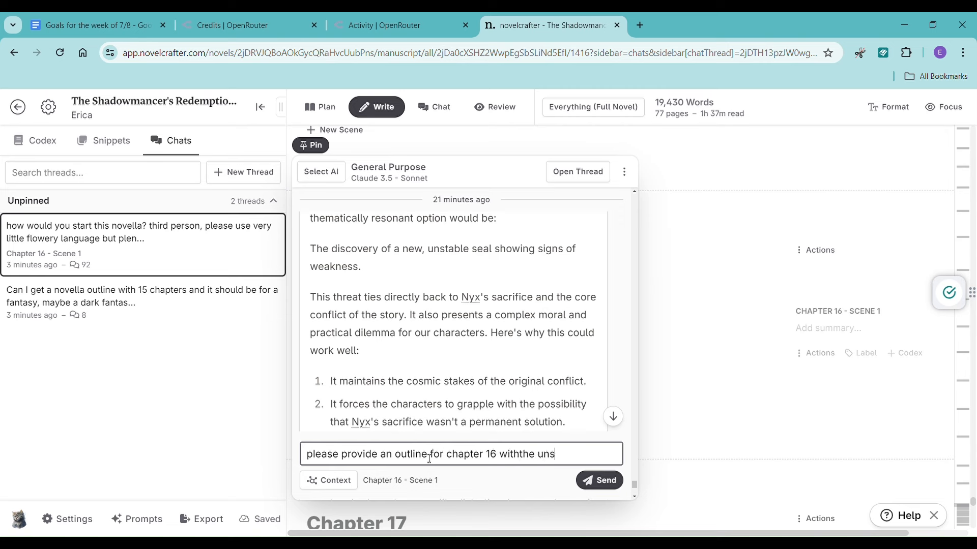
{"action": "type", "text": "table seal"}
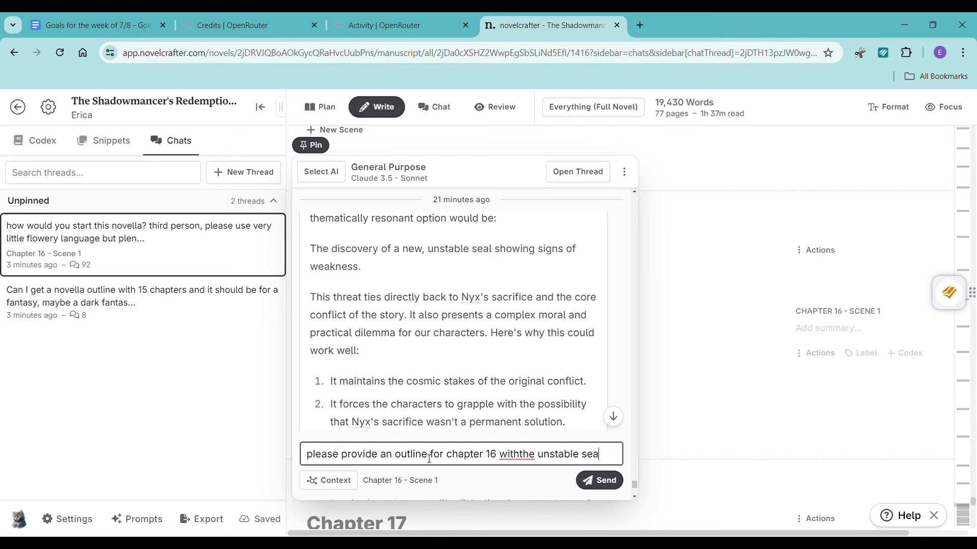
{"action": "key", "text": "BackSpace"}
{"action": "key", "text": "BackSpace"}
{"action": "key", "text": "BackSpace"}
{"action": "key", "text": "BackSpace"}
{"action": "key", "text": "BackSpace"}
{"action": "key", "text": "BackSpace"}
{"action": "key", "text": "BackSpace"}
{"action": "key", "text": "BackSpace"}
{"action": "key", "text": "BackSpace"}
{"action": "key", "text": "BackSpace"}
{"action": "key", "text": "BackSpace"}
{"action": "key", "text": "BackSpace"}
{"action": "key", "text": "BackSpace"}
{"action": "key", "text": "BackSpace"}
{"action": "key", "text": "BackSpace"}
{"action": "key", "text": "BackSpace"}
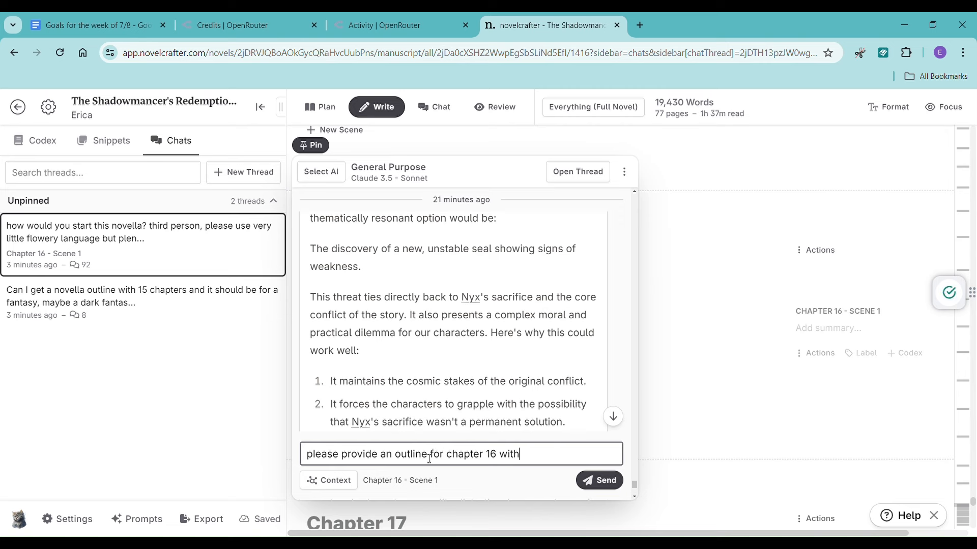
{"action": "type", "text": "the unst"}
{"action": "type", "text": "abl"}
{"action": "key", "text": "BackSpace"}
{"action": "type", "text": "ble seal"}
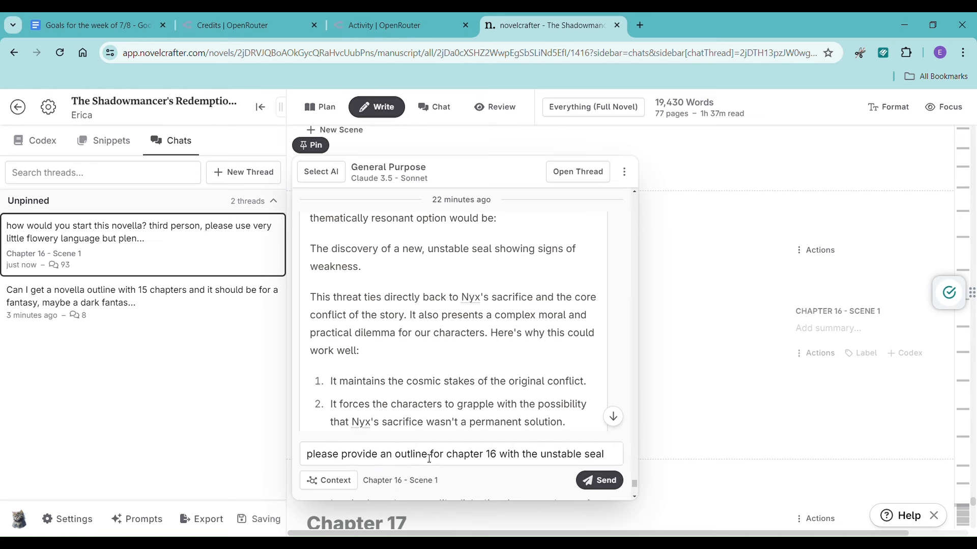
{"action": "key", "text": "Return"}
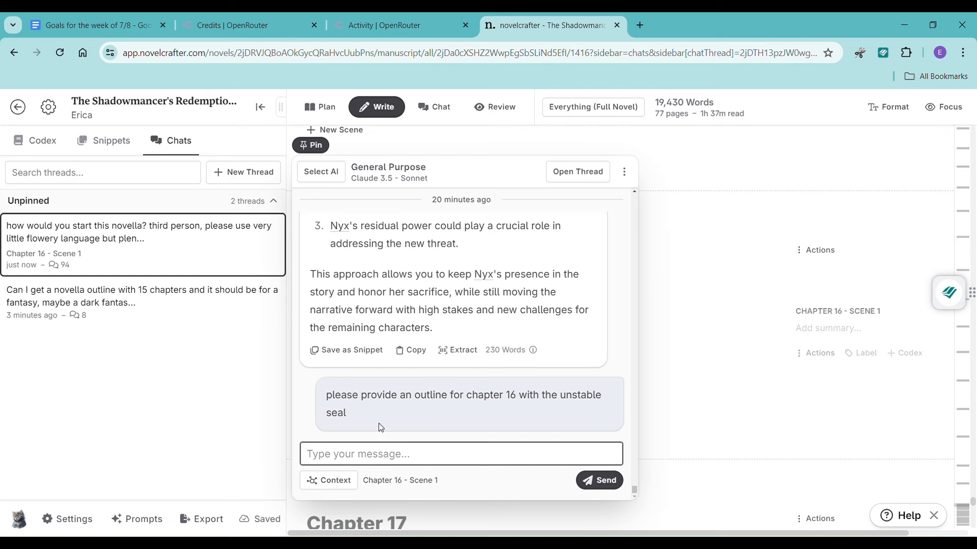
- Reuse the text of the Chapter 16 outline request and send it again in the same thread
{"action": "left_click_drag", "start_coordinate": [353, 420], "coordinate": [330, 416]}
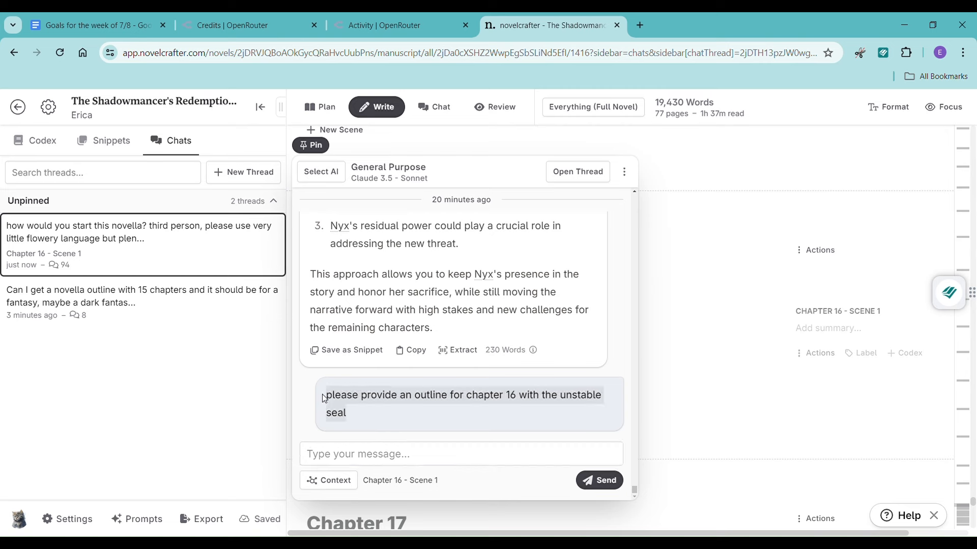
{"action": "left_click", "coordinate": [378, 462]}
{"action": "type", "text": "please provide an outline for chapter 16 with the unstable seal"}
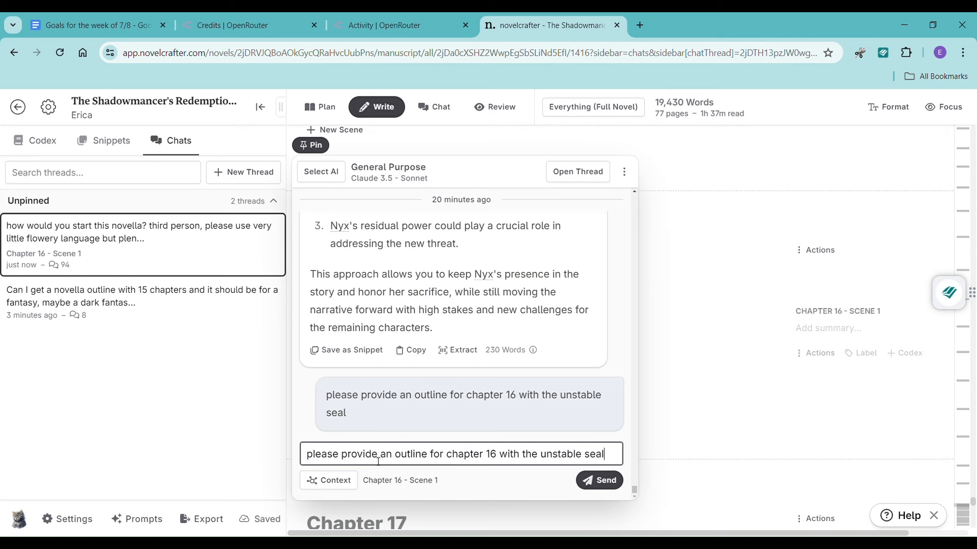
{"action": "key", "text": "shift+Return"}
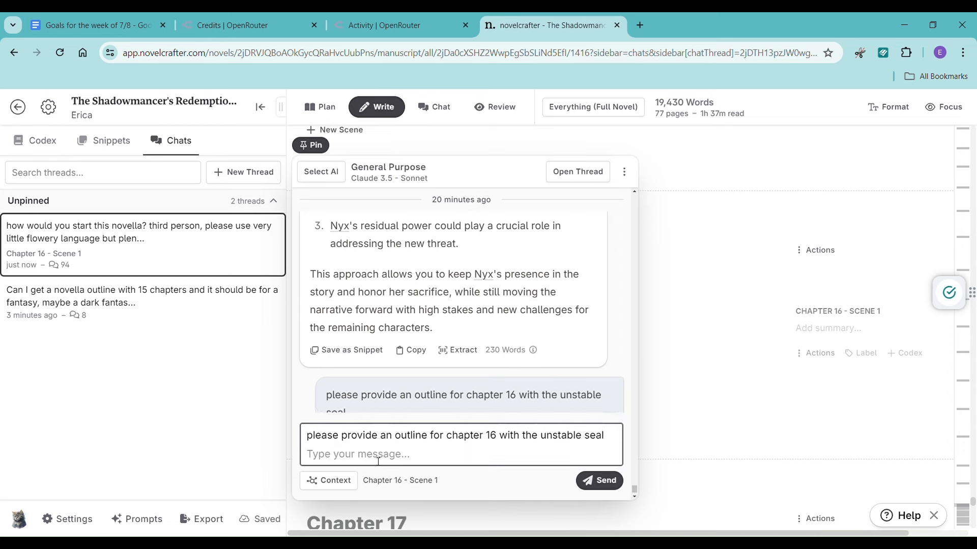
{"action": "left_click", "coordinate": [601, 481]}
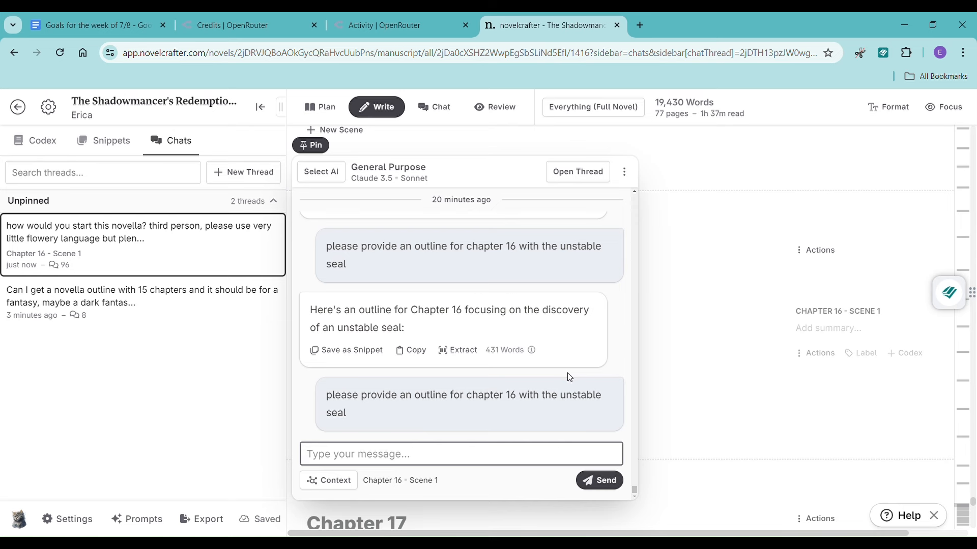
- Close and reopen the novella-start chat thread and check it for the outline replies
{"action": "left_click", "coordinate": [216, 249]}
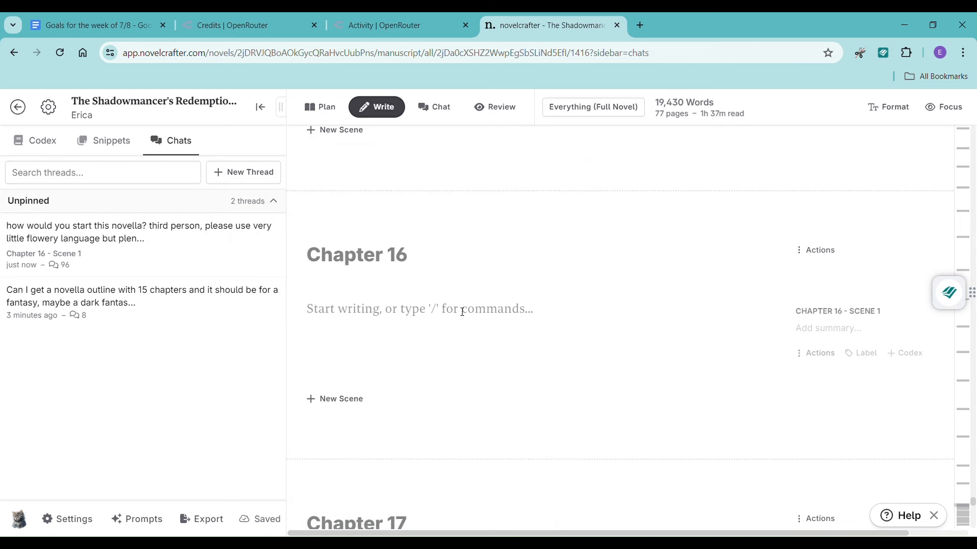
{"action": "left_click", "coordinate": [230, 261]}
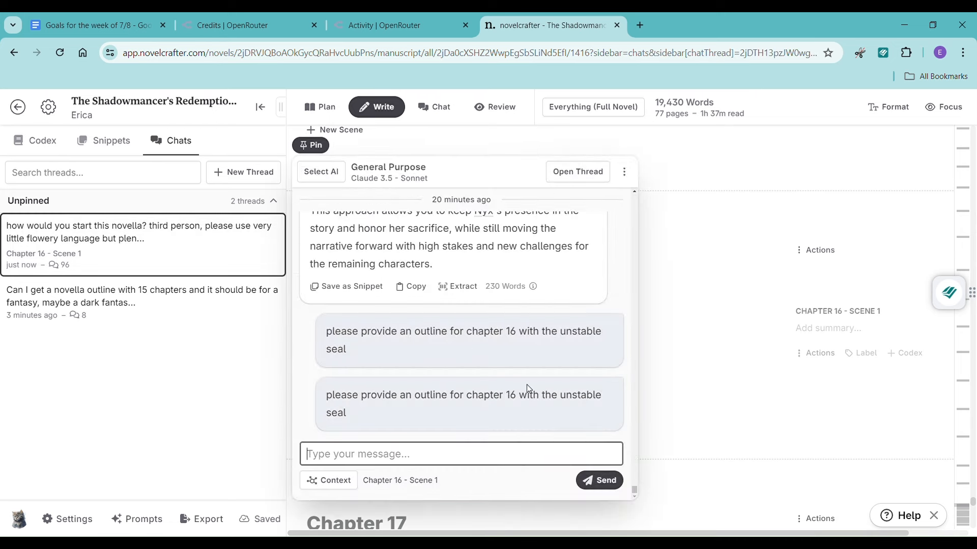
{"action": "scroll", "coordinate": [529, 391], "scroll_direction": "up", "scroll_amount": 3}
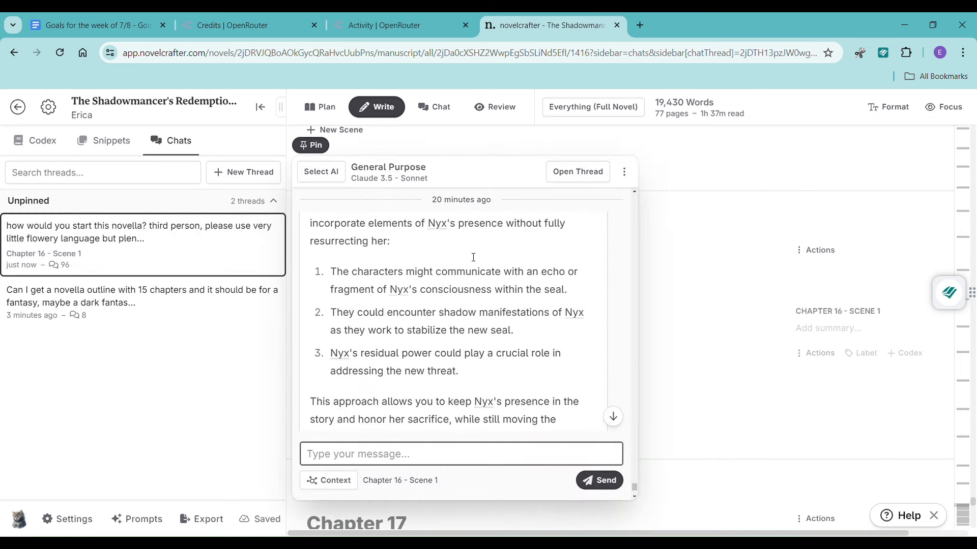
- Switch to OpenRouter, refresh the credits and activity pages, and examine the balance and the cost of the latest requests
{"action": "left_click", "coordinate": [234, 20]}
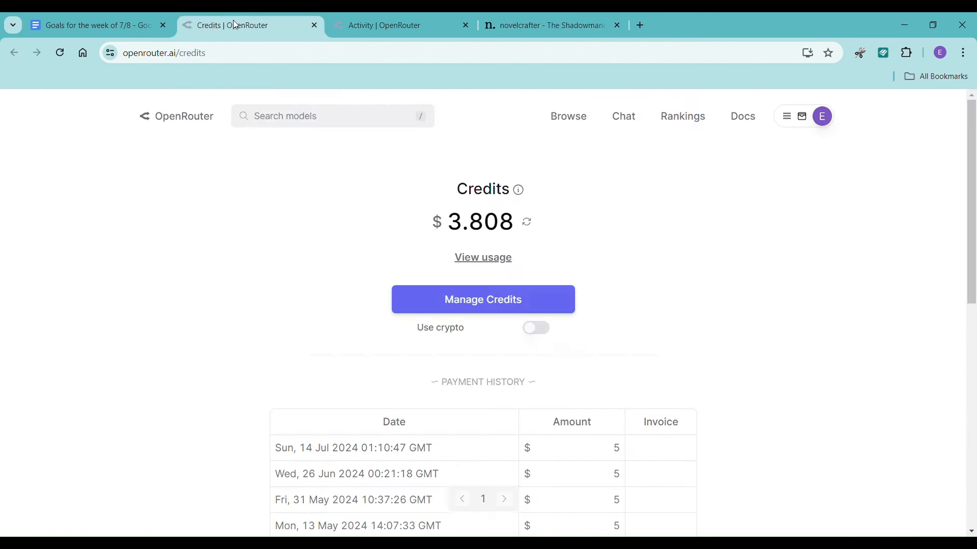
{"action": "left_click", "coordinate": [69, 61]}
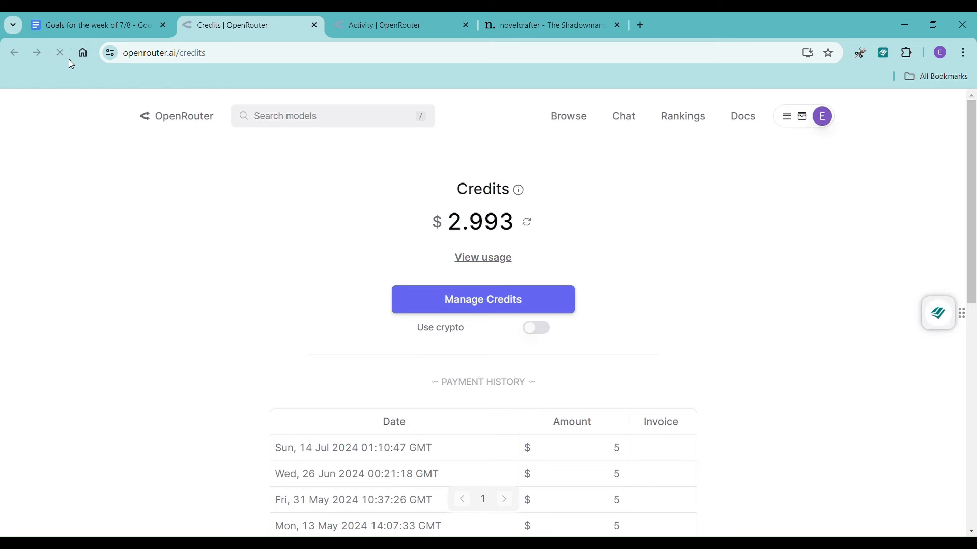
{"action": "left_click", "coordinate": [402, 30]}
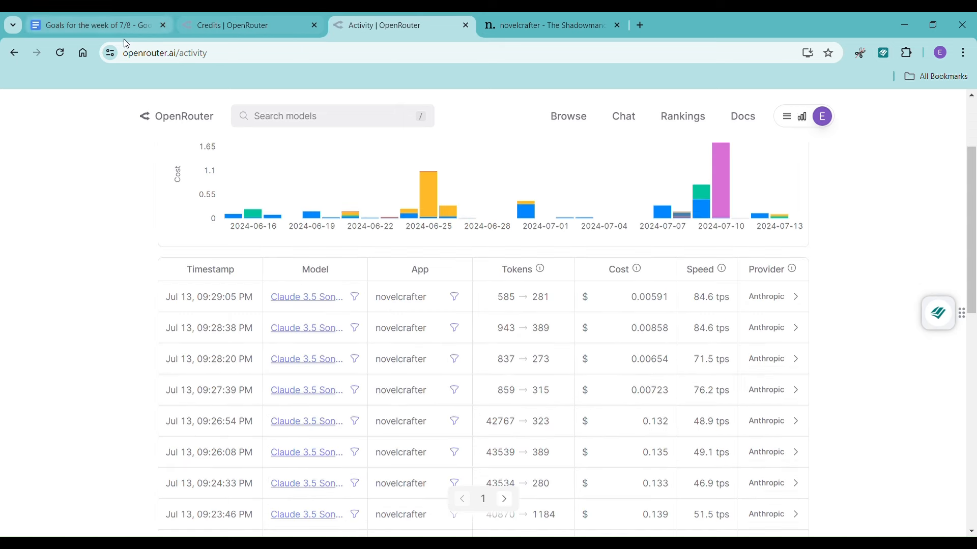
{"action": "left_click", "coordinate": [60, 55]}
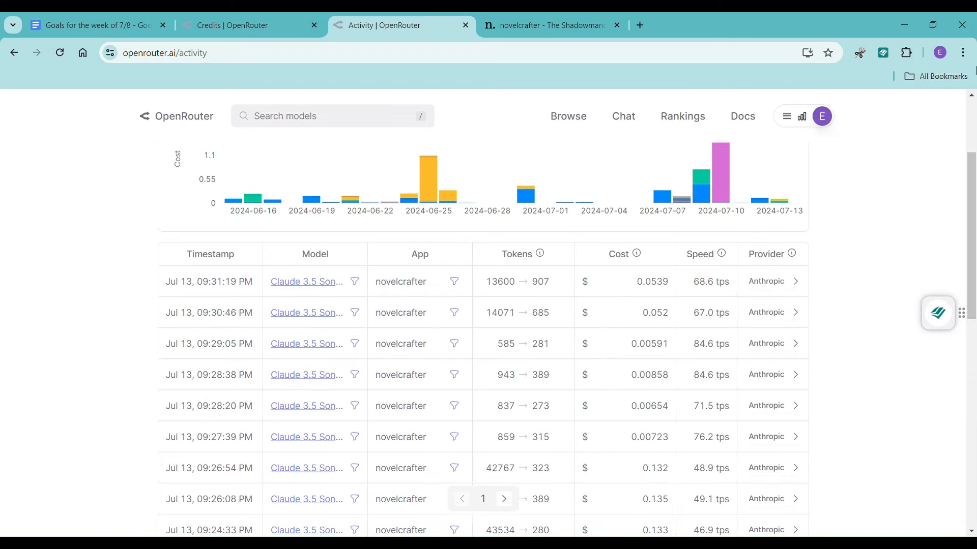
{"action": "mouse_move", "coordinate": [784, 204]}
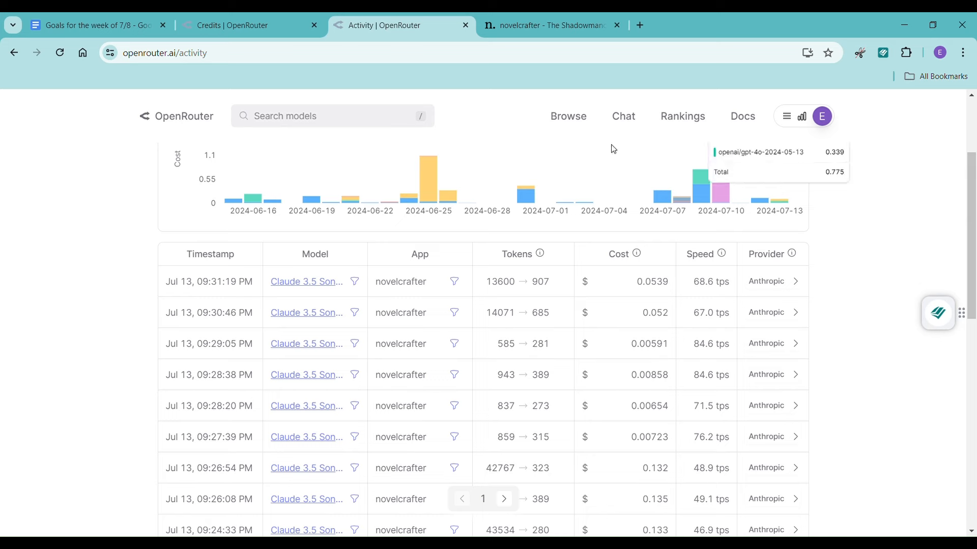
- Switch back to the novelcrafter chat thread and include the full novel text in its context alongside Chapter 16 - Scene 1
{"action": "left_click", "coordinate": [524, 30]}
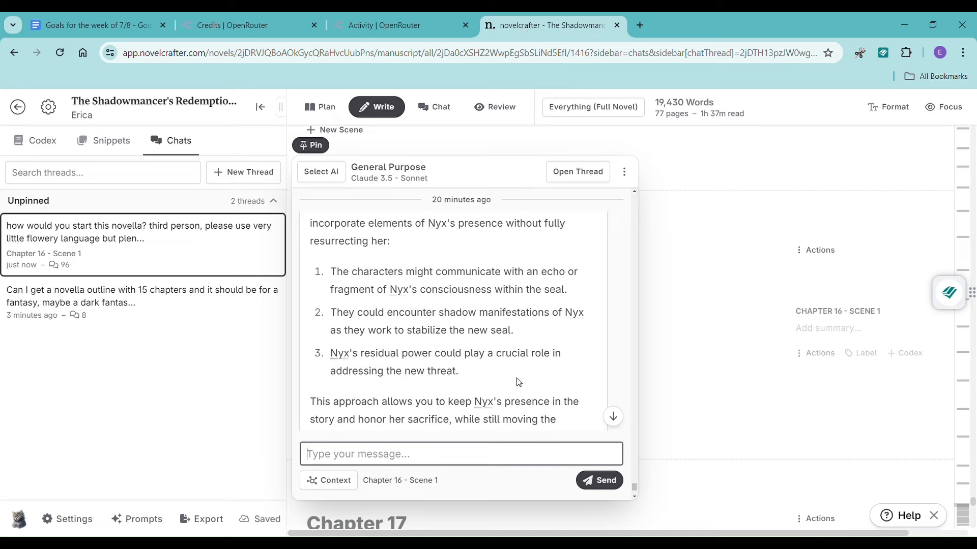
{"action": "scroll", "coordinate": [515, 395], "scroll_direction": "up", "scroll_amount": 5}
{"action": "scroll", "coordinate": [520, 395], "scroll_direction": "up", "scroll_amount": 6}
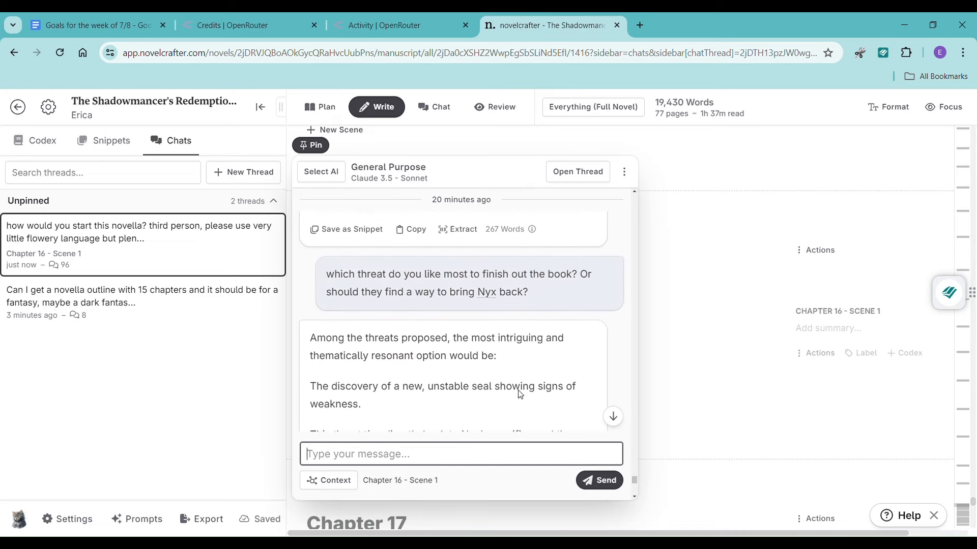
{"action": "scroll", "coordinate": [523, 395], "scroll_direction": "down", "scroll_amount": 10}
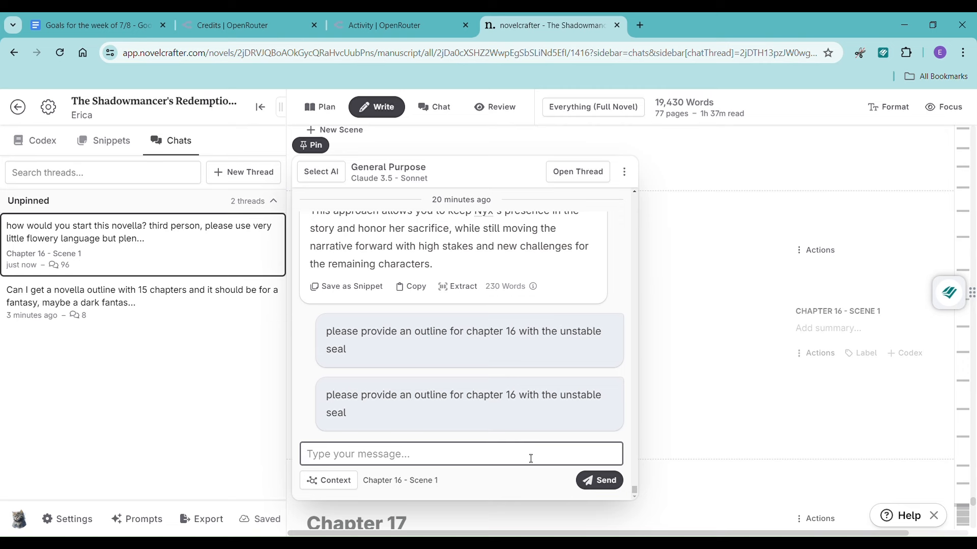
{"action": "left_click", "coordinate": [346, 481]}
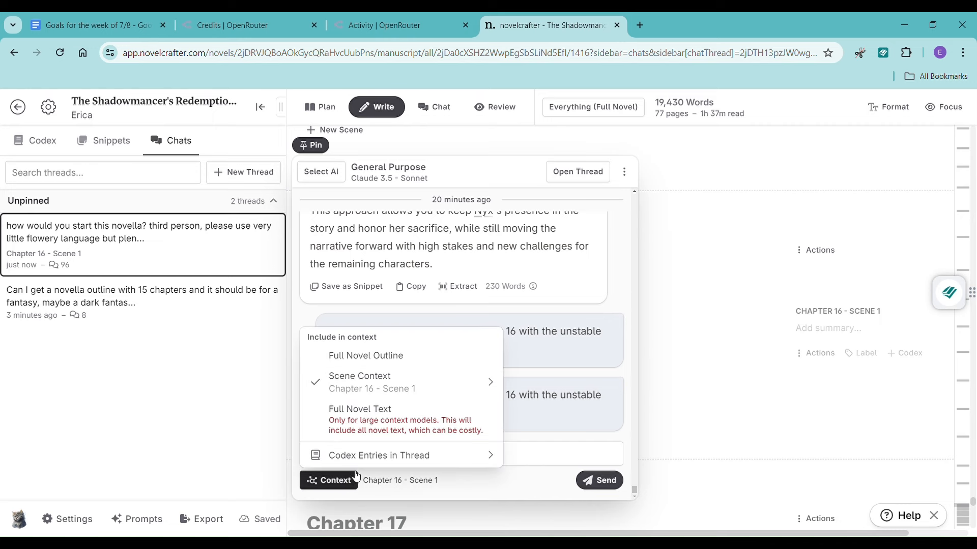
{"action": "left_click", "coordinate": [398, 436]}
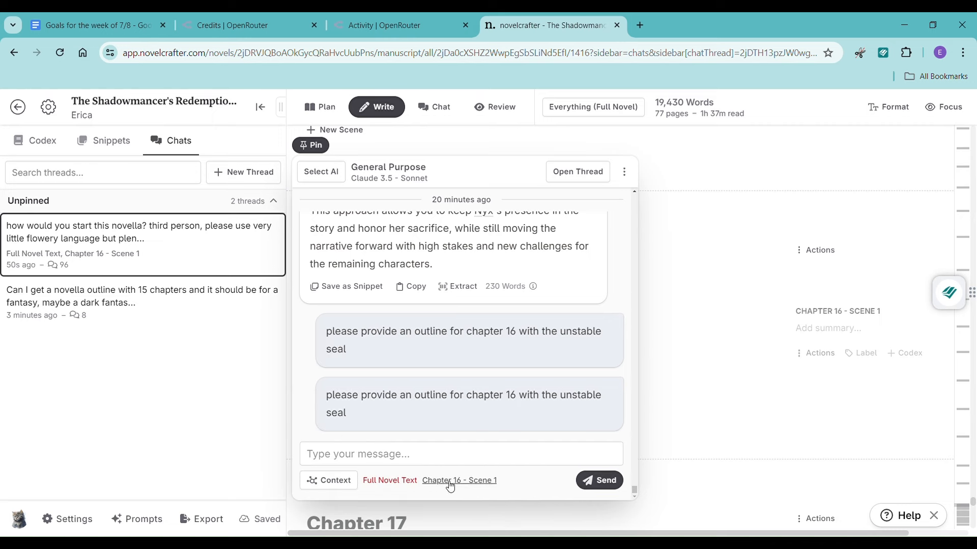
- Copy the last outline request into a new message and resend it with the full novel text in context
{"action": "left_click", "coordinate": [417, 462]}
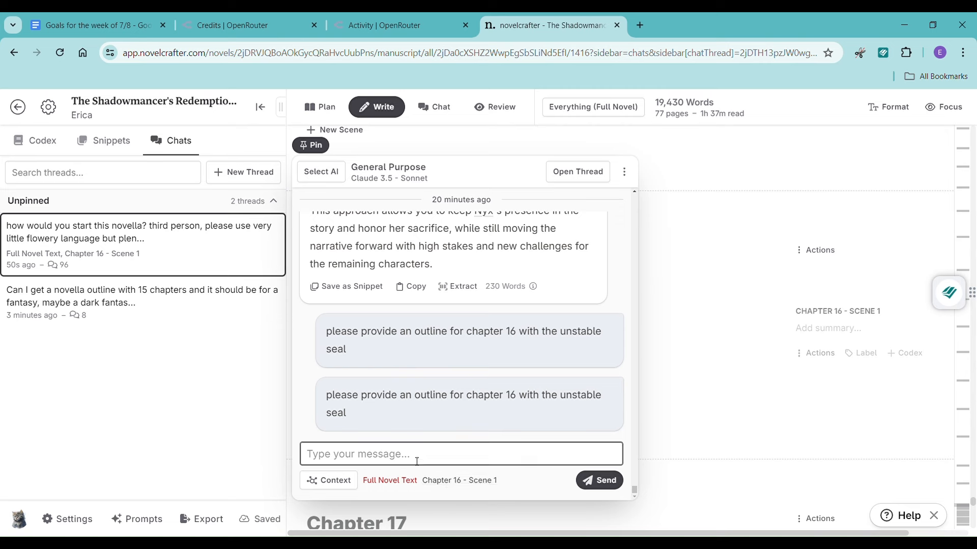
{"action": "left_click_drag", "start_coordinate": [351, 418], "coordinate": [316, 404]}
{"action": "key", "text": "ctrl+c"}
{"action": "left_click", "coordinate": [383, 462]}
{"action": "key", "text": "ctrl+v"}
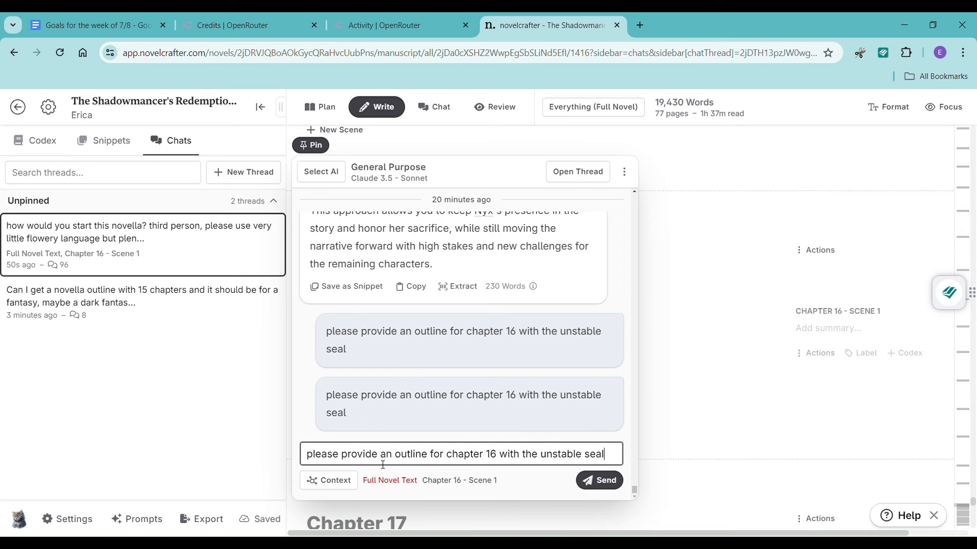
{"action": "key", "text": "shift+Return"}
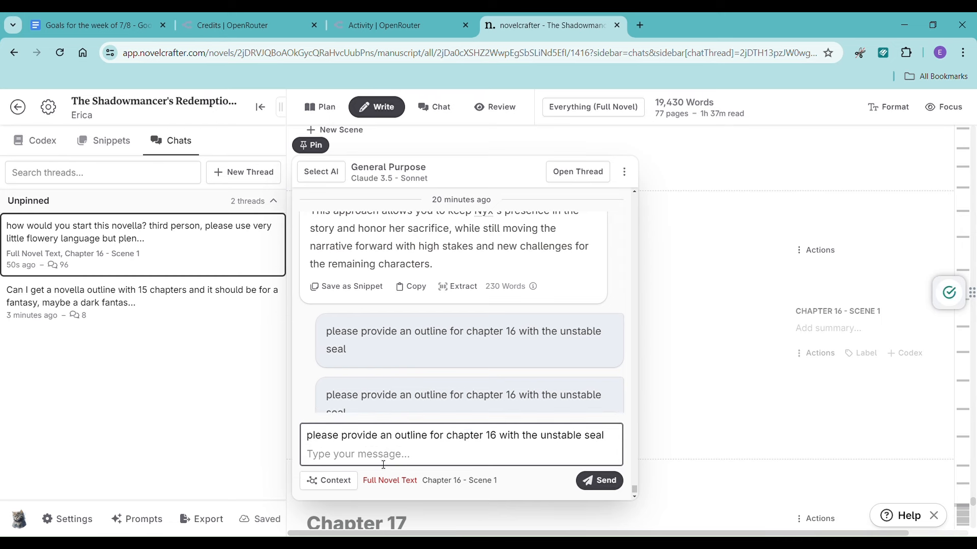
{"action": "key", "text": "Return"}
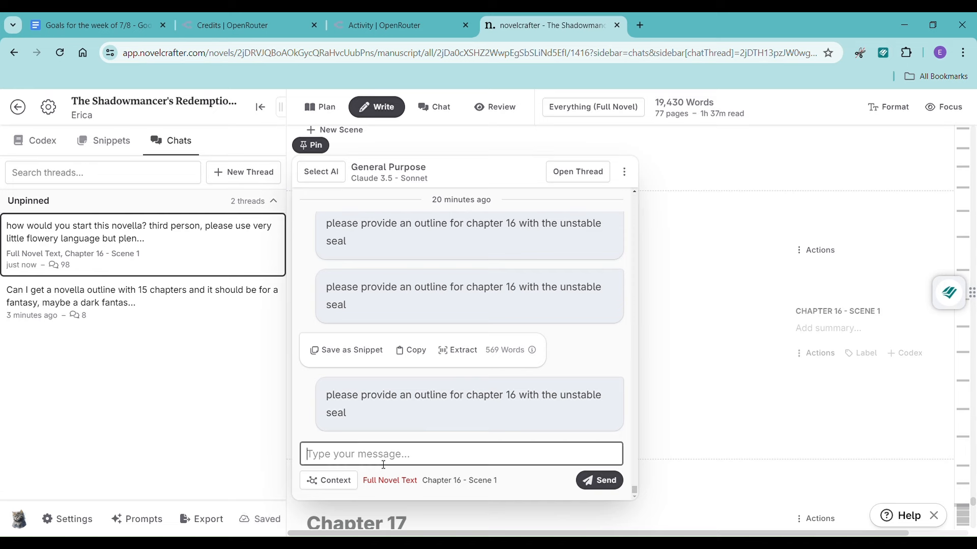
- Check the latest reply in the thread and which model produced it, and close the chat window
{"action": "scroll", "coordinate": [461, 329], "scroll_direction": "up", "scroll_amount": 1}
{"action": "scroll", "coordinate": [481, 336], "scroll_direction": "down", "scroll_amount": 1}
{"action": "scroll", "coordinate": [494, 366], "scroll_direction": "up", "scroll_amount": 3}
{"action": "scroll", "coordinate": [493, 366], "scroll_direction": "down", "scroll_amount": 3}
{"action": "mouse_move", "coordinate": [532, 351]}
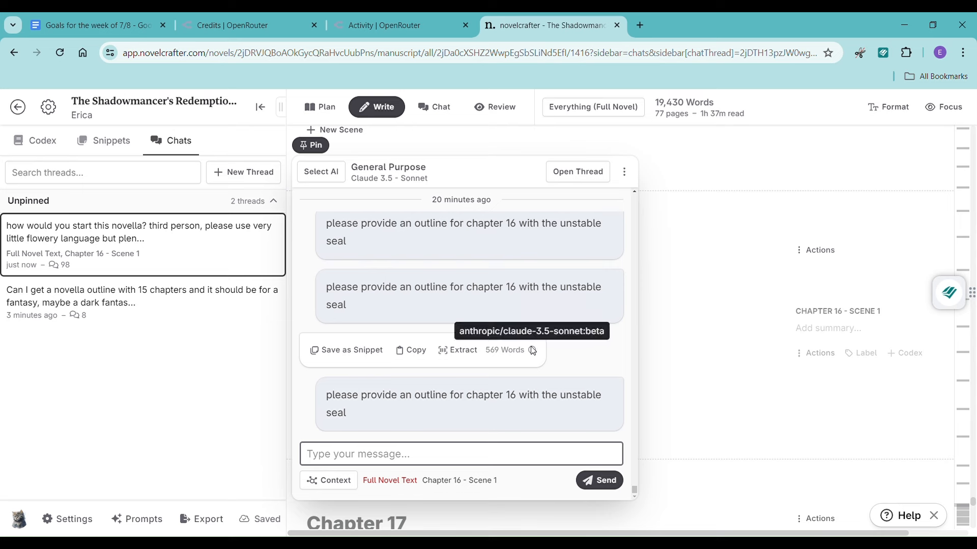
{"action": "left_click", "coordinate": [695, 268]}
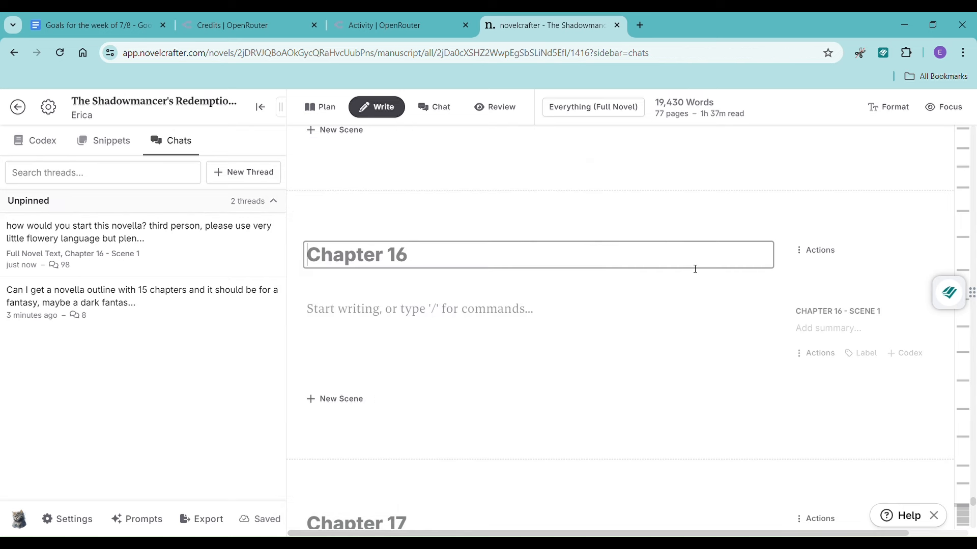
- Reopen the novella-start chat thread and clear Chapter 16 - Scene 1 from its context, keeping only the full novel text
{"action": "left_click", "coordinate": [149, 228]}
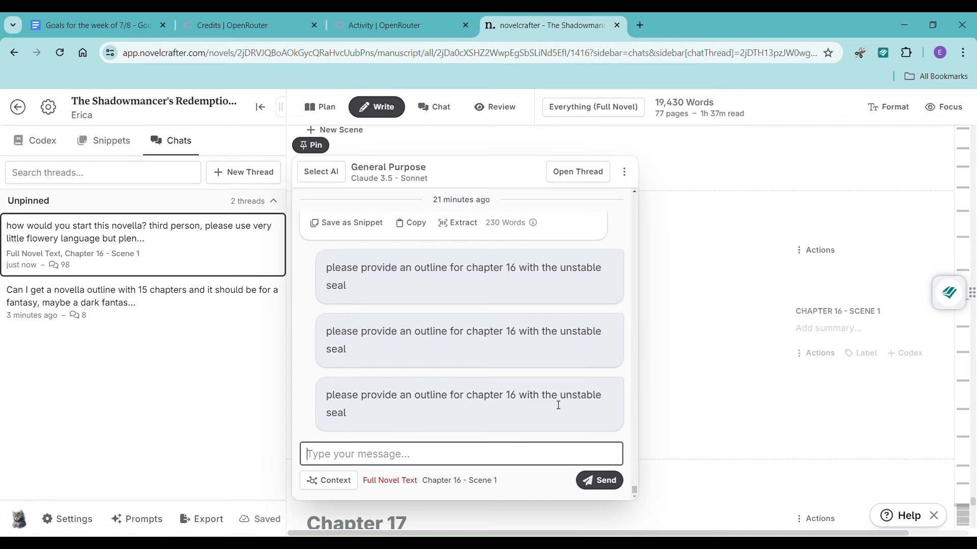
{"action": "left_click", "coordinate": [330, 486]}
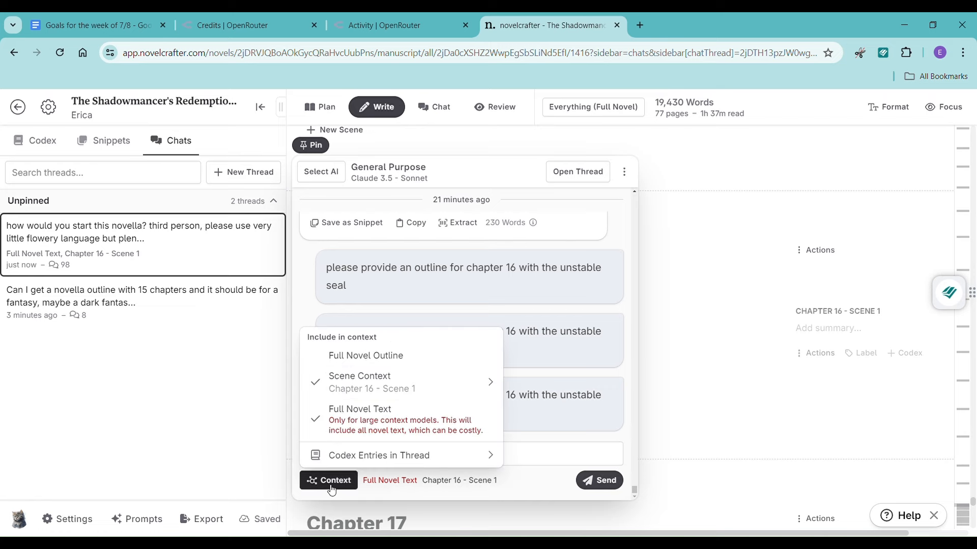
{"action": "mouse_move", "coordinate": [463, 389]}
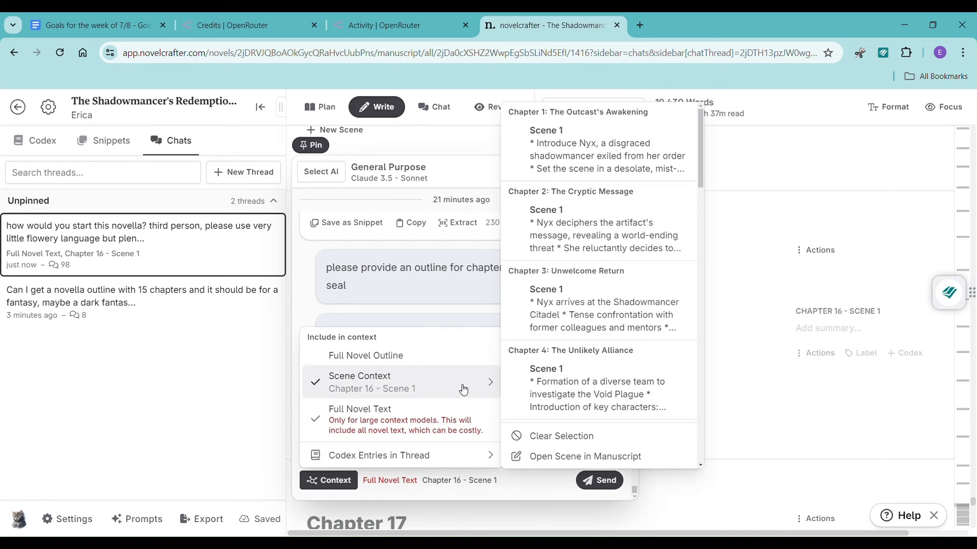
{"action": "left_click", "coordinate": [590, 447]}
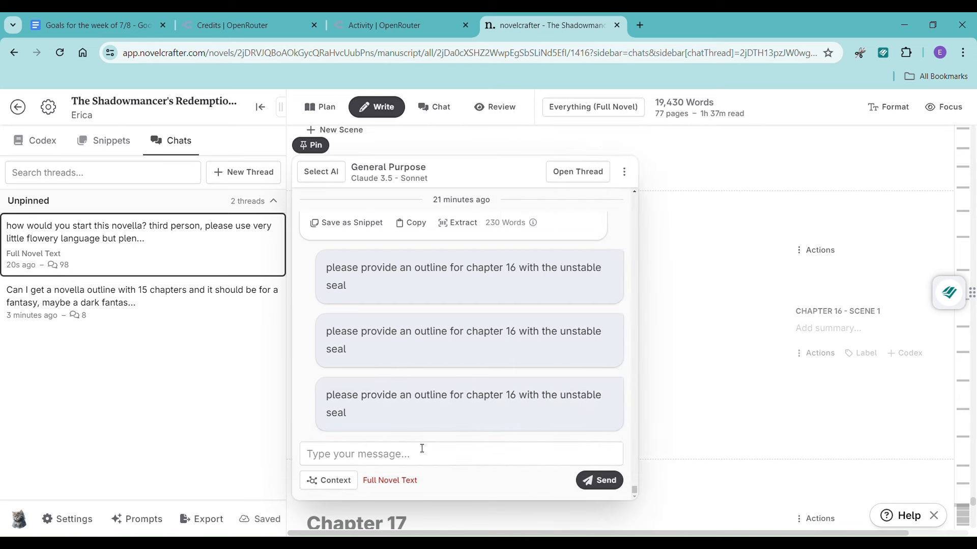
- Copy the last Chapter 16 unstable seal outline request and resend it with only the full novel text as context
{"action": "left_click_drag", "start_coordinate": [356, 412], "coordinate": [323, 399]}
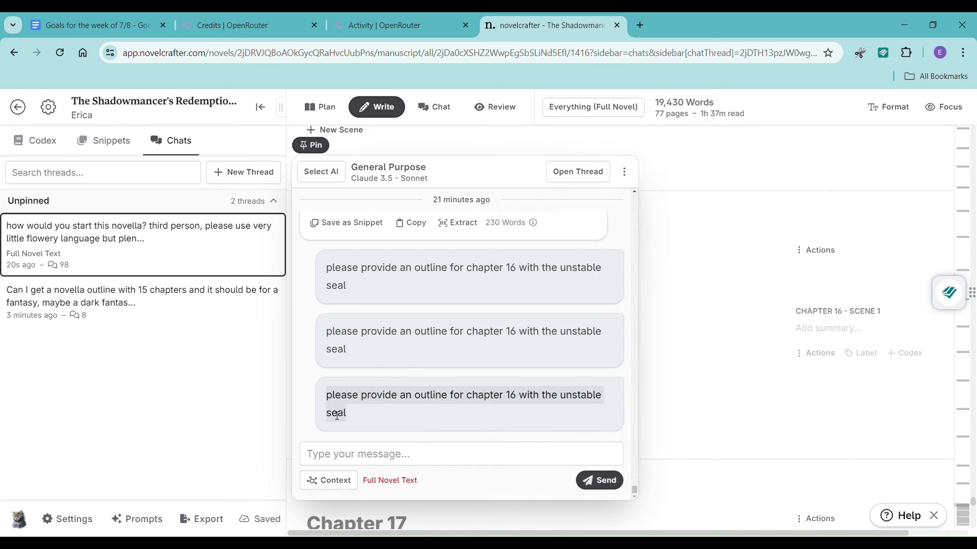
{"action": "key", "text": "ctrl+c"}
{"action": "left_click", "coordinate": [359, 464]}
{"action": "key", "text": "ctrl+v"}
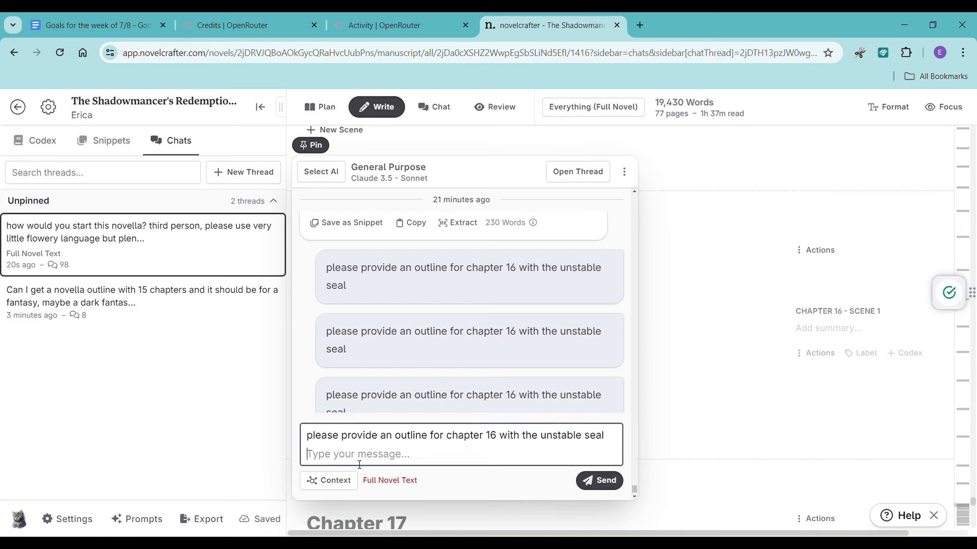
{"action": "left_click", "coordinate": [599, 480]}
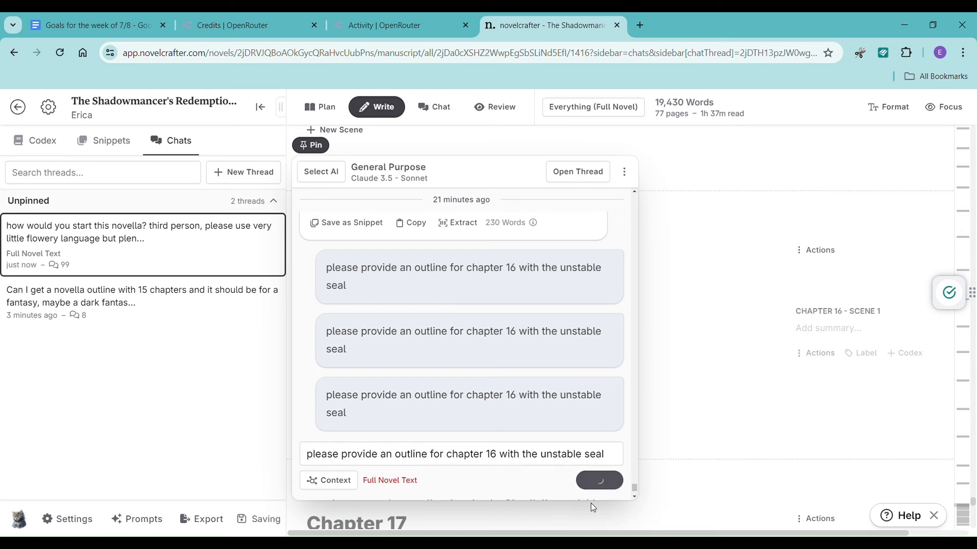
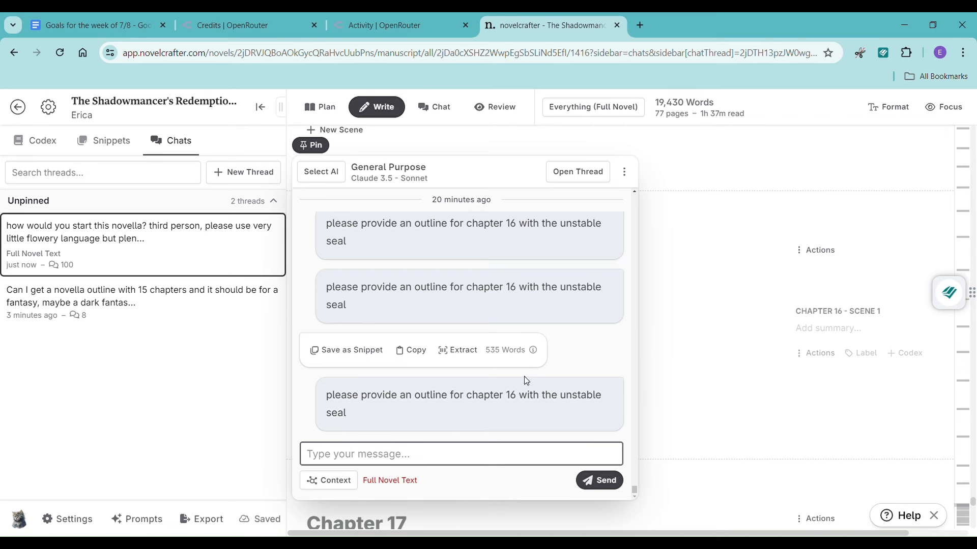
- Reload the novelcrafter page and look through the successive Chapter 16 outline replies in the thread, comparing their content and length
{"action": "left_click", "coordinate": [58, 57]}
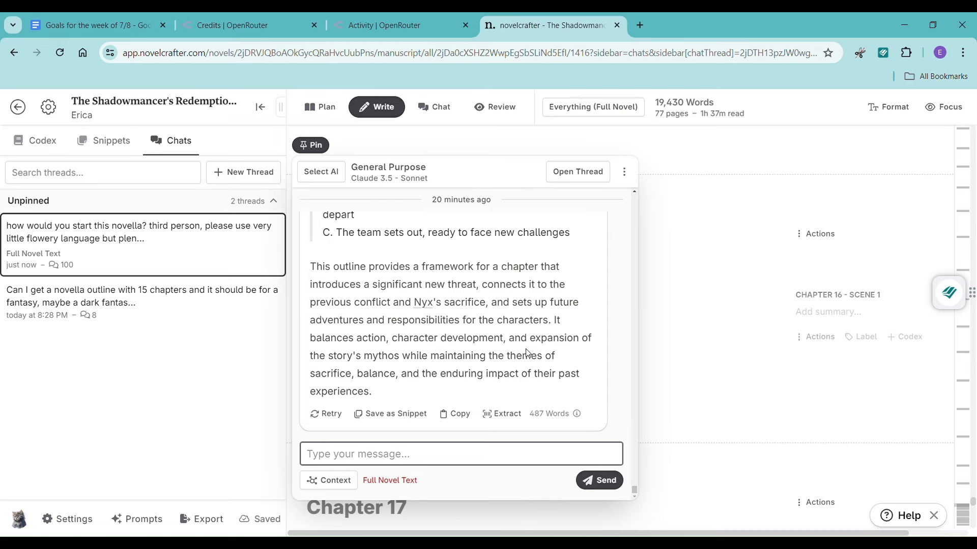
{"action": "scroll", "coordinate": [529, 351], "scroll_direction": "up", "scroll_amount": 15}
{"action": "scroll", "coordinate": [529, 354], "scroll_direction": "up", "scroll_amount": 8}
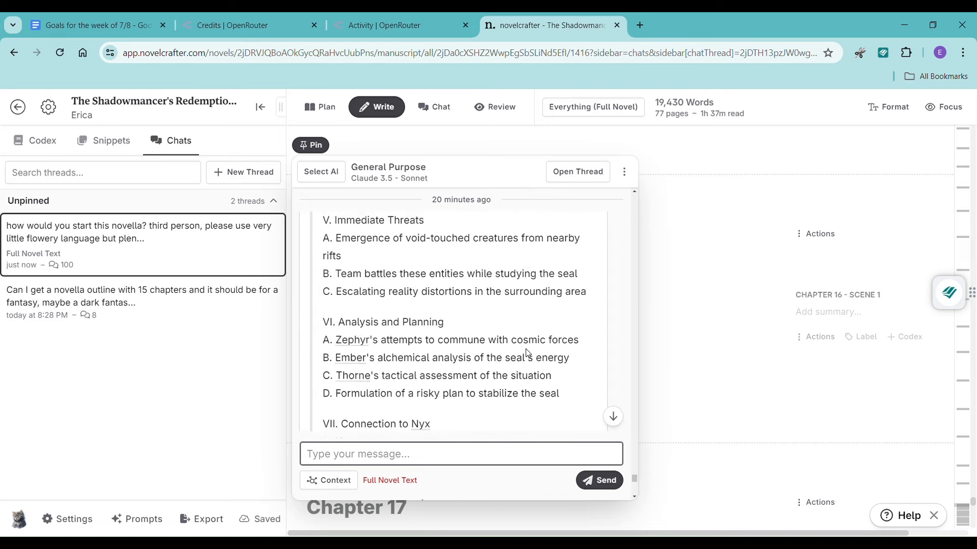
{"action": "scroll", "coordinate": [529, 356], "scroll_direction": "up", "scroll_amount": 3}
{"action": "scroll", "coordinate": [529, 356], "scroll_direction": "up", "scroll_amount": 6}
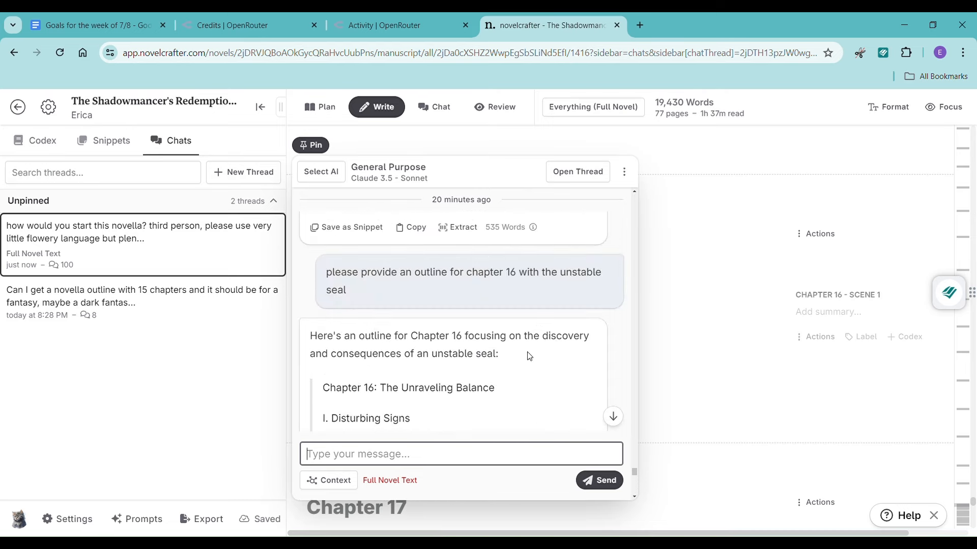
{"action": "scroll", "coordinate": [531, 356], "scroll_direction": "down", "scroll_amount": 20}
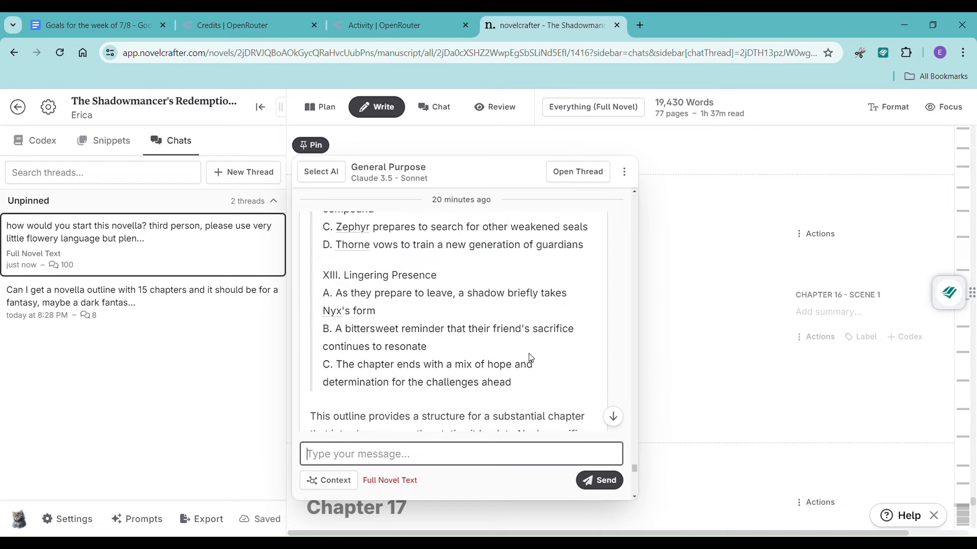
{"action": "scroll", "coordinate": [532, 359], "scroll_direction": "up", "scroll_amount": 15}
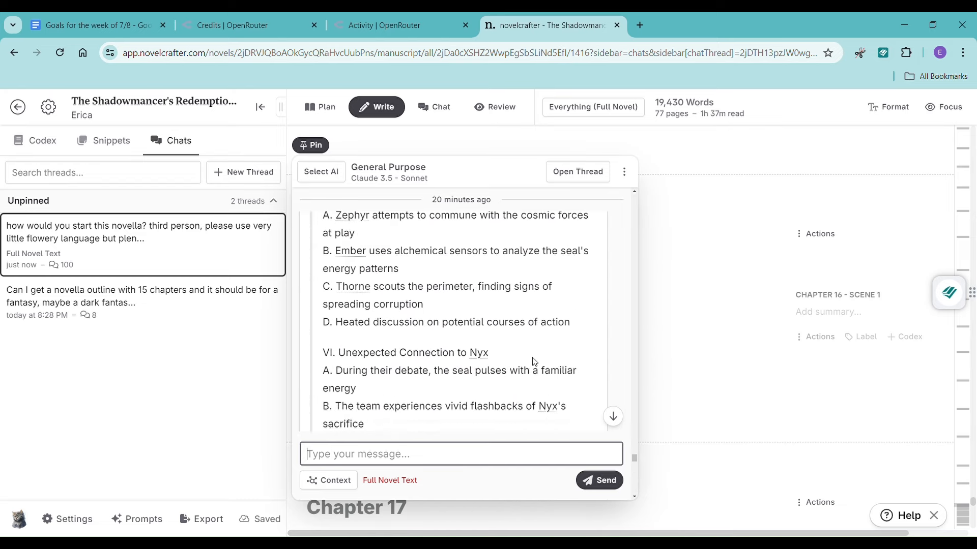
{"action": "scroll", "coordinate": [537, 365], "scroll_direction": "up", "scroll_amount": 10}
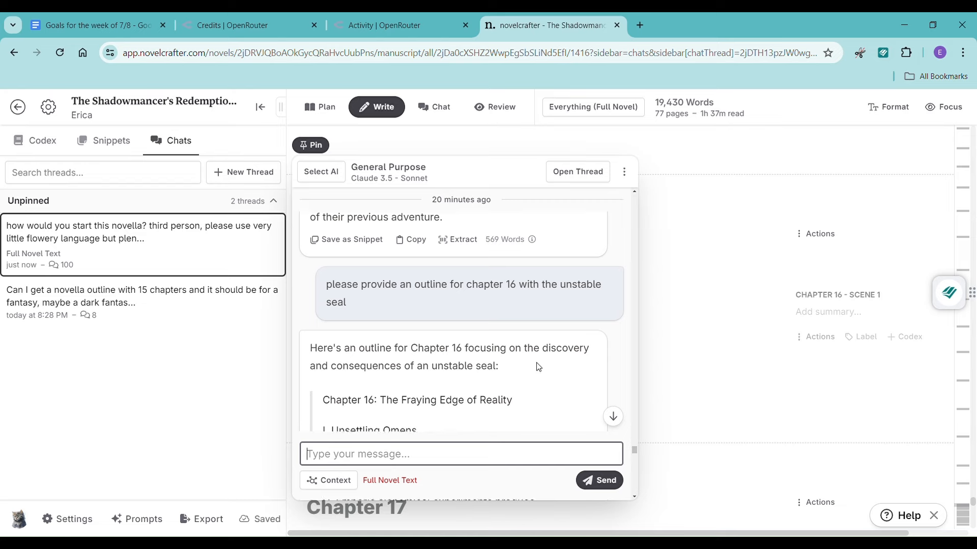
{"action": "scroll", "coordinate": [539, 367], "scroll_direction": "down", "scroll_amount": 20}
{"action": "scroll", "coordinate": [539, 370], "scroll_direction": "up", "scroll_amount": 12}
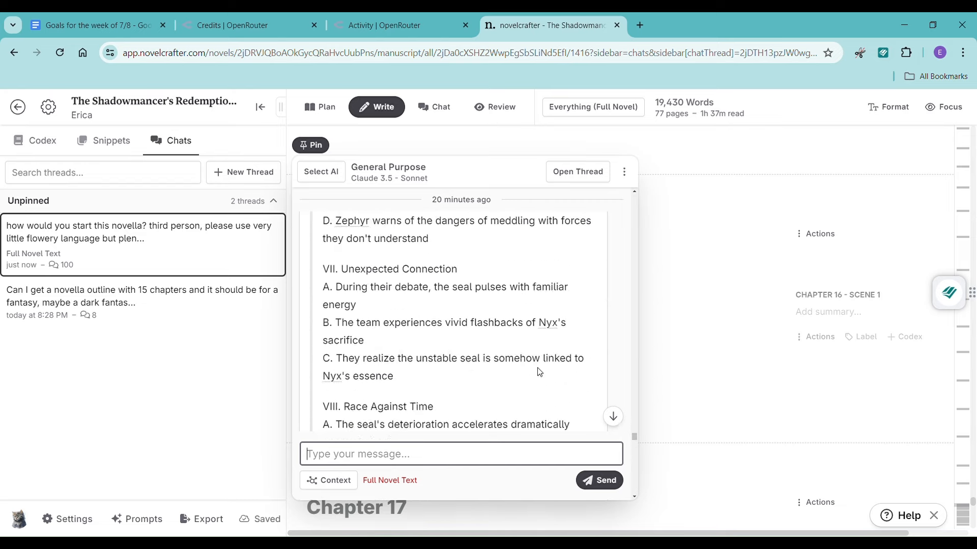
{"action": "scroll", "coordinate": [539, 372], "scroll_direction": "up", "scroll_amount": 15}
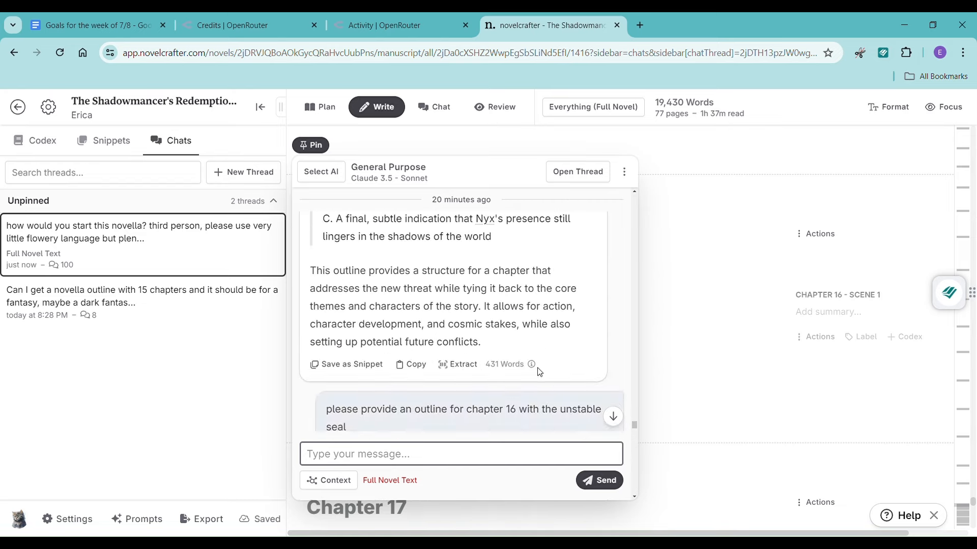
{"action": "scroll", "coordinate": [539, 371], "scroll_direction": "down", "scroll_amount": 10}
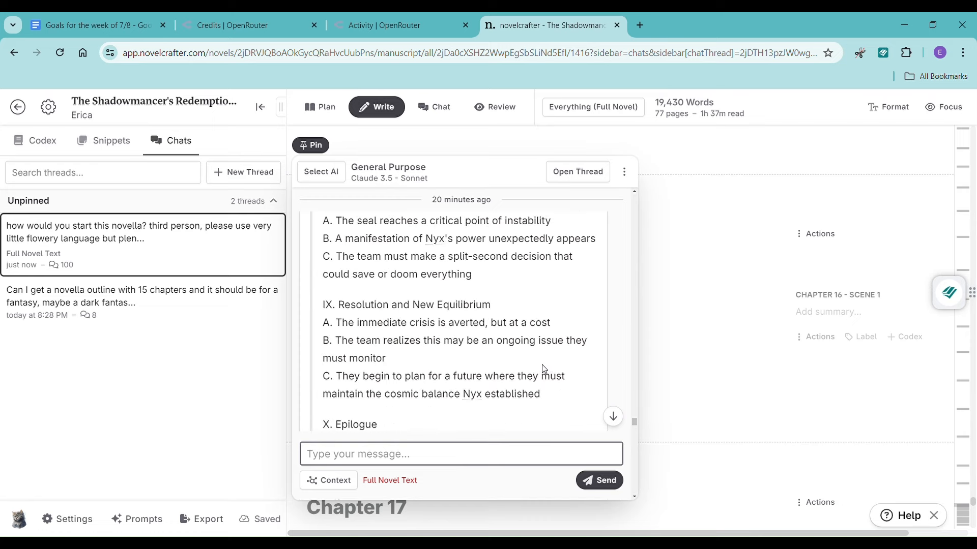
{"action": "scroll", "coordinate": [545, 370], "scroll_direction": "up", "scroll_amount": 12}
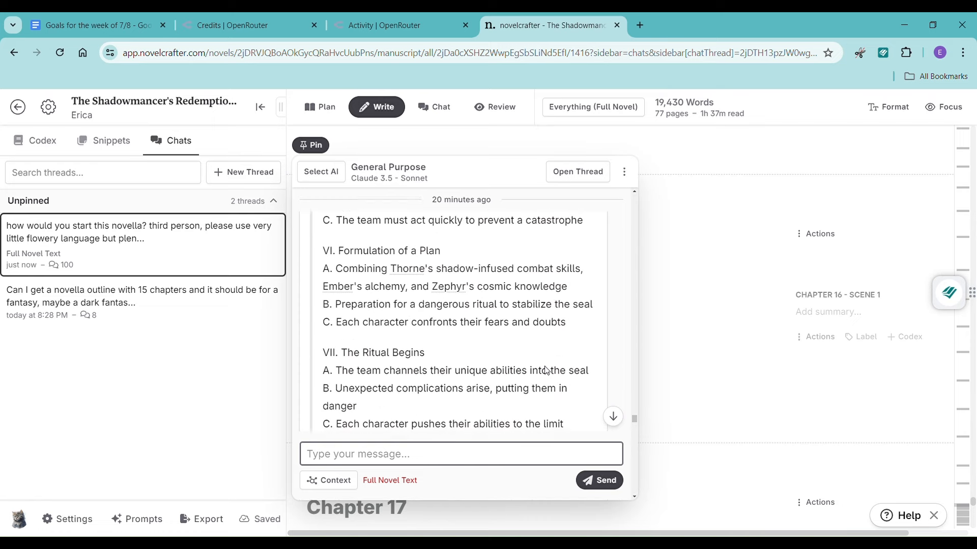
{"action": "scroll", "coordinate": [552, 373], "scroll_direction": "up", "scroll_amount": 8}
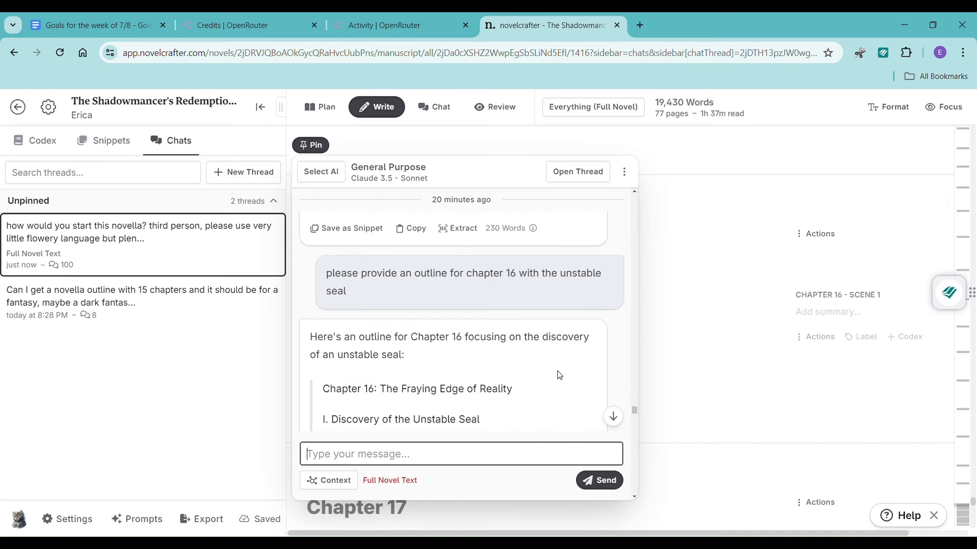
- Switch to OpenRouter, refresh the credits page, and check the remaining balance and the request costs on the activity page
{"action": "left_click", "coordinate": [234, 25]}
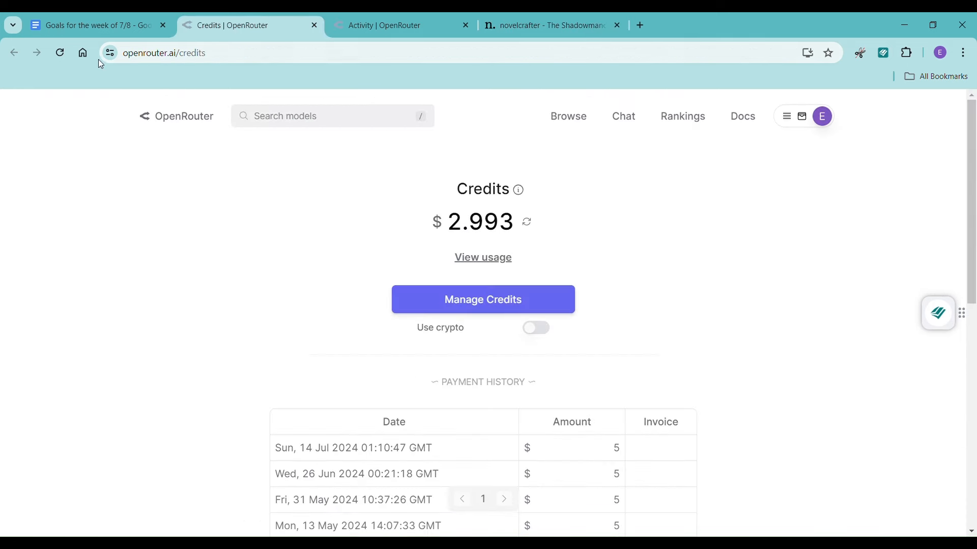
{"action": "left_click", "coordinate": [377, 26]}
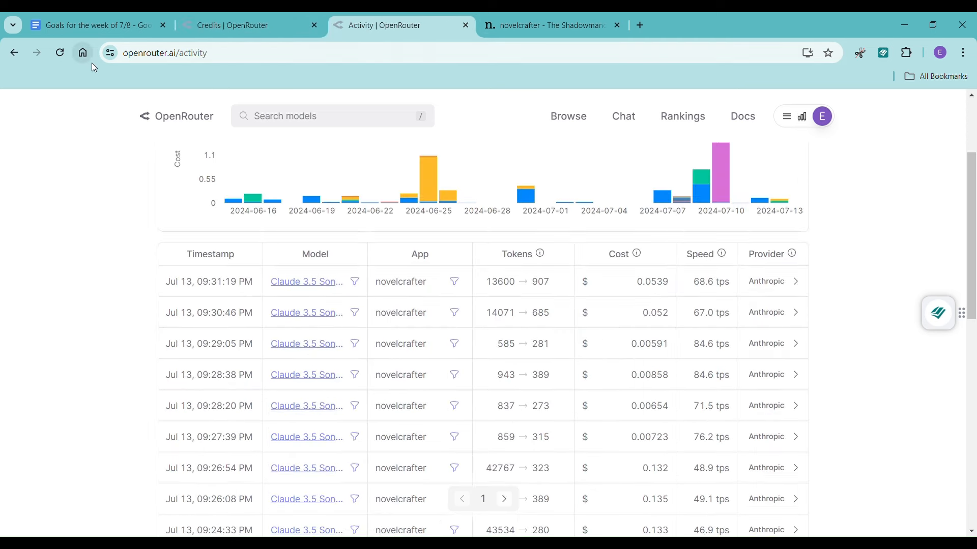
{"action": "left_click", "coordinate": [199, 26]}
{"action": "left_click", "coordinate": [61, 56]}
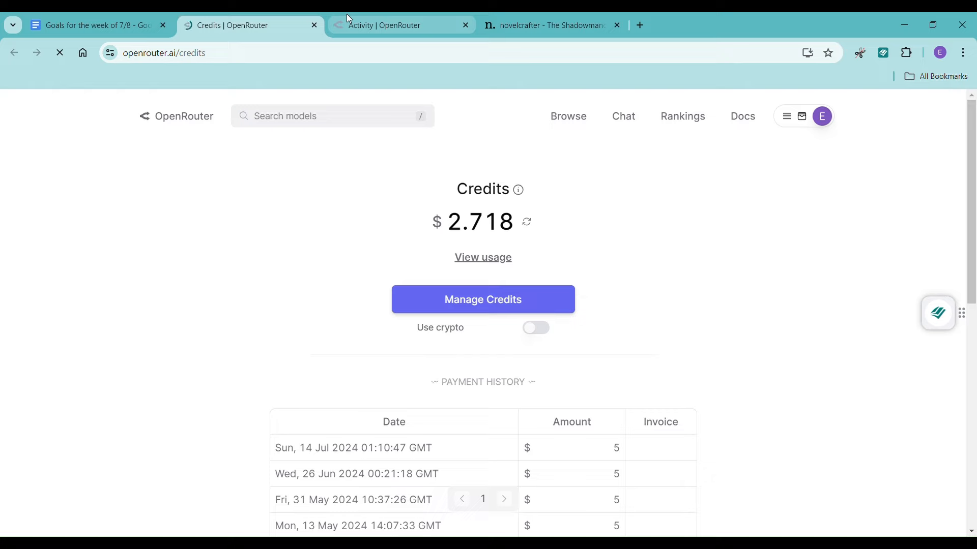
{"action": "left_click", "coordinate": [359, 25]}
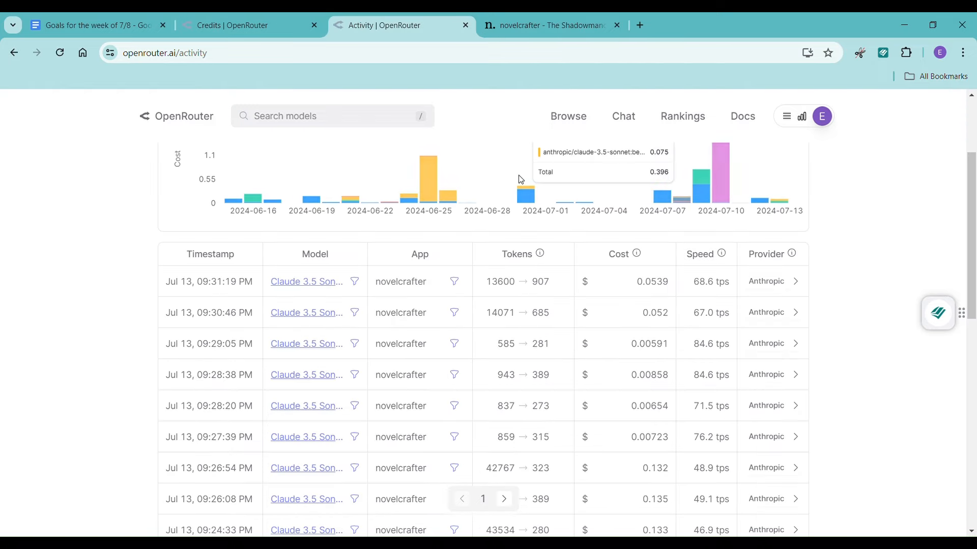
- Return to the novelcrafter thread and read the "Fraying Edge of Reality" outline, highlighting section I to judge how much fits one chapter
{"action": "left_click", "coordinate": [562, 29]}
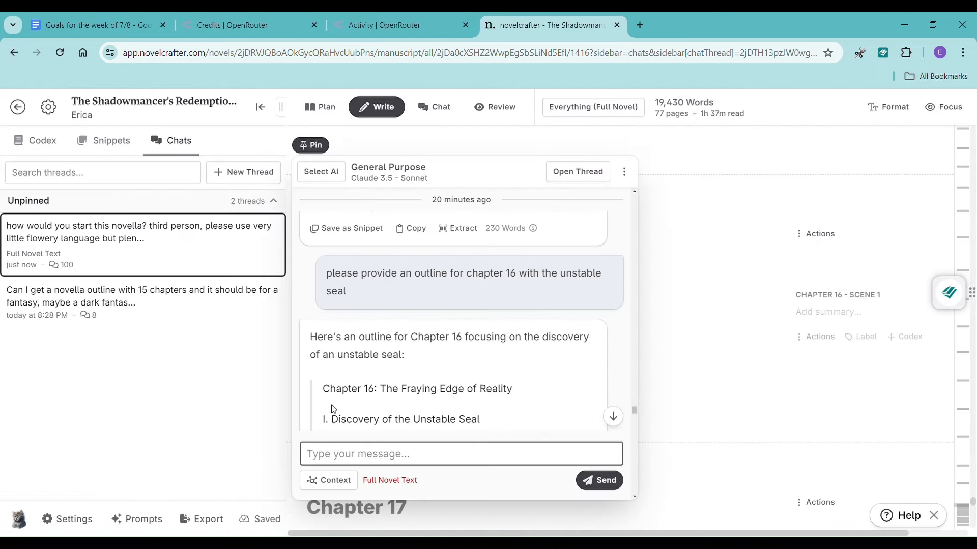
{"action": "scroll", "coordinate": [364, 381], "scroll_direction": "down", "scroll_amount": 3}
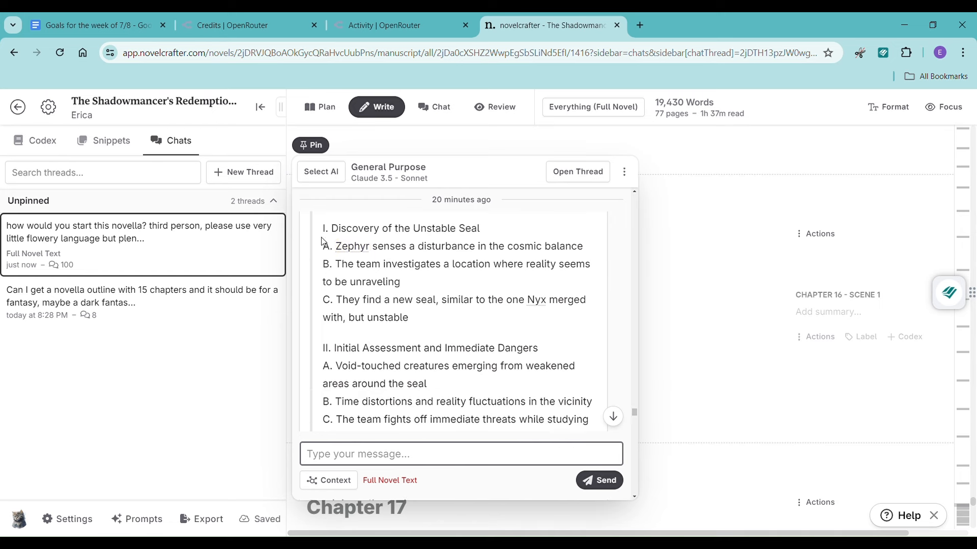
{"action": "left_click_drag", "start_coordinate": [327, 229], "coordinate": [585, 332]}
{"action": "scroll", "coordinate": [484, 346], "scroll_direction": "down", "scroll_amount": 2}
{"action": "scroll", "coordinate": [484, 347], "scroll_direction": "down", "scroll_amount": 4}
{"action": "scroll", "coordinate": [541, 355], "scroll_direction": "down", "scroll_amount": 2}
{"action": "scroll", "coordinate": [545, 356], "scroll_direction": "down", "scroll_amount": 4}
{"action": "scroll", "coordinate": [543, 355], "scroll_direction": "down", "scroll_amount": 2}
{"action": "scroll", "coordinate": [586, 337], "scroll_direction": "up", "scroll_amount": 15}
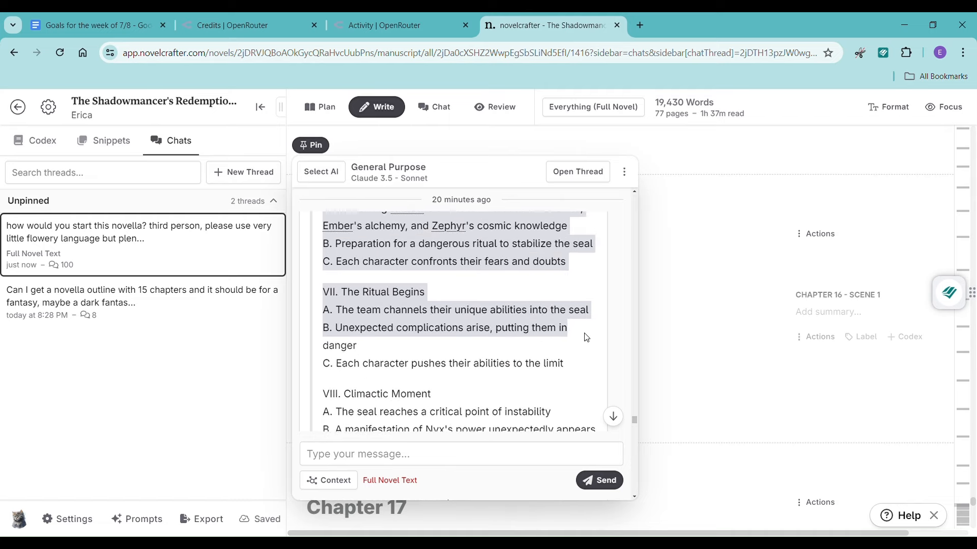
{"action": "scroll", "coordinate": [587, 338], "scroll_direction": "up", "scroll_amount": 8}
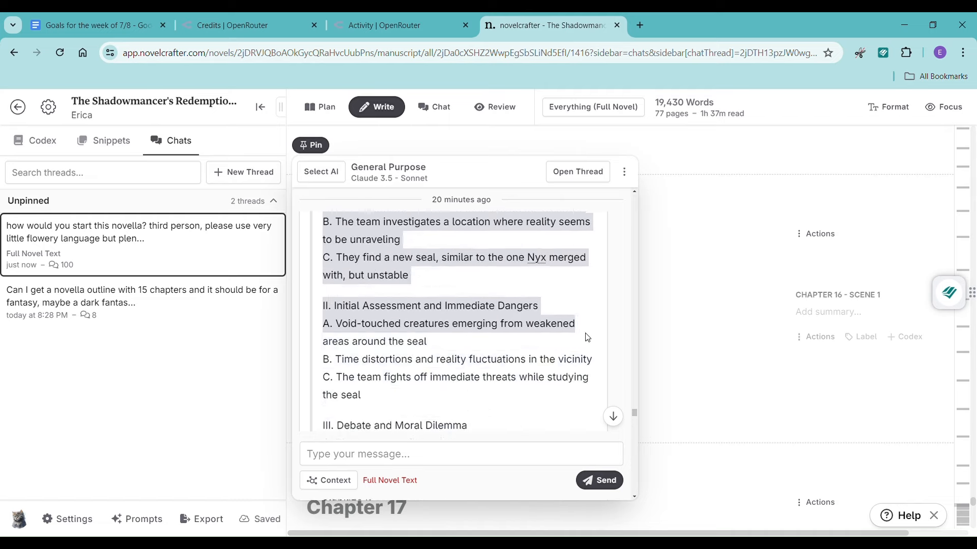
{"action": "scroll", "coordinate": [589, 339], "scroll_direction": "down", "scroll_amount": 4}
{"action": "left_click_drag", "start_coordinate": [589, 339], "coordinate": [601, 328]}
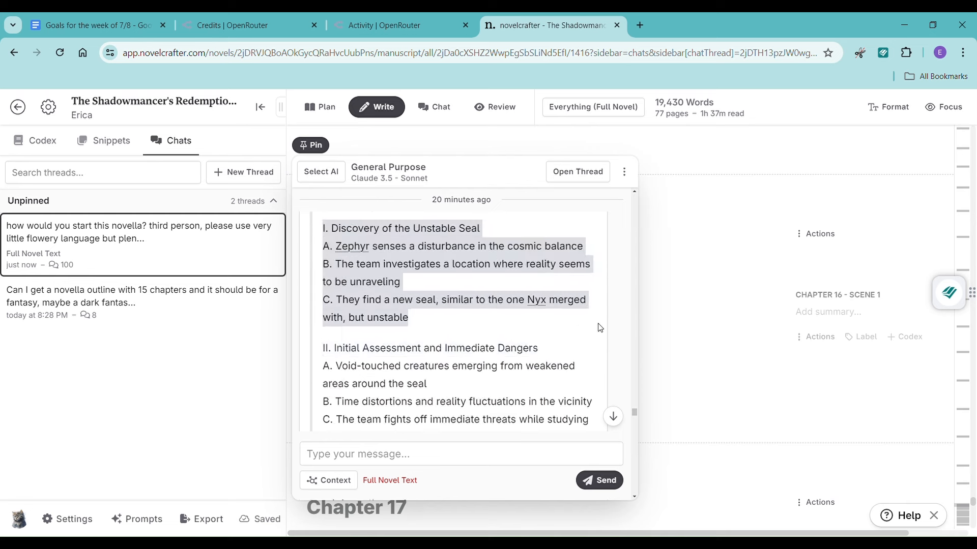
{"action": "left_click", "coordinate": [406, 319]}
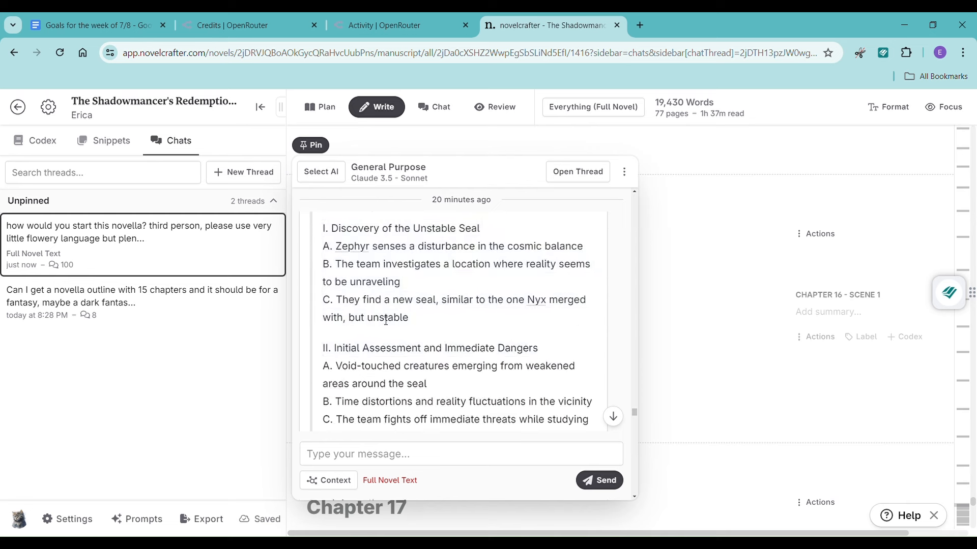
- Send a chat message saying that seems like a lot for one chapter and asking what could happen in chapters 16, 17, 18 and 19
{"action": "left_click", "coordinate": [409, 458]}
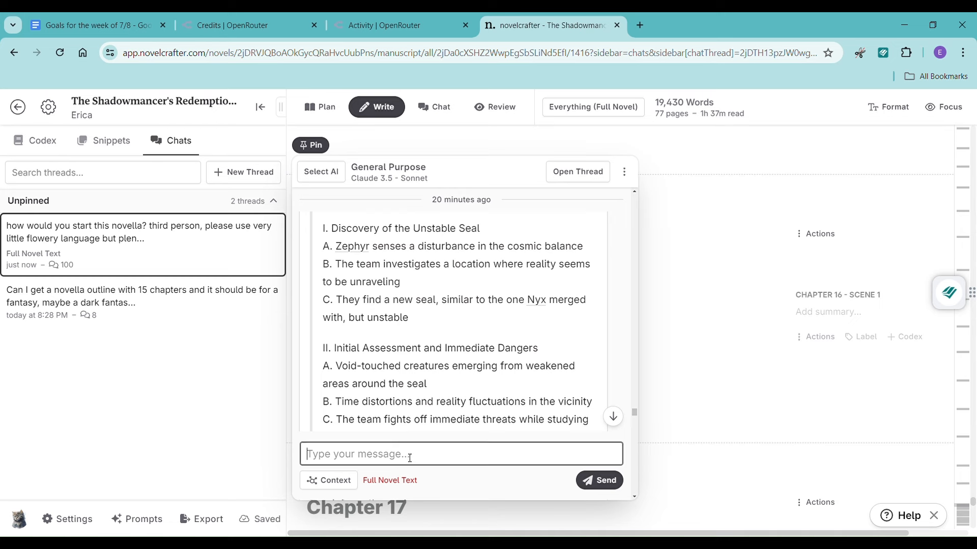
{"action": "type", "text": "that seems like"}
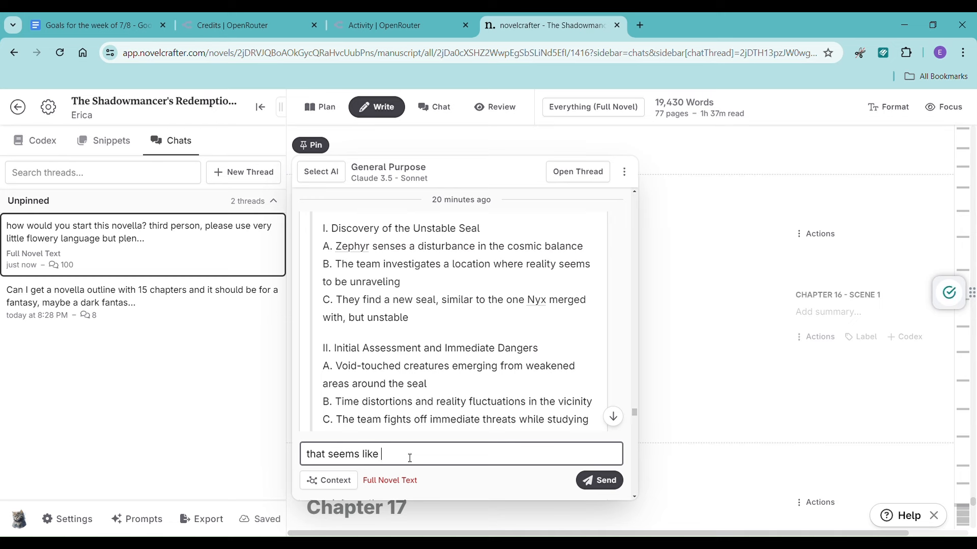
{"action": "type", "text": " a lot for one chapter, what could happe"}
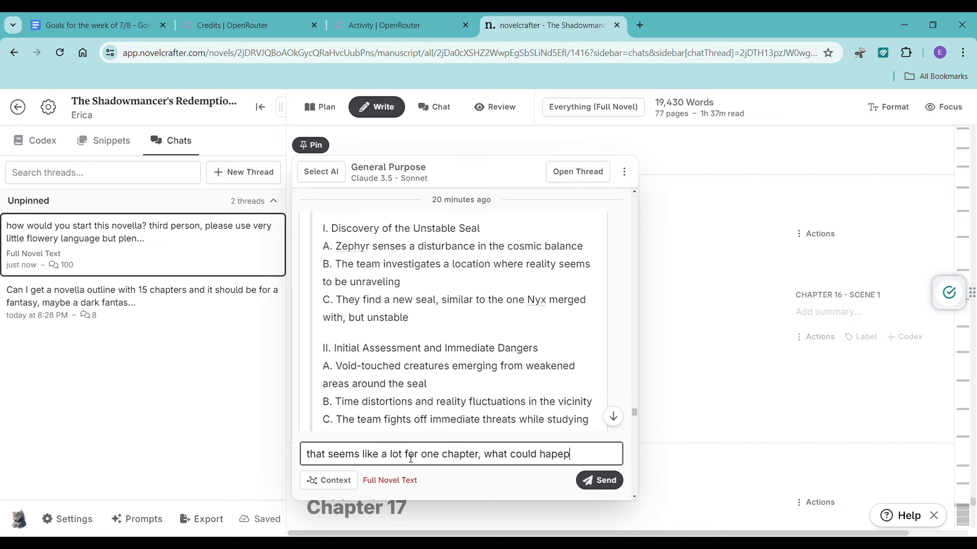
{"action": "type", "text": "n in chapter 16"}
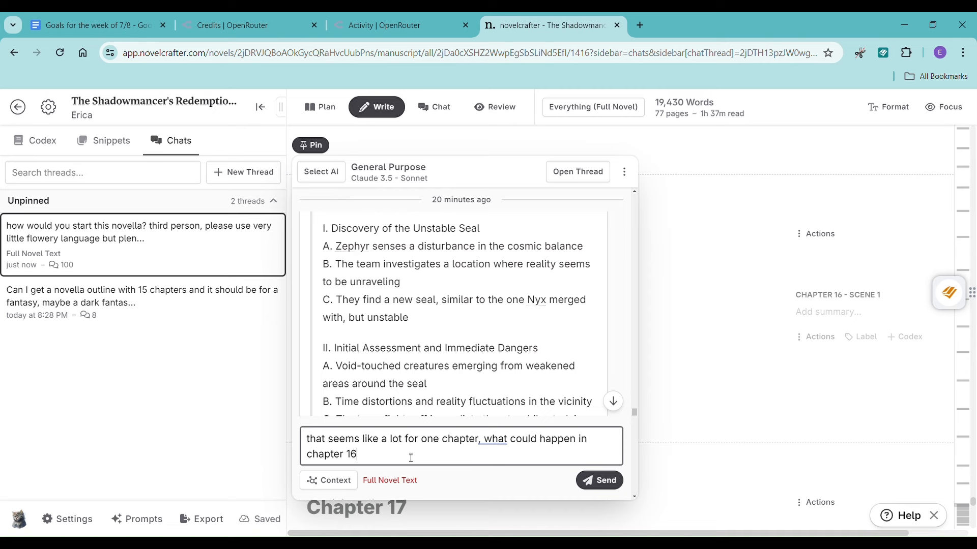
{"action": "type", "text": ", then in chapter 17, t"}
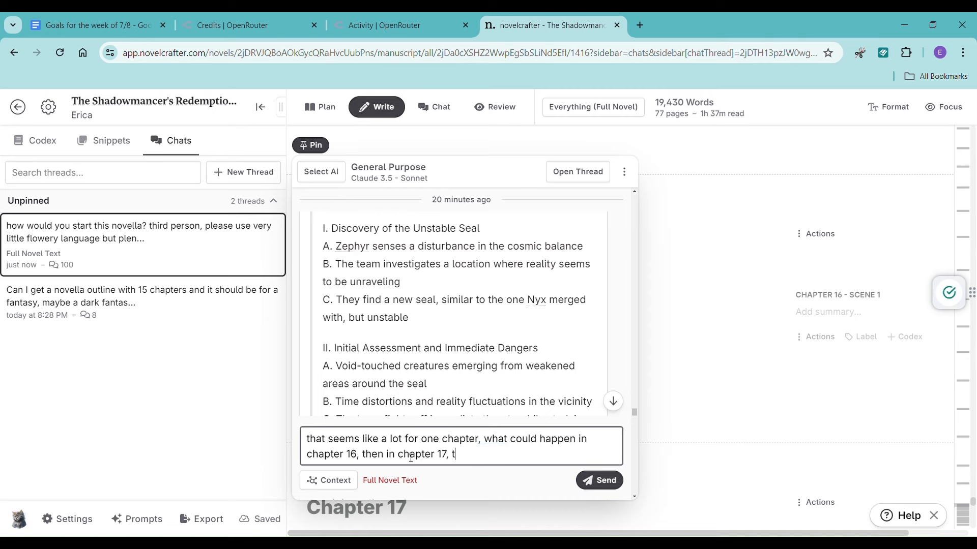
{"action": "type", "text": "hen in chapter 18, then"}
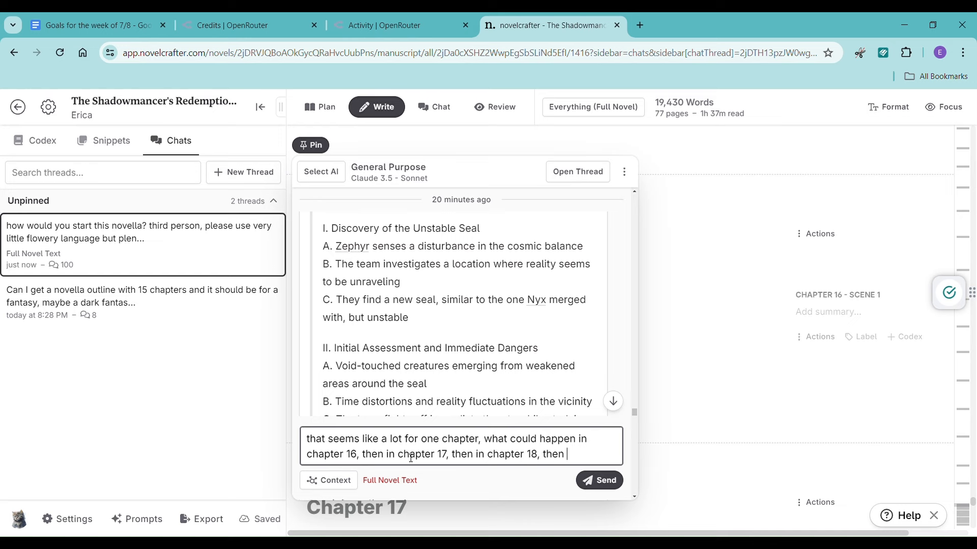
{"action": "type", "text": " in chapter 19"}
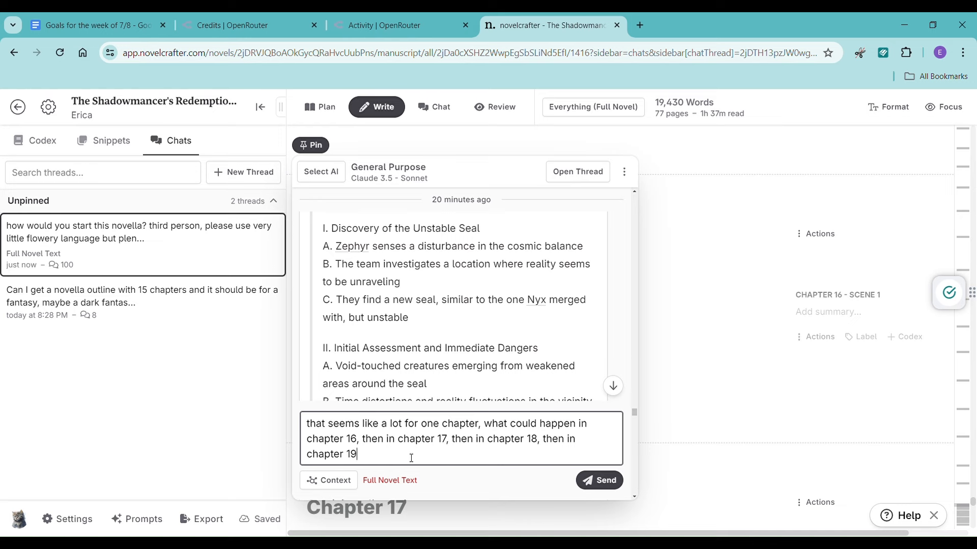
{"action": "type", "text": "?"}
{"action": "key", "text": "Return"}
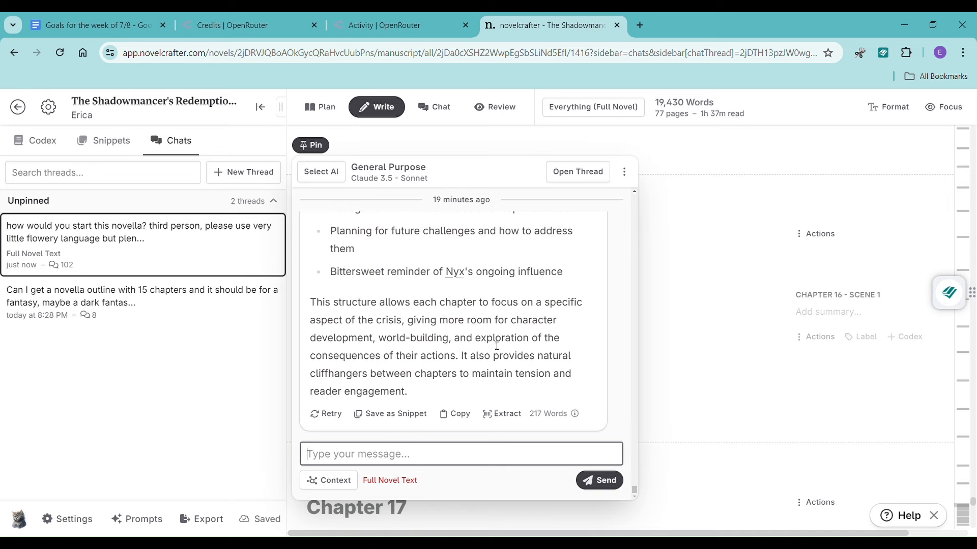
- Copy the four "Echoes of Imbalance" bullet points from the chat reply into the Chapter 16 Scene 1 summary
{"action": "scroll", "coordinate": [497, 346], "scroll_direction": "up", "scroll_amount": 10}
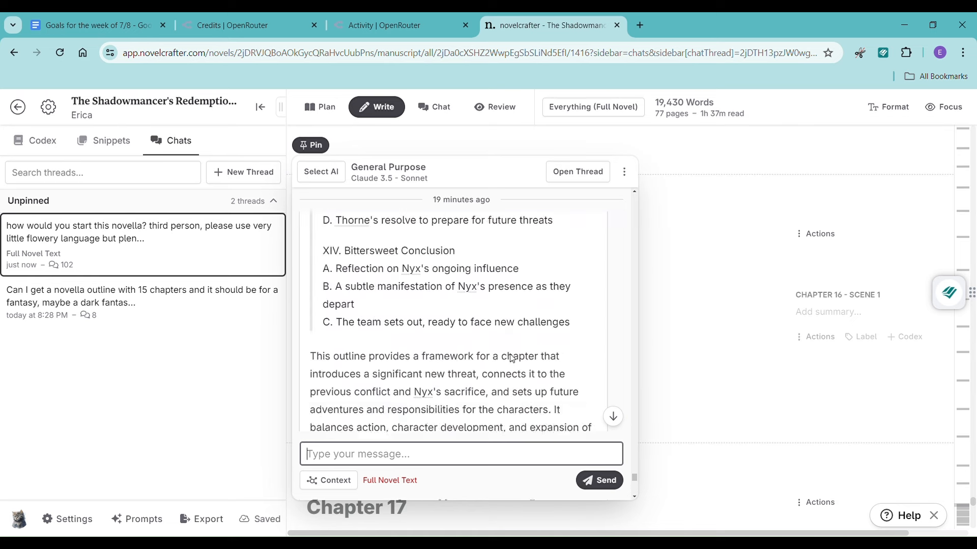
{"action": "scroll", "coordinate": [516, 360], "scroll_direction": "down", "scroll_amount": 5}
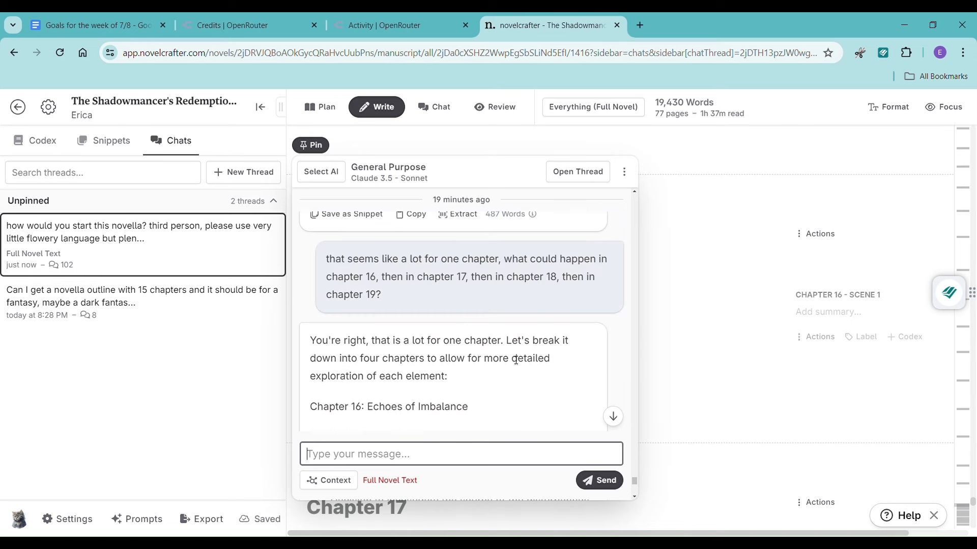
{"action": "scroll", "coordinate": [515, 360], "scroll_direction": "down", "scroll_amount": 2}
{"action": "scroll", "coordinate": [516, 360], "scroll_direction": "up", "scroll_amount": 1}
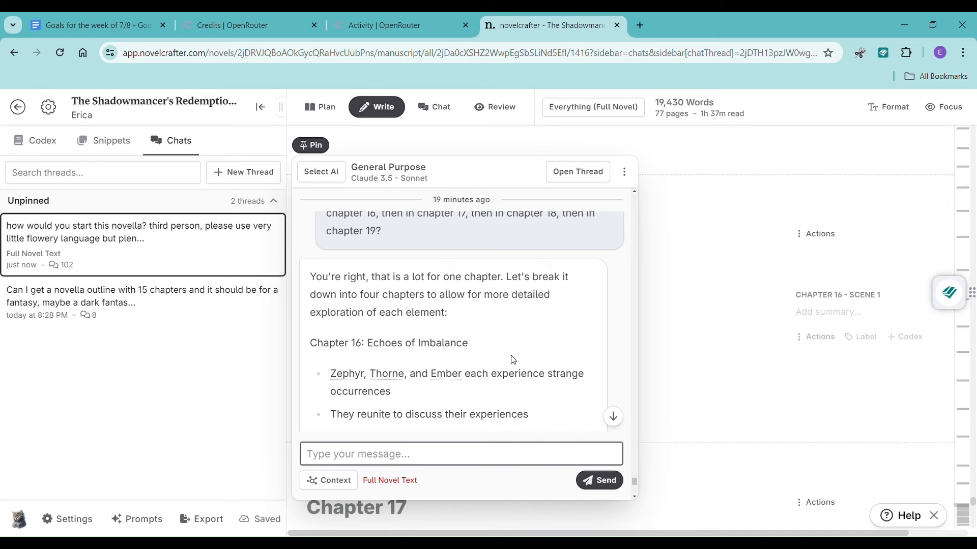
{"action": "scroll", "coordinate": [513, 360], "scroll_direction": "down", "scroll_amount": 3}
{"action": "scroll", "coordinate": [503, 365], "scroll_direction": "up", "scroll_amount": 2}
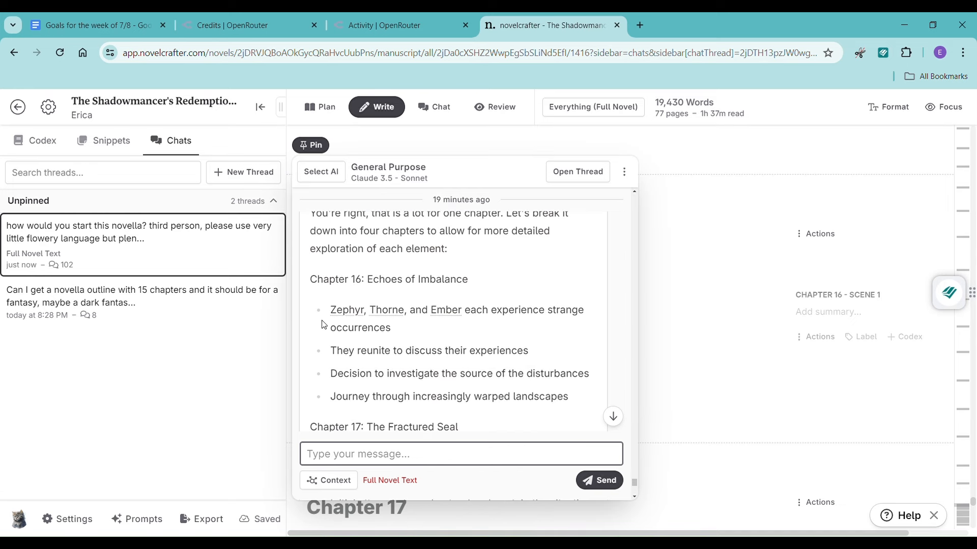
{"action": "left_click_drag", "start_coordinate": [328, 313], "coordinate": [580, 399]}
{"action": "key", "text": "ctrl+c"}
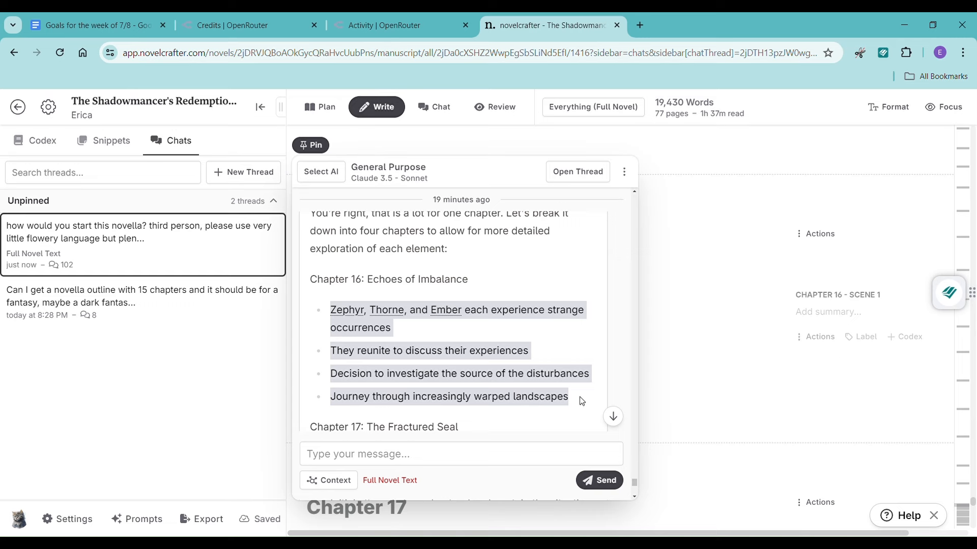
{"action": "left_click", "coordinate": [819, 312]}
{"action": "key", "text": "ctrl+v"}
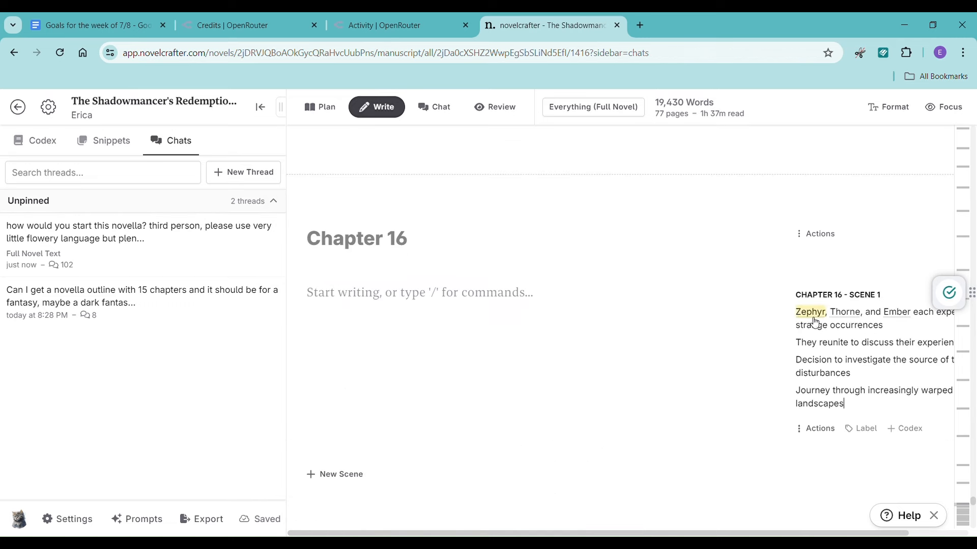
- Copy the four "The Fractured Seal" bullet points from the chat reply into the Chapter 17 Scene 1 summary
{"action": "scroll", "coordinate": [739, 346], "scroll_direction": "down", "scroll_amount": 7}
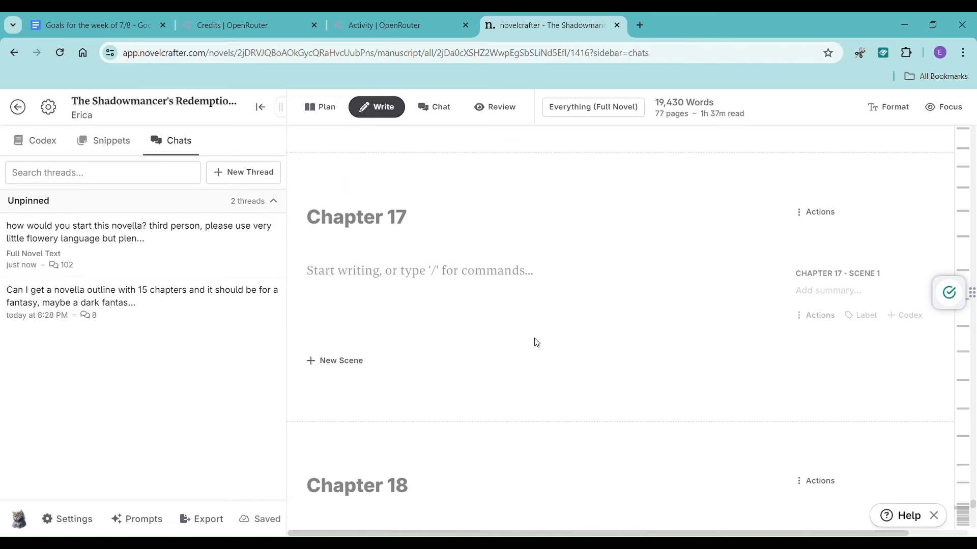
{"action": "left_click", "coordinate": [183, 248]}
{"action": "scroll", "coordinate": [369, 338], "scroll_direction": "up", "scroll_amount": 5}
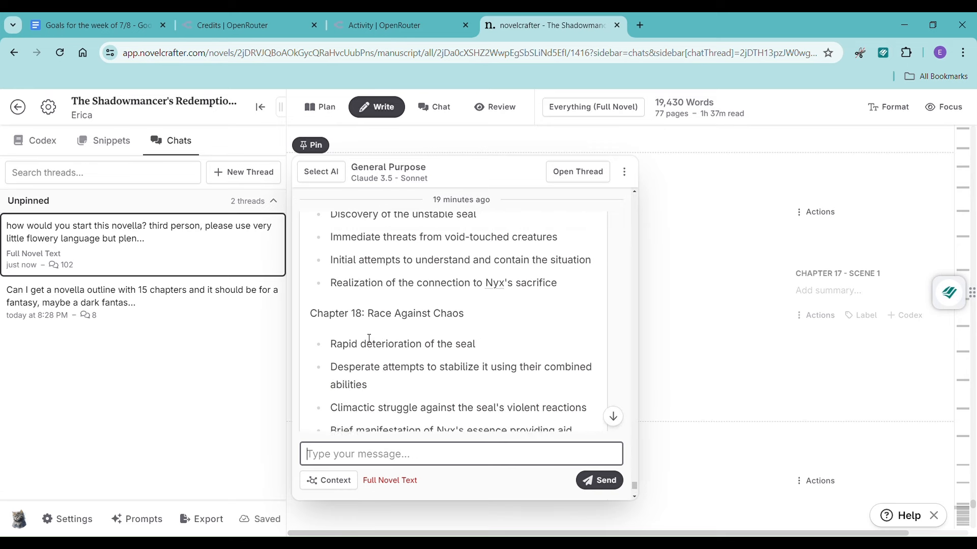
{"action": "left_click_drag", "start_coordinate": [330, 267], "coordinate": [553, 351]}
{"action": "key", "text": "ctrl+c"}
{"action": "left_click", "coordinate": [820, 297]}
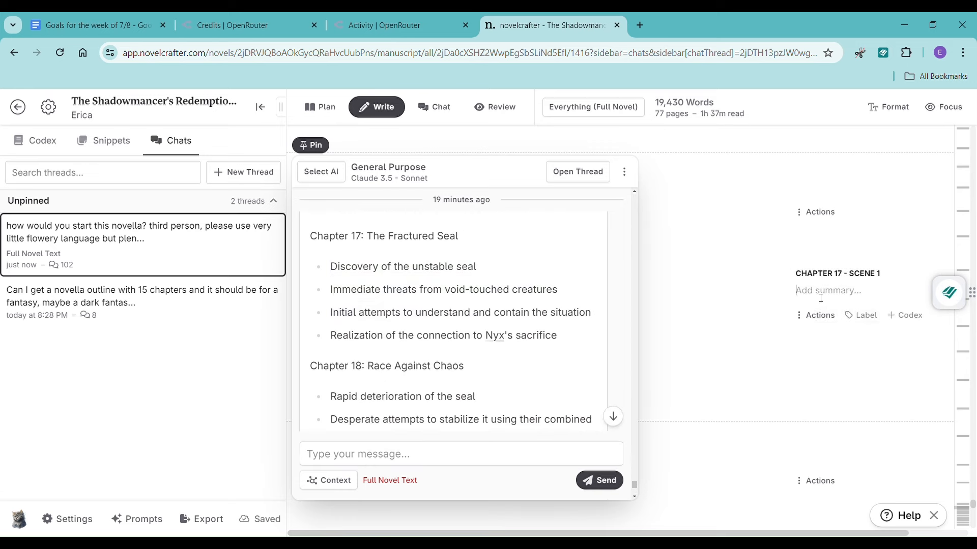
{"action": "key", "text": "ctrl+v"}
- Copy the four "Race Against Chaos" bullet points from the chat reply into the Chapter 18 Scene 1 summary
{"action": "left_click", "coordinate": [121, 257]}
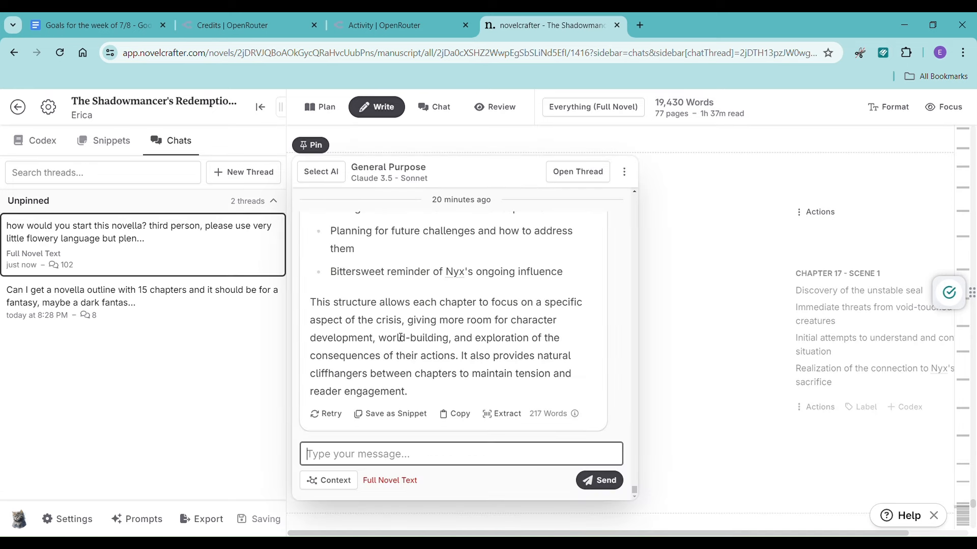
{"action": "scroll", "coordinate": [410, 338], "scroll_direction": "up", "scroll_amount": 4}
{"action": "scroll", "coordinate": [410, 339], "scroll_direction": "up", "scroll_amount": 3}
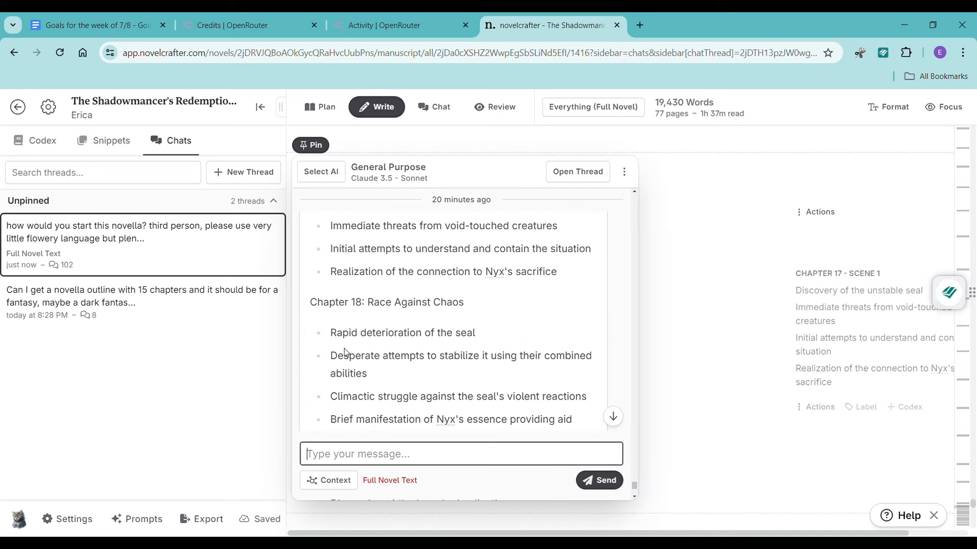
{"action": "scroll", "coordinate": [335, 333], "scroll_direction": "down", "scroll_amount": 3}
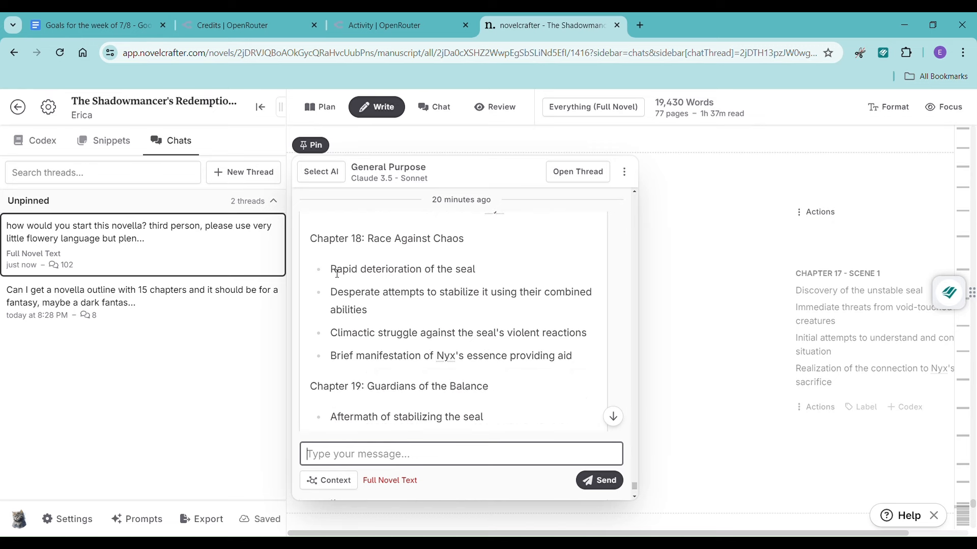
{"action": "left_click_drag", "start_coordinate": [337, 273], "coordinate": [581, 350]}
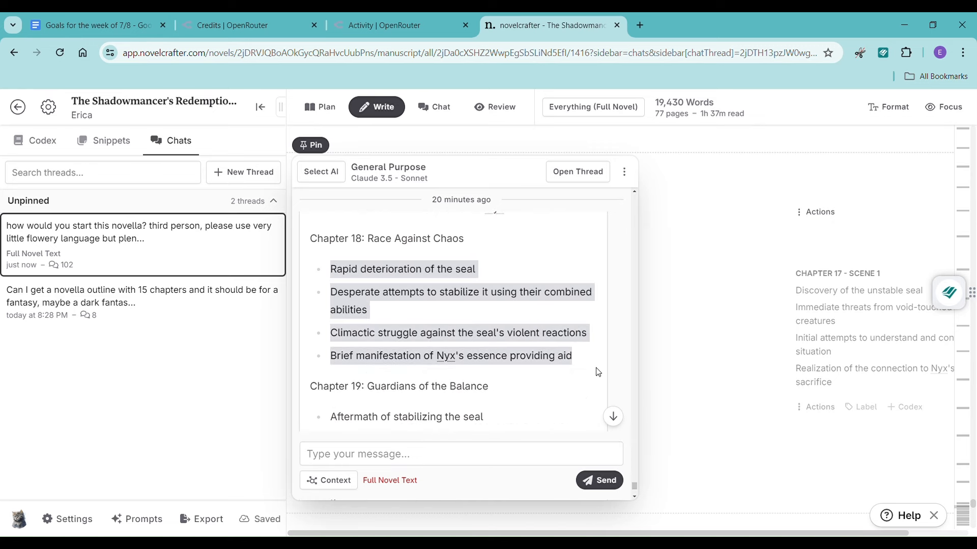
{"action": "scroll", "coordinate": [809, 356], "scroll_direction": "down", "scroll_amount": 5}
{"action": "left_click", "coordinate": [809, 397]}
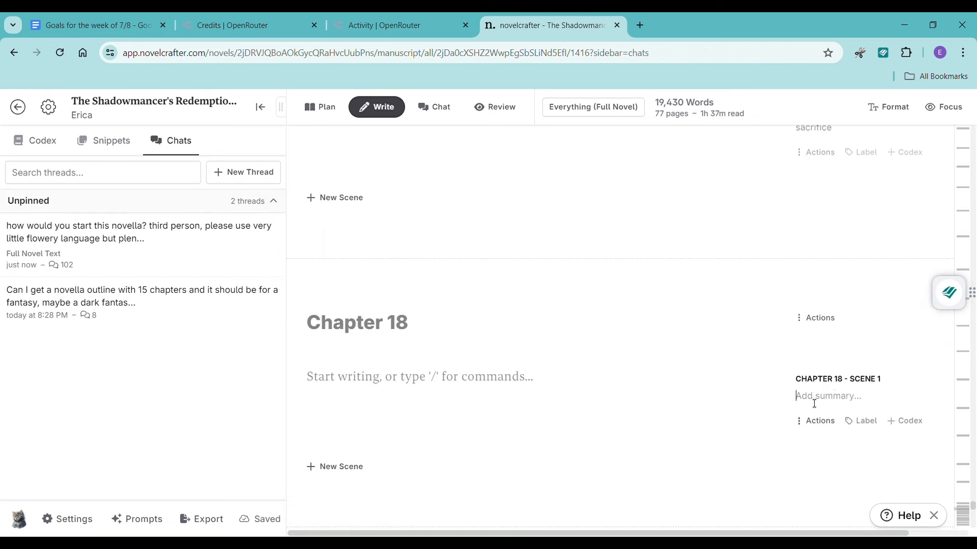
{"action": "key", "text": "ctrl+v"}
- Copy the five "Guardians of the Balance" bullet points from the chat reply into the Chapter 19 Scene 1 summary
{"action": "scroll", "coordinate": [785, 382], "scroll_direction": "down", "scroll_amount": 5}
{"action": "scroll", "coordinate": [786, 381], "scroll_direction": "down", "scroll_amount": 2}
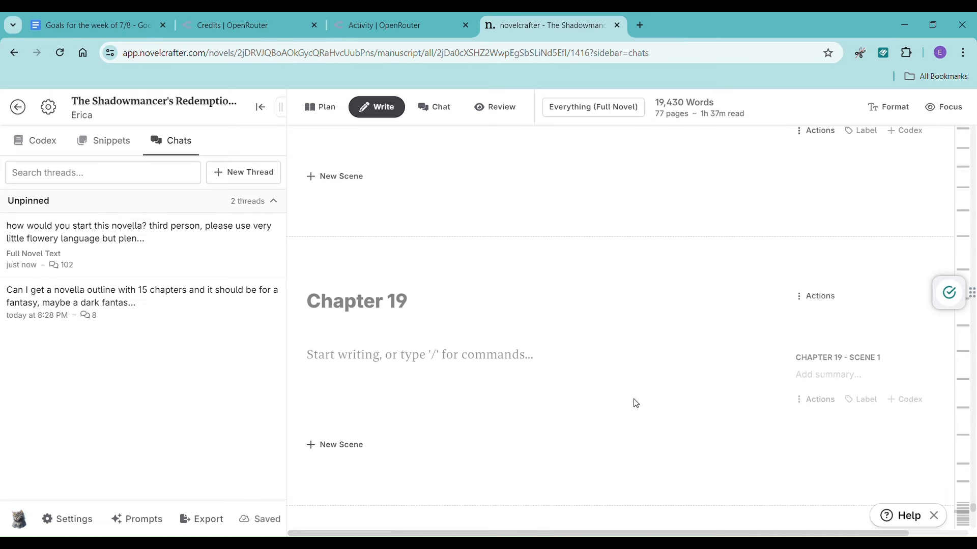
{"action": "left_click", "coordinate": [135, 246]}
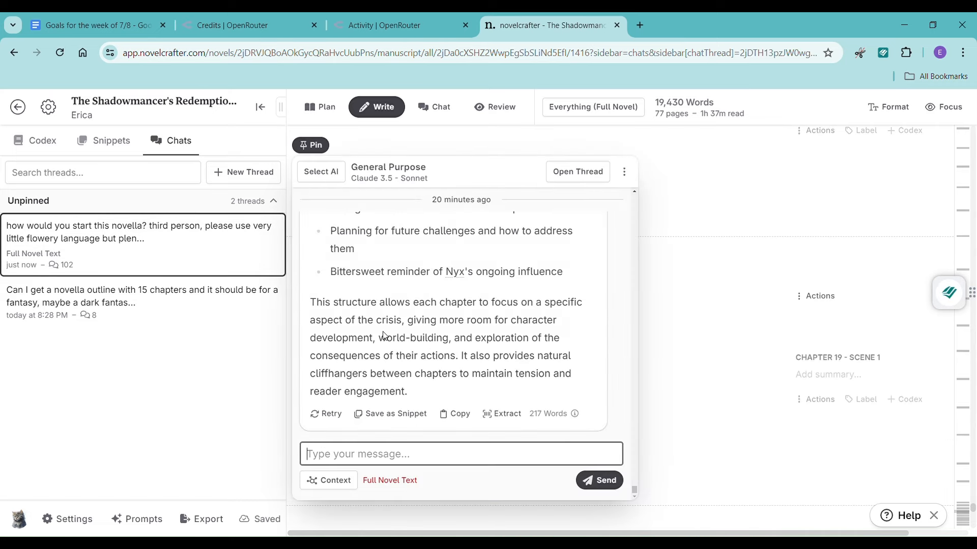
{"action": "scroll", "coordinate": [383, 335], "scroll_direction": "up", "scroll_amount": 3}
{"action": "left_click_drag", "start_coordinate": [330, 291], "coordinate": [571, 399]}
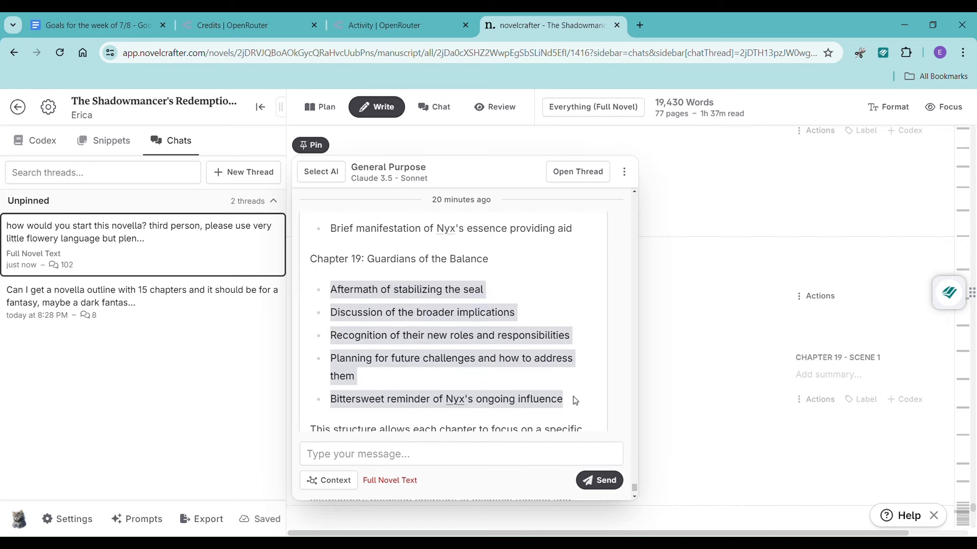
{"action": "left_click", "coordinate": [829, 381]}
{"action": "key", "text": "ctrl+v"}
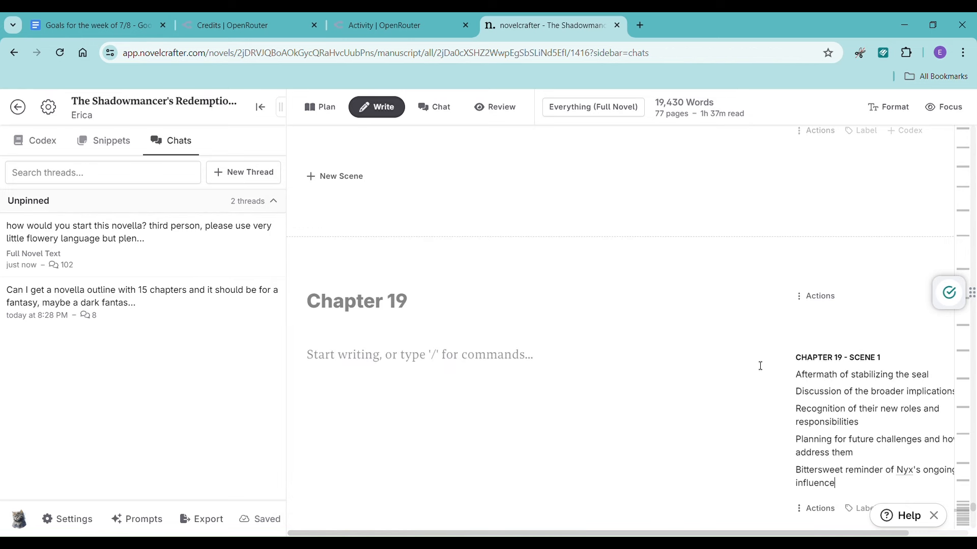
- Reopen the 'how would you start this novella?' thread and ask "what could happen in chapter 20, chapter 21, chapter 22?"
{"action": "scroll", "coordinate": [763, 369], "scroll_direction": "down", "scroll_amount": 2}
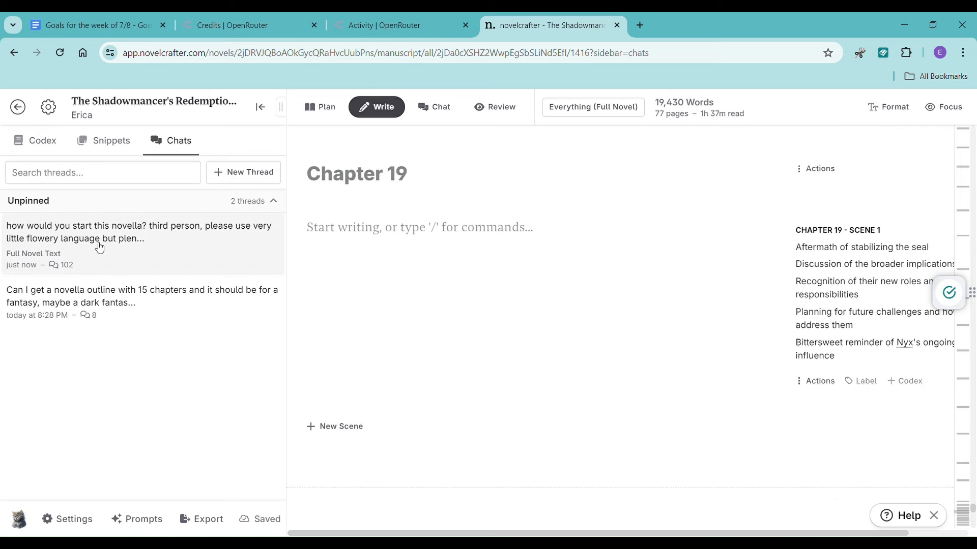
{"action": "scroll", "coordinate": [888, 384], "scroll_direction": "down", "scroll_amount": 4}
{"action": "scroll", "coordinate": [887, 387], "scroll_direction": "up", "scroll_amount": 3}
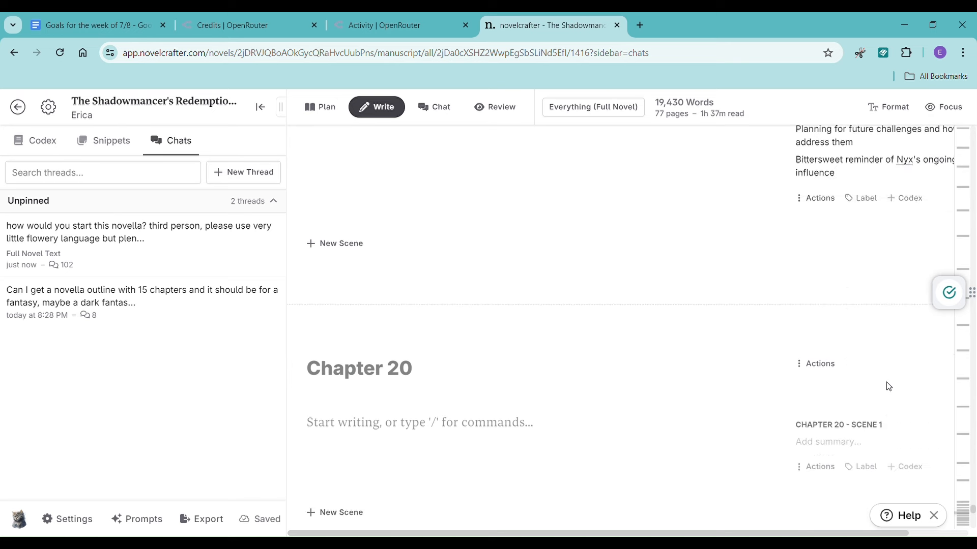
{"action": "scroll", "coordinate": [887, 387], "scroll_direction": "up", "scroll_amount": 2}
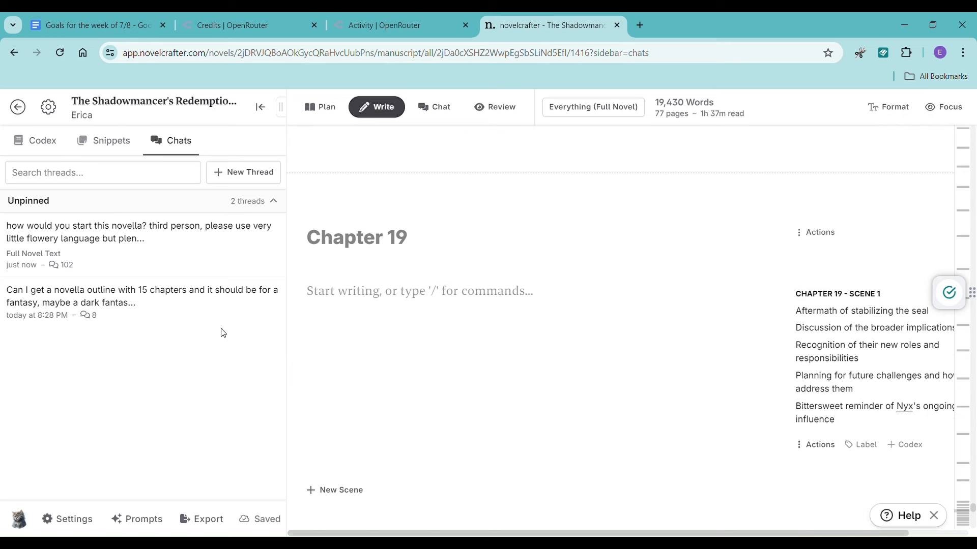
{"action": "left_click", "coordinate": [101, 257]}
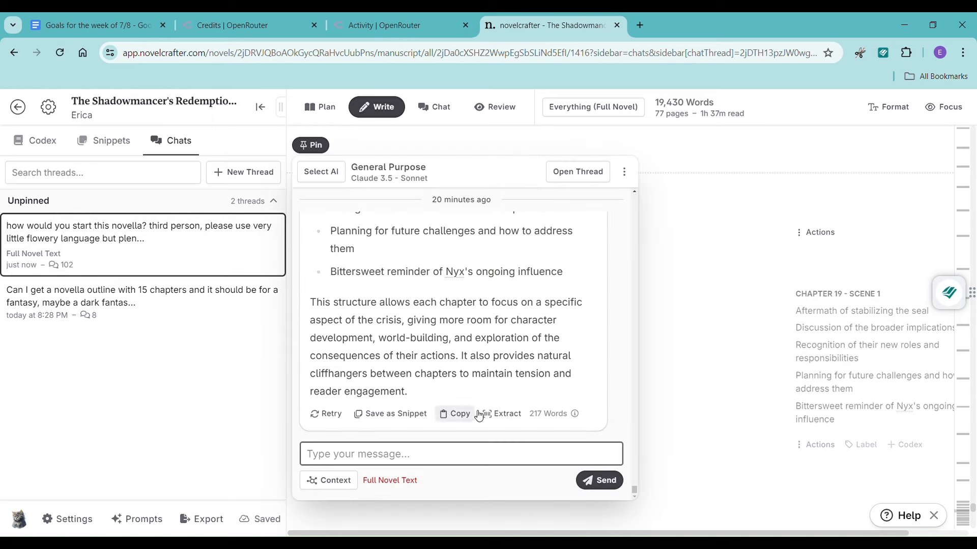
{"action": "type", "text": "what could happen in chapter"}
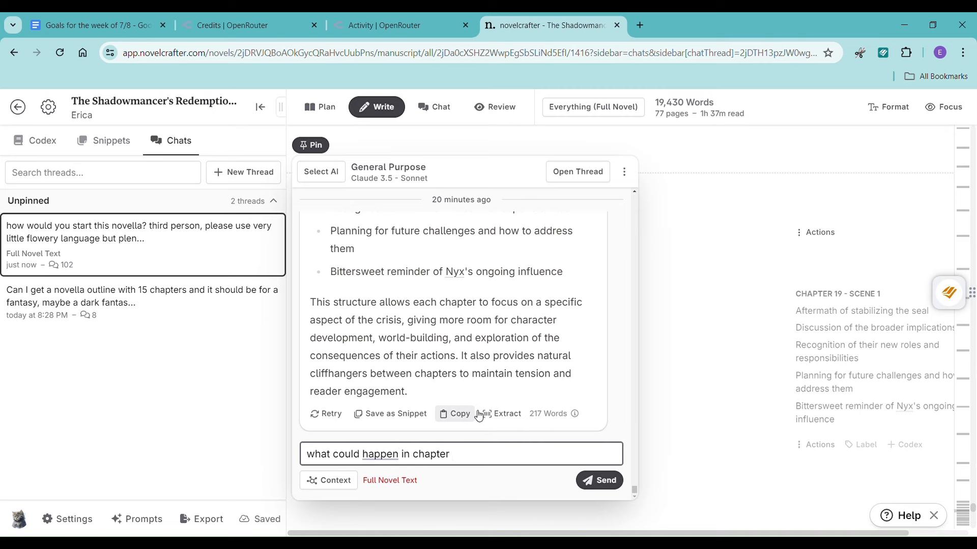
{"action": "type", "text": " 20, chapter "}
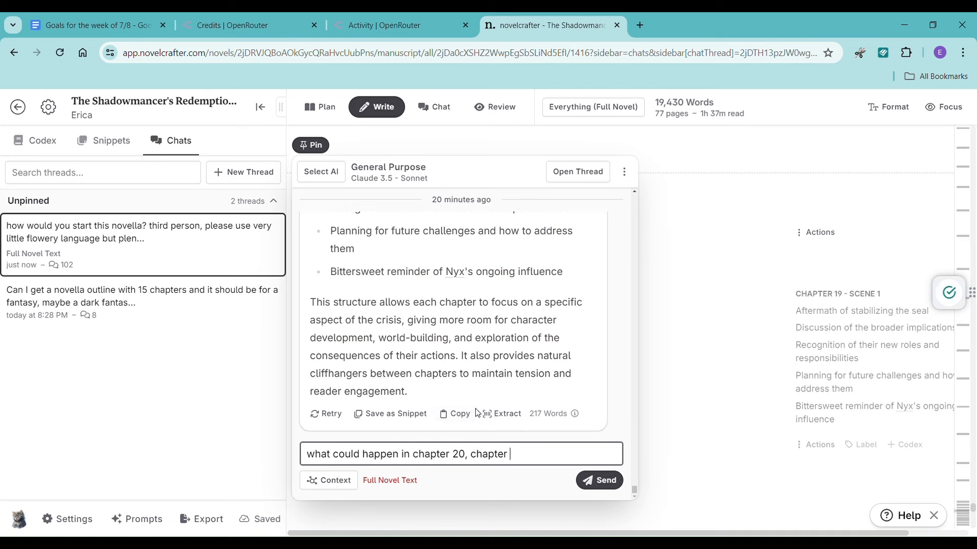
{"action": "type", "text": "21, chapter 22?"}
{"action": "key", "text": "Return"}
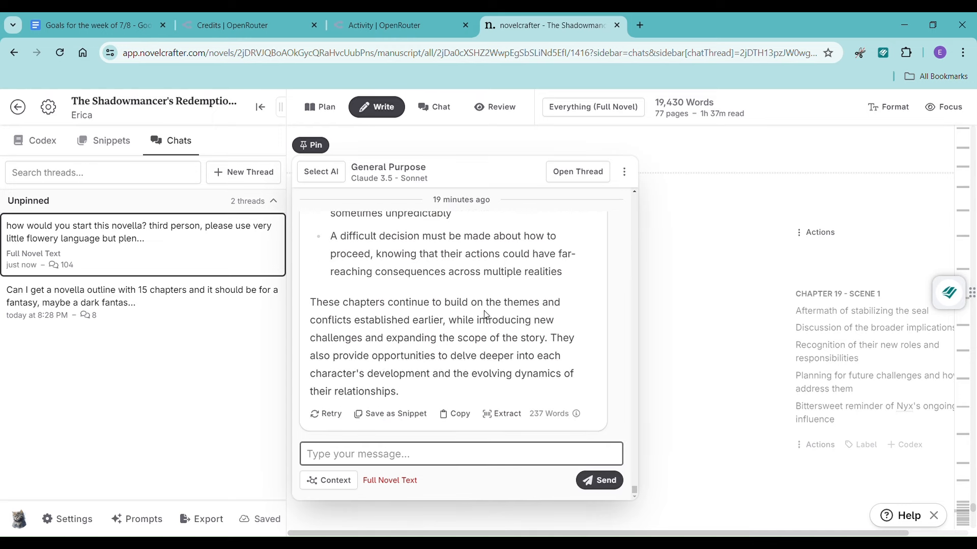
- Copy the four "Shadows of the Past" bullet points from the chat reply into the Chapter 20 Scene 1 summary
{"action": "scroll", "coordinate": [513, 356], "scroll_direction": "up", "scroll_amount": 3}
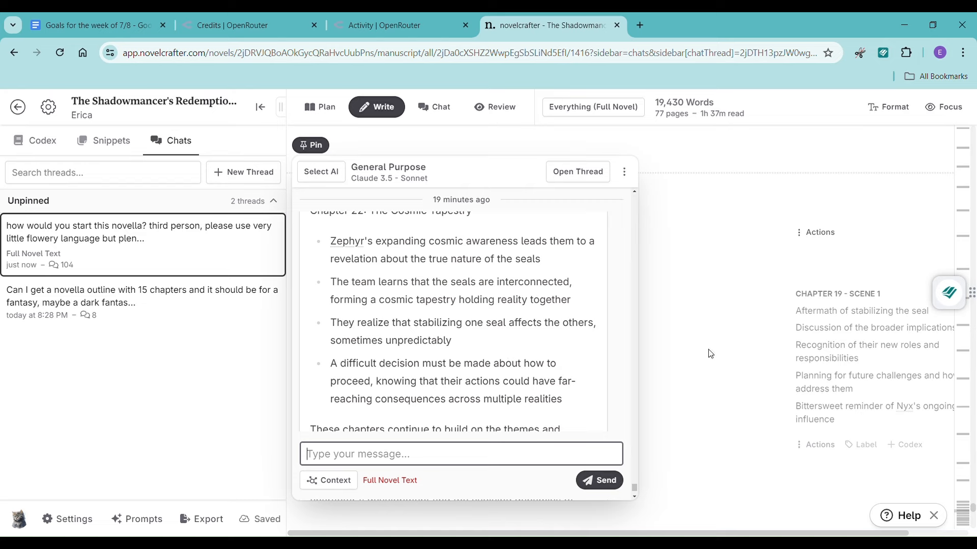
{"action": "scroll", "coordinate": [824, 351], "scroll_direction": "down", "scroll_amount": 5}
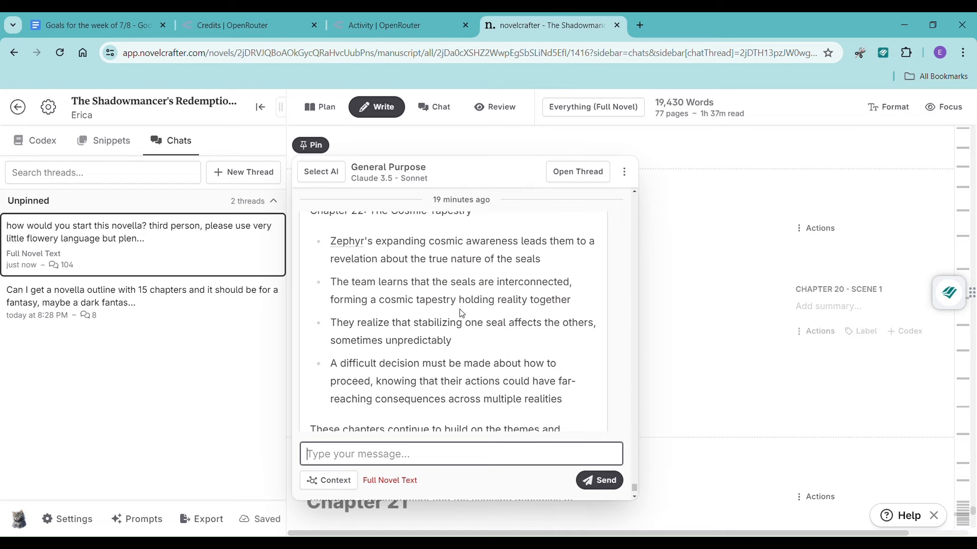
{"action": "scroll", "coordinate": [393, 330], "scroll_direction": "up", "scroll_amount": 10}
{"action": "scroll", "coordinate": [392, 329], "scroll_direction": "down", "scroll_amount": 3}
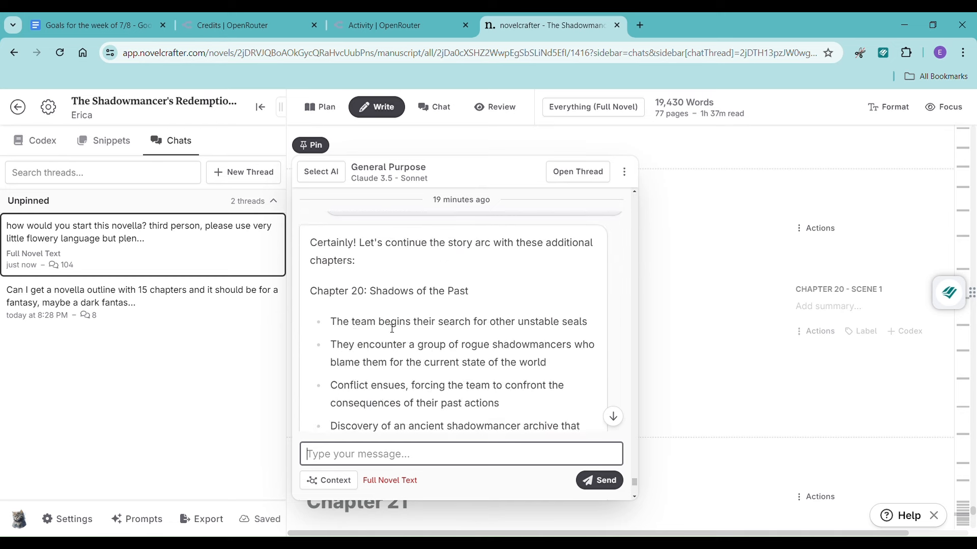
{"action": "left_click_drag", "start_coordinate": [336, 261], "coordinate": [623, 390]}
{"action": "key", "text": "ctrl+c"}
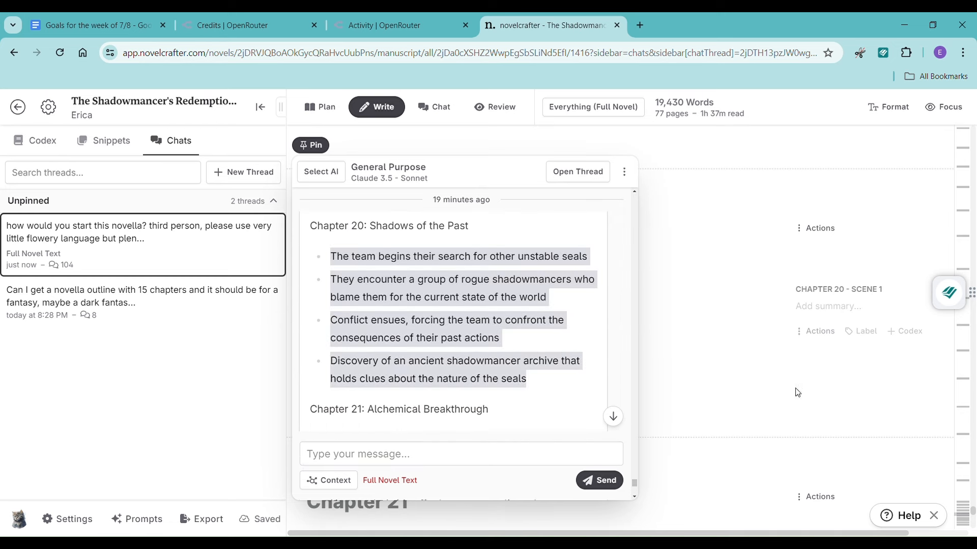
{"action": "left_click", "coordinate": [820, 308]}
{"action": "key", "text": "ctrl+v"}
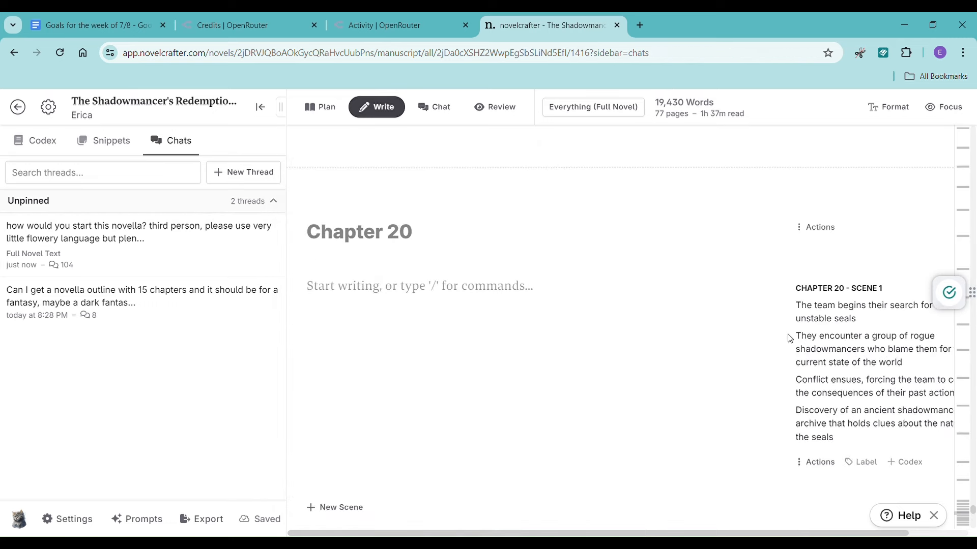
- Copy the four "Alchemical Breakthrough" bullet points from the chat reply into the Chapter 21 Scene 1 summary
{"action": "scroll", "coordinate": [789, 337], "scroll_direction": "down", "scroll_amount": 7}
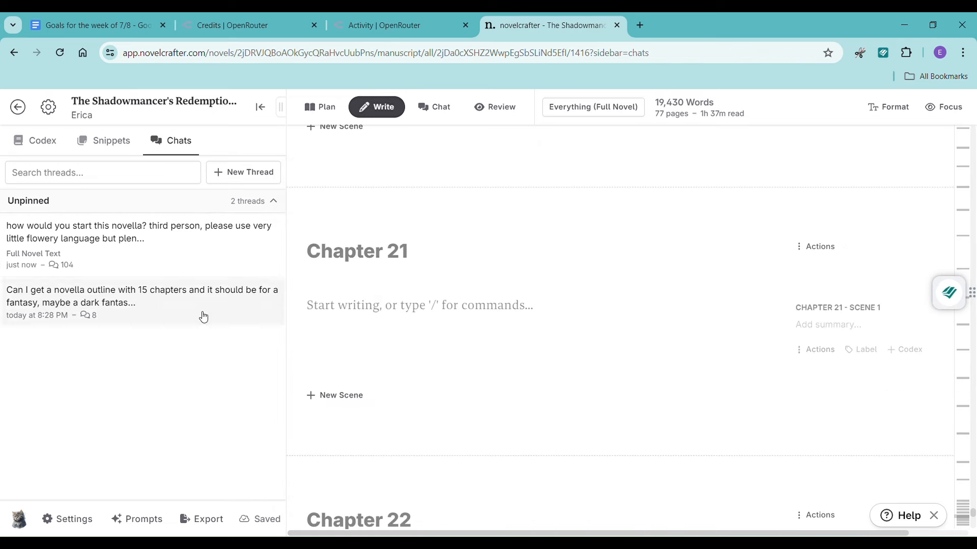
{"action": "left_click", "coordinate": [159, 237]}
{"action": "scroll", "coordinate": [399, 349], "scroll_direction": "up", "scroll_amount": 6}
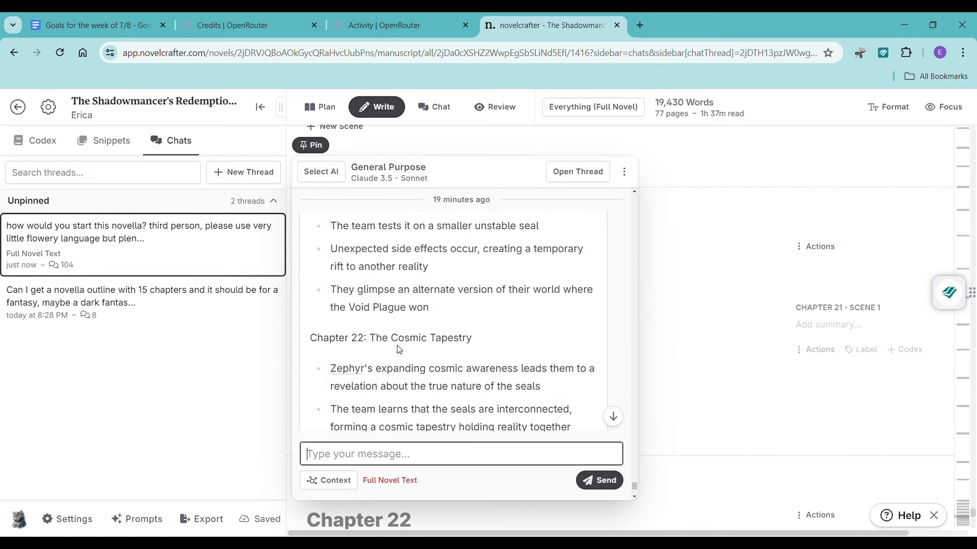
{"action": "left_click_drag", "start_coordinate": [328, 244], "coordinate": [574, 379]}
{"action": "key", "text": "ctrl+c"}
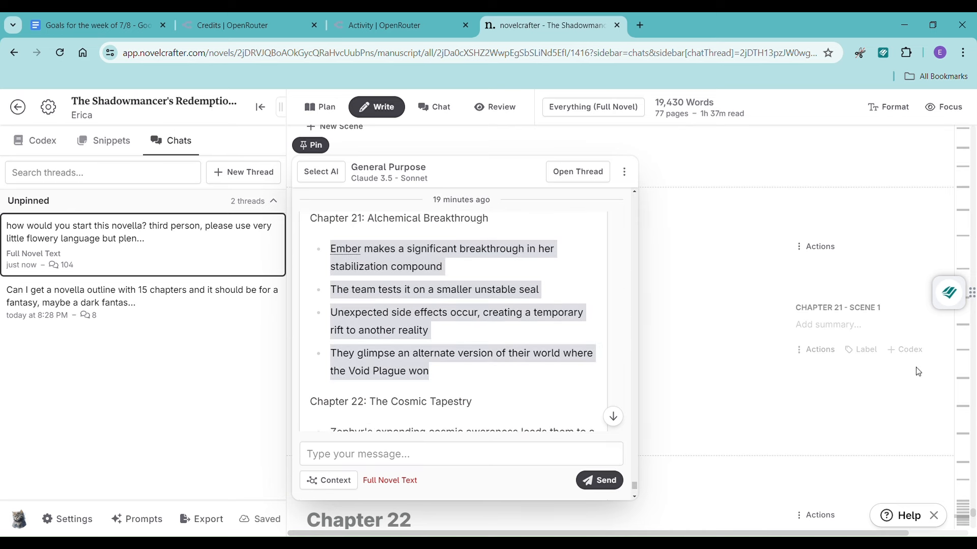
{"action": "left_click", "coordinate": [820, 330]}
{"action": "key", "text": "ctrl+v"}
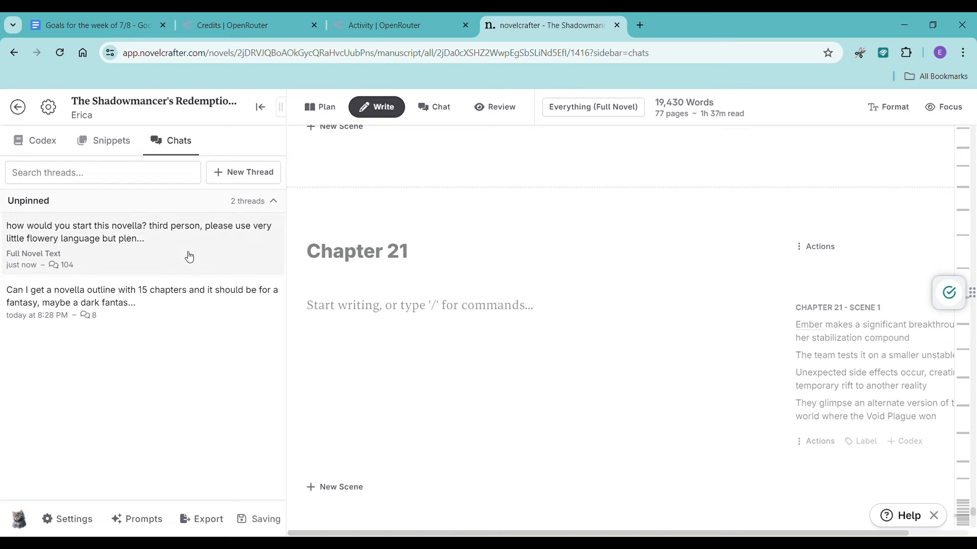
- Copy the four "The Cosmic Tapestry" bullet points from the chat reply into the Chapter 22 Scene 1 summary
{"action": "left_click", "coordinate": [188, 255]}
{"action": "scroll", "coordinate": [432, 314], "scroll_direction": "up", "scroll_amount": 3}
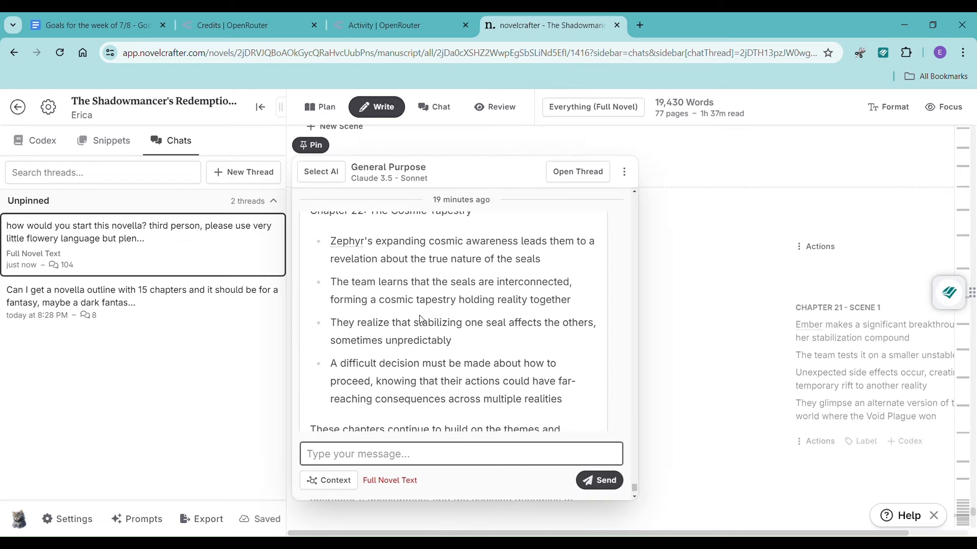
{"action": "scroll", "coordinate": [420, 320], "scroll_direction": "up", "scroll_amount": 1}
{"action": "scroll", "coordinate": [422, 321], "scroll_direction": "down", "scroll_amount": 1}
{"action": "left_click_drag", "start_coordinate": [331, 243], "coordinate": [575, 403]}
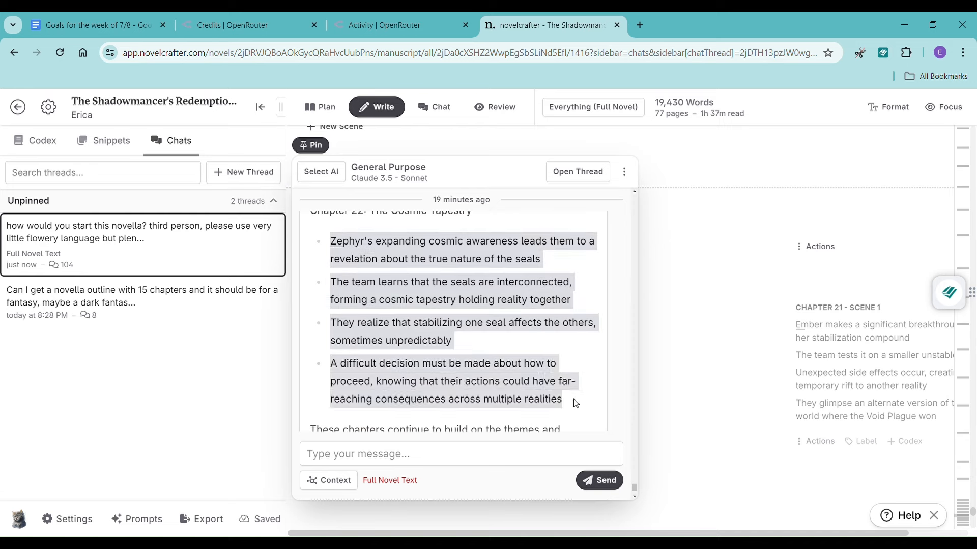
{"action": "scroll", "coordinate": [693, 386], "scroll_direction": "down", "scroll_amount": 5}
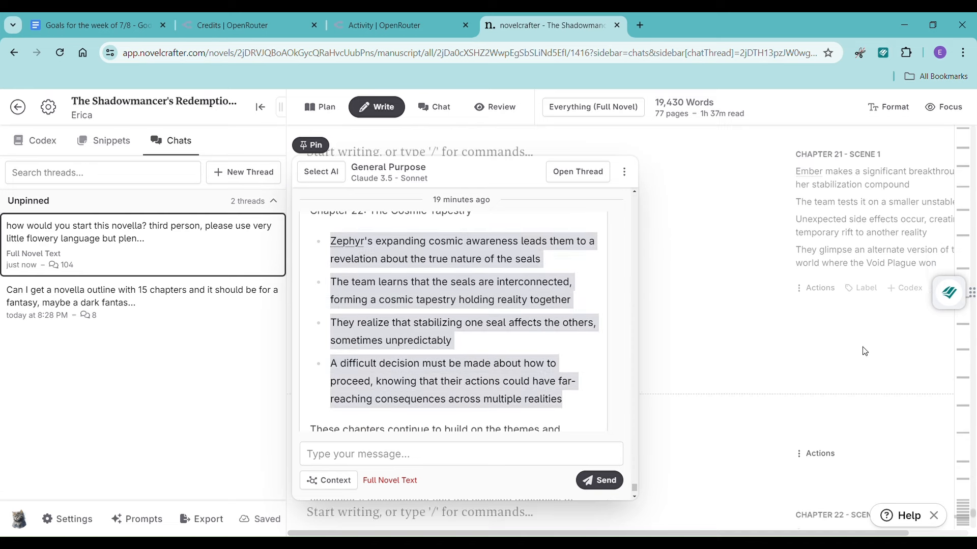
{"action": "left_click", "coordinate": [819, 436]}
{"action": "key", "text": "ctrl+v"}
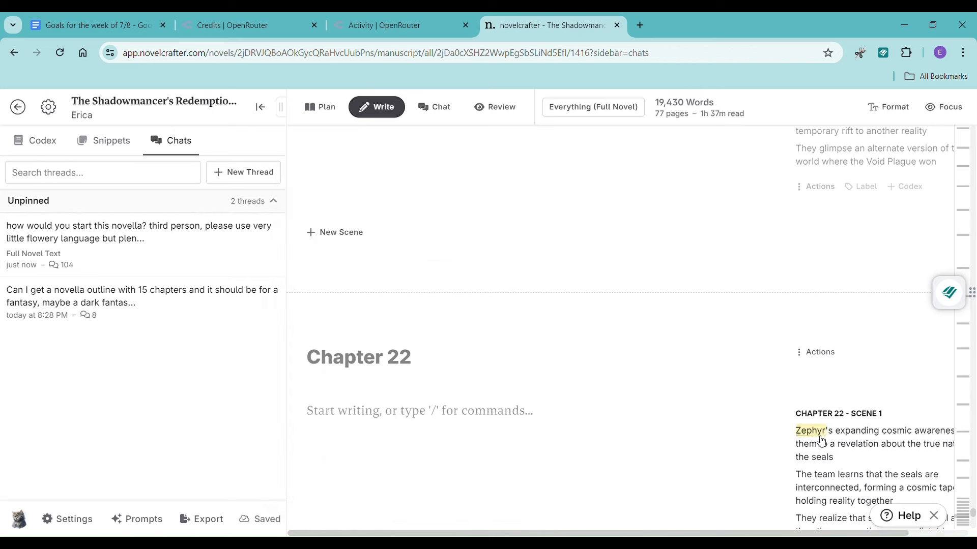
- Reopen the thread and ask "what do you see for the conclusion of the novella? chapter 23, 24, and 25. 25 is the final chapter."
{"action": "scroll", "coordinate": [801, 338], "scroll_direction": "down", "scroll_amount": 2}
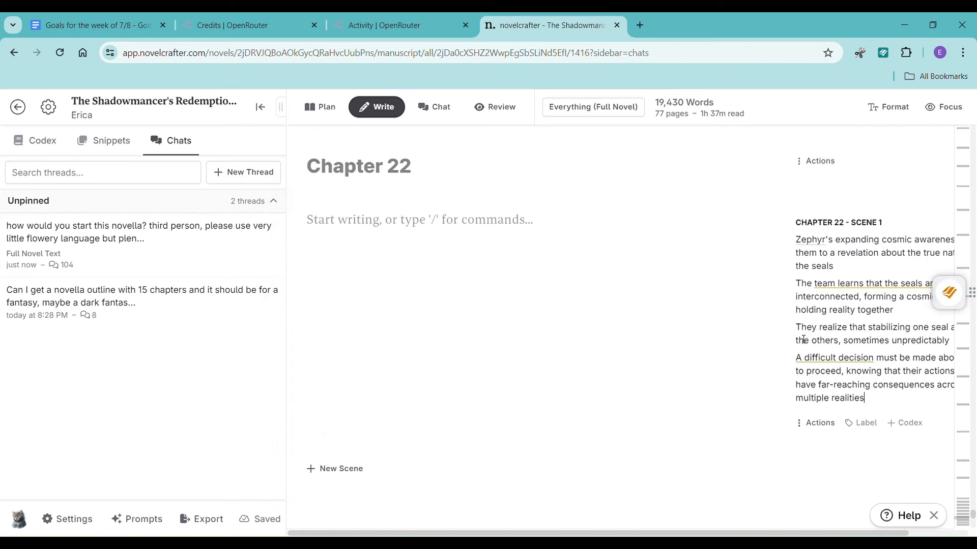
{"action": "scroll", "coordinate": [802, 339], "scroll_direction": "down", "scroll_amount": 5}
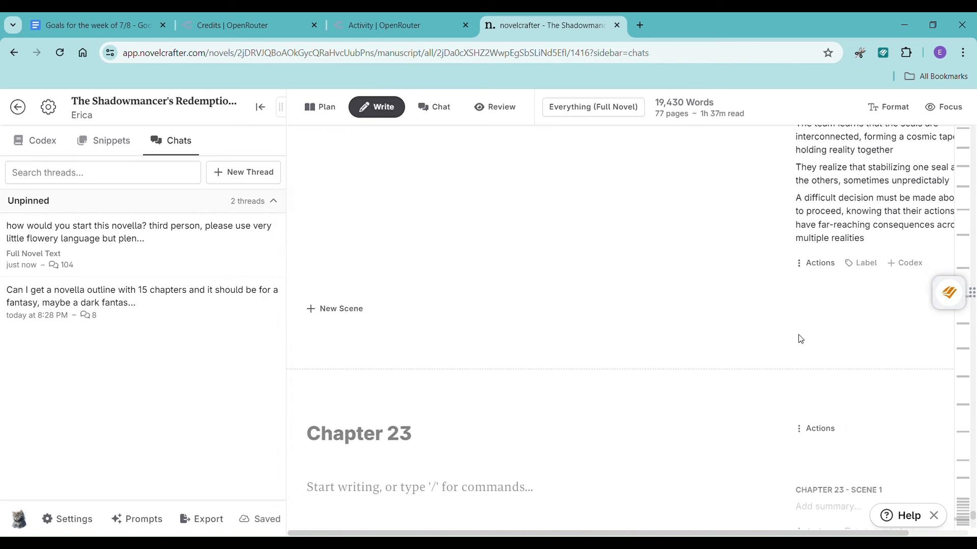
{"action": "left_click", "coordinate": [148, 264]}
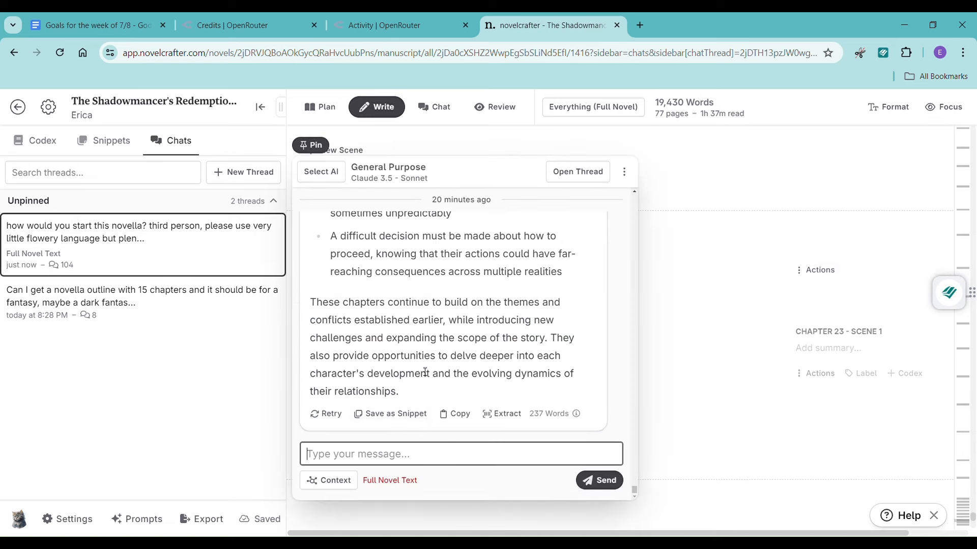
{"action": "left_click", "coordinate": [420, 453]}
{"action": "type", "text": "what do you"}
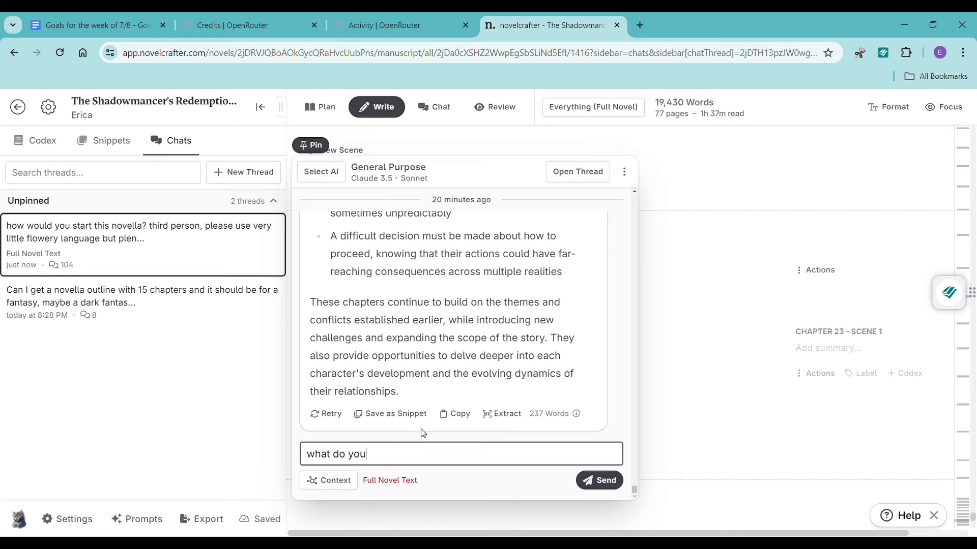
{"action": "type", "text": " see for the con"}
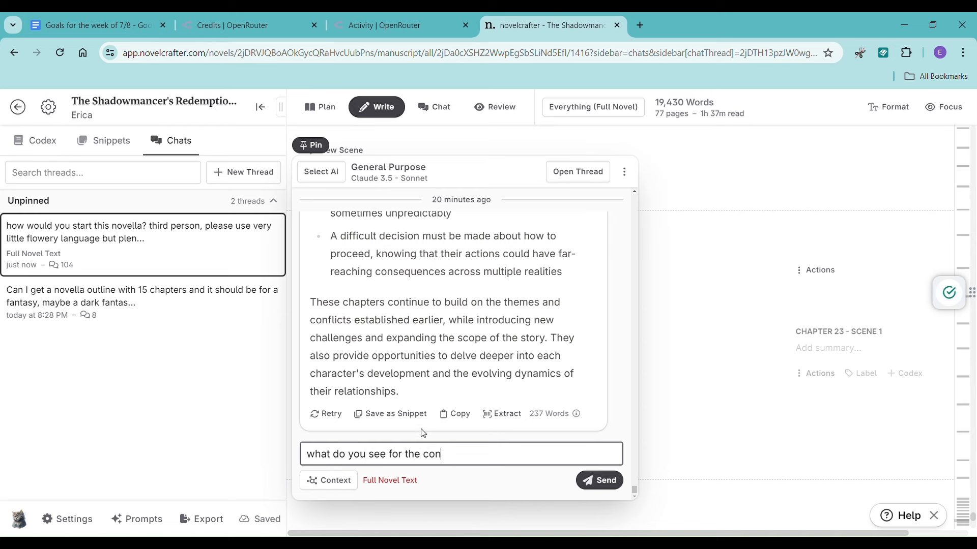
{"action": "type", "text": "clusion of the novella?"}
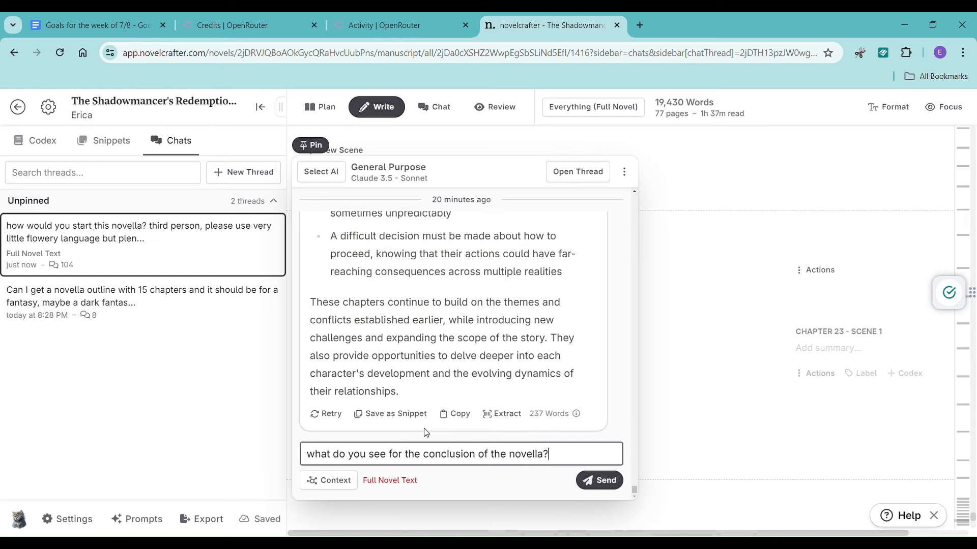
{"action": "type", "text": " chapter 23, 24, and 25"}
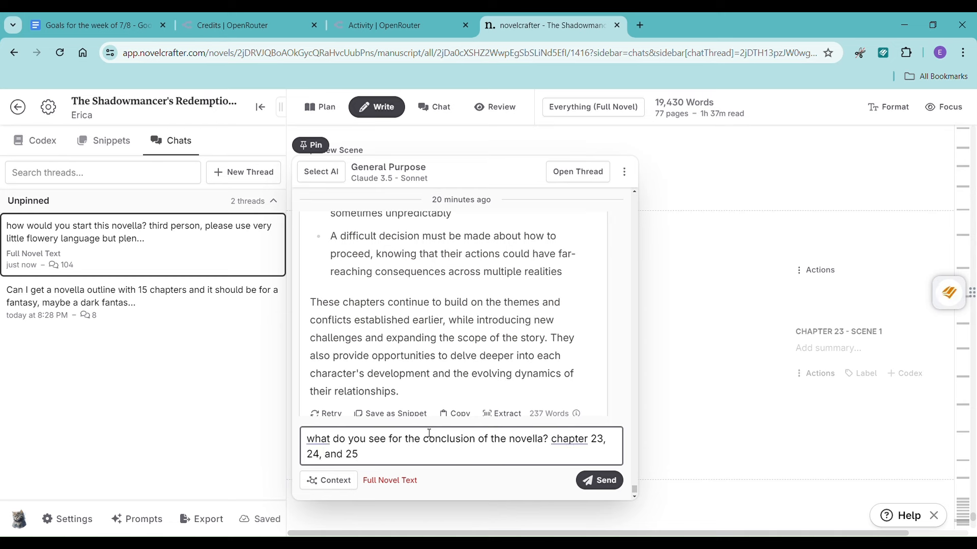
{"action": "type", "text": ". 25 is the final chapter."}
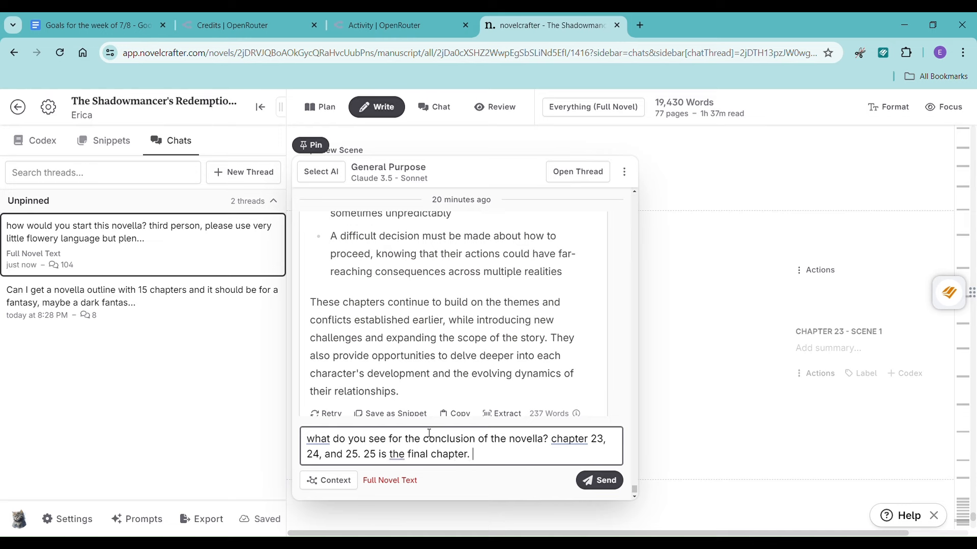
{"action": "left_click", "coordinate": [607, 481]}
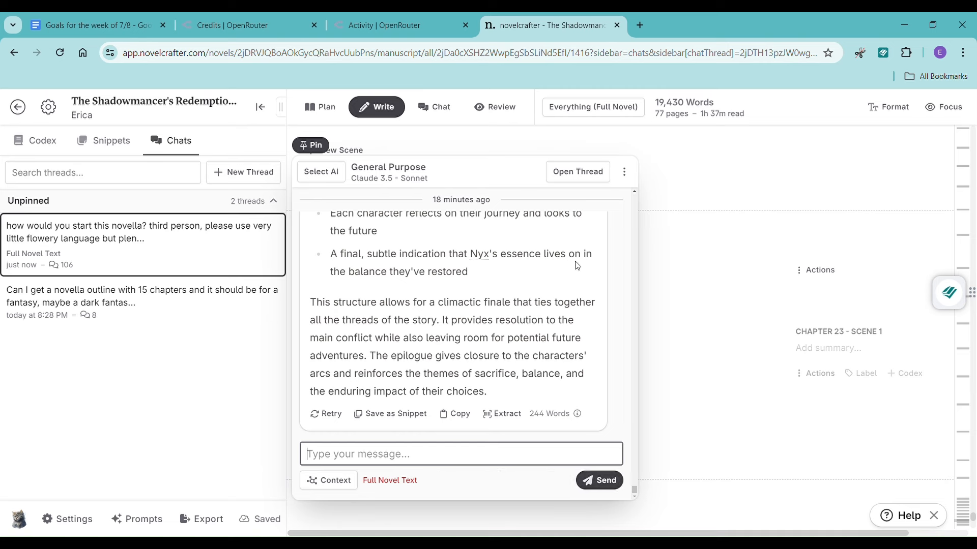
- Copy the four "The Gathering Storm" bullet points from the chat reply into the Chapter 23 Scene 1 summary
{"action": "left_click", "coordinate": [590, 279]}
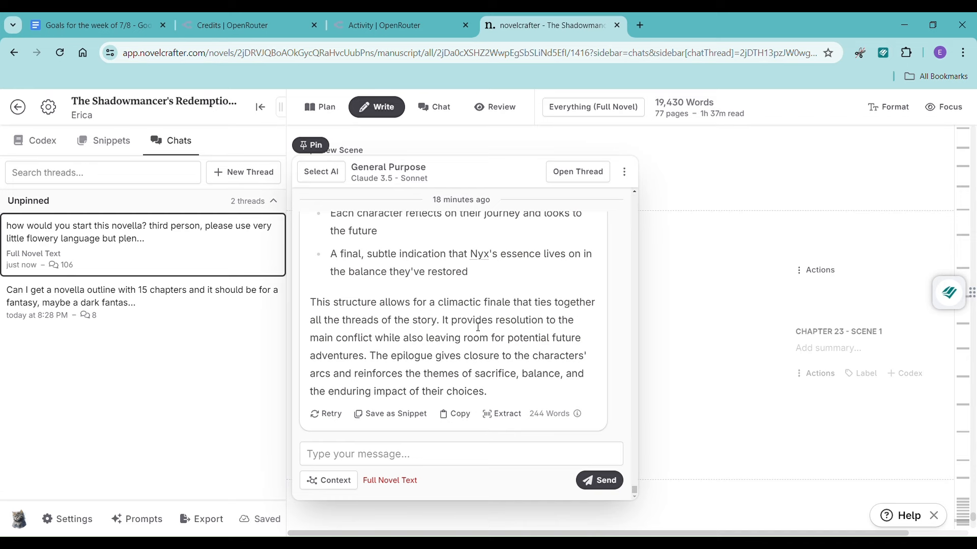
{"action": "scroll", "coordinate": [478, 327], "scroll_direction": "up", "scroll_amount": 10}
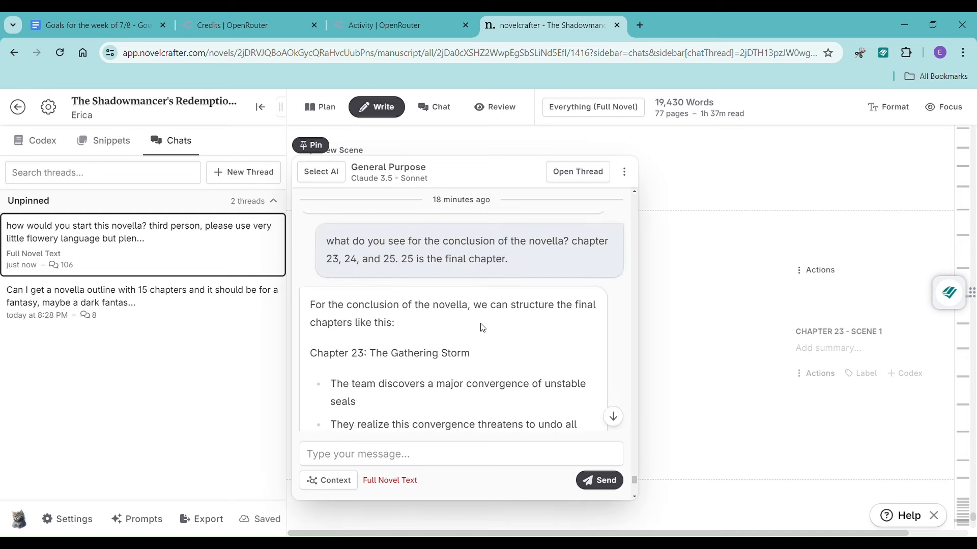
{"action": "scroll", "coordinate": [483, 327], "scroll_direction": "down", "scroll_amount": 3}
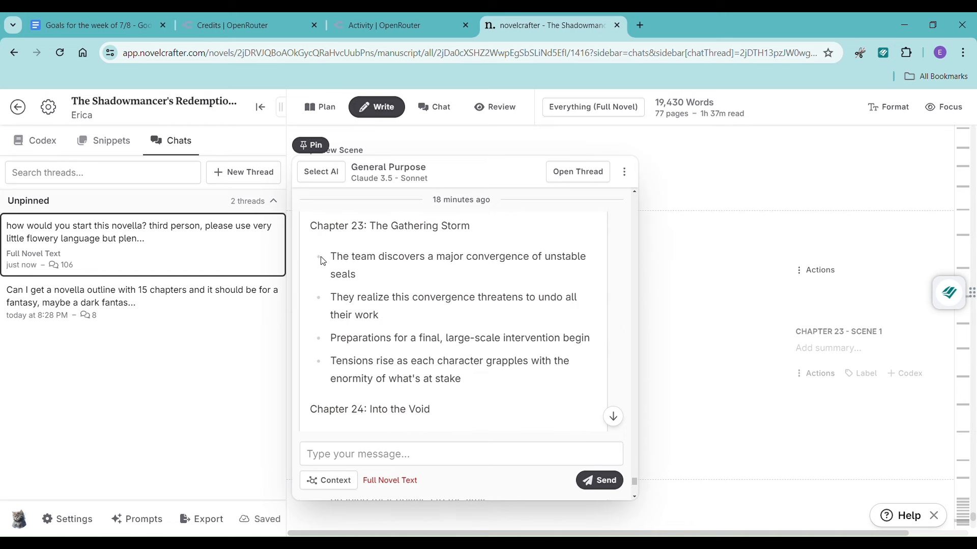
{"action": "left_click_drag", "start_coordinate": [323, 260], "coordinate": [566, 381]}
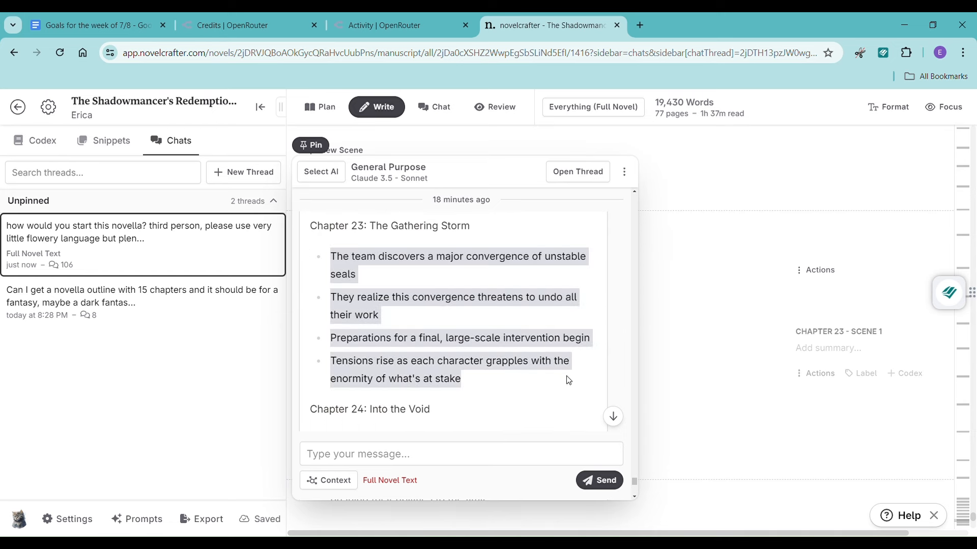
{"action": "left_click", "coordinate": [814, 349]}
{"action": "key", "text": "ctrl+v"}
- Copy the four "Into the Void" bullet points from the chat reply into the Chapter 24 Scene 1 summary
{"action": "scroll", "coordinate": [814, 331], "scroll_direction": "down", "scroll_amount": 5}
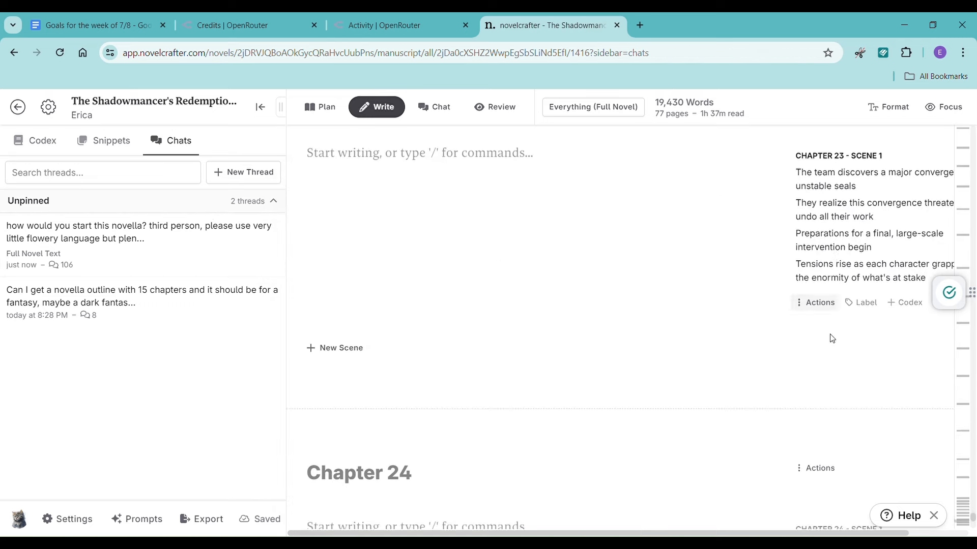
{"action": "scroll", "coordinate": [835, 337], "scroll_direction": "down", "scroll_amount": 2}
{"action": "left_click", "coordinate": [797, 277]}
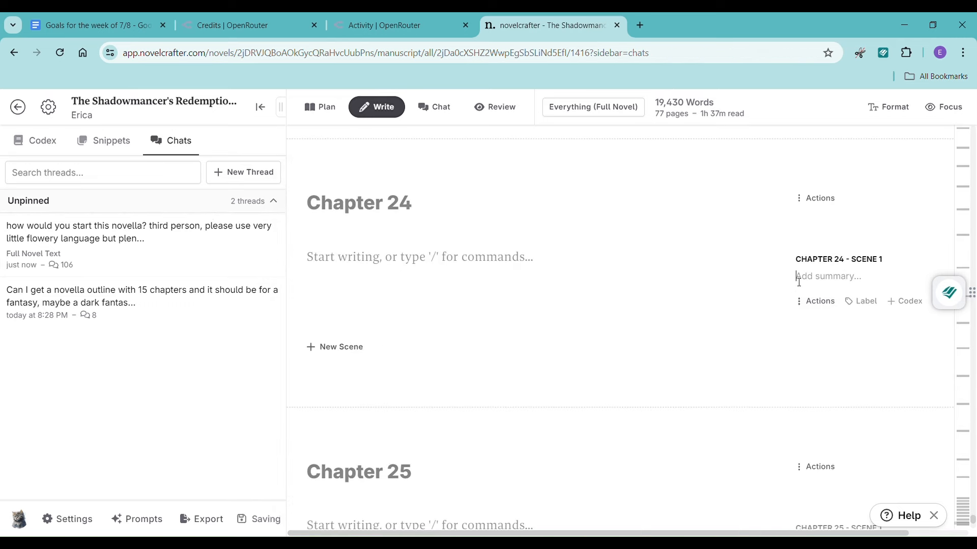
{"action": "left_click", "coordinate": [151, 248]}
{"action": "scroll", "coordinate": [389, 315], "scroll_direction": "up", "scroll_amount": 10}
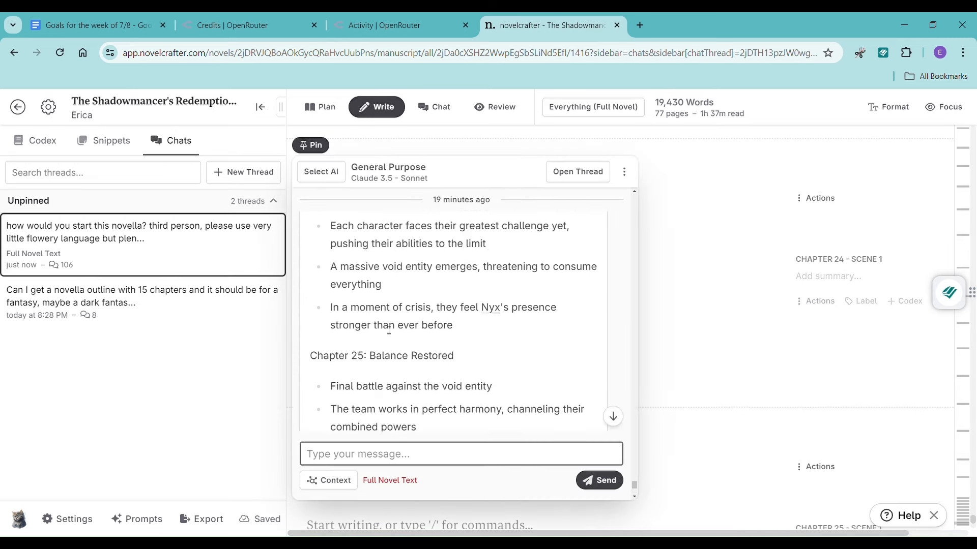
{"action": "scroll", "coordinate": [389, 331], "scroll_direction": "down", "scroll_amount": 1}
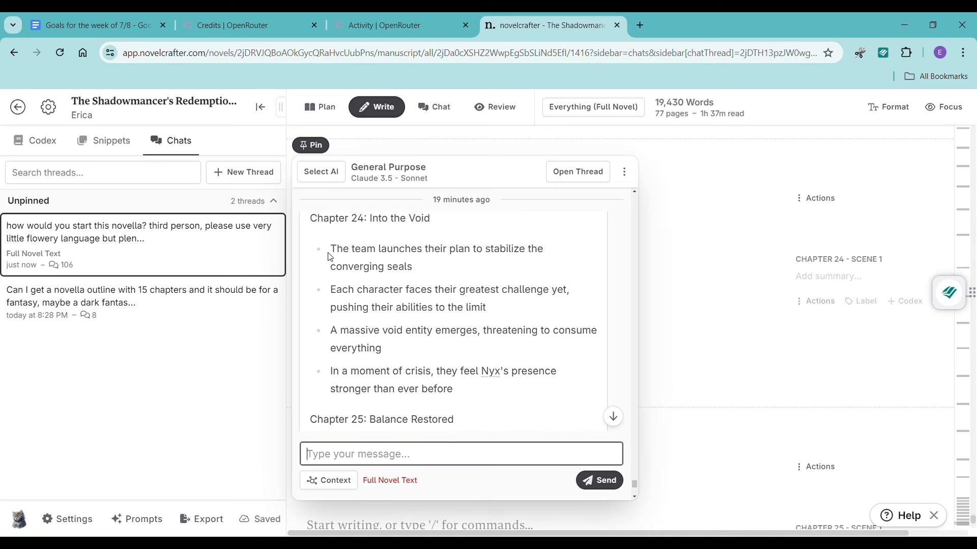
{"action": "left_click_drag", "start_coordinate": [330, 257], "coordinate": [564, 396]}
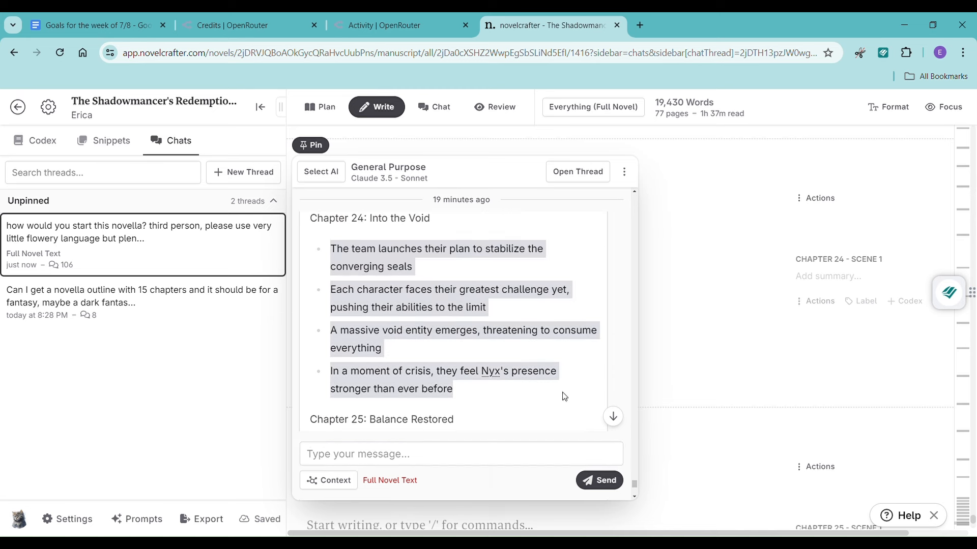
{"action": "key", "text": "ctrl+c"}
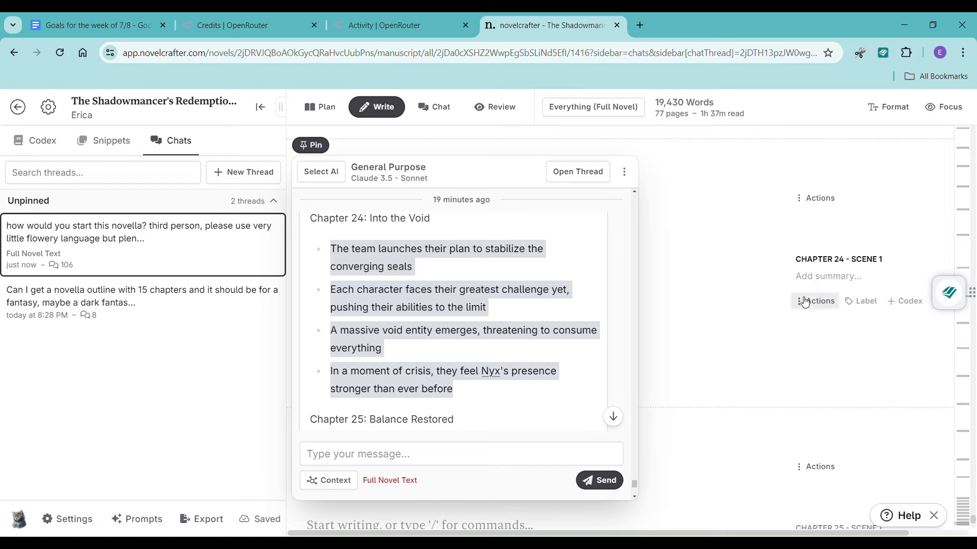
{"action": "left_click", "coordinate": [814, 277]}
{"action": "key", "text": "ctrl+v"}
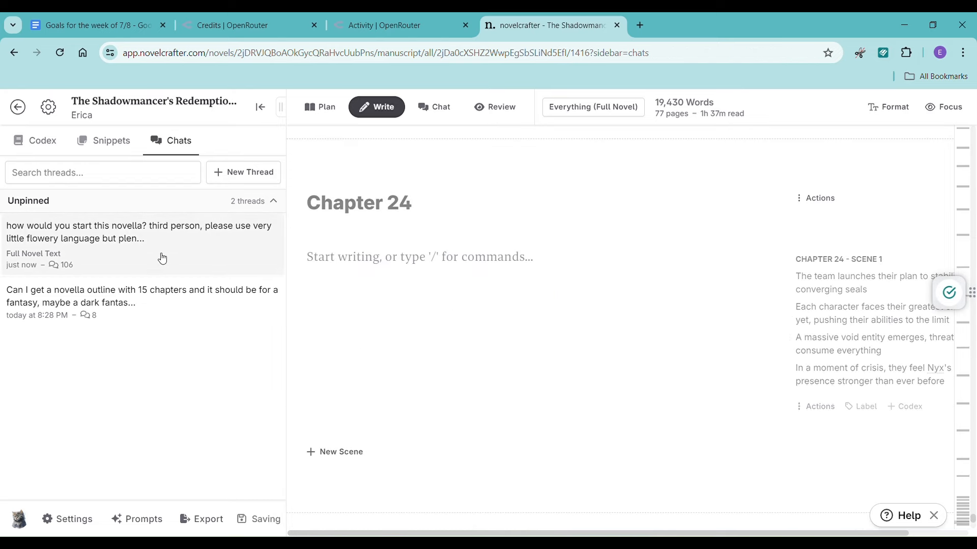
- Copy the six "Balance Restored" bullet points from the chat reply into the Chapter 25 Scene 1 summary
{"action": "left_click", "coordinate": [179, 260]}
{"action": "scroll", "coordinate": [512, 334], "scroll_direction": "up", "scroll_amount": 3}
{"action": "scroll", "coordinate": [511, 334], "scroll_direction": "up", "scroll_amount": 3}
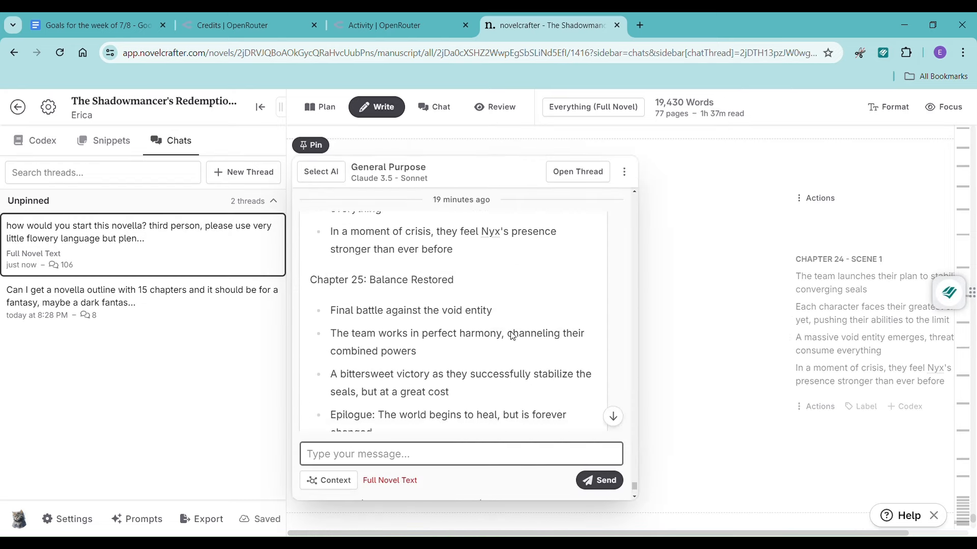
{"action": "scroll", "coordinate": [428, 326], "scroll_direction": "down", "scroll_amount": 1}
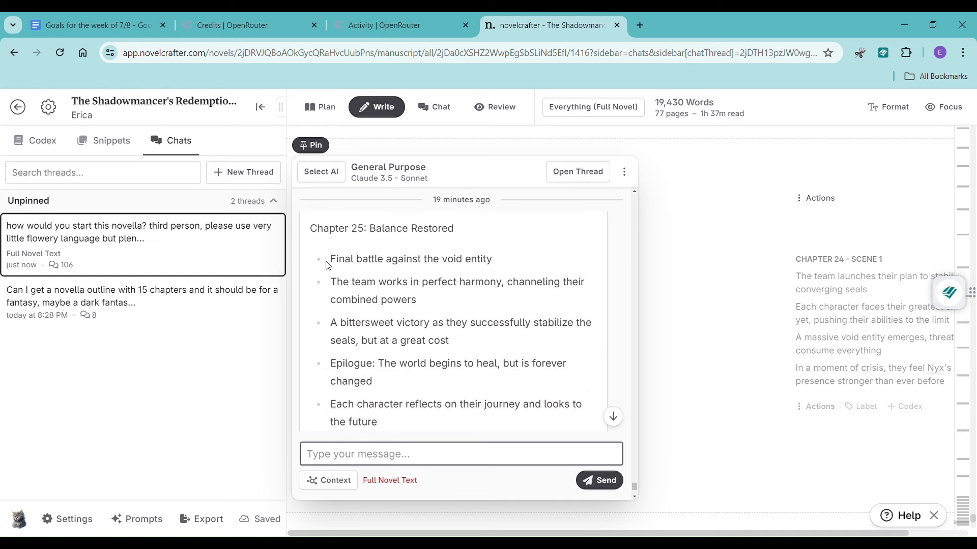
{"action": "left_click_drag", "start_coordinate": [328, 265], "coordinate": [541, 341]}
{"action": "scroll", "coordinate": [798, 383], "scroll_direction": "down", "scroll_amount": 6}
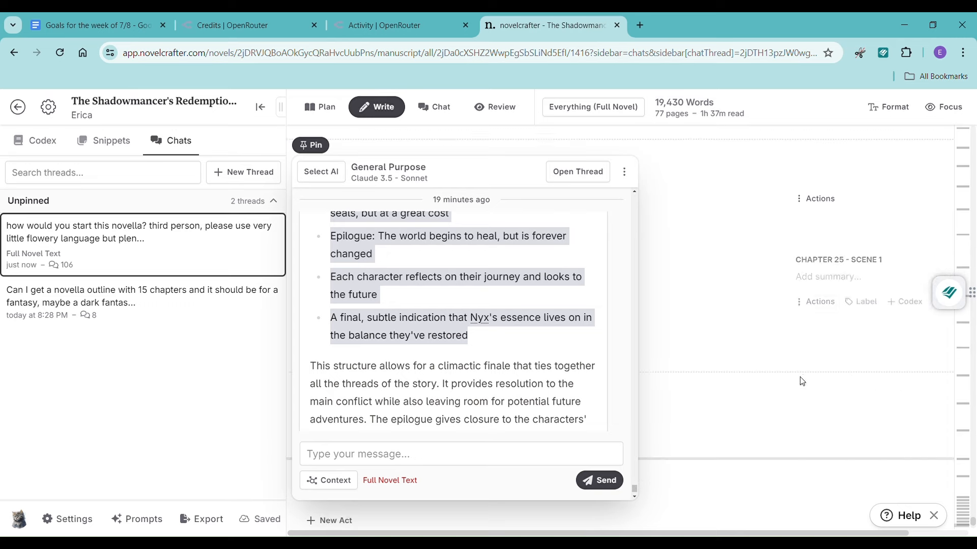
{"action": "left_click", "coordinate": [808, 277]}
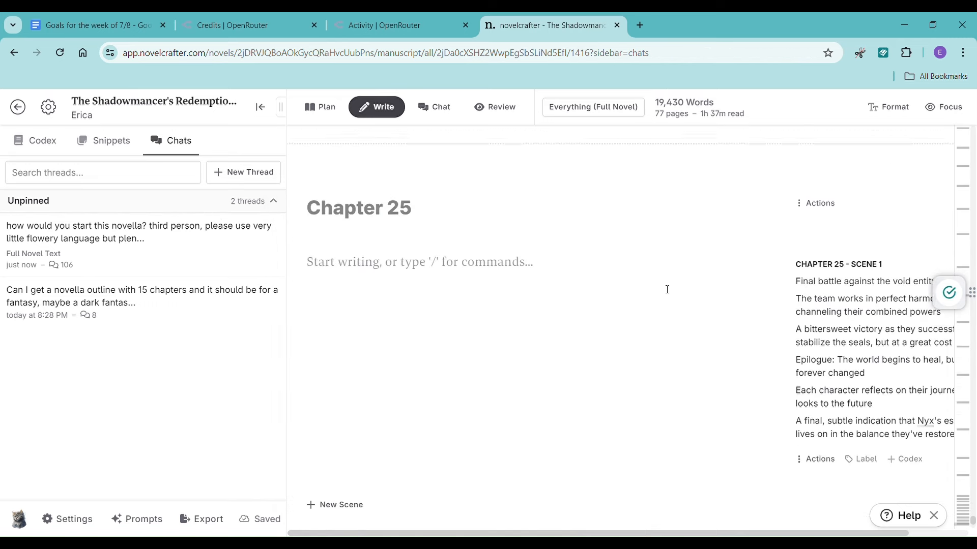
- Return to Chapter 16 and copy the full text of its Scene 1 summary
{"action": "scroll", "coordinate": [666, 293], "scroll_direction": "up", "scroll_amount": 15}
{"action": "scroll", "coordinate": [673, 304], "scroll_direction": "up", "scroll_amount": 20}
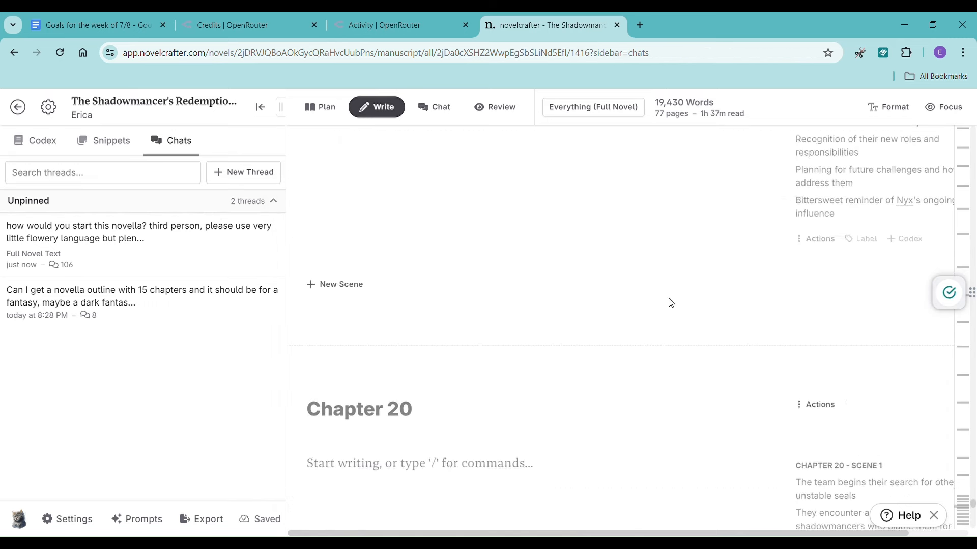
{"action": "scroll", "coordinate": [671, 303], "scroll_direction": "up", "scroll_amount": 8}
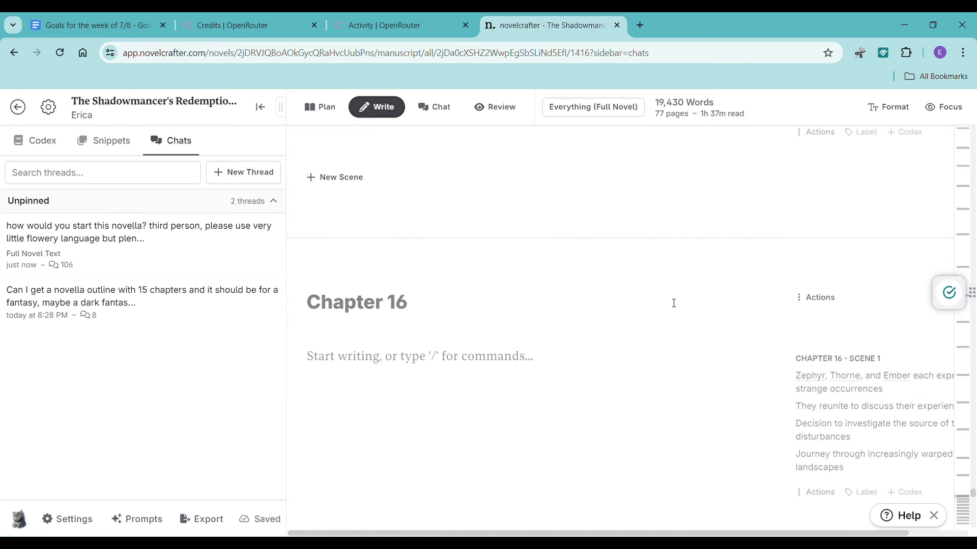
{"action": "left_click_drag", "start_coordinate": [788, 316], "coordinate": [898, 417]}
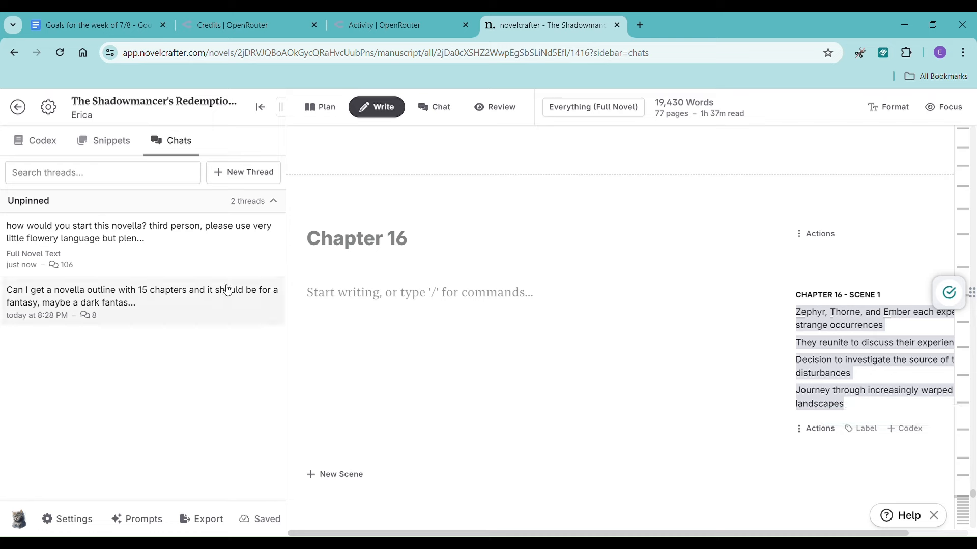
- Reopen the novella thread and change its context to Chapter 16 - Scene 1 instead of Full Novel Text
{"action": "left_click", "coordinate": [151, 244]}
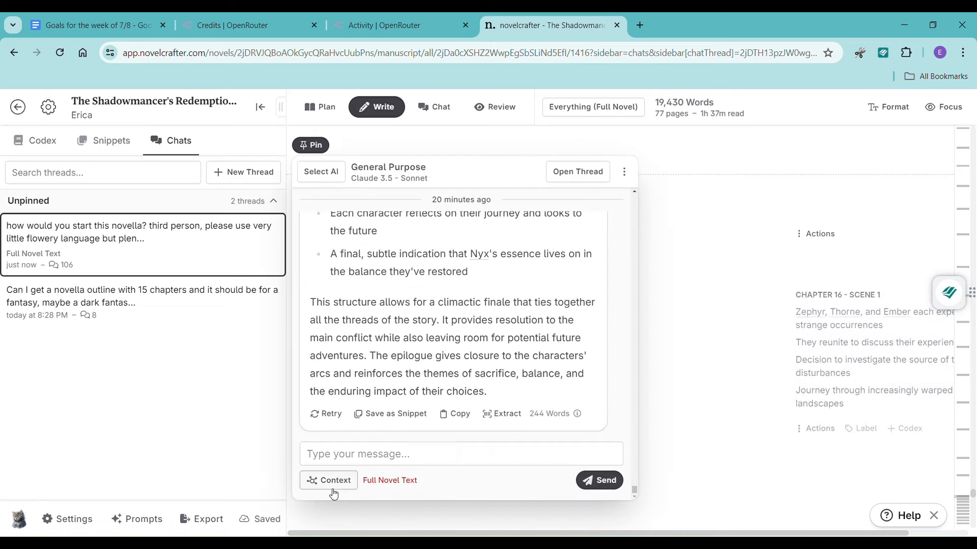
{"action": "left_click", "coordinate": [330, 482]}
{"action": "mouse_move", "coordinate": [397, 392]}
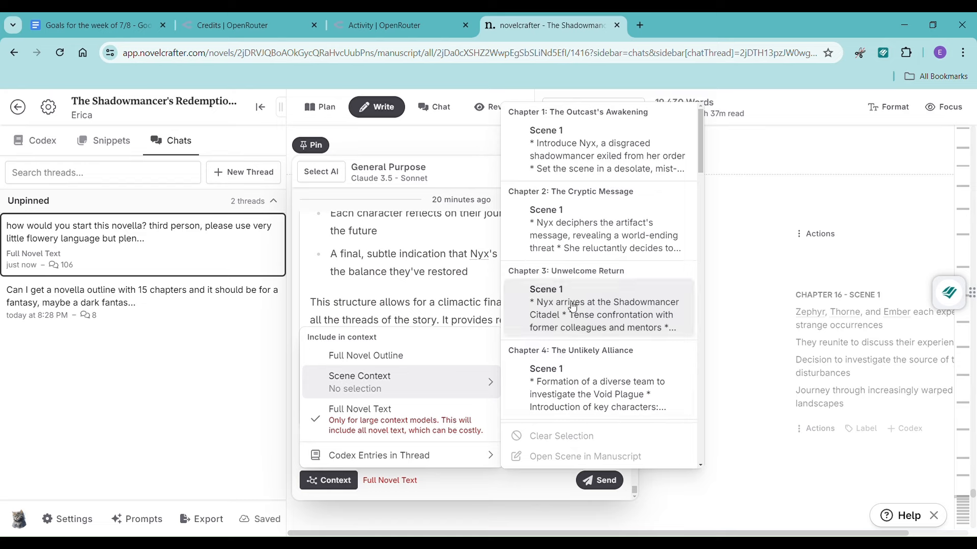
{"action": "scroll", "coordinate": [570, 305], "scroll_direction": "down", "scroll_amount": 10}
{"action": "scroll", "coordinate": [566, 300], "scroll_direction": "down", "scroll_amount": 8}
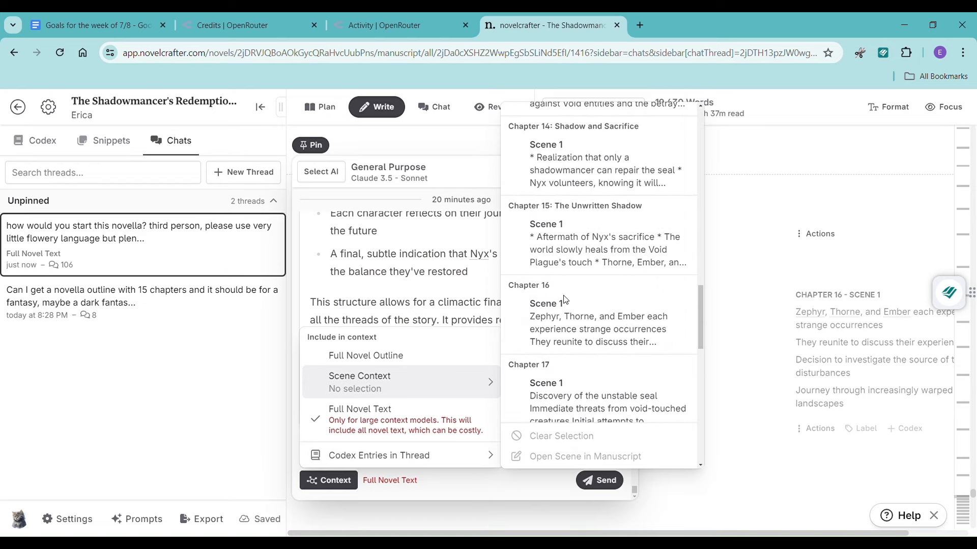
{"action": "left_click", "coordinate": [563, 196]}
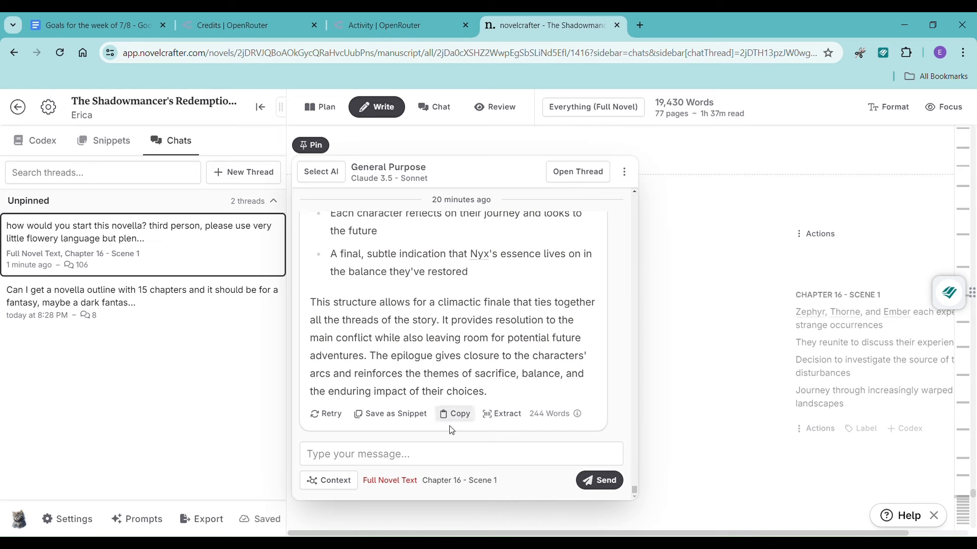
{"action": "left_click", "coordinate": [335, 480]}
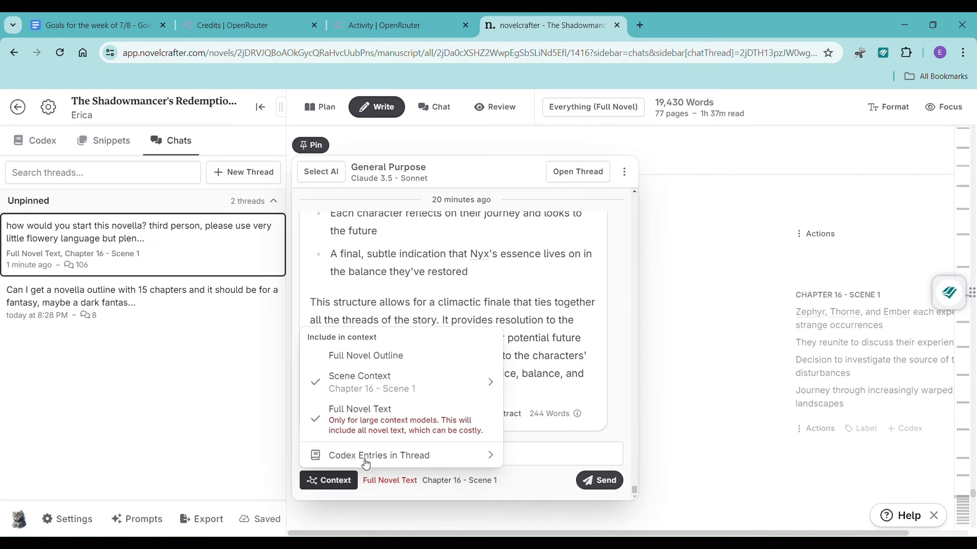
{"action": "left_click", "coordinate": [385, 418]}
- Send the prompt "please write chapter 16:" followed by the copied Chapter 16 scene summary
{"action": "left_click", "coordinate": [370, 452]}
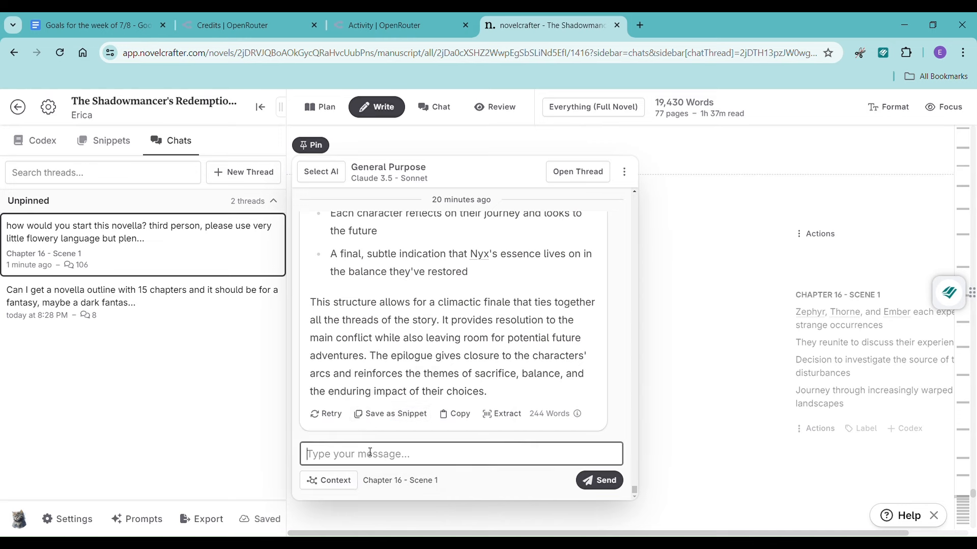
{"action": "type", "text": "please write chapte"}
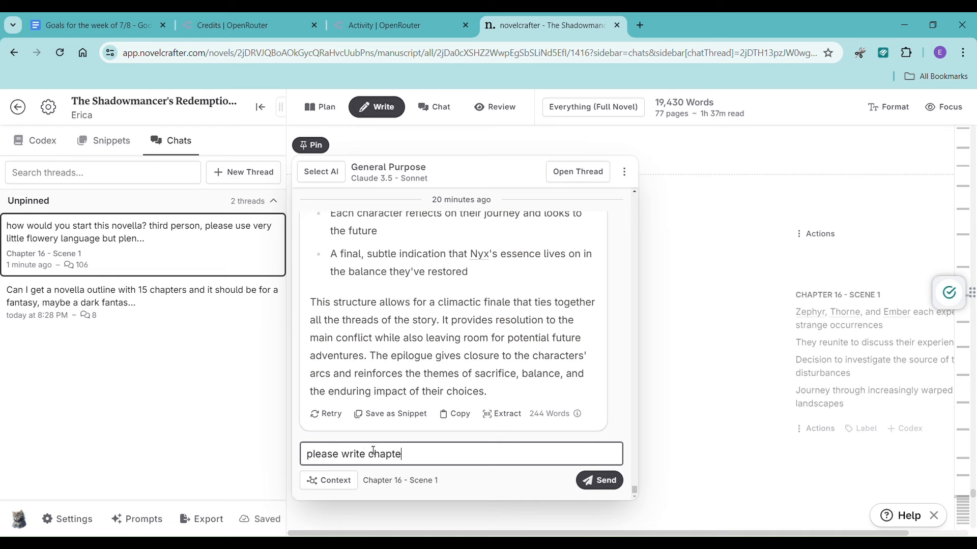
{"action": "type", "text": "r 16:"}
{"action": "key", "text": "ctrl+v"}
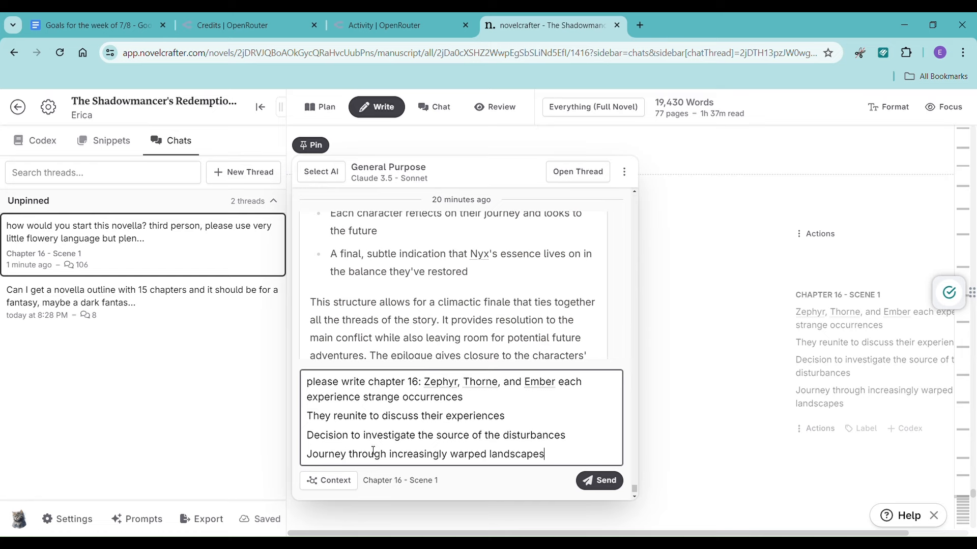
{"action": "key", "text": "Return"}
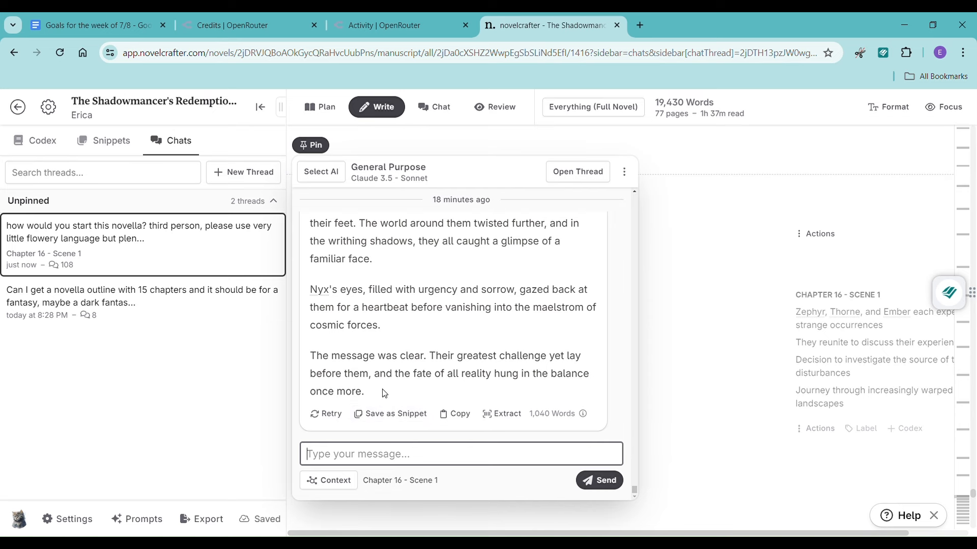
- Copy the whole Chapter 16 reply from the chat and paste it into the empty Chapter 16 scene
{"action": "left_click", "coordinate": [457, 417]}
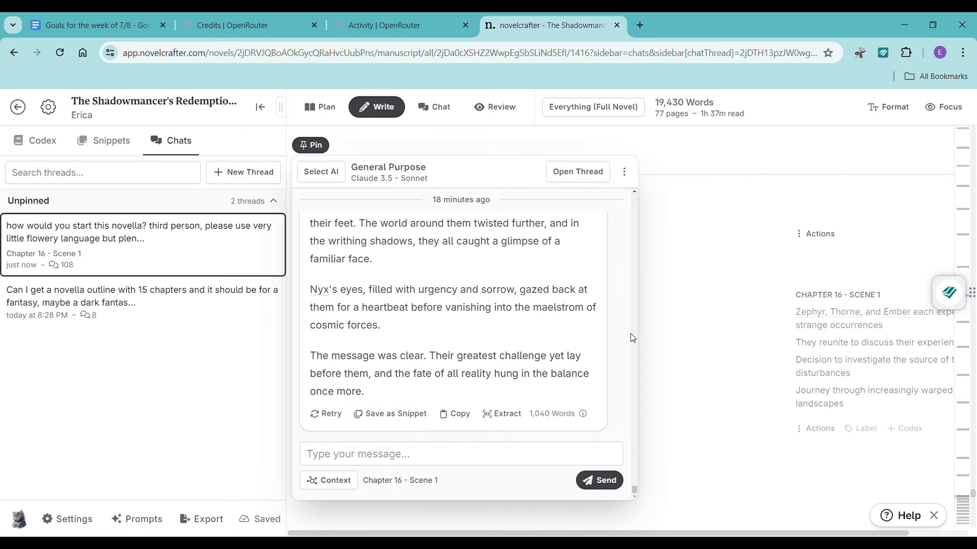
{"action": "left_click", "coordinate": [703, 360]}
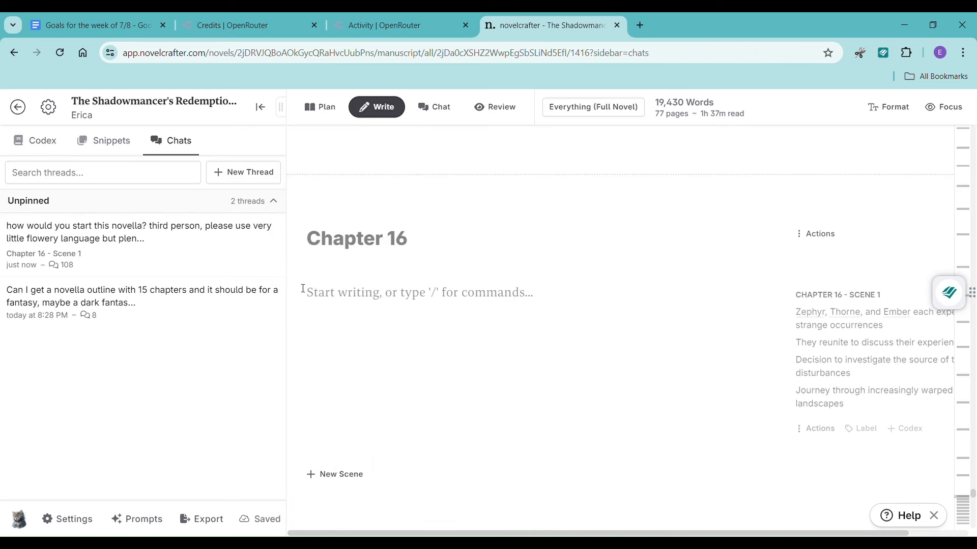
{"action": "left_click", "coordinate": [328, 307]}
{"action": "key", "text": "ctrl+v"}
- Delete the duplicate heading line "Chapter 16: Echoes of Imbalance" at the start of the scene text
{"action": "scroll", "coordinate": [436, 324], "scroll_direction": "up", "scroll_amount": 20}
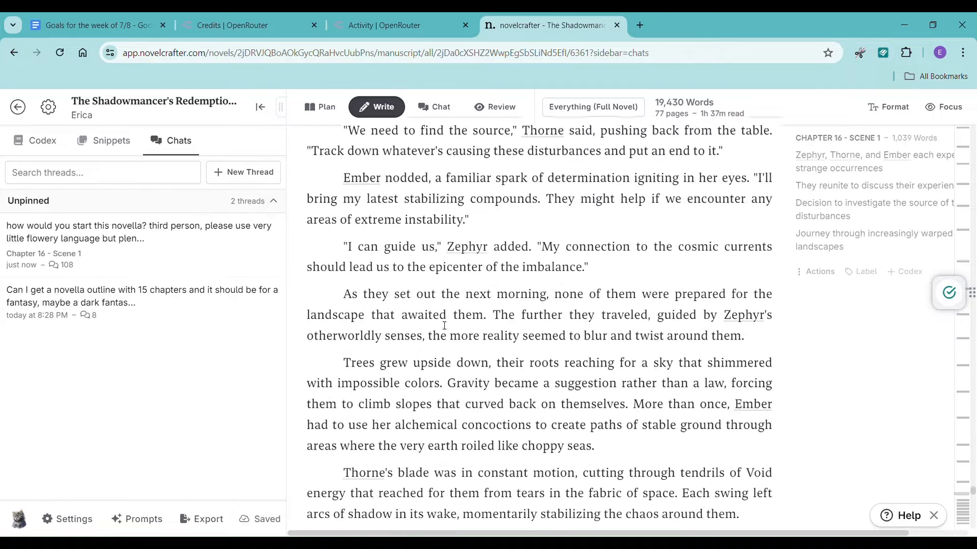
{"action": "scroll", "coordinate": [443, 332], "scroll_direction": "up", "scroll_amount": 10}
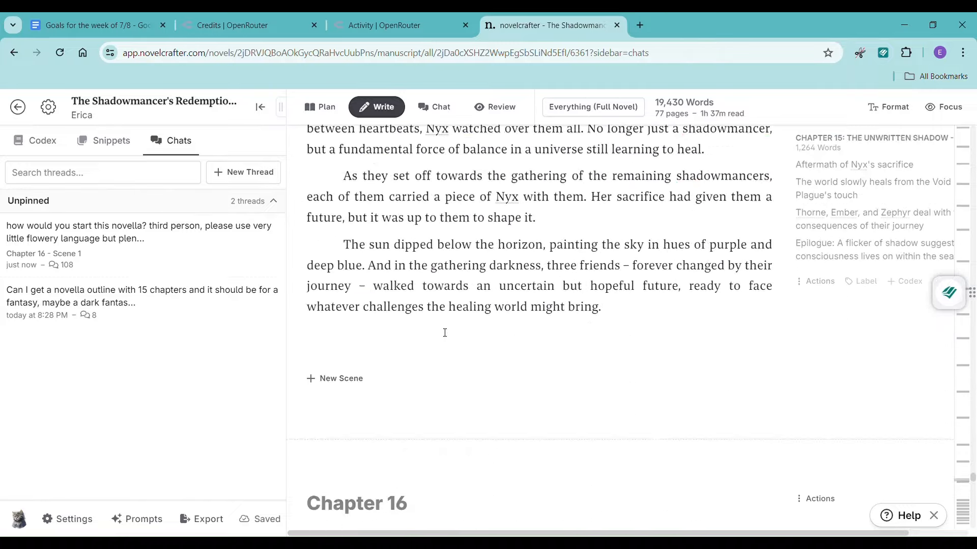
{"action": "scroll", "coordinate": [443, 332], "scroll_direction": "down", "scroll_amount": 7}
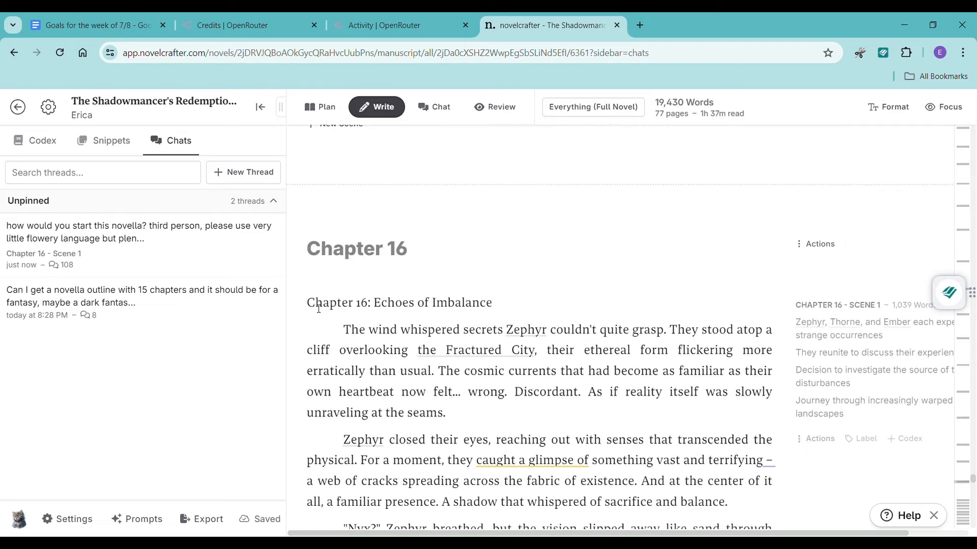
{"action": "left_click_drag", "start_coordinate": [315, 304], "coordinate": [505, 310]}
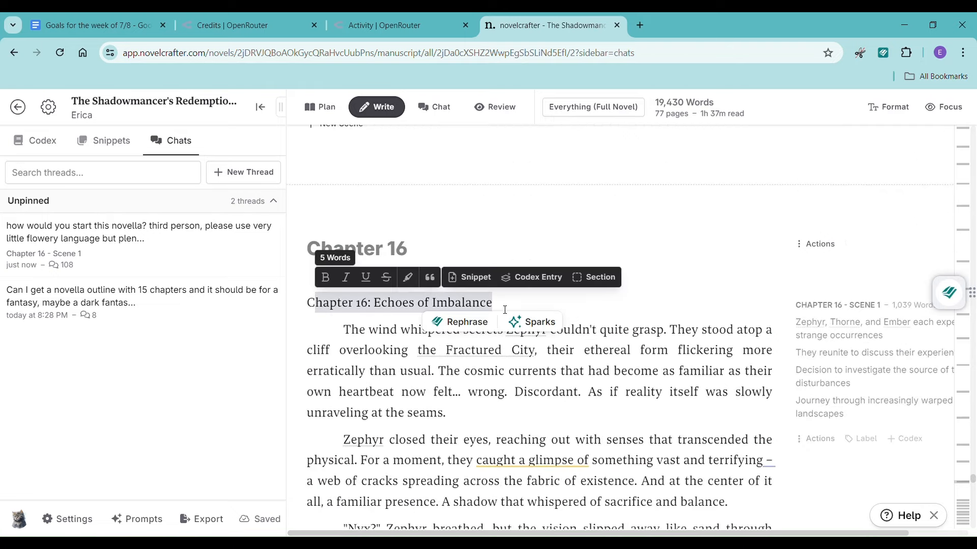
{"action": "key", "text": "BackSpace"}
{"action": "key", "text": "BackSpace"}
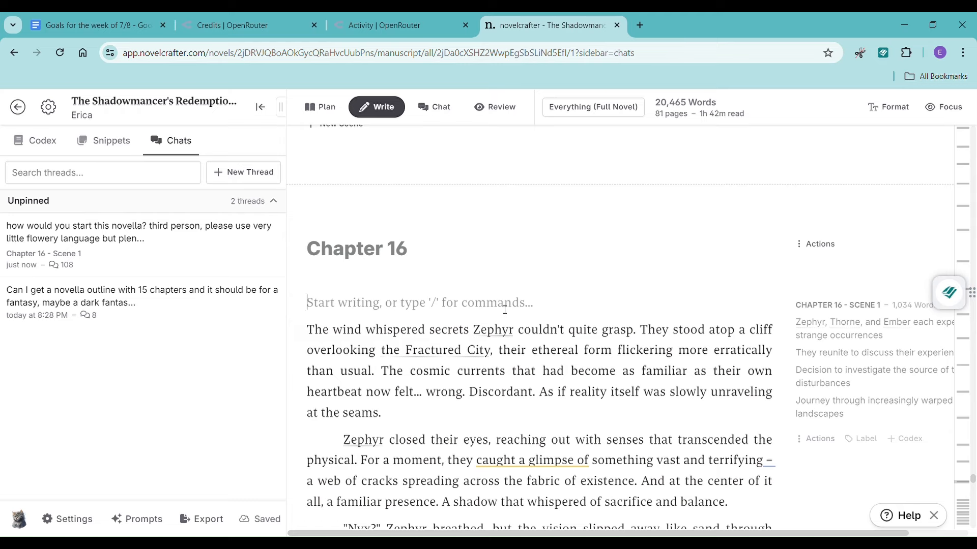
- Insert a blank line before the paragraph starting "Three days later" in the Chapter 16 scene
{"action": "scroll", "coordinate": [611, 254], "scroll_direction": "down", "scroll_amount": 7}
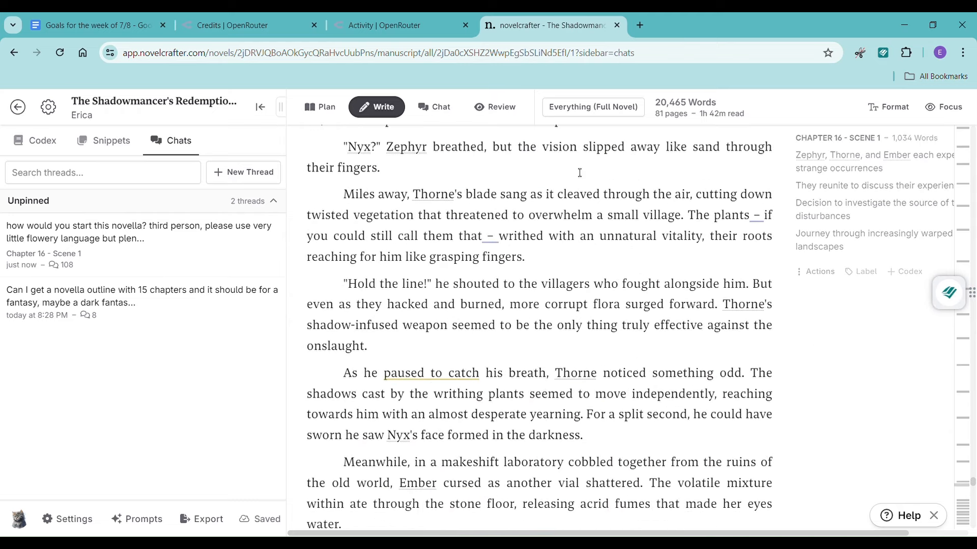
{"action": "scroll", "coordinate": [438, 366], "scroll_direction": "down", "scroll_amount": 3}
{"action": "scroll", "coordinate": [438, 366], "scroll_direction": "down", "scroll_amount": 7}
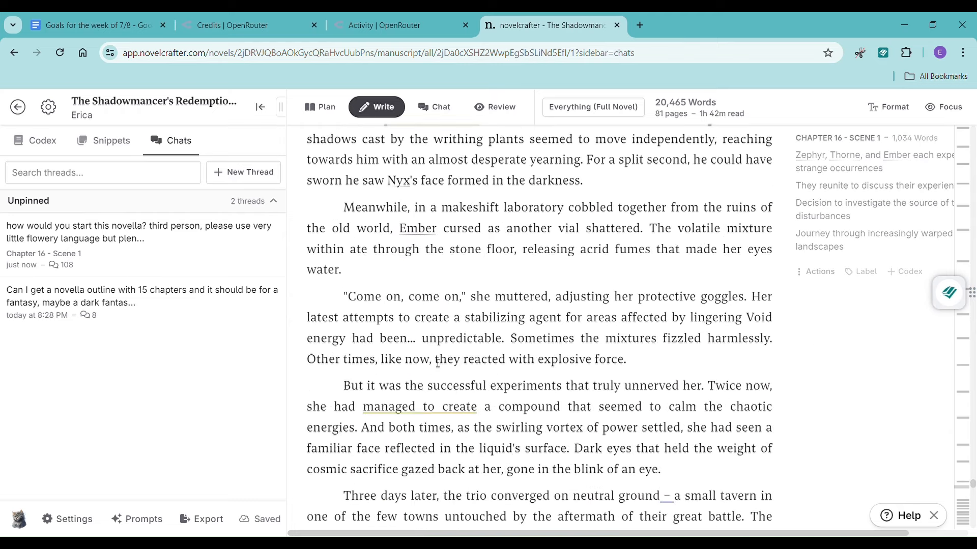
{"action": "scroll", "coordinate": [435, 360], "scroll_direction": "down", "scroll_amount": 1}
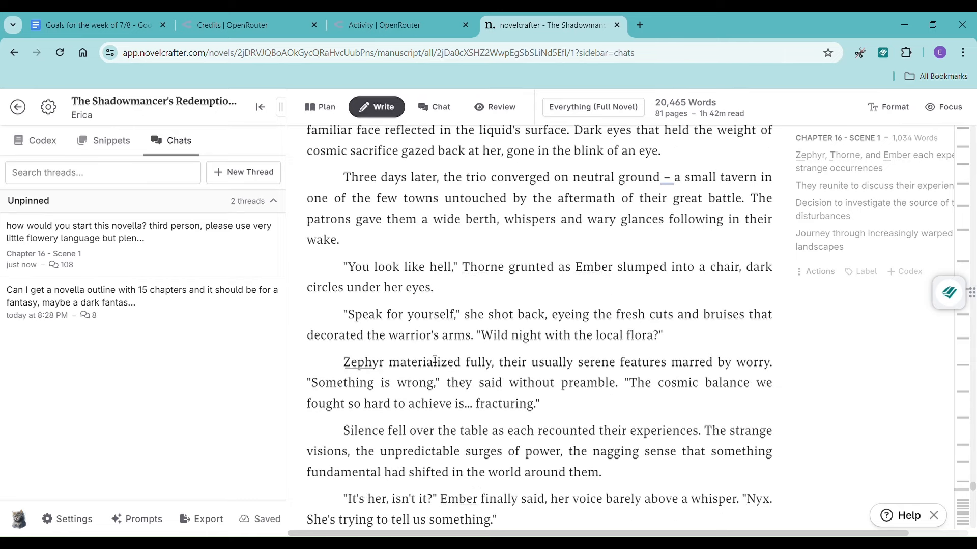
{"action": "left_click", "coordinate": [345, 182]}
{"action": "type", "text": "/"}
{"action": "key", "text": "BackSpace"}
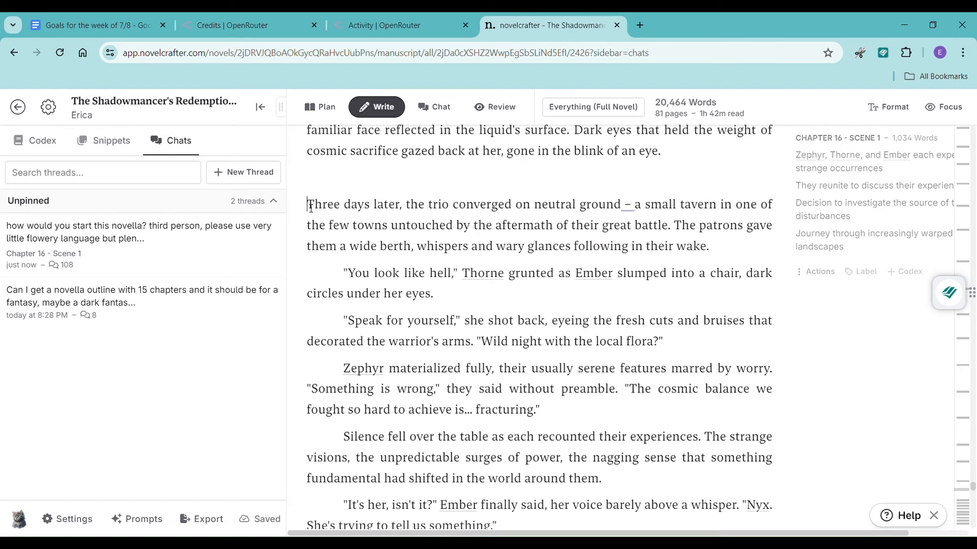
- Expand the passage from "Three days later" through Zephyr's "fracturing" line with Claude 3.5 - Sonnet and apply the result
{"action": "left_click_drag", "start_coordinate": [311, 207], "coordinate": [630, 405]}
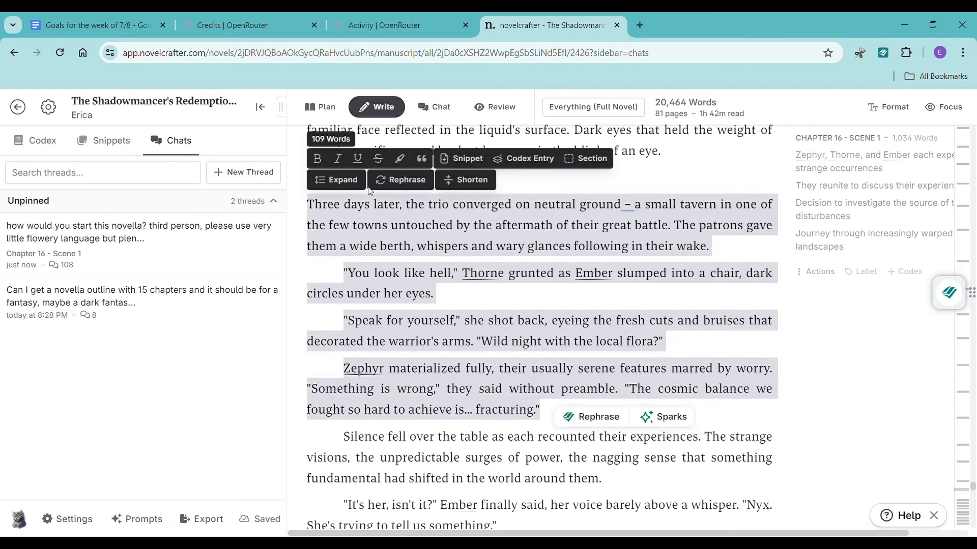
{"action": "left_click", "coordinate": [351, 182]}
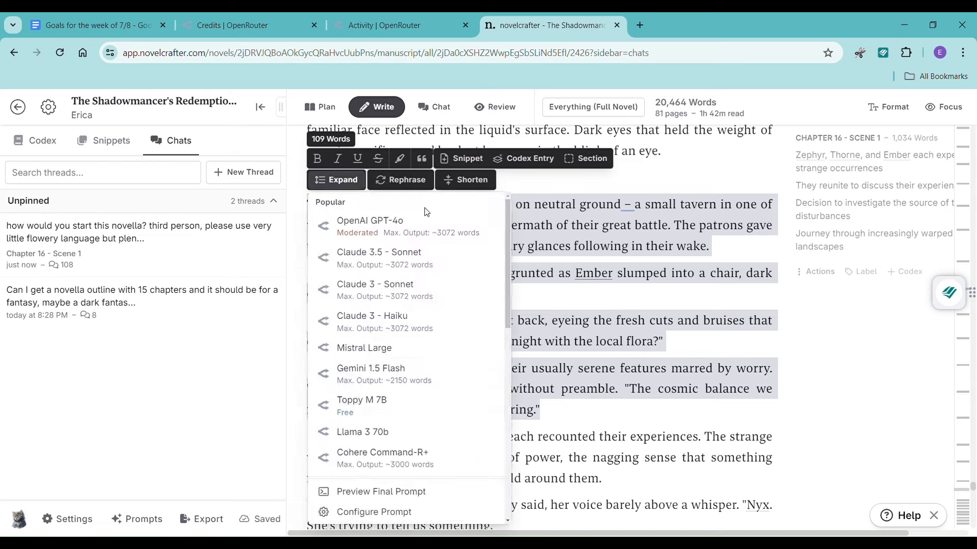
{"action": "left_click", "coordinate": [439, 261]}
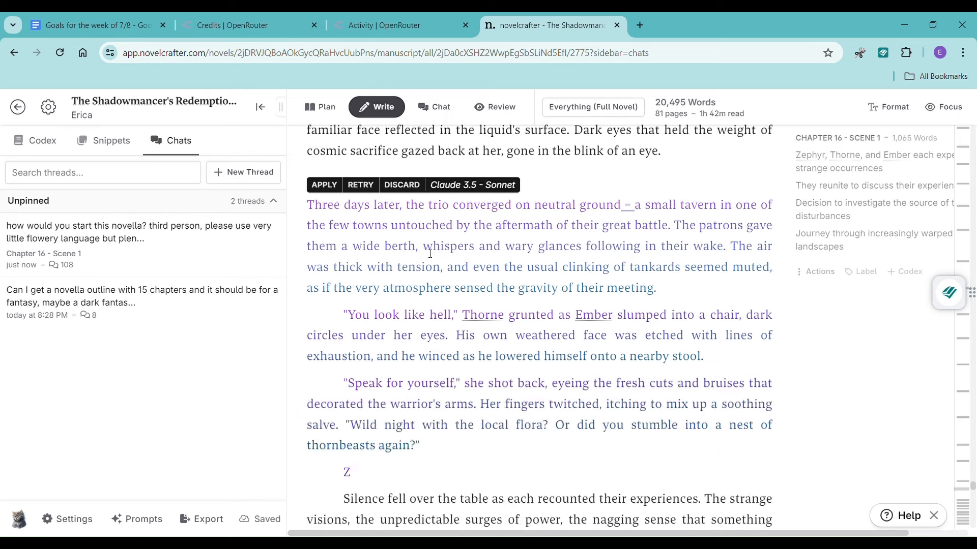
{"action": "left_click", "coordinate": [325, 186]}
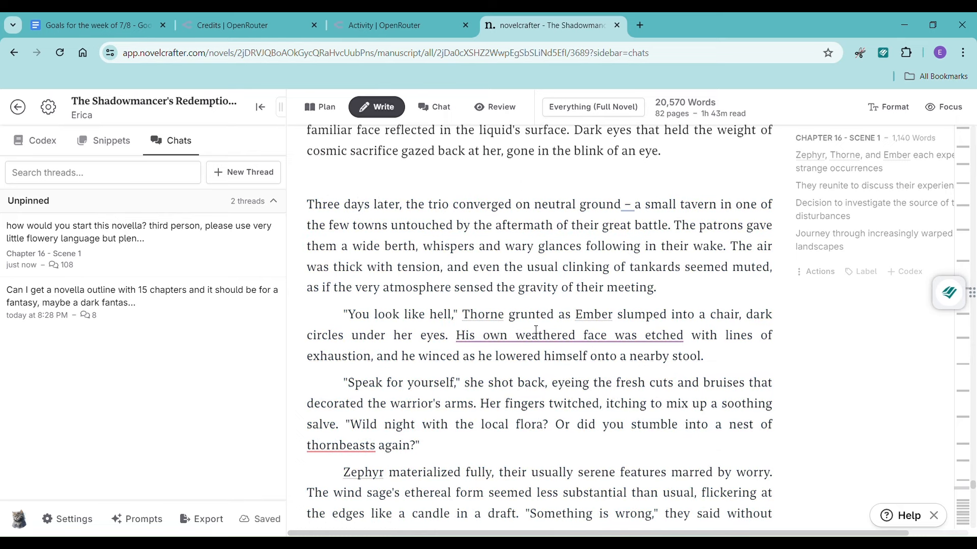
- Expand the passage from "It's her, isn't it?" through "would be for nothing" with Claude 3.5 - Sonnet and apply the result
{"action": "scroll", "coordinate": [536, 320], "scroll_direction": "down", "scroll_amount": 10}
{"action": "scroll", "coordinate": [541, 324], "scroll_direction": "up", "scroll_amount": 3}
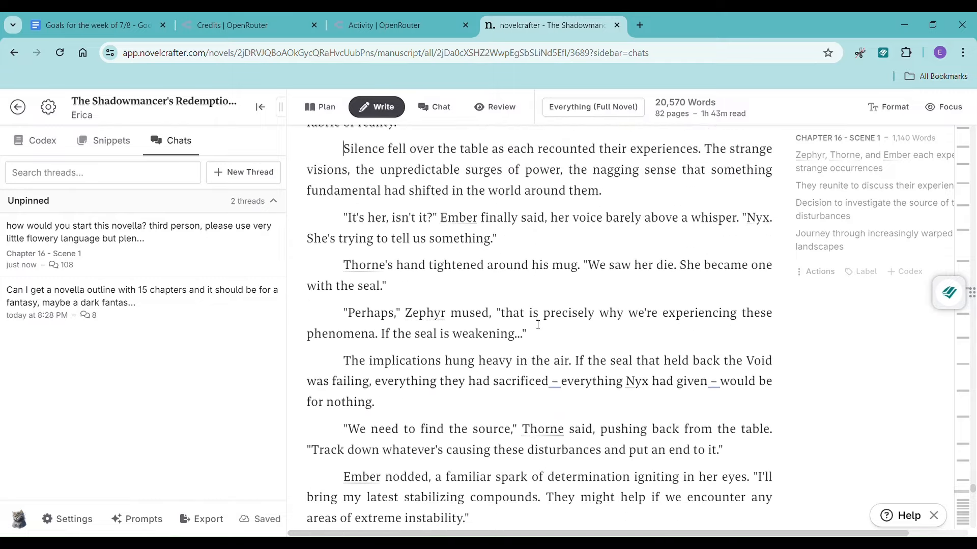
{"action": "left_click_drag", "start_coordinate": [340, 229], "coordinate": [612, 405]}
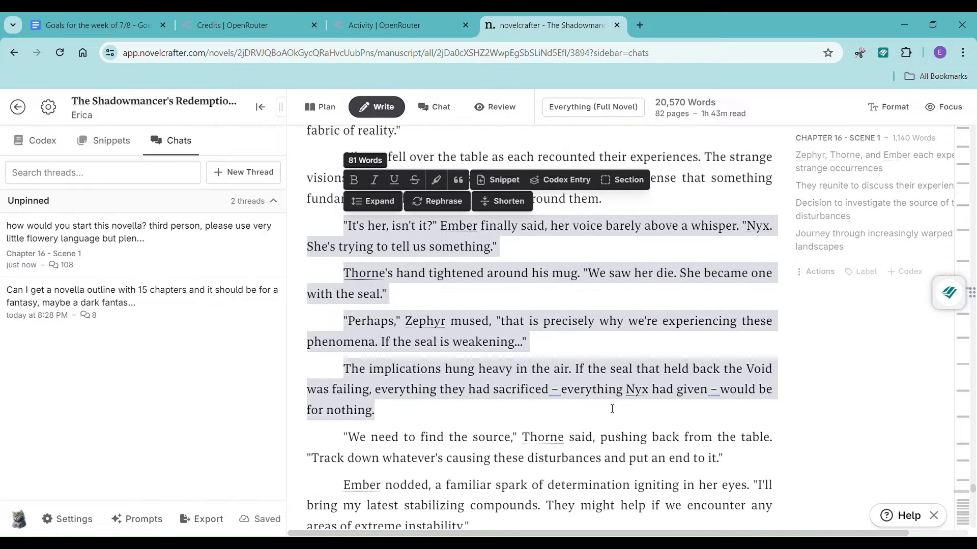
{"action": "left_click", "coordinate": [401, 210]}
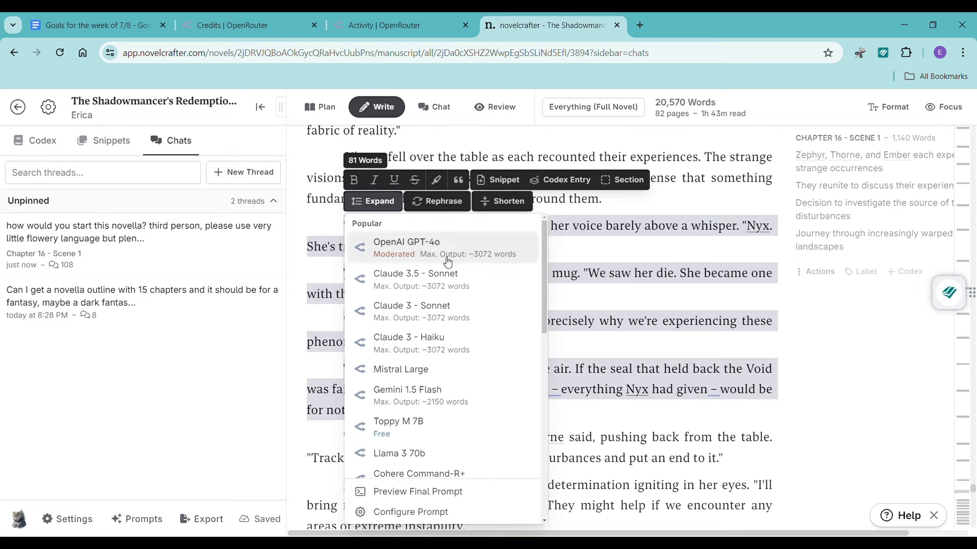
{"action": "left_click", "coordinate": [449, 281]}
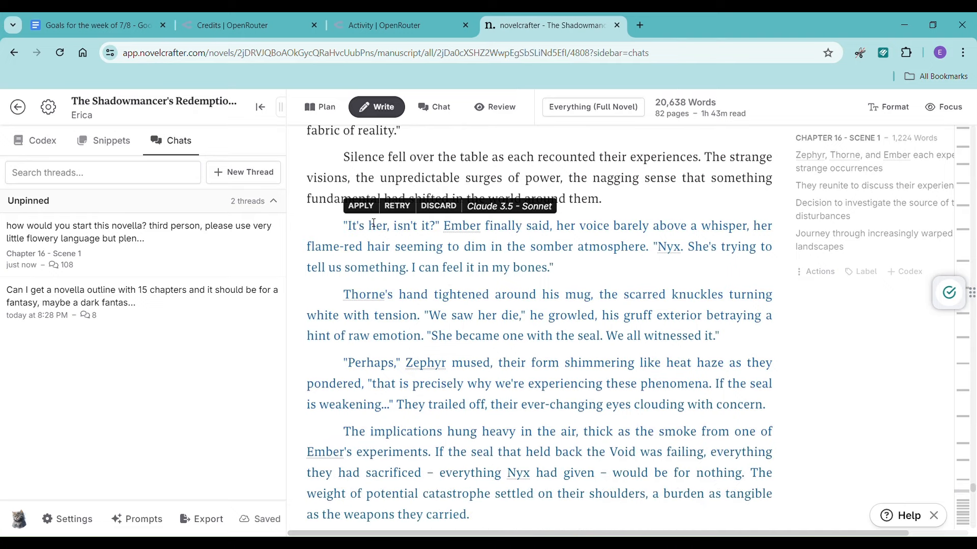
{"action": "left_click", "coordinate": [370, 206]}
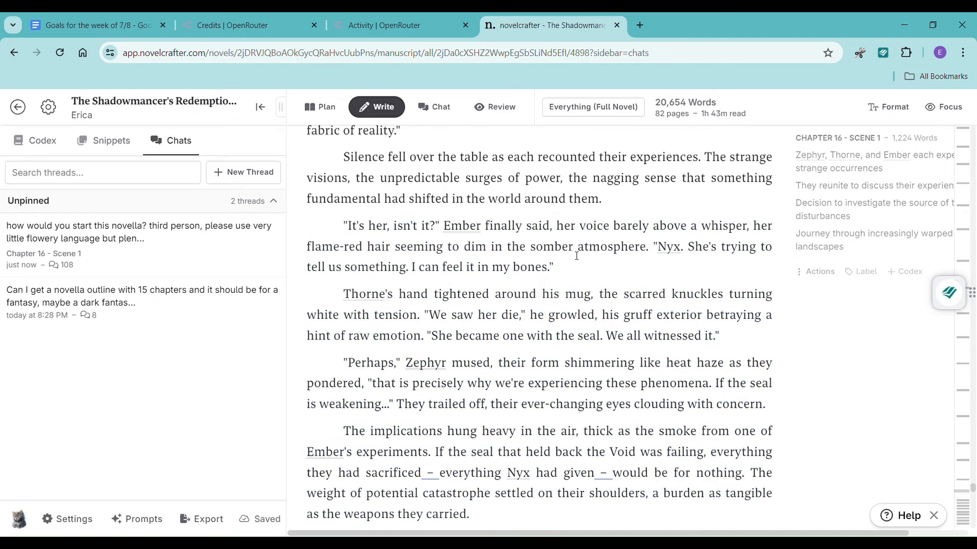
- Expand the passage from "We need to find the source" through Zephyr's "epicenter of the imbalance" line with Claude 3.5 - Sonnet and apply the result
{"action": "scroll", "coordinate": [577, 256], "scroll_direction": "down", "scroll_amount": 7}
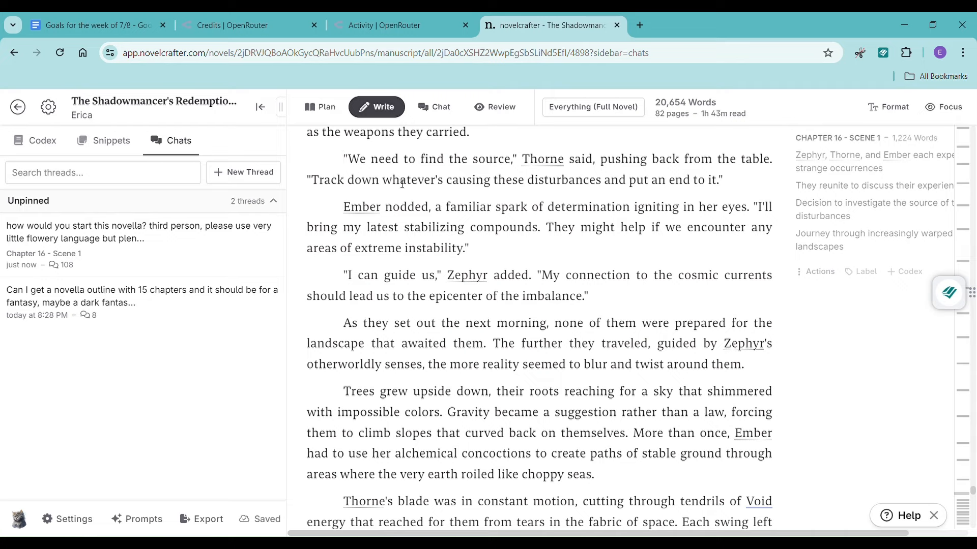
{"action": "left_click_drag", "start_coordinate": [343, 161], "coordinate": [692, 298]}
{"action": "left_click", "coordinate": [381, 319]}
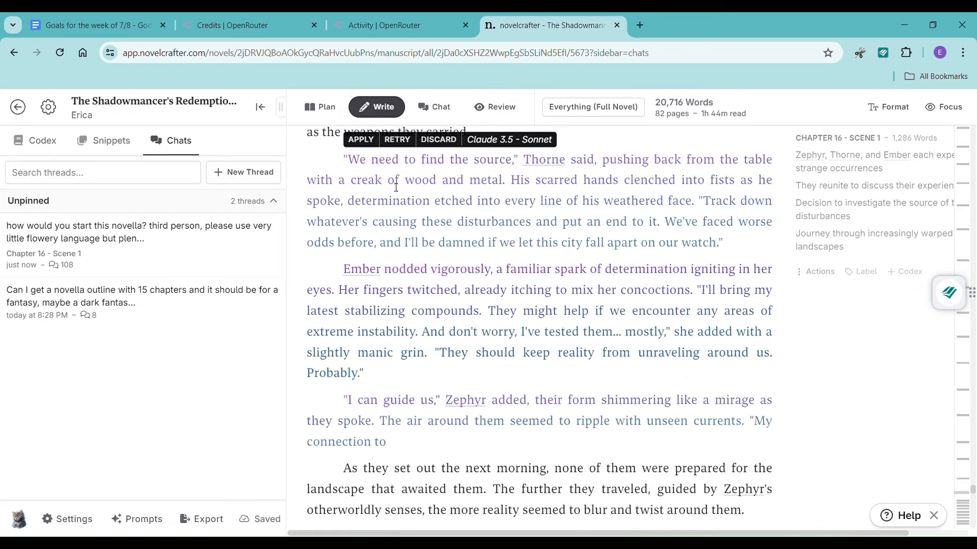
{"action": "left_click", "coordinate": [361, 139]}
- Copy all the summary lines of Chapter 17 - Scene 1, from "Discovery of the unstable seal" to the Nyx's sacrifice line
{"action": "scroll", "coordinate": [649, 225], "scroll_direction": "down", "scroll_amount": 15}
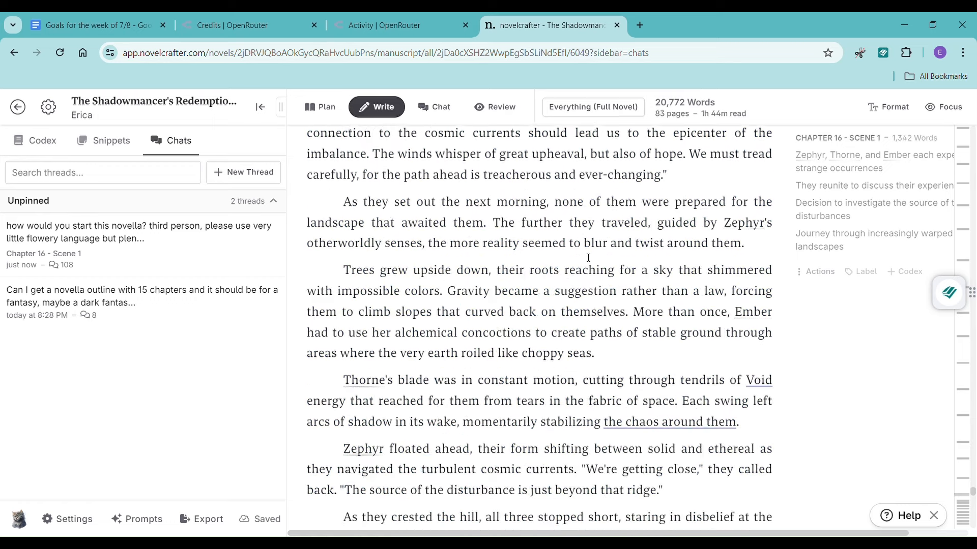
{"action": "scroll", "coordinate": [584, 257], "scroll_direction": "up", "scroll_amount": 6}
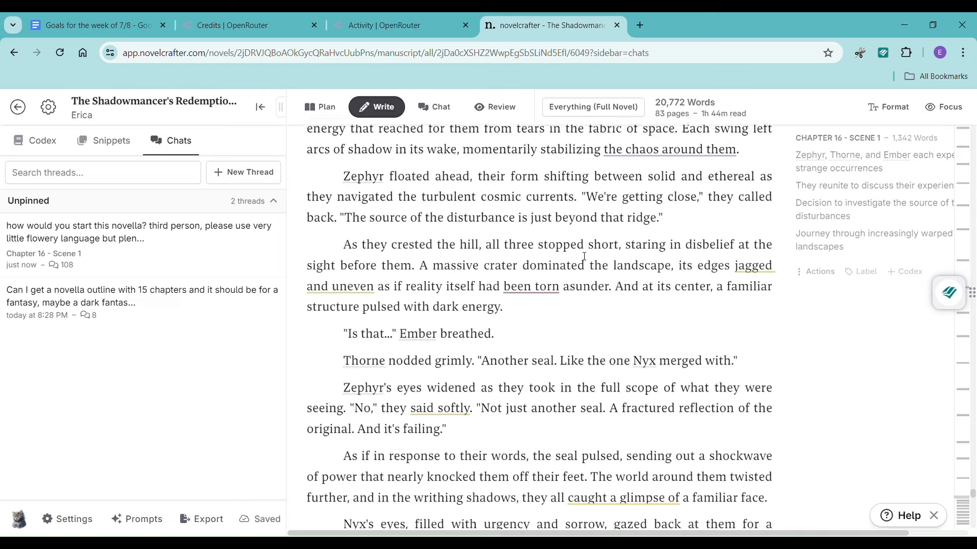
{"action": "scroll", "coordinate": [561, 354], "scroll_direction": "down", "scroll_amount": 8}
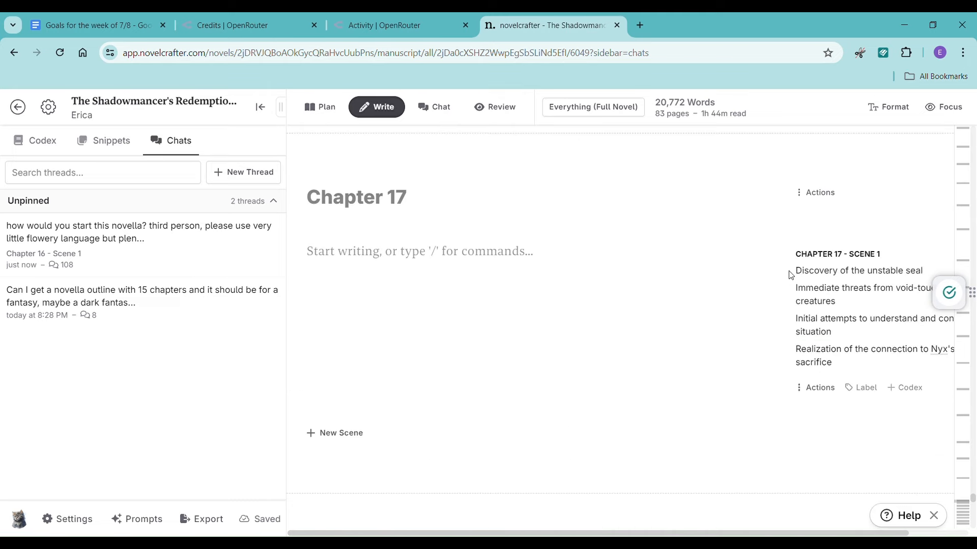
{"action": "left_click_drag", "start_coordinate": [791, 270], "coordinate": [832, 362]}
{"action": "key", "text": "ctrl+c"}
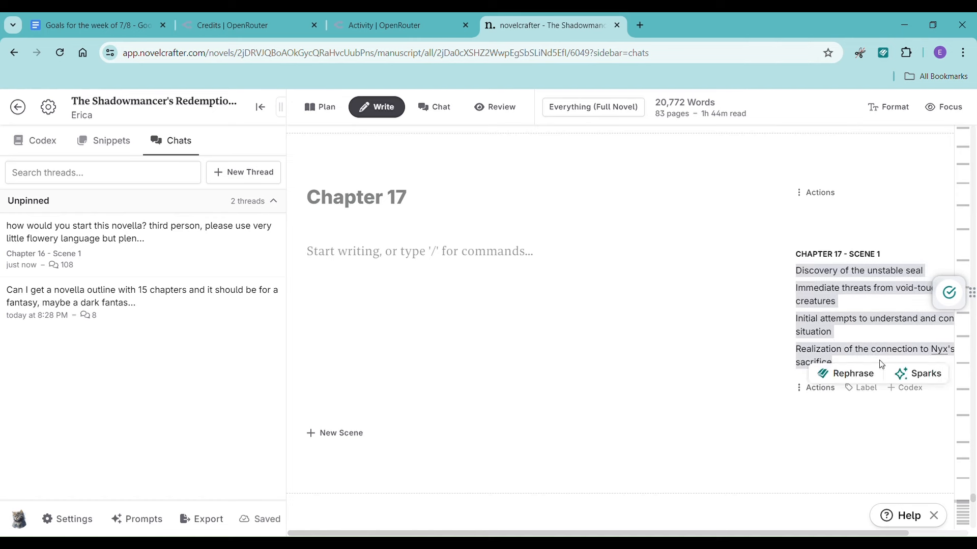
- Open the "how would you start this novella?" chat thread and set its scene context to Chapter 17 - Scene 1
{"action": "left_click", "coordinate": [196, 250]}
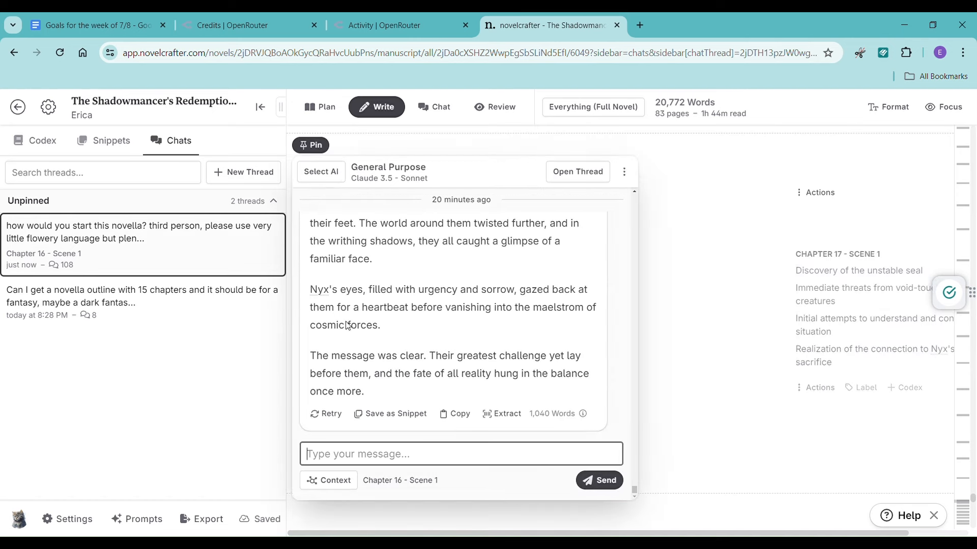
{"action": "left_click", "coordinate": [343, 482]}
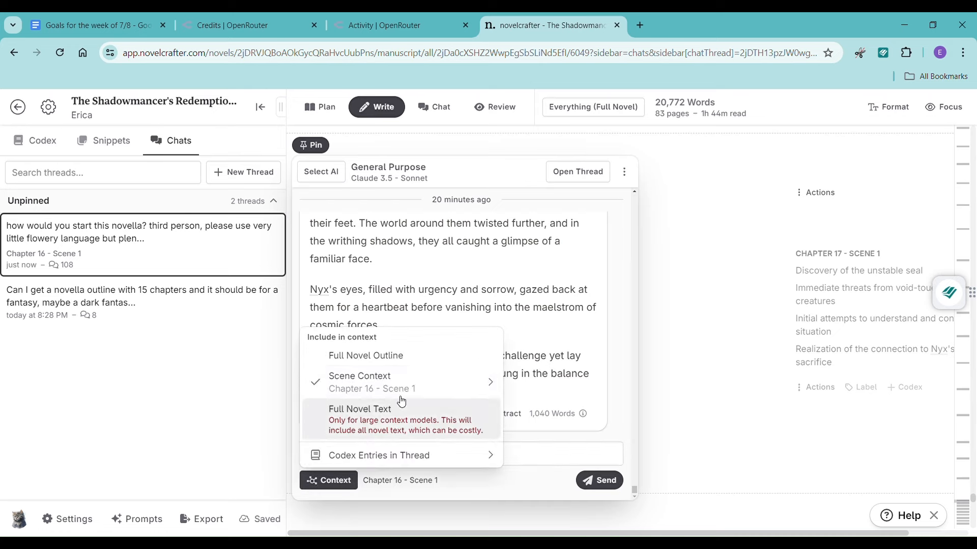
{"action": "mouse_move", "coordinate": [407, 381]}
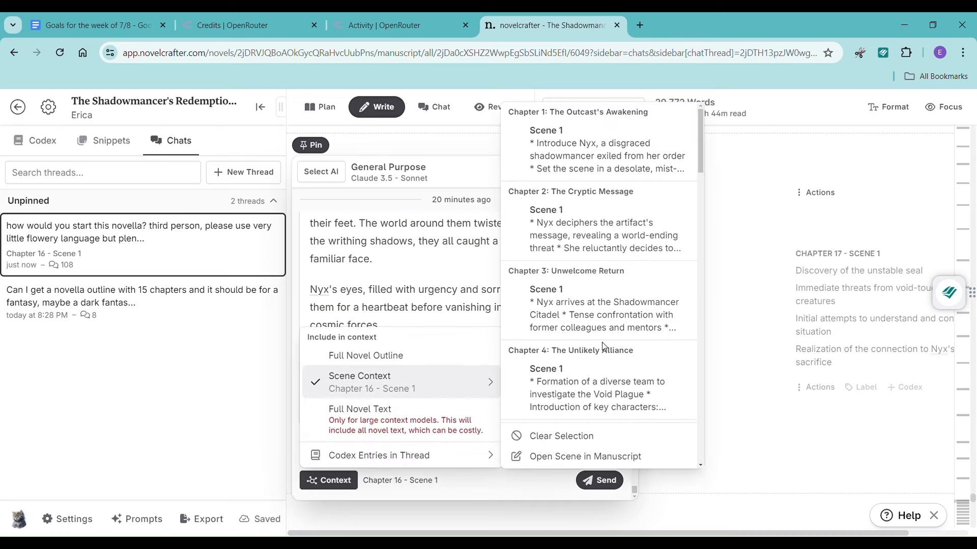
{"action": "scroll", "coordinate": [604, 346], "scroll_direction": "down", "scroll_amount": 20}
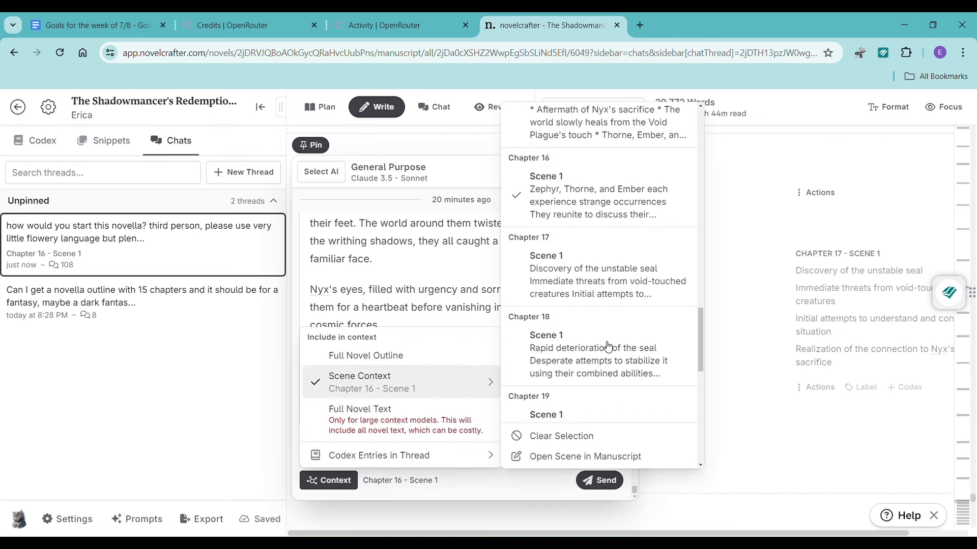
{"action": "left_click", "coordinate": [615, 277]}
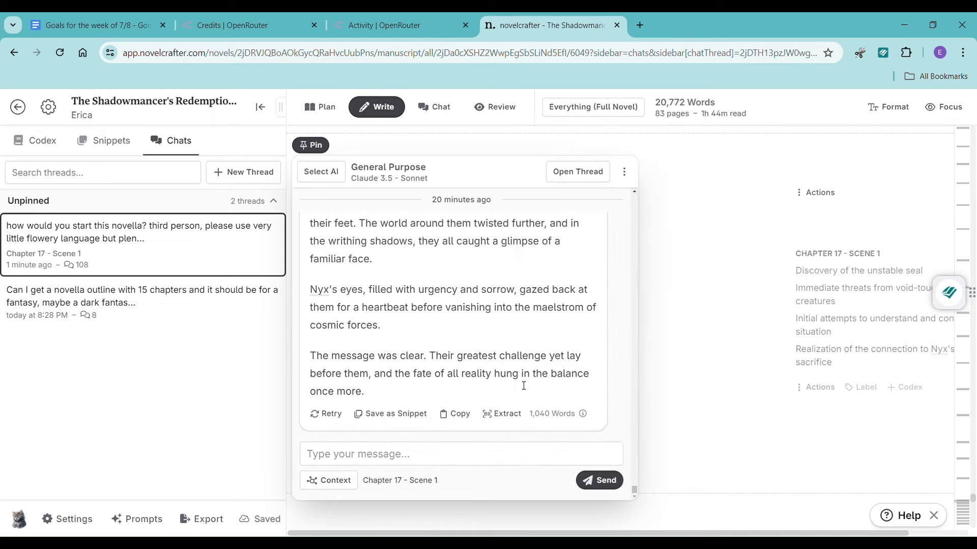
{"action": "left_click", "coordinate": [424, 454]}
- Switch to OpenRouter's Activity page, refresh it to check the cost of the latest novelcrafter requests, and return to novelcrafter
{"action": "left_click", "coordinate": [383, 27]}
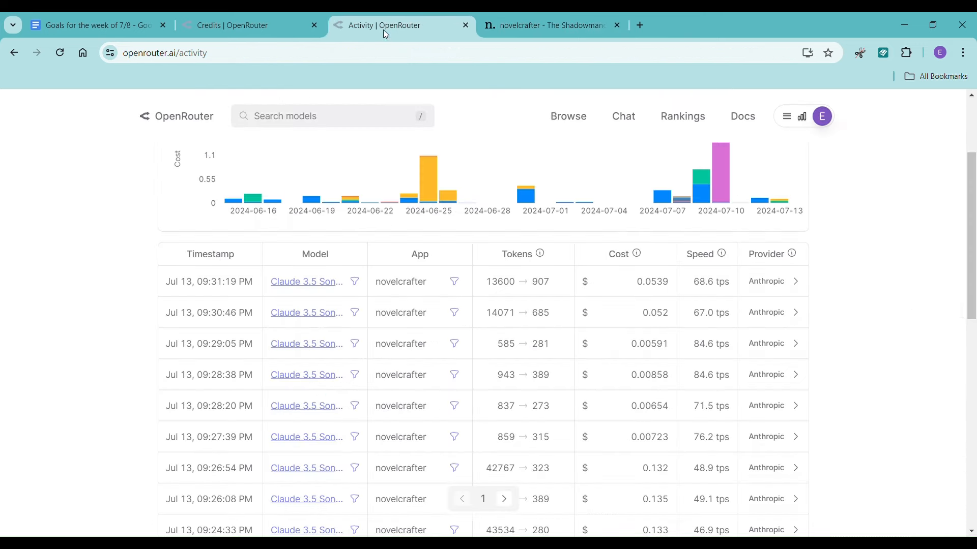
{"action": "left_click", "coordinate": [60, 53]}
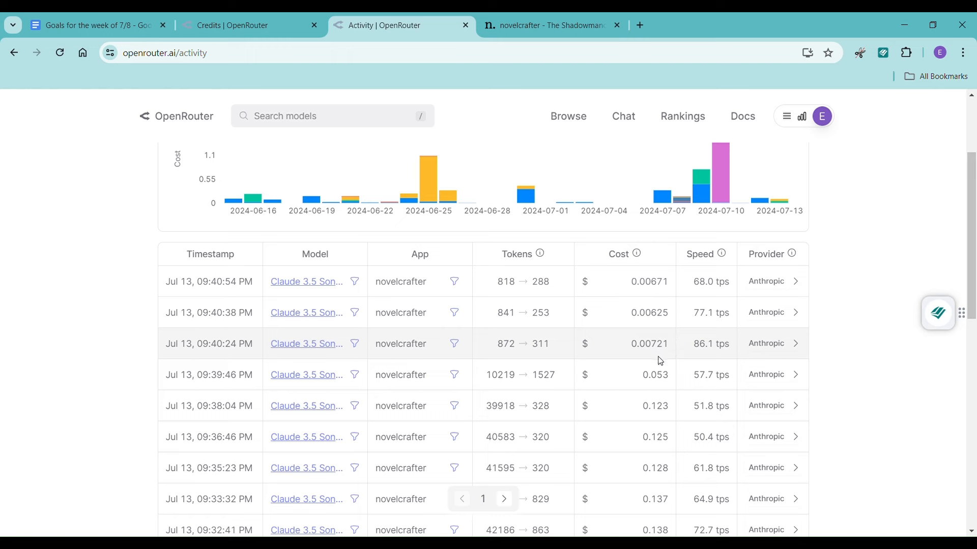
{"action": "left_click", "coordinate": [558, 27]}
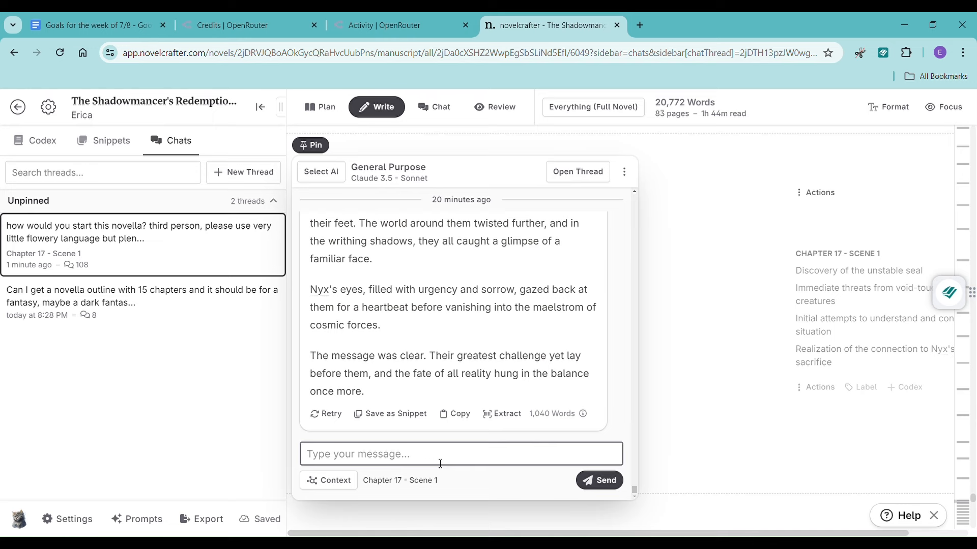
- Send the chat message "please write chapter 17:" followed by the copied scene summary
{"action": "type", "text": "ple"}
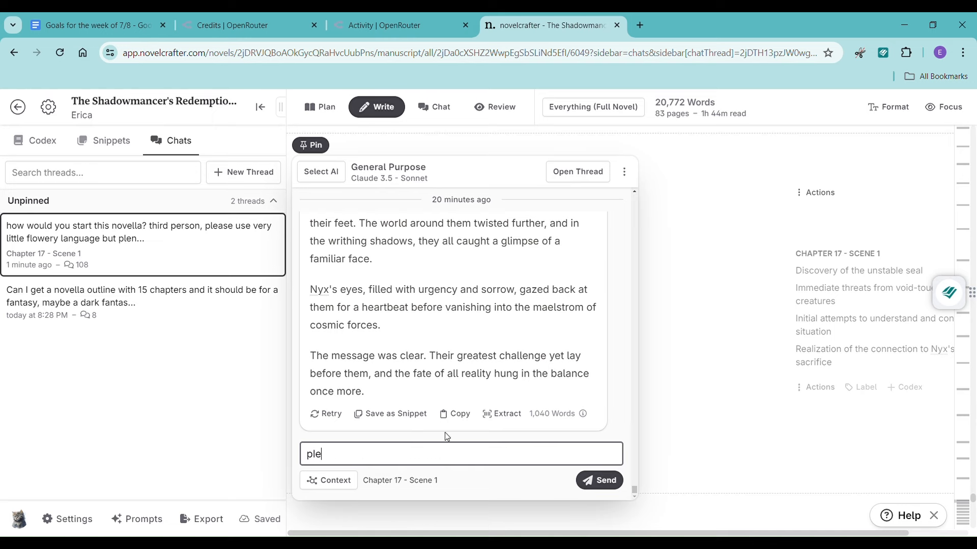
{"action": "type", "text": "ase write chapter 1"}
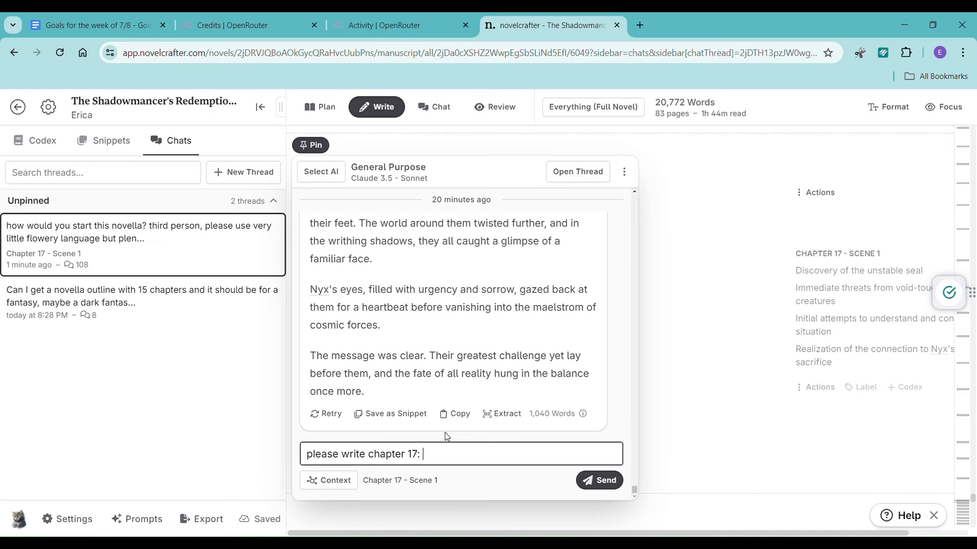
{"action": "type", "text": "7:"}
{"action": "key", "text": "ctrl+v"}
{"action": "key", "text": "Return"}
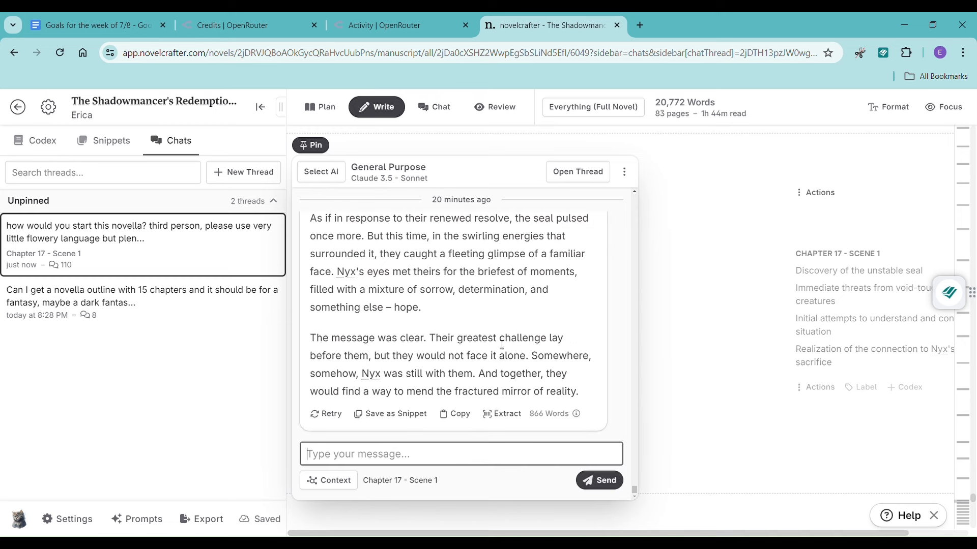
- Copy the Chapter 17 reply from the chat and paste it into the empty Chapter 17 scene
{"action": "left_click", "coordinate": [473, 418]}
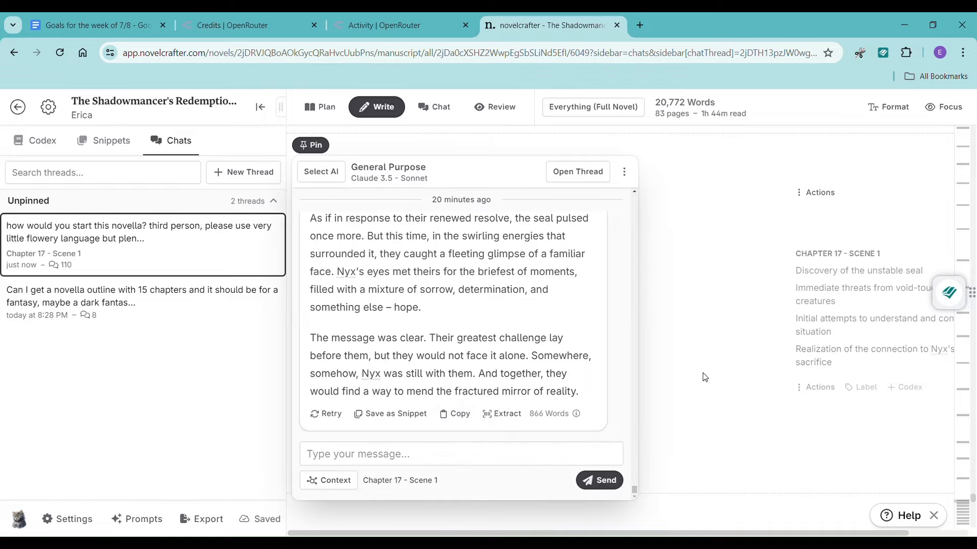
{"action": "left_click", "coordinate": [704, 375]}
{"action": "key", "text": "ctrl+v"}
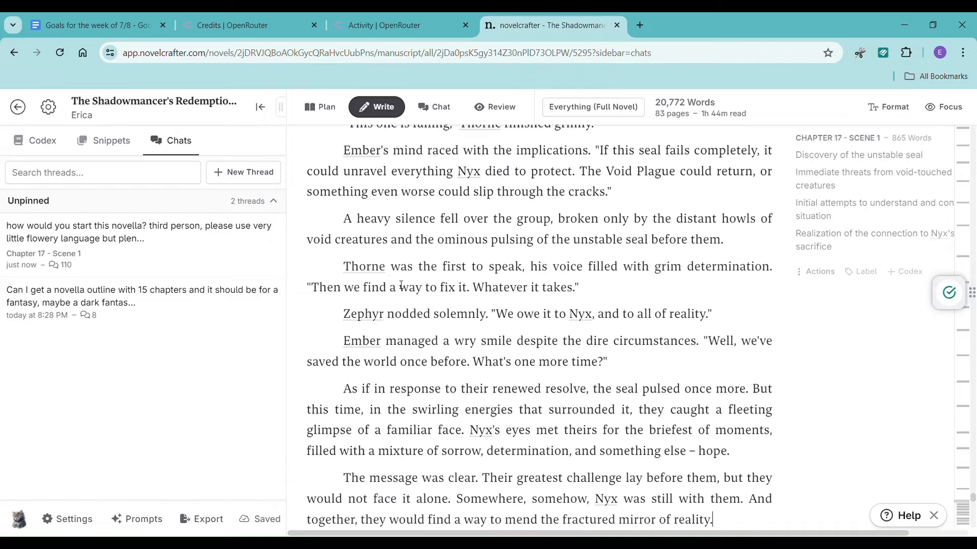
- Delete the duplicate heading line "Chapter 17: The Fractured Mirror" and its empty line at the start of the scene text
{"action": "scroll", "coordinate": [407, 296], "scroll_direction": "up", "scroll_amount": 20}
{"action": "scroll", "coordinate": [438, 325], "scroll_direction": "up", "scroll_amount": 13}
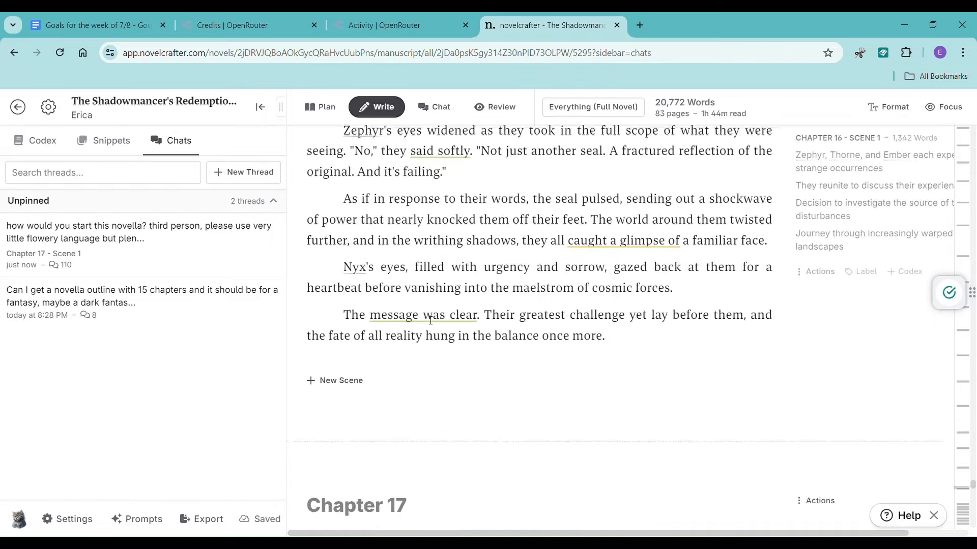
{"action": "scroll", "coordinate": [447, 329], "scroll_direction": "down", "scroll_amount": 7}
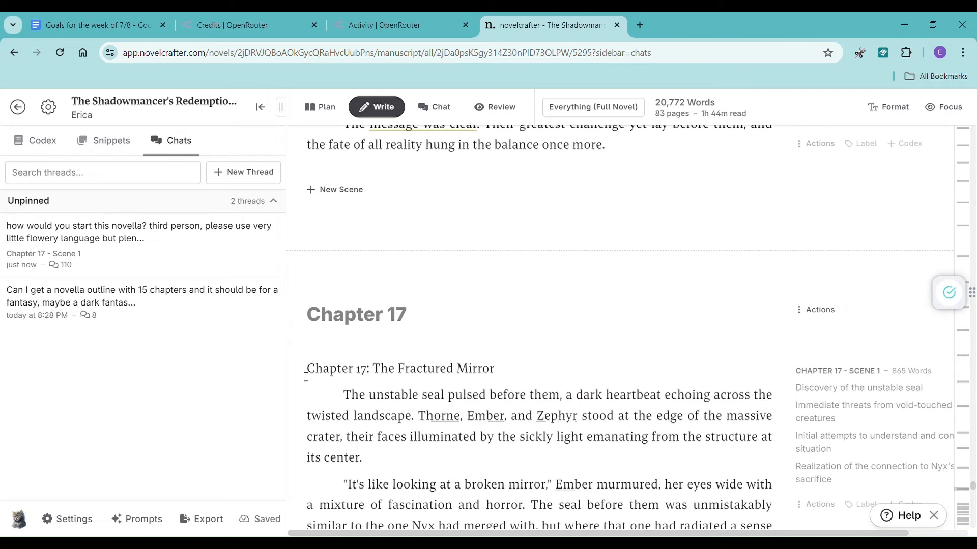
{"action": "left_click_drag", "start_coordinate": [306, 368], "coordinate": [519, 377]}
{"action": "key", "text": "BackSpace"}
{"action": "key", "text": "Delete"}
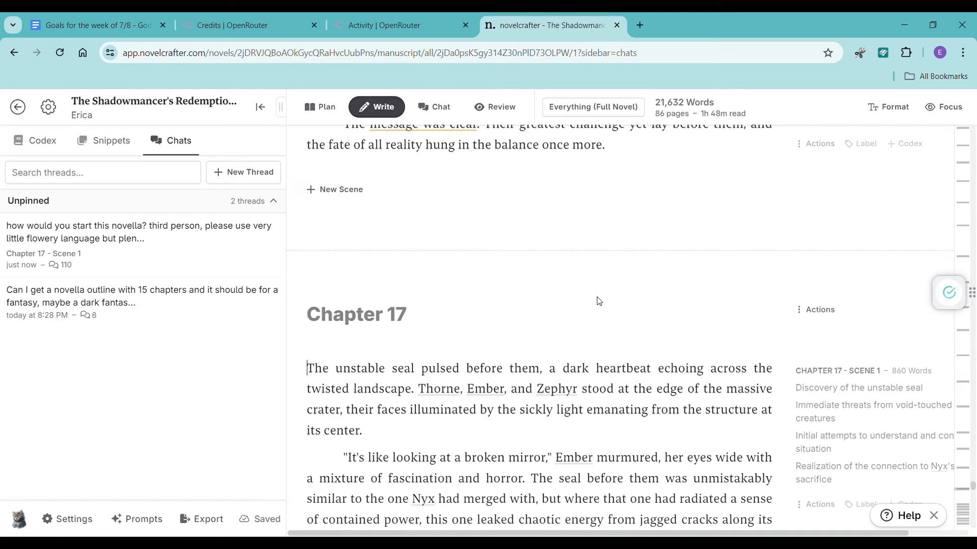
- Expand the Chapter 17 passage from "A heavy silence fell" through "What's one more time?" with Claude 3.5 - Sonnet and apply the result
{"action": "scroll", "coordinate": [601, 295], "scroll_direction": "down", "scroll_amount": 3}
{"action": "scroll", "coordinate": [602, 302], "scroll_direction": "down", "scroll_amount": 7}
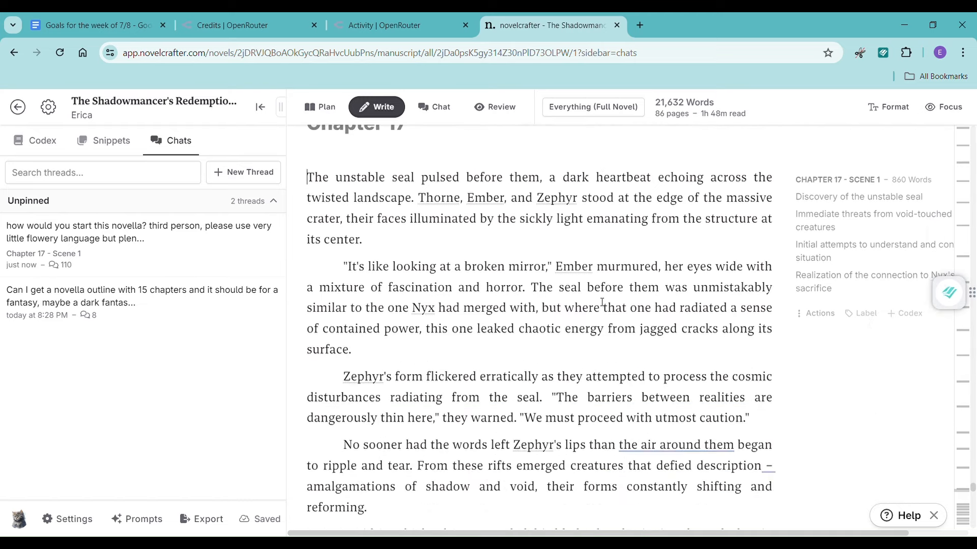
{"action": "scroll", "coordinate": [601, 304], "scroll_direction": "down", "scroll_amount": 18}
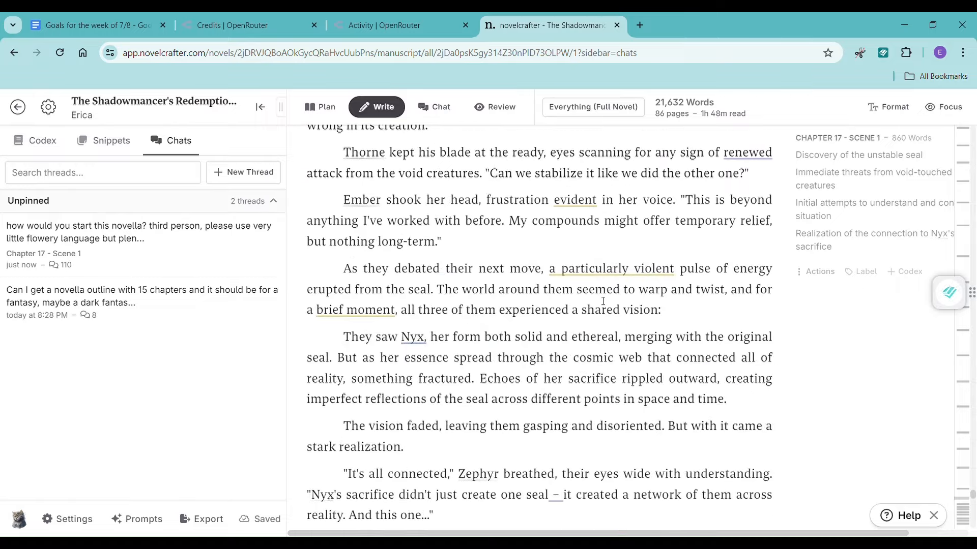
{"action": "scroll", "coordinate": [603, 301], "scroll_direction": "down", "scroll_amount": 4}
{"action": "scroll", "coordinate": [603, 302], "scroll_direction": "down", "scroll_amount": 7}
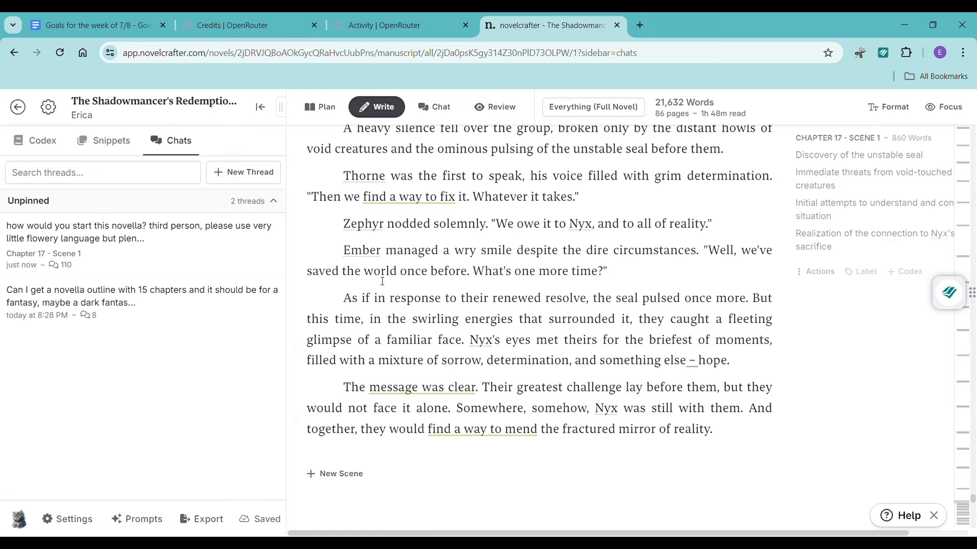
{"action": "scroll", "coordinate": [380, 281], "scroll_direction": "up", "scroll_amount": 1}
{"action": "left_click_drag", "start_coordinate": [345, 192], "coordinate": [711, 335]}
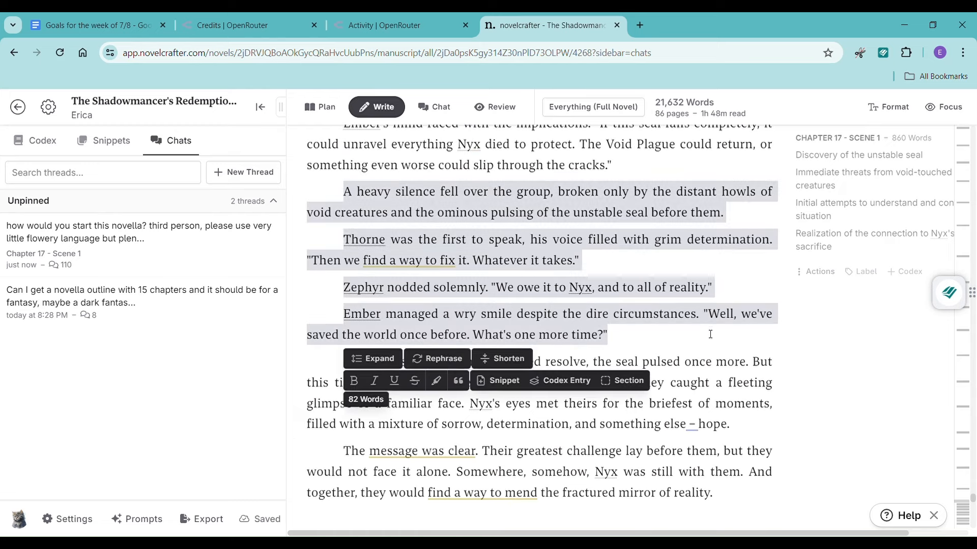
{"action": "left_click", "coordinate": [373, 359]}
{"action": "left_click", "coordinate": [409, 168]}
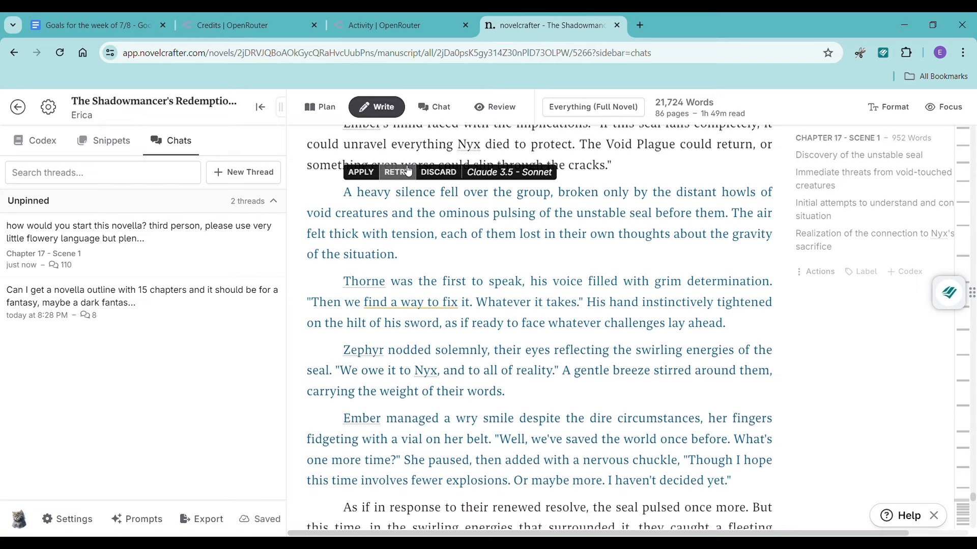
{"action": "left_click", "coordinate": [373, 174]}
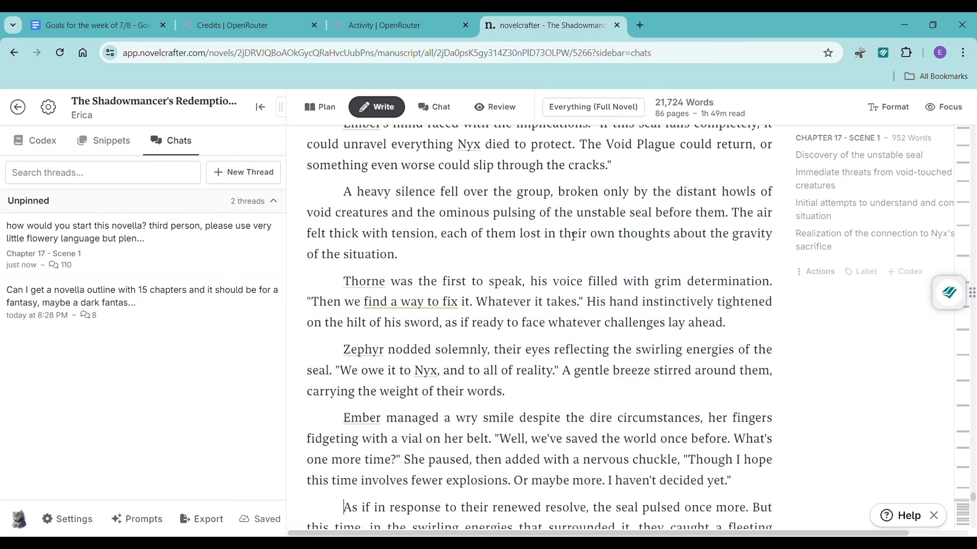
{"action": "scroll", "coordinate": [674, 250], "scroll_direction": "down", "scroll_amount": 5}
{"action": "scroll", "coordinate": [674, 249], "scroll_direction": "down", "scroll_amount": 2}
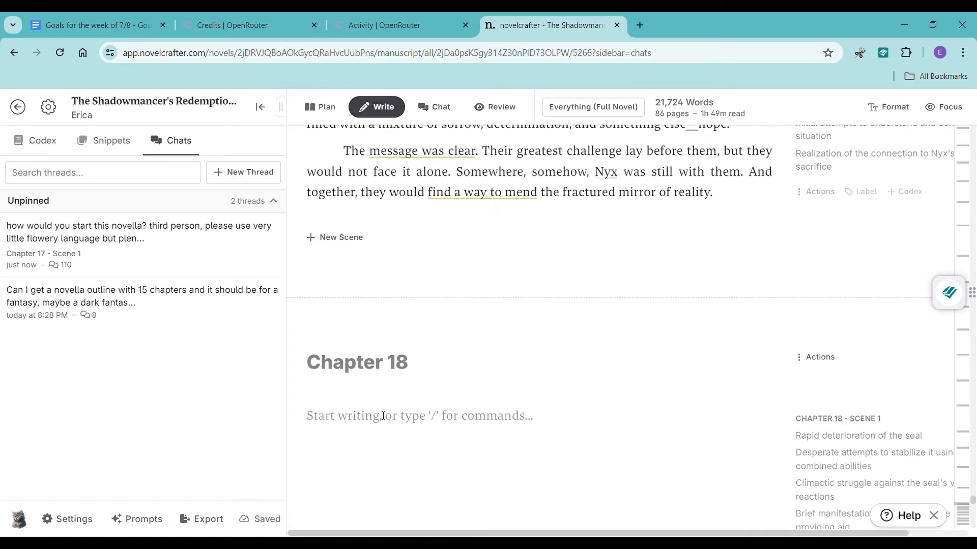
{"action": "scroll", "coordinate": [446, 353], "scroll_direction": "up", "scroll_amount": 1}
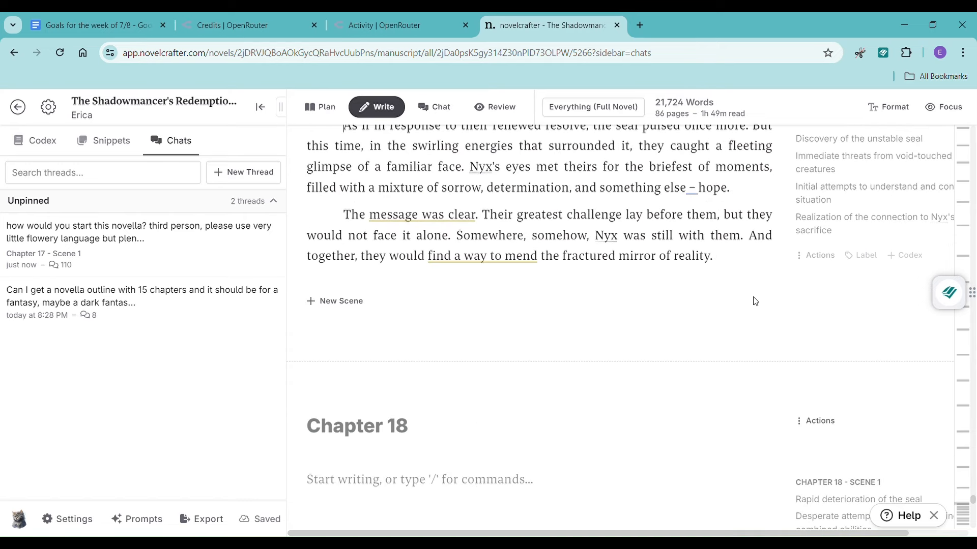
- Copy the four-line scene summary of Chapter 18 - Scene 1
{"action": "scroll", "coordinate": [751, 249], "scroll_direction": "up", "scroll_amount": 2}
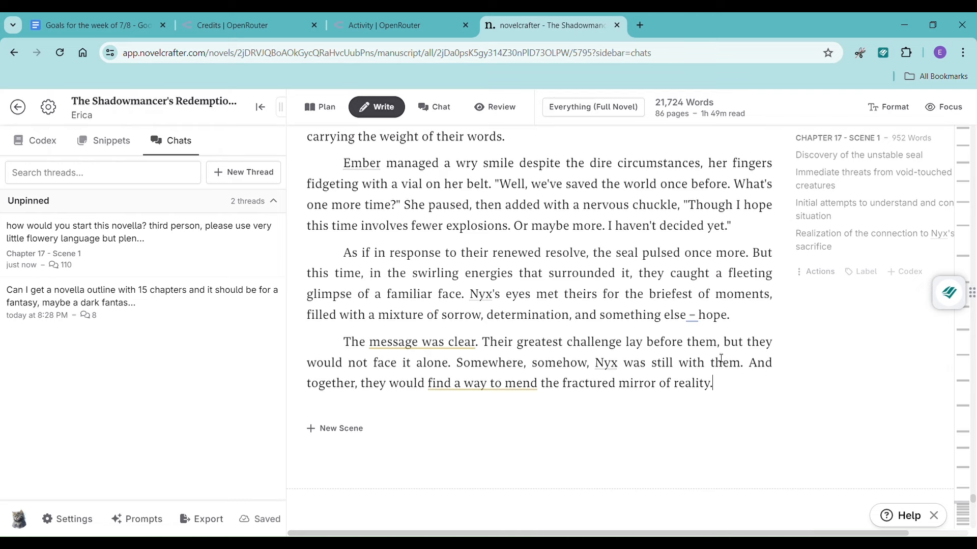
{"action": "scroll", "coordinate": [721, 359], "scroll_direction": "up", "scroll_amount": 6}
{"action": "scroll", "coordinate": [720, 359], "scroll_direction": "down", "scroll_amount": 11}
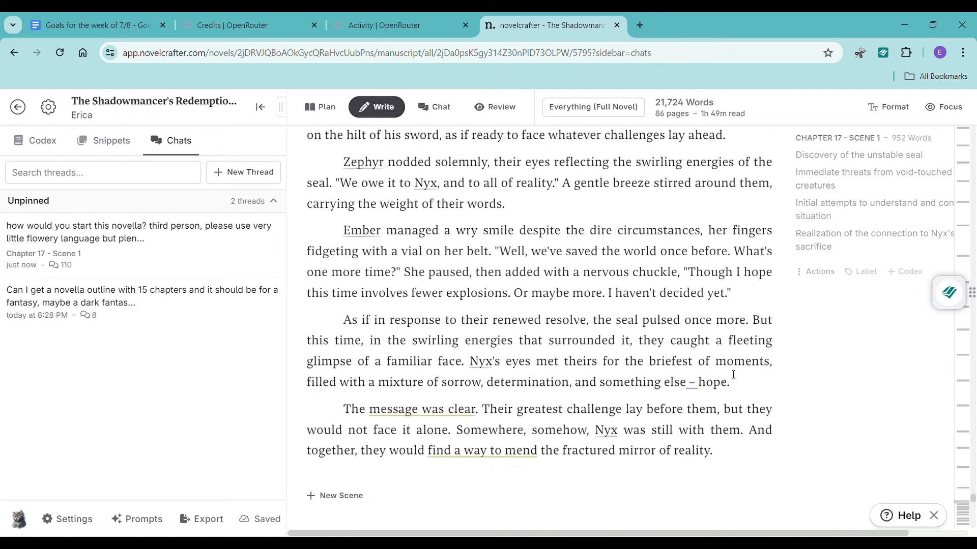
{"action": "scroll", "coordinate": [735, 379], "scroll_direction": "down", "scroll_amount": 2}
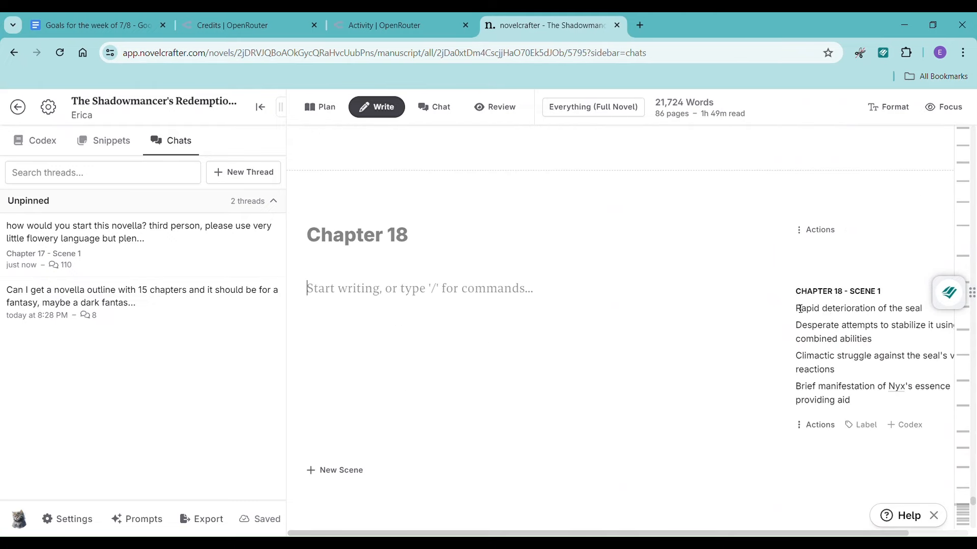
{"action": "left_click_drag", "start_coordinate": [792, 307], "coordinate": [930, 414]}
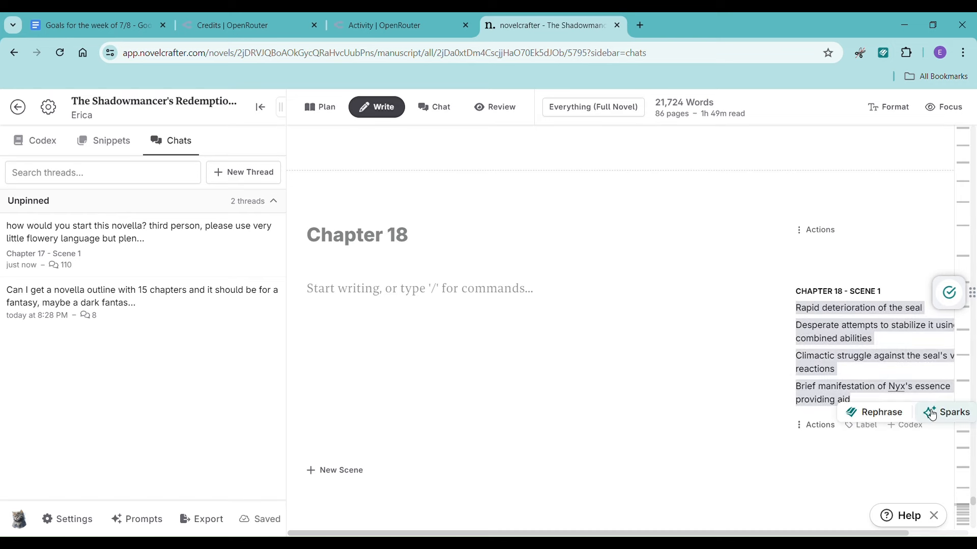
- Open the novella-writing chat thread and send the question "was that the end of chapter 17?"
{"action": "left_click", "coordinate": [199, 250]}
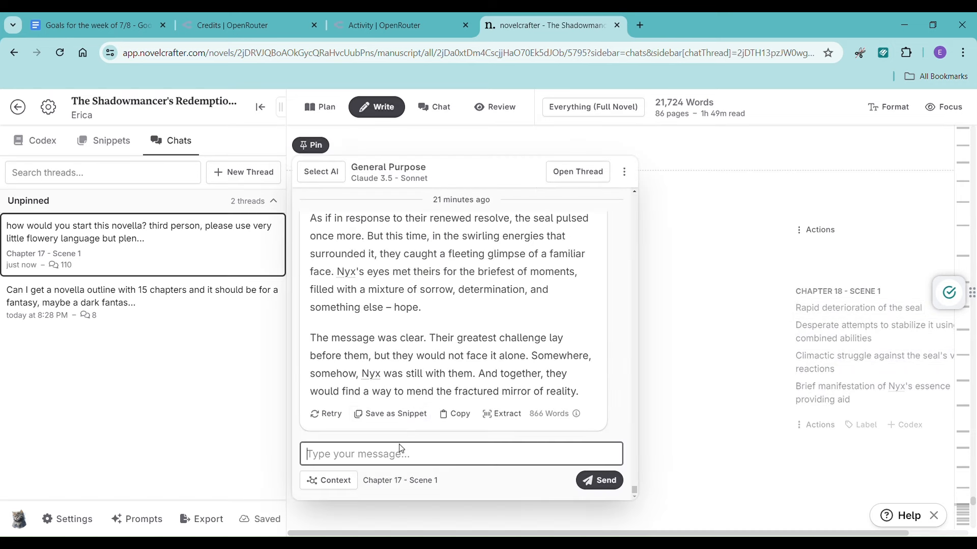
{"action": "type", "text": "was that the end of chapter "}
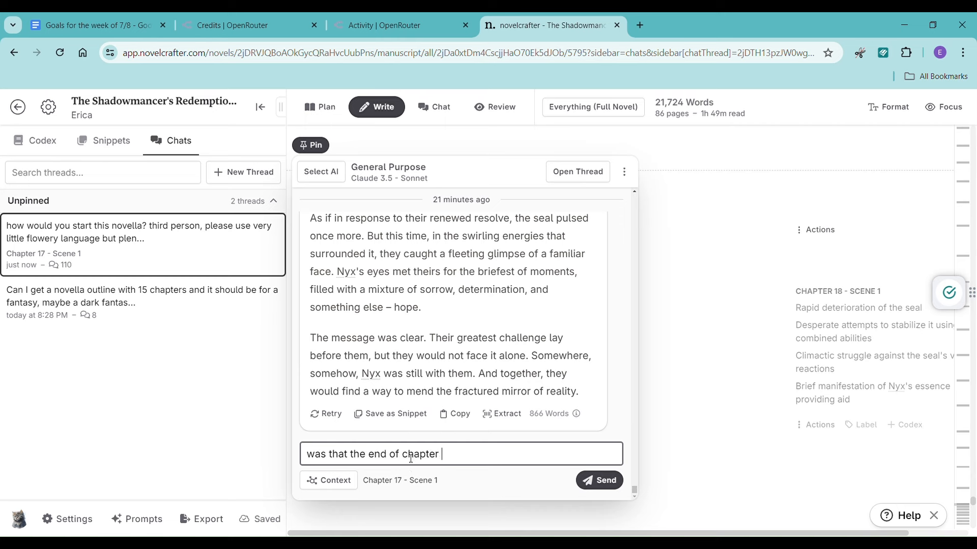
{"action": "type", "text": "17?"}
{"action": "key", "text": "Return"}
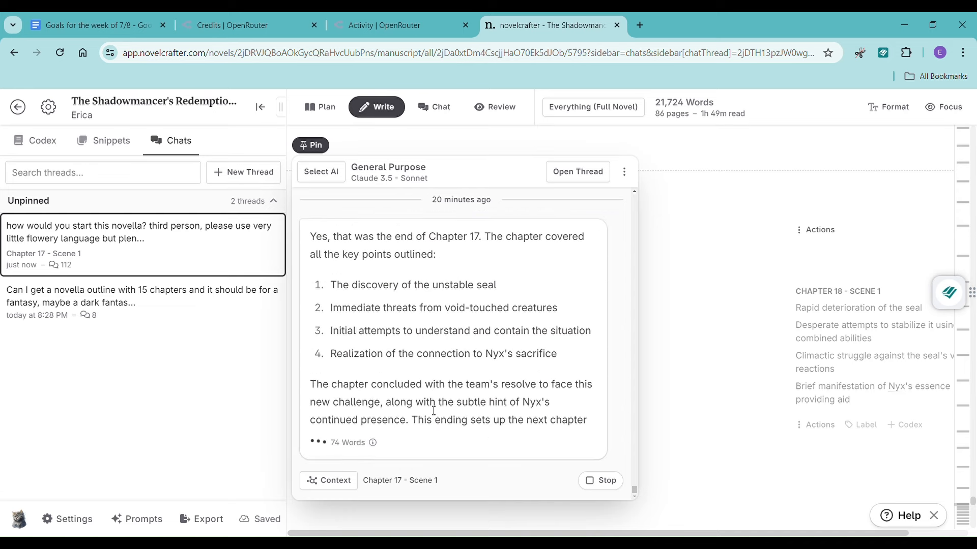
- Change the chat's scene context to Chapter 18 - Scene 1
{"action": "left_click", "coordinate": [314, 484]}
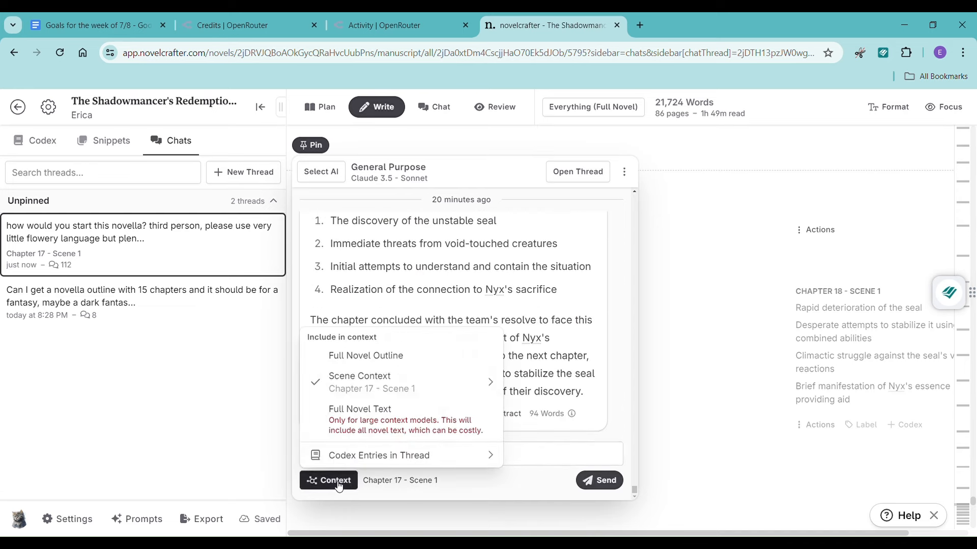
{"action": "mouse_move", "coordinate": [365, 383]}
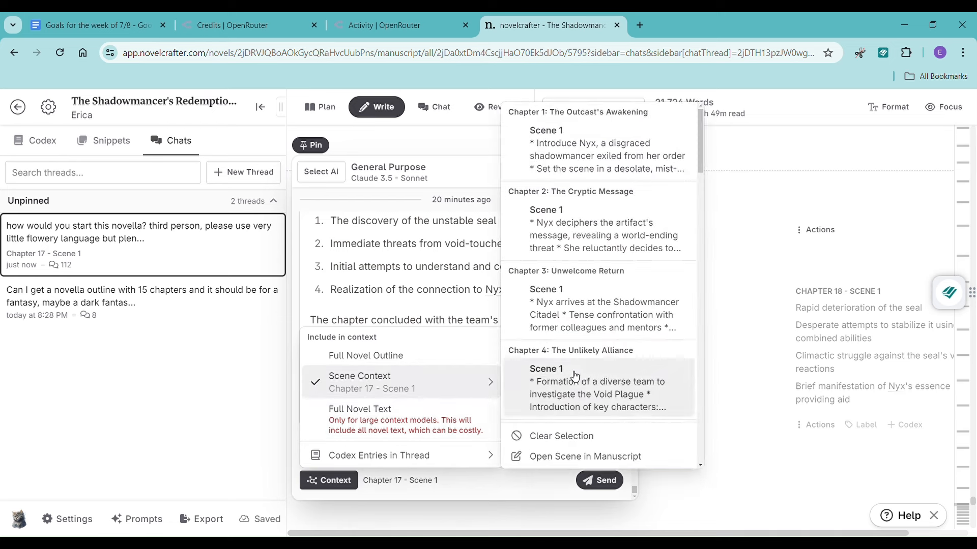
{"action": "scroll", "coordinate": [580, 372], "scroll_direction": "down", "scroll_amount": 10}
{"action": "scroll", "coordinate": [582, 372], "scroll_direction": "down", "scroll_amount": 4}
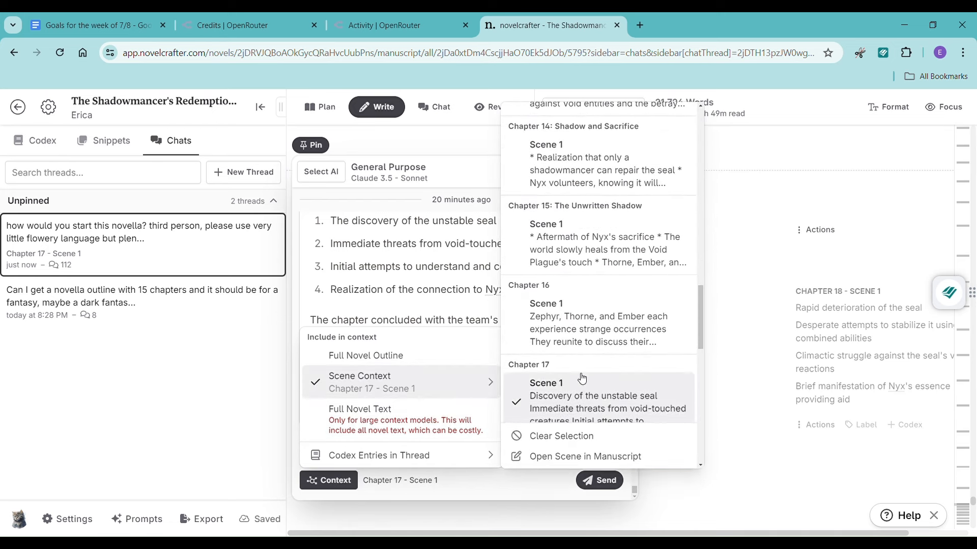
{"action": "left_click", "coordinate": [611, 368]}
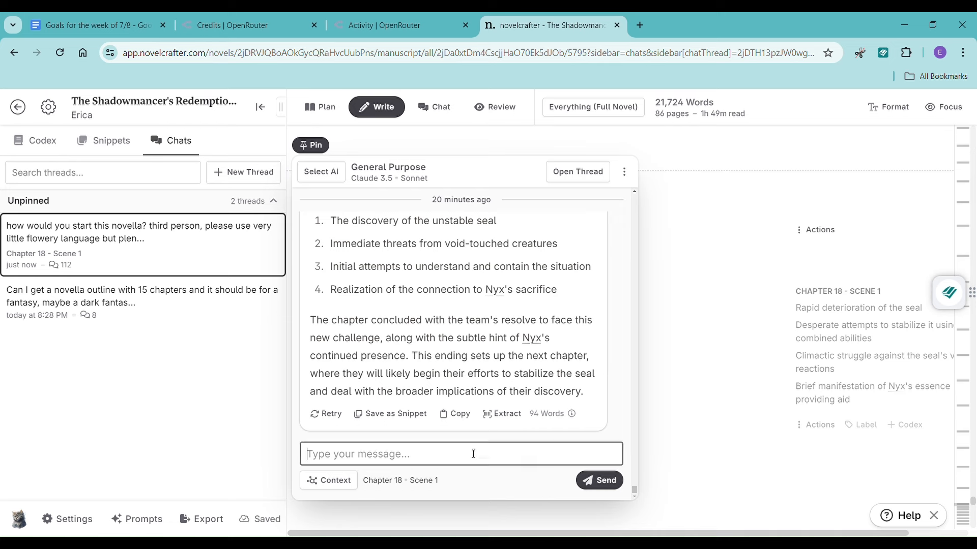
- Send the chat message "please write the prose for chapter 18, please make it as long as possible:" followed by the copied scene summary
{"action": "type", "text": "please write the pr"}
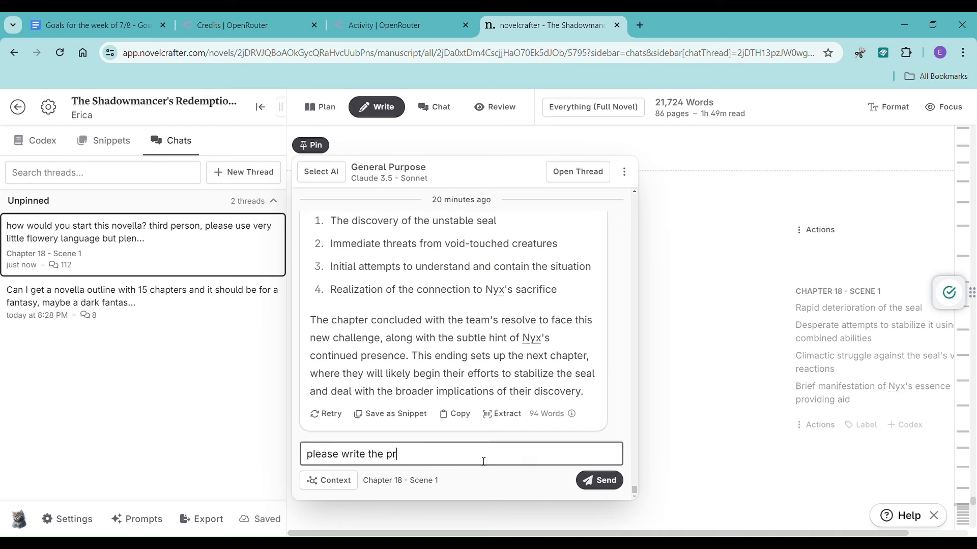
{"action": "type", "text": "ois"}
{"action": "key", "text": "BackSpace"}
{"action": "key", "text": "BackSpace"}
{"action": "type", "text": "roise e for chapter 18, please make i"}
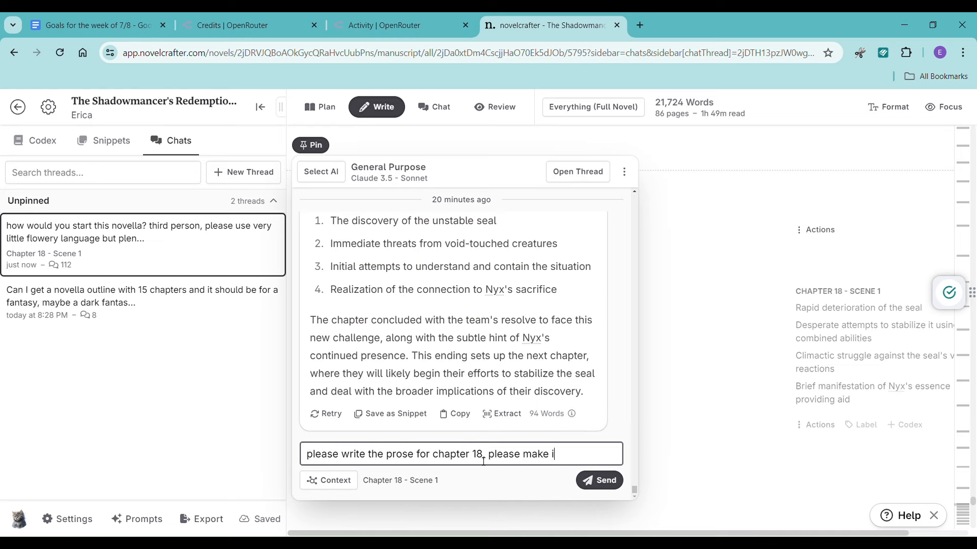
{"action": "type", "text": "t as longa as possible"}
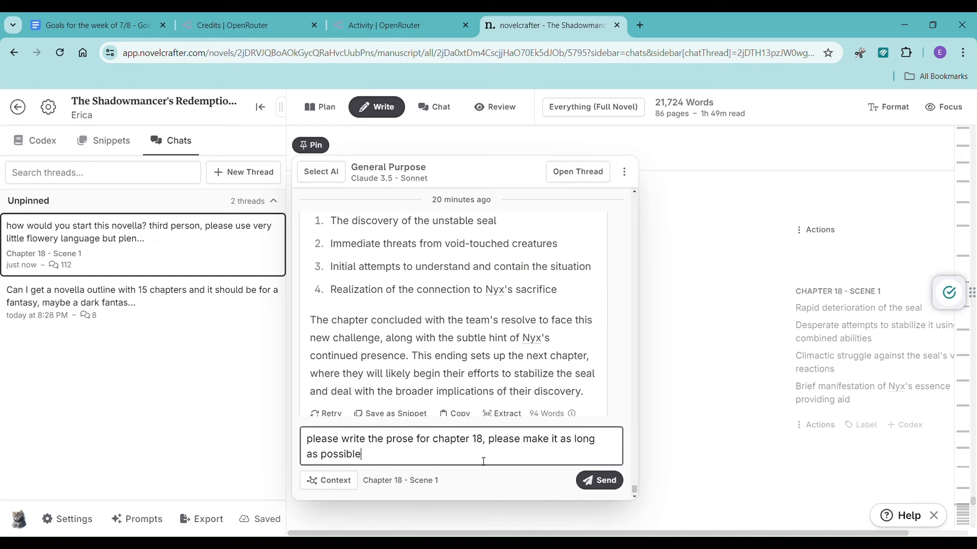
{"action": "type", "text": ":"}
{"action": "type", "text": "Rapid deterioration of the seal Desperate attempts to stabilize it using their combined abilities Climactic struggle against the seal's violent reactions Brief manifestation of Nyx's essence providing aid"}
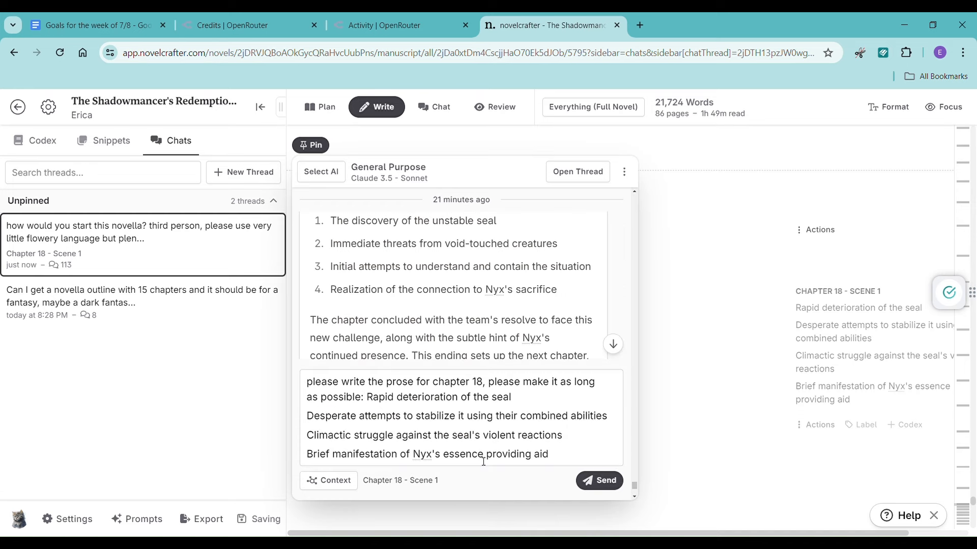
{"action": "key", "text": "Return"}
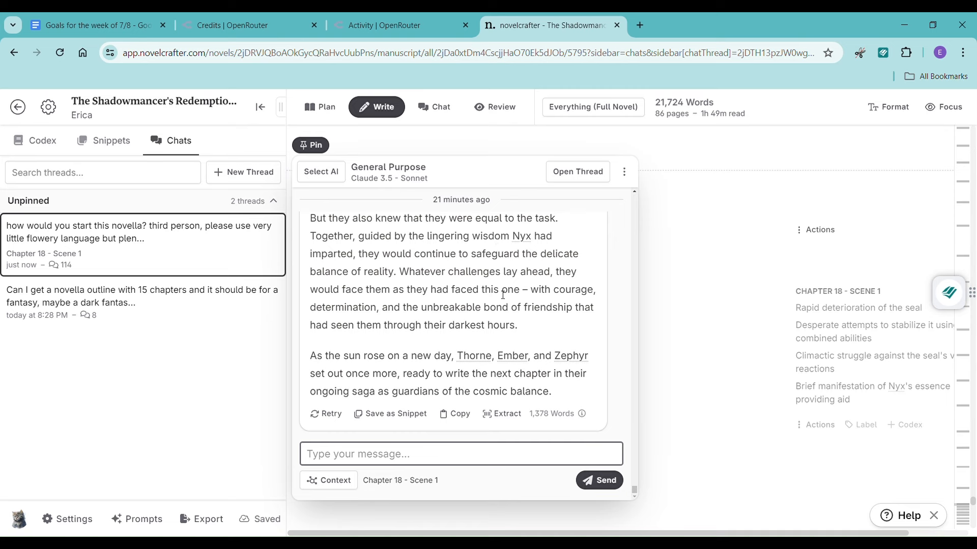
- Copy the Chapter 18 reply from the chat and paste it into the empty Chapter 18 scene
{"action": "left_click", "coordinate": [467, 416]}
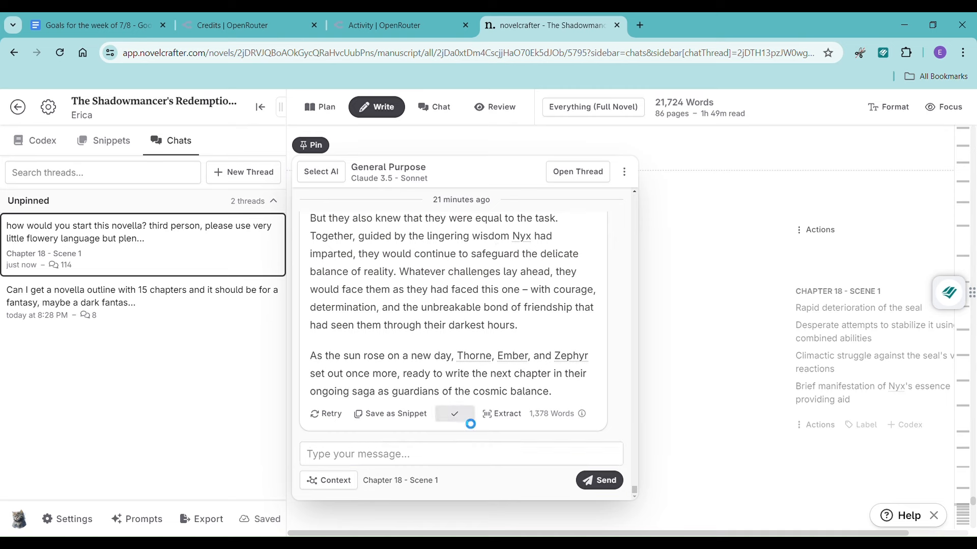
{"action": "left_click", "coordinate": [674, 403]}
{"action": "key", "text": "ctrl+v"}
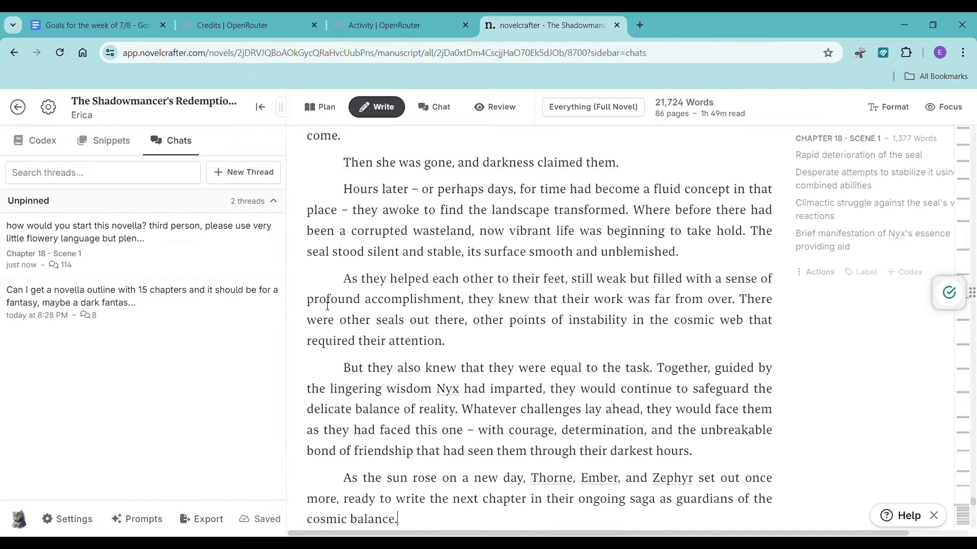
- Delete the duplicate heading line "Chapter 18: The Unraveling Edge" and its empty line at the start of the scene text
{"action": "scroll", "coordinate": [480, 396], "scroll_direction": "up", "scroll_amount": 20}
{"action": "scroll", "coordinate": [481, 396], "scroll_direction": "up", "scroll_amount": 15}
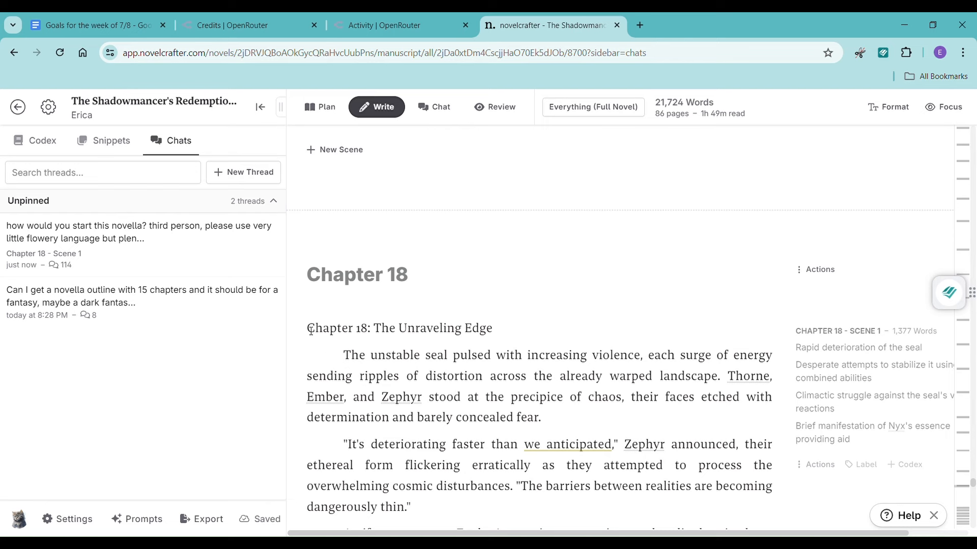
{"action": "left_click_drag", "start_coordinate": [306, 328], "coordinate": [505, 336]}
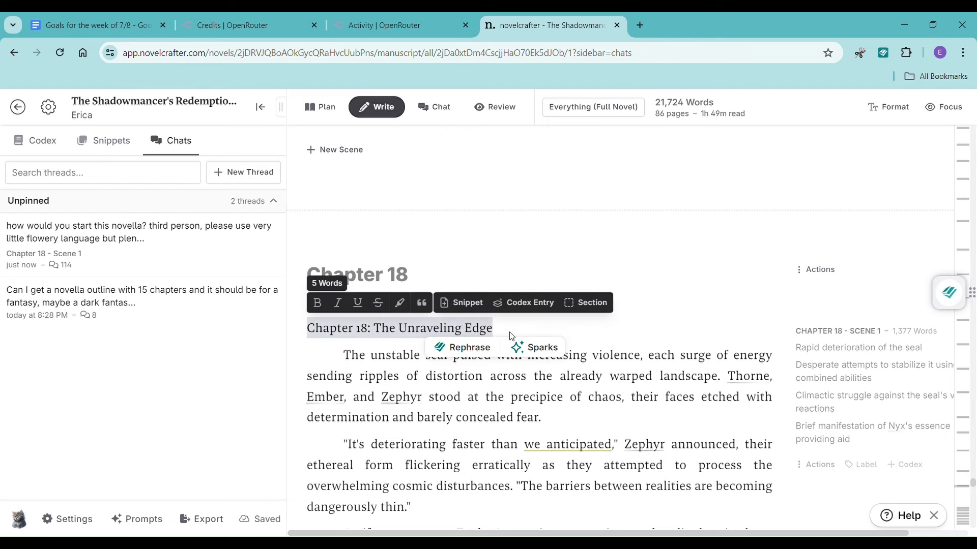
{"action": "key", "text": "Delete"}
{"action": "key", "text": "Delete"}
- Expand the Chapter 18 opening from "The unstable seal pulsed" through "dangerously thin." with Claude 3.5 - Sonnet and apply the result
{"action": "scroll", "coordinate": [514, 334], "scroll_direction": "down", "scroll_amount": 1}
{"action": "scroll", "coordinate": [458, 301], "scroll_direction": "down", "scroll_amount": 2}
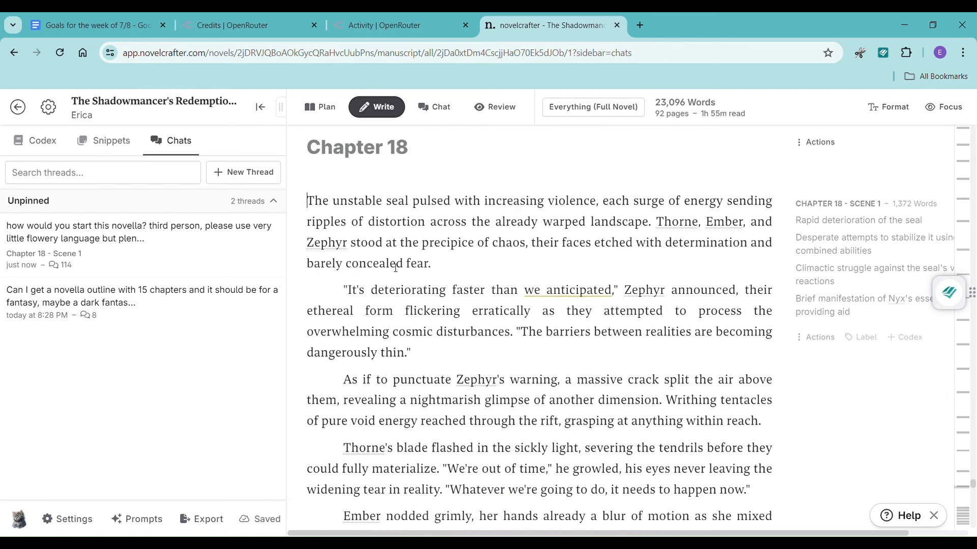
{"action": "left_click_drag", "start_coordinate": [307, 202], "coordinate": [458, 359]}
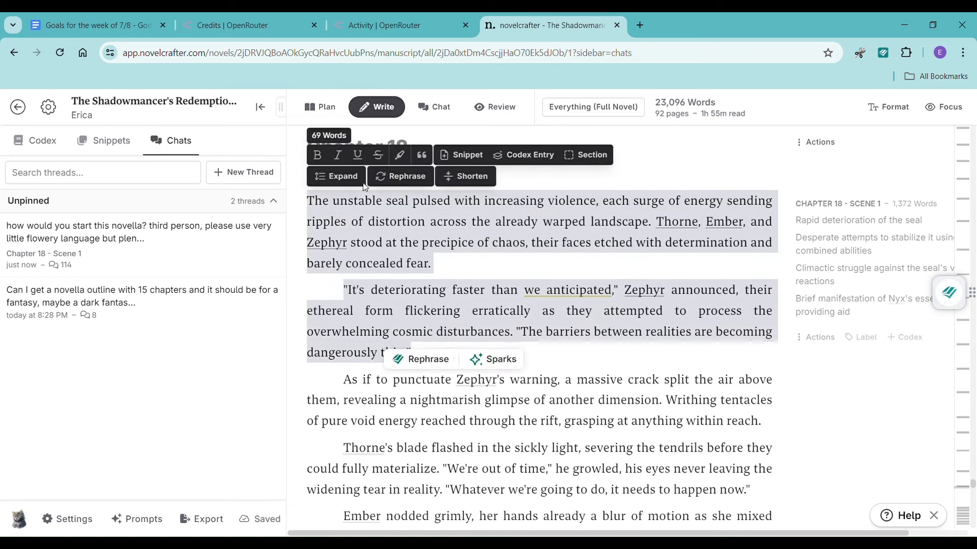
{"action": "left_click", "coordinate": [333, 176]}
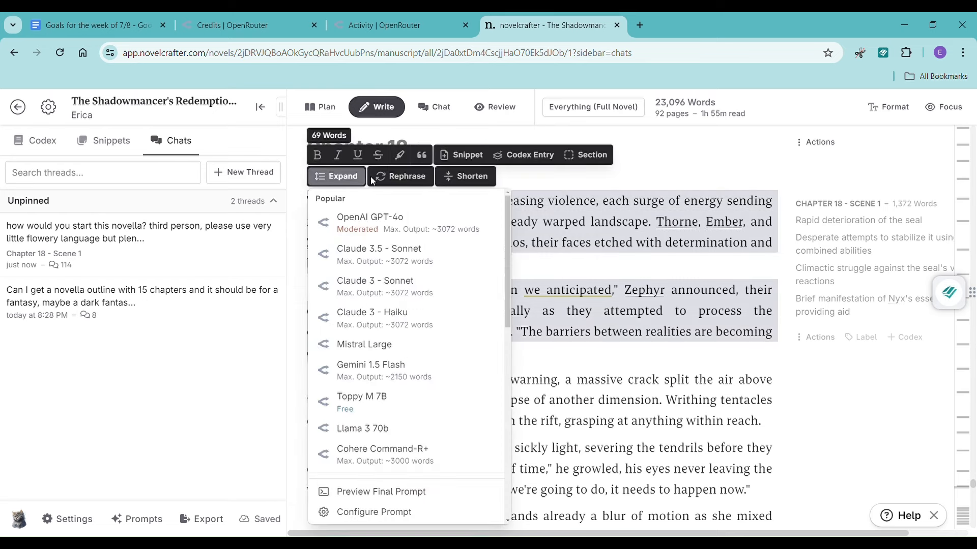
{"action": "left_click", "coordinate": [442, 254]}
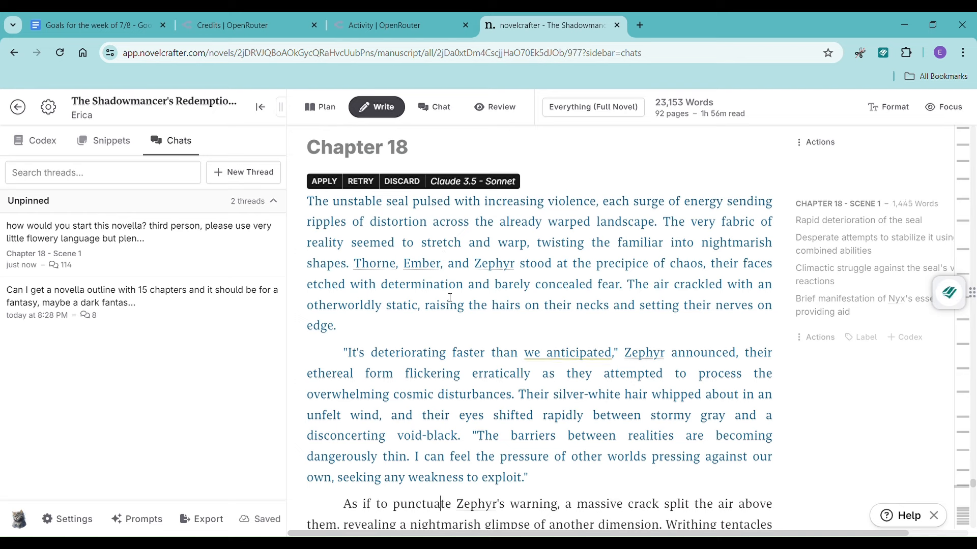
{"action": "left_click", "coordinate": [324, 181]}
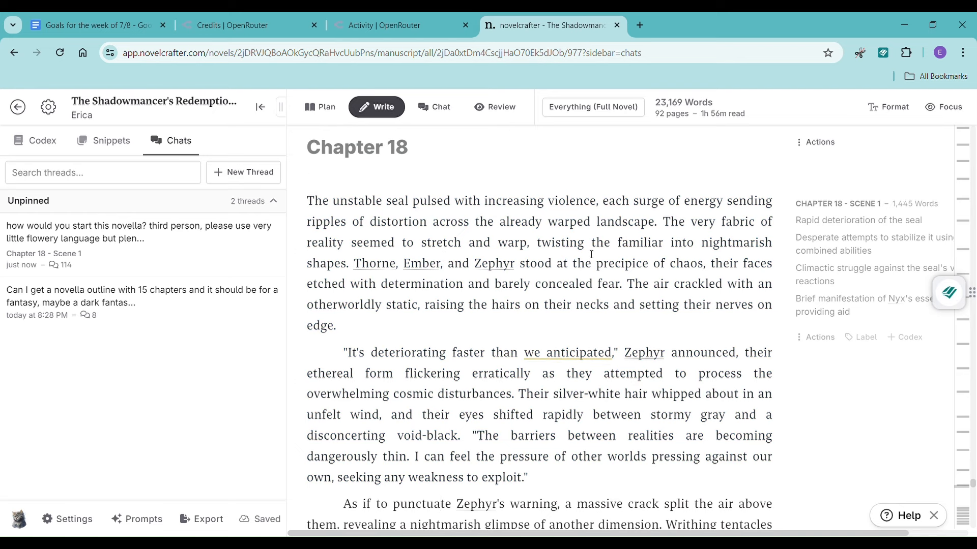
- Copy the five-line scene summary of Chapter 19 - Scene 1
{"action": "scroll", "coordinate": [549, 298], "scroll_direction": "down", "scroll_amount": 15}
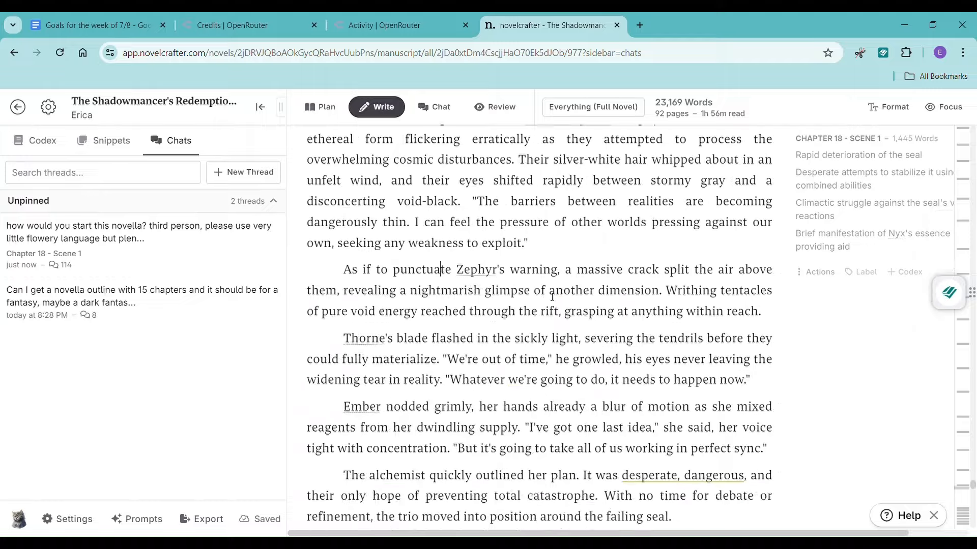
{"action": "scroll", "coordinate": [559, 282], "scroll_direction": "down", "scroll_amount": 15}
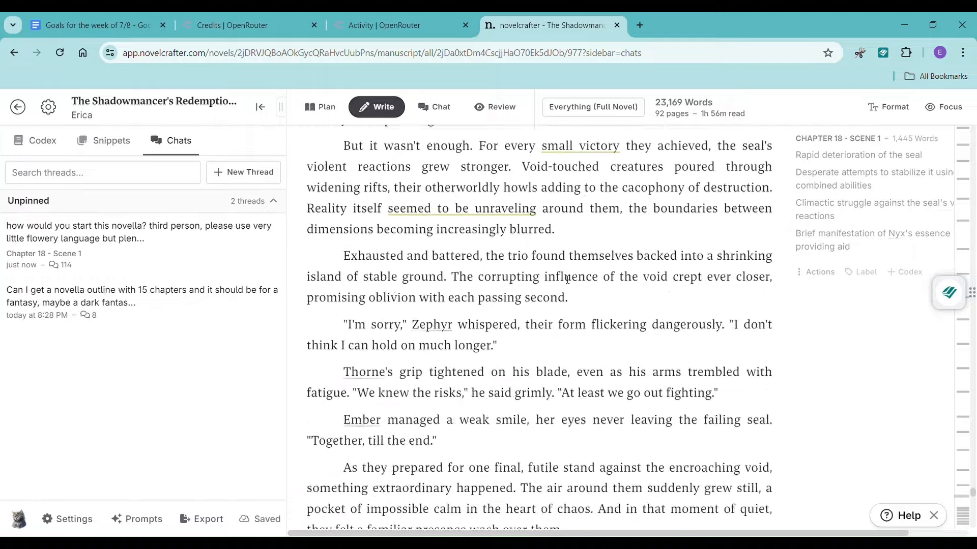
{"action": "scroll", "coordinate": [565, 279], "scroll_direction": "up", "scroll_amount": 5}
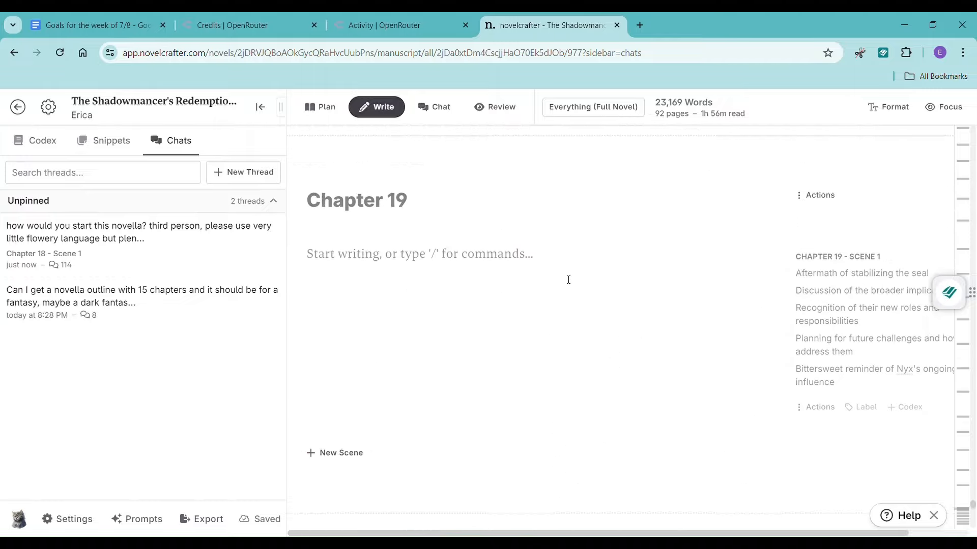
{"action": "scroll", "coordinate": [567, 278], "scroll_direction": "up", "scroll_amount": 2}
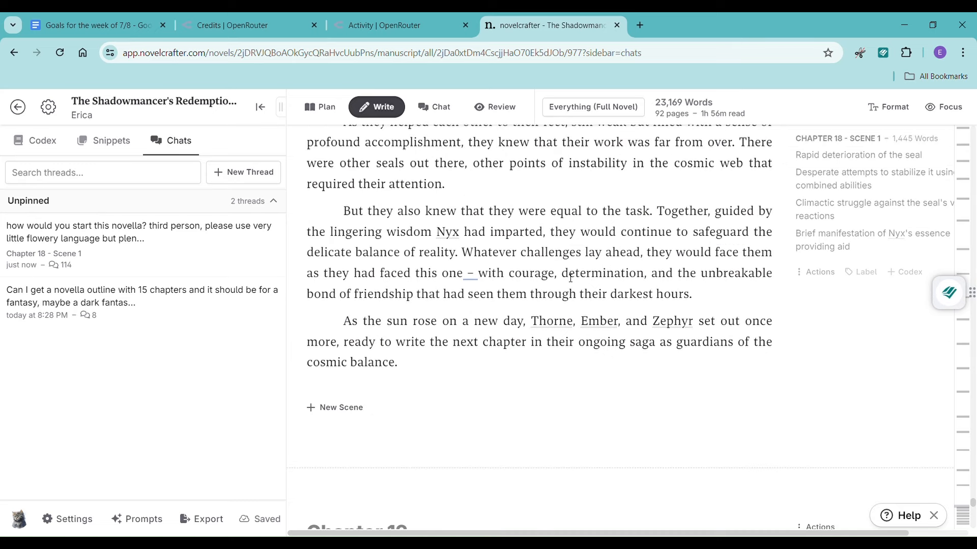
{"action": "scroll", "coordinate": [570, 278], "scroll_direction": "down", "scroll_amount": 3}
{"action": "scroll", "coordinate": [569, 279], "scroll_direction": "down", "scroll_amount": 2}
{"action": "left_click", "coordinate": [570, 279]}
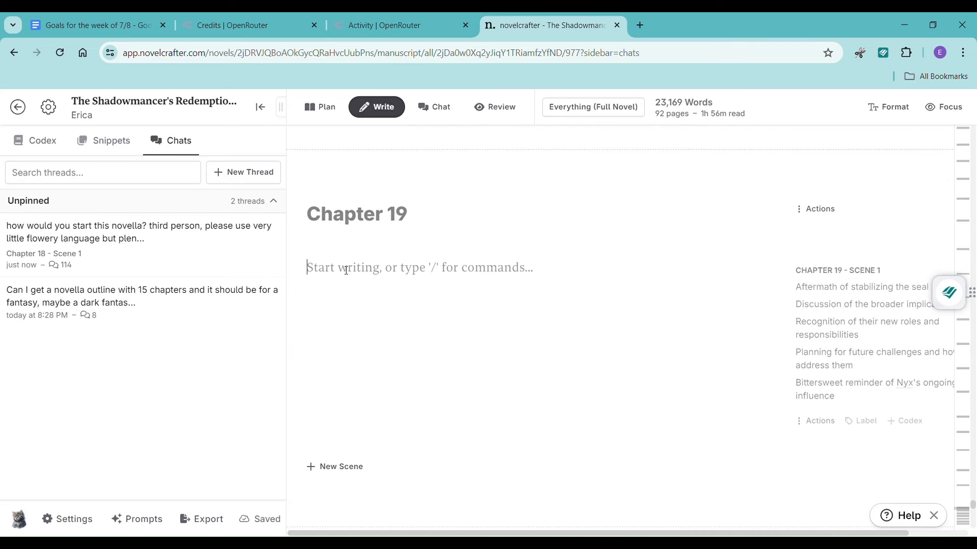
{"action": "left_click_drag", "start_coordinate": [789, 297], "coordinate": [886, 400]}
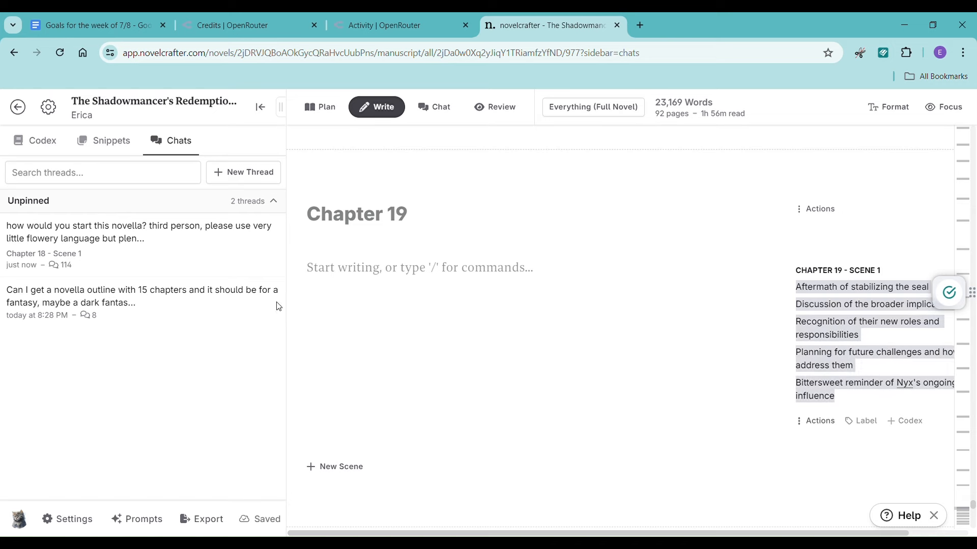
- Set the scene context of the novella-writing chat thread to Chapter 19 - Scene 1
{"action": "left_click", "coordinate": [148, 248]}
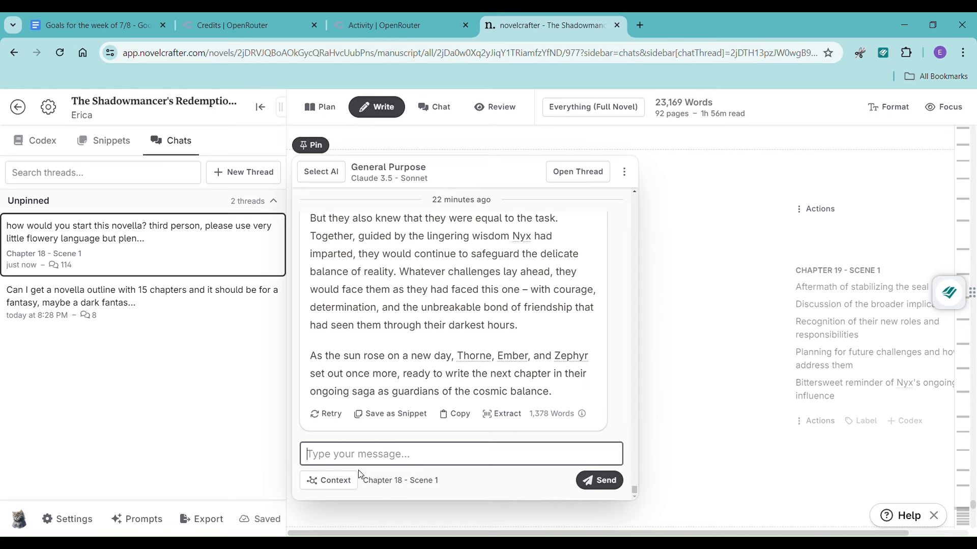
{"action": "left_click", "coordinate": [376, 487]}
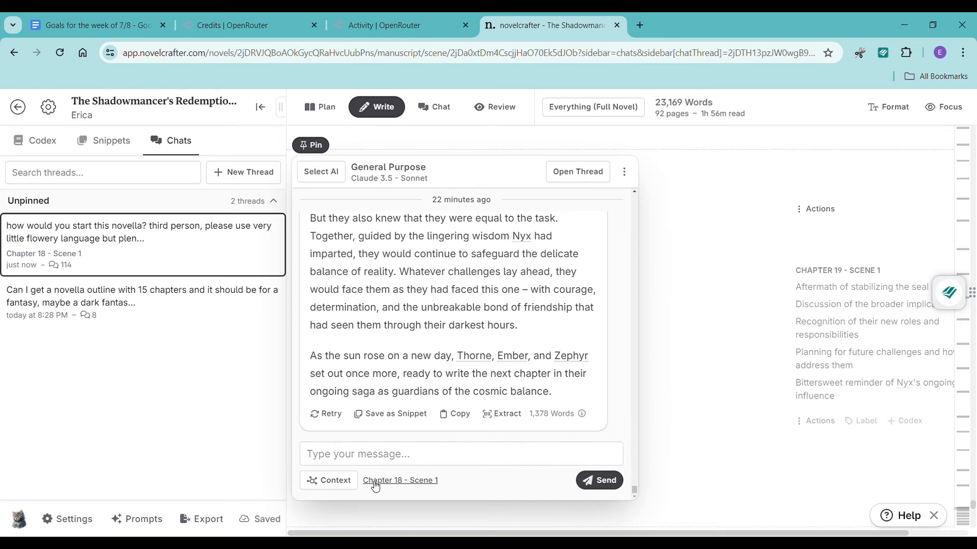
{"action": "left_click", "coordinate": [328, 481]}
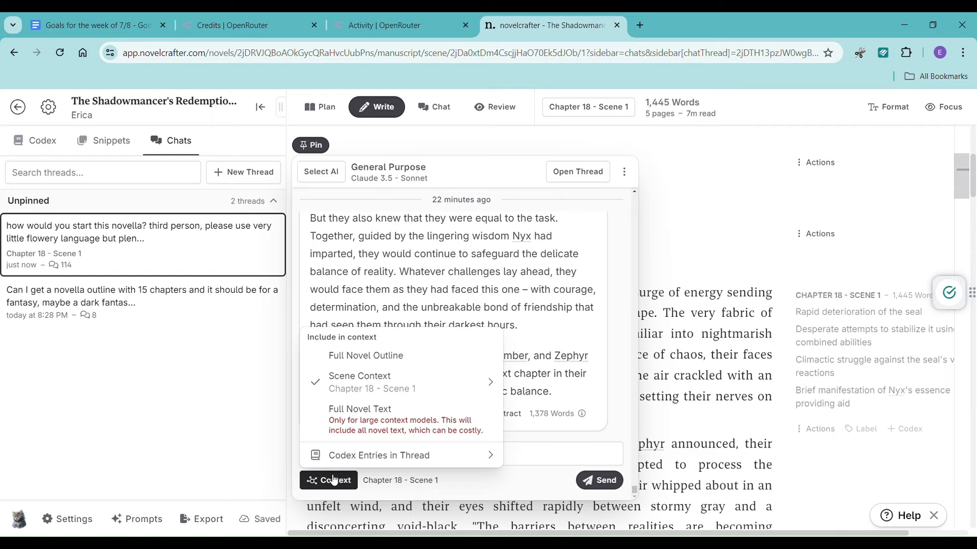
{"action": "mouse_move", "coordinate": [462, 390]}
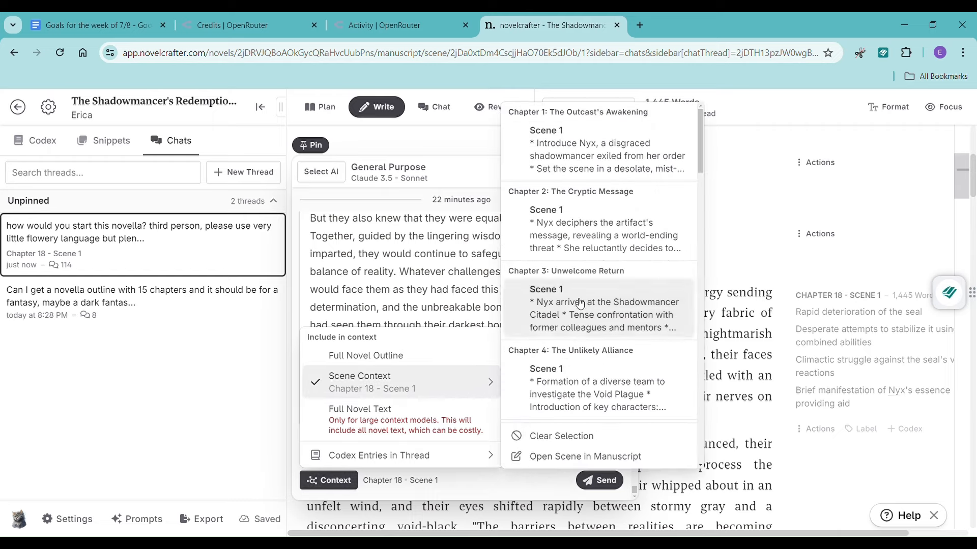
{"action": "scroll", "coordinate": [610, 285], "scroll_direction": "down", "scroll_amount": 15}
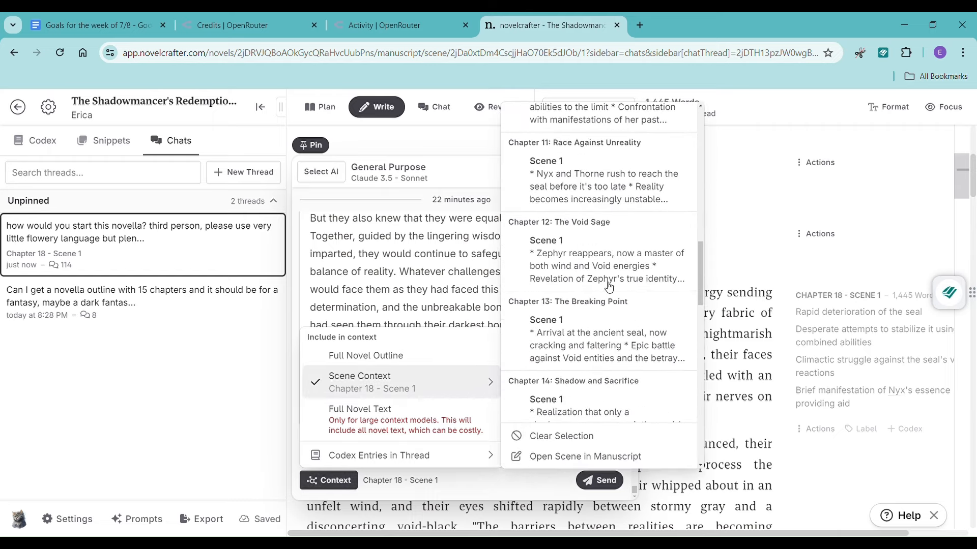
{"action": "scroll", "coordinate": [610, 291], "scroll_direction": "down", "scroll_amount": 5}
{"action": "left_click", "coordinate": [540, 296]}
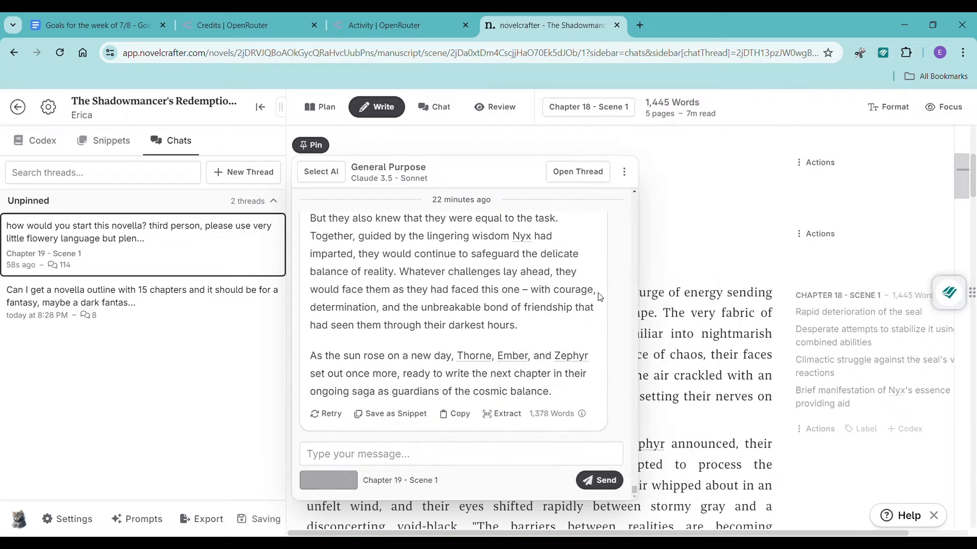
- Switch the manuscript view from Chapter 18 - Scene 1 to Chapter 19 only
{"action": "scroll", "coordinate": [742, 290], "scroll_direction": "down", "scroll_amount": 20}
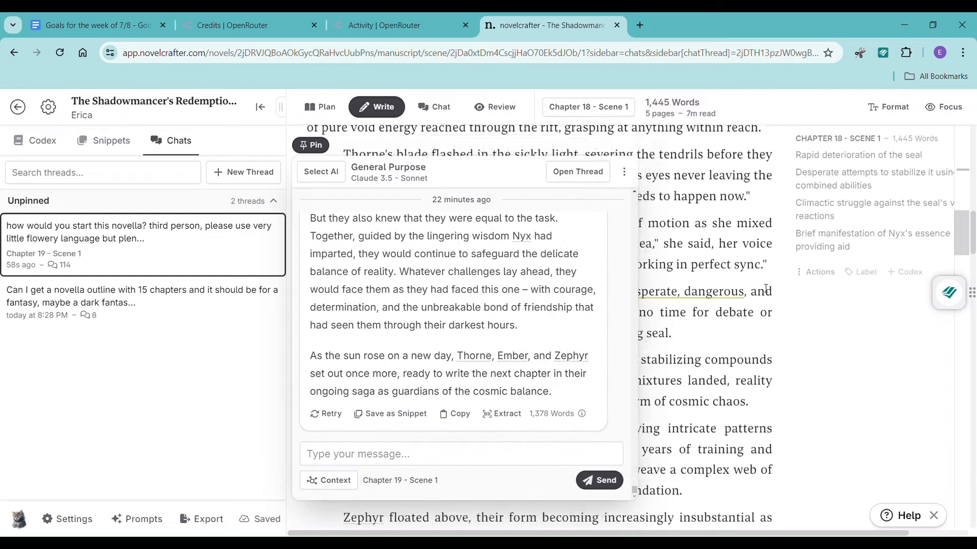
{"action": "scroll", "coordinate": [764, 290], "scroll_direction": "down", "scroll_amount": 10}
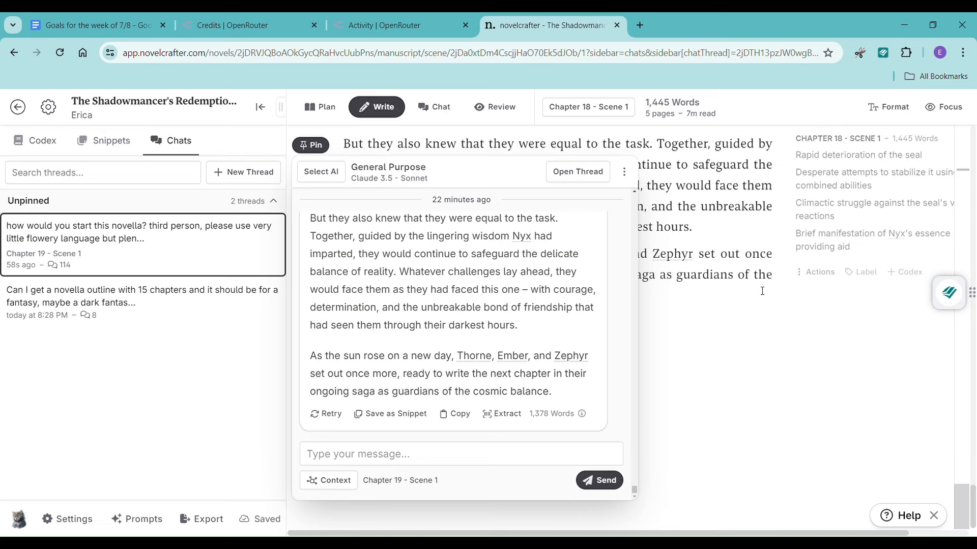
{"action": "left_click", "coordinate": [589, 106]}
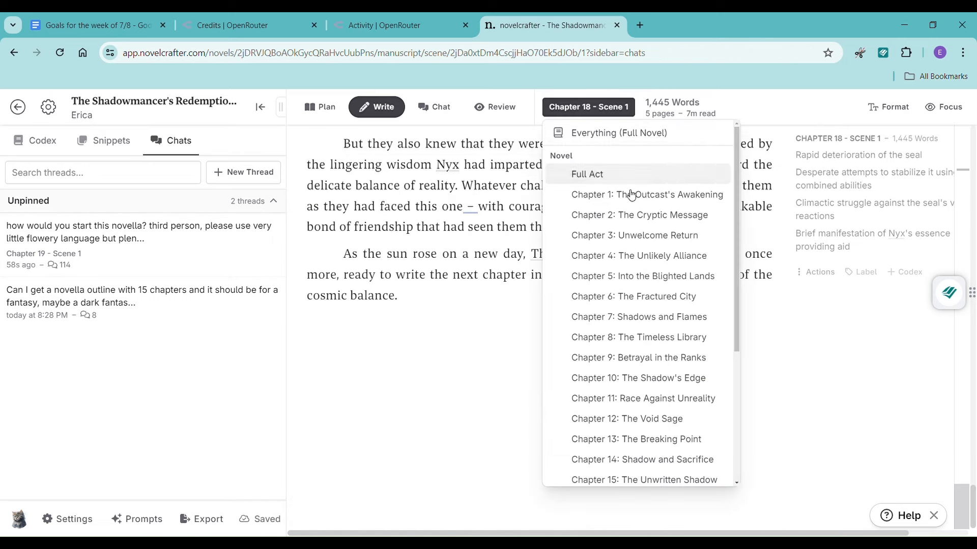
{"action": "scroll", "coordinate": [630, 229], "scroll_direction": "down", "scroll_amount": 5}
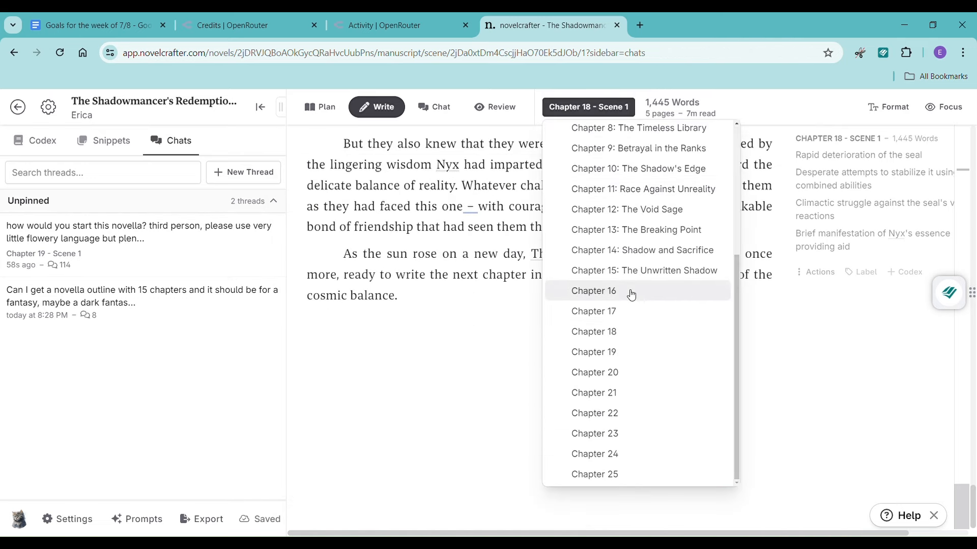
{"action": "left_click", "coordinate": [633, 353]}
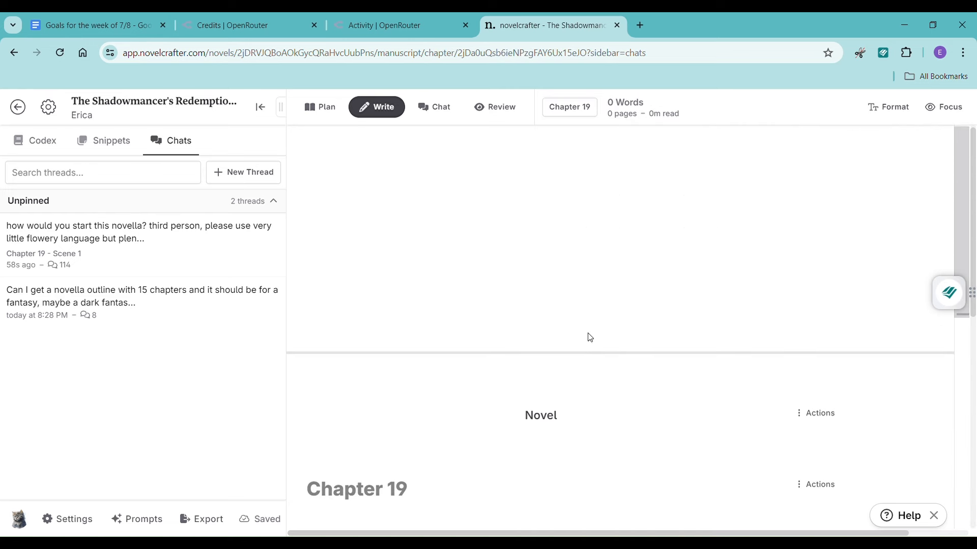
- Show the full novel in the manuscript view again and go to the empty Chapter 19 scene
{"action": "left_click", "coordinate": [570, 106]}
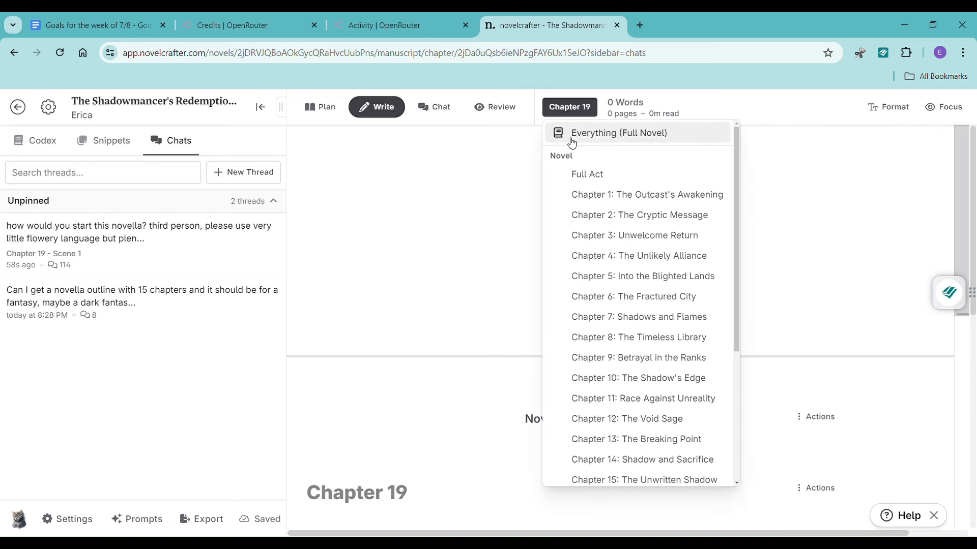
{"action": "left_click", "coordinate": [590, 139]}
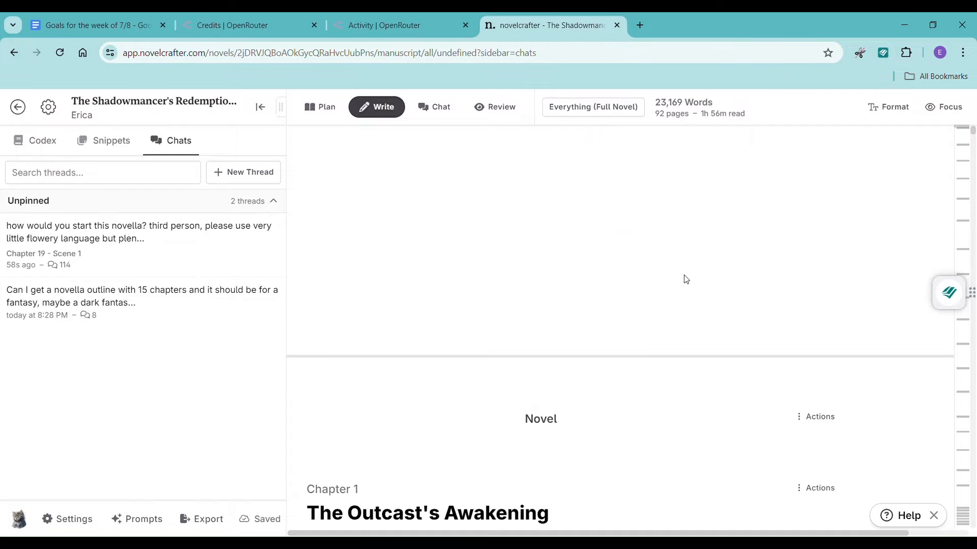
{"action": "scroll", "coordinate": [683, 289], "scroll_direction": "down", "scroll_amount": 20}
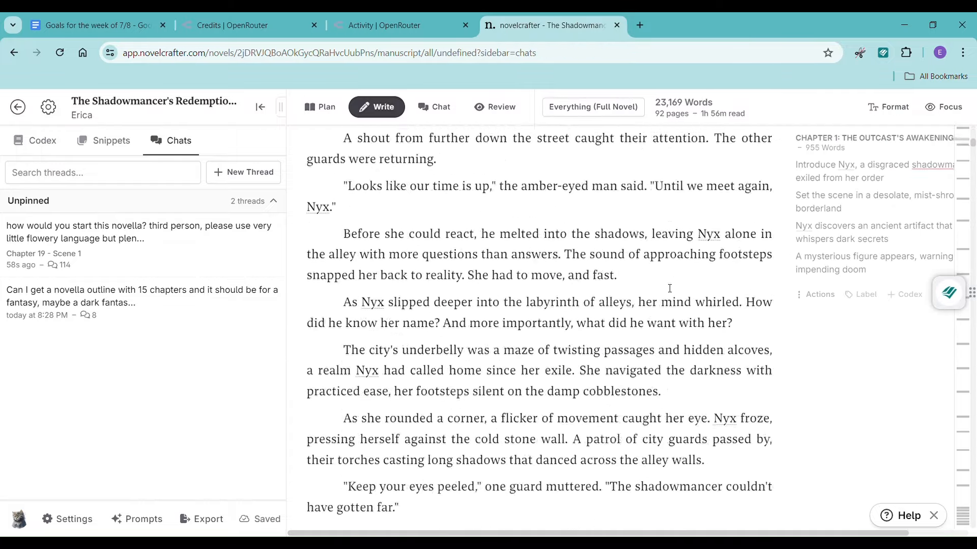
{"action": "scroll", "coordinate": [681, 296], "scroll_direction": "down", "scroll_amount": 10}
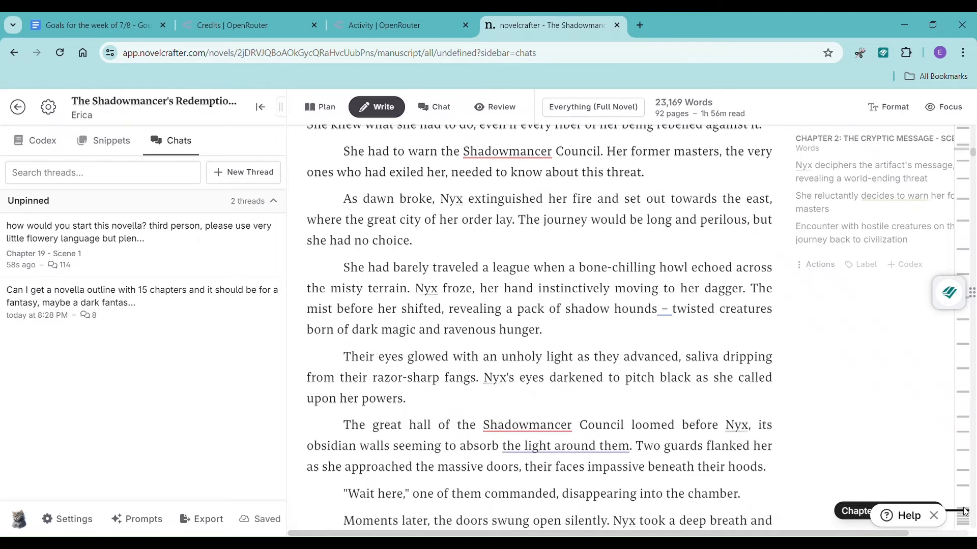
{"action": "left_click", "coordinate": [965, 512]}
{"action": "scroll", "coordinate": [680, 371], "scroll_direction": "down", "scroll_amount": 15}
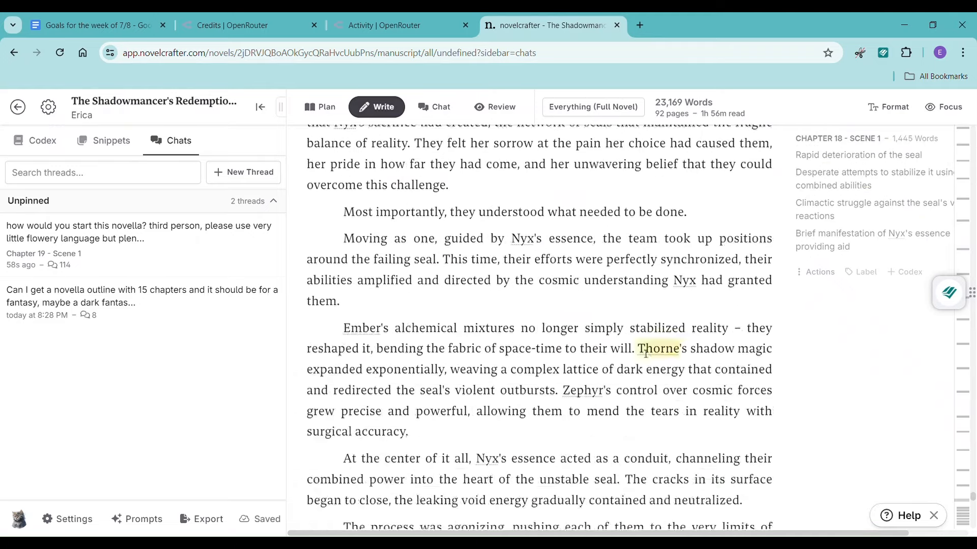
{"action": "scroll", "coordinate": [627, 329], "scroll_direction": "down", "scroll_amount": 3}
{"action": "scroll", "coordinate": [626, 328], "scroll_direction": "up", "scroll_amount": 8}
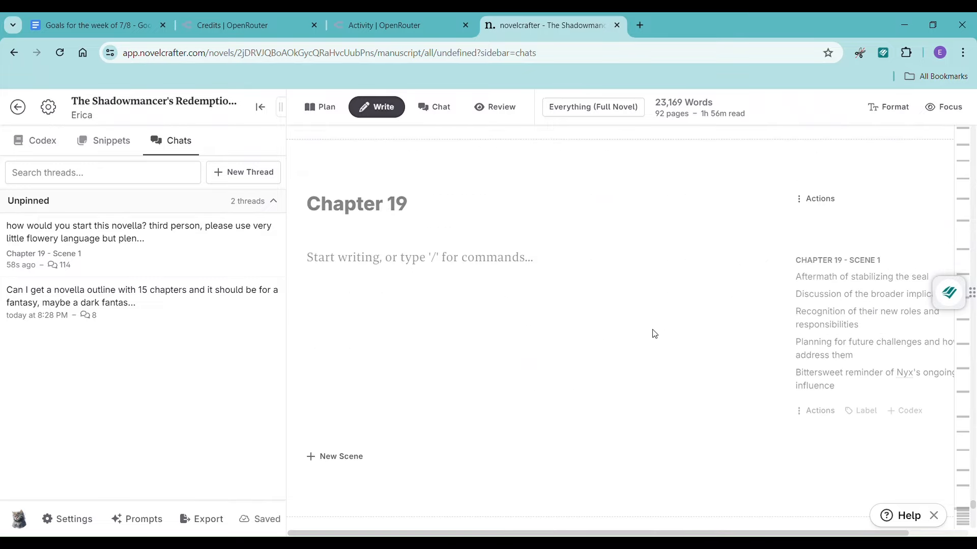
{"action": "scroll", "coordinate": [680, 344], "scroll_direction": "down", "scroll_amount": 5}
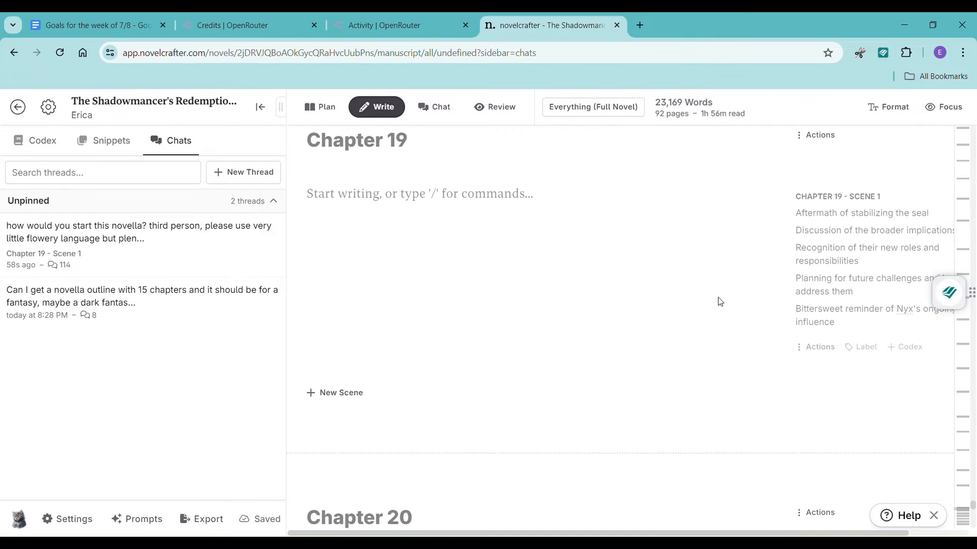
- Copy the Chapter 19 scene summary and send it in the chat after "please write chapter 19, please make it as long as possible:"
{"action": "left_click_drag", "start_coordinate": [795, 214], "coordinate": [863, 328]}
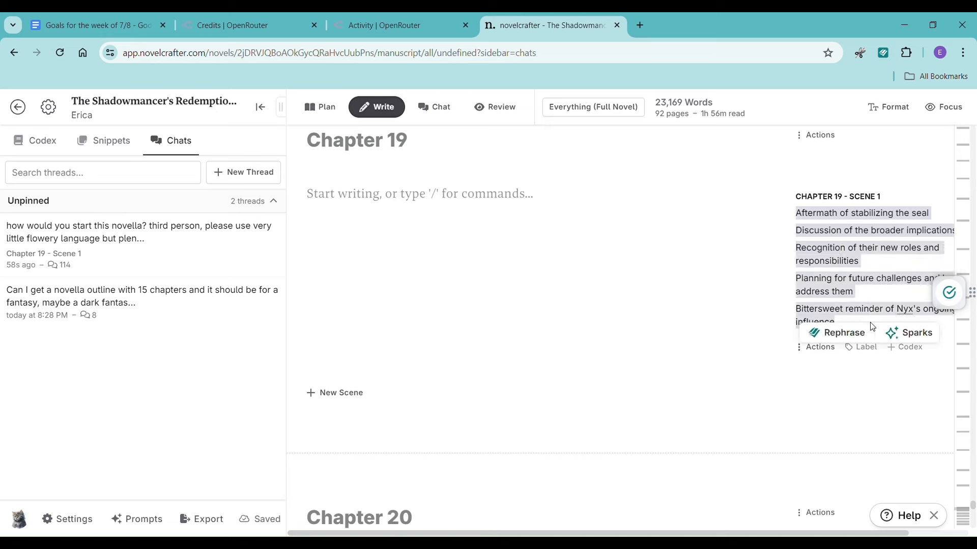
{"action": "left_click", "coordinate": [255, 267]}
{"action": "type", "text": "p"}
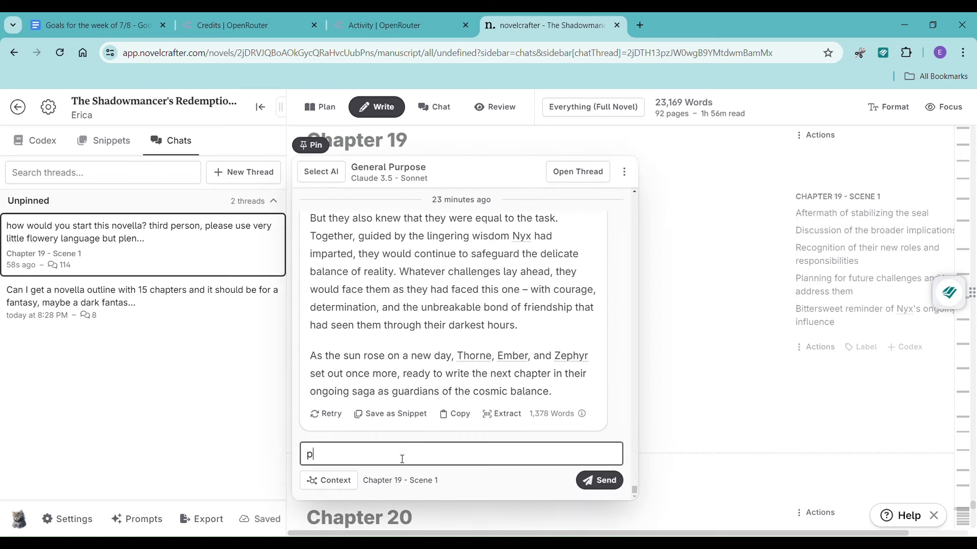
{"action": "type", "text": "lease write cha"}
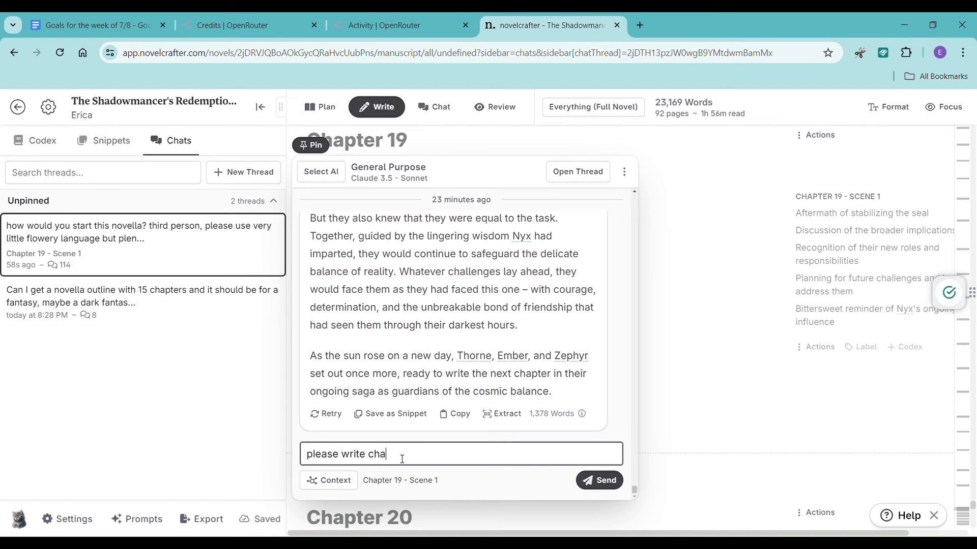
{"action": "type", "text": "pter 19, please make it as long as possibe:"}
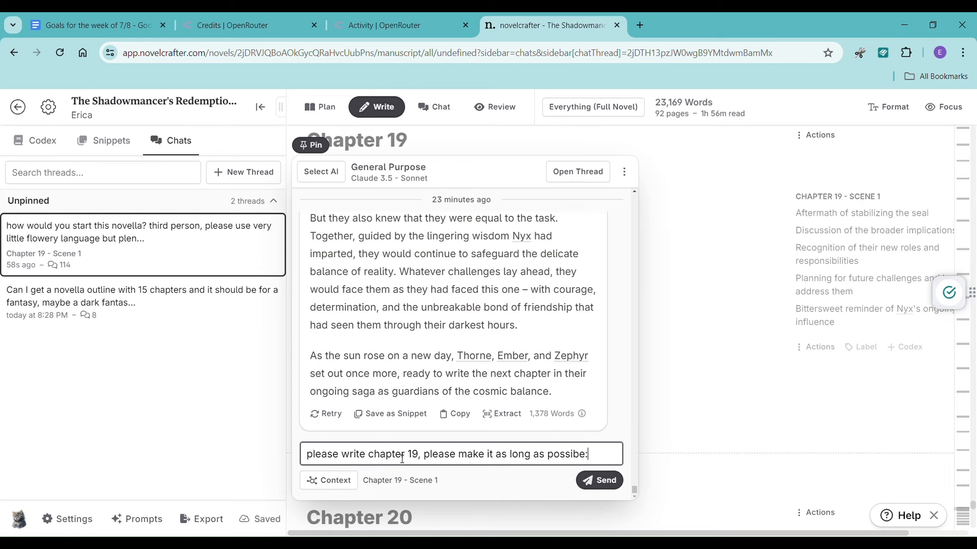
{"action": "key", "text": "BackSpace"}
{"action": "key", "text": "BackSpace"}
{"action": "key", "text": "BackSpace"}
{"action": "key", "text": "BackSpace"}
{"action": "key", "text": "BackSpace"}
{"action": "type", "text": "ble:"}
{"action": "key", "text": "BackSpace"}
{"action": "key", "text": "BackSpace"}
{"action": "key", "text": "BackSpace"}
{"action": "type", "text": "ible:"}
{"action": "type", "text": "Aftermath of stabilizing the seal Discussion of the broader implications Recognition of their new roles and responsibilities Planning for future challenges and how to address them Bittersweet reminder of Nyx's ongoing influence"}
{"action": "key", "text": "Return"}
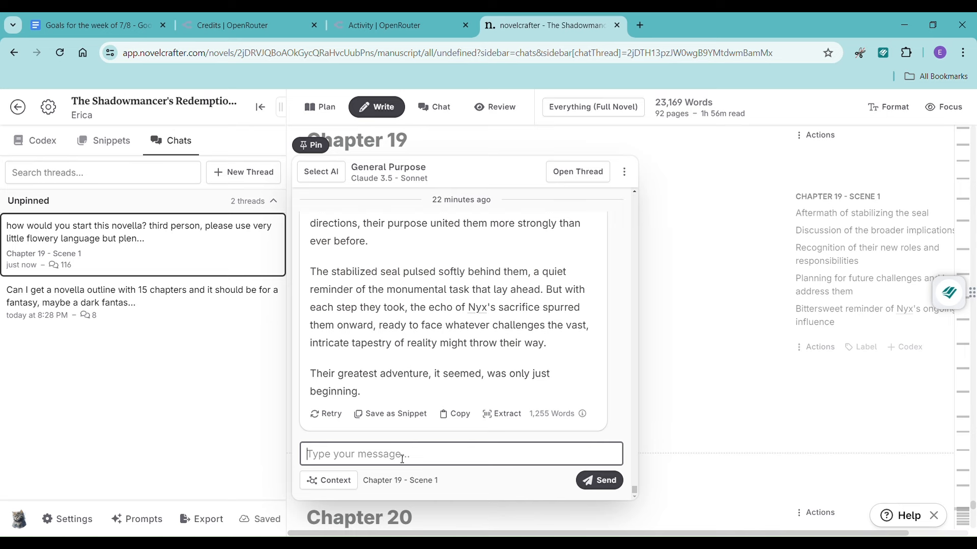
- Copy the Chapter 19 reply from the chat and paste it into the empty Chapter 19 scene
{"action": "left_click", "coordinate": [472, 414]}
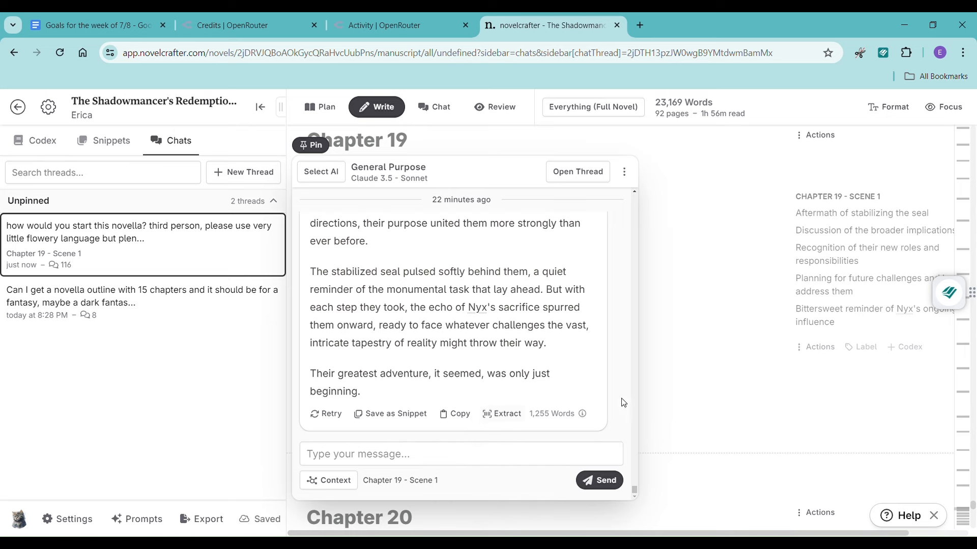
{"action": "left_click", "coordinate": [699, 376]}
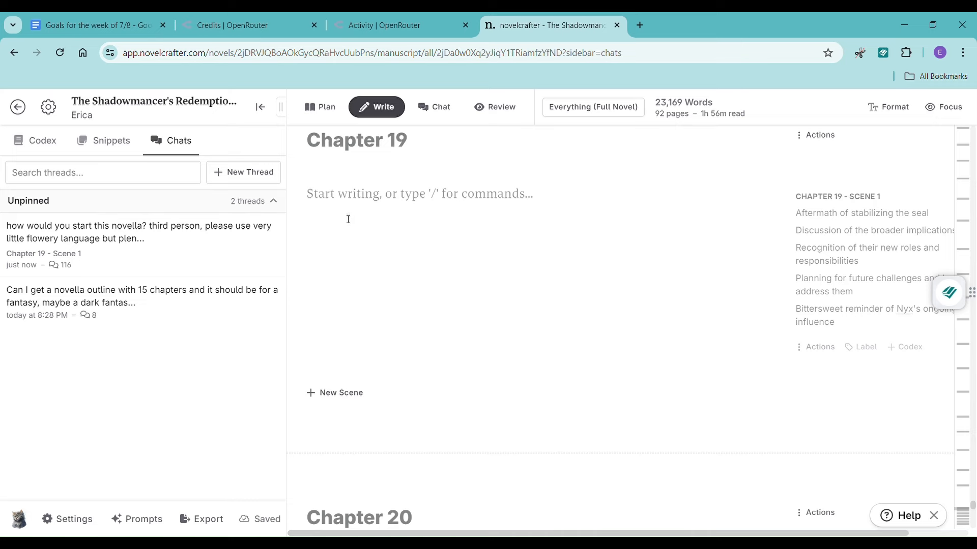
{"action": "key", "text": "ctrl+v"}
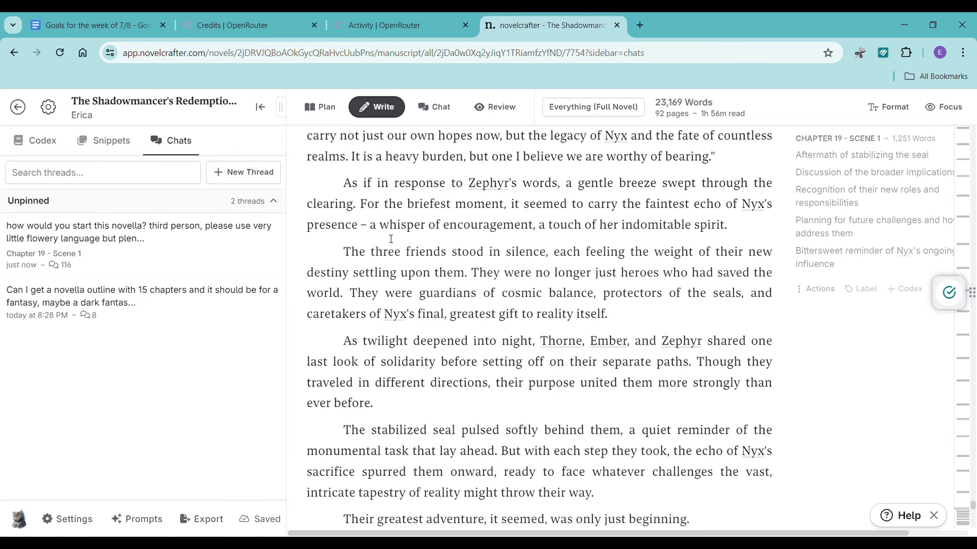
- Delete the closing line "Their greatest adventure, it seemed, was only just beginning." from the end of Chapter 19
{"action": "scroll", "coordinate": [390, 239], "scroll_direction": "down", "scroll_amount": 4}
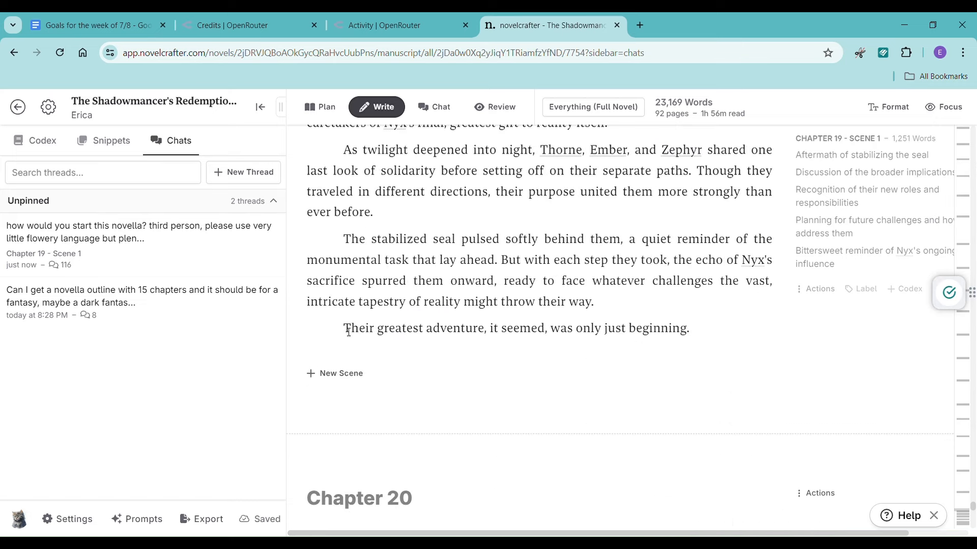
{"action": "left_click_drag", "start_coordinate": [346, 330], "coordinate": [690, 329]}
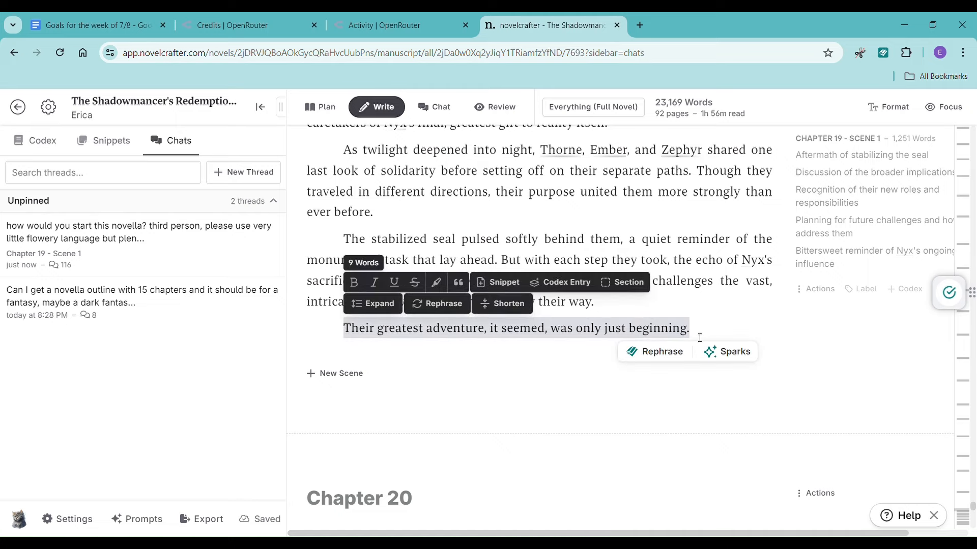
{"action": "key", "text": "BackSpace"}
{"action": "key", "text": "BackSpace"}
- Delete the duplicate heading line "Chapter 19: Echoes of Destiny" and its empty line at the start of the scene text
{"action": "scroll", "coordinate": [709, 291], "scroll_direction": "up", "scroll_amount": 20}
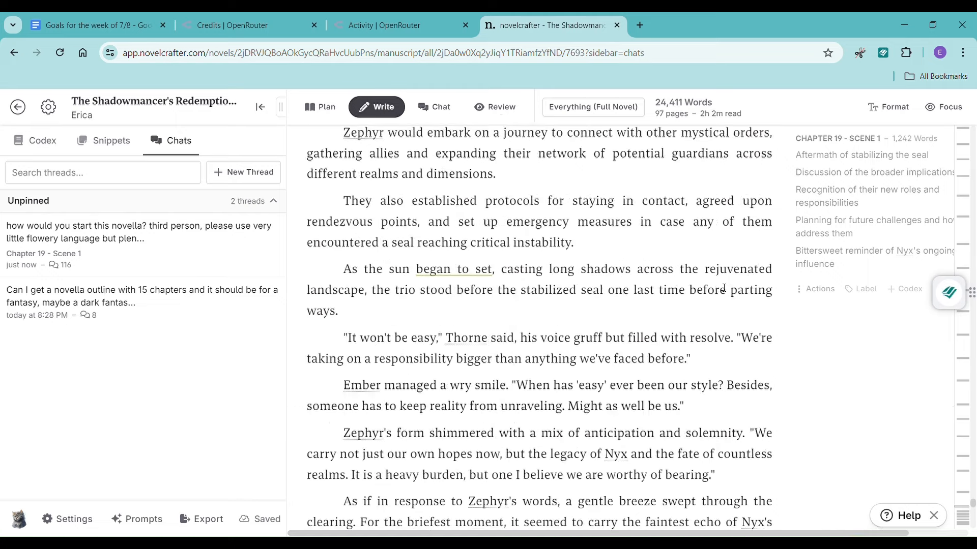
{"action": "scroll", "coordinate": [724, 288], "scroll_direction": "up", "scroll_amount": 15}
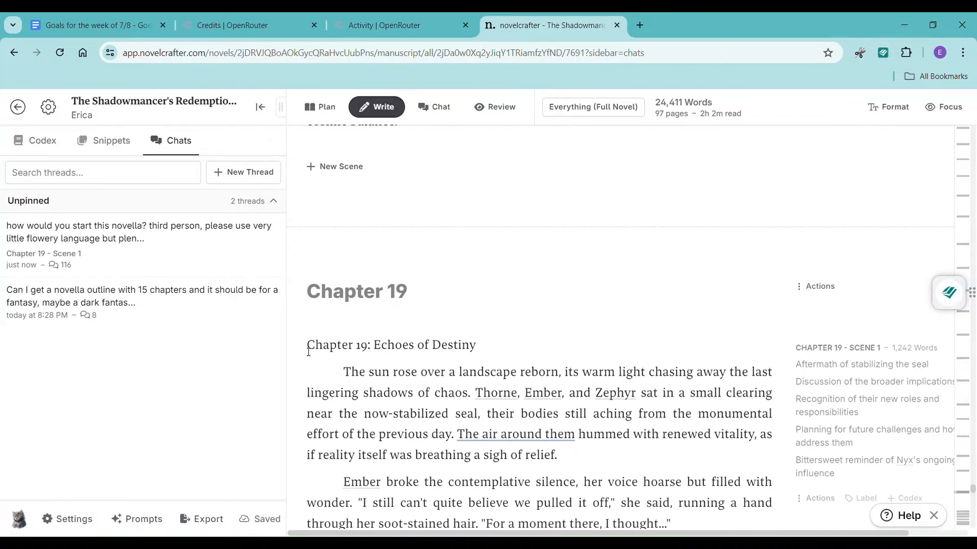
{"action": "left_click_drag", "start_coordinate": [308, 351], "coordinate": [531, 350]}
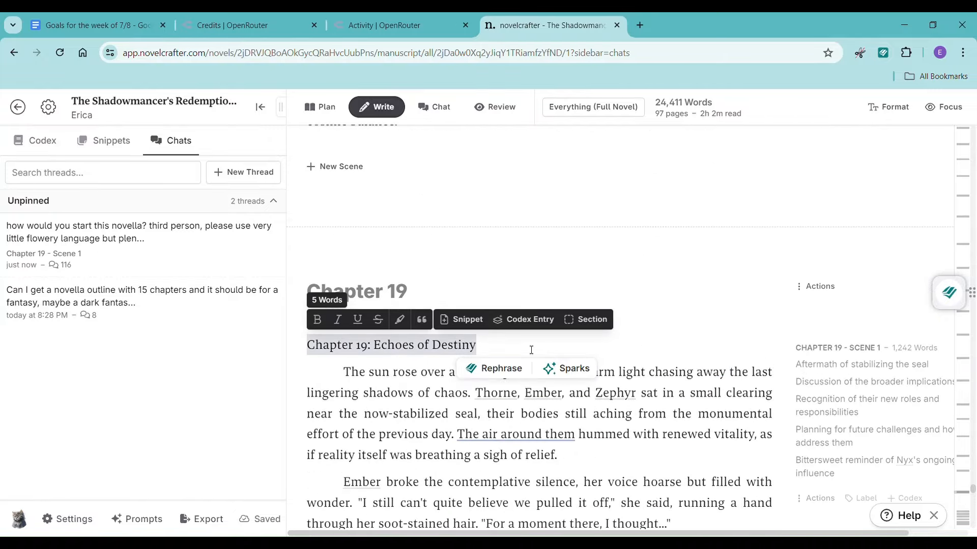
{"action": "key", "text": "BackSpace"}
{"action": "key", "text": "BackSpace"}
{"action": "scroll", "coordinate": [447, 311], "scroll_direction": "down", "scroll_amount": 2}
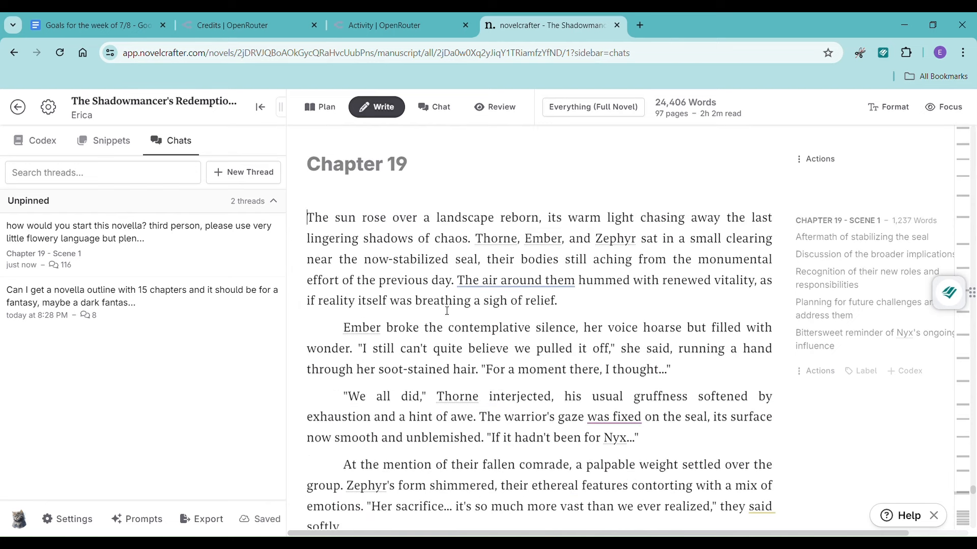
- Expand the first two paragraphs of Chapter 19 with Claude 3.5 - Sonnet and apply the generated text
{"action": "left_click", "coordinate": [307, 221]}
{"action": "left_click_drag", "start_coordinate": [503, 291], "coordinate": [734, 375]}
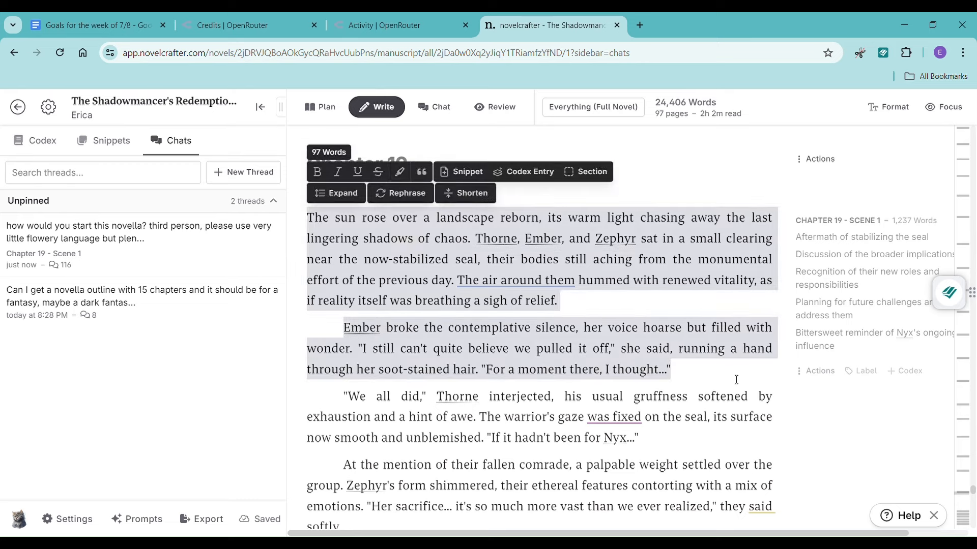
{"action": "left_click", "coordinate": [331, 199]}
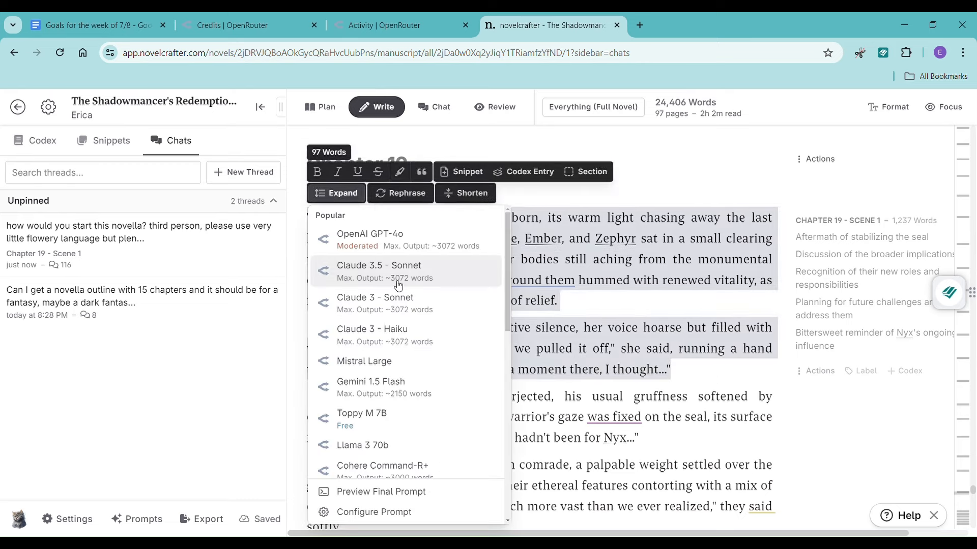
{"action": "left_click", "coordinate": [342, 304]}
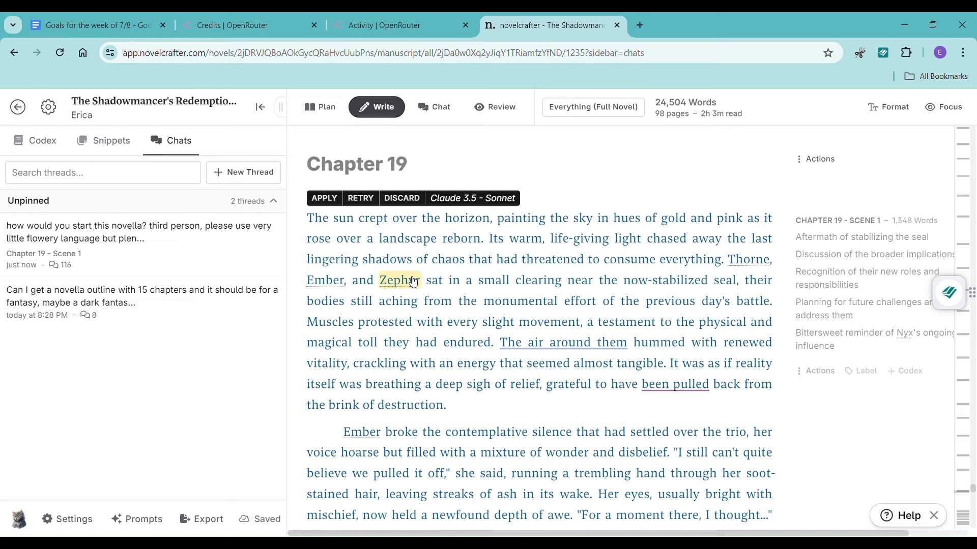
{"action": "left_click", "coordinate": [598, 340]}
{"action": "left_click", "coordinate": [324, 198]}
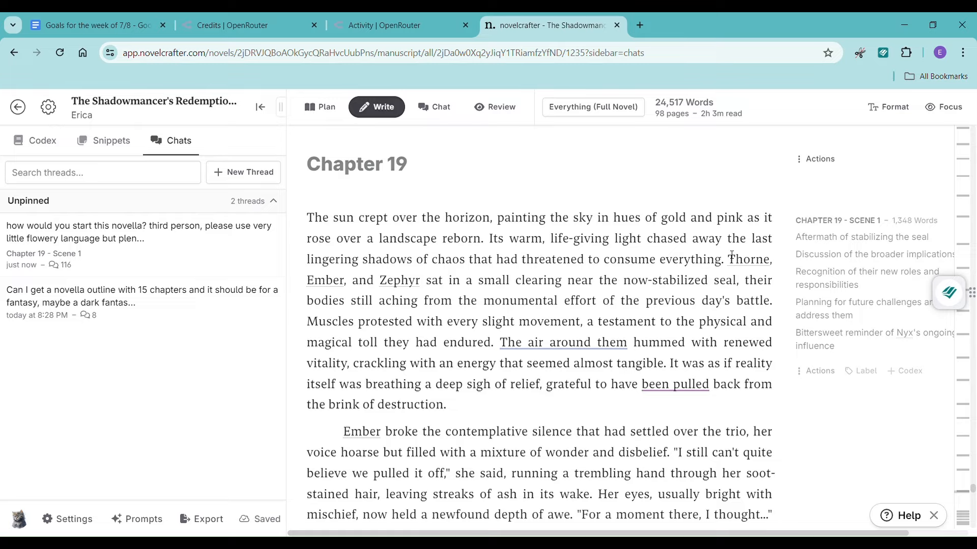
- Copy the Chapter 20 scene summary and draft "please write chapter 20 and make it as long as possible" in the novella-opening chat thread
{"action": "scroll", "coordinate": [693, 254], "scroll_direction": "down", "scroll_amount": 20}
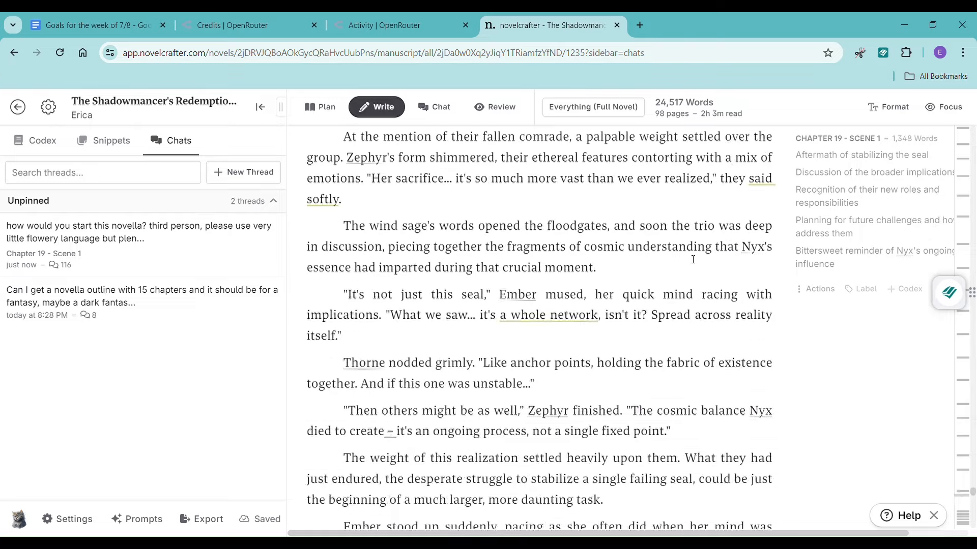
{"action": "scroll", "coordinate": [690, 265], "scroll_direction": "down", "scroll_amount": 20}
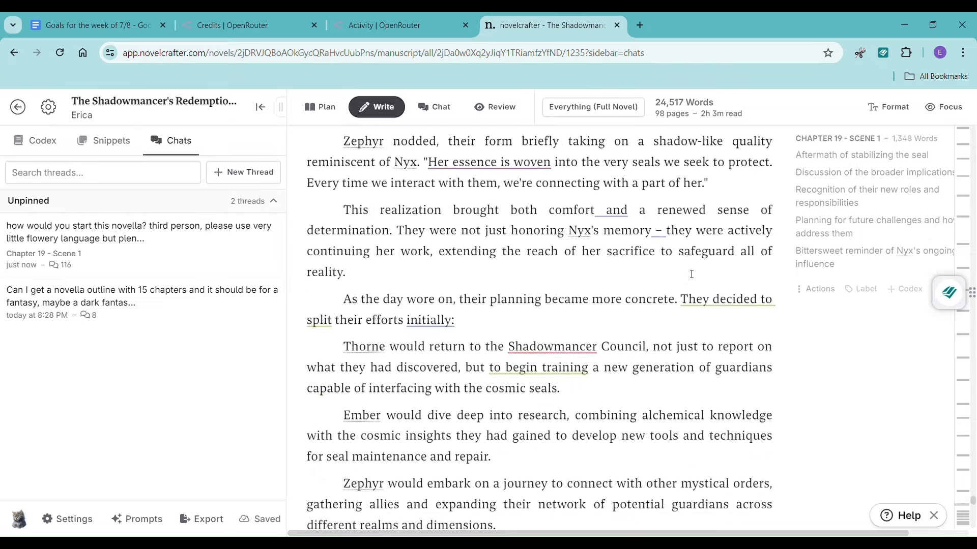
{"action": "scroll", "coordinate": [691, 274], "scroll_direction": "down", "scroll_amount": 15}
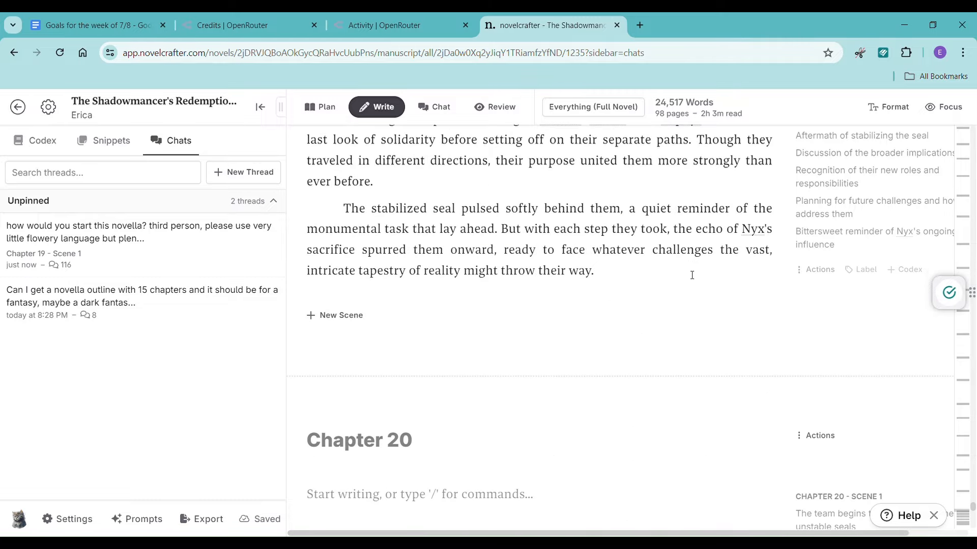
{"action": "scroll", "coordinate": [692, 274], "scroll_direction": "down", "scroll_amount": 5}
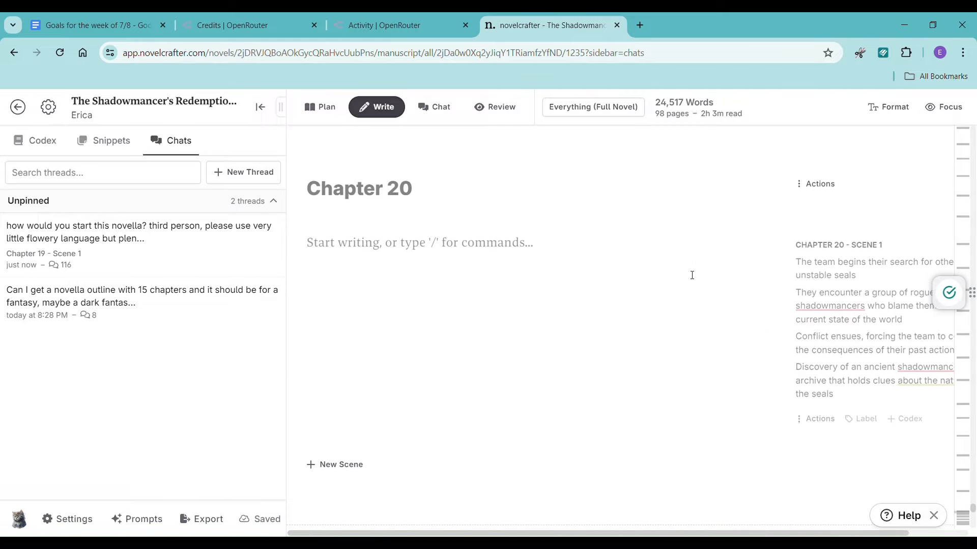
{"action": "left_click_drag", "start_coordinate": [795, 262], "coordinate": [872, 393]}
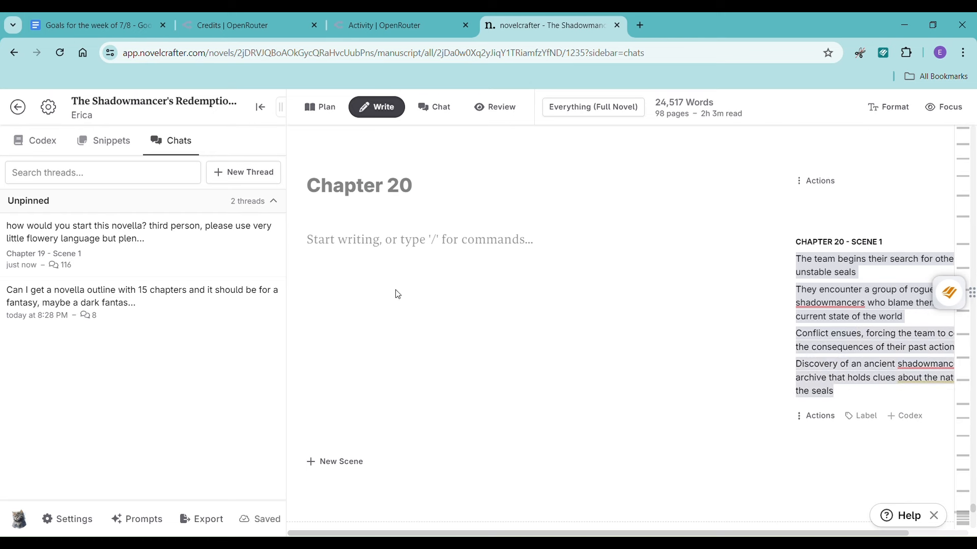
{"action": "left_click", "coordinate": [168, 240]}
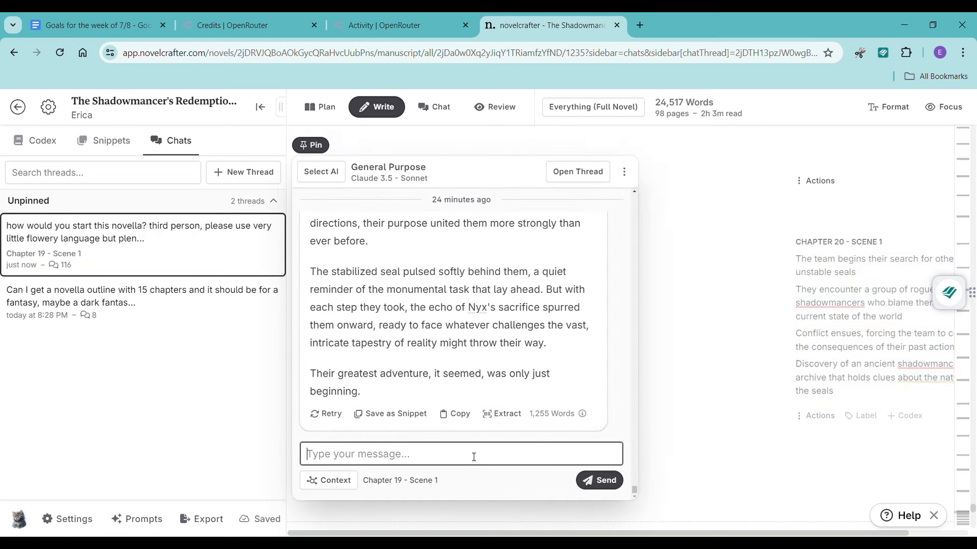
{"action": "type", "text": "pleas"}
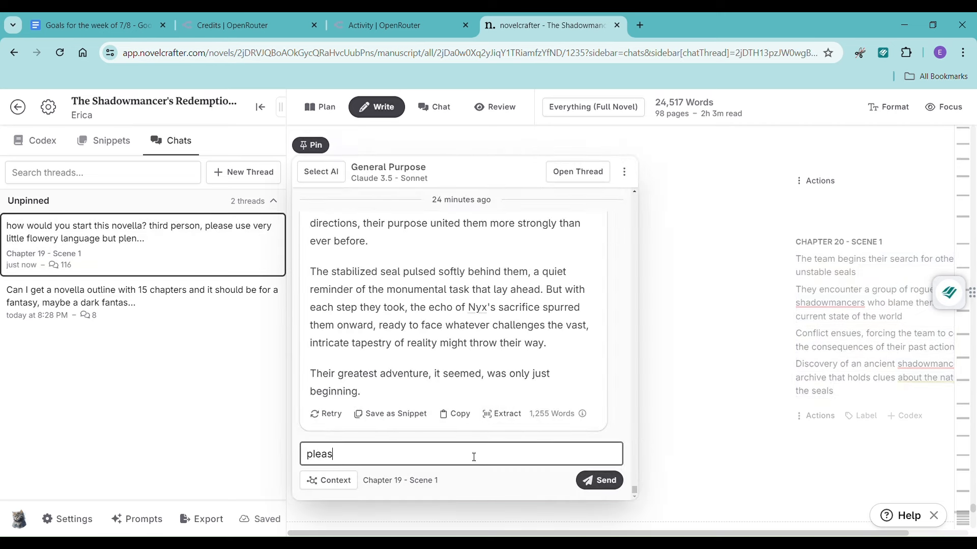
{"action": "type", "text": "e wrote"}
{"action": "key", "text": "BackSpace"}
{"action": "key", "text": "BackSpace"}
{"action": "key", "text": "BackSpace"}
{"action": "type", "text": "ite chapter 2-"}
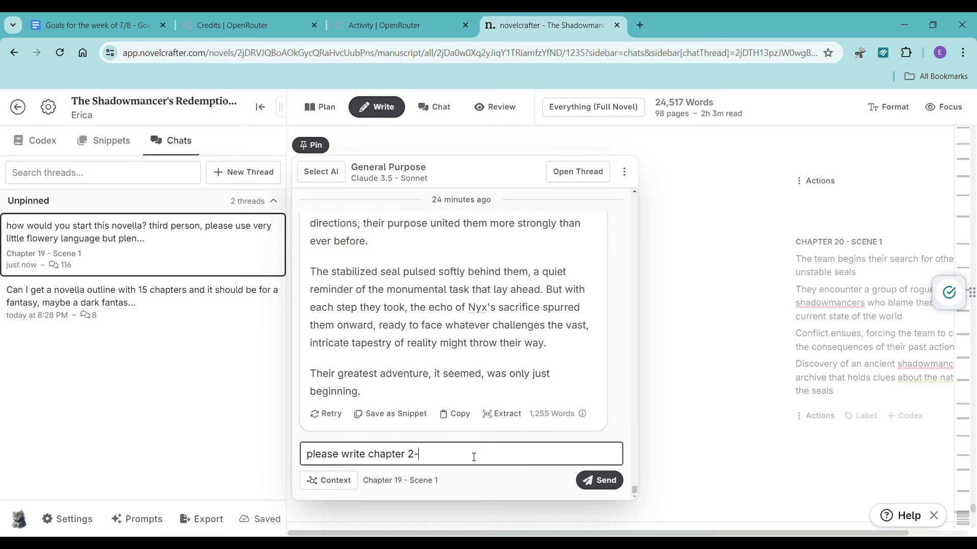
{"action": "key", "text": "BackSpace"}
{"action": "type", "text": "0 and"}
{"action": "key", "text": "BackSpace"}
{"action": "key", "text": "BackSpace"}
{"action": "type", "text": "nd make it as long as possible"}
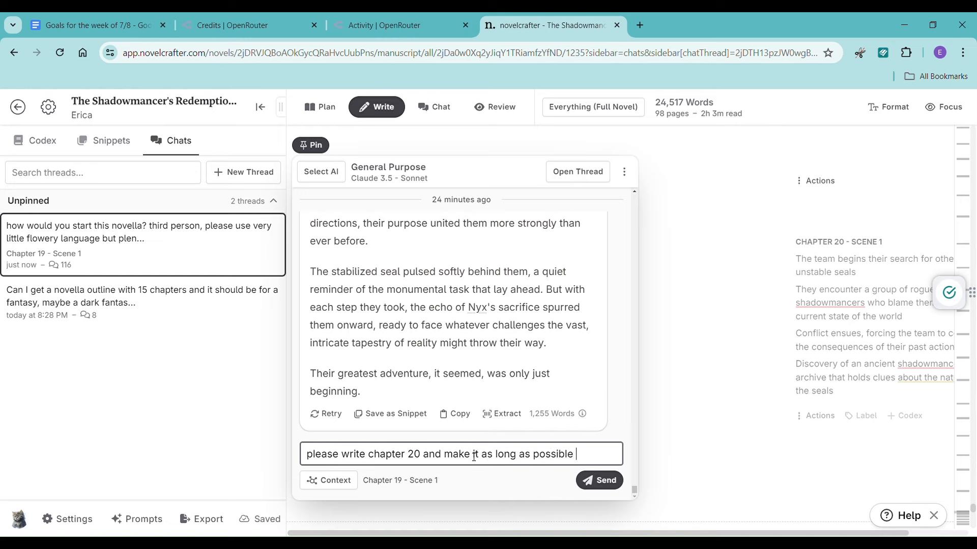
- Change the chat's scene context to Chapter 20 - Scene 1
{"action": "left_click", "coordinate": [328, 480]}
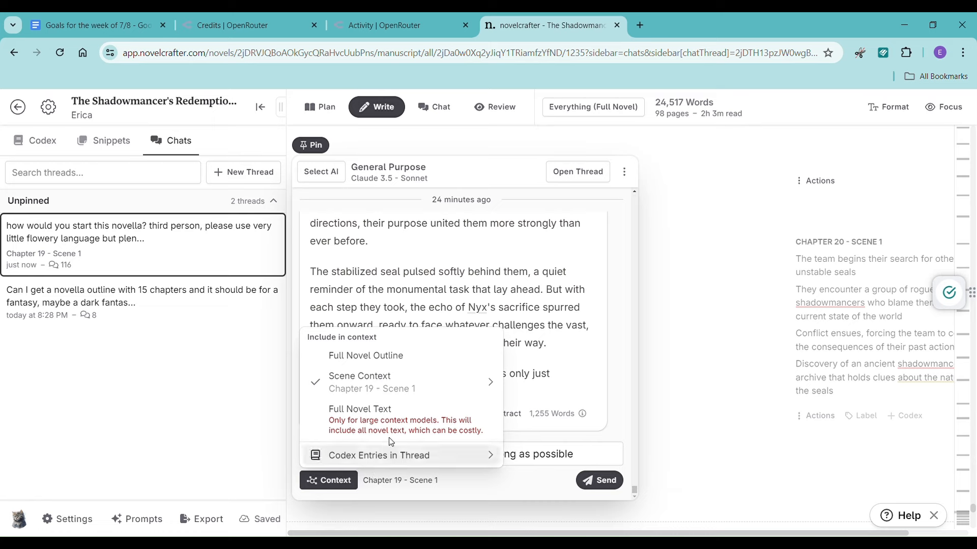
{"action": "mouse_move", "coordinate": [402, 379]}
{"action": "scroll", "coordinate": [580, 356], "scroll_direction": "down", "scroll_amount": 20}
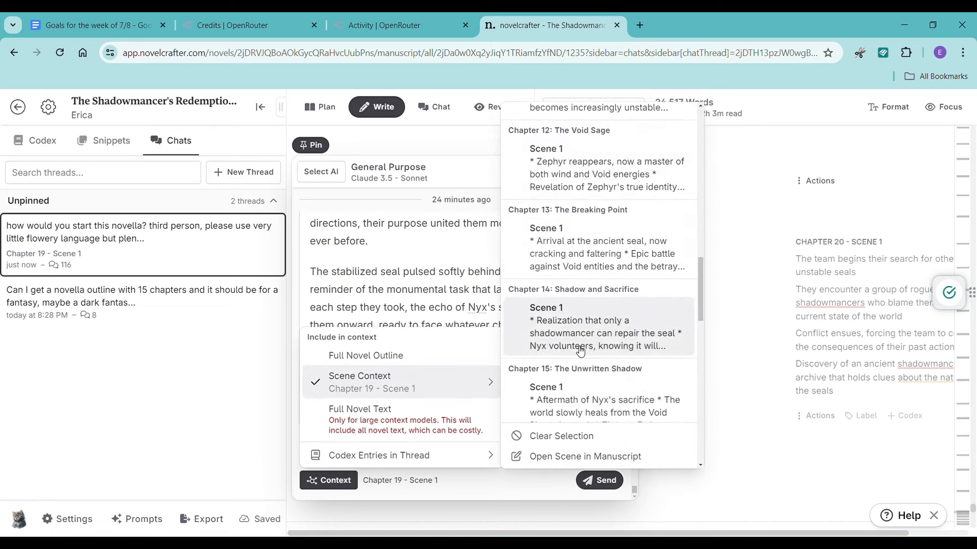
{"action": "scroll", "coordinate": [601, 228], "scroll_direction": "up", "scroll_amount": 3}
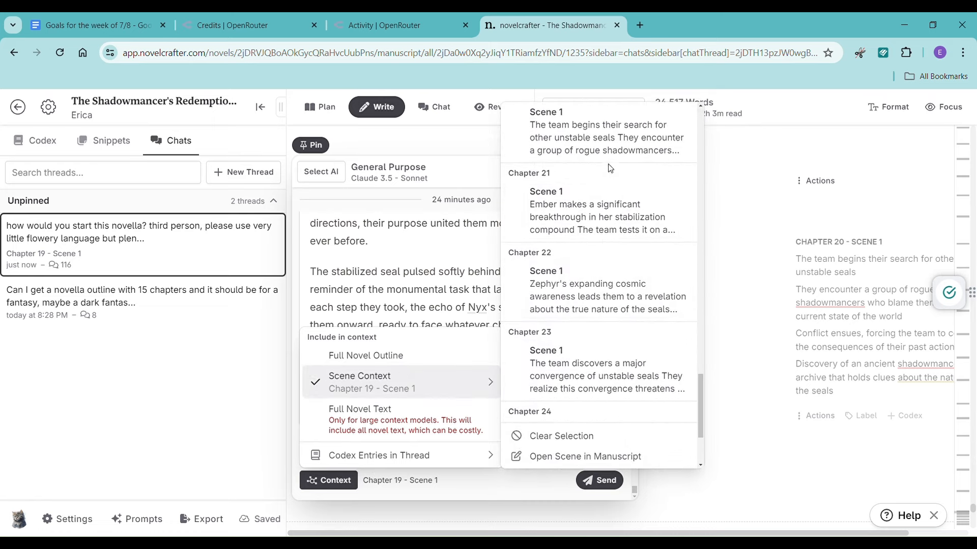
{"action": "left_click", "coordinate": [605, 188]}
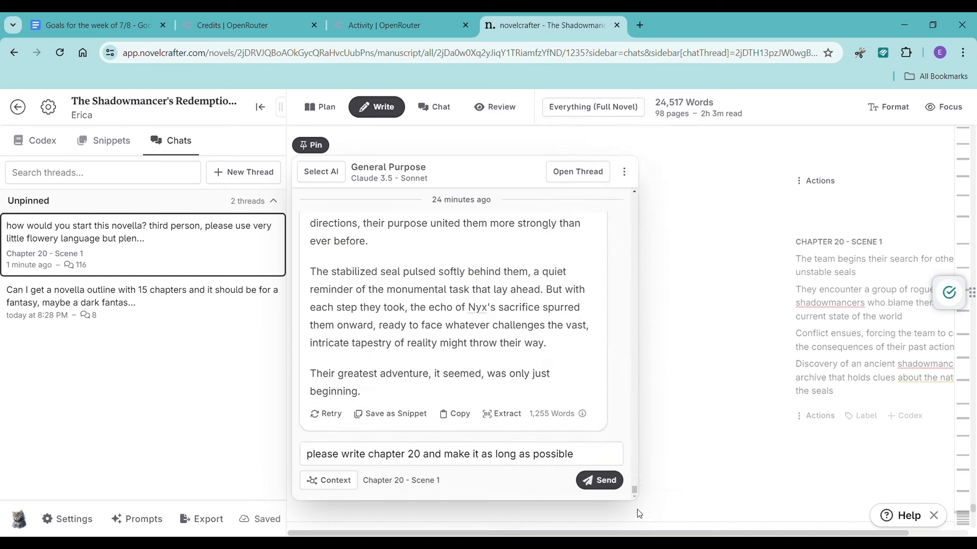
- Add a colon and the copied Chapter 20 scene summary to the drafted message and send it
{"action": "left_click", "coordinate": [595, 462]}
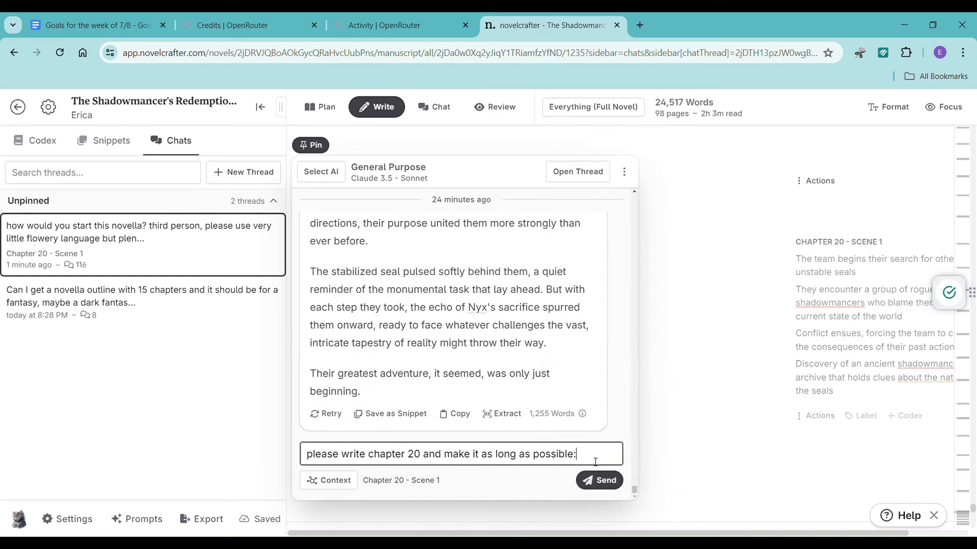
{"action": "type", "text": ":"}
{"action": "type", "text": "The team begins their search for other unstable seals They encounter a group of rogue shadowmancers who blame them for the current state of the world Conflict ensues, forcing the team to confront the consequences of their past actions Discovery of an ancient shadowmancer archive that holds clues about the nature of the seals"}
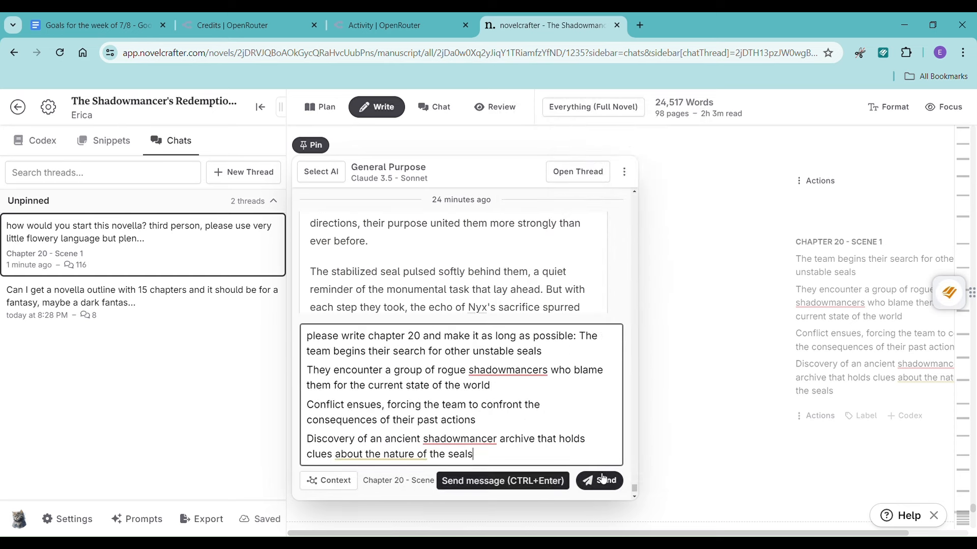
{"action": "left_click", "coordinate": [602, 480]}
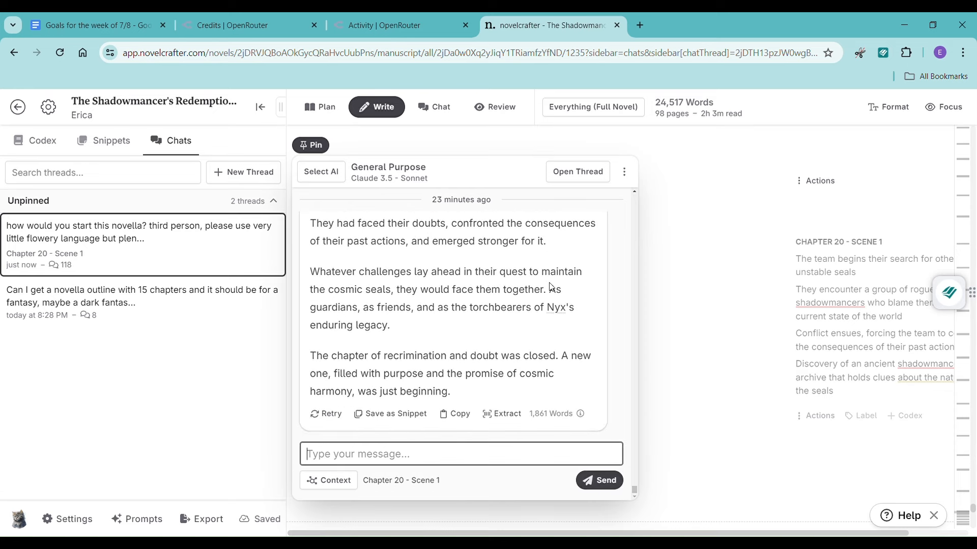
- Copy the Chapter 20 reply from the chat and paste it into the empty Chapter 20 scene
{"action": "left_click", "coordinate": [454, 416]}
{"action": "left_click", "coordinate": [681, 355]}
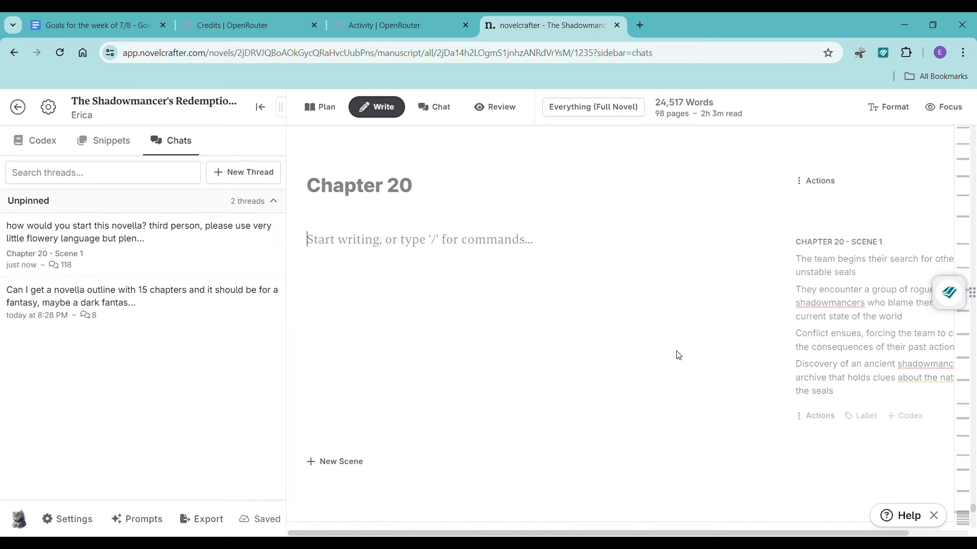
{"action": "key", "text": "ctrl+v"}
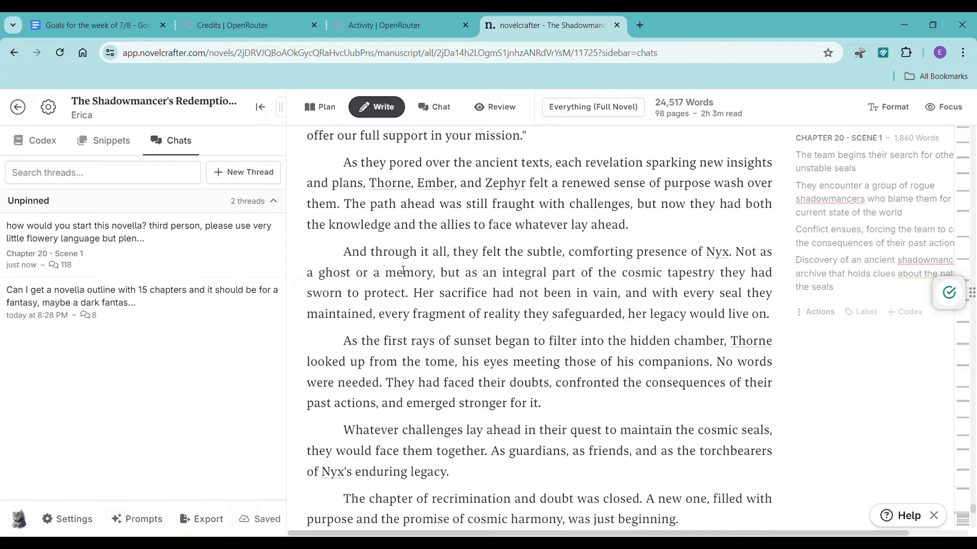
- Delete the duplicate heading line "Chapter 20: Shadows of the Past" and its empty line at the start of the scene text
{"action": "scroll", "coordinate": [403, 270], "scroll_direction": "up", "scroll_amount": 20}
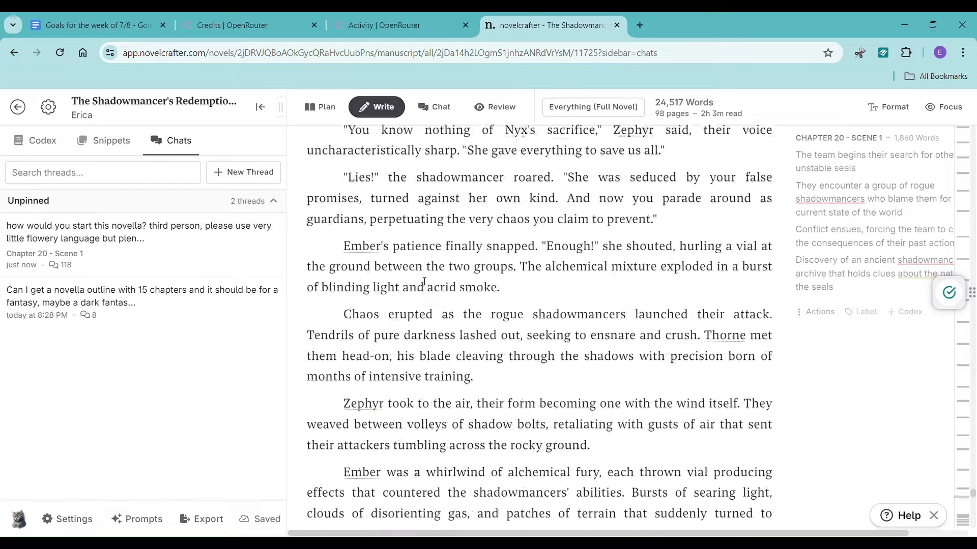
{"action": "scroll", "coordinate": [424, 281], "scroll_direction": "down", "scroll_amount": 15}
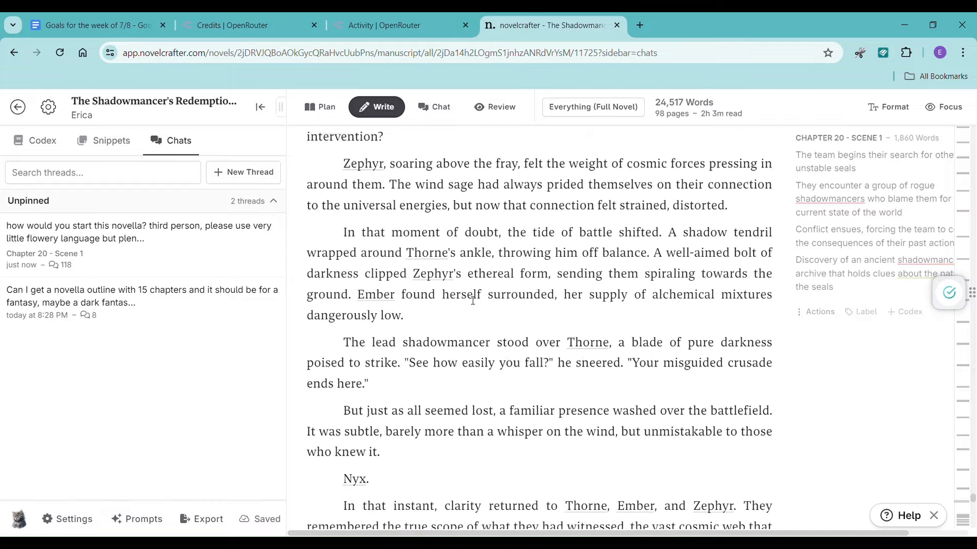
{"action": "scroll", "coordinate": [472, 300], "scroll_direction": "down", "scroll_amount": 1}
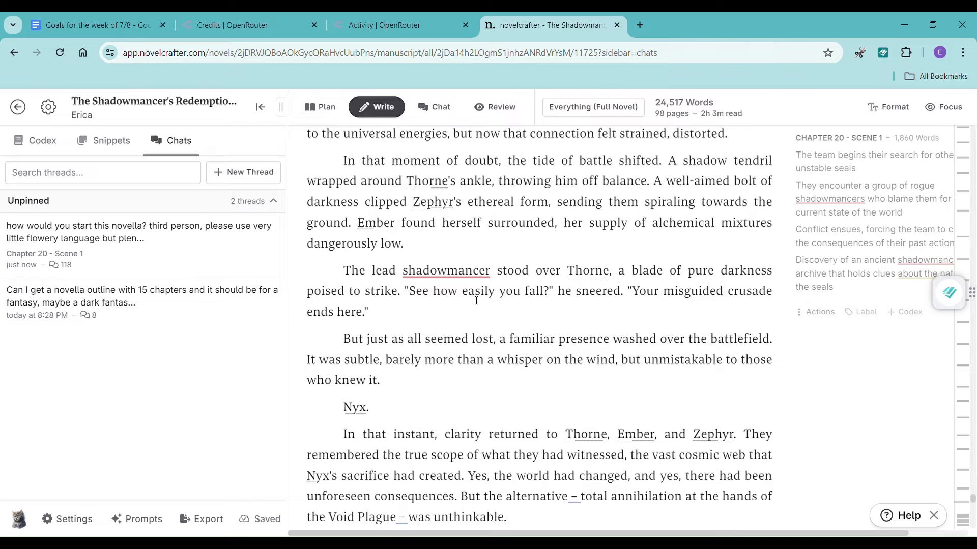
{"action": "scroll", "coordinate": [476, 301], "scroll_direction": "up", "scroll_amount": 20}
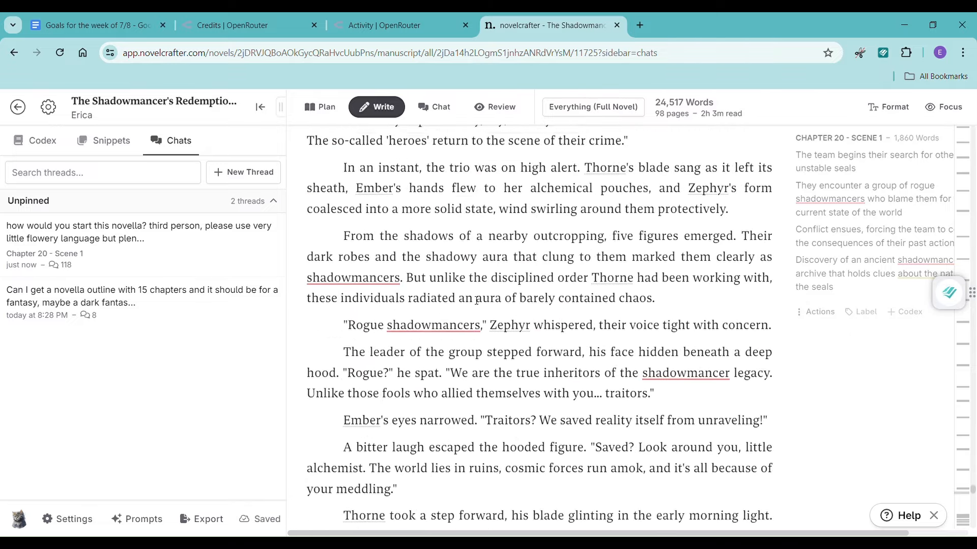
{"action": "scroll", "coordinate": [476, 301], "scroll_direction": "up", "scroll_amount": 15}
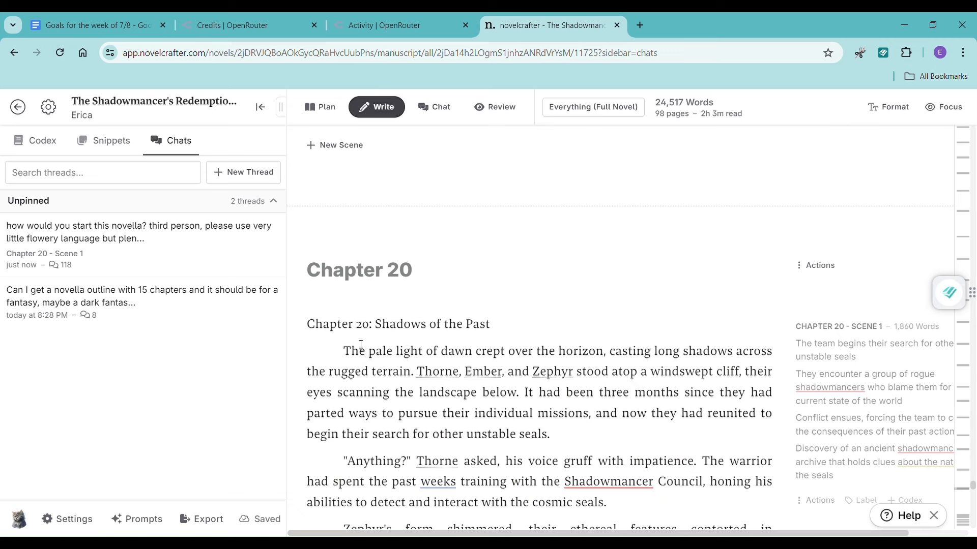
{"action": "left_click_drag", "start_coordinate": [300, 325], "coordinate": [509, 329]}
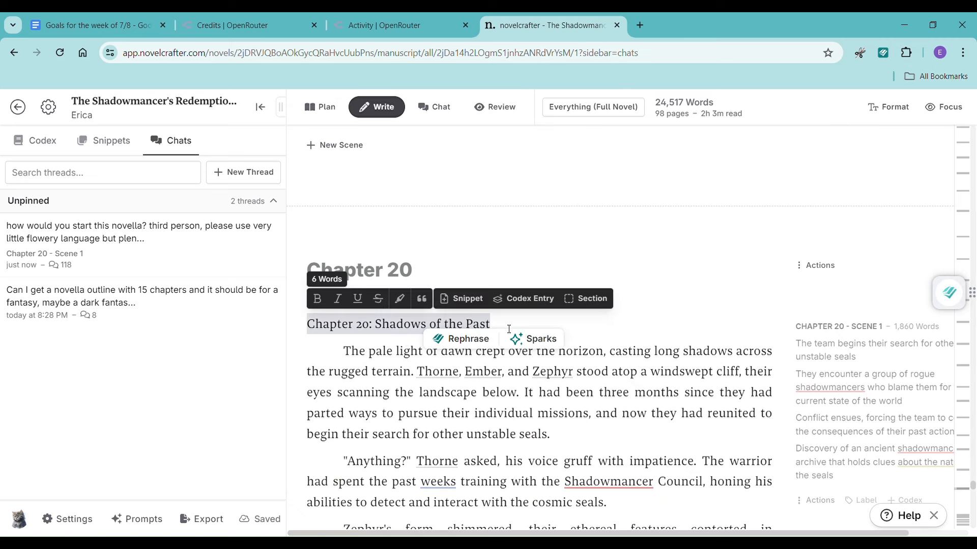
{"action": "key", "text": "Delete"}
{"action": "key", "text": "Delete"}
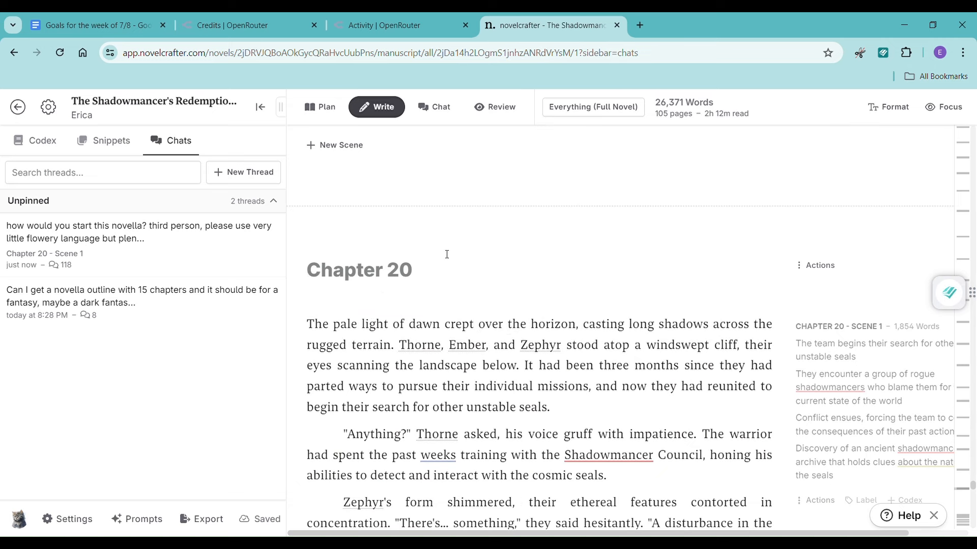
- Switch to OpenRouter, refresh the credits and activity pages to check the balance and per-request costs, and return to novelcrafter
{"action": "left_click", "coordinate": [262, 13]}
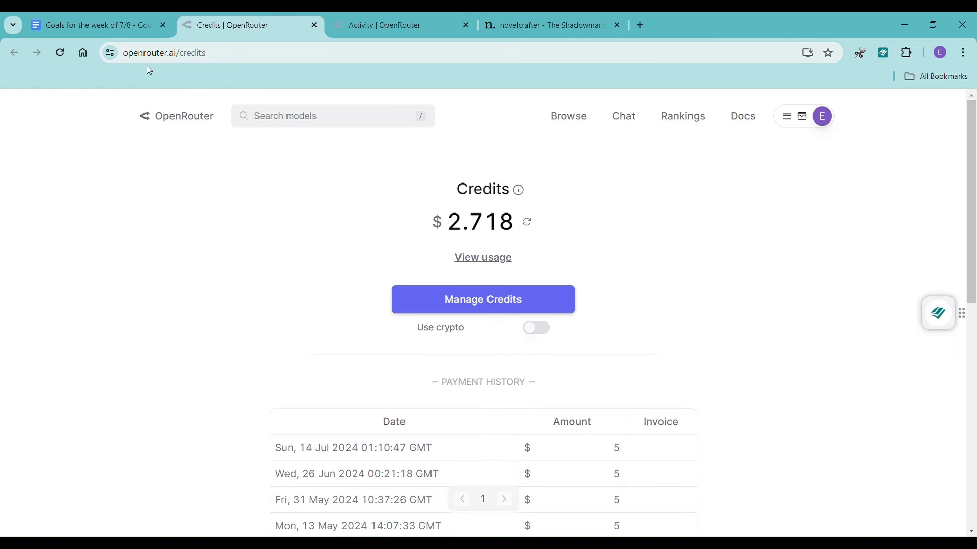
{"action": "left_click", "coordinate": [64, 53]}
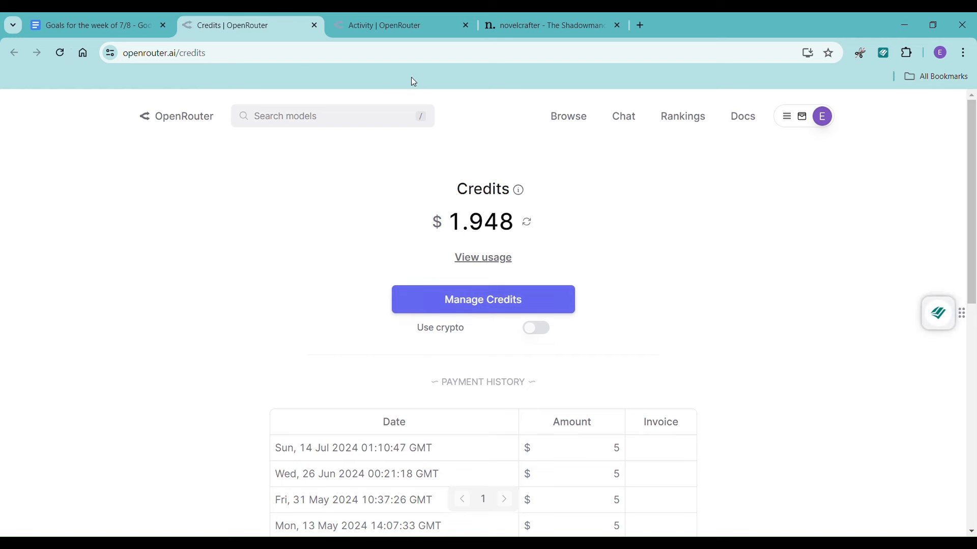
{"action": "left_click", "coordinate": [399, 26]}
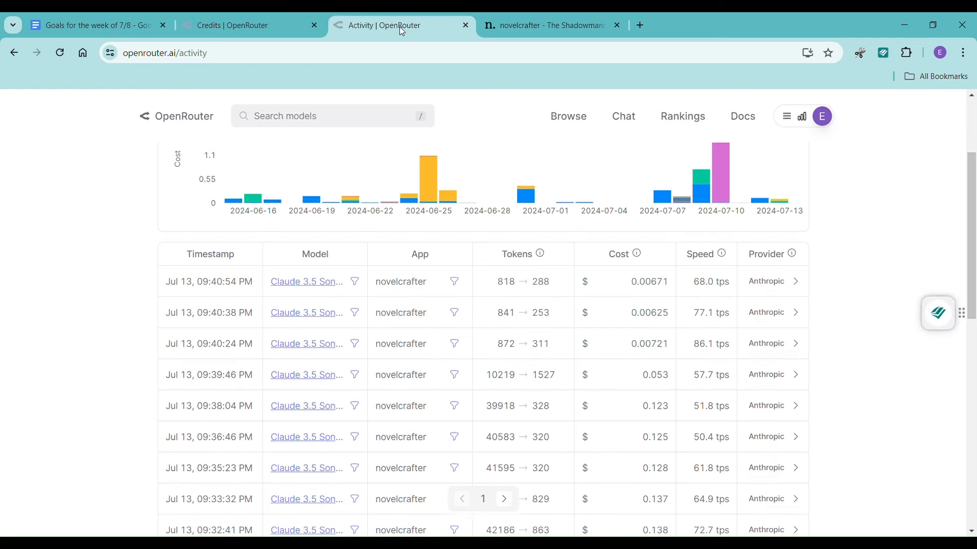
{"action": "left_click", "coordinate": [58, 55]}
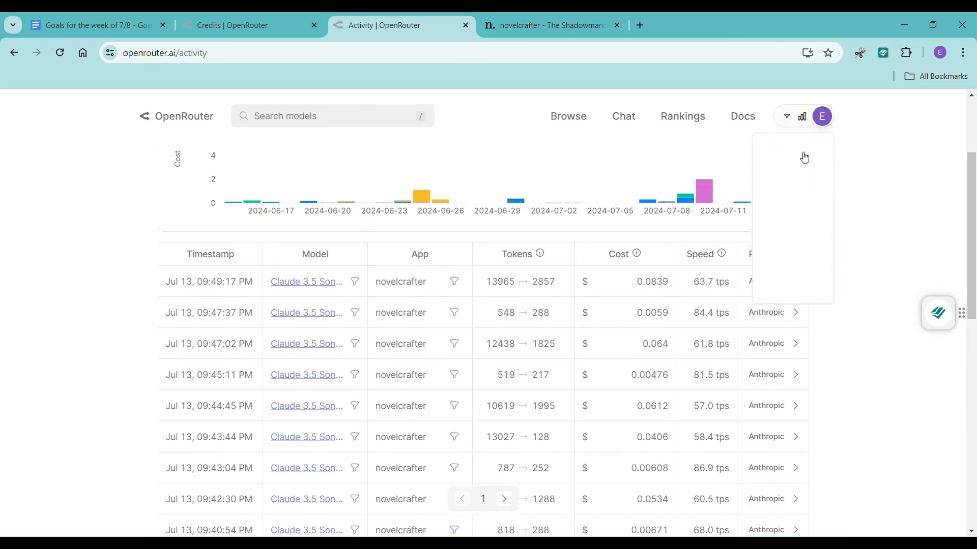
{"action": "mouse_move", "coordinate": [787, 195]}
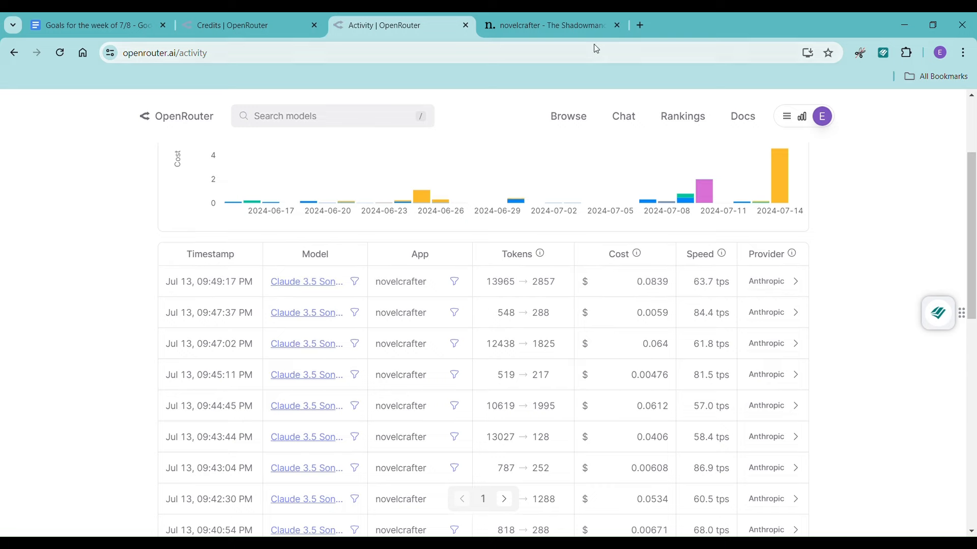
{"action": "left_click", "coordinate": [588, 29]}
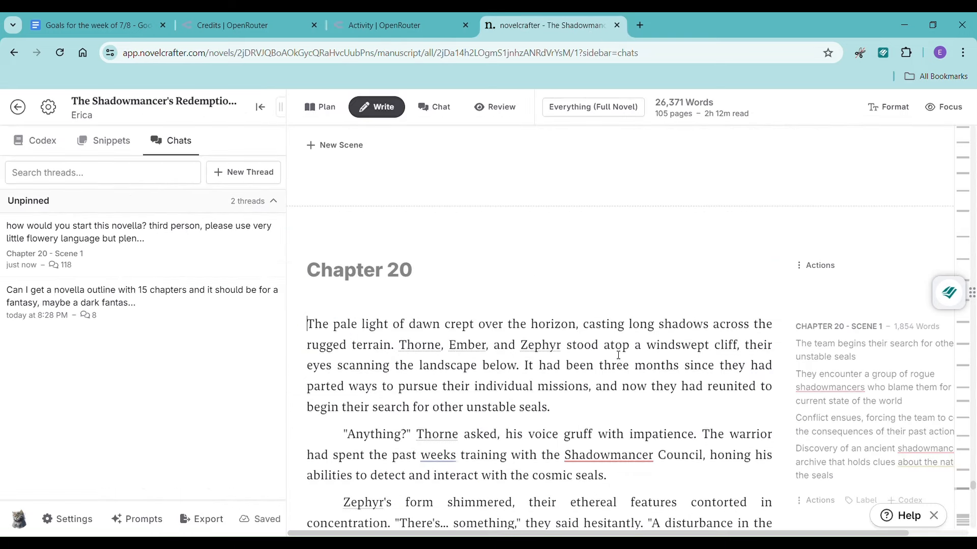
- Copy the full Chapter 21 scene summary and place the cursor in the empty Chapter 21 scene
{"action": "scroll", "coordinate": [618, 355], "scroll_direction": "down", "scroll_amount": 20}
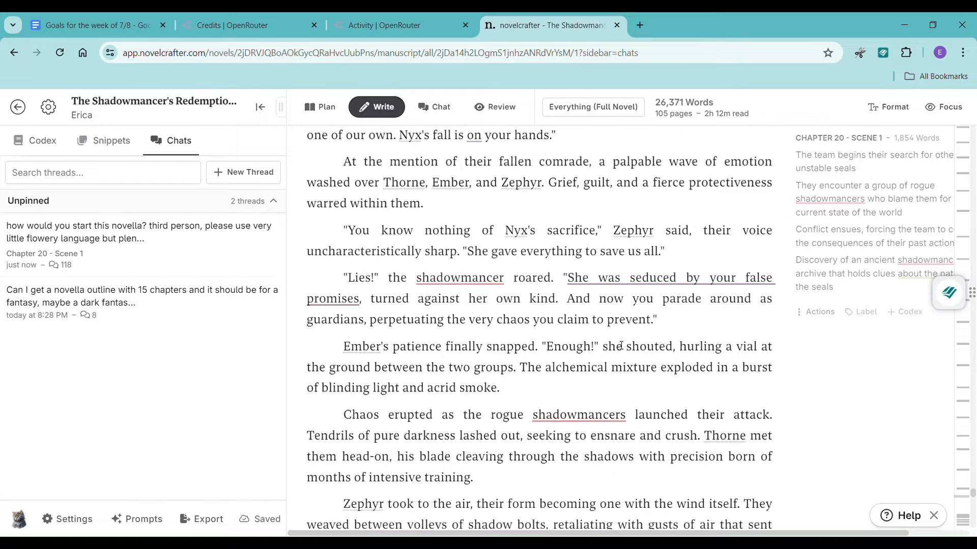
{"action": "scroll", "coordinate": [621, 346], "scroll_direction": "down", "scroll_amount": 20}
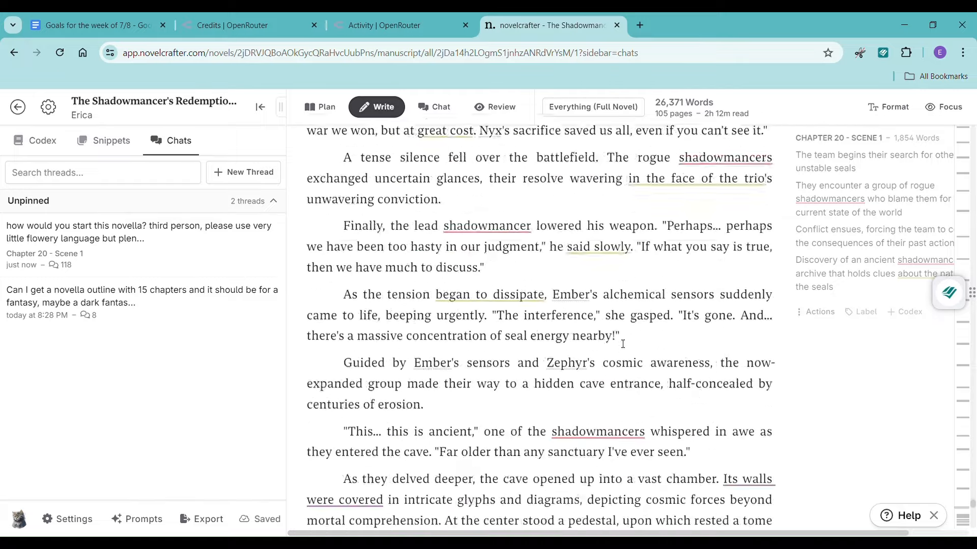
{"action": "scroll", "coordinate": [622, 344], "scroll_direction": "down", "scroll_amount": 20}
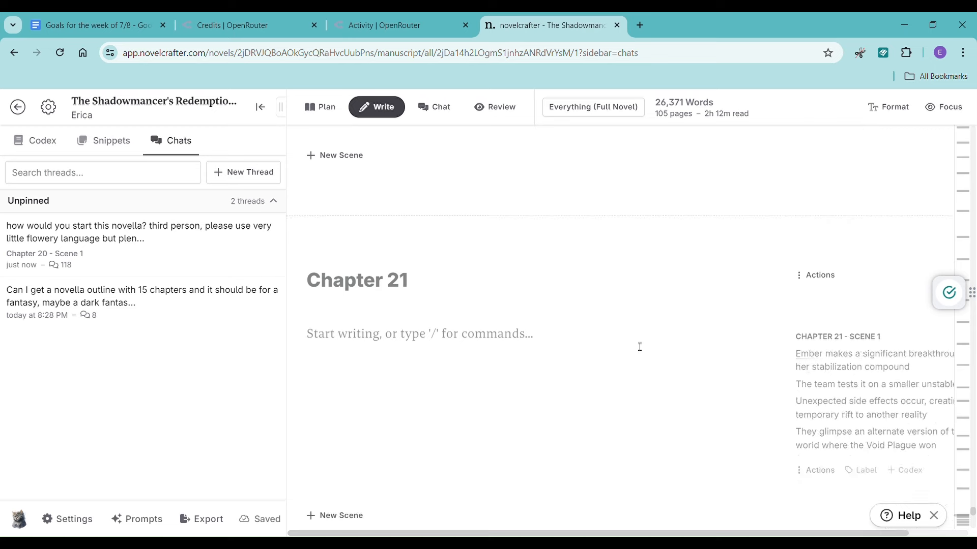
{"action": "scroll", "coordinate": [639, 345], "scroll_direction": "up", "scroll_amount": 1}
{"action": "scroll", "coordinate": [637, 348], "scroll_direction": "down", "scroll_amount": 3}
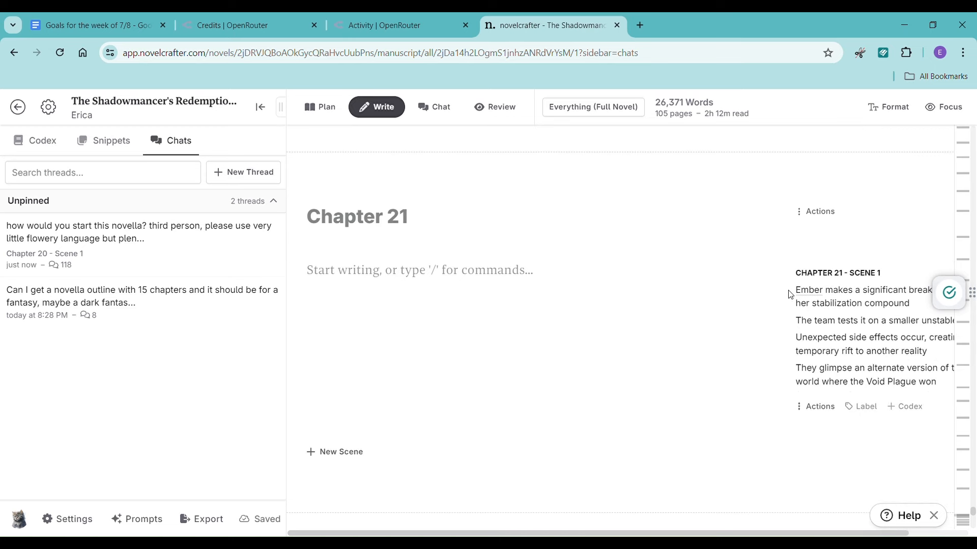
{"action": "left_click_drag", "start_coordinate": [789, 294], "coordinate": [954, 385]}
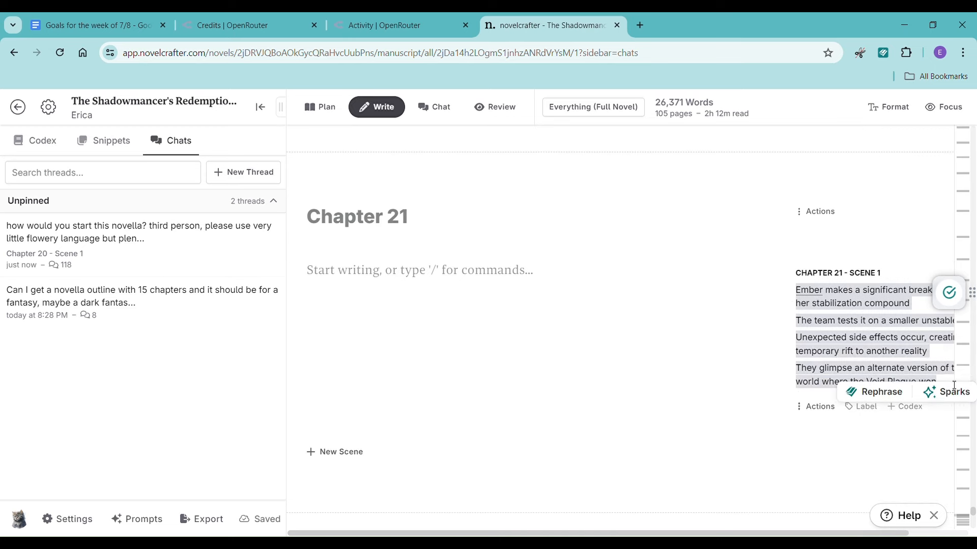
{"action": "left_click", "coordinate": [952, 383]}
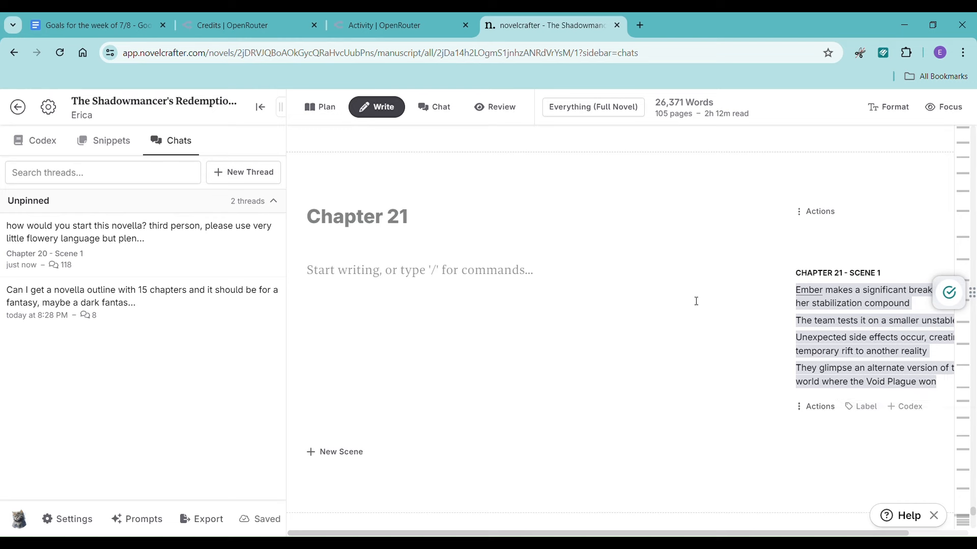
{"action": "left_click", "coordinate": [432, 271]}
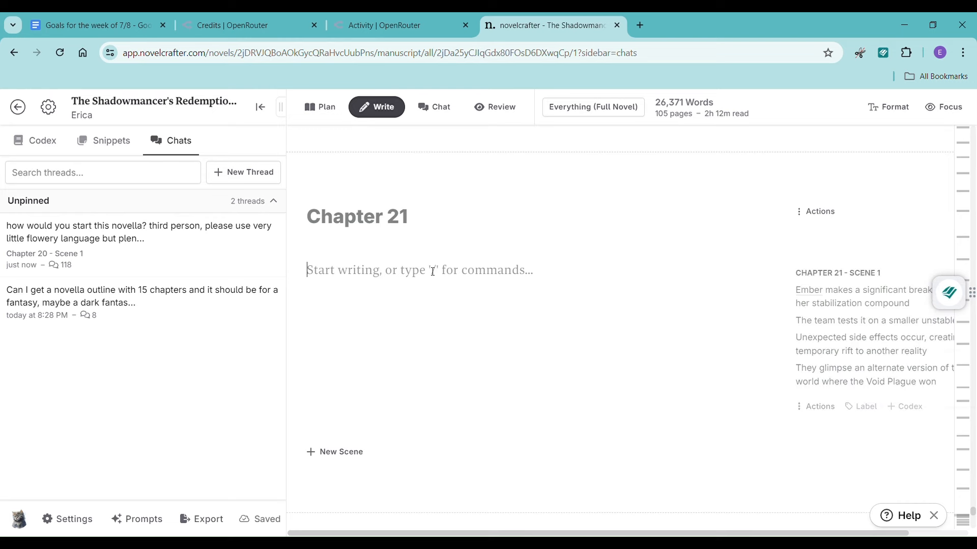
- Open the novella chat thread and draft the message "please write chapter 21 and make it as long as possible:"
{"action": "left_click", "coordinate": [238, 239]}
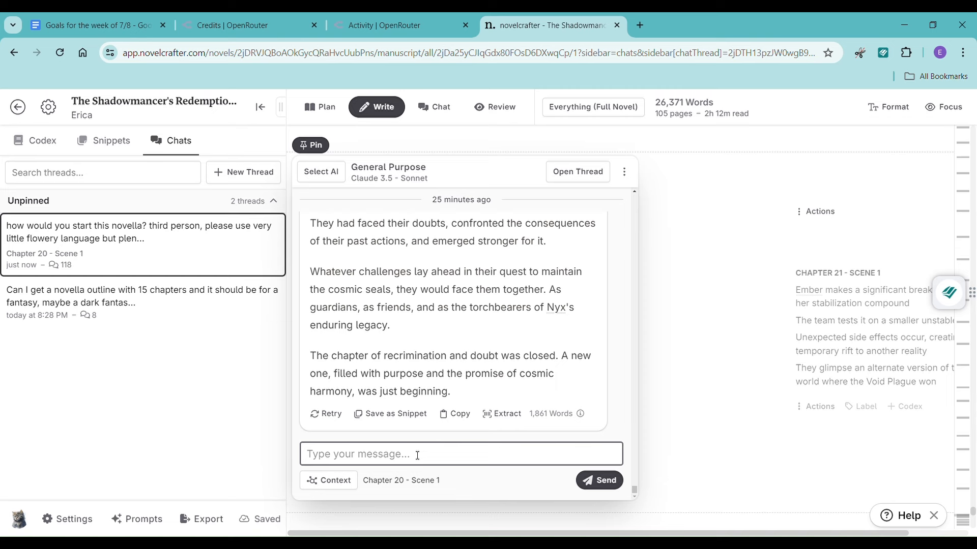
{"action": "type", "text": "please write c"}
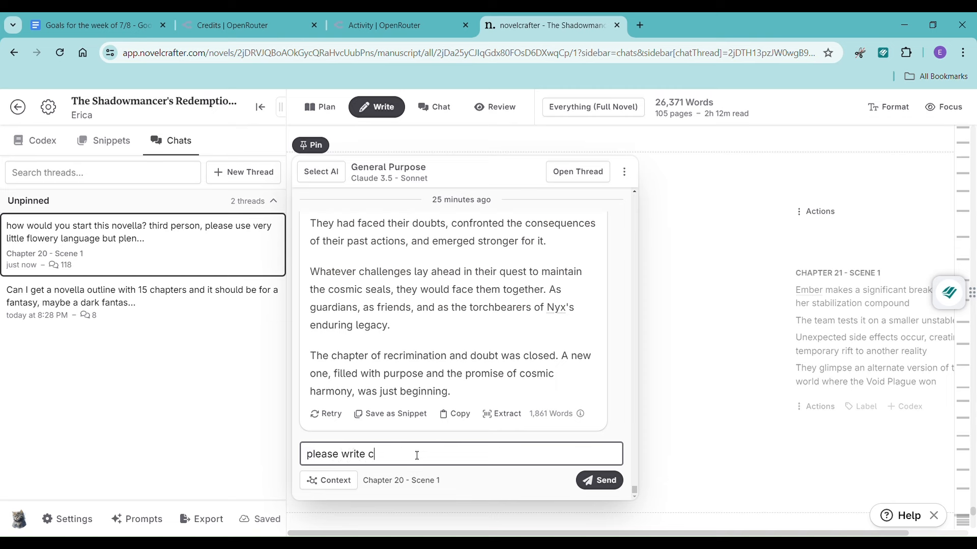
{"action": "type", "text": "hapter 21 and make ti a"}
{"action": "key", "text": "BackSpace"}
{"action": "key", "text": "BackSpace"}
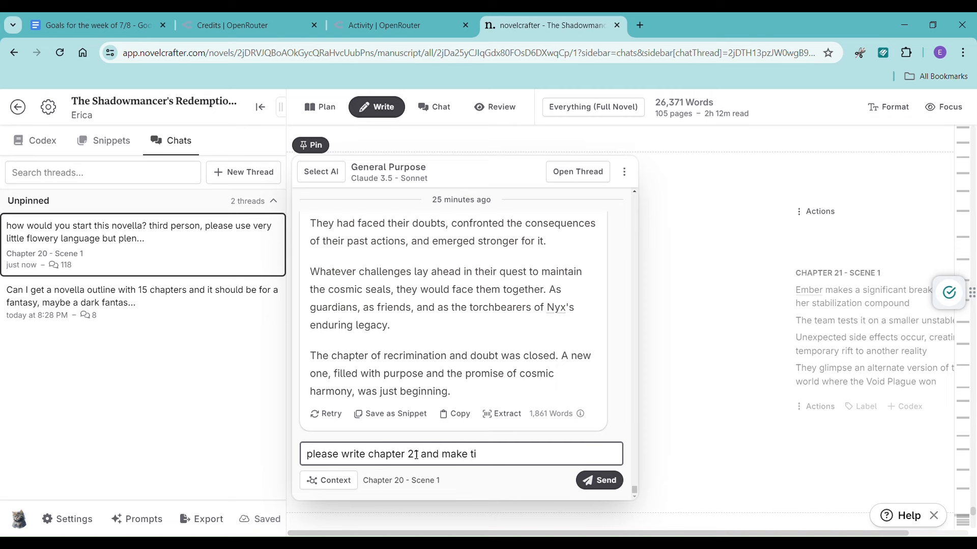
{"action": "key", "text": "BackSpace"}
{"action": "key", "text": "BackSpace"}
{"action": "type", "text": "it as long"}
{"action": "type", "text": " as possible:"}
- Change the chat's scene context to Chapter 21 - Scene 1 and send the drafted message
{"action": "left_click", "coordinate": [326, 486]}
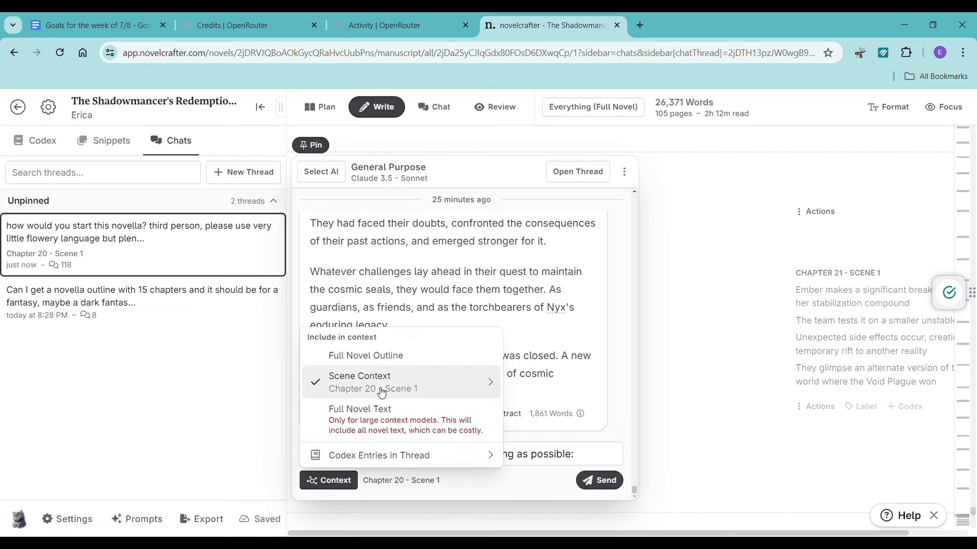
{"action": "mouse_move", "coordinate": [430, 394]}
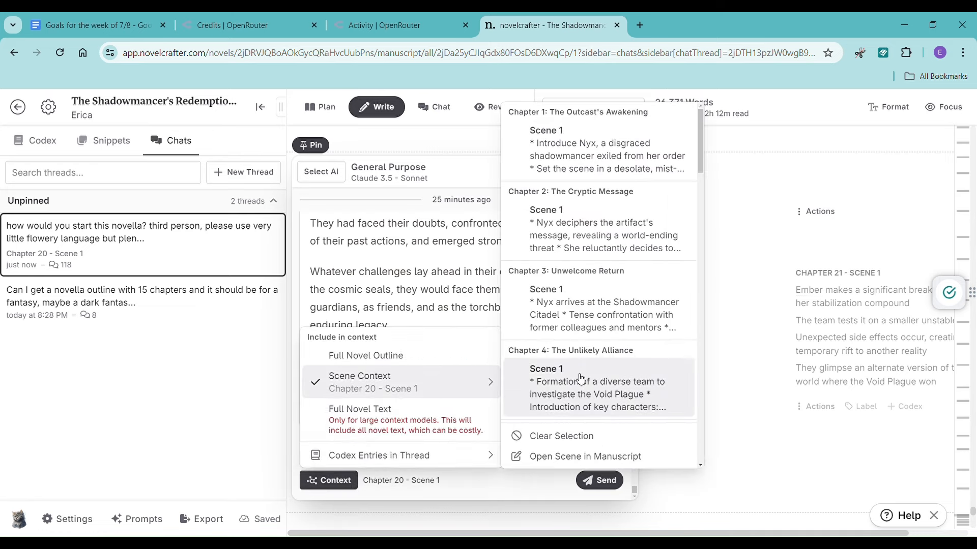
{"action": "scroll", "coordinate": [577, 356], "scroll_direction": "down", "scroll_amount": 10}
{"action": "scroll", "coordinate": [576, 356], "scroll_direction": "down", "scroll_amount": 8}
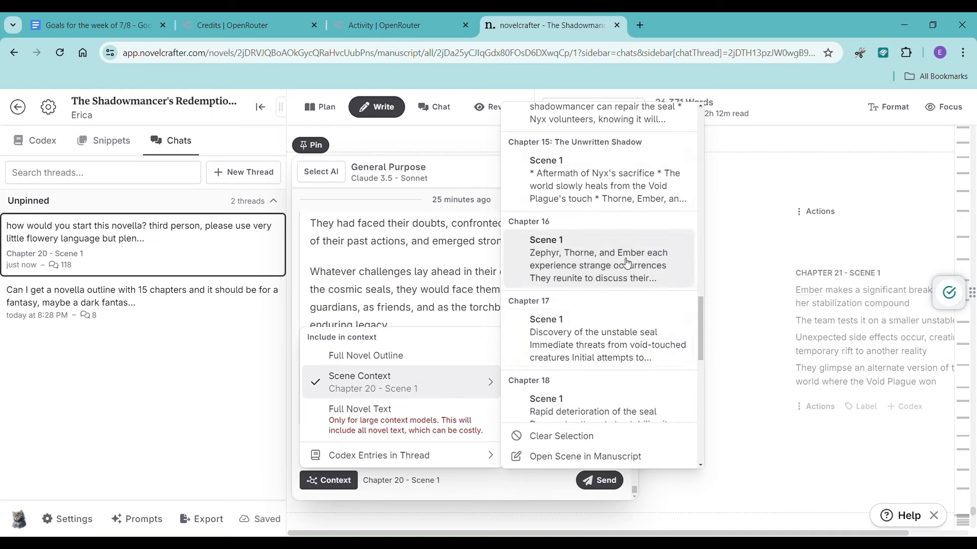
{"action": "scroll", "coordinate": [627, 263], "scroll_direction": "down", "scroll_amount": 5}
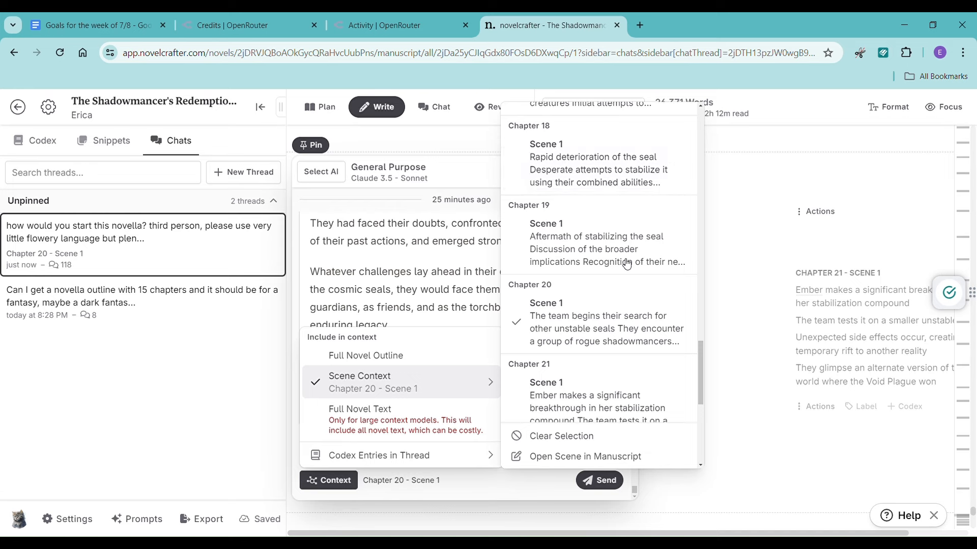
{"action": "scroll", "coordinate": [626, 263], "scroll_direction": "down", "scroll_amount": 4}
{"action": "left_click", "coordinate": [621, 278]}
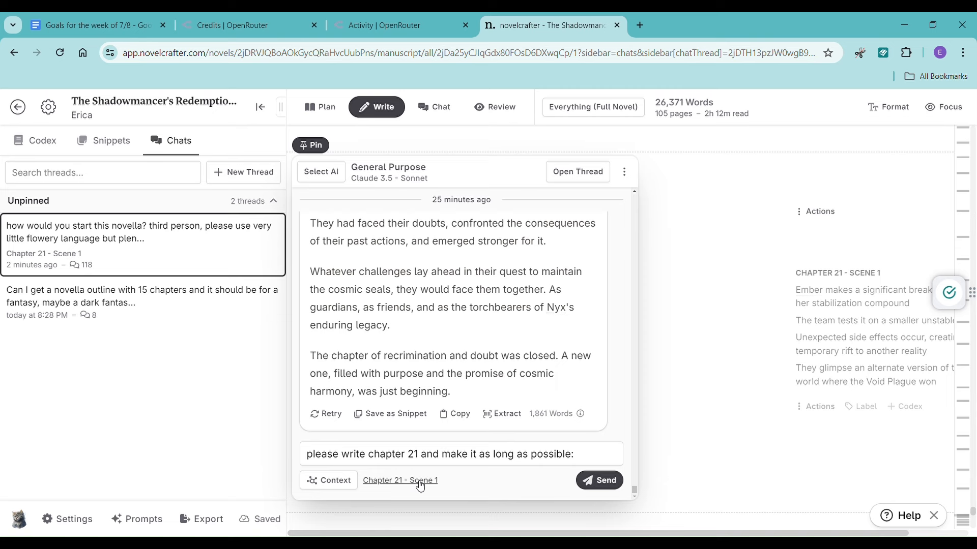
{"action": "left_click", "coordinate": [620, 482]}
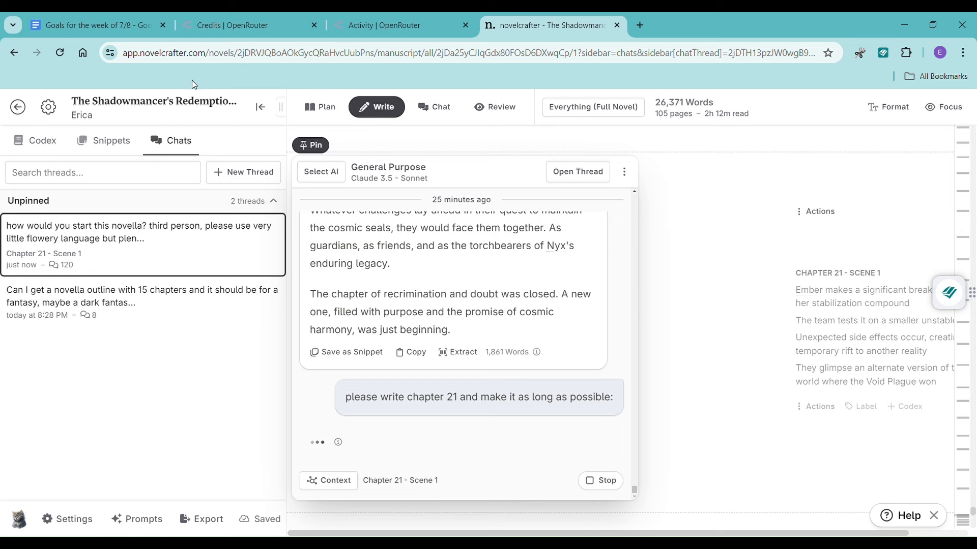
- Reload the novelcrafter page and retry the unanswered Chapter 21 request in the chat
{"action": "left_click", "coordinate": [188, 56]}
{"action": "key", "text": "Return"}
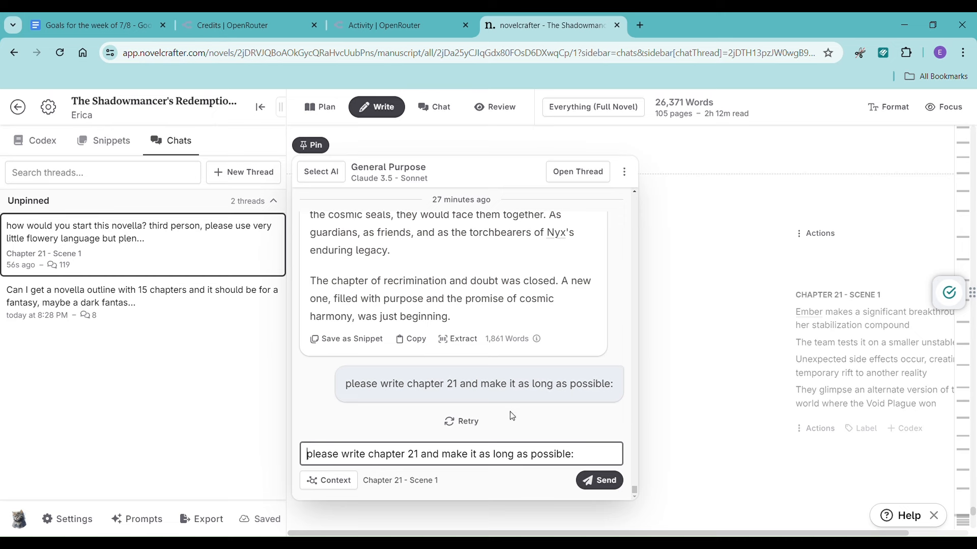
{"action": "left_click", "coordinate": [460, 421]}
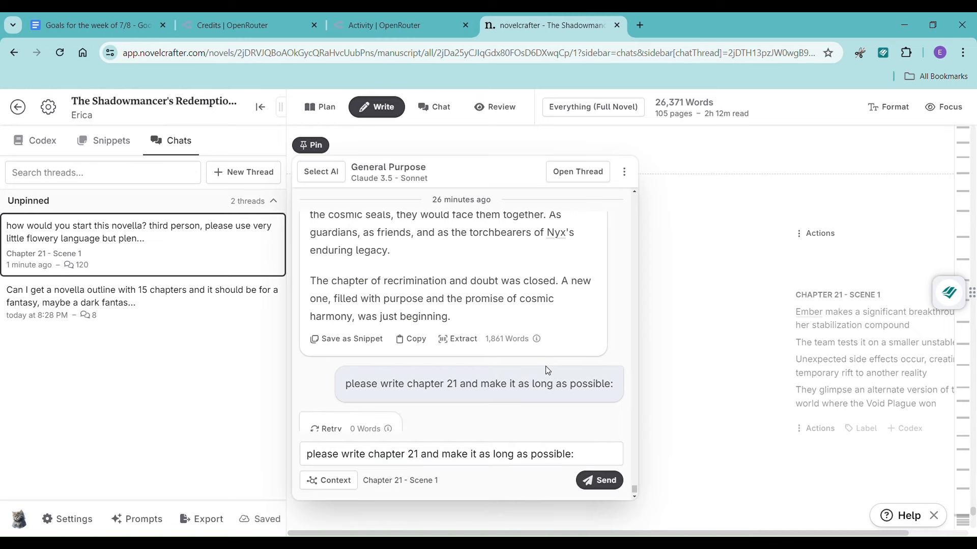
{"action": "scroll", "coordinate": [531, 352], "scroll_direction": "down", "scroll_amount": 1}
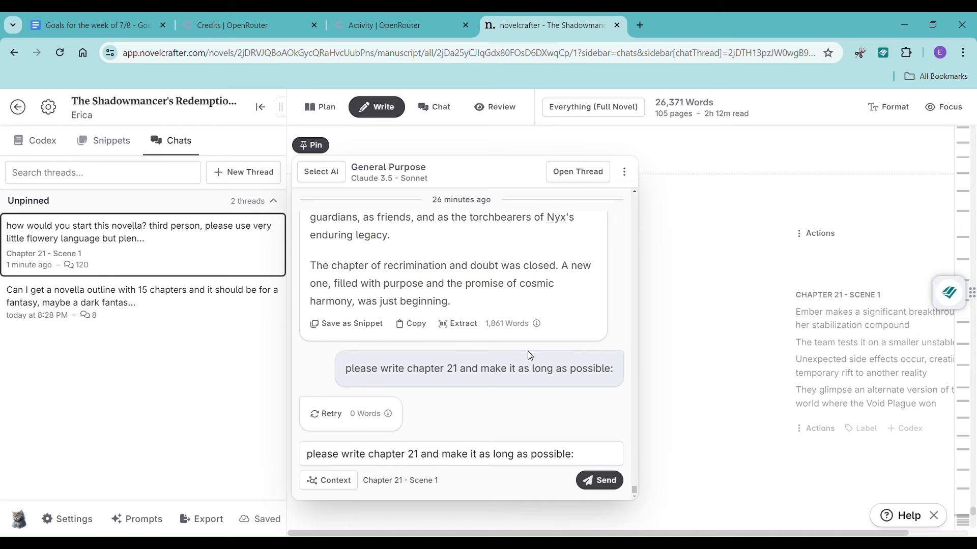